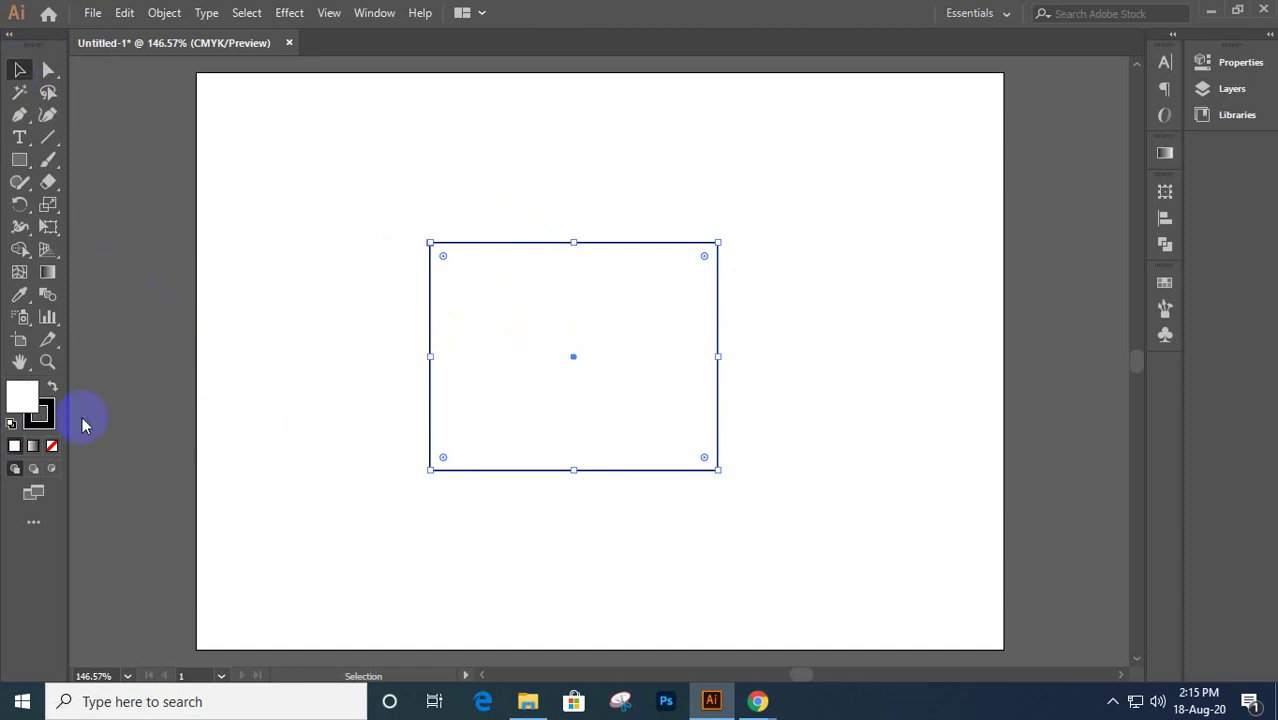
- Switch to Chrome and search Google Images for "image background" in a new tab
click(26, 400)
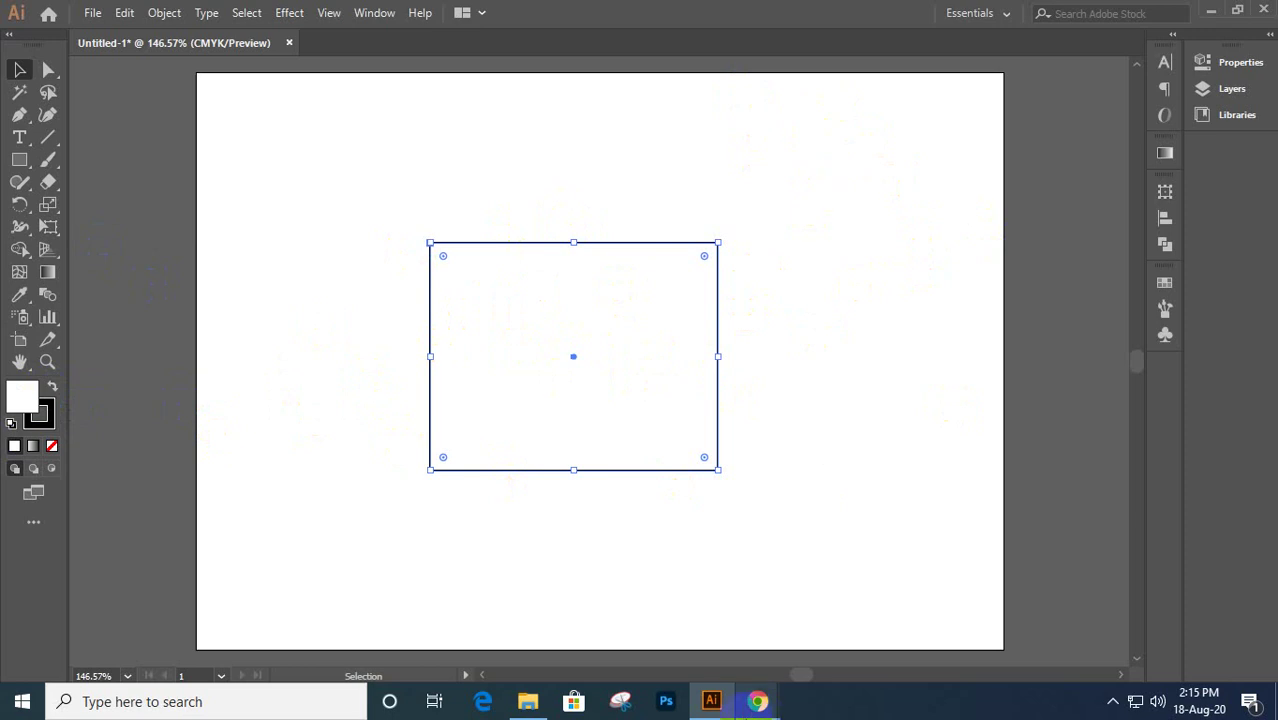
mouse_move(757, 701)
click(668, 620)
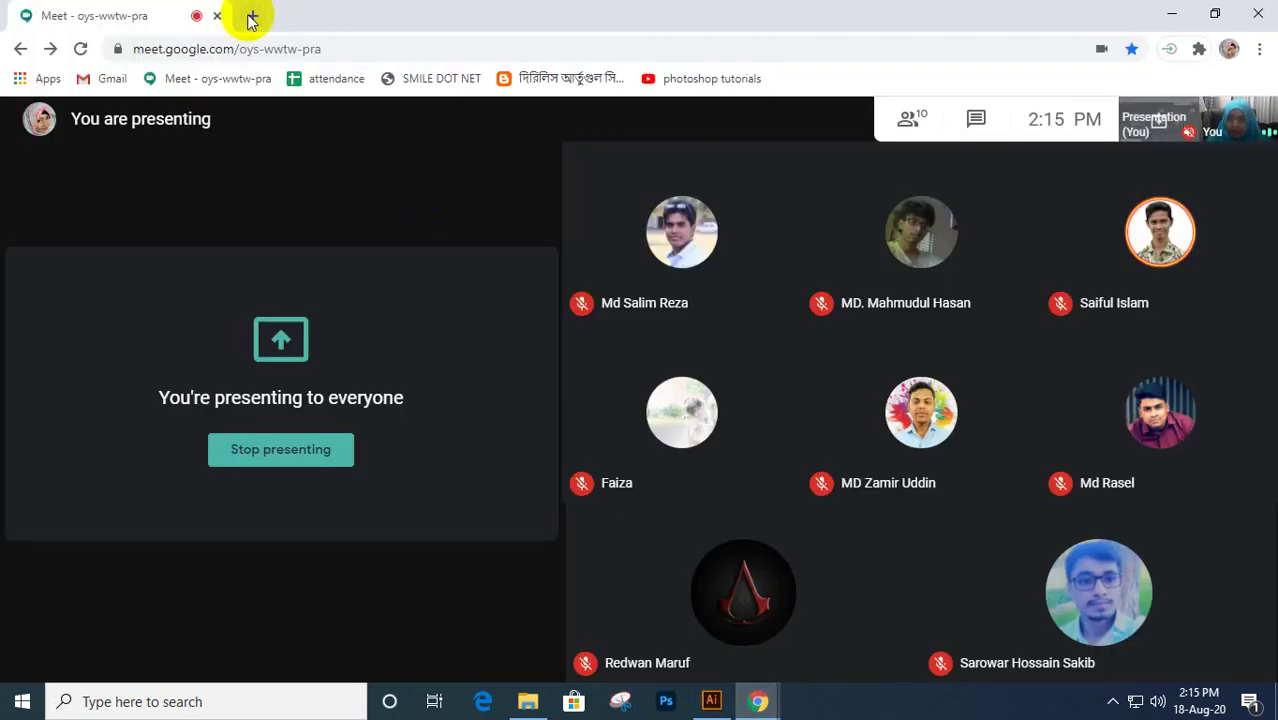
click(251, 15)
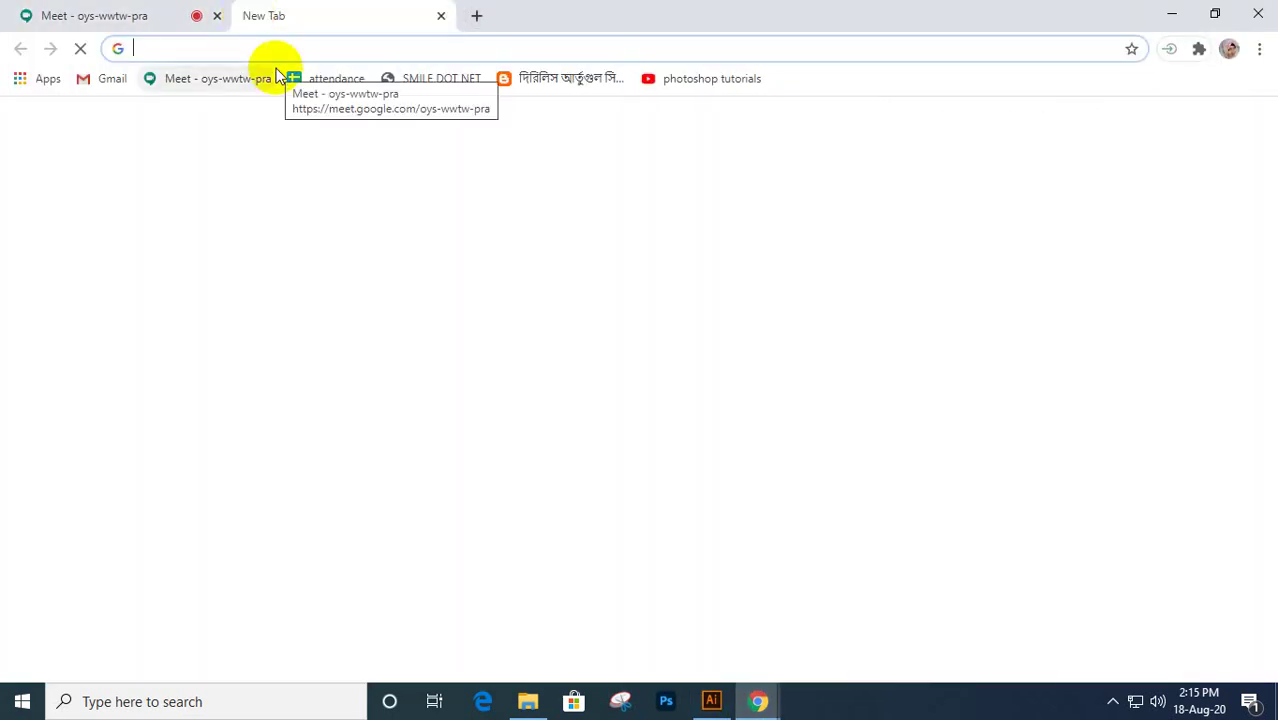
text(image)
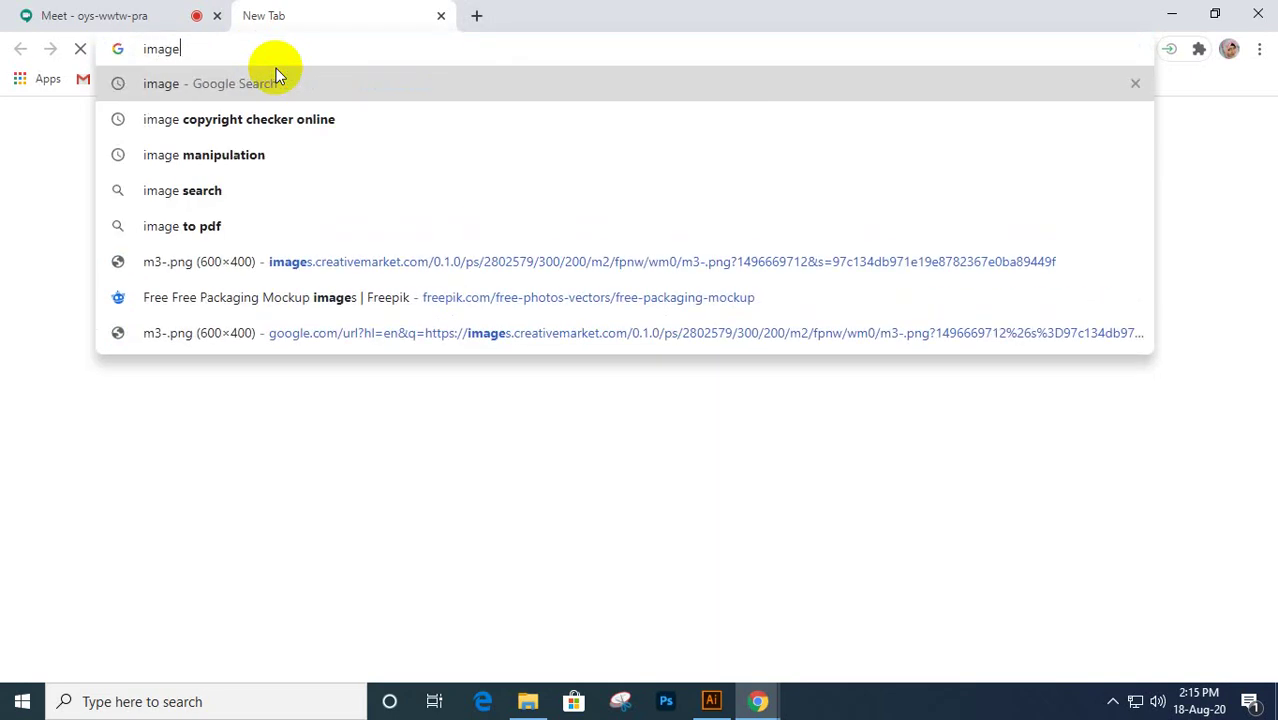
text( ba)
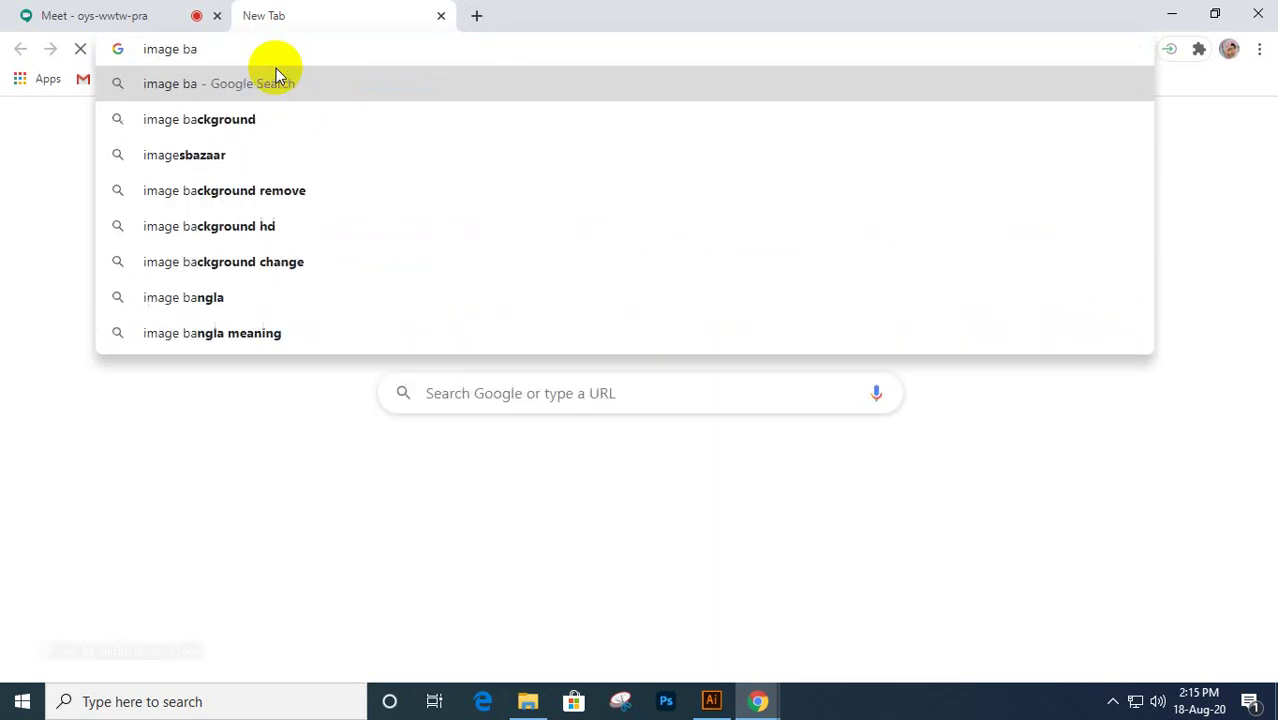
key(Down)
key(Return)
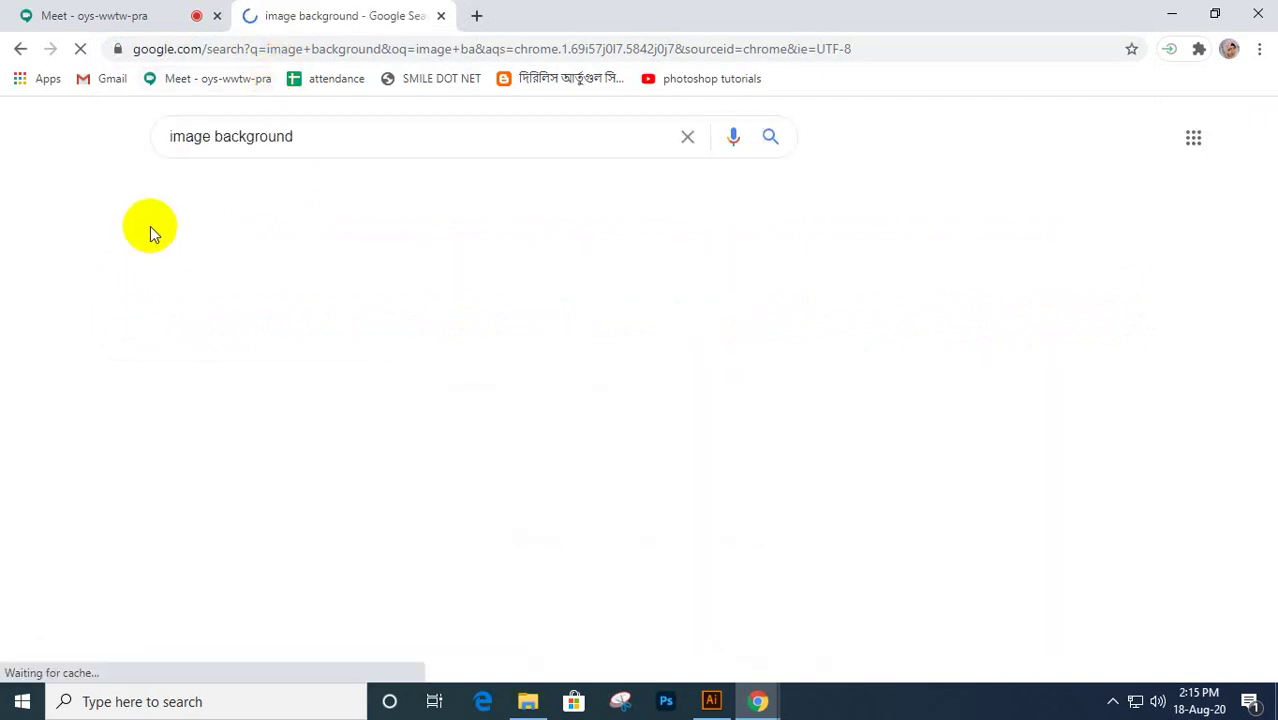
click(262, 193)
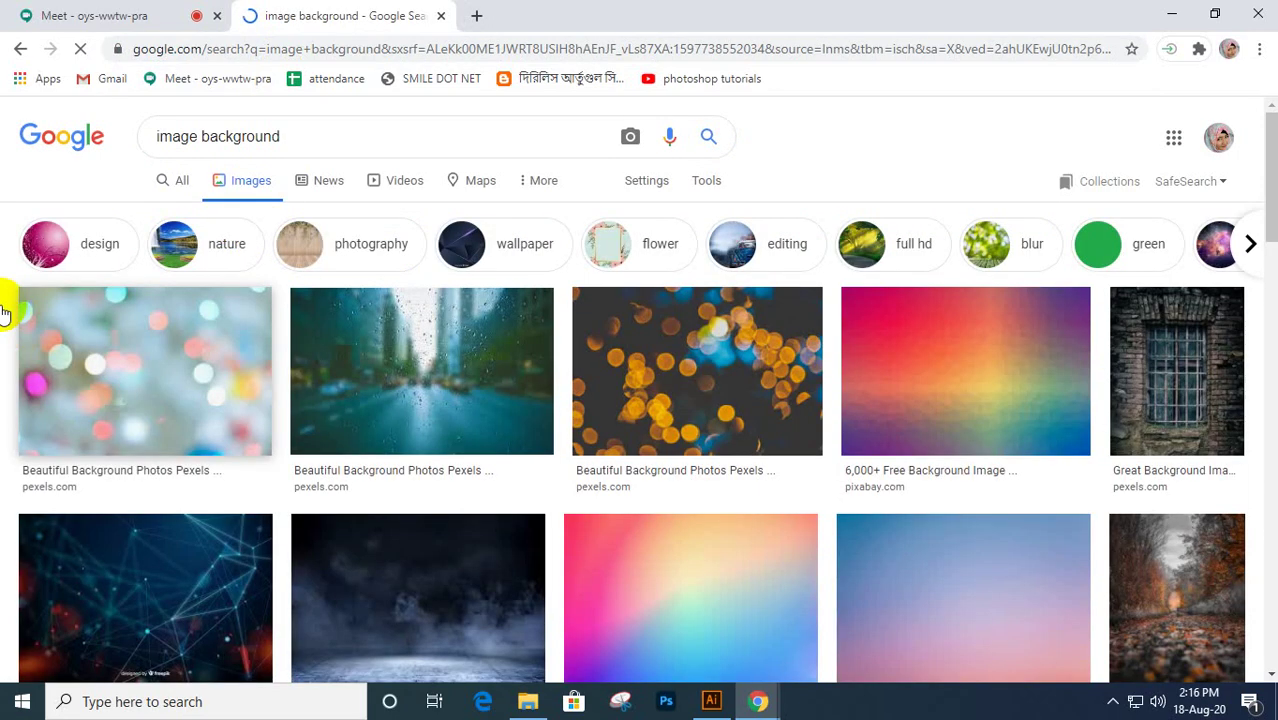
- Find the colourful autumn railway track picture among the image results and copy it
scroll(289, 301, down, 3)
scroll(289, 301, down, 3)
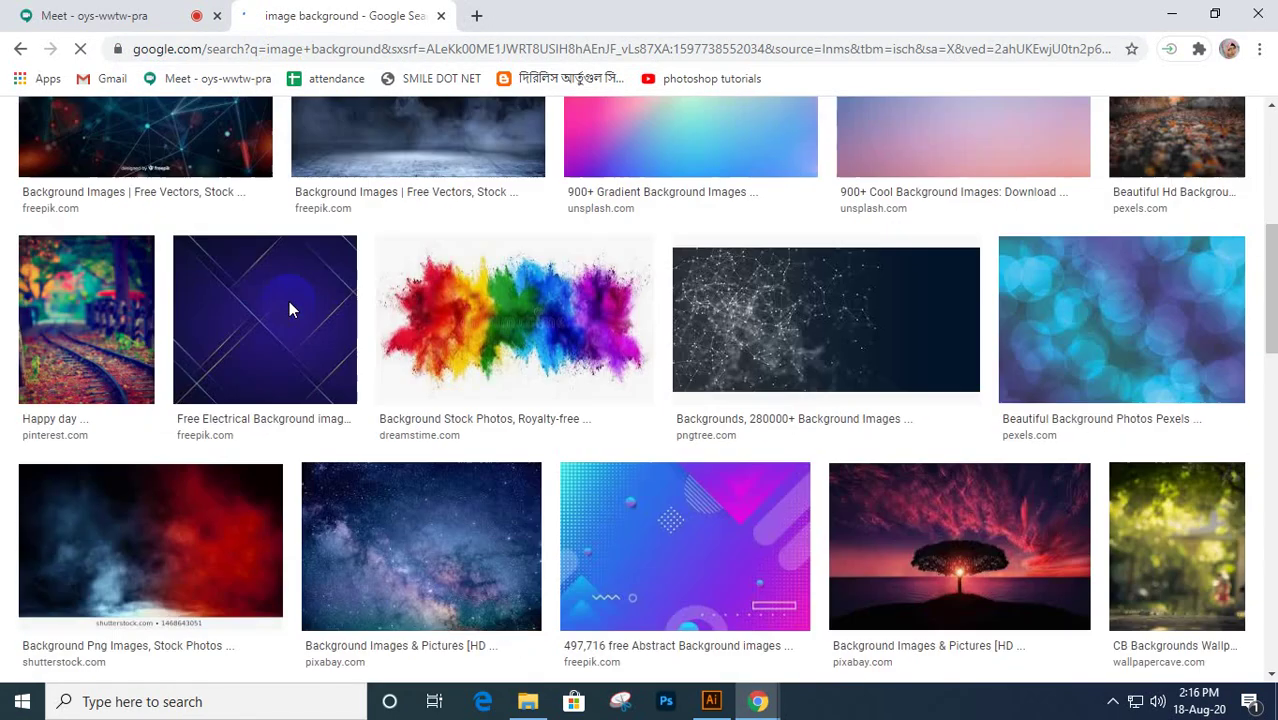
click(453, 262)
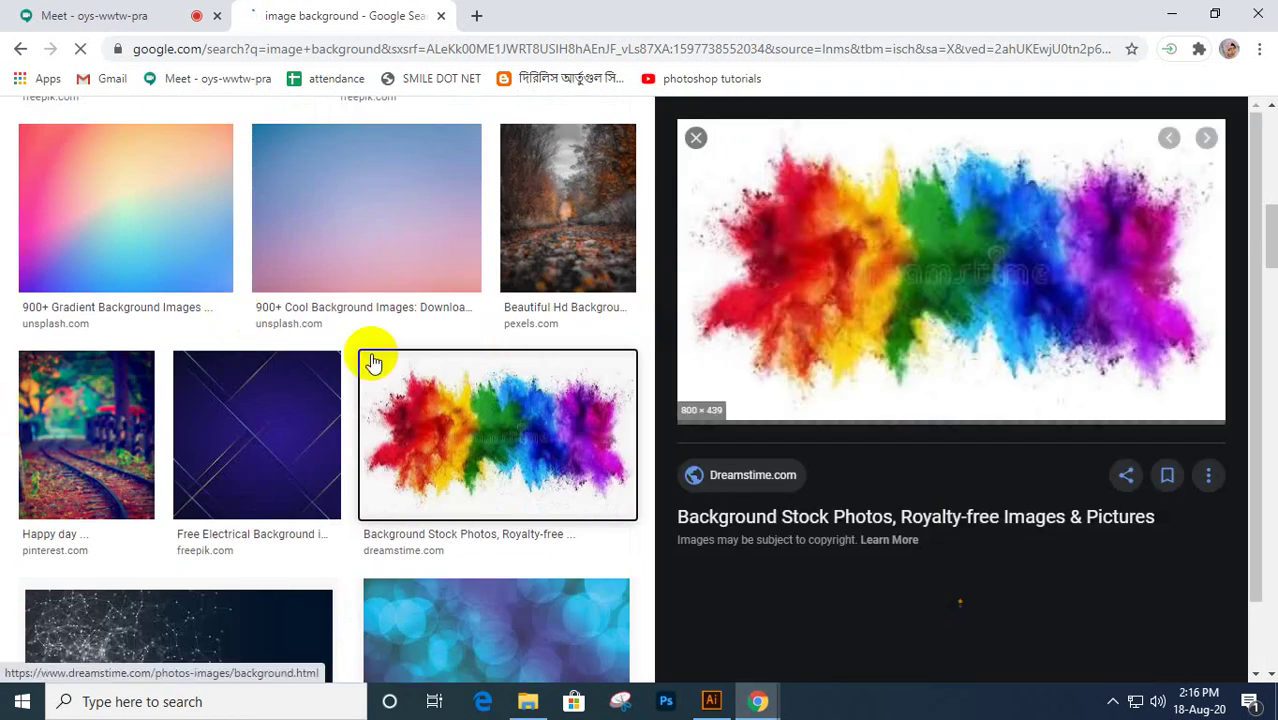
scroll(372, 360, down, 5)
scroll(372, 360, down, 5)
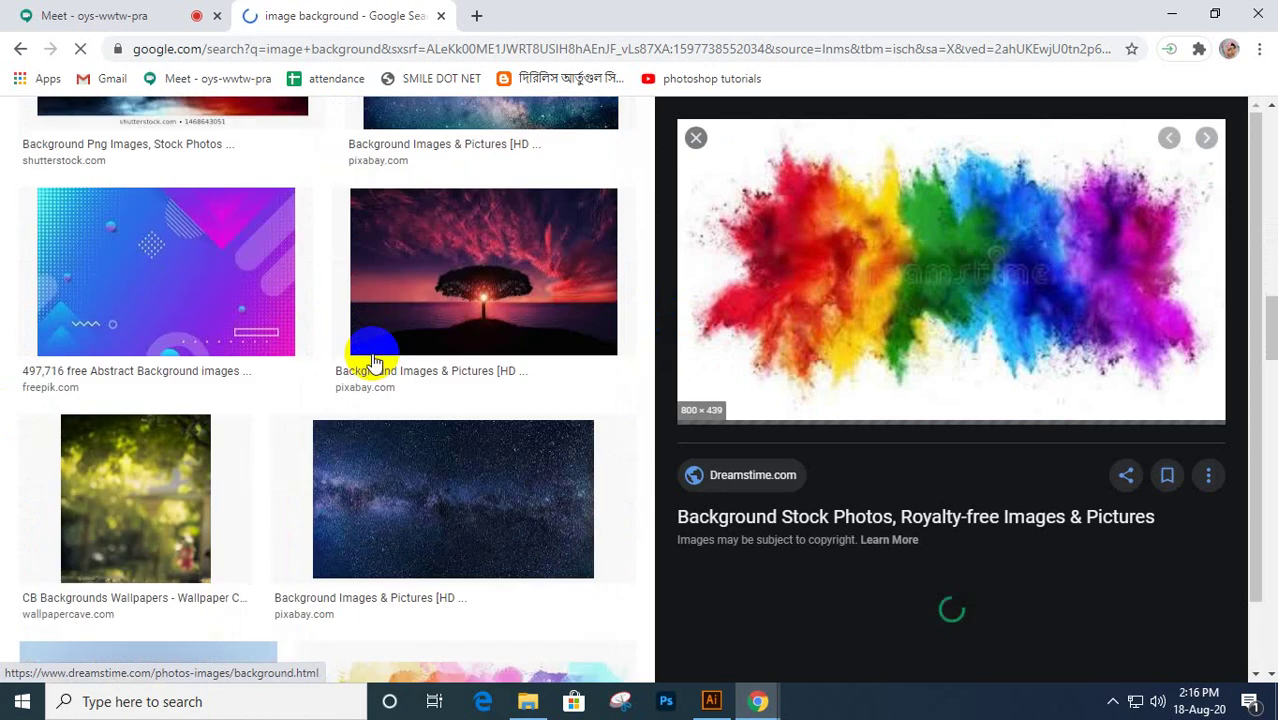
scroll(372, 360, down, 8)
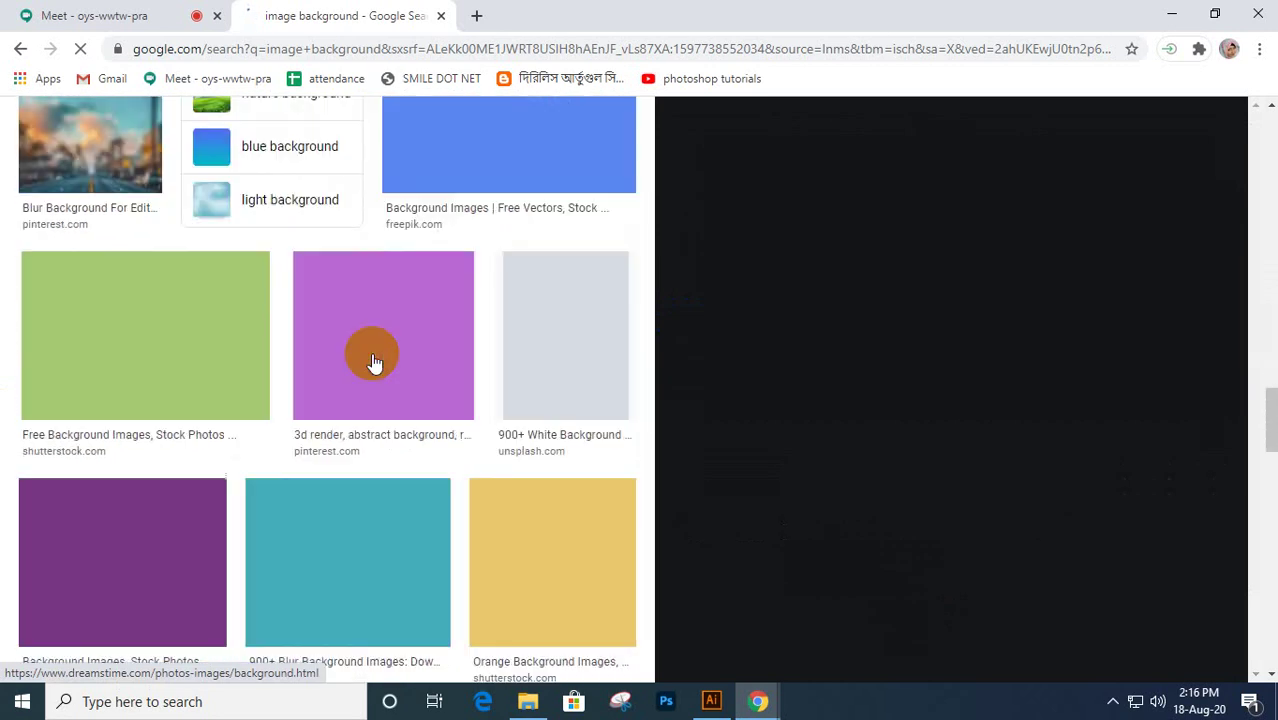
scroll(372, 360, up, 3)
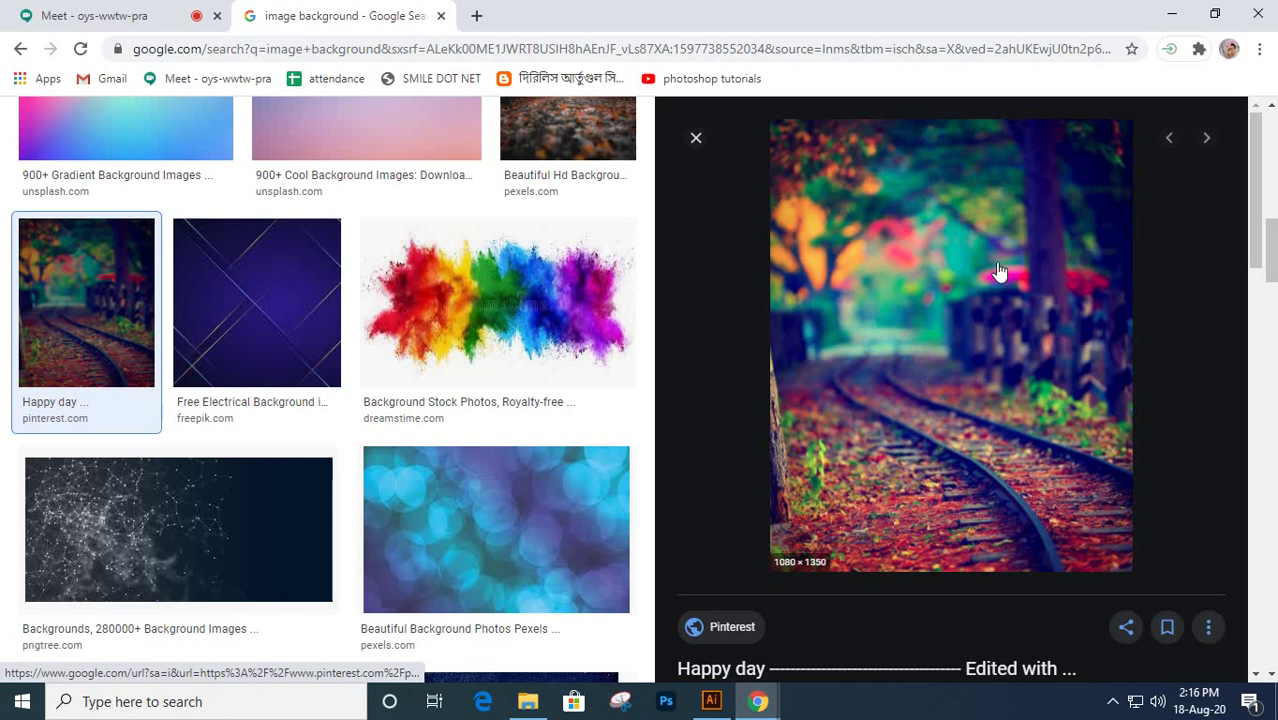
right_click(959, 294)
click(1055, 480)
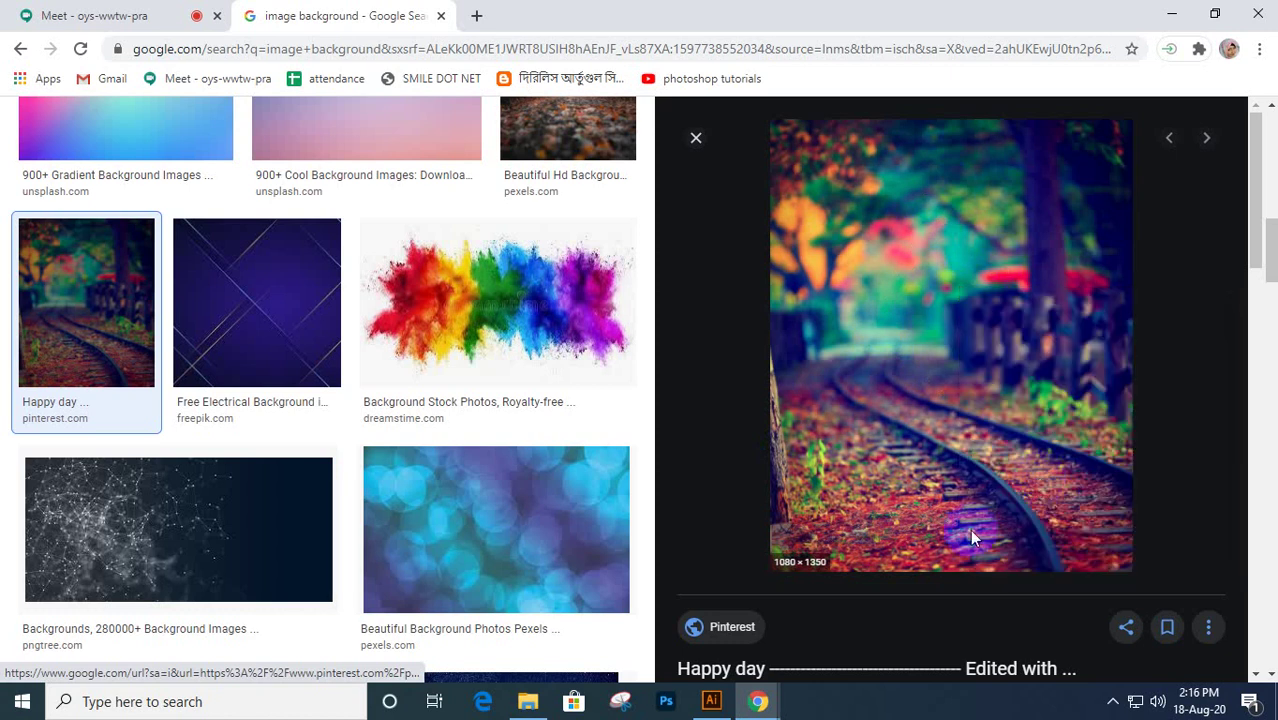
- Switch to Illustrator and paste the railway picture, scaled down to the artboard's height and placed beside the artboard
click(711, 701)
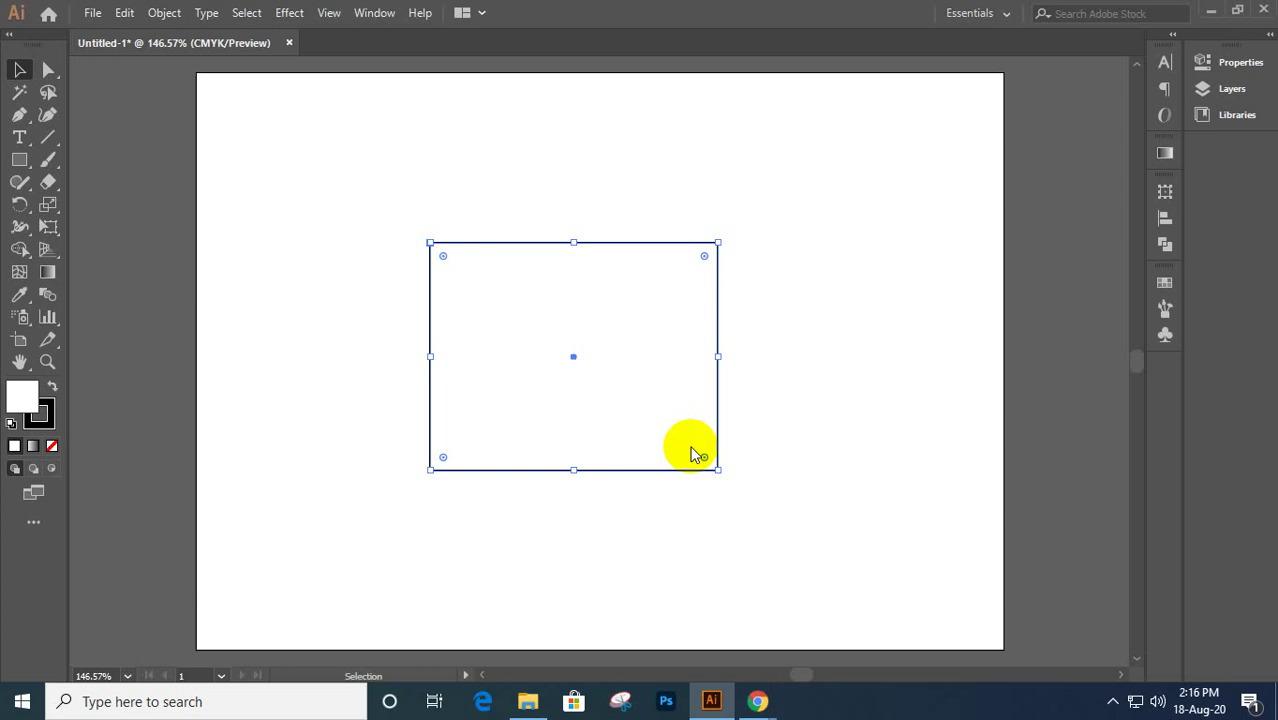
key(ctrl+v)
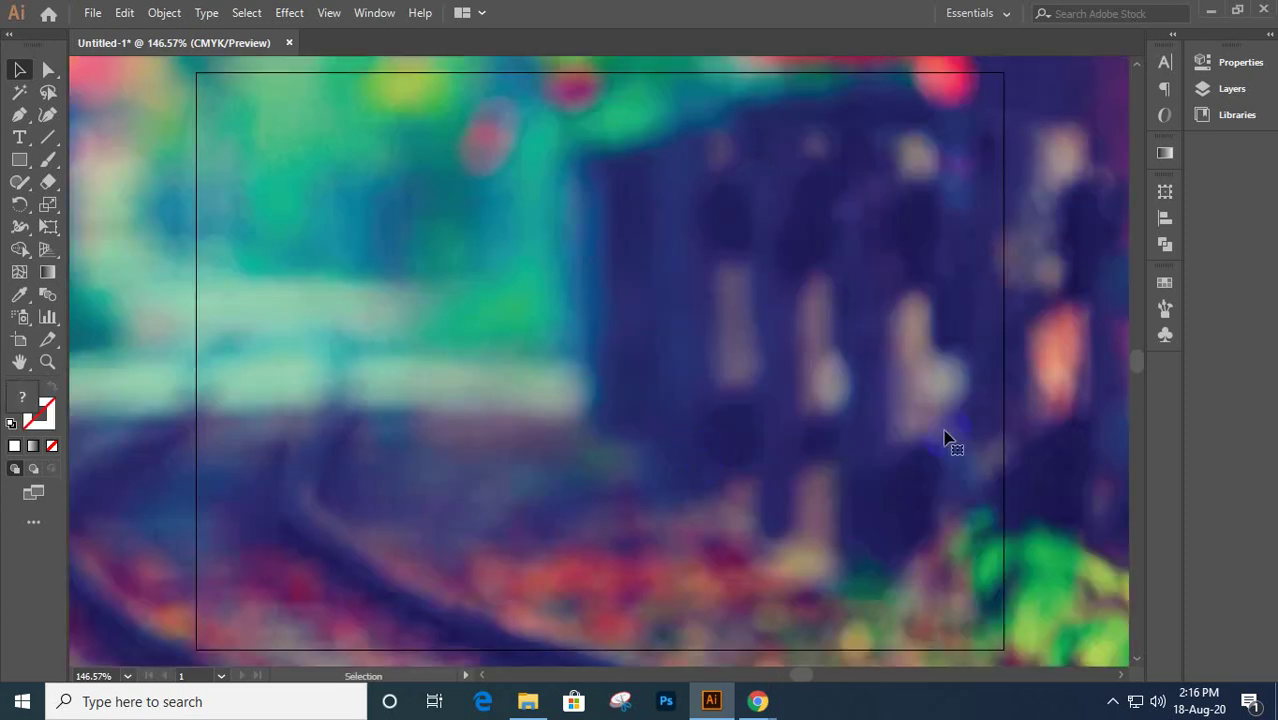
scroll(958, 415, down, 4)
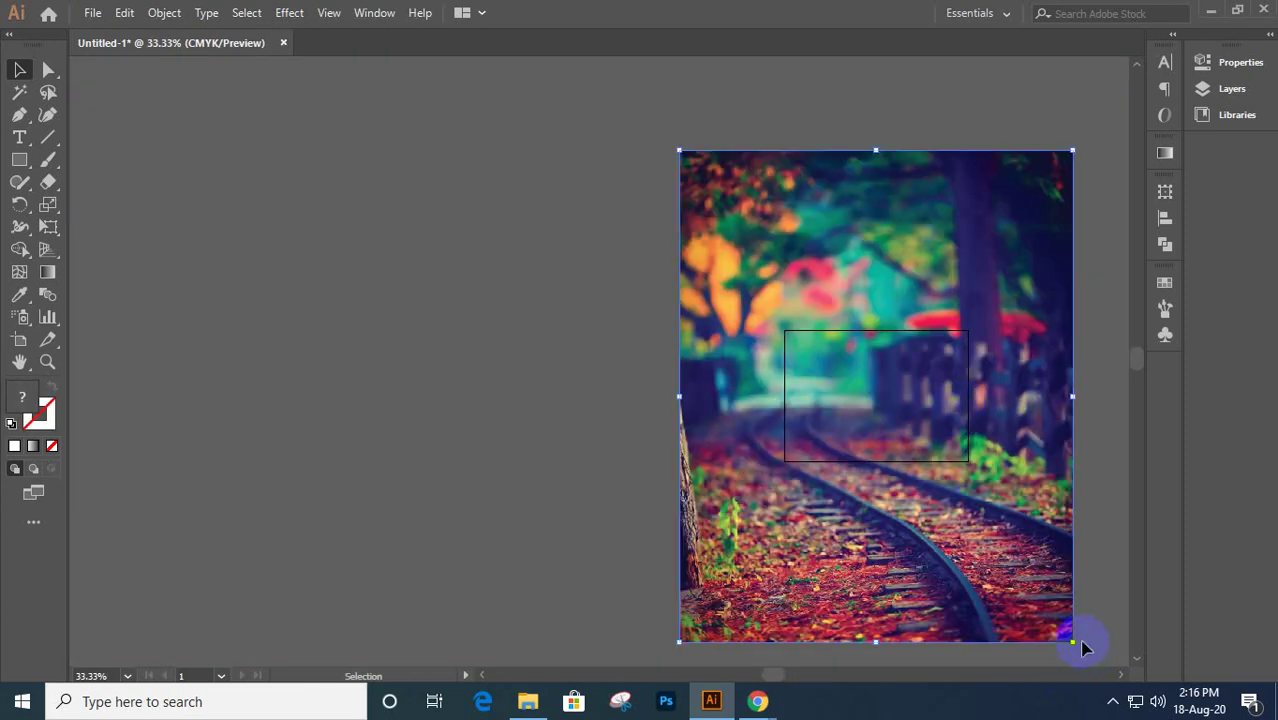
drag(1074, 641, 929, 461)
key(ctrl+1)
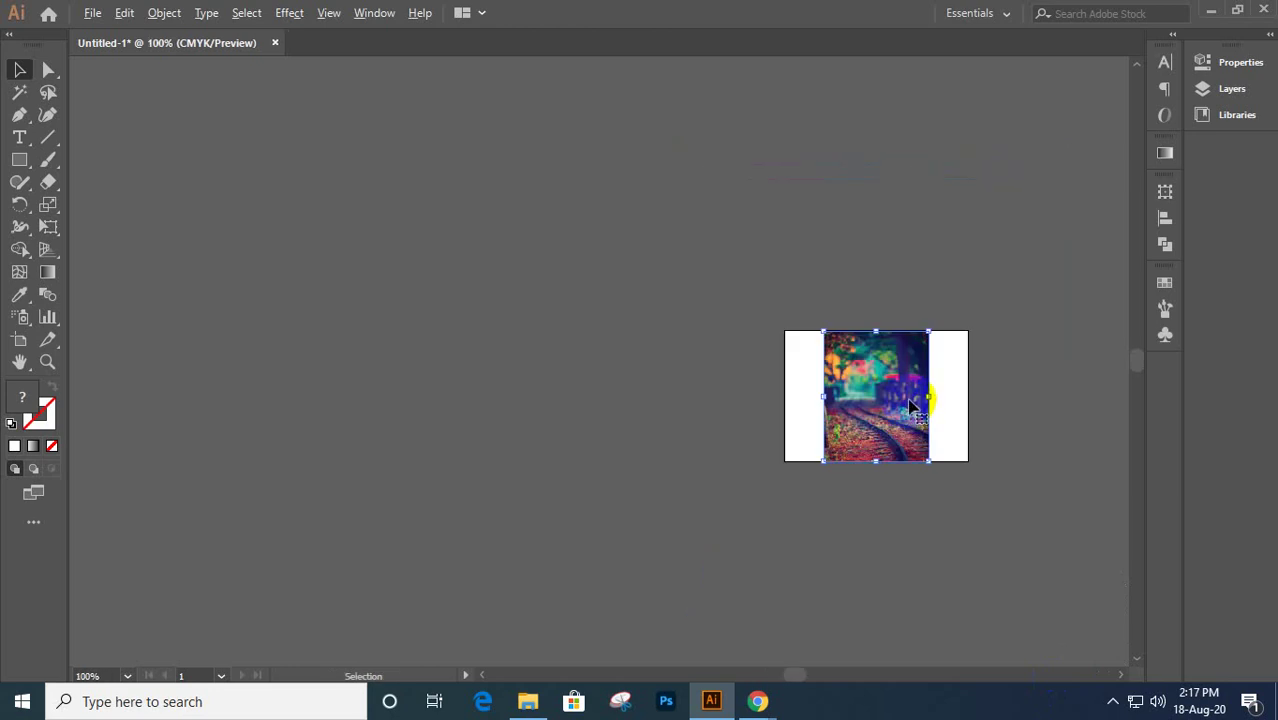
drag(877, 389, 366, 342)
- Fill the rectangle on the artboard with the bright red sampled from the railway picture using the Eyedropper
click(790, 362)
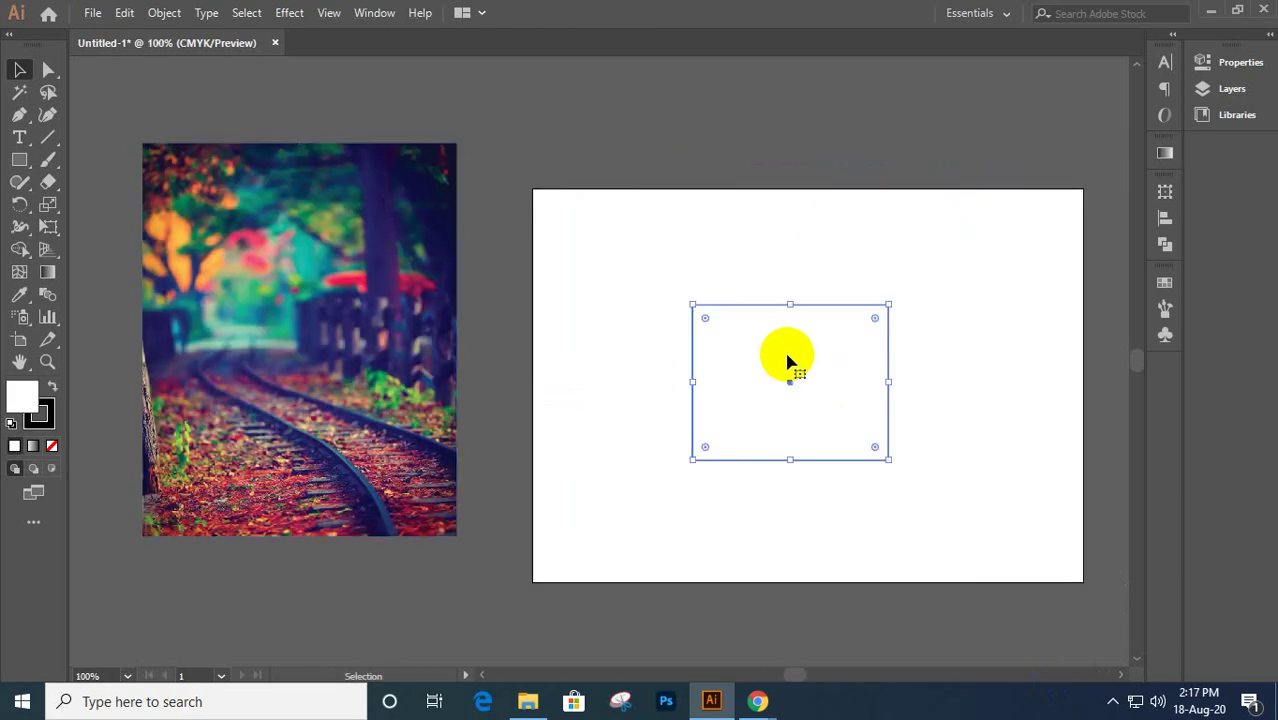
key(i)
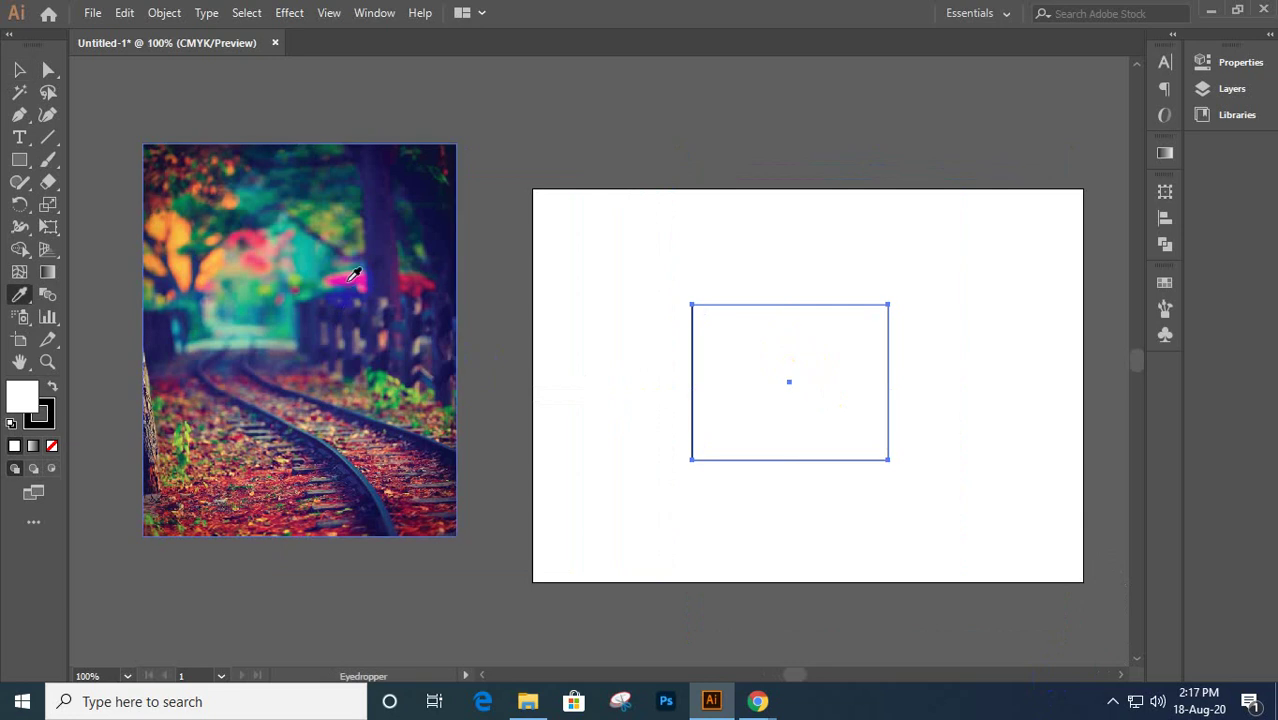
click(350, 280)
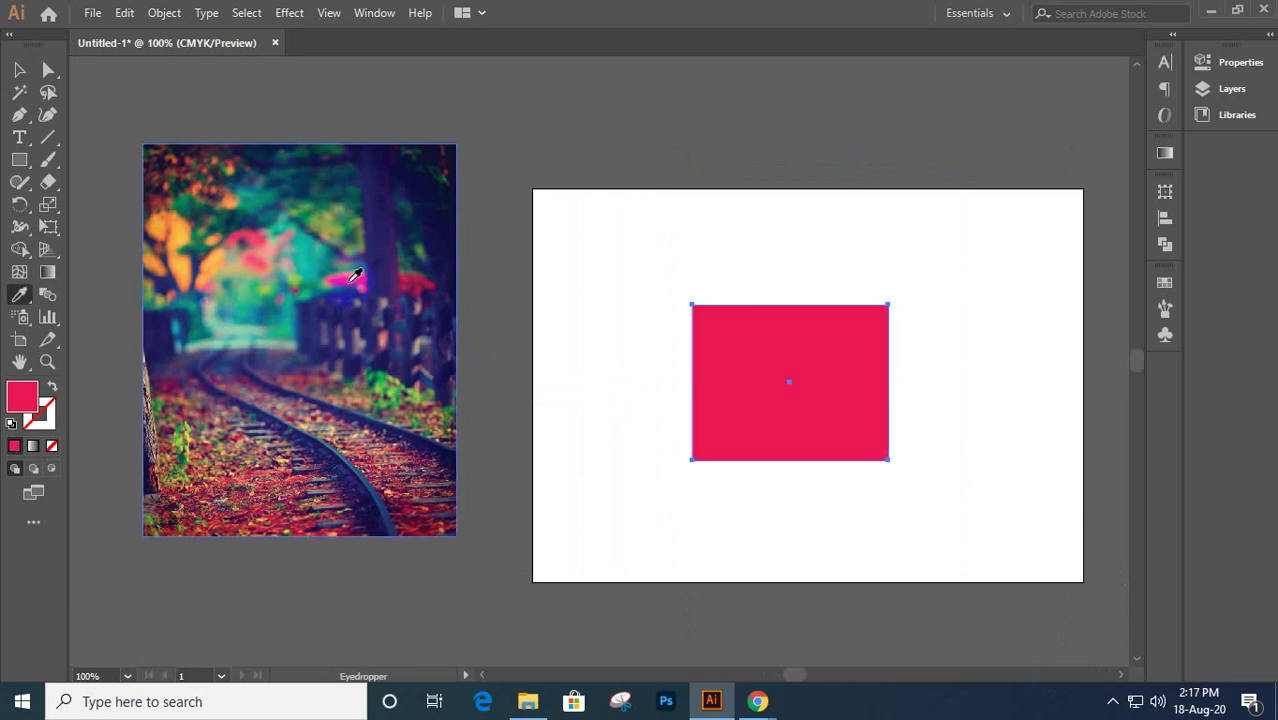
key(v)
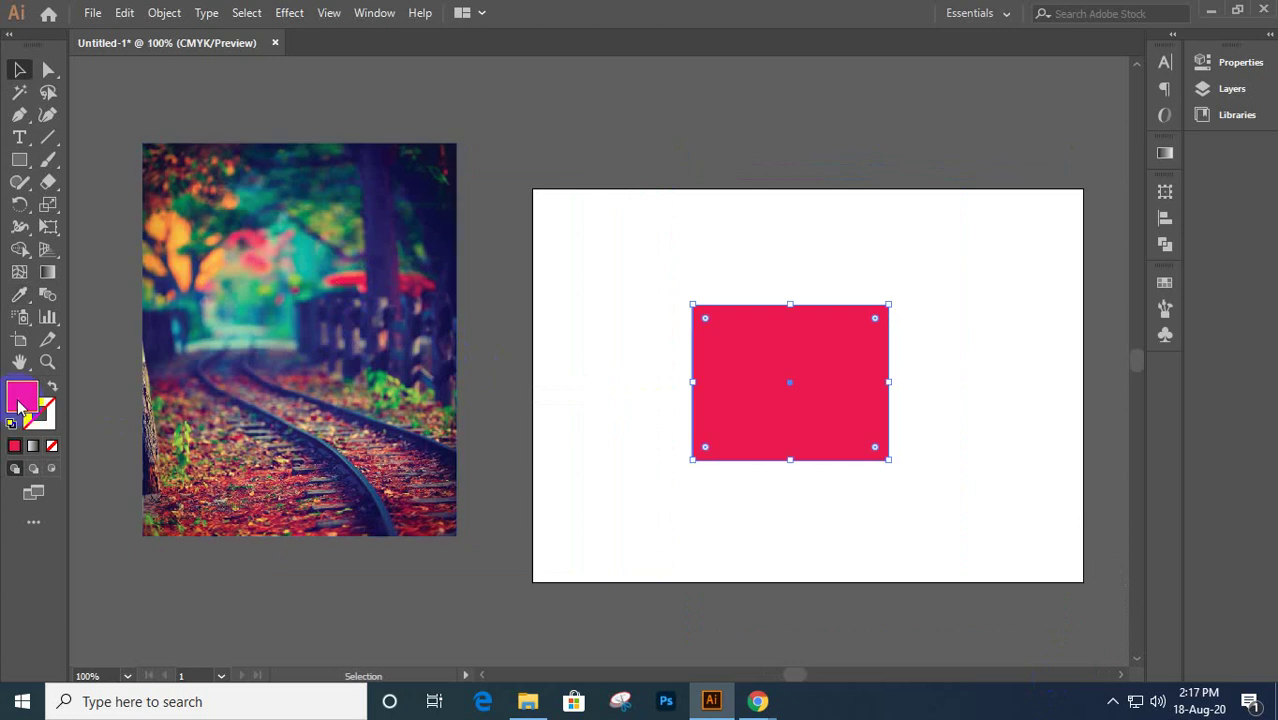
- Try the brighter red FF0049 as the rectangle's fill in the Color Picker and inspect its RGB values
double_click(22, 400)
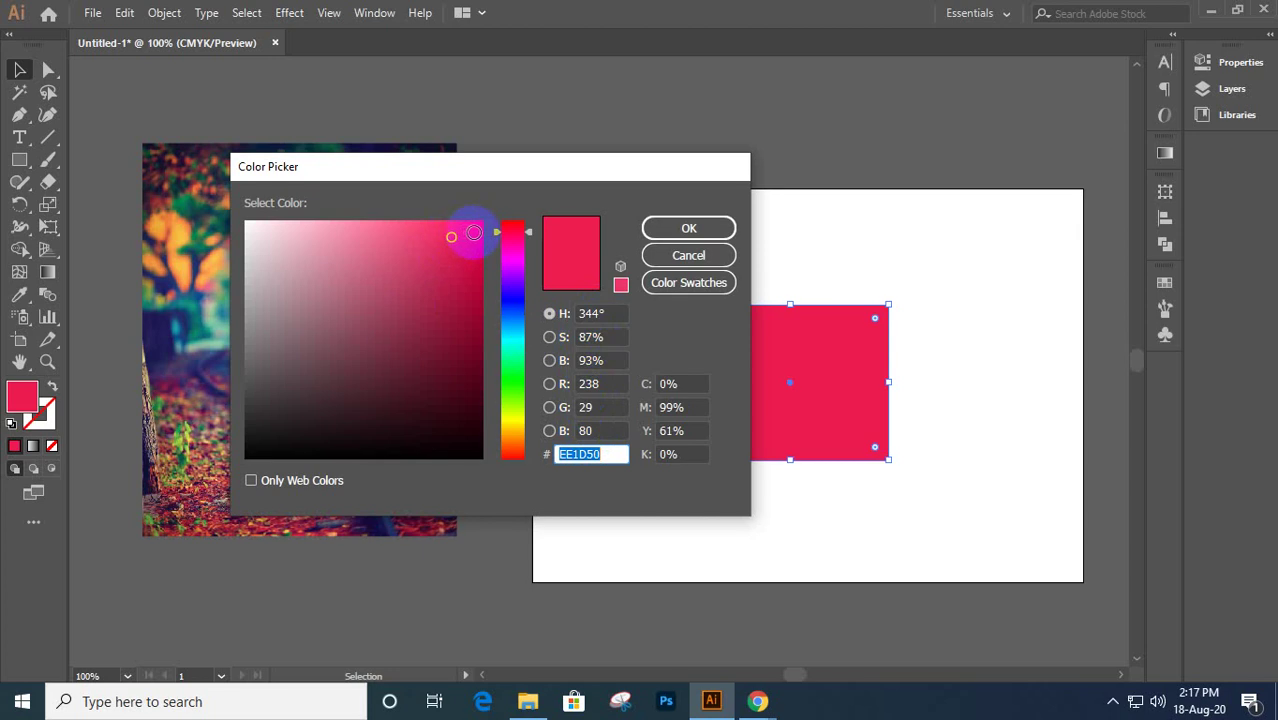
drag(474, 233, 490, 213)
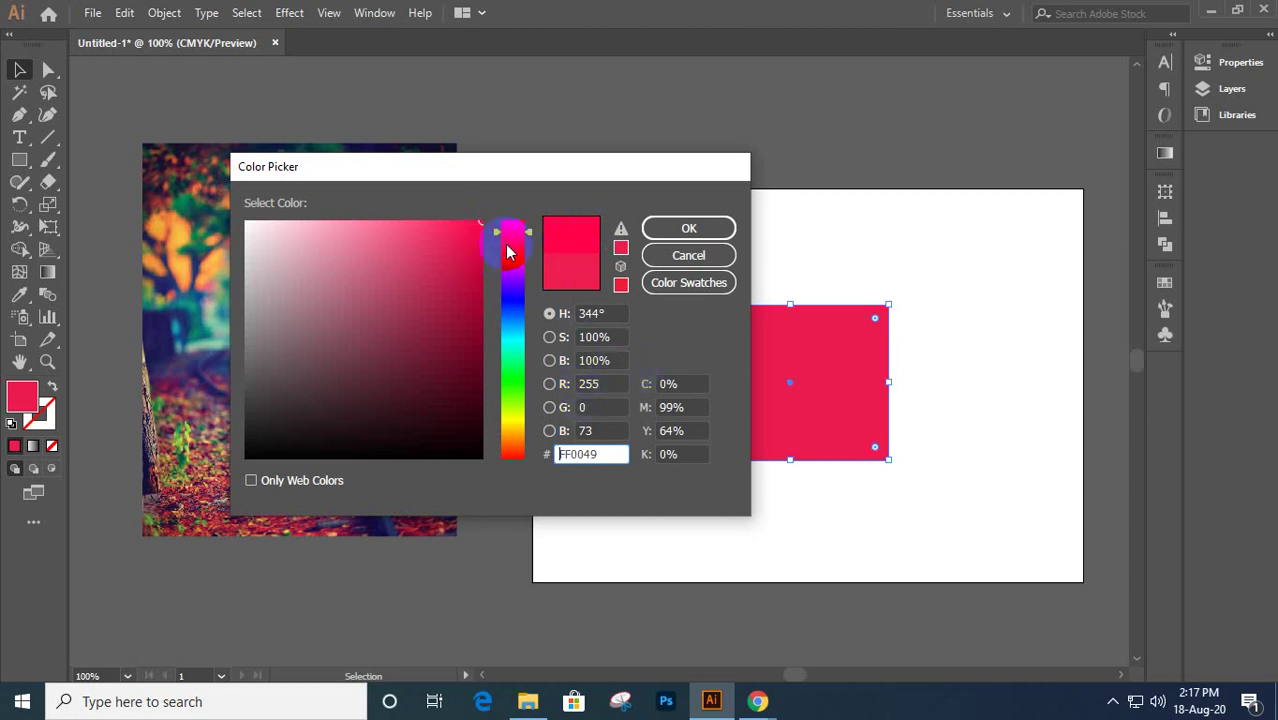
click(689, 228)
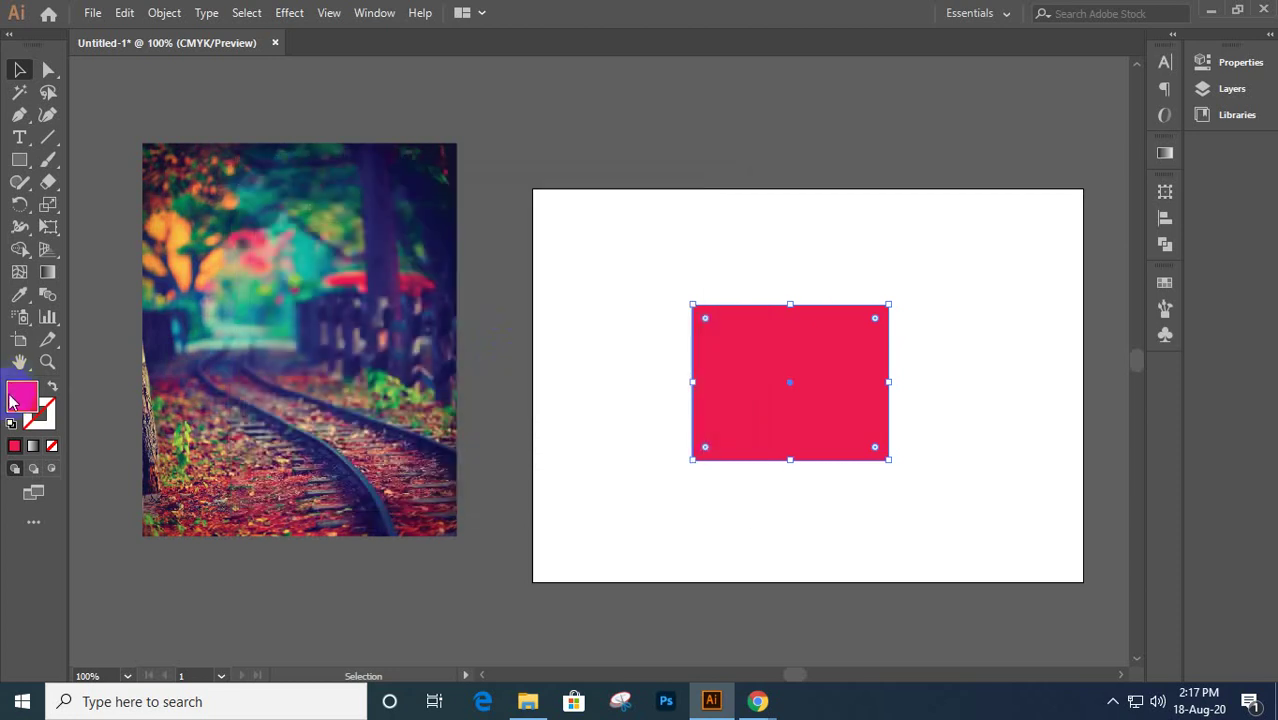
double_click(12, 400)
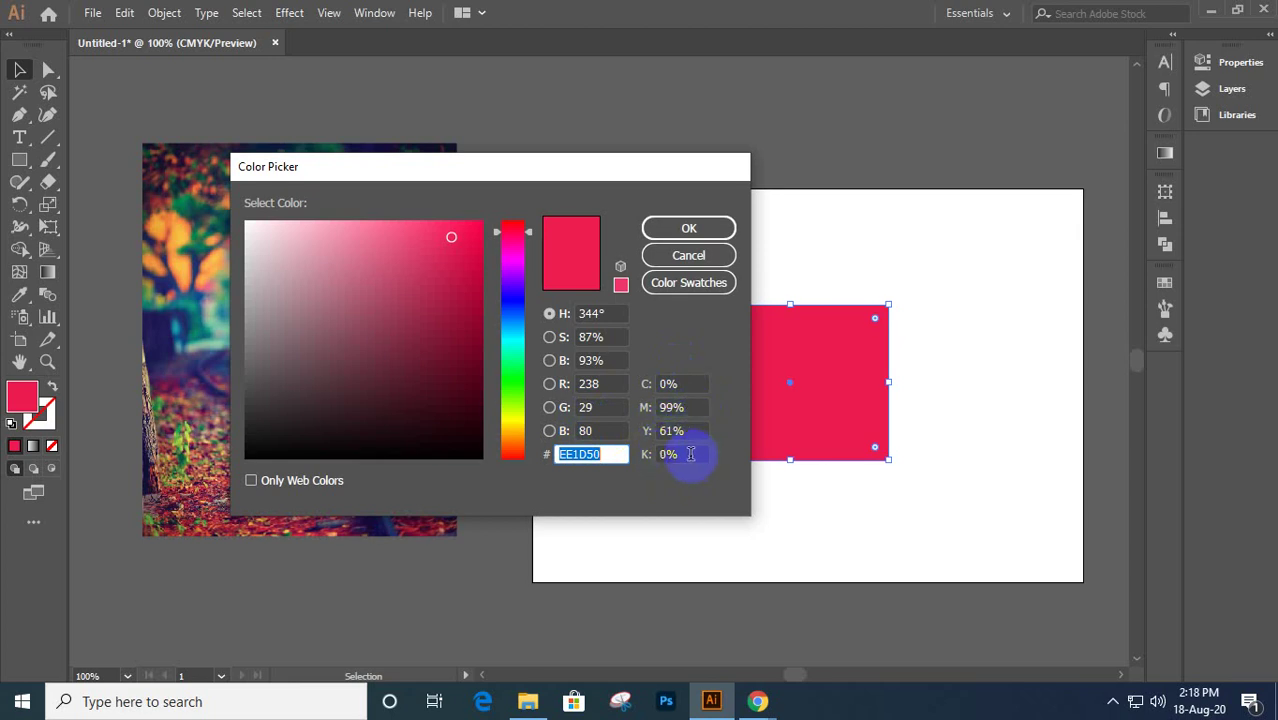
drag(449, 237, 492, 217)
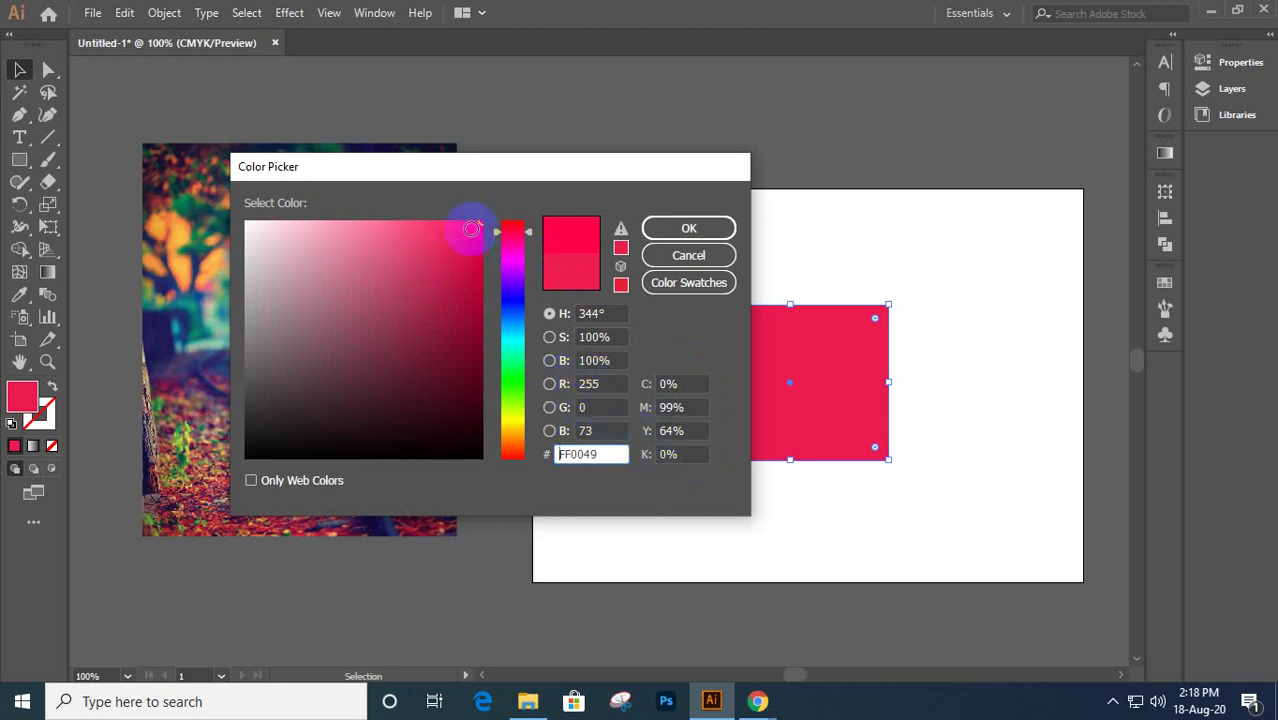
double_click(603, 385)
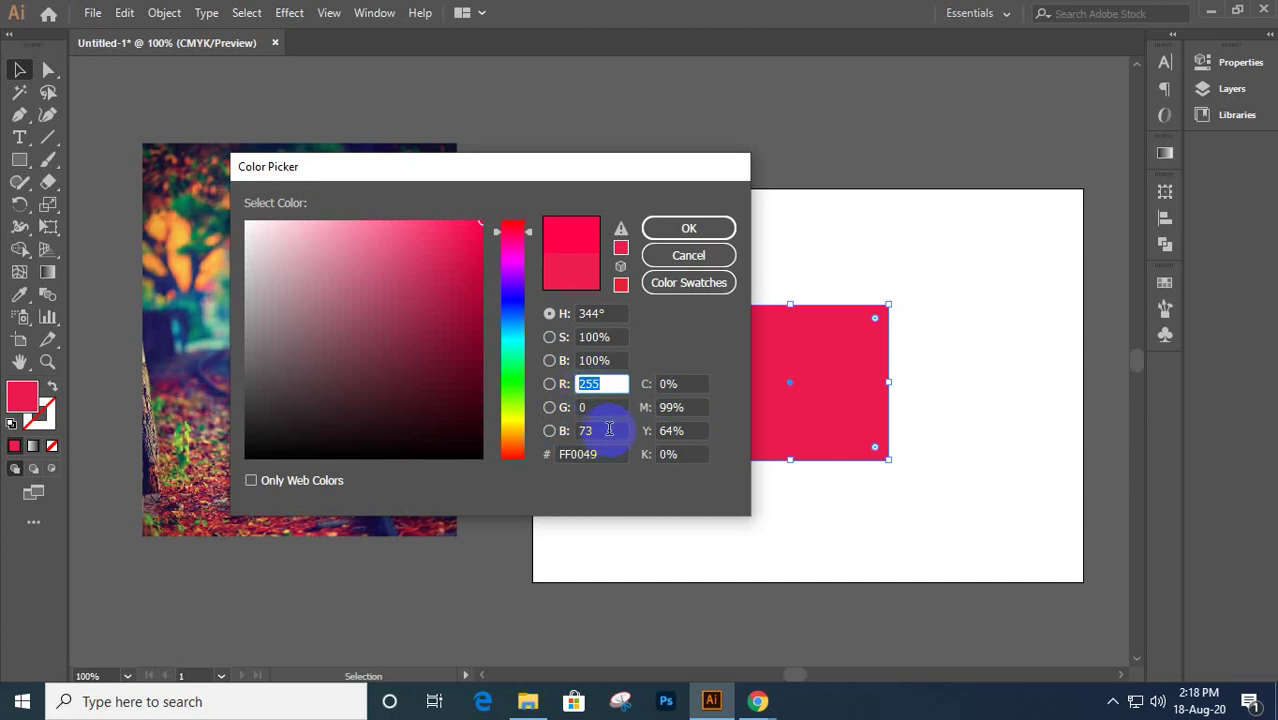
double_click(595, 430)
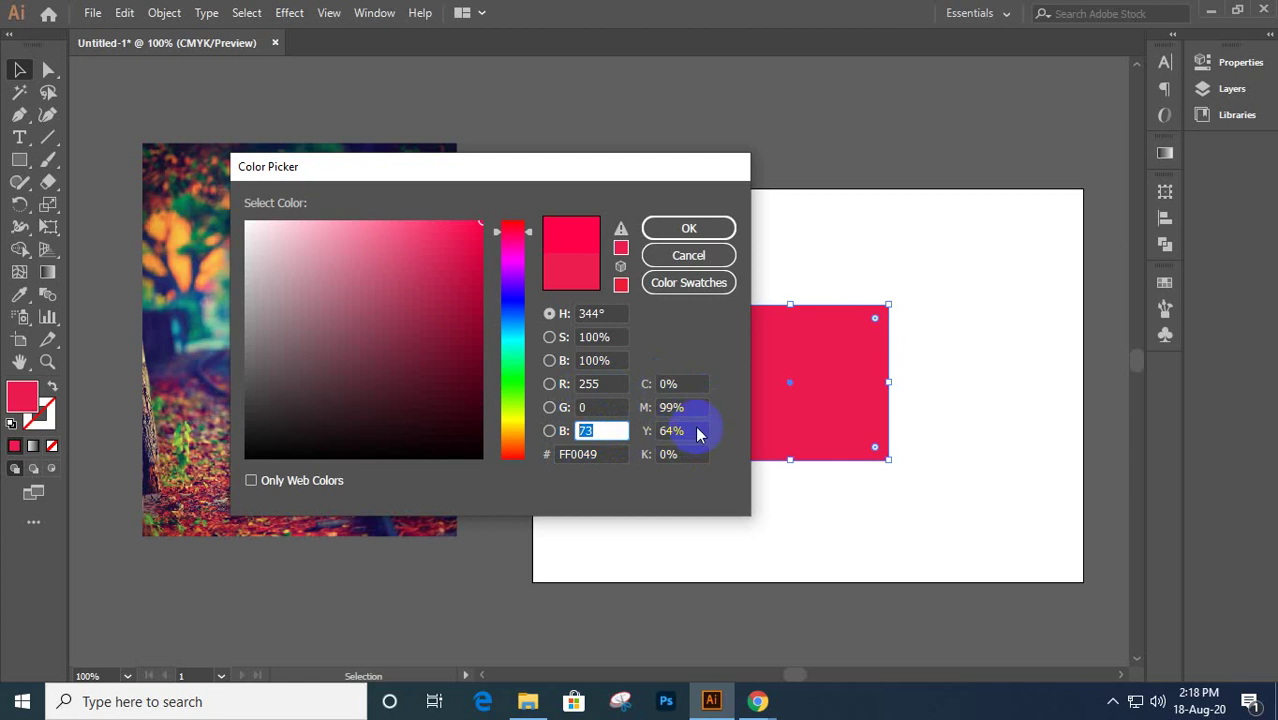
click(689, 228)
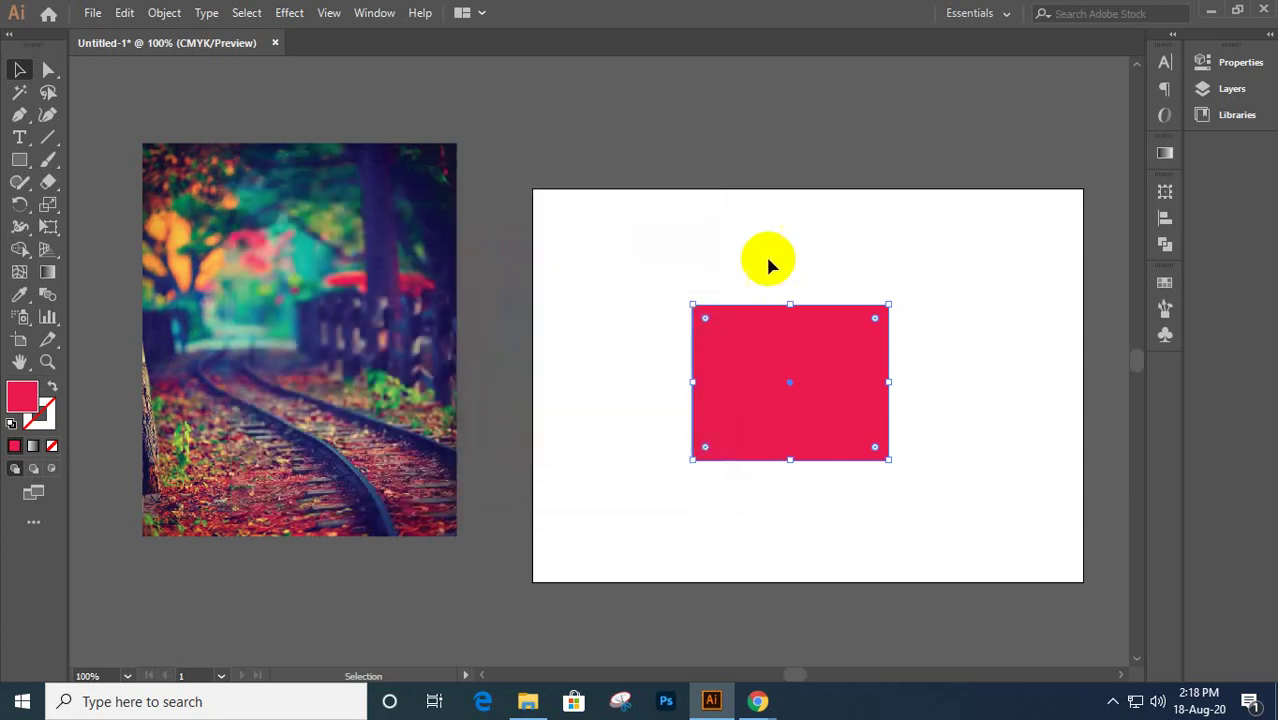
- Resample the rectangle's fill with the Eyedropper from the red area above the fence in the picture
drag(660, 258, 930, 525)
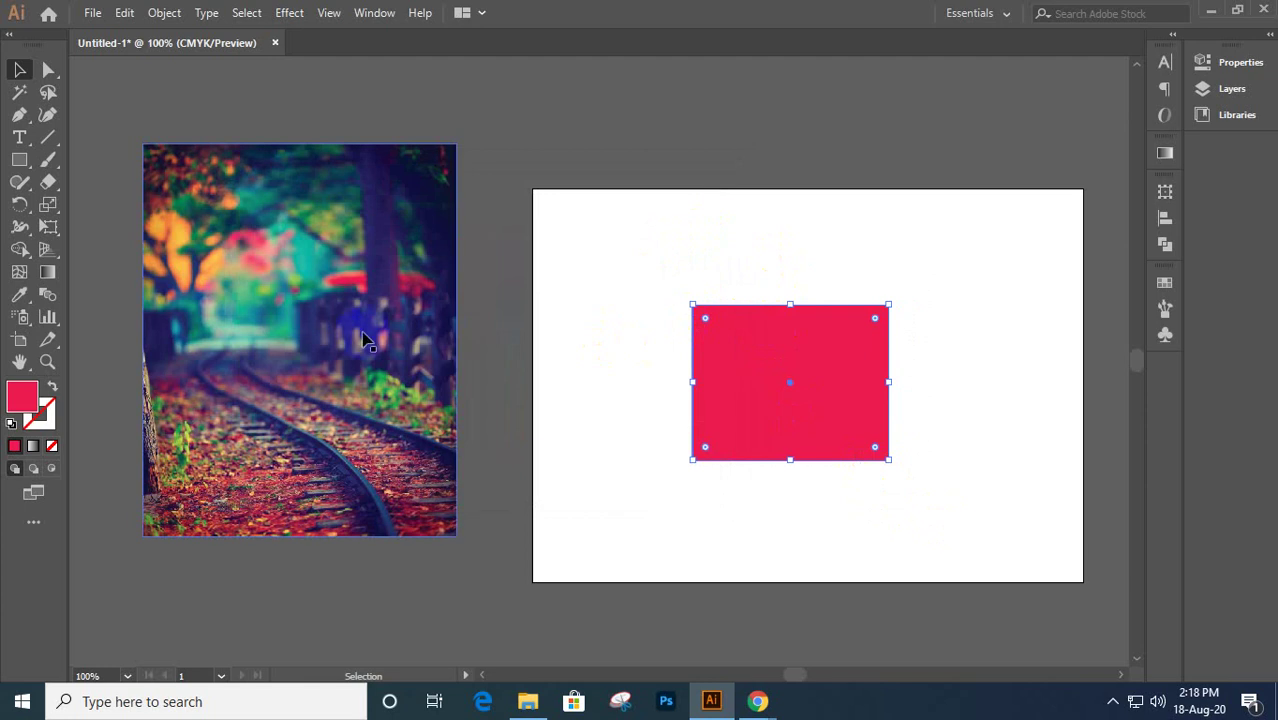
key(i)
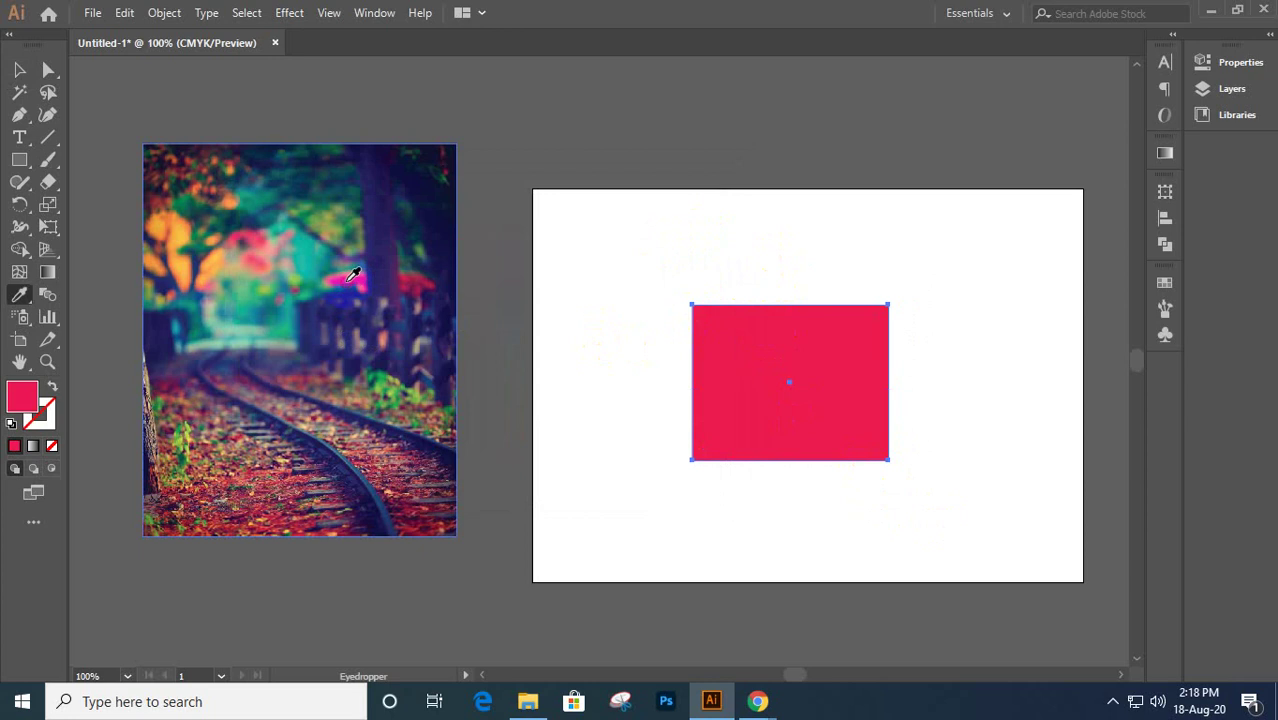
key(v)
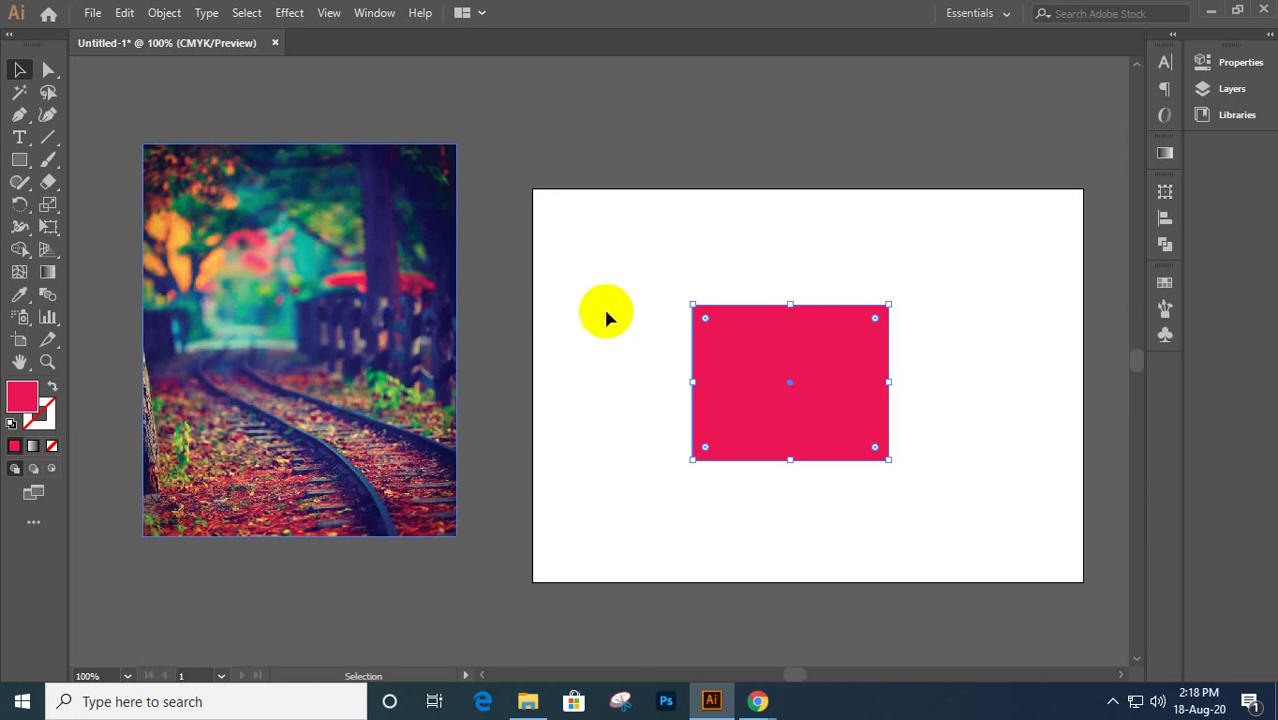
- Delete the red rectangle from the artboard
drag(692, 304, 933, 520)
key(Delete)
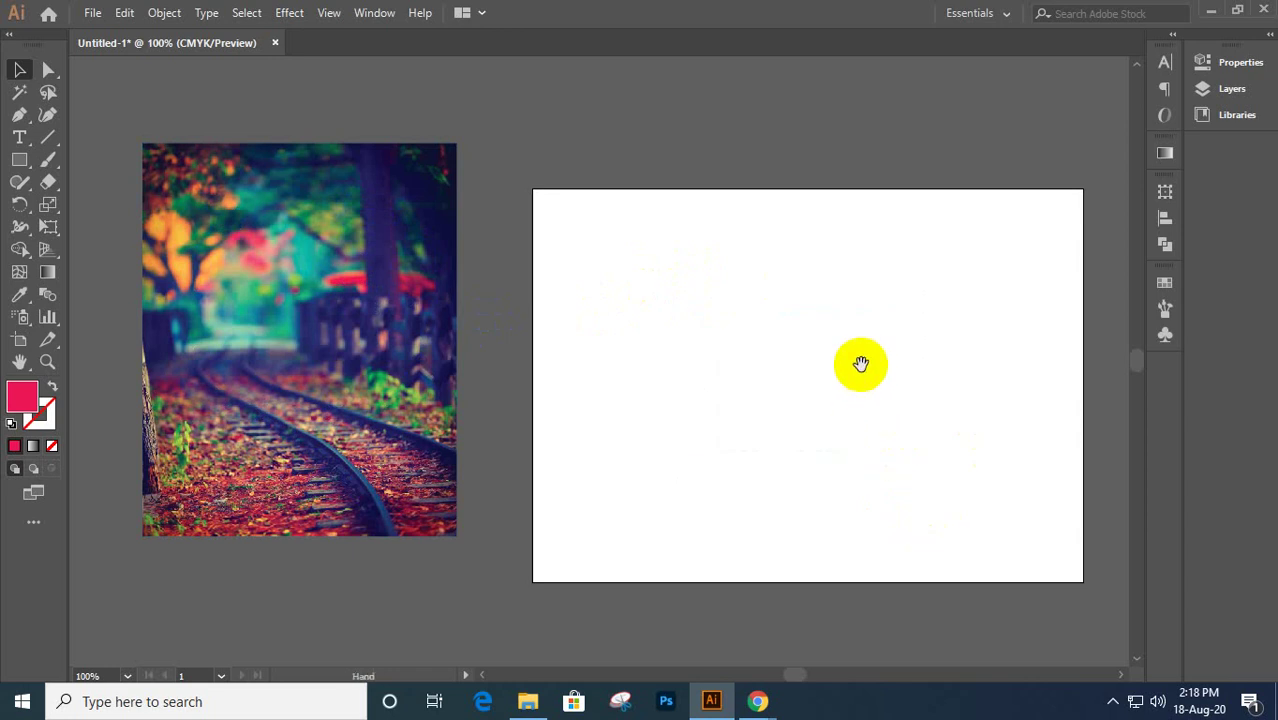
- Delete the railway picture beside the artboard
drag(859, 362, 785, 371)
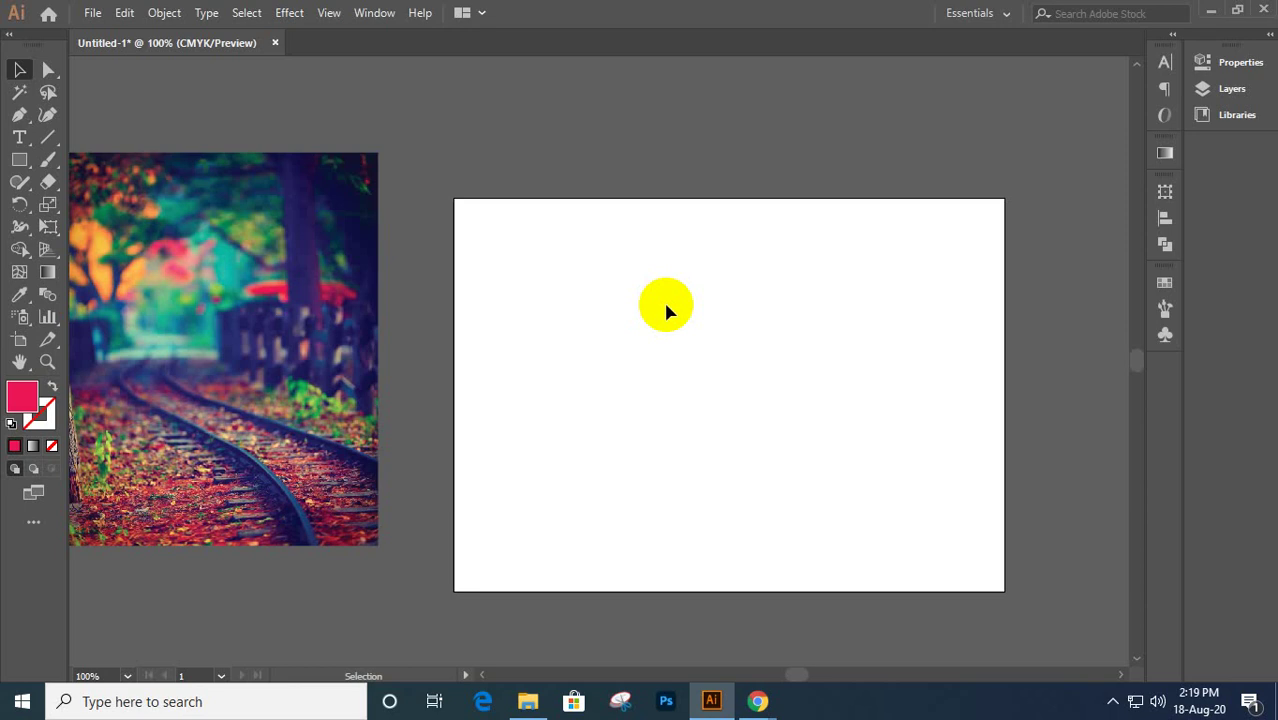
click(322, 262)
click(310, 276)
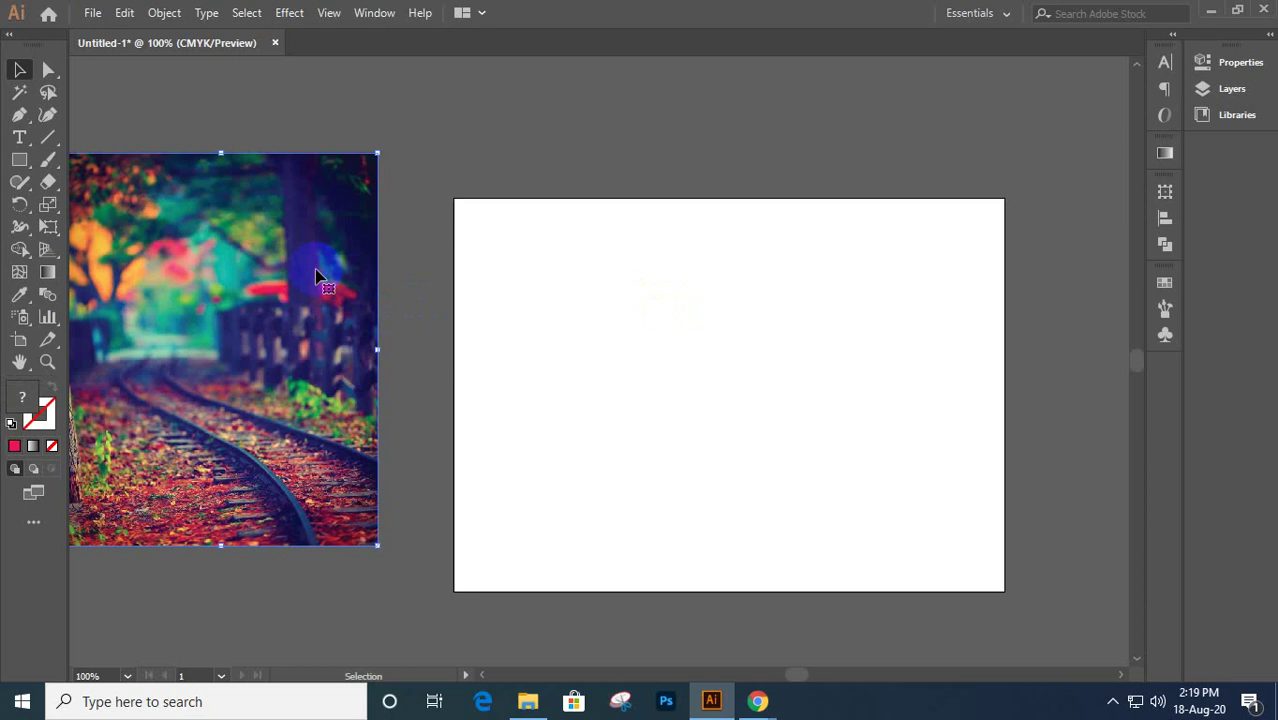
key(Delete)
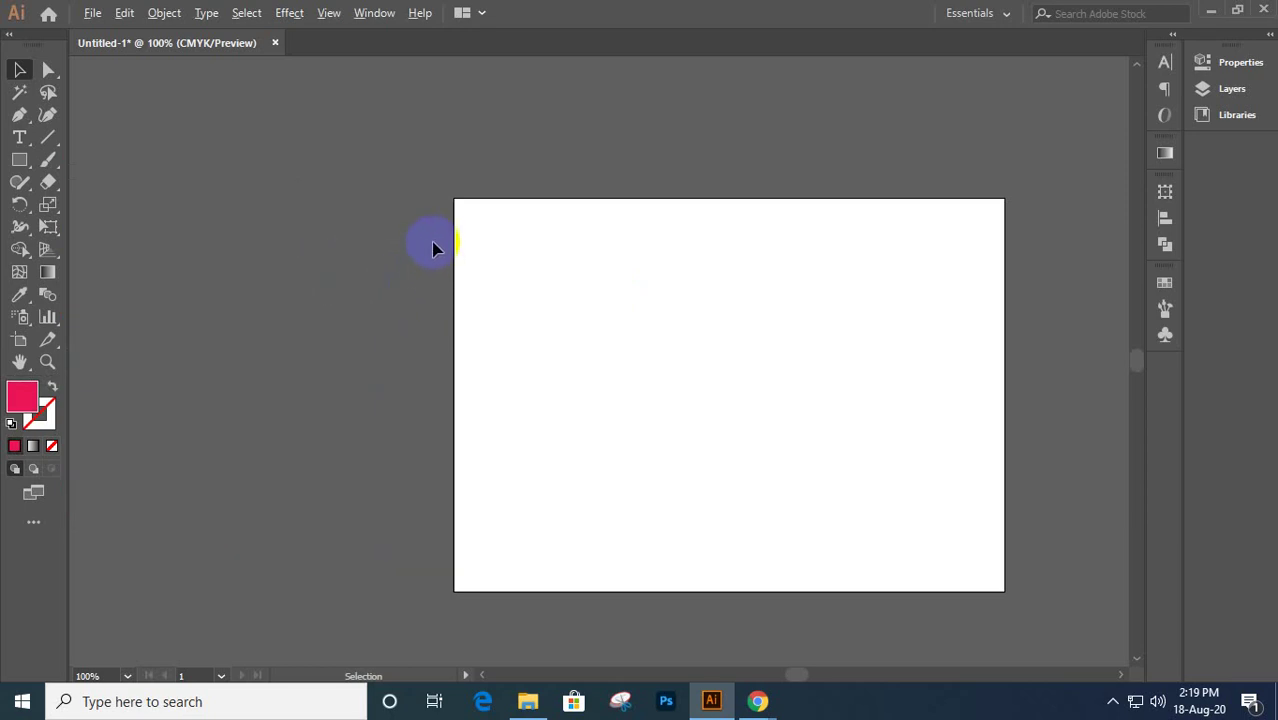
key(ctrl+minus)
key(ctrl+minus)
drag(388, 255, 500, 257)
click(822, 337)
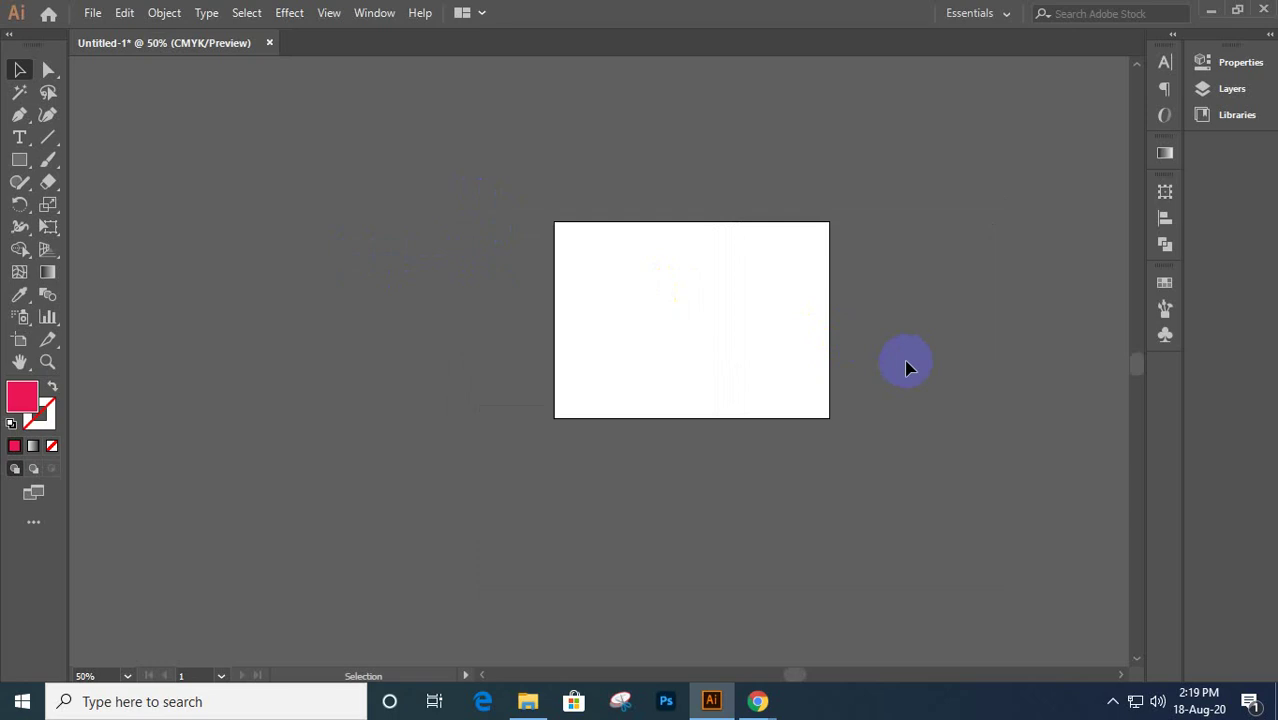
click(707, 342)
click(528, 701)
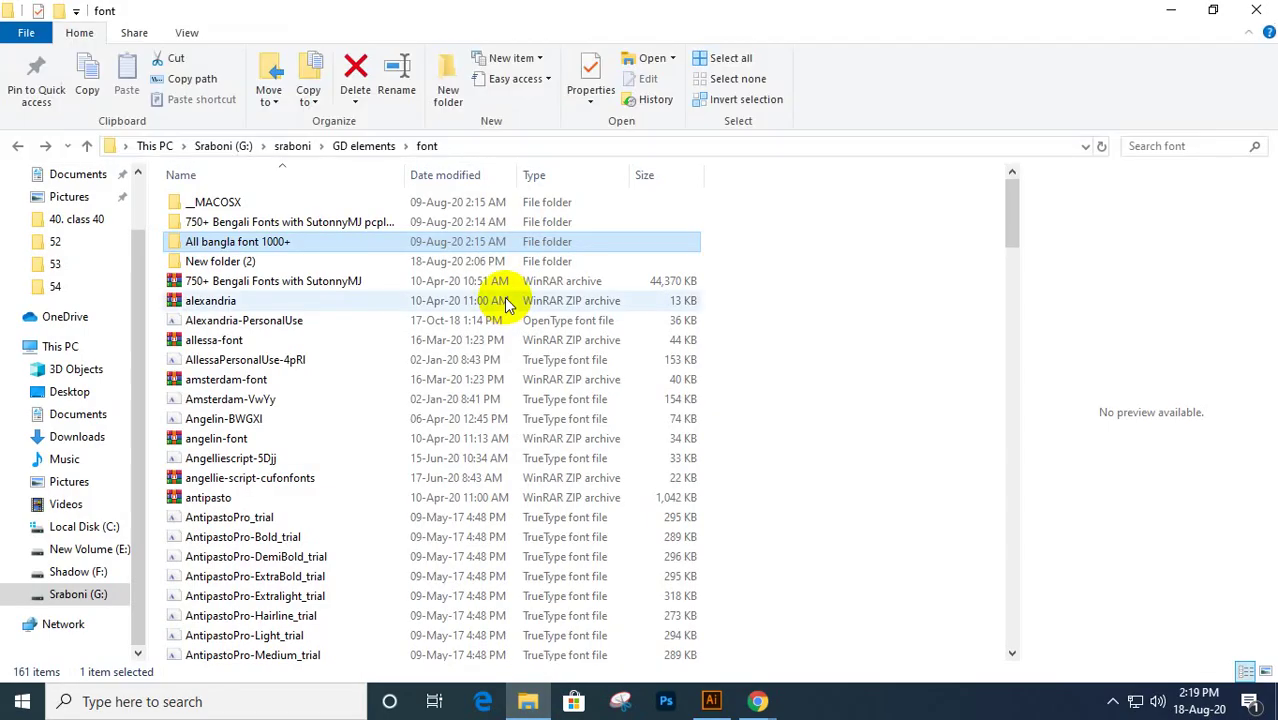
click(1268, 8)
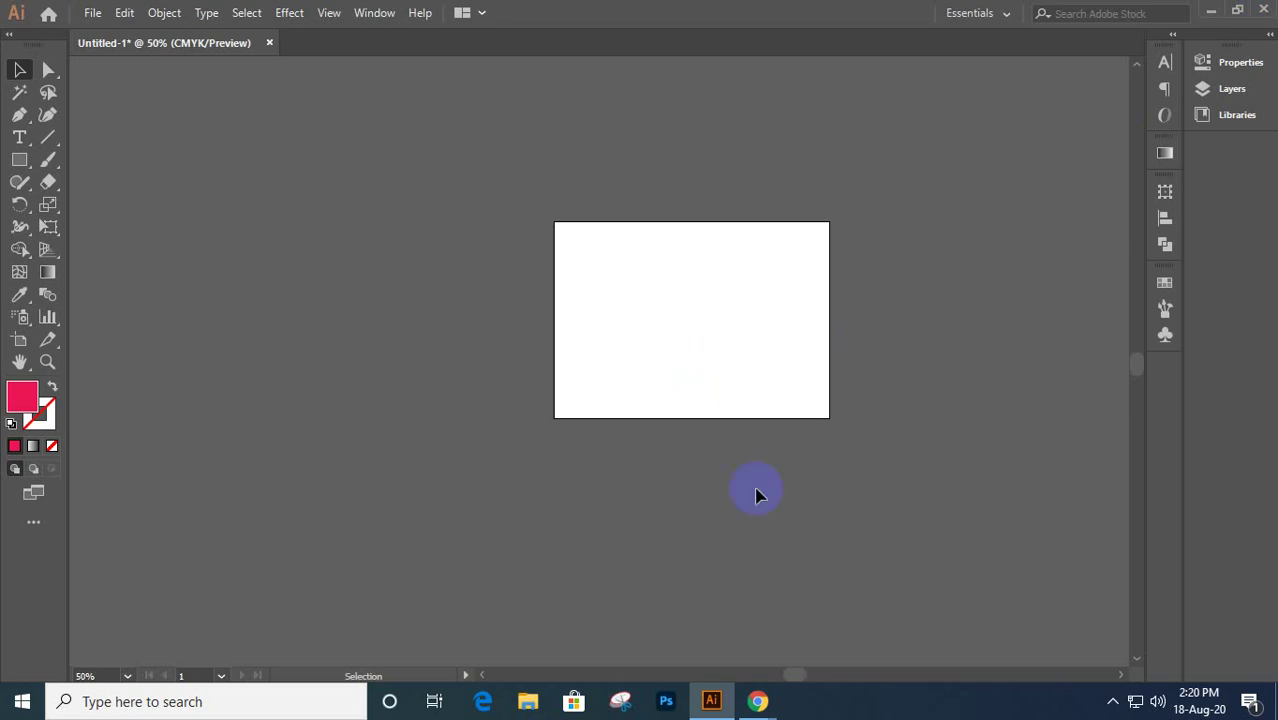
click(769, 697)
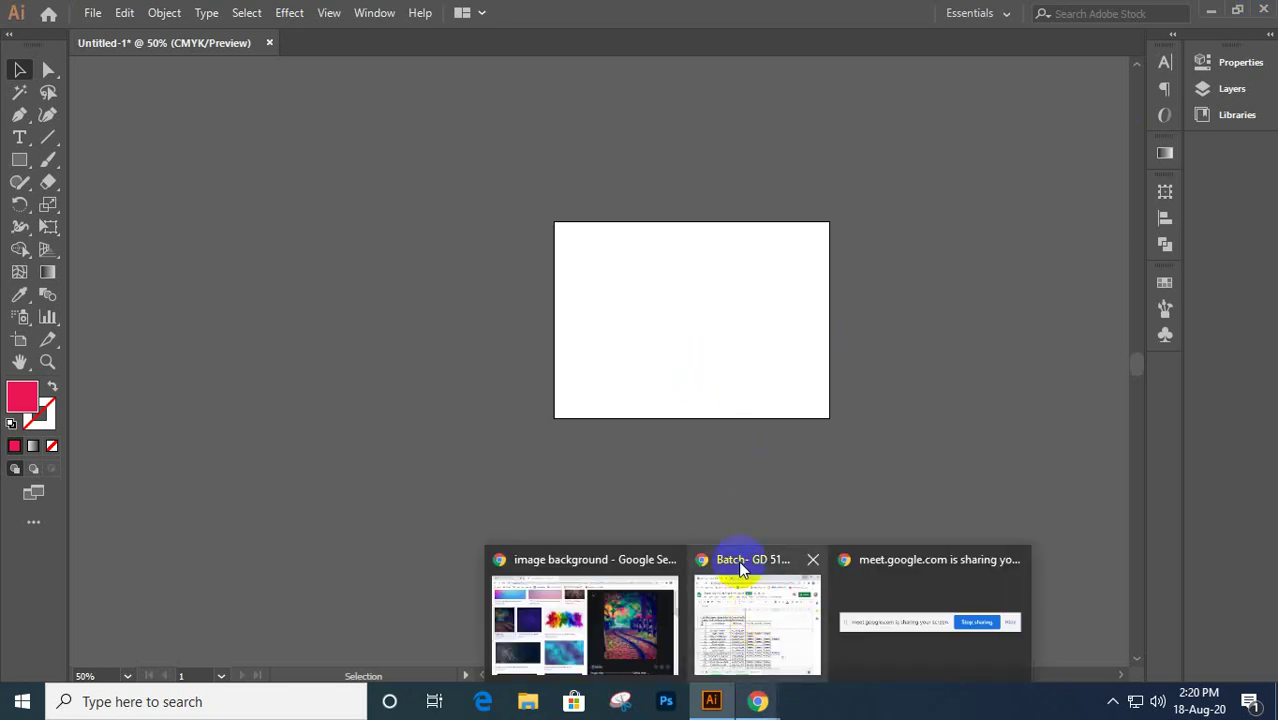
click(483, 441)
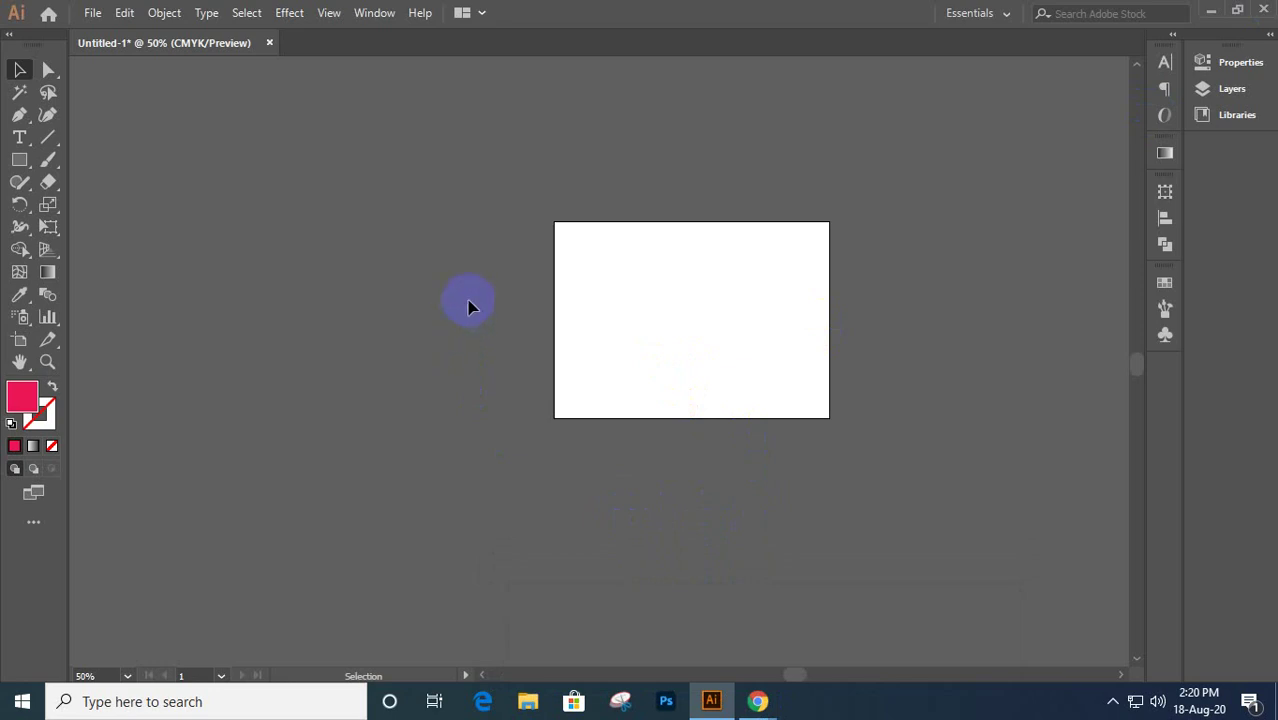
- Paste the railway picture into the document, scale it down to about half size and move it to the artboard's left side
drag(538, 162, 882, 455)
key(a)
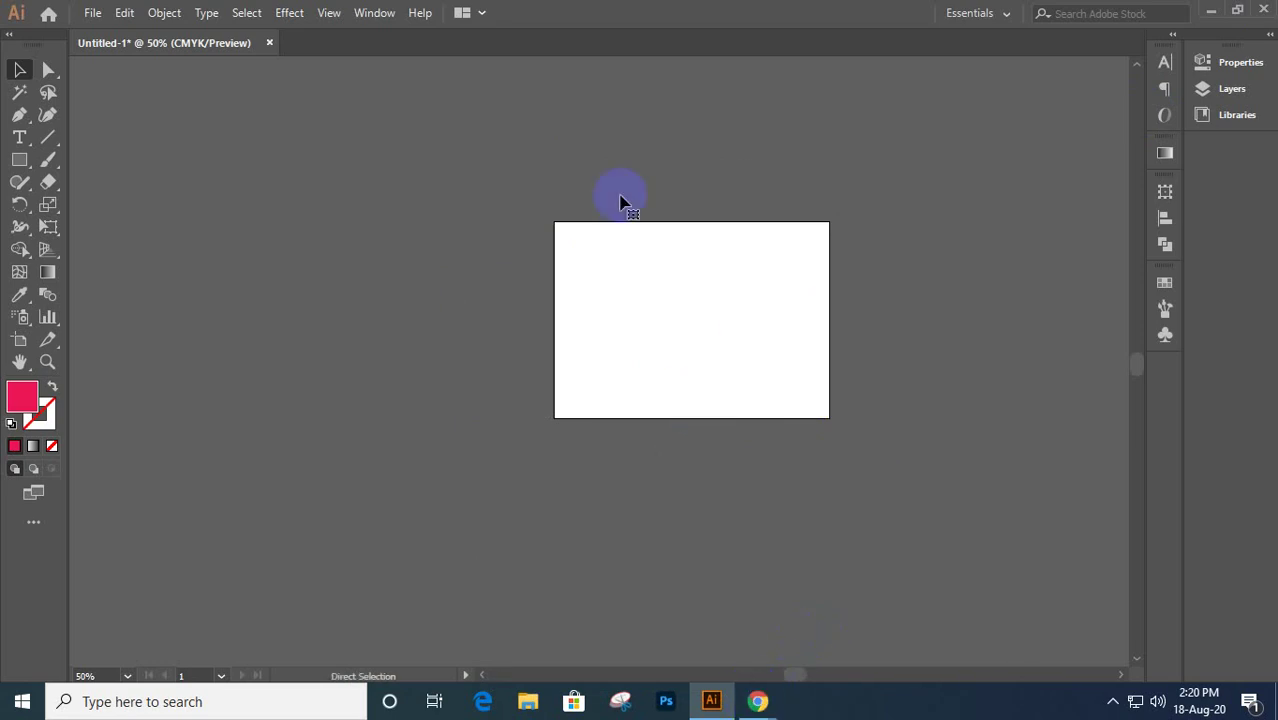
key(ctrl+v)
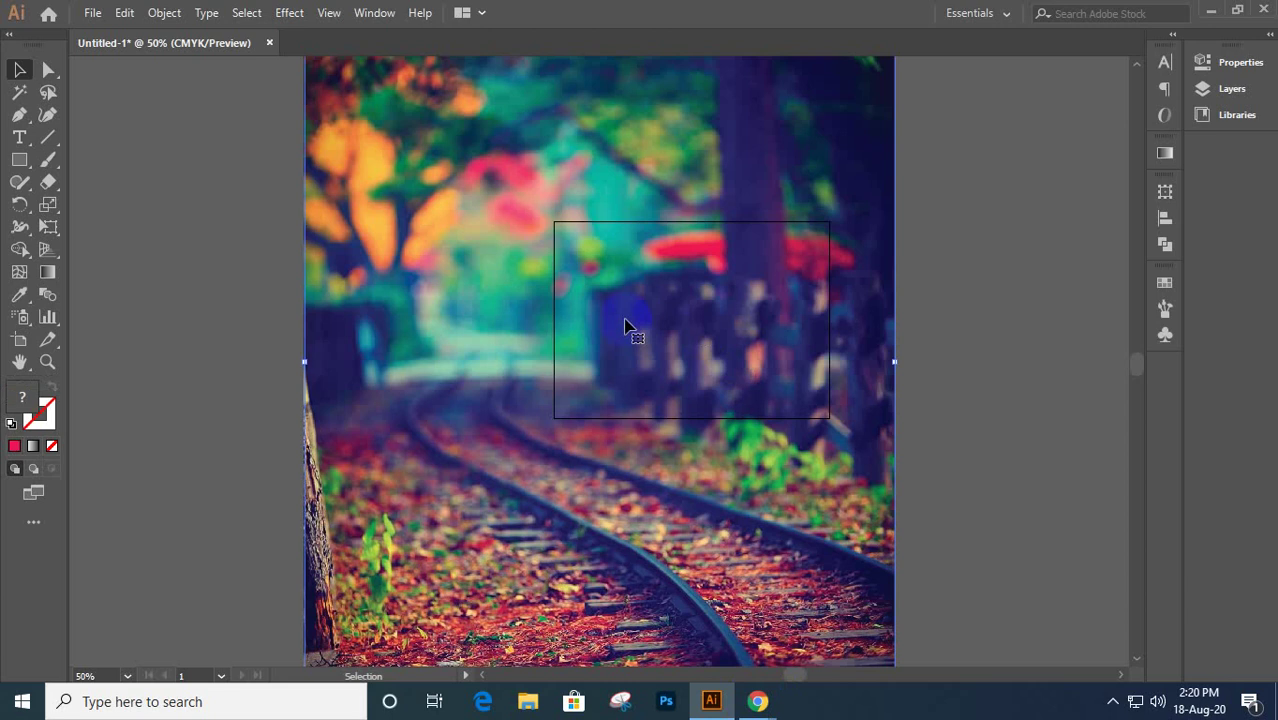
scroll(624, 325, down, 1)
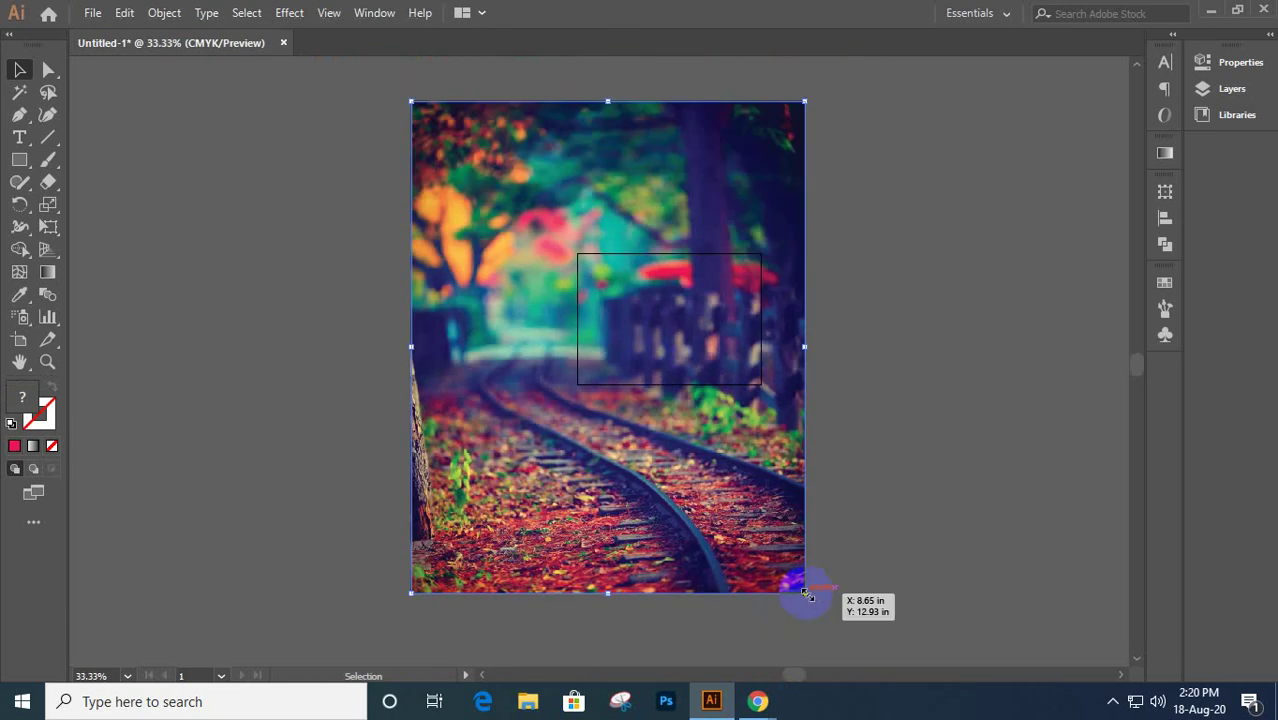
drag(806, 593, 712, 440)
drag(659, 307, 530, 284)
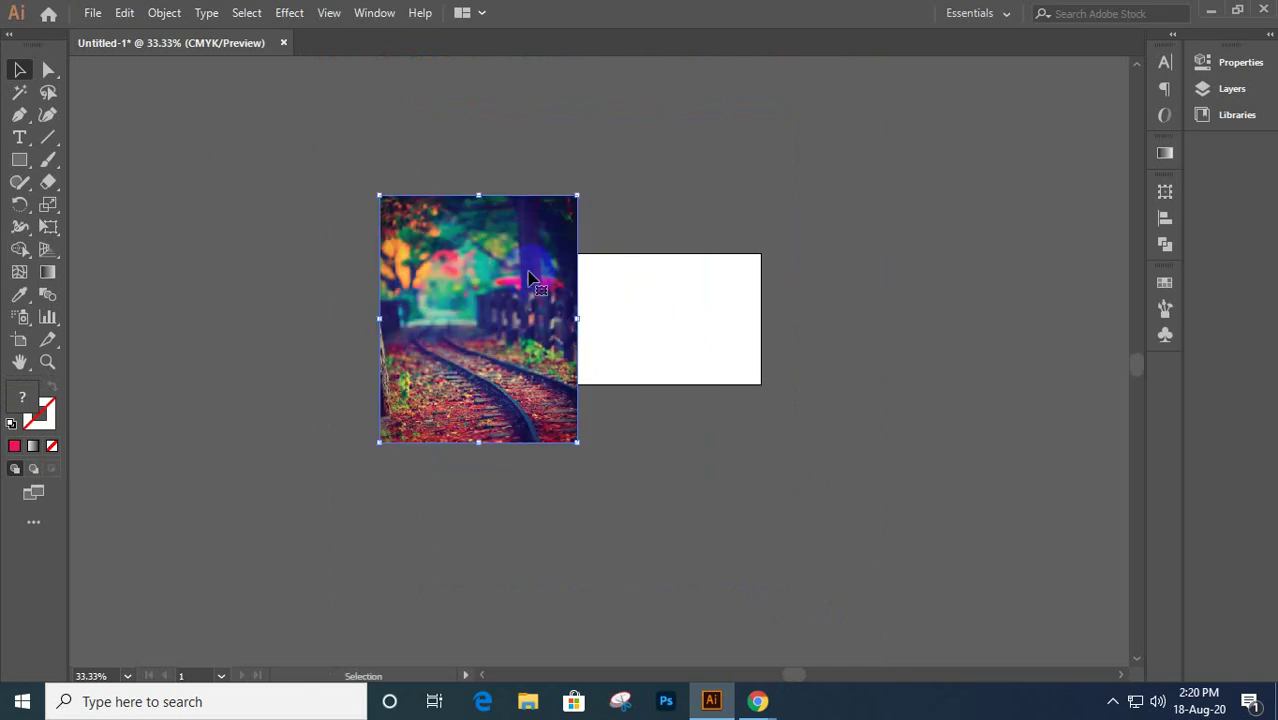
- Examine the colours of the railway picture up close, around the orange leaves and red blossoms
scroll(448, 320, up, 2)
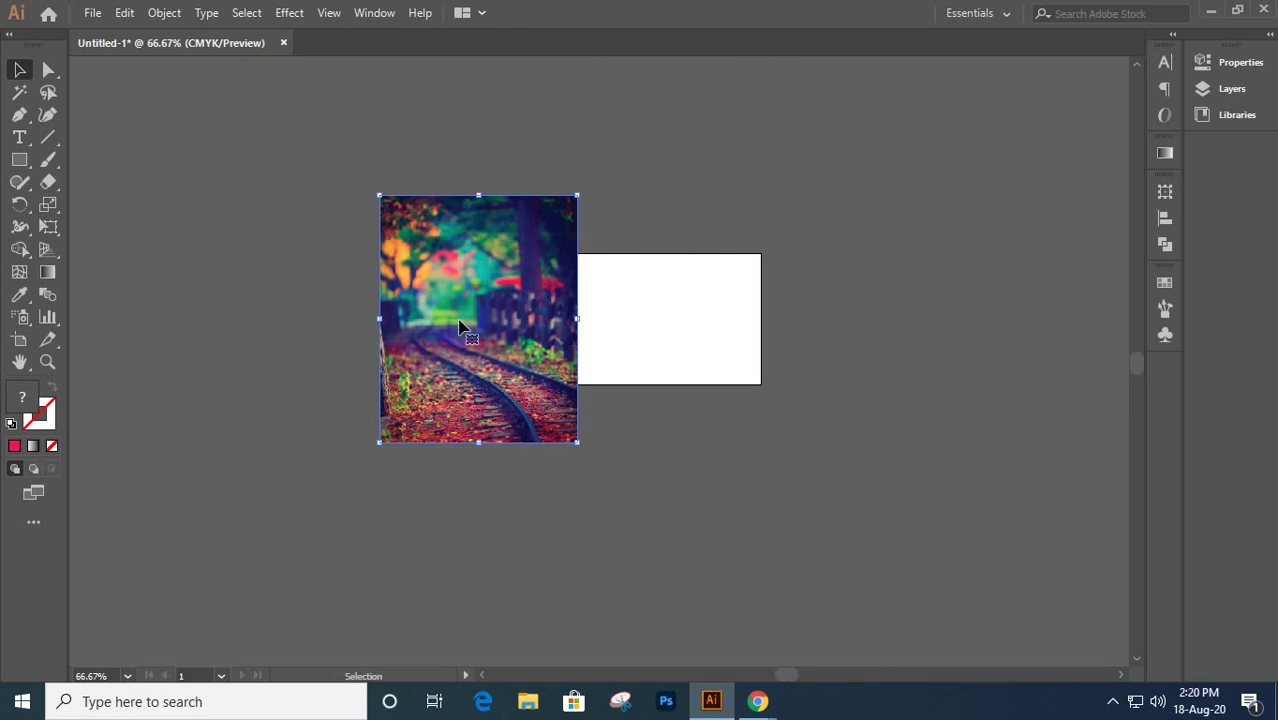
key(space)
drag(575, 311, 508, 343)
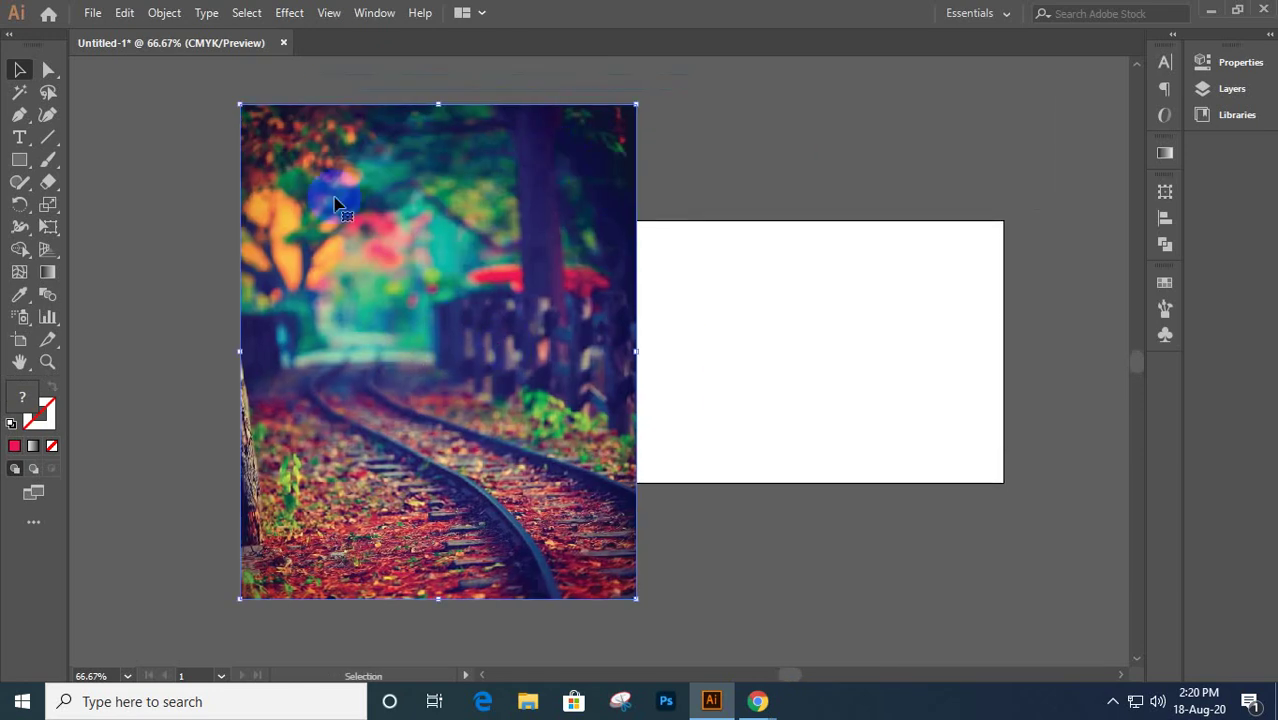
key(space)
drag(597, 360, 539, 372)
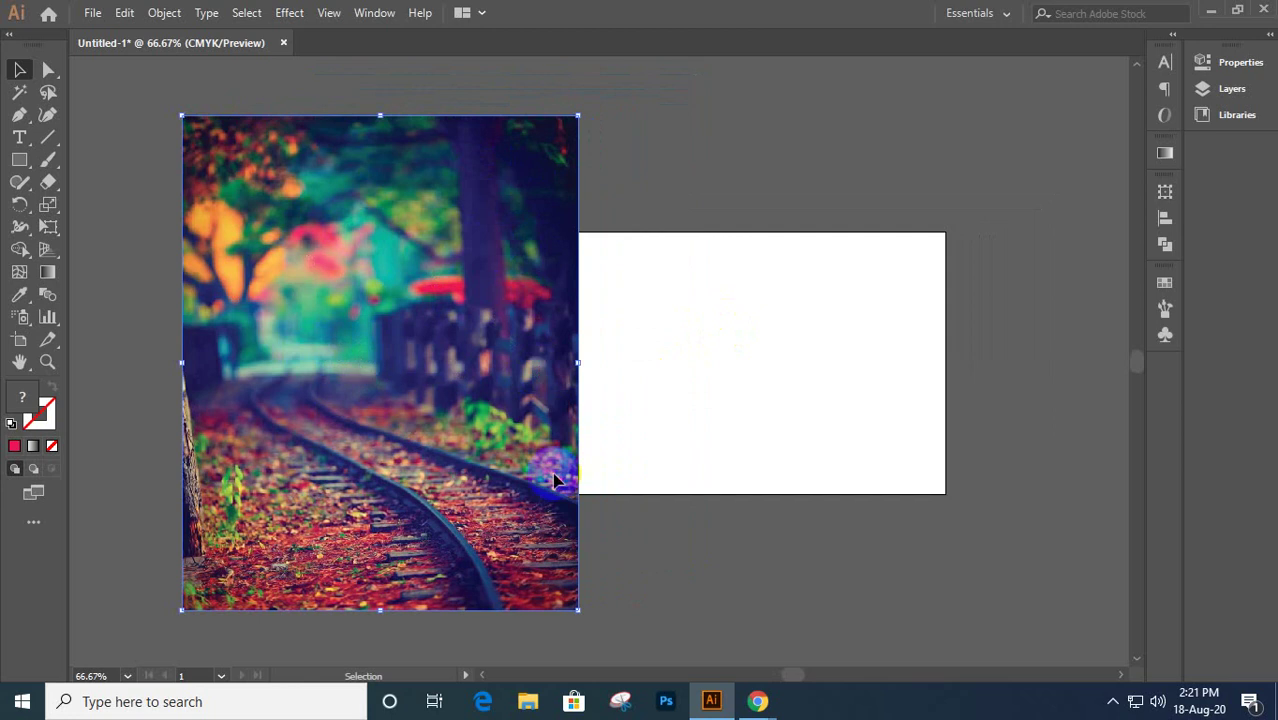
mouse_move(757, 699)
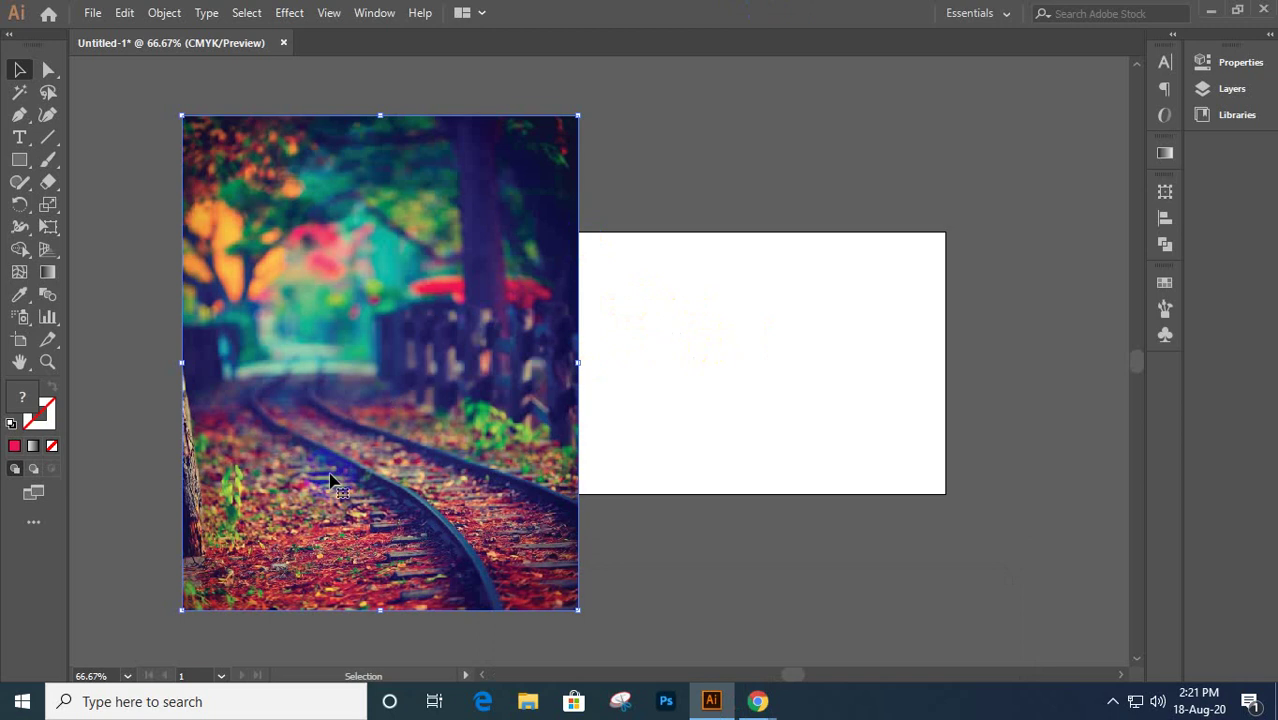
drag(633, 445, 537, 430)
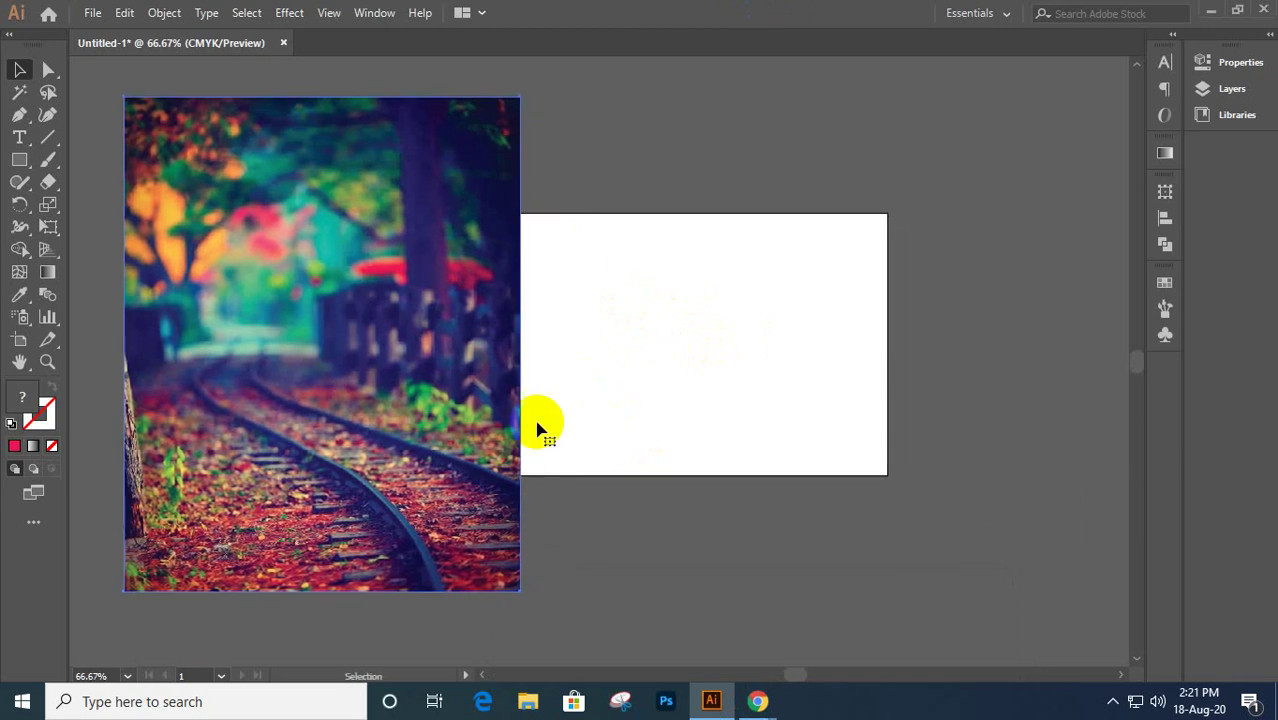
click(171, 250)
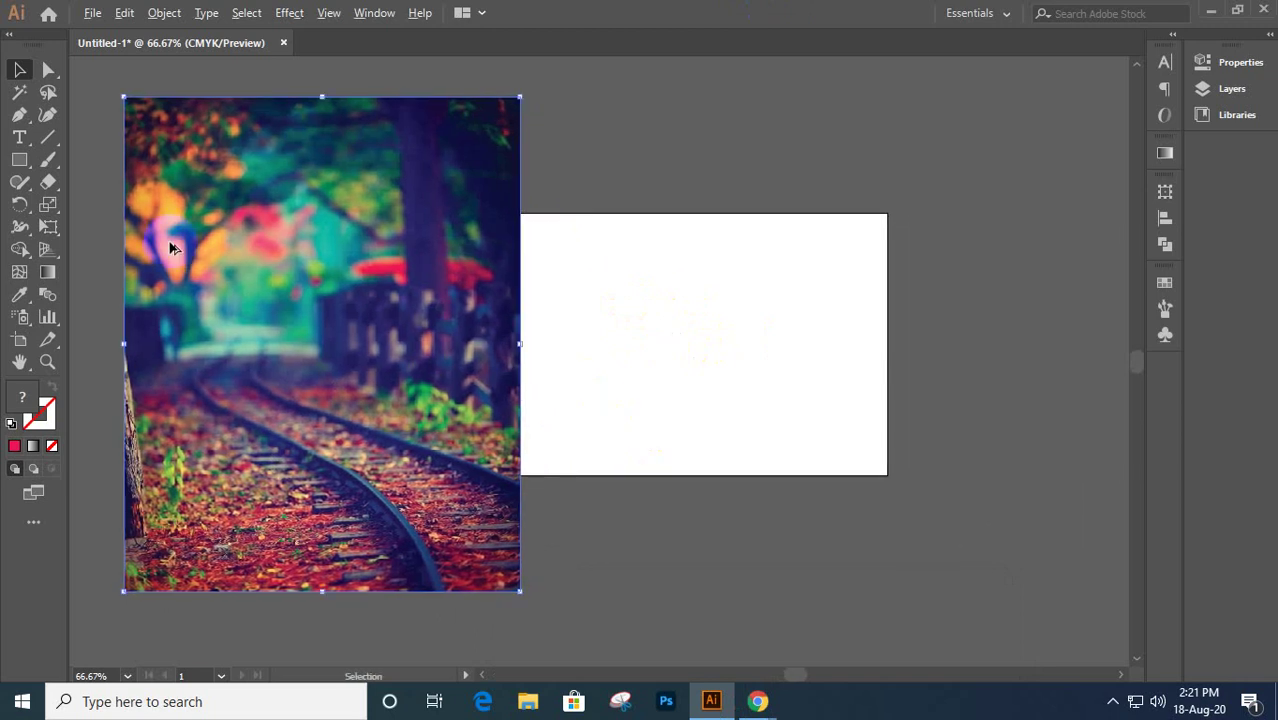
scroll(171, 250, up, 3)
drag(237, 294, 422, 294)
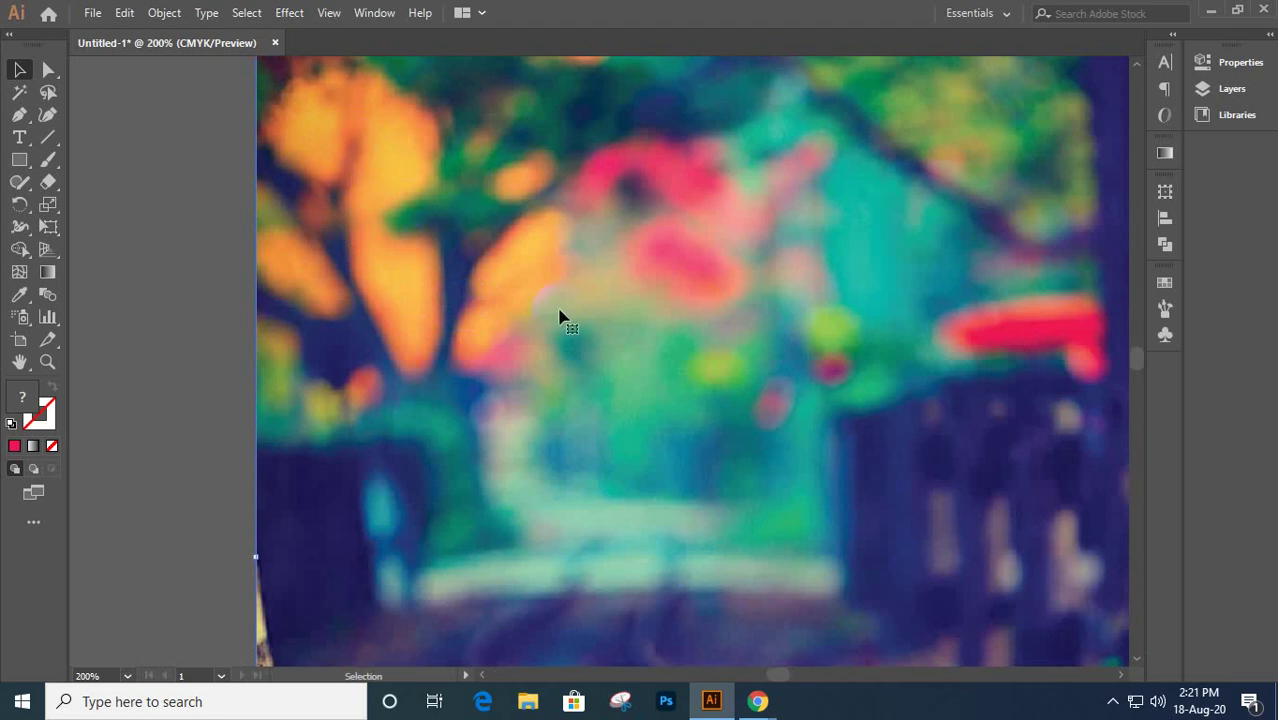
scroll(562, 314, down, 3)
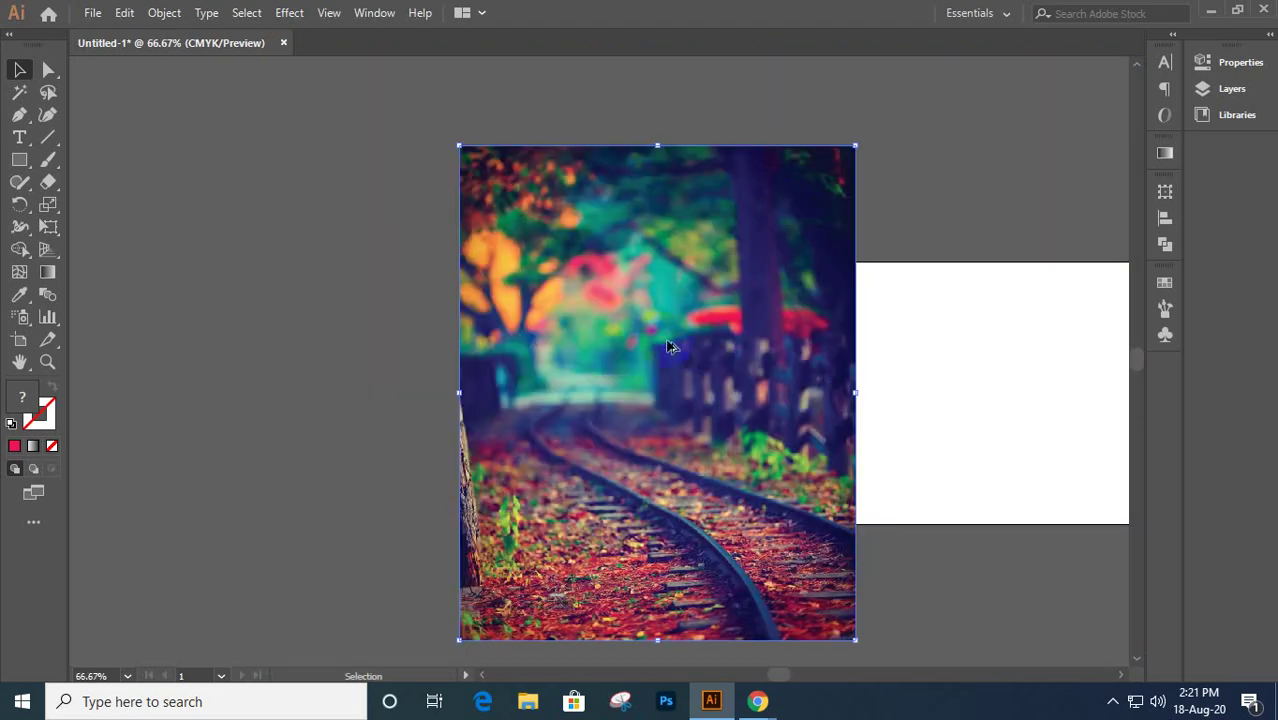
- Move the pasted railway picture slightly away from the artboard and delete it
scroll(692, 352, down, 1)
drag(719, 450, 503, 388)
click(535, 395)
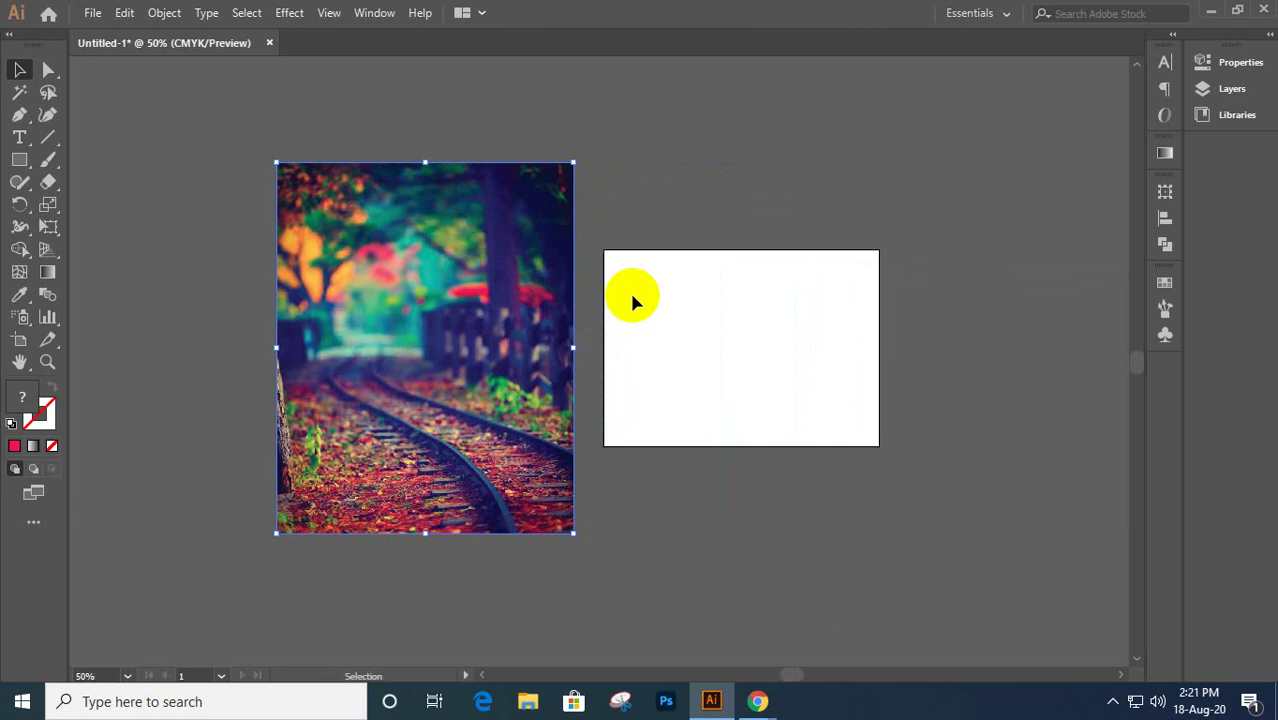
key(Delete)
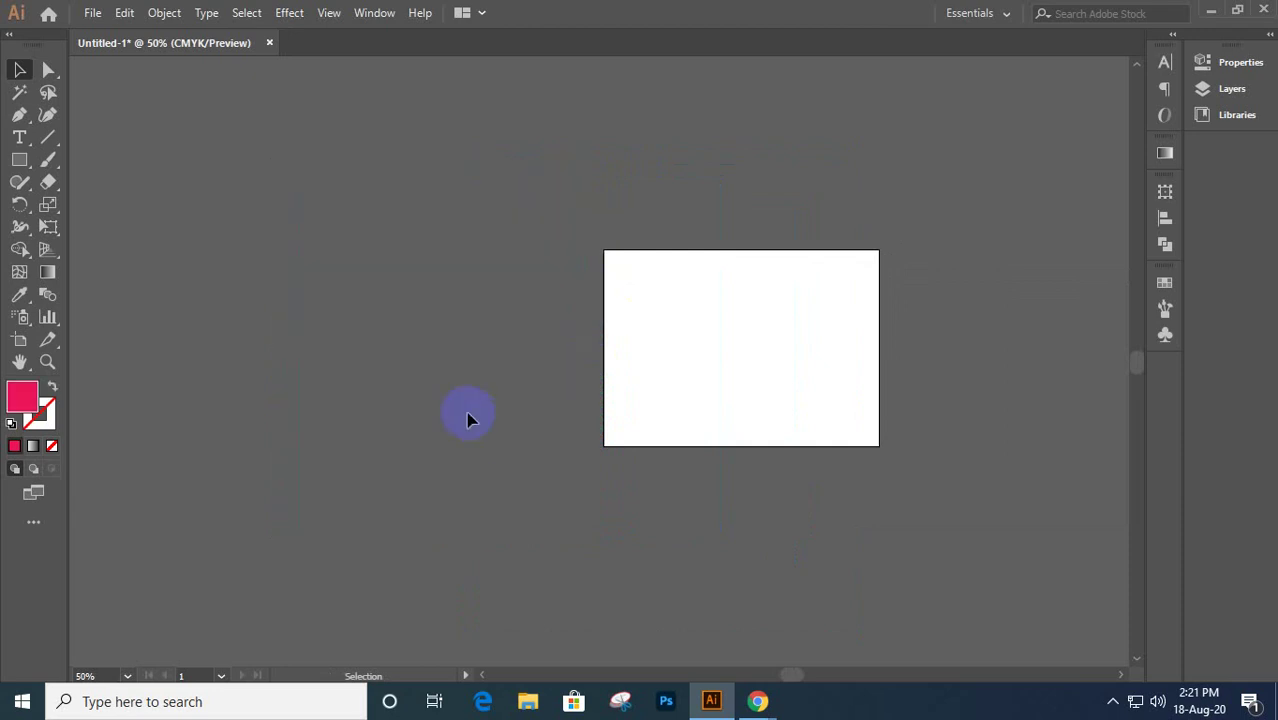
- Switch to Chrome and search Google Images for "apple logo" in place of the previous query
key(space)
drag(950, 432, 605, 456)
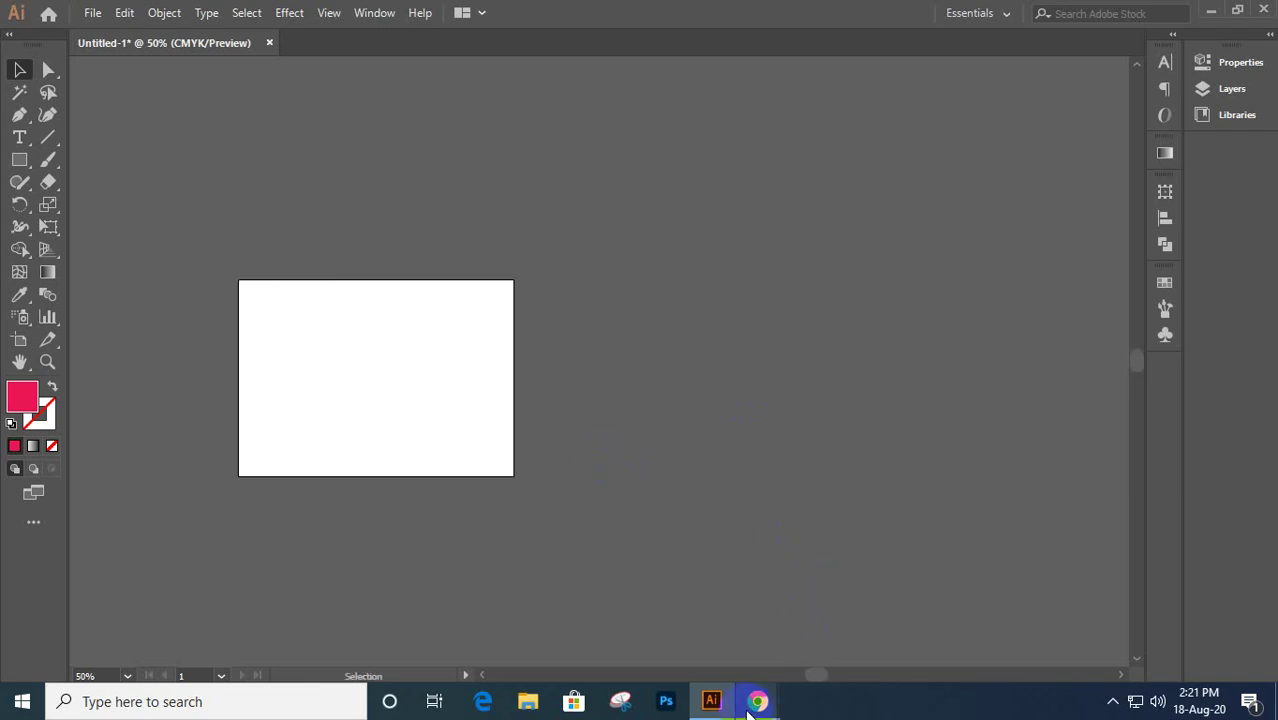
click(585, 620)
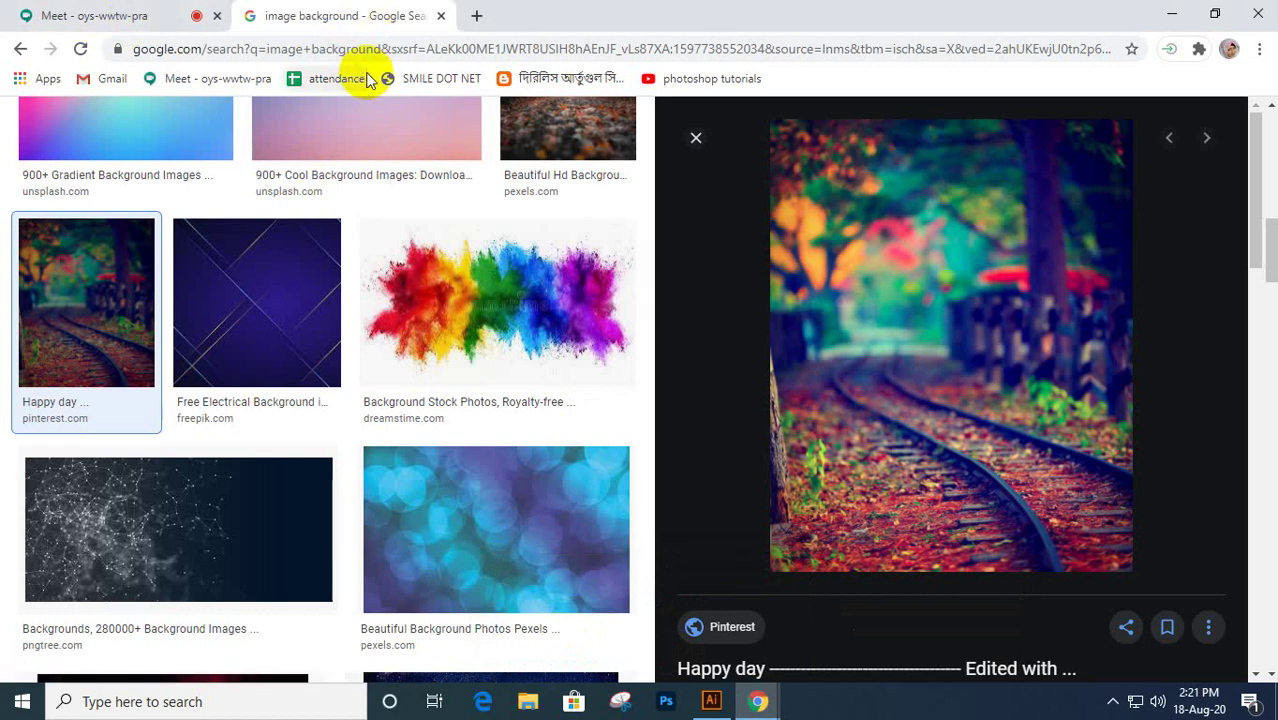
scroll(480, 118, up, 3)
drag(1270, 285, 1268, 160)
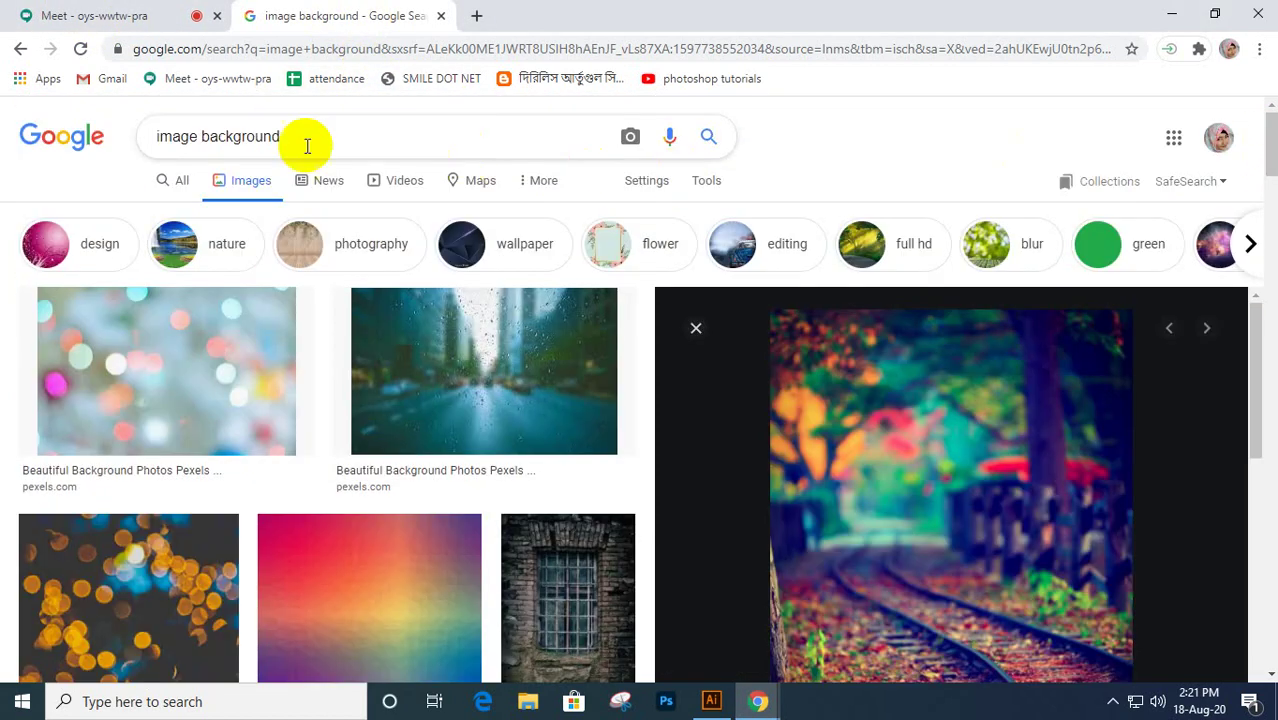
drag(289, 136, 160, 137)
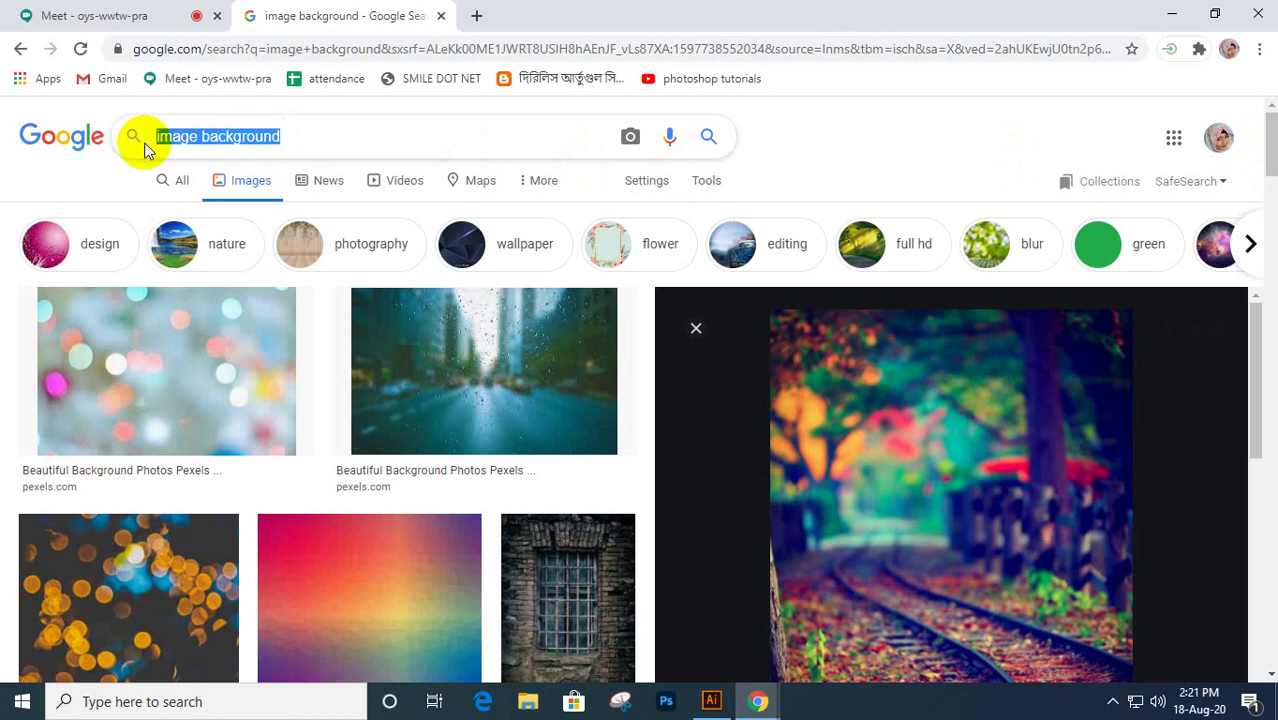
text(apple)
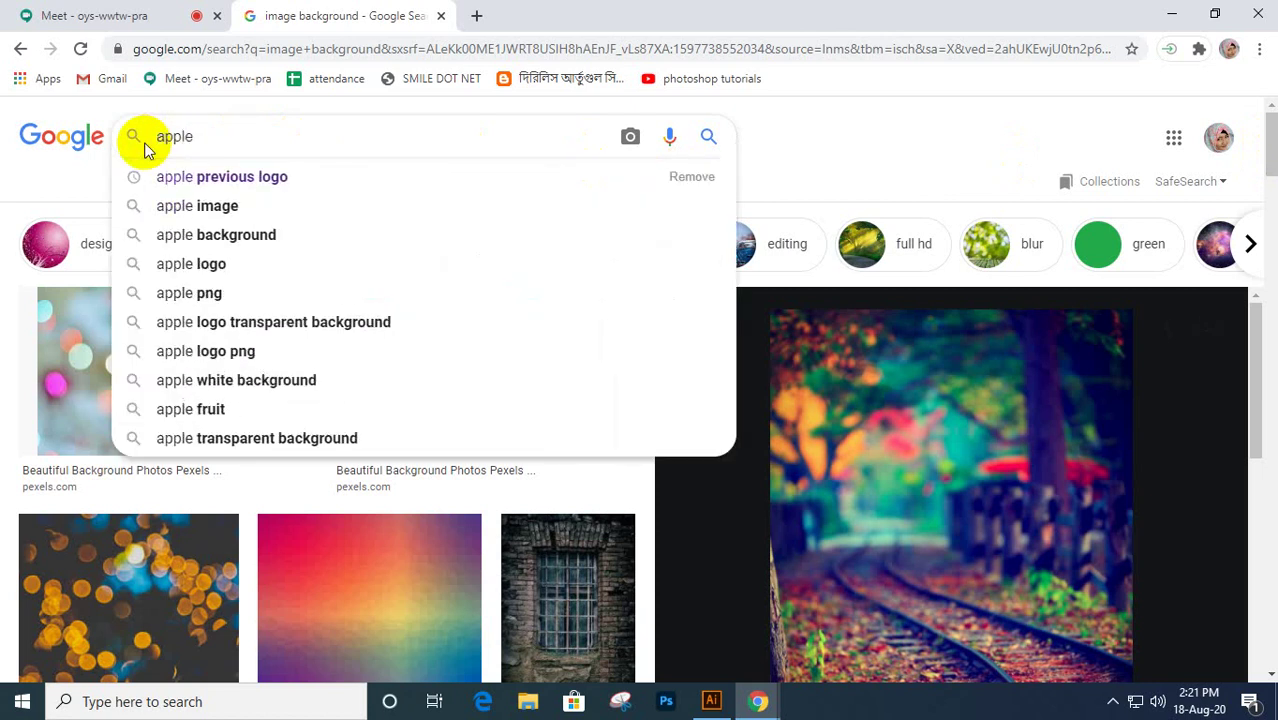
text(lo)
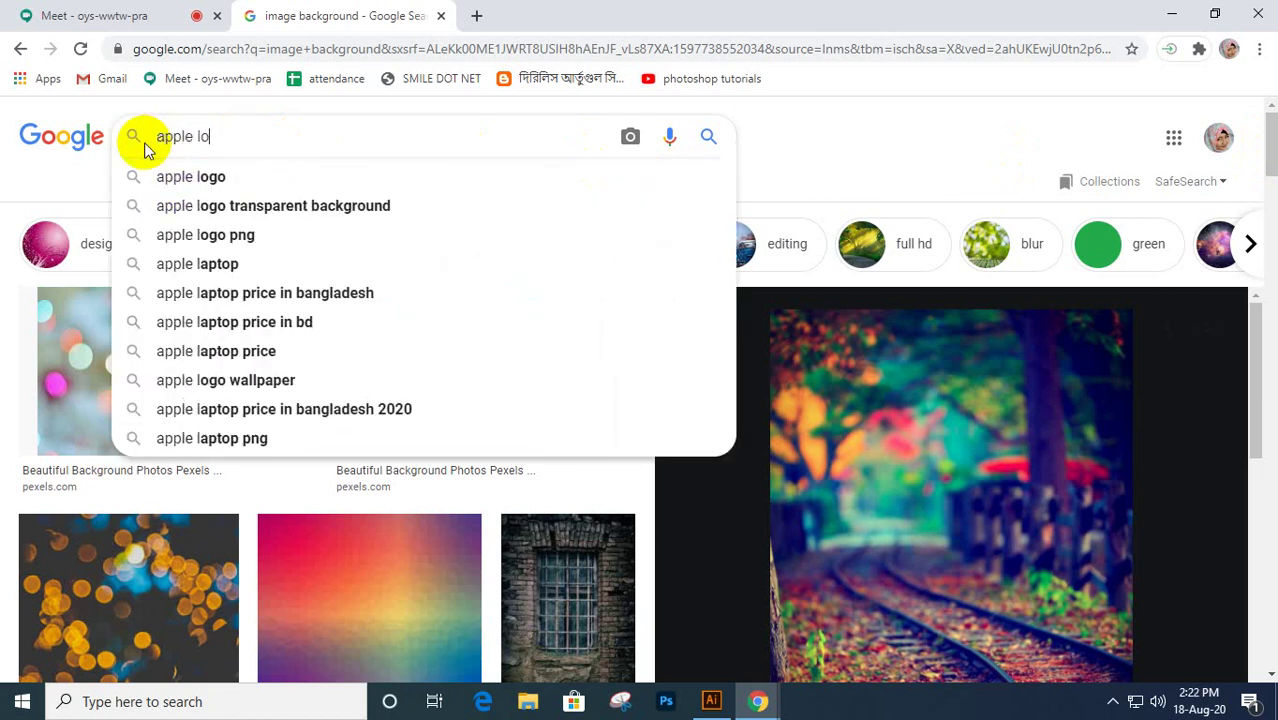
text(go)
key(Return)
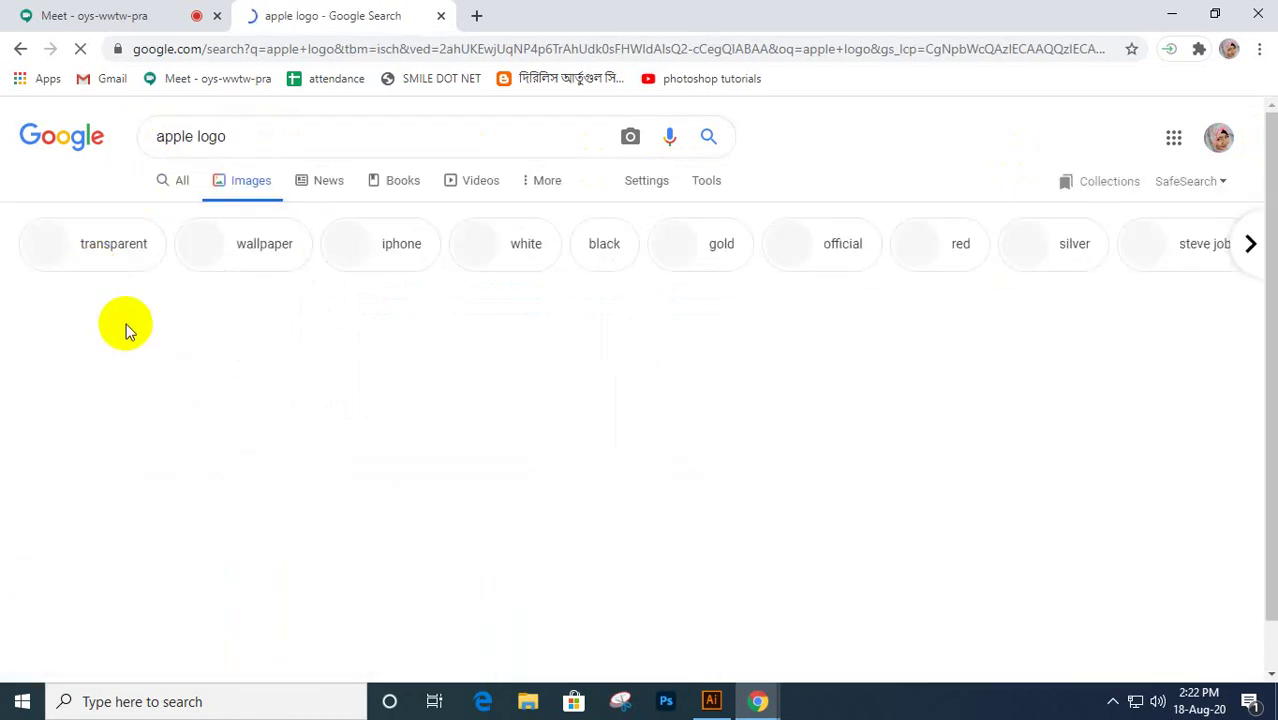
- Open the preview of the black Apple logo from the Wikipedia result "History of Apple Inc."
click(81, 383)
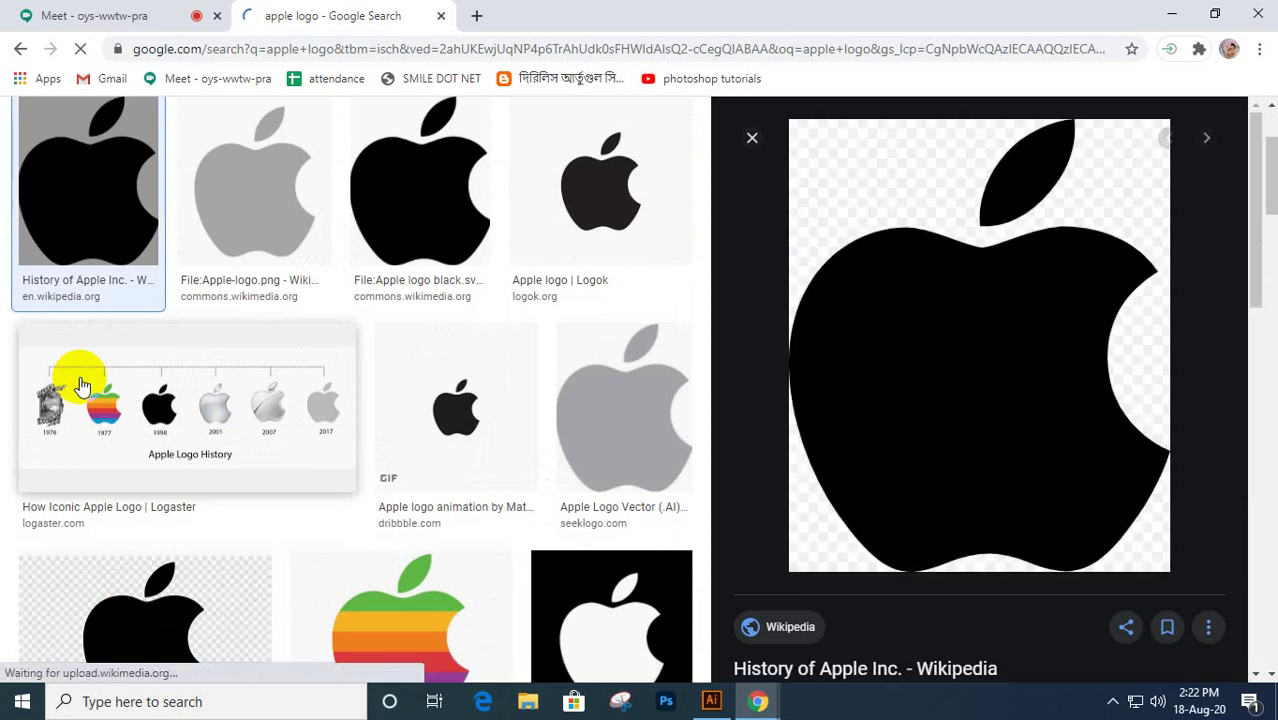
click(901, 294)
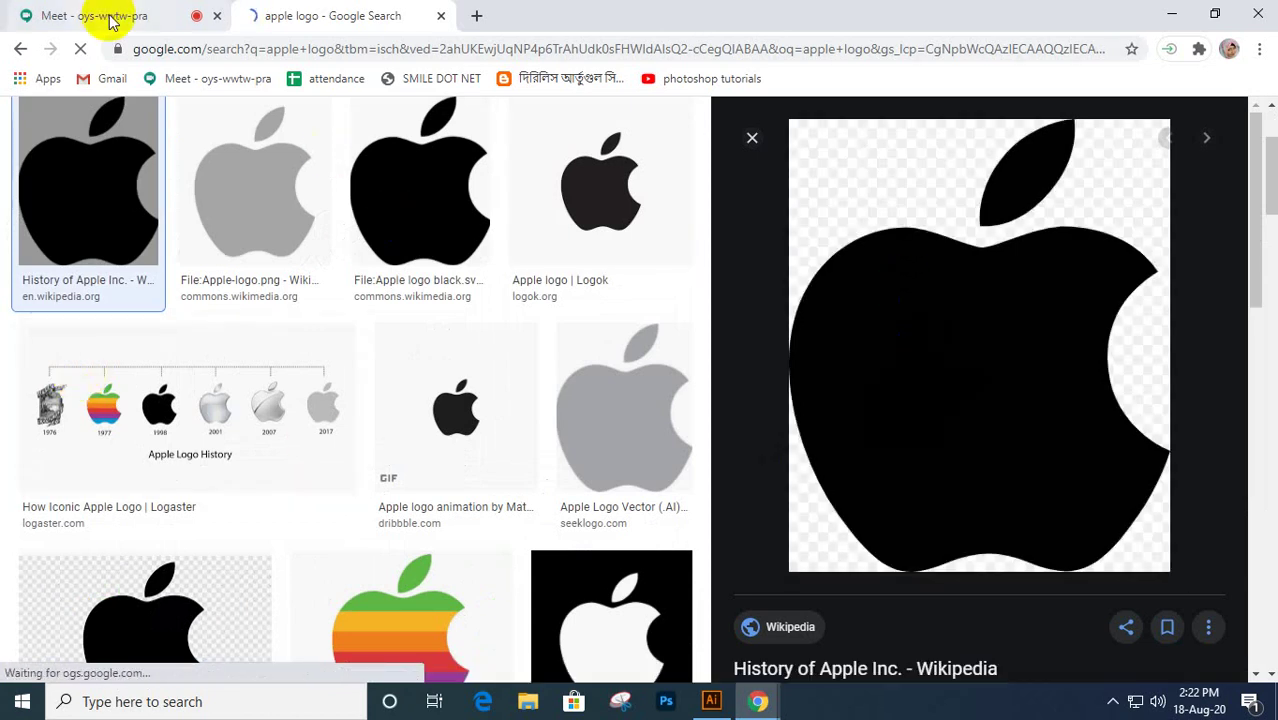
drag(953, 428, 57, 157)
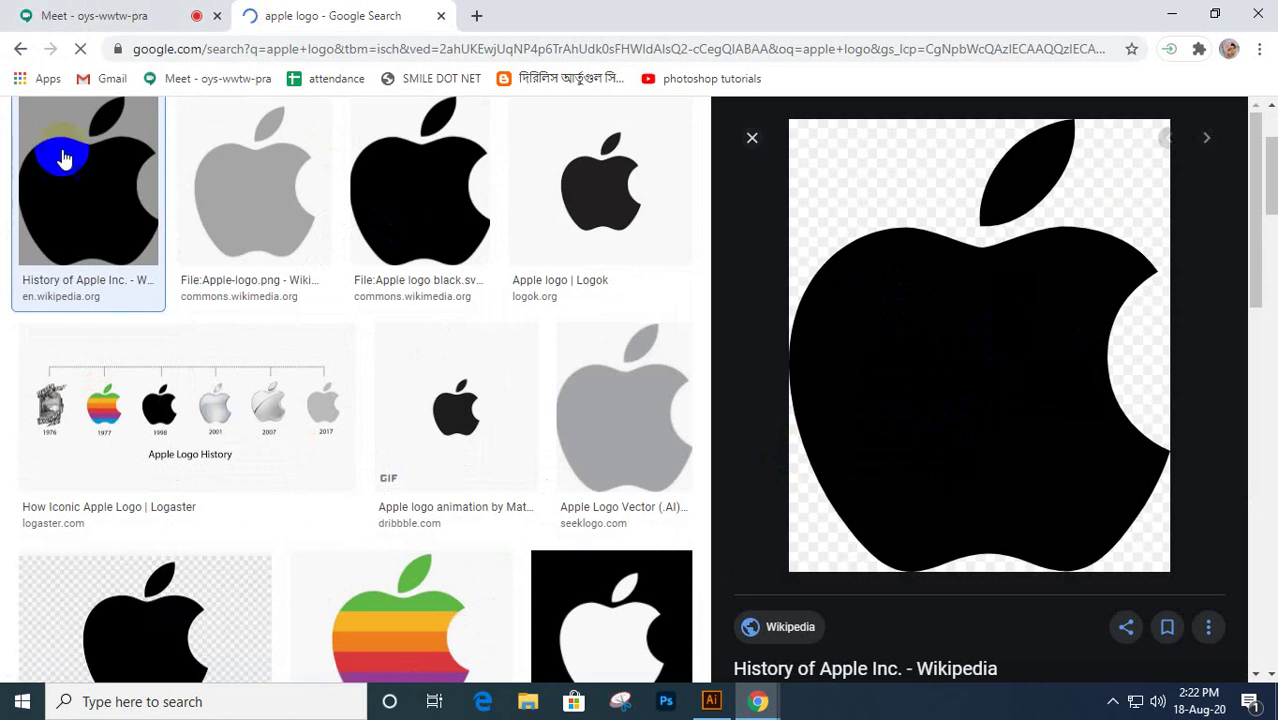
- Check the Google Meet call, return to the Apple logo preview, and go back to the call
click(110, 14)
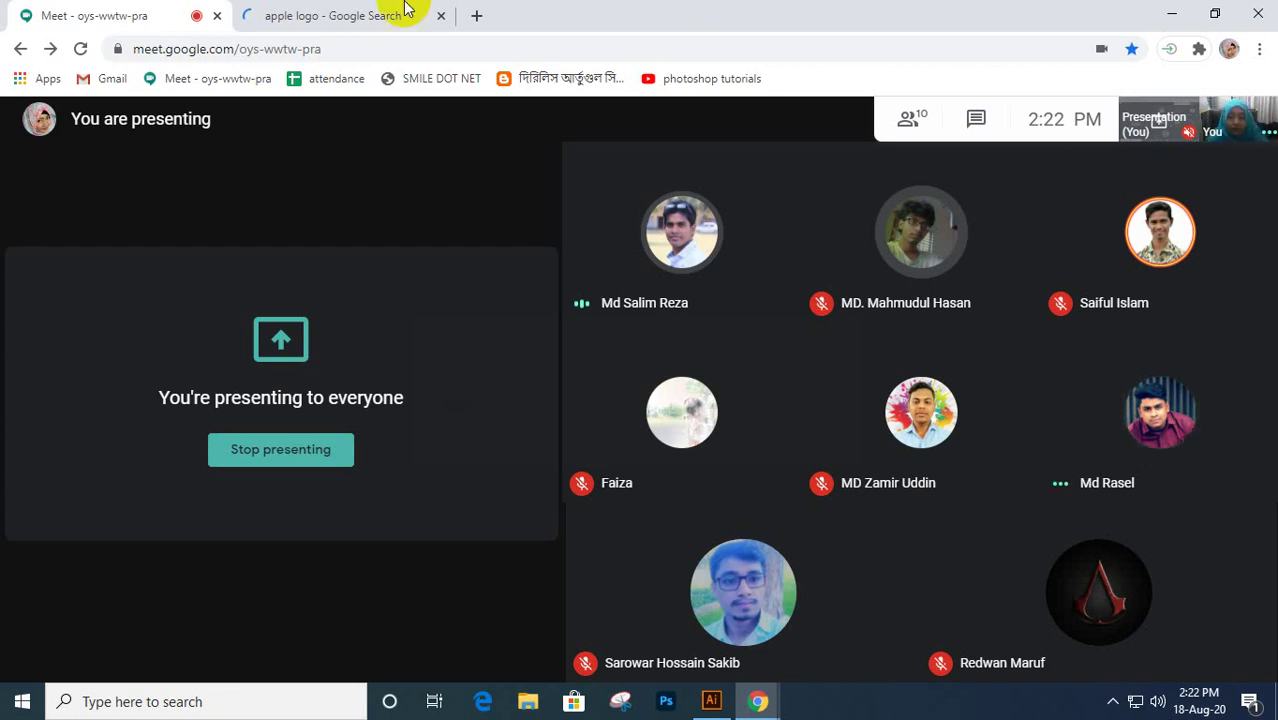
click(347, 28)
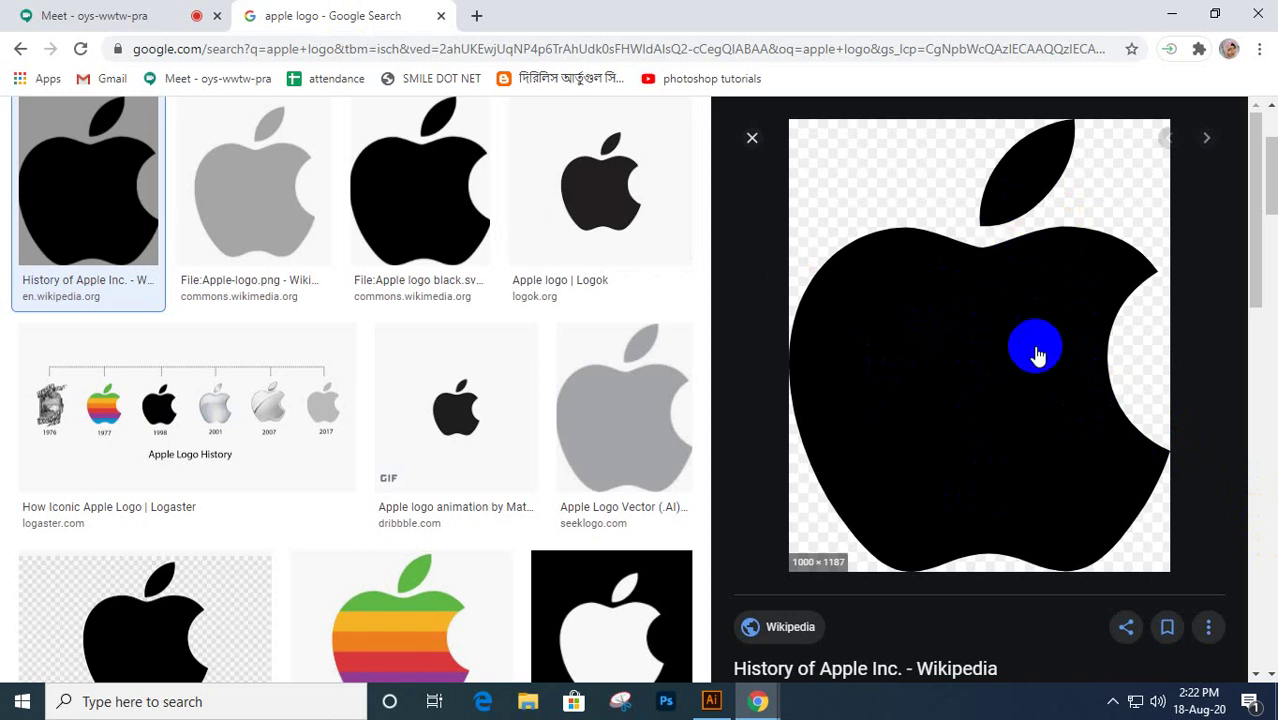
click(123, 14)
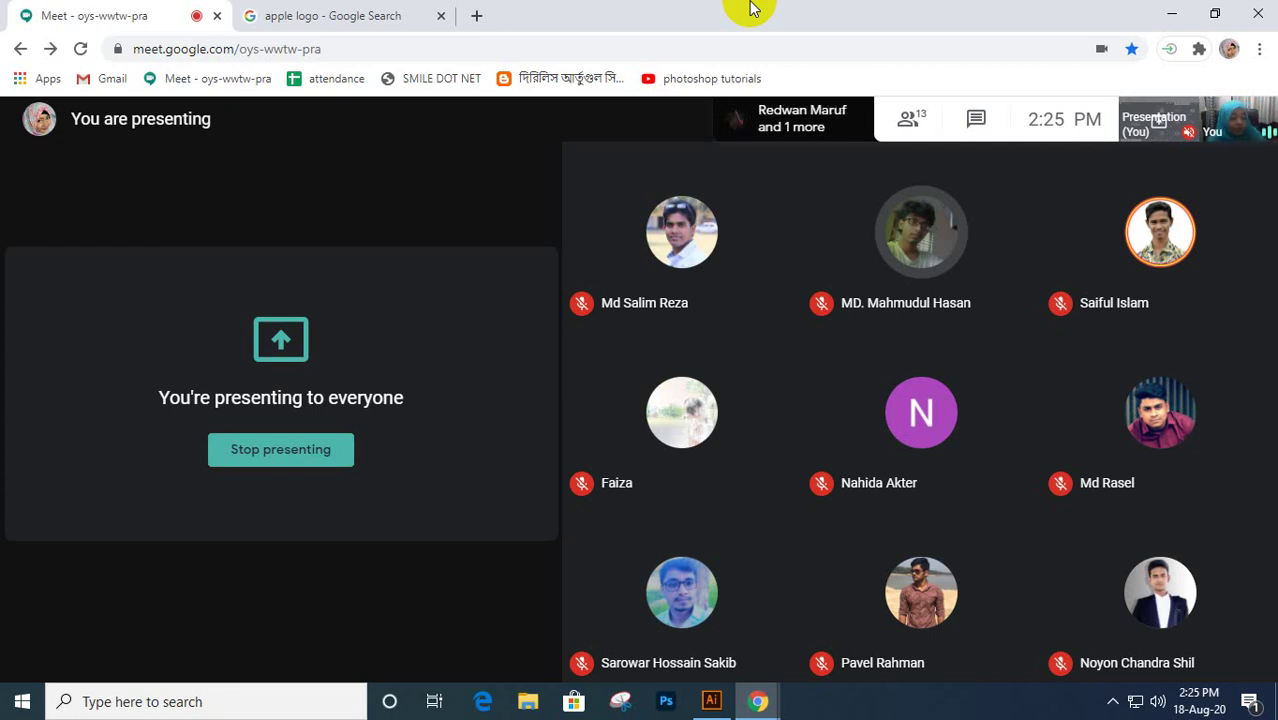
- Check the Google Meet call again, glance at the Illustrator document in between, and return to Illustrator
click(740, 170)
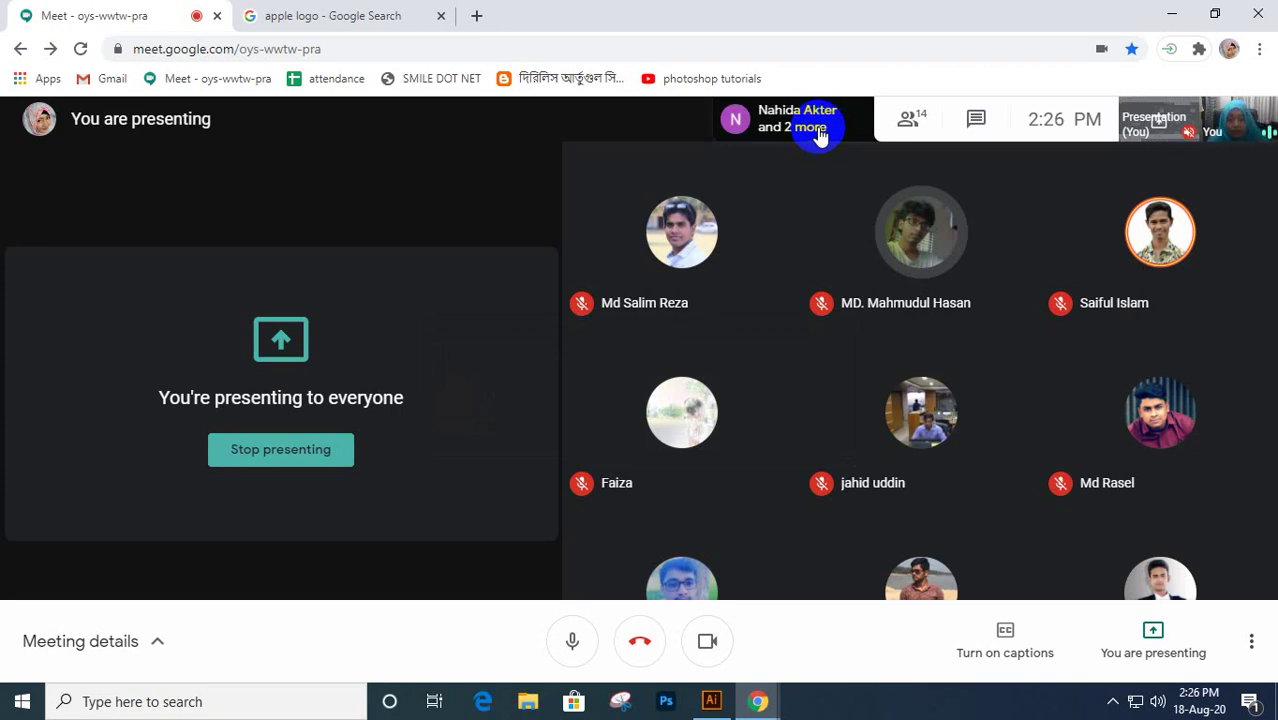
click(712, 701)
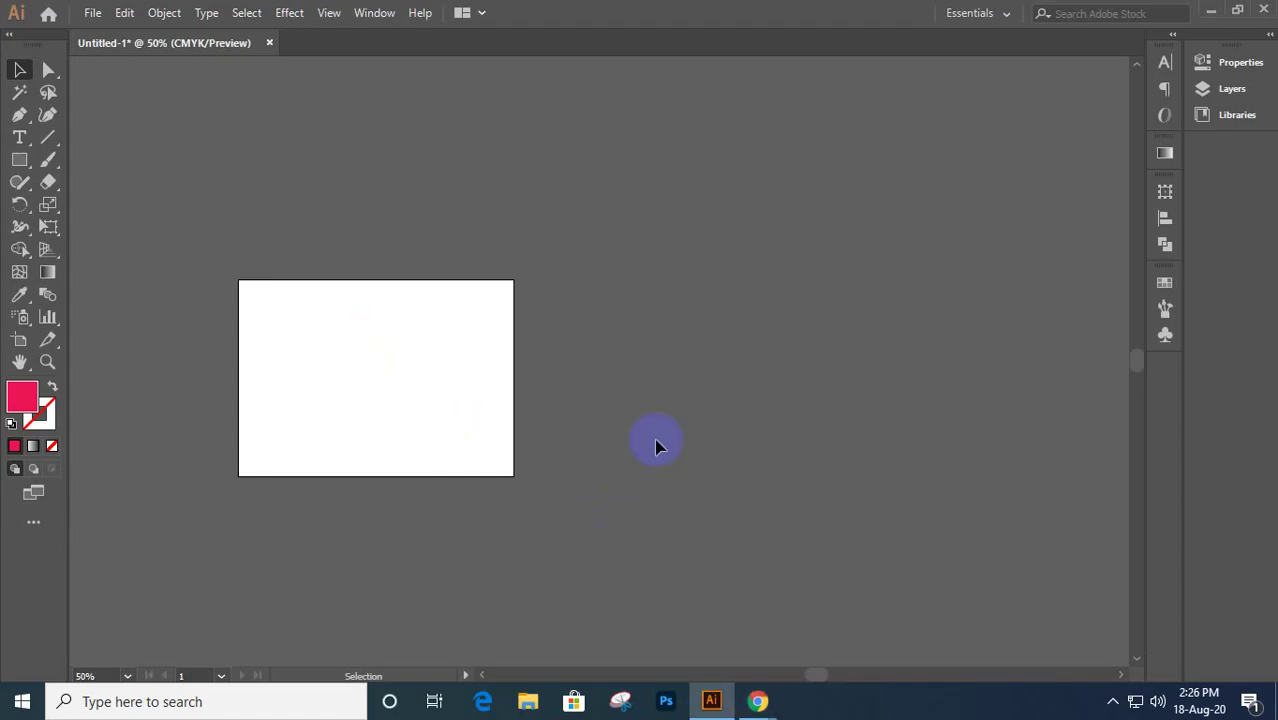
mouse_move(760, 705)
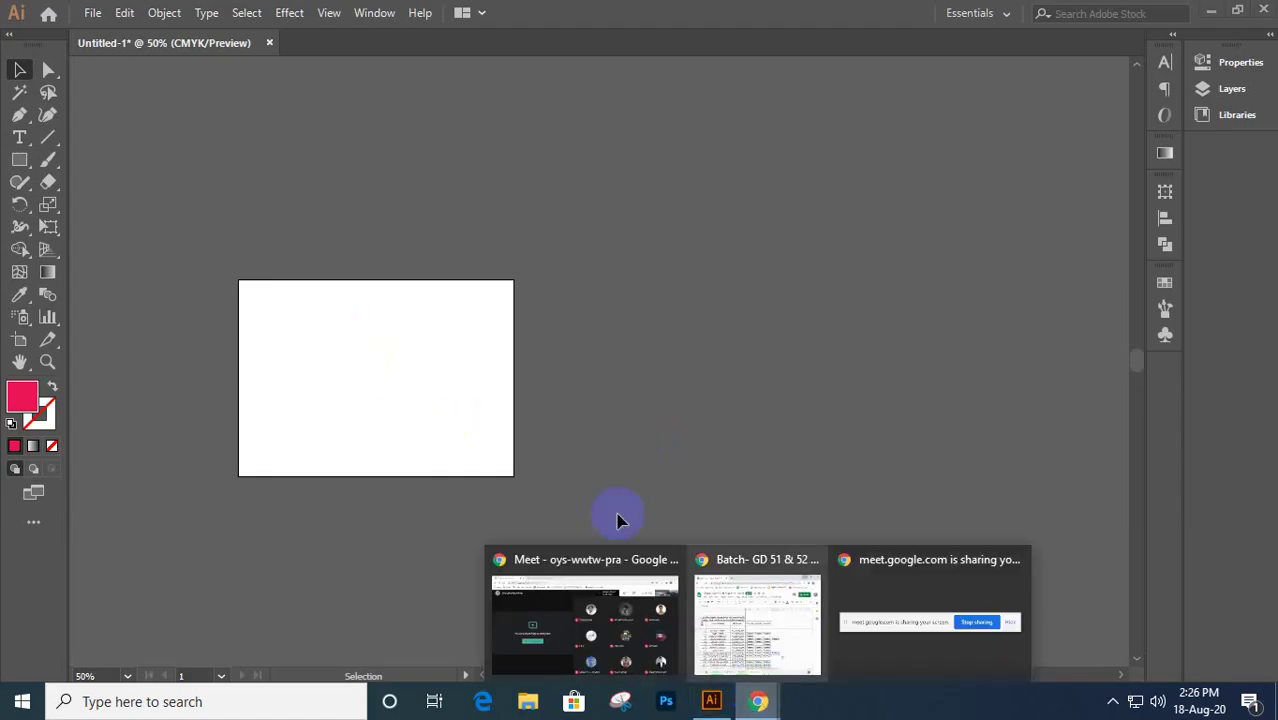
click(617, 644)
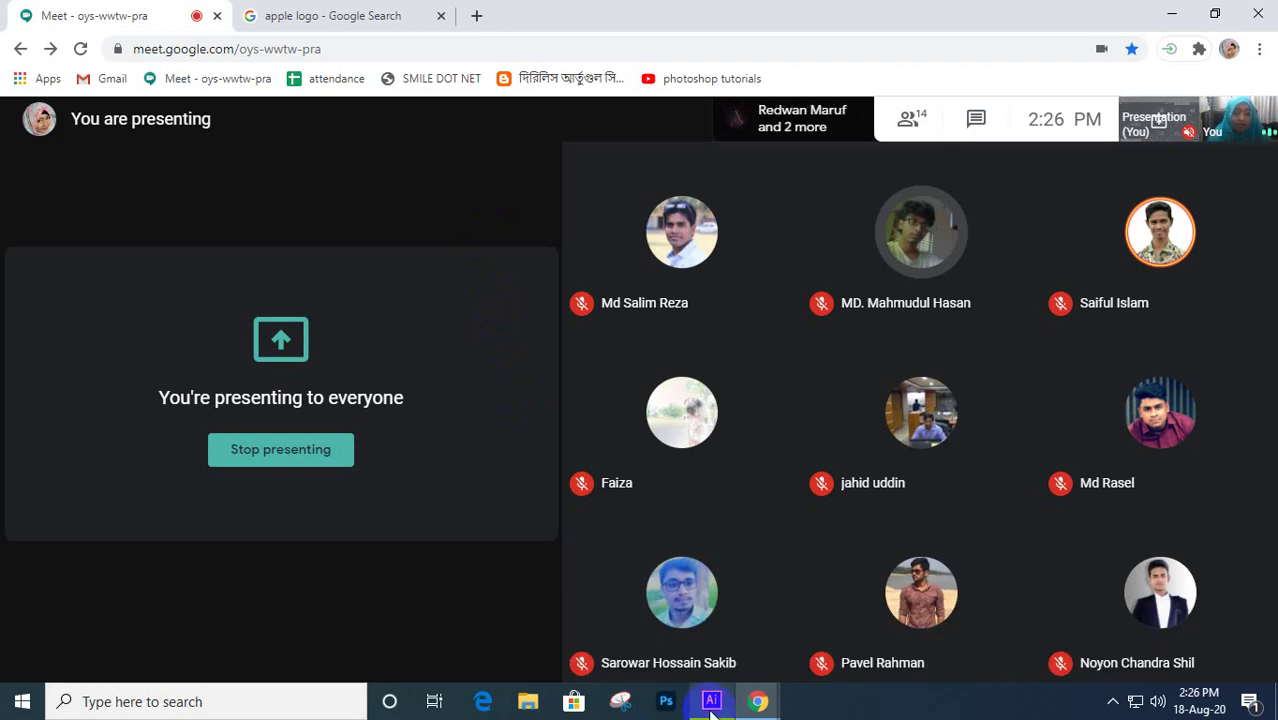
click(672, 628)
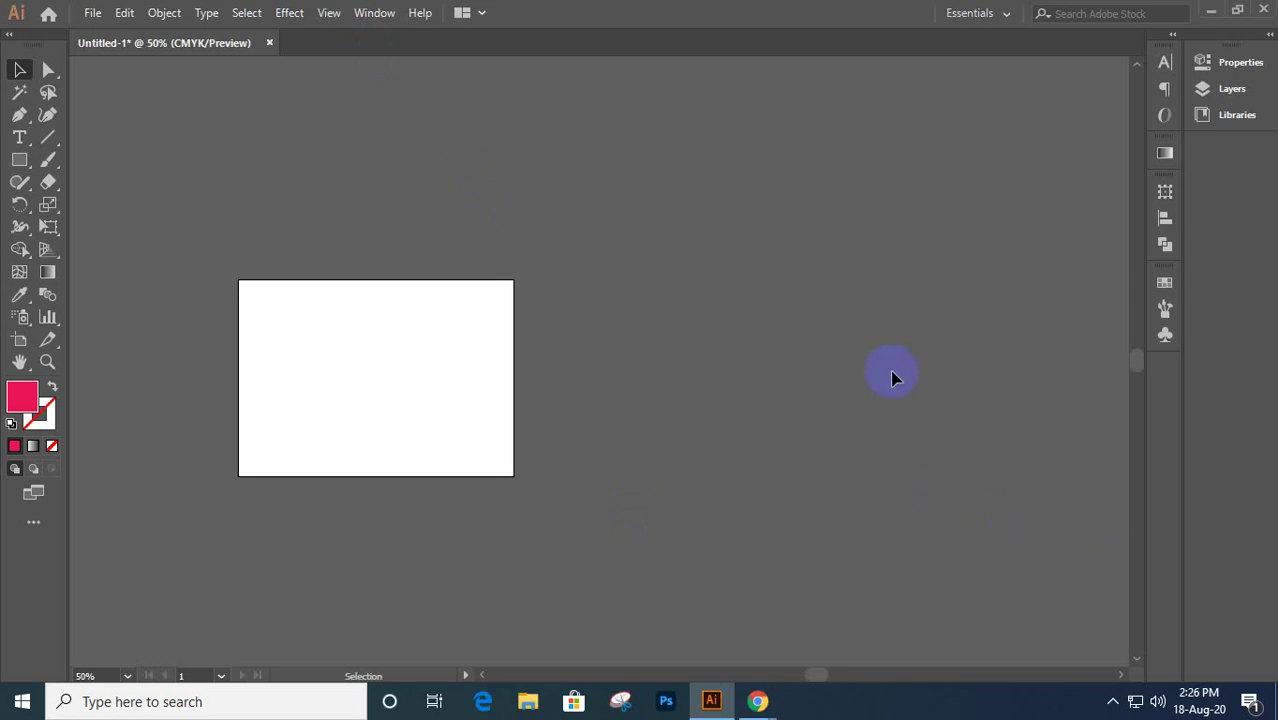
- Create a 0.2 in by 0.2 in square with the Rectangle tool on the empty canvas beside the artboard
key(space)
drag(893, 374, 384, 318)
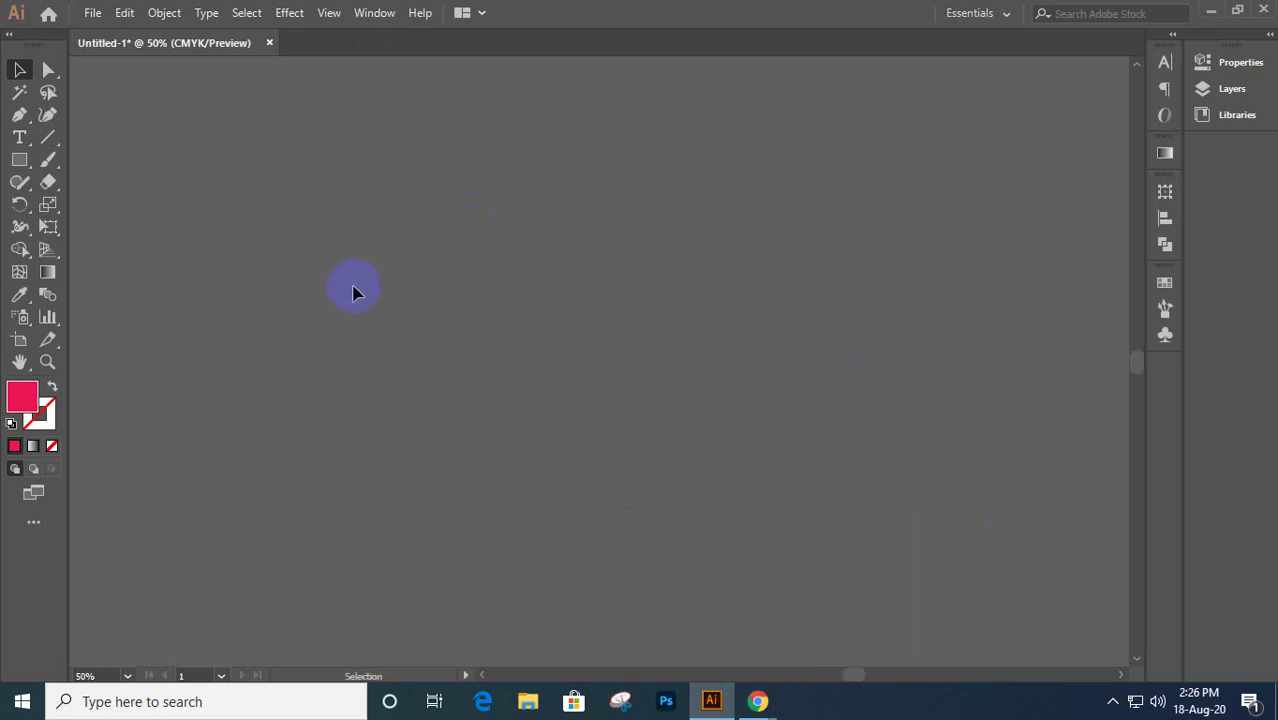
click(19, 160)
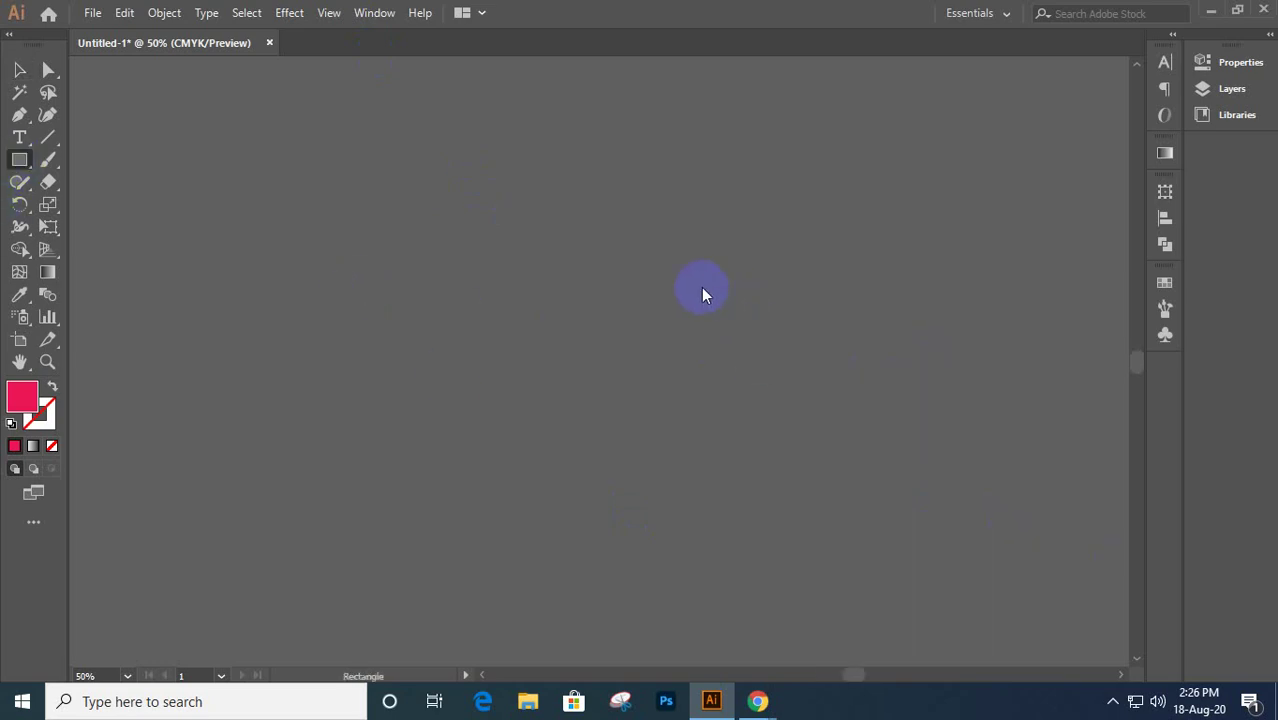
click(644, 252)
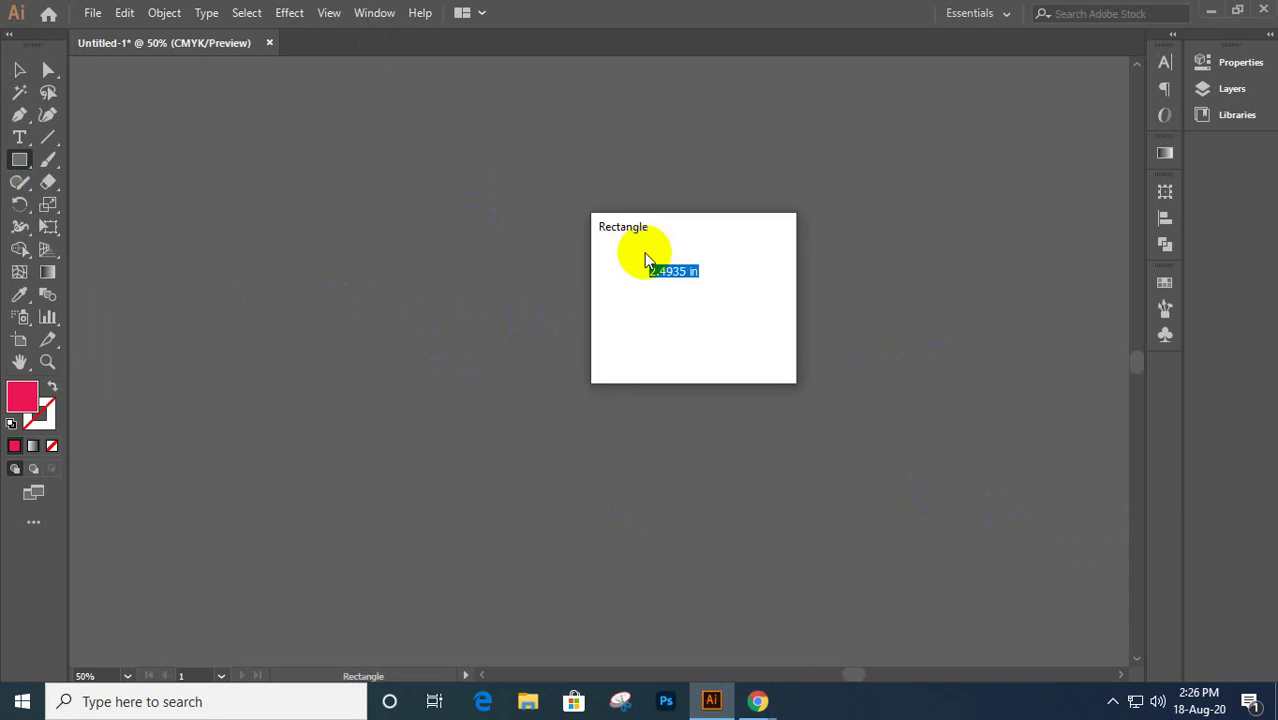
text(2)
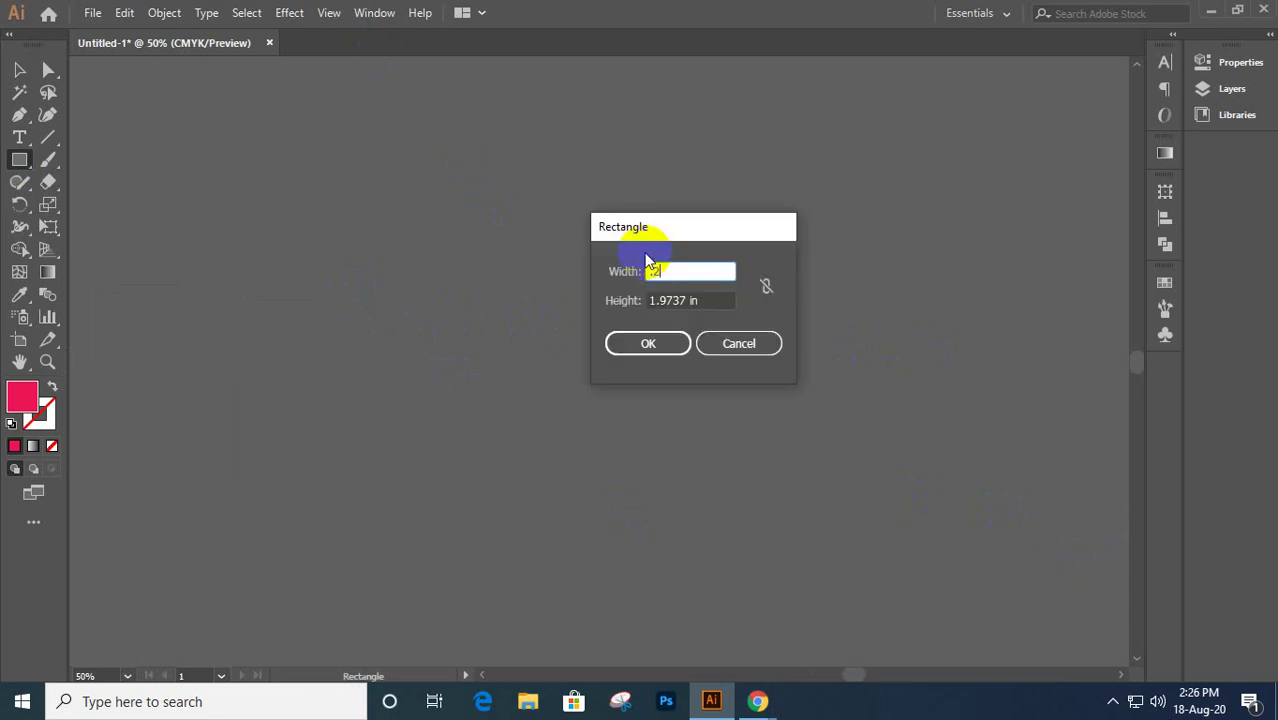
key(Tab)
text(.2)
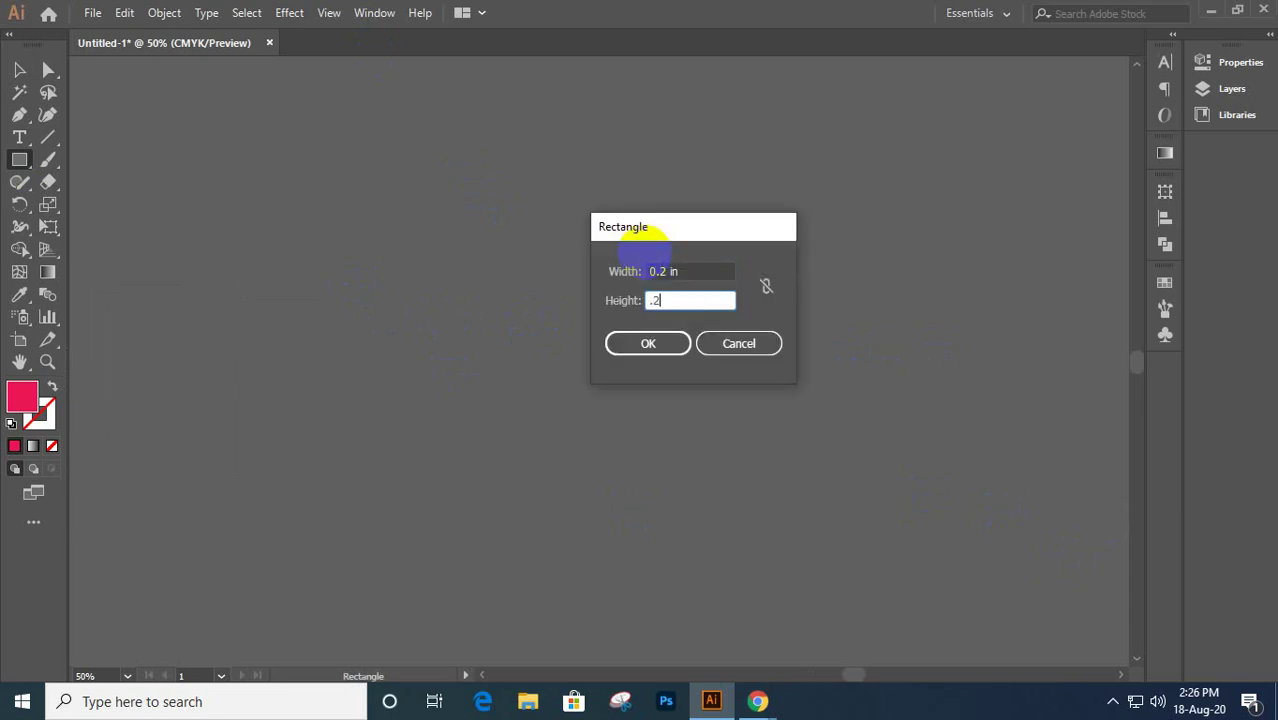
key(Return)
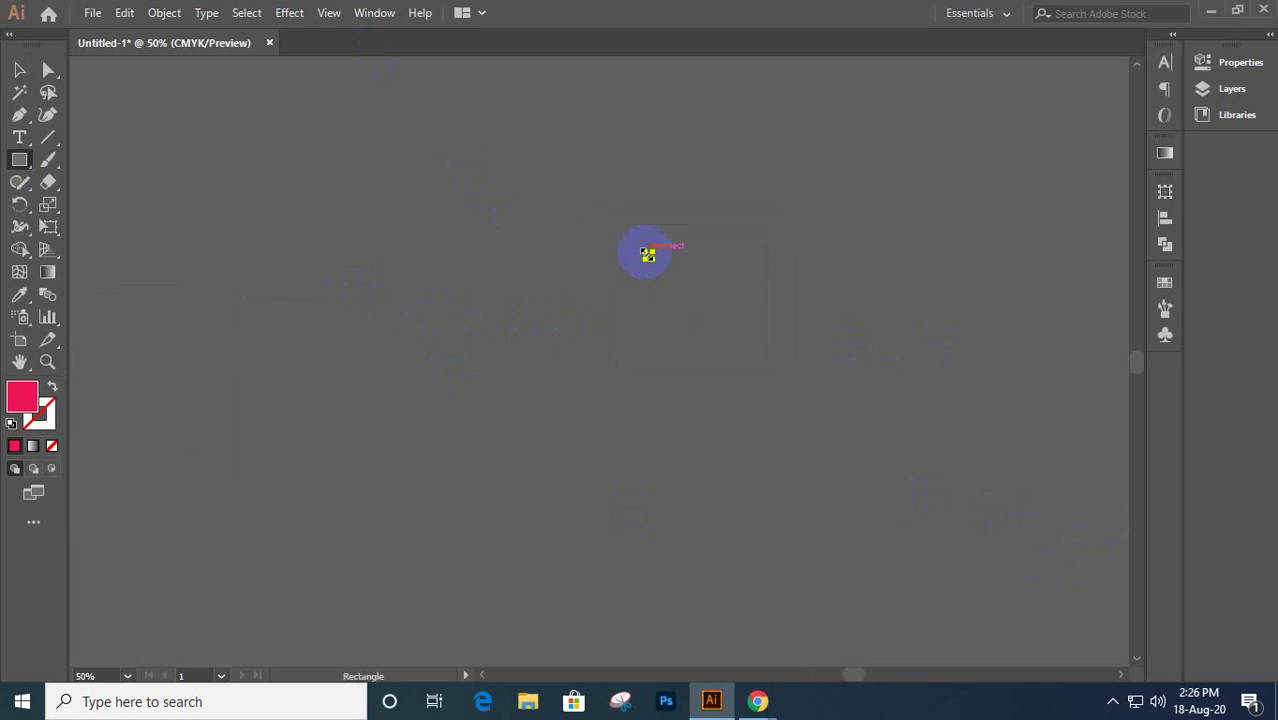
- Remove the fill from the small square and give it a white stroke
scroll(648, 255, up, 5)
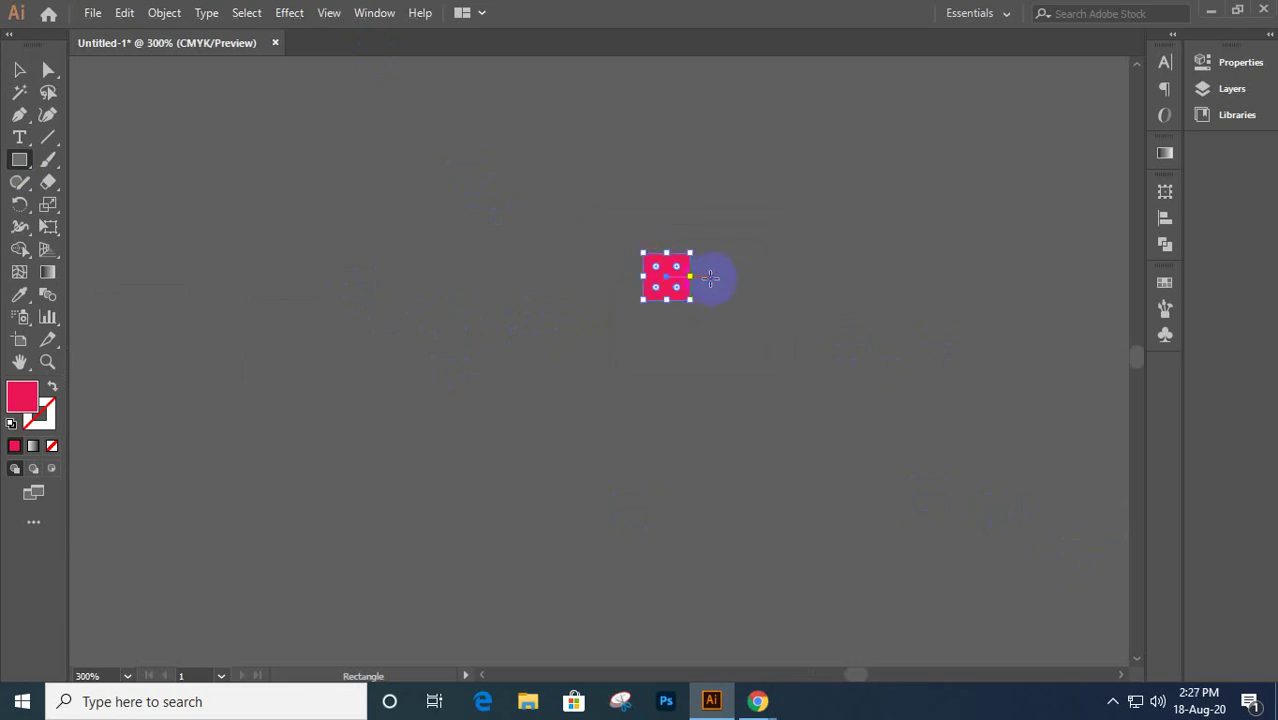
scroll(706, 277, up, 3)
key(v)
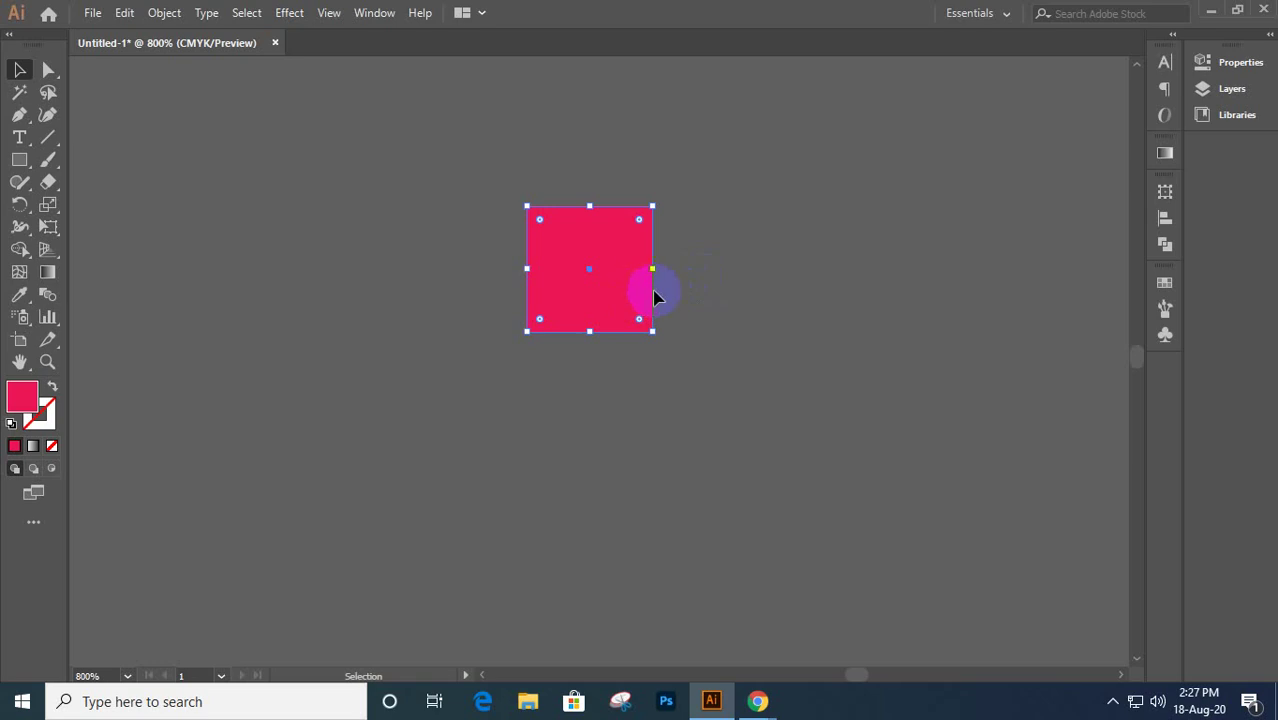
drag(730, 291, 682, 294)
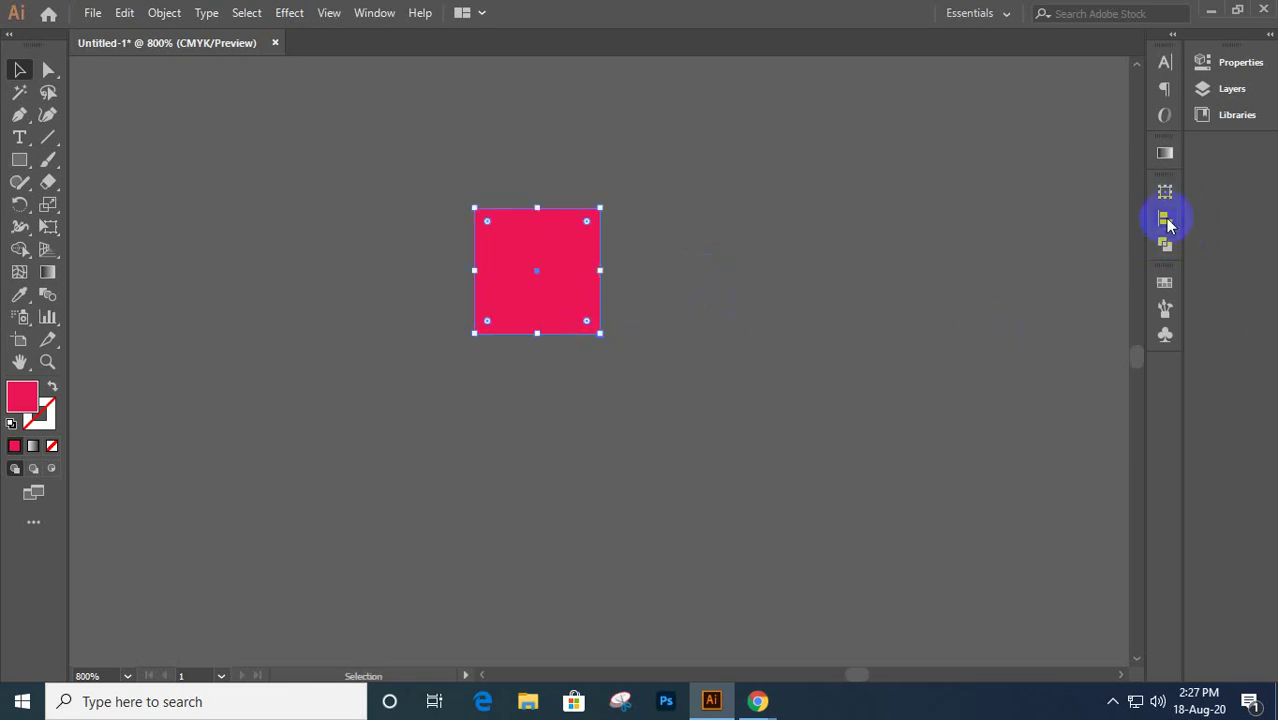
click(1164, 284)
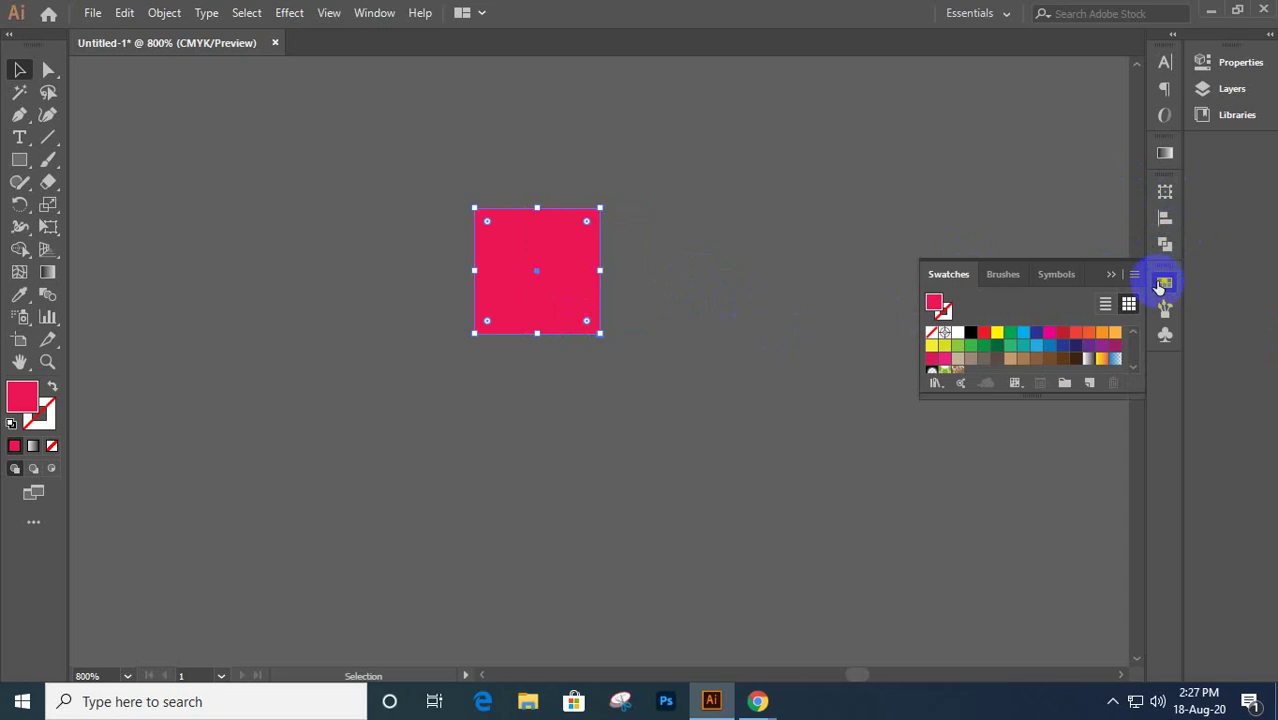
click(932, 334)
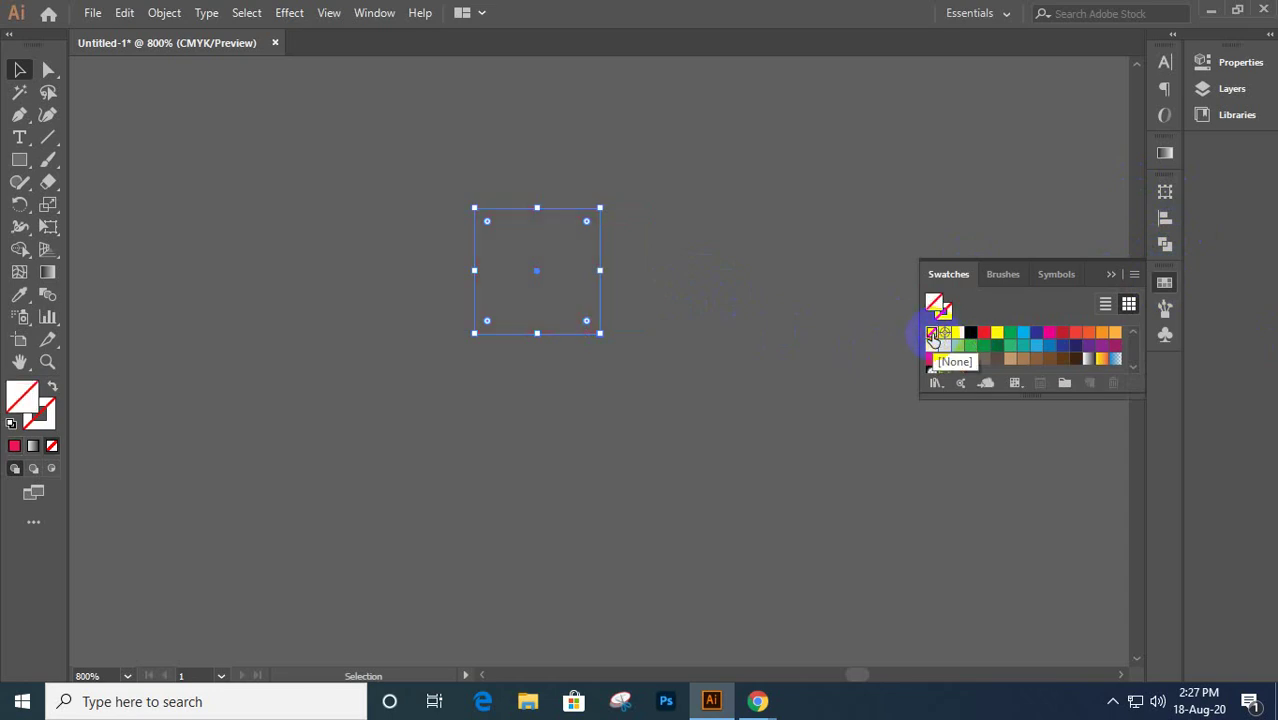
click(942, 310)
click(932, 334)
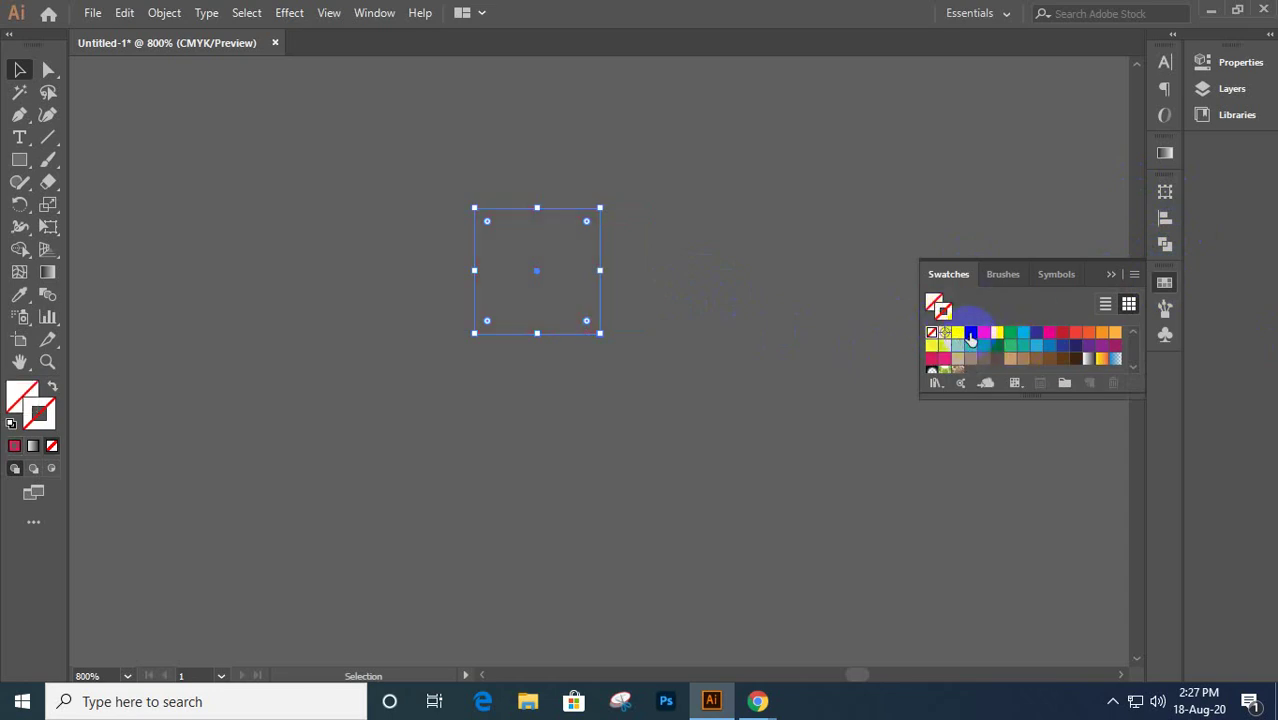
click(957, 333)
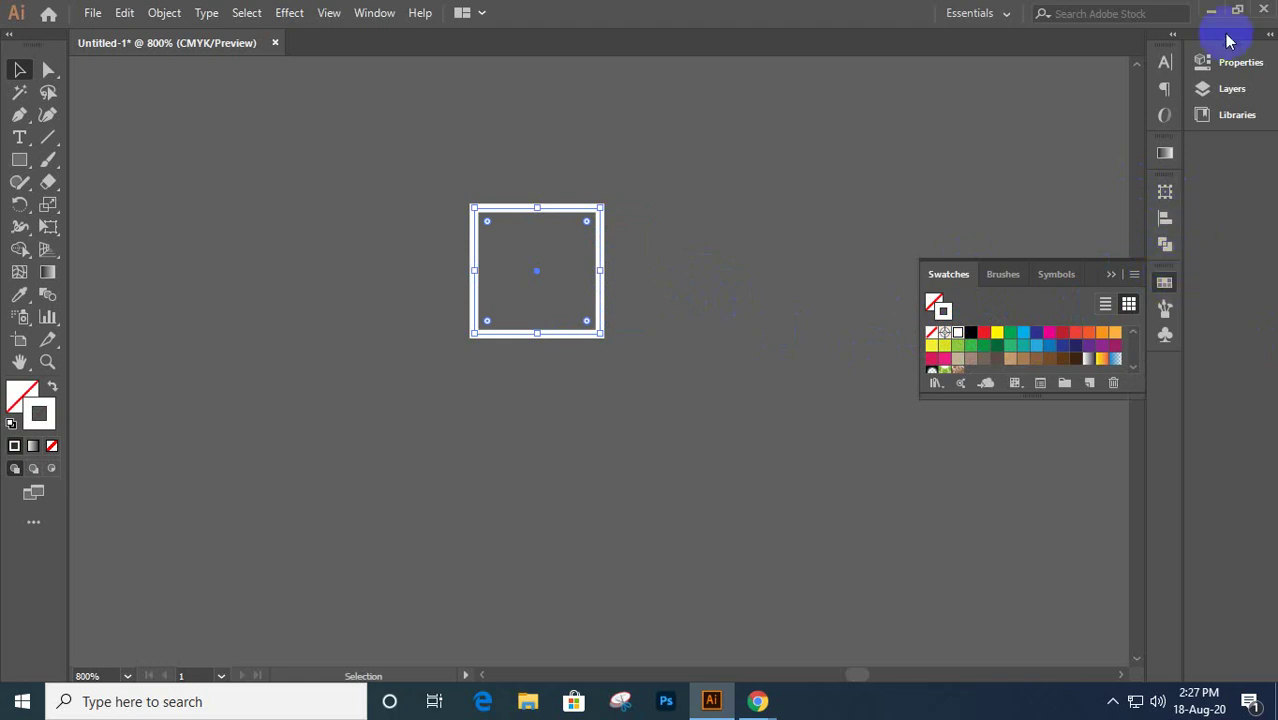
- Reduce the square's stroke weight to 0.25 pt
click(1236, 70)
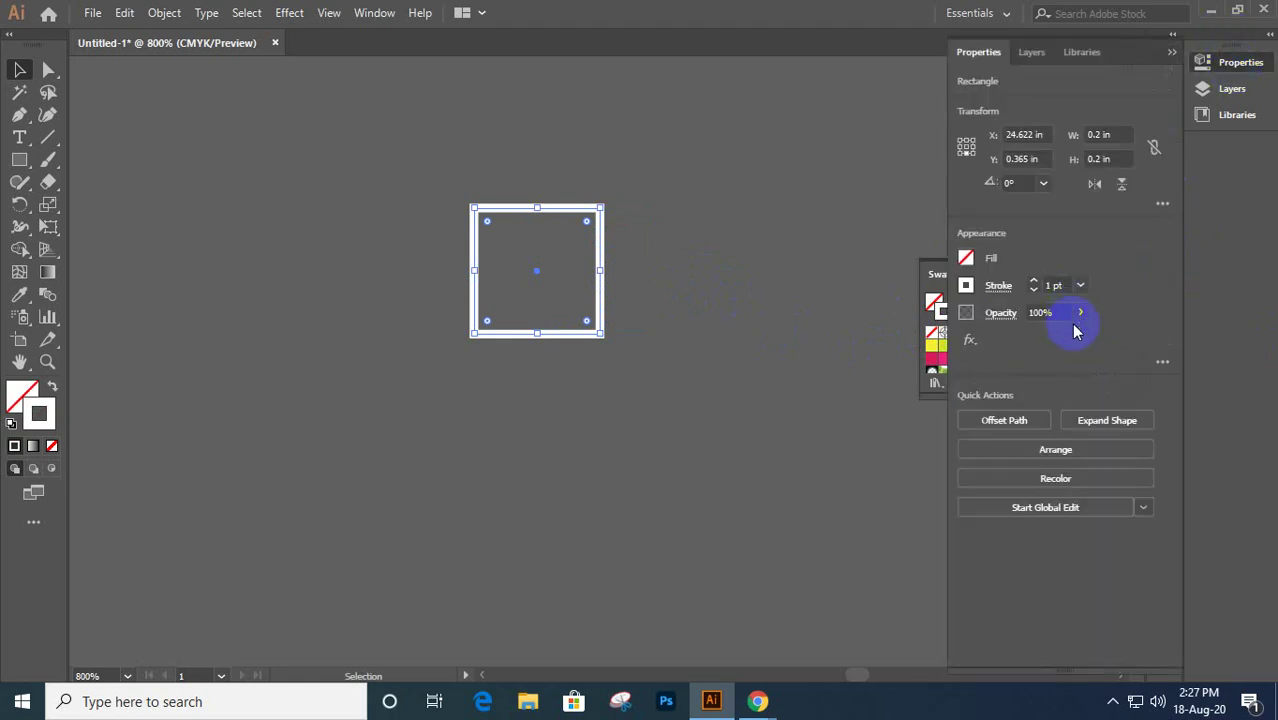
click(1081, 287)
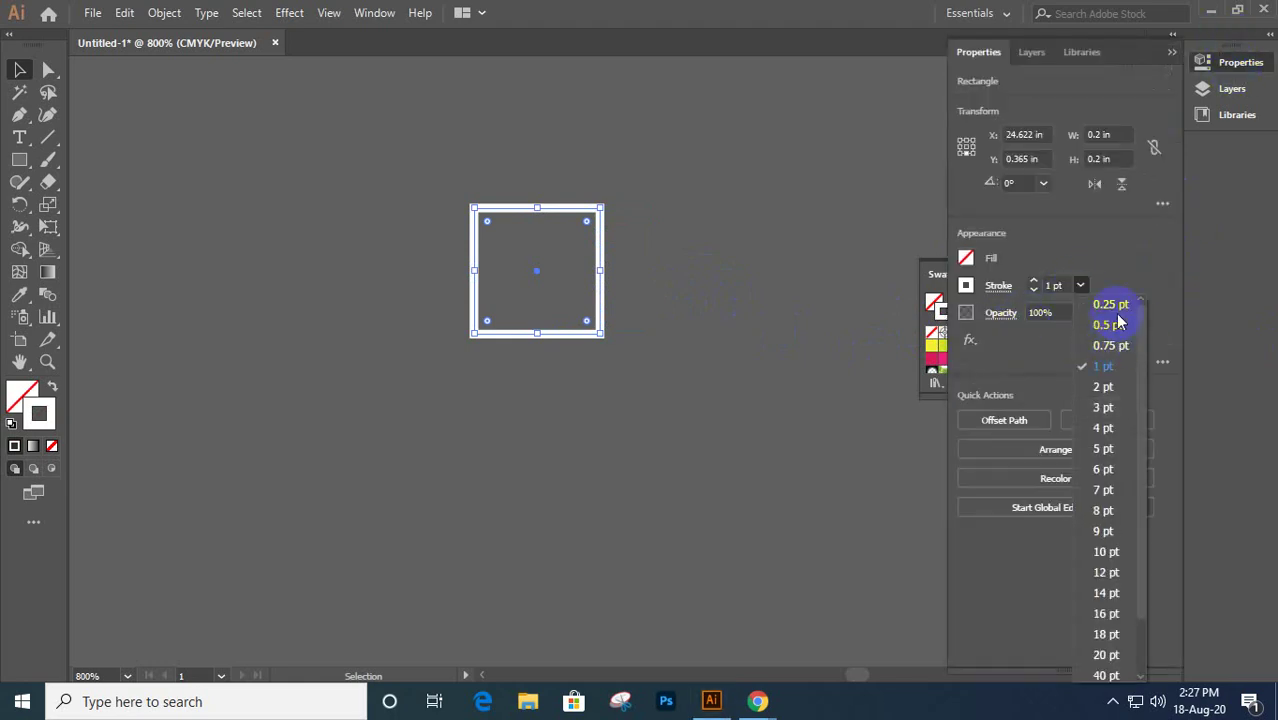
click(1110, 305)
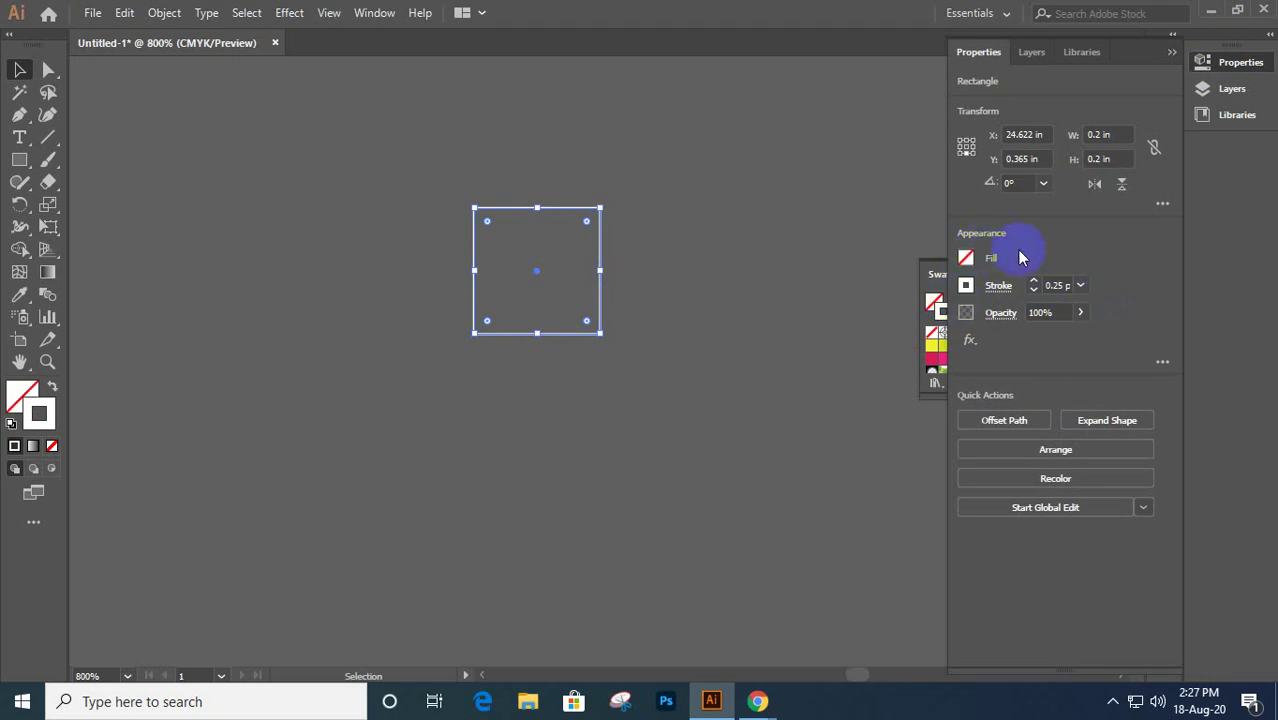
click(1170, 55)
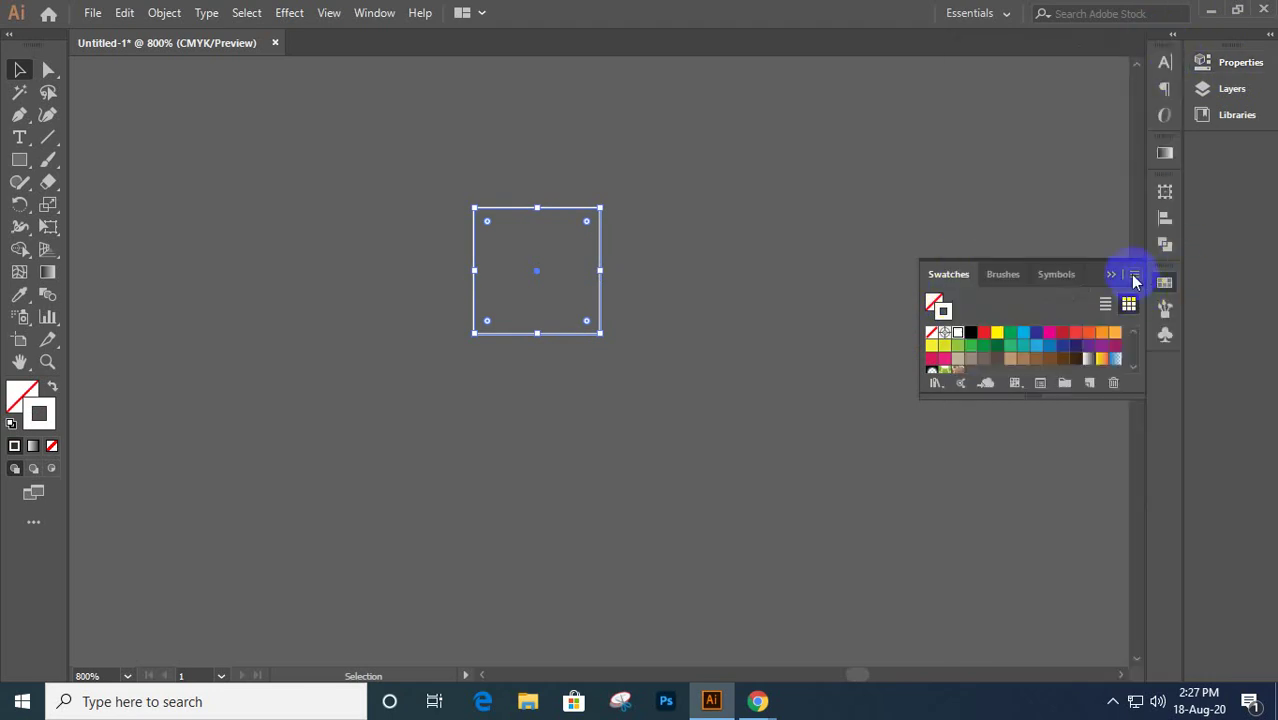
click(1130, 270)
- Duplicate the outlined square horizontally to its right so that the two squares share an edge
ctrl+click(560, 264)
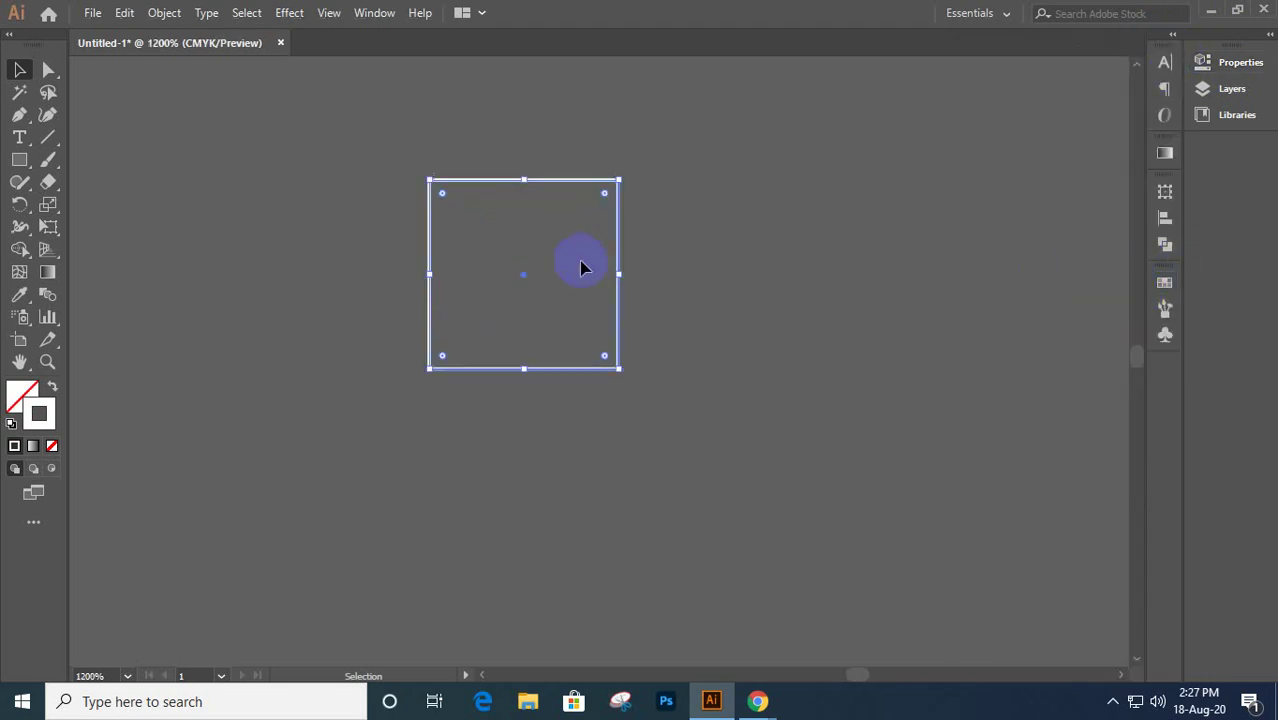
drag(494, 220, 408, 348)
ctrl+click(428, 385)
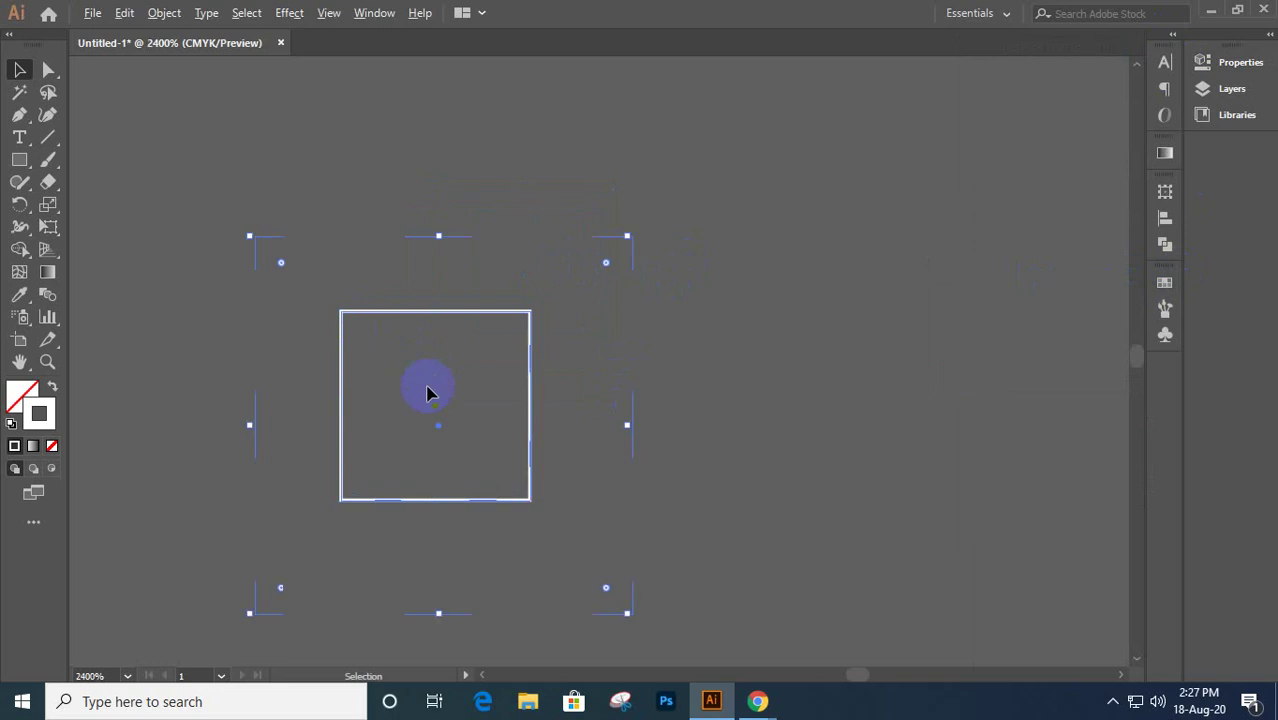
drag(555, 413, 599, 314)
click(603, 317)
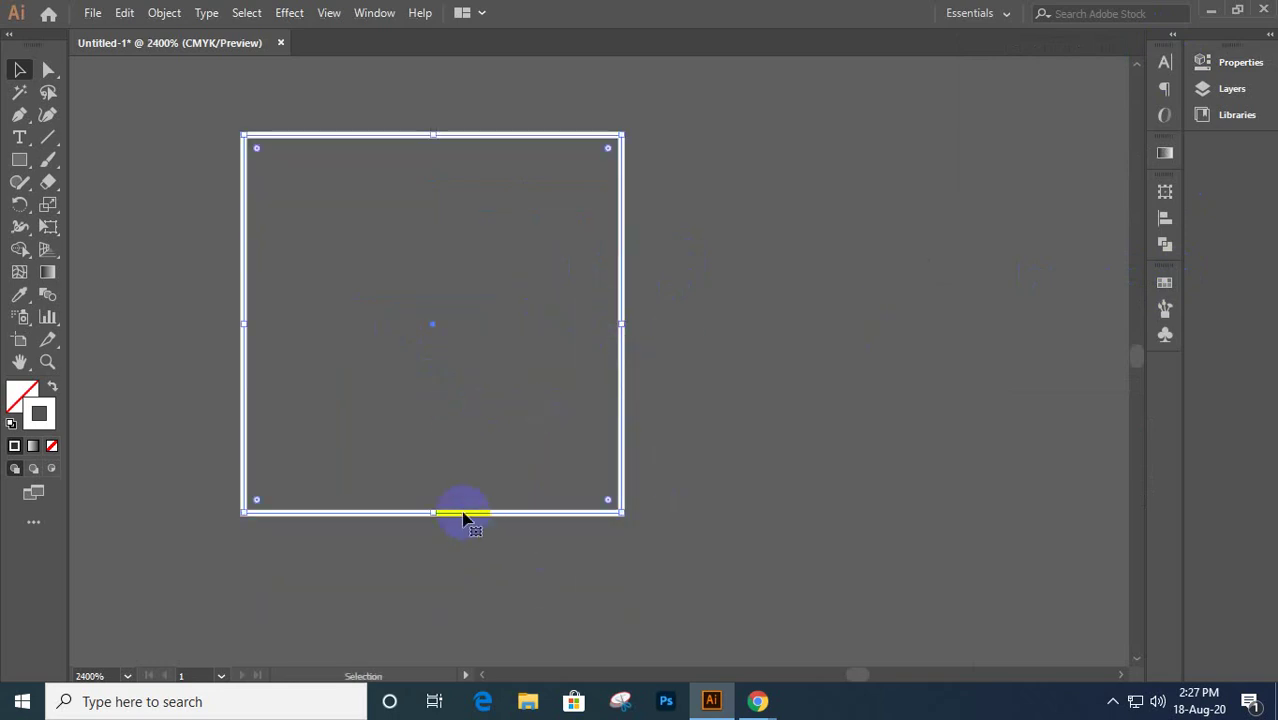
drag(463, 518, 838, 513)
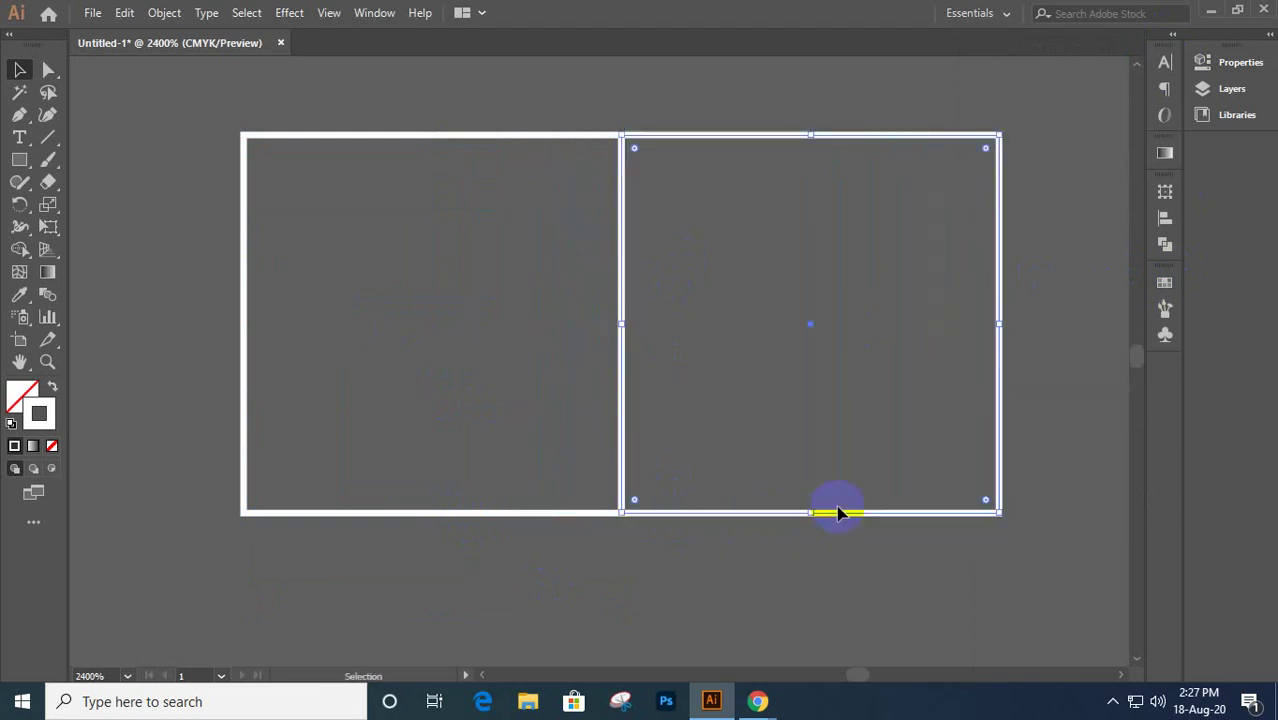
- Draw a larger square directly below the two small squares, starting at their lower-left corner and spanning their combined width
scroll(838, 512, down, 2)
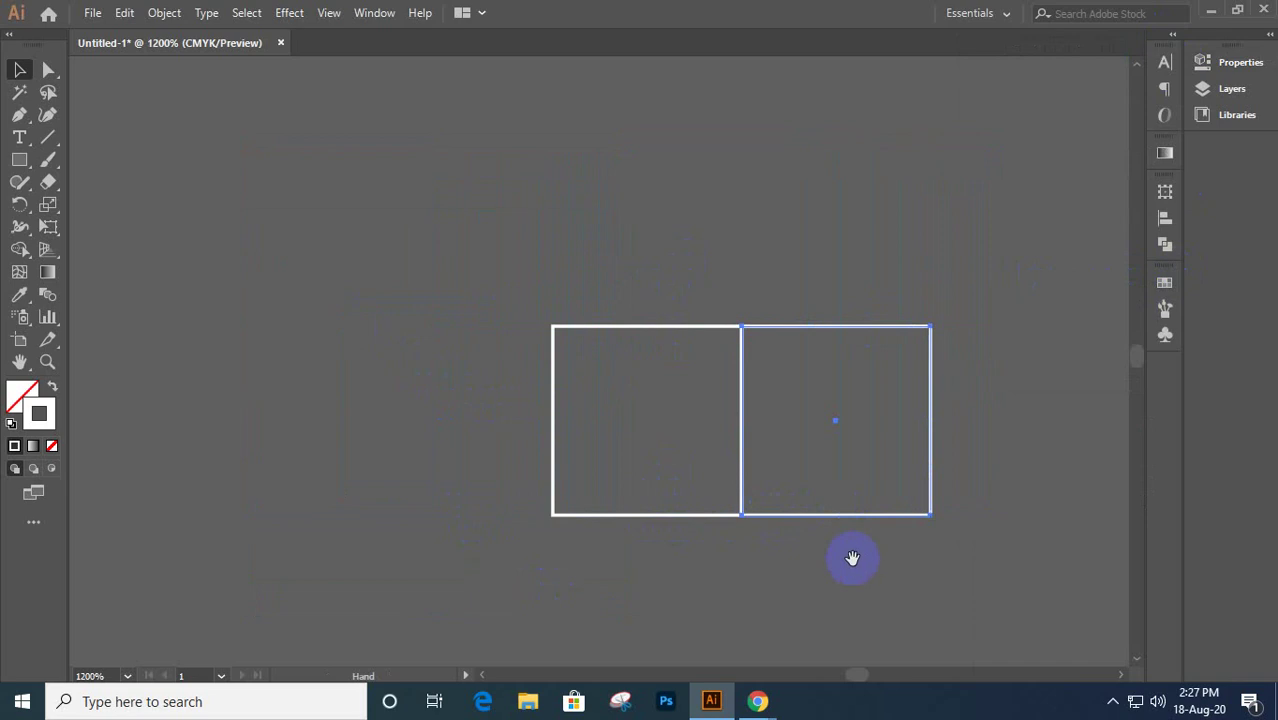
drag(852, 558, 653, 391)
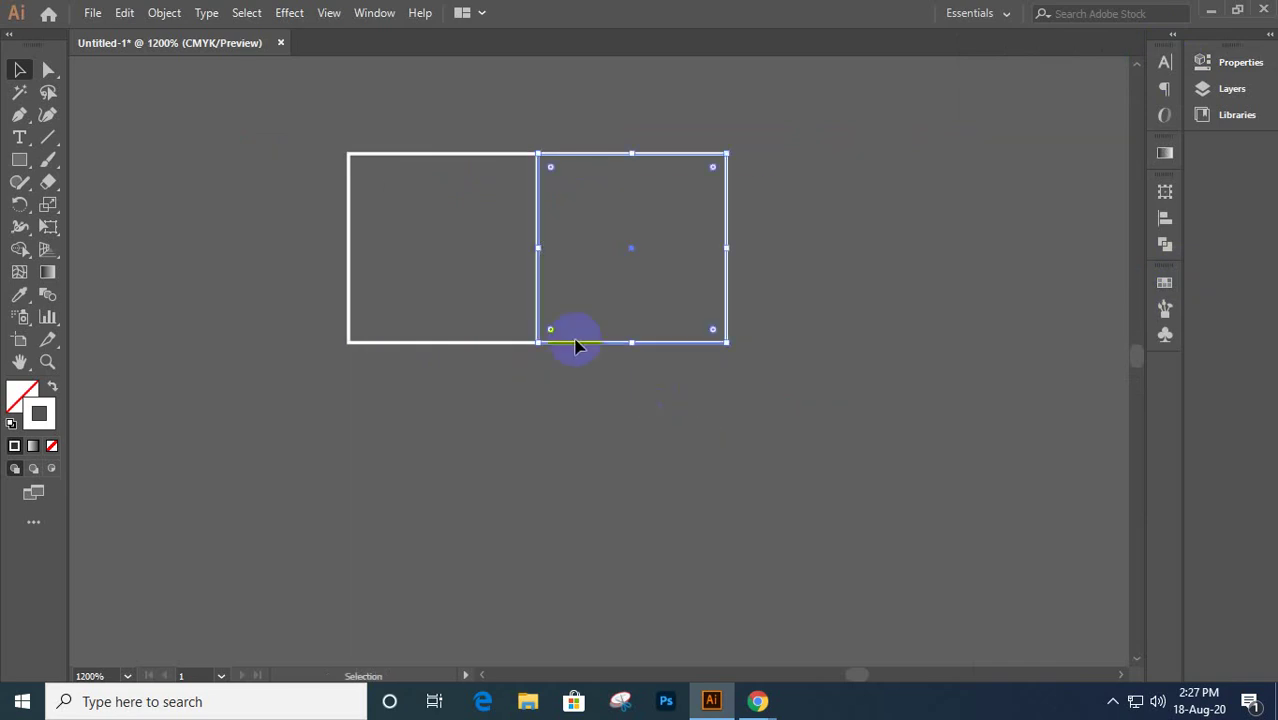
drag(308, 128, 776, 363)
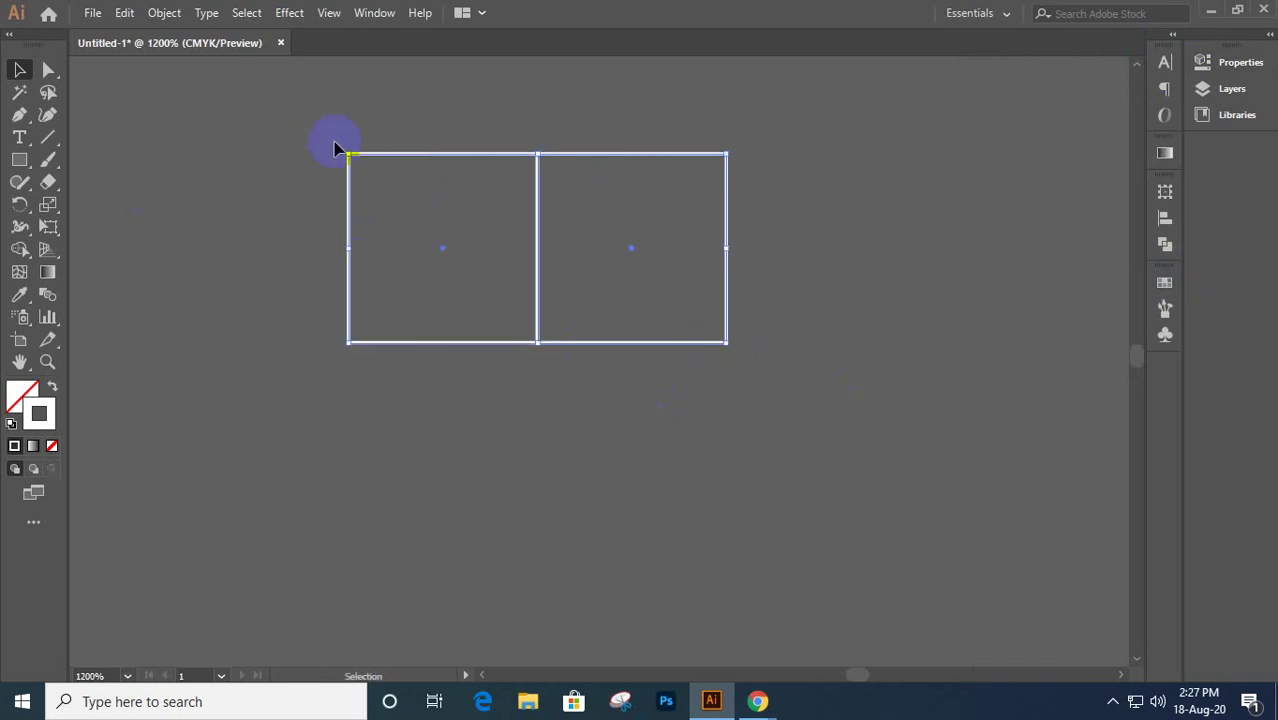
drag(310, 135, 598, 342)
click(18, 162)
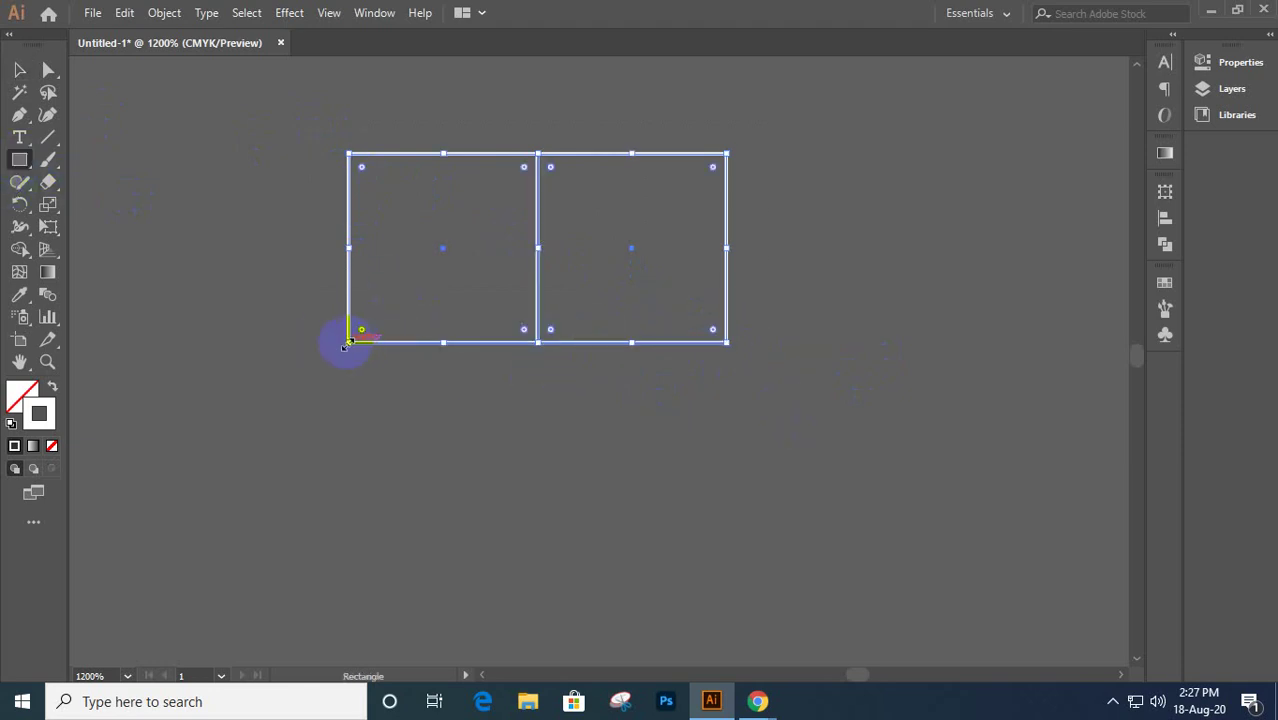
key(v)
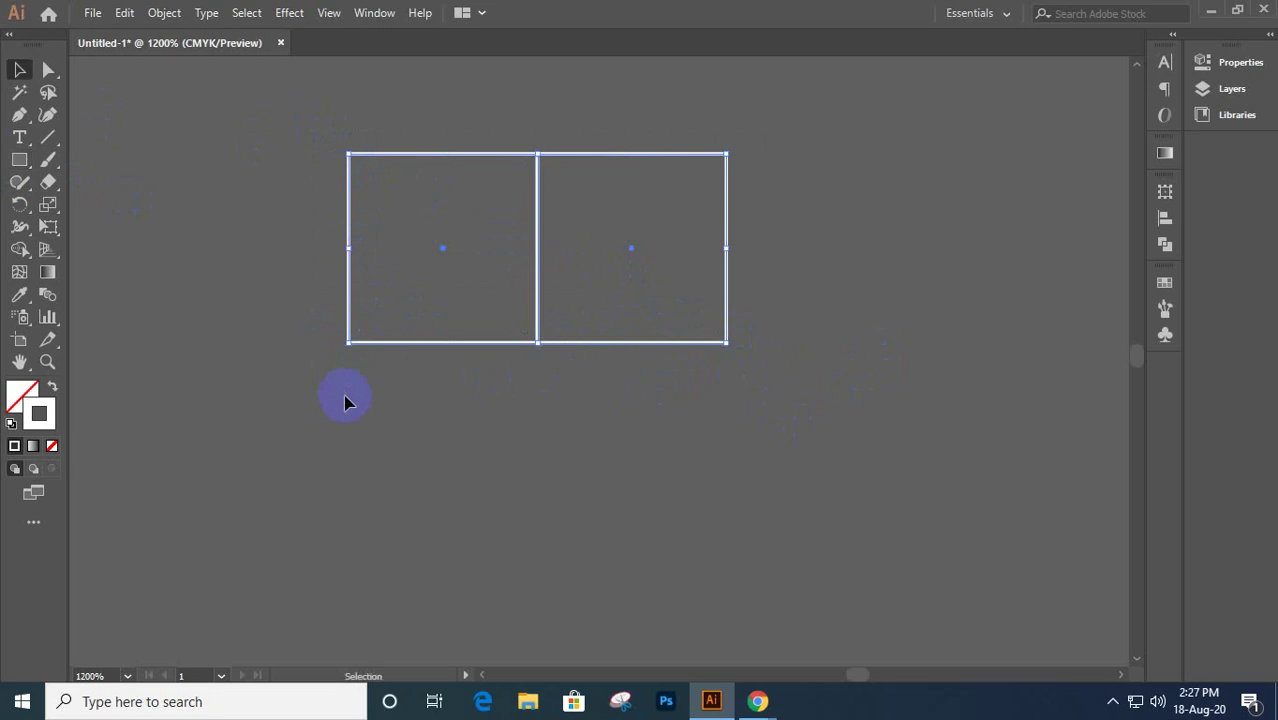
click(18, 160)
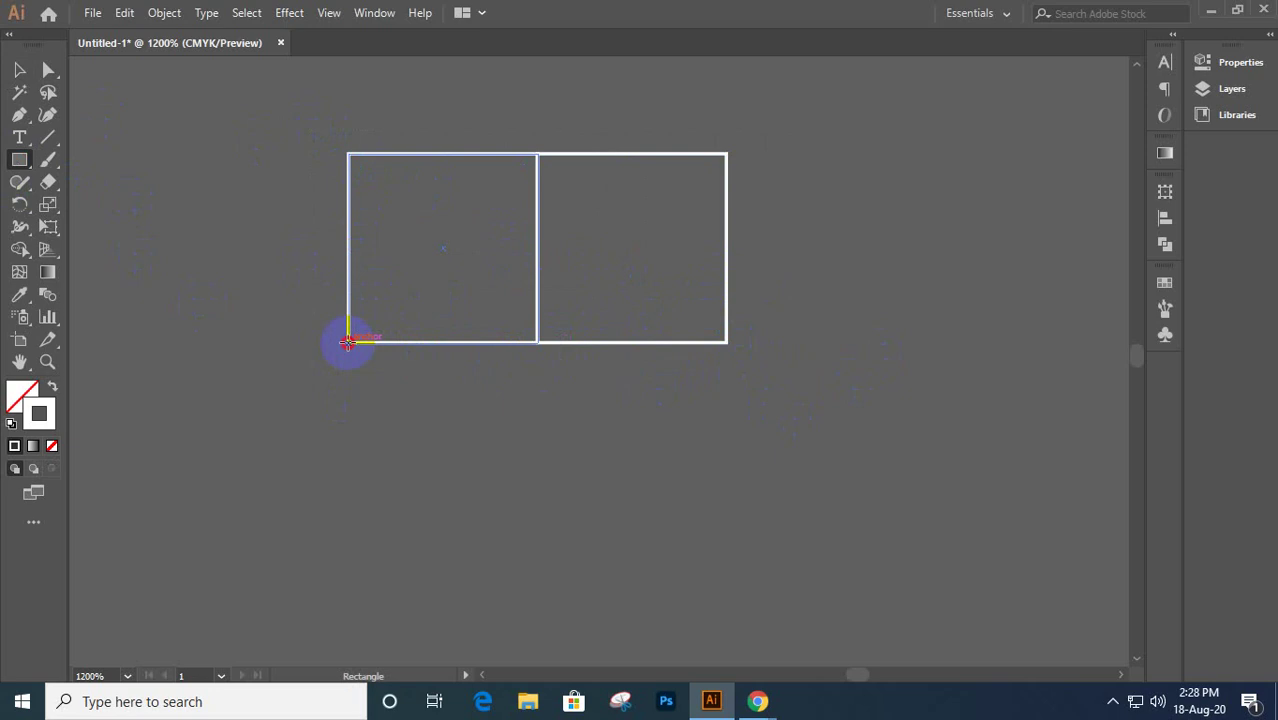
drag(347, 342, 726, 428)
key(shift)
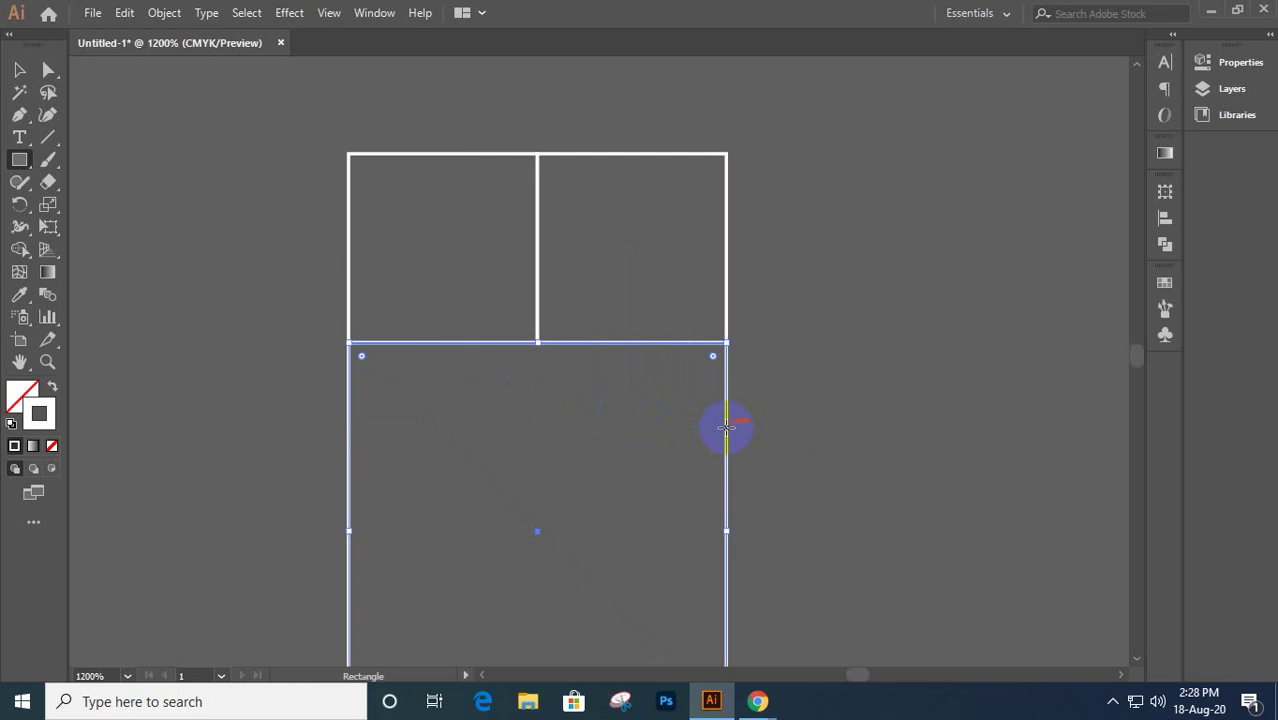
scroll(726, 428, down, 2)
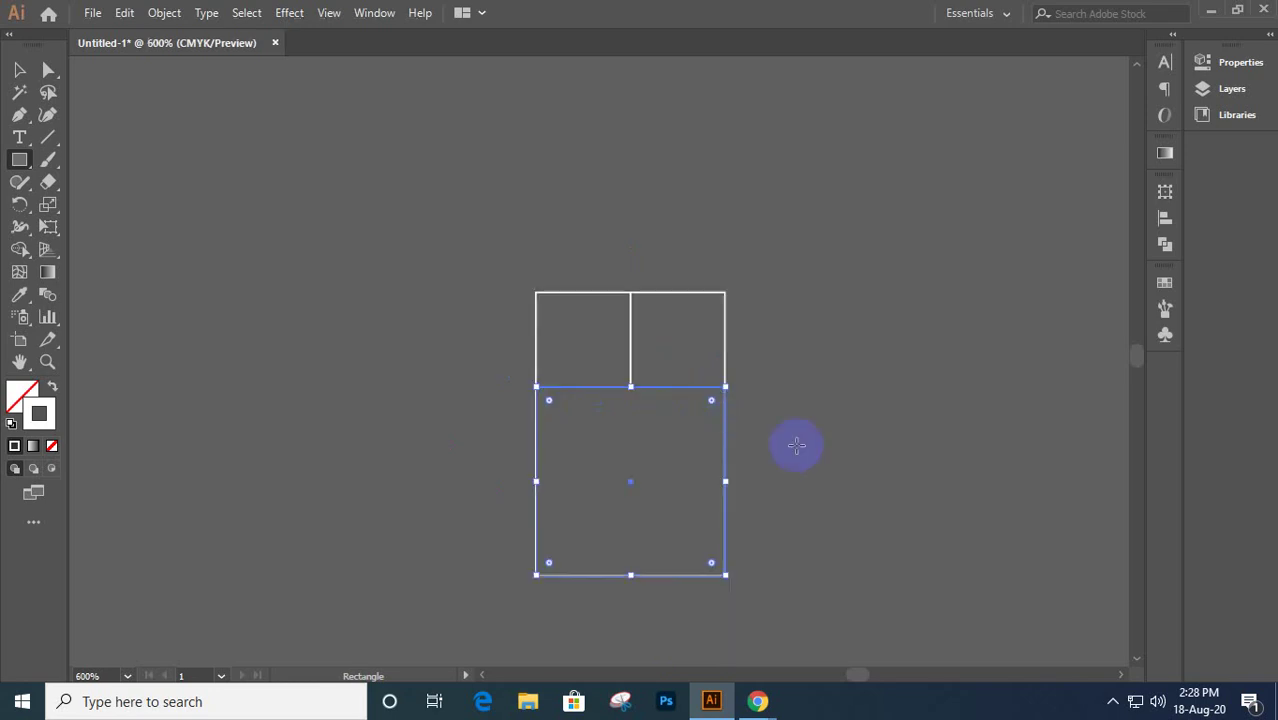
drag(866, 499, 691, 434)
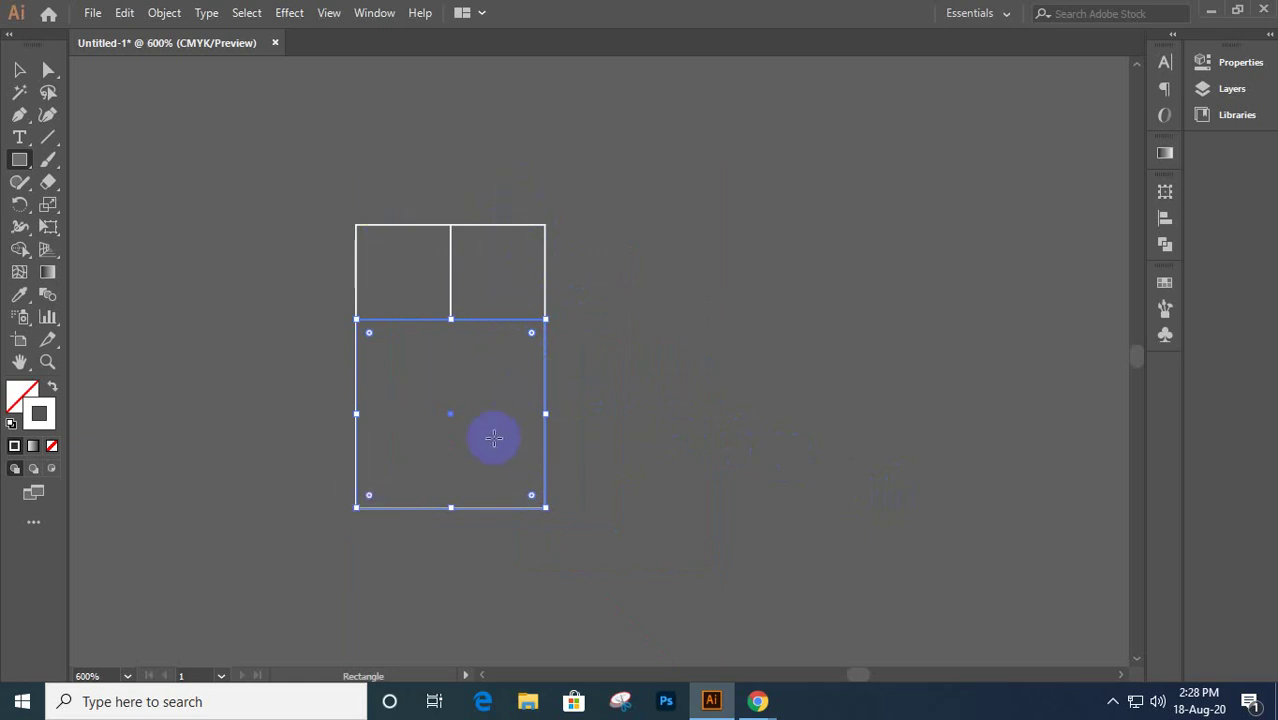
- Draw a square along the right side of the three squares, starting at their upper-right corner and spanning their combined height
scroll(525, 412, up, 1)
scroll(525, 412, up, 2)
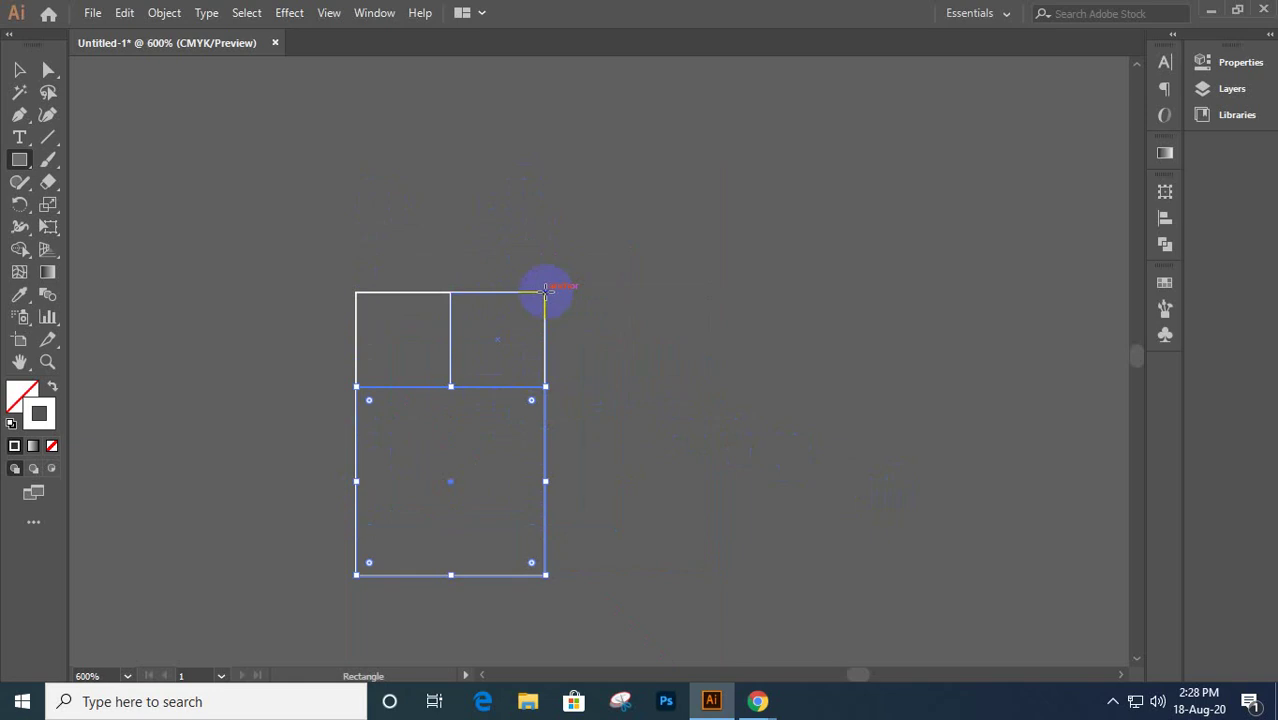
drag(545, 292, 606, 572)
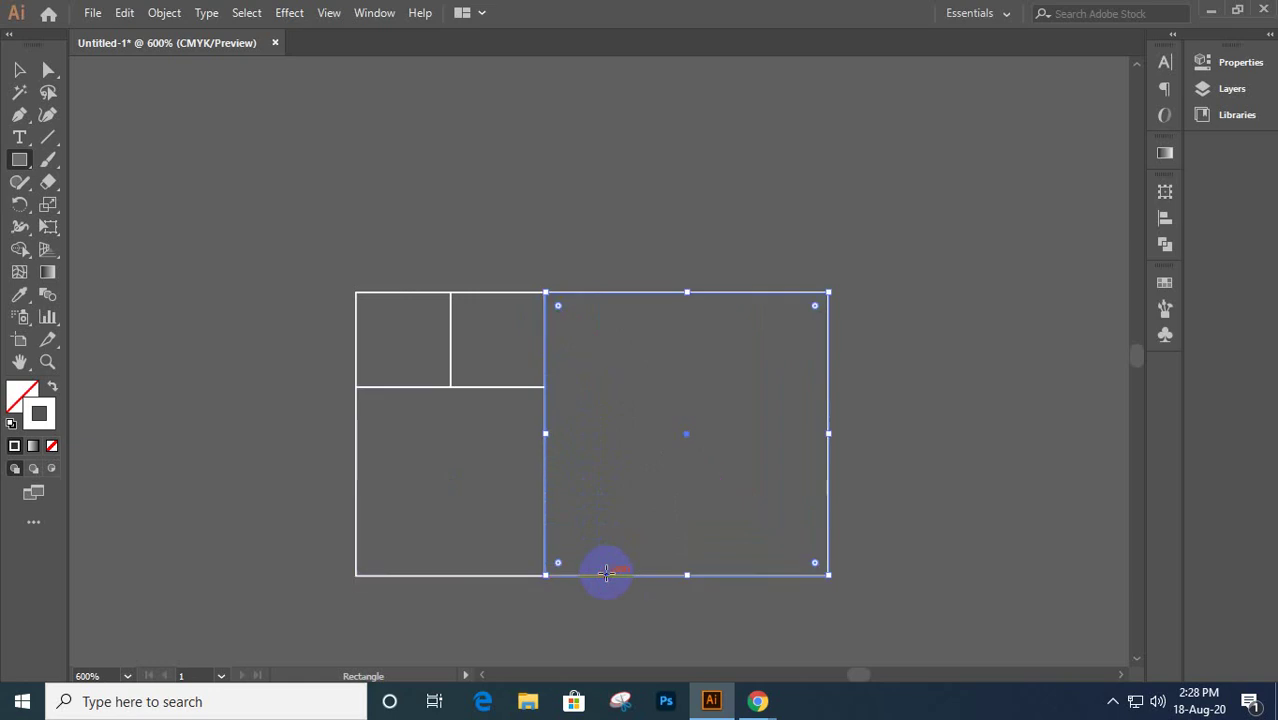
- Draw a square directly below the grid spanning its full width, and another along the right side spanning the new full height
scroll(606, 572, down, 2)
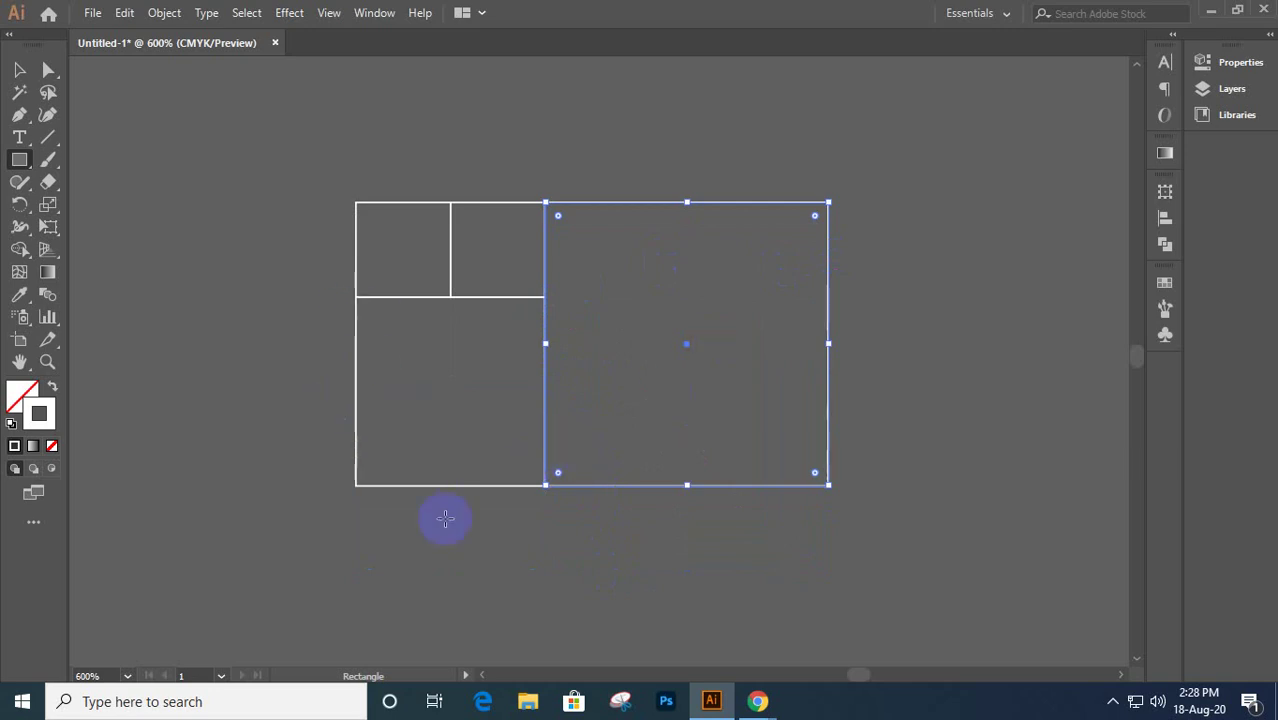
scroll(414, 500, down, 1)
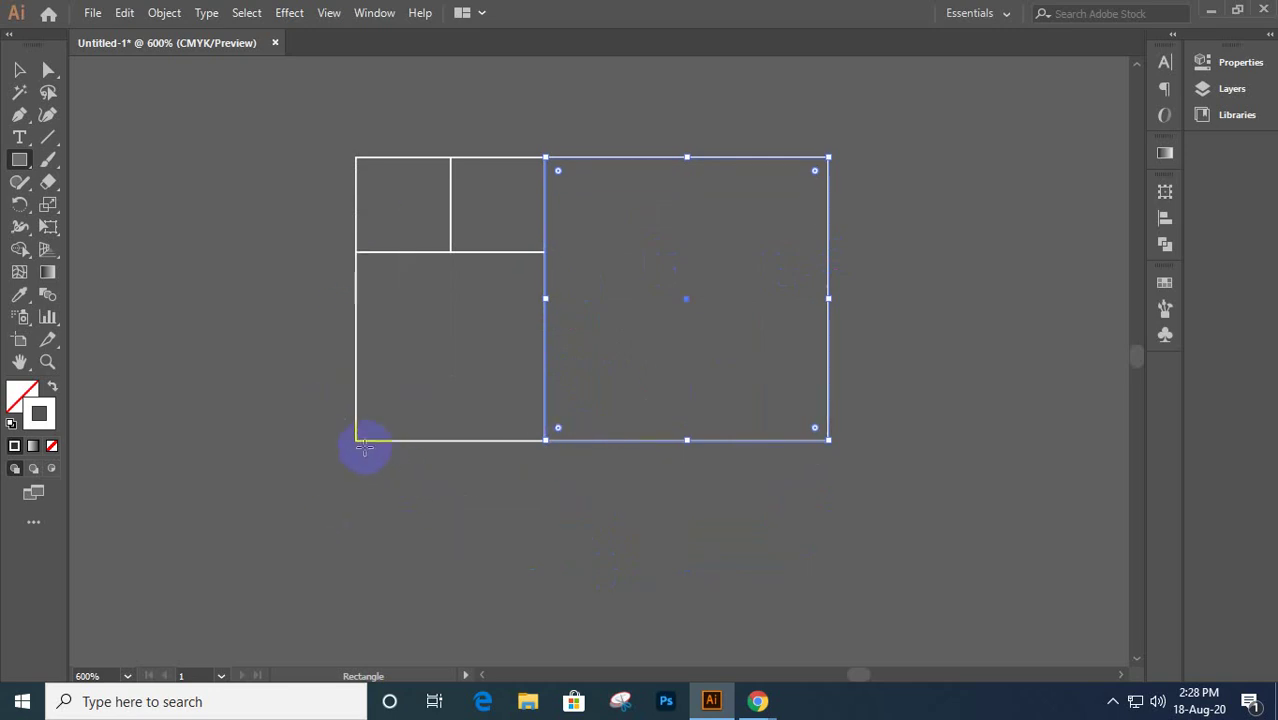
drag(353, 441, 353, 441)
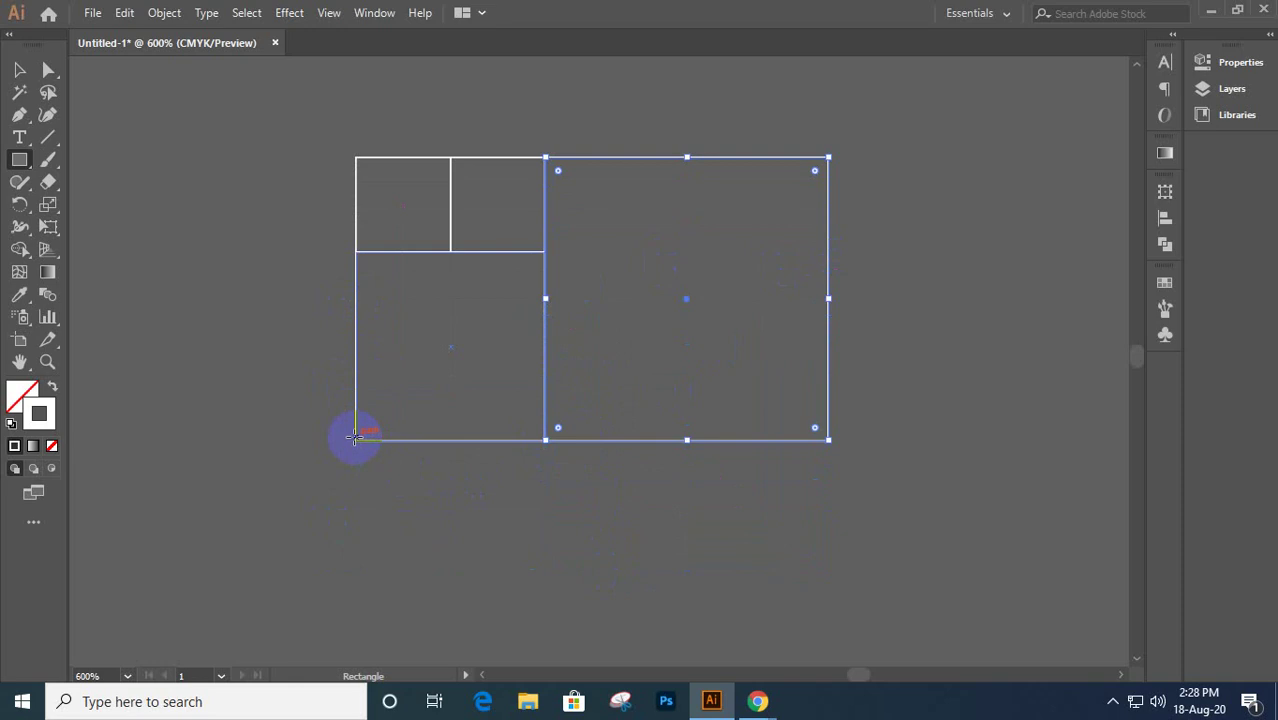
drag(353, 440, 629, 338)
scroll(828, 528, down, 3)
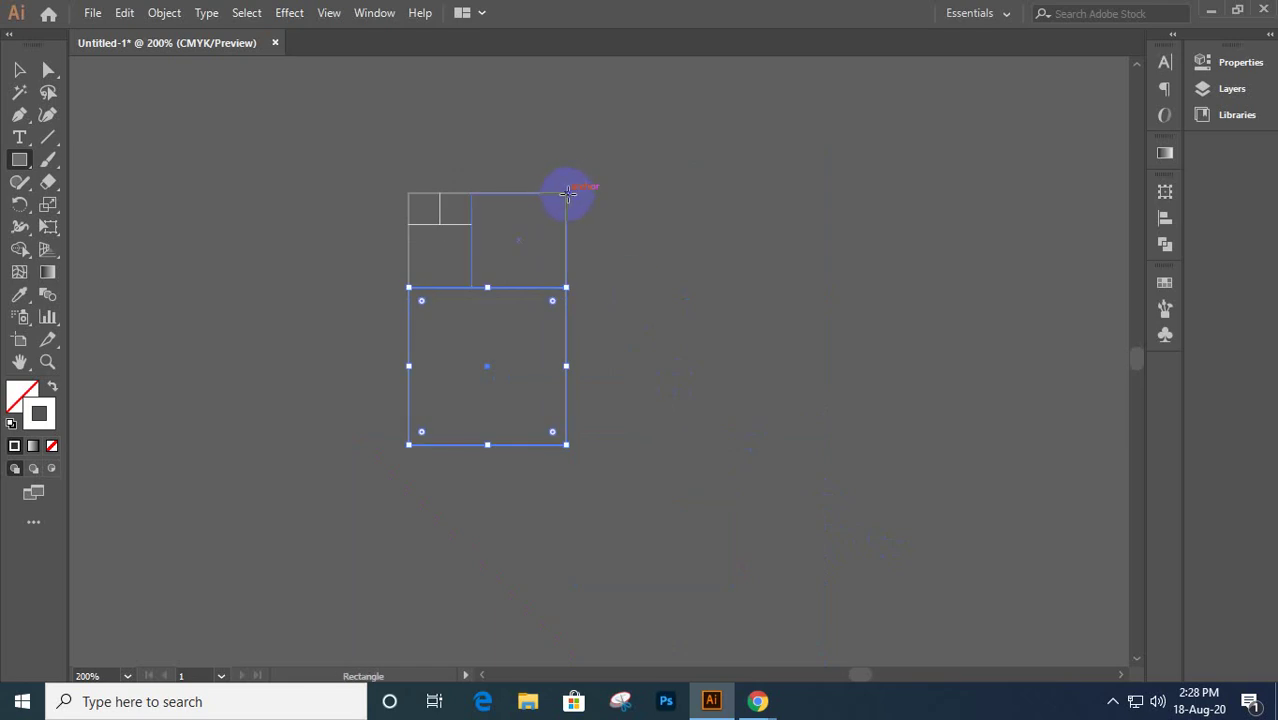
mouse_move(568, 193)
mouse_down()
mouse_move(576, 320)
mouse_move(613, 403)
mouse_move(645, 449)
mouse_move(656, 445)
mouse_up()
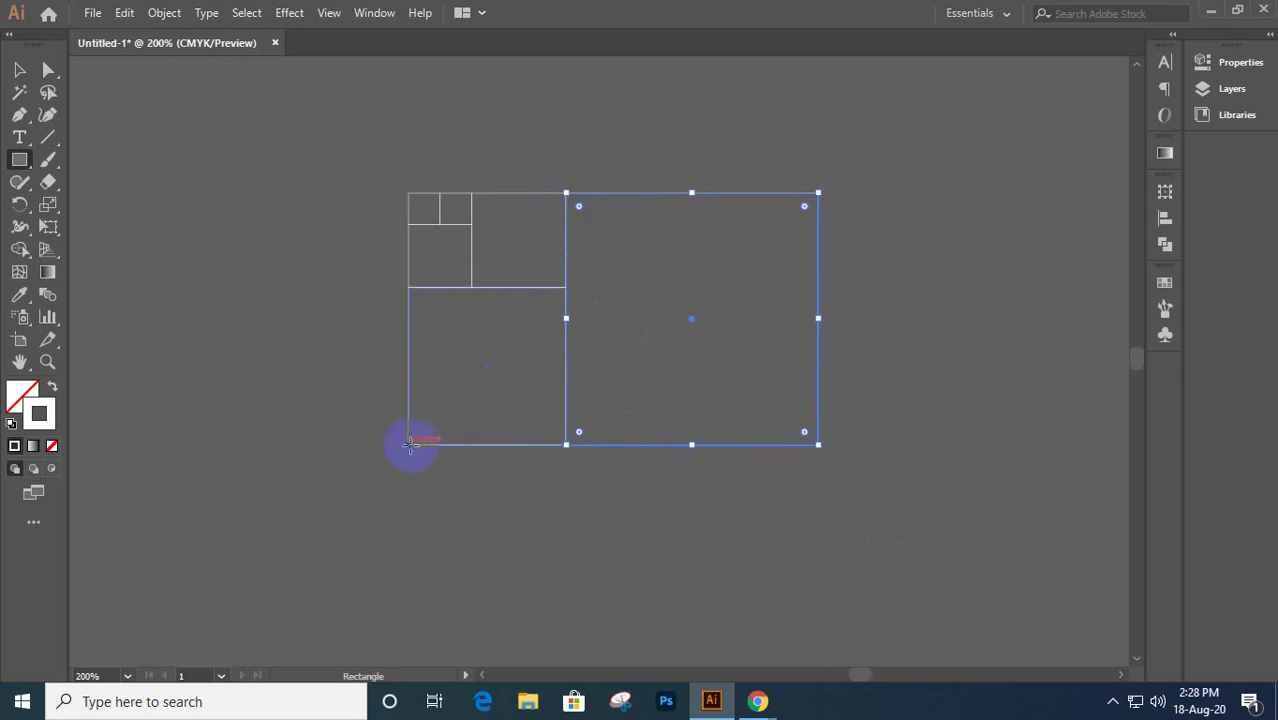
- Extend the grid with a square below spanning its full width and a larger one on the right spanning its full height
drag(408, 442, 816, 592)
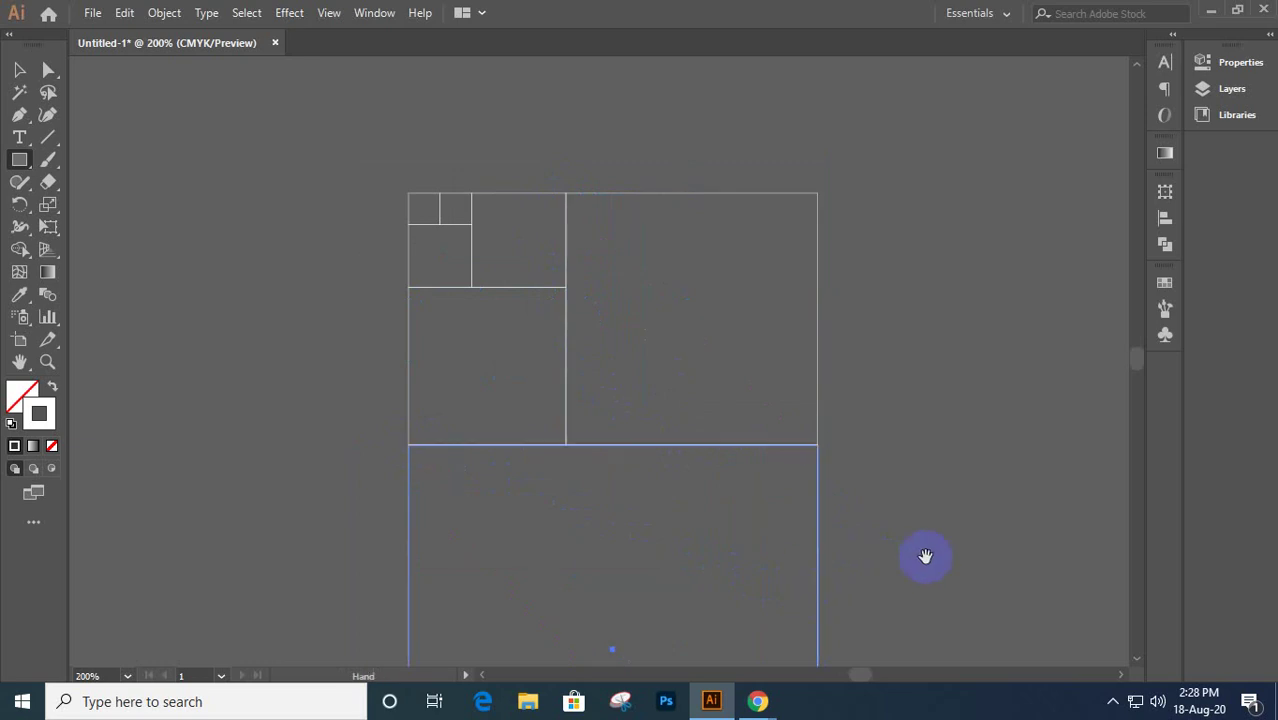
drag(894, 516, 806, 405)
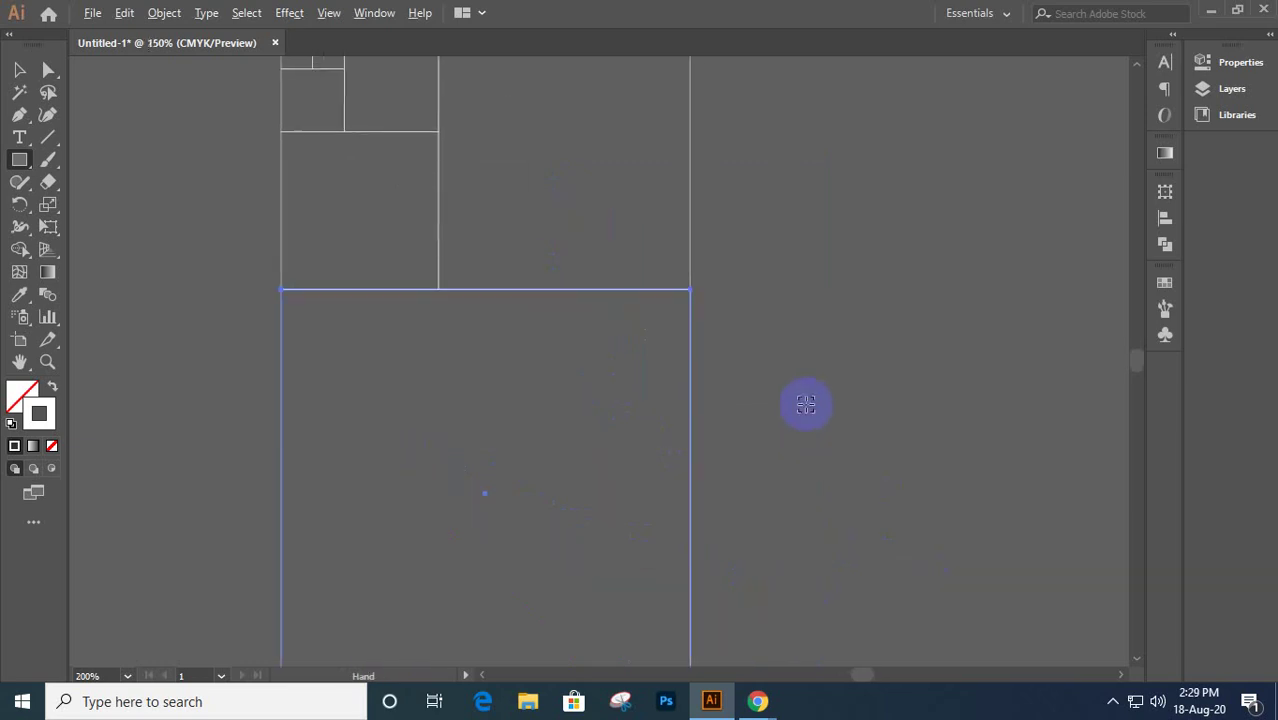
key(ctrl+minus)
drag(726, 127, 873, 625)
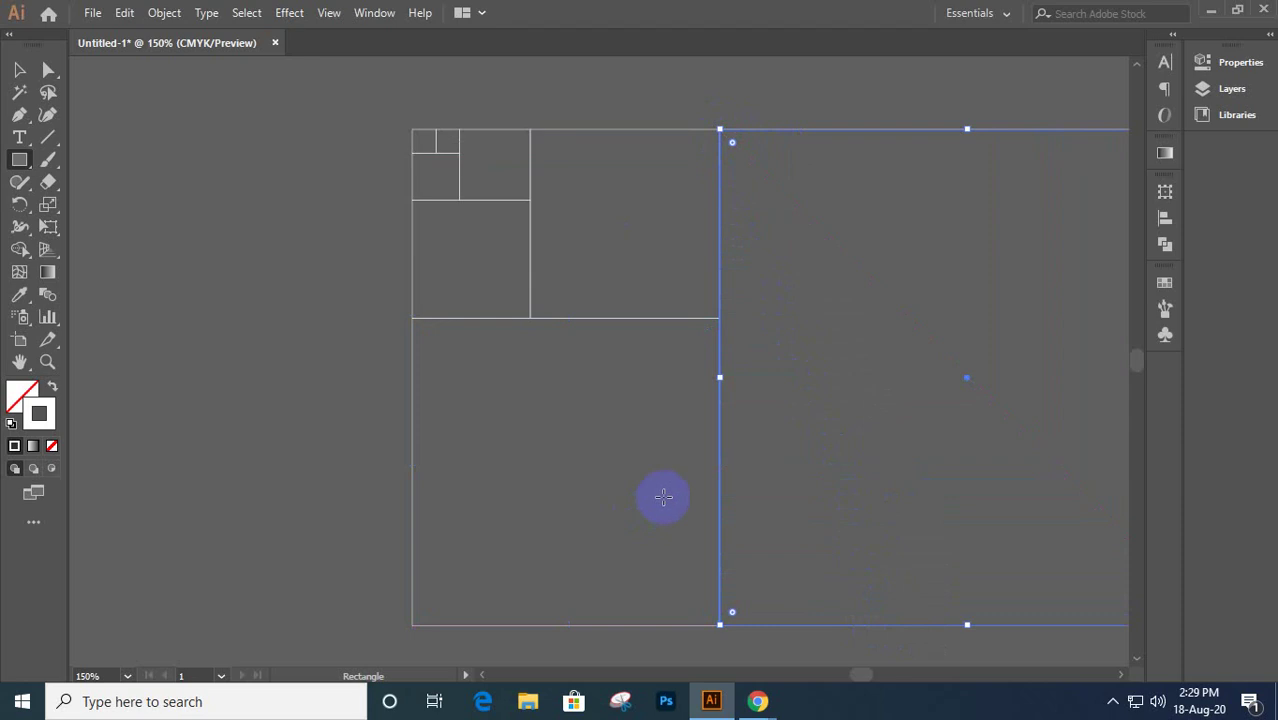
key(v)
scroll(690, 388, down, 3)
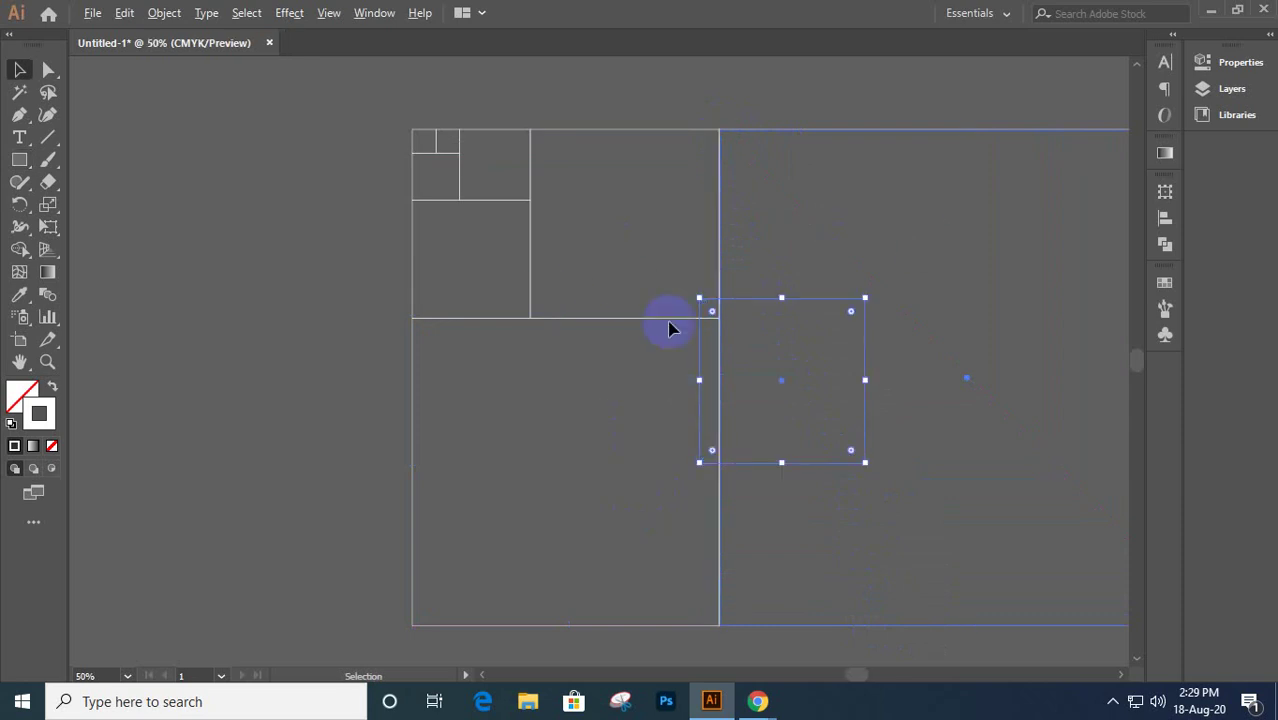
drag(533, 291, 959, 608)
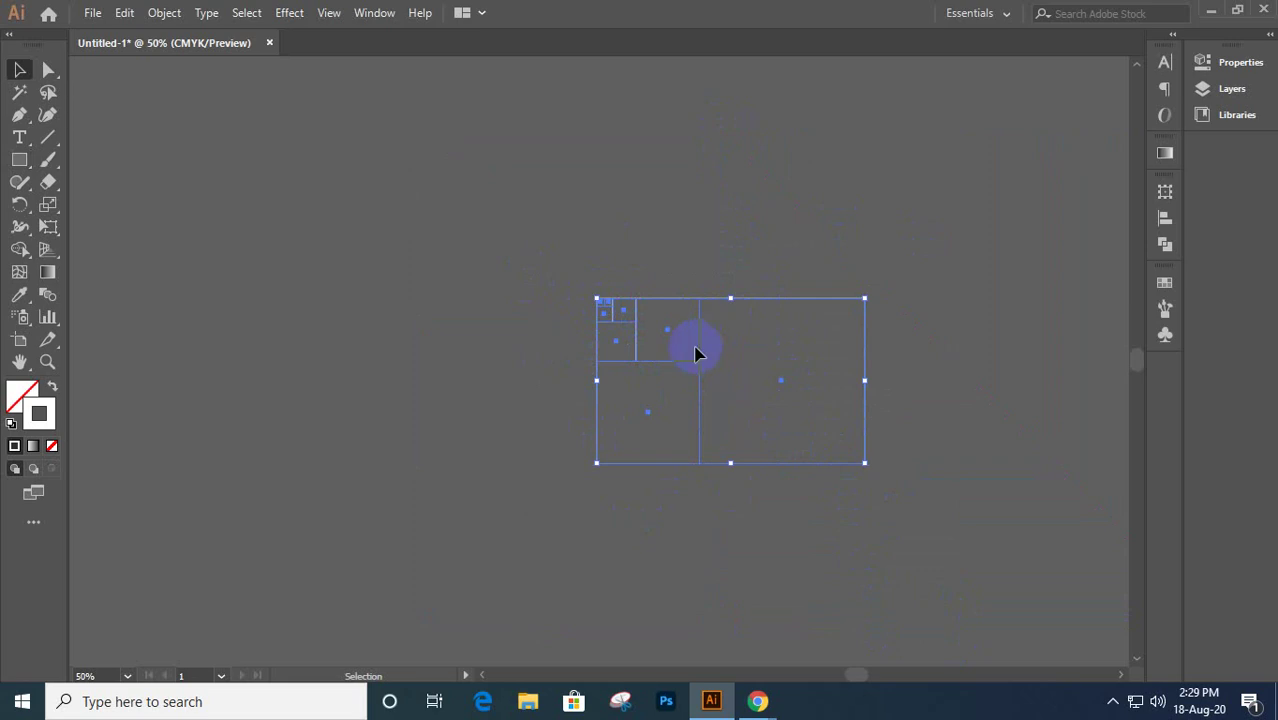
alt+scroll(697, 352, up, 4)
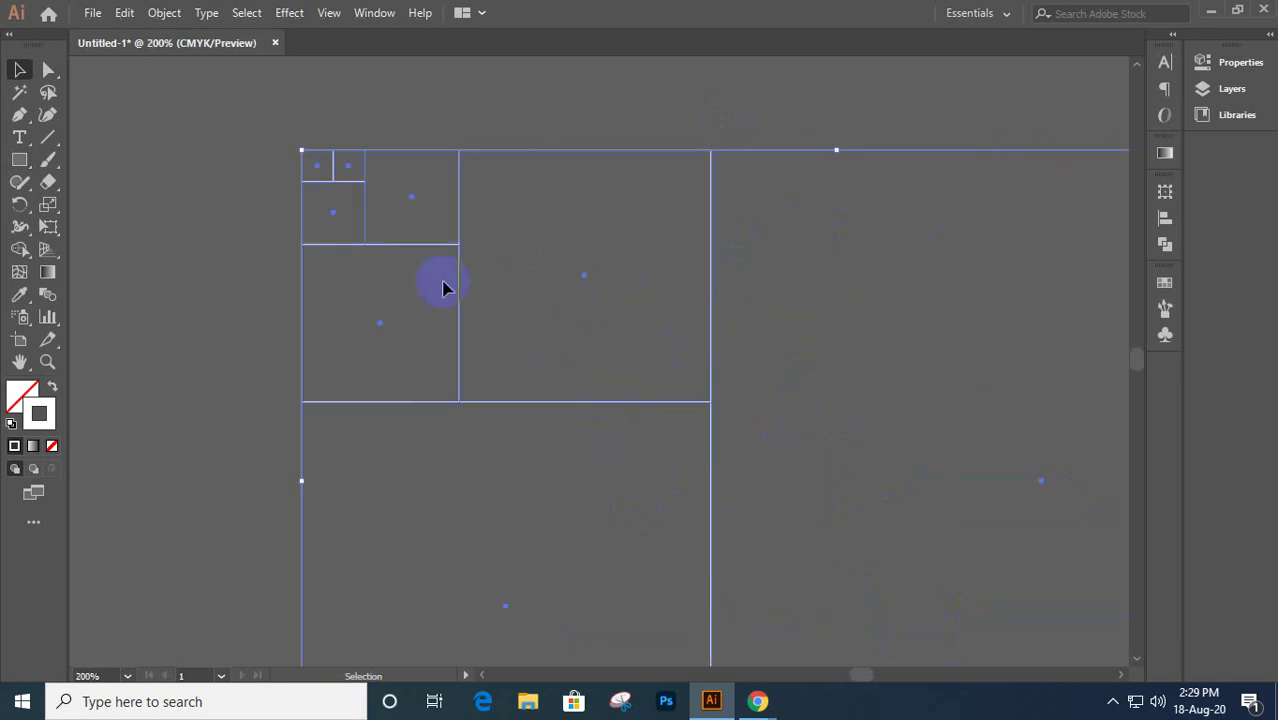
alt+scroll(315, 172, up, 3)
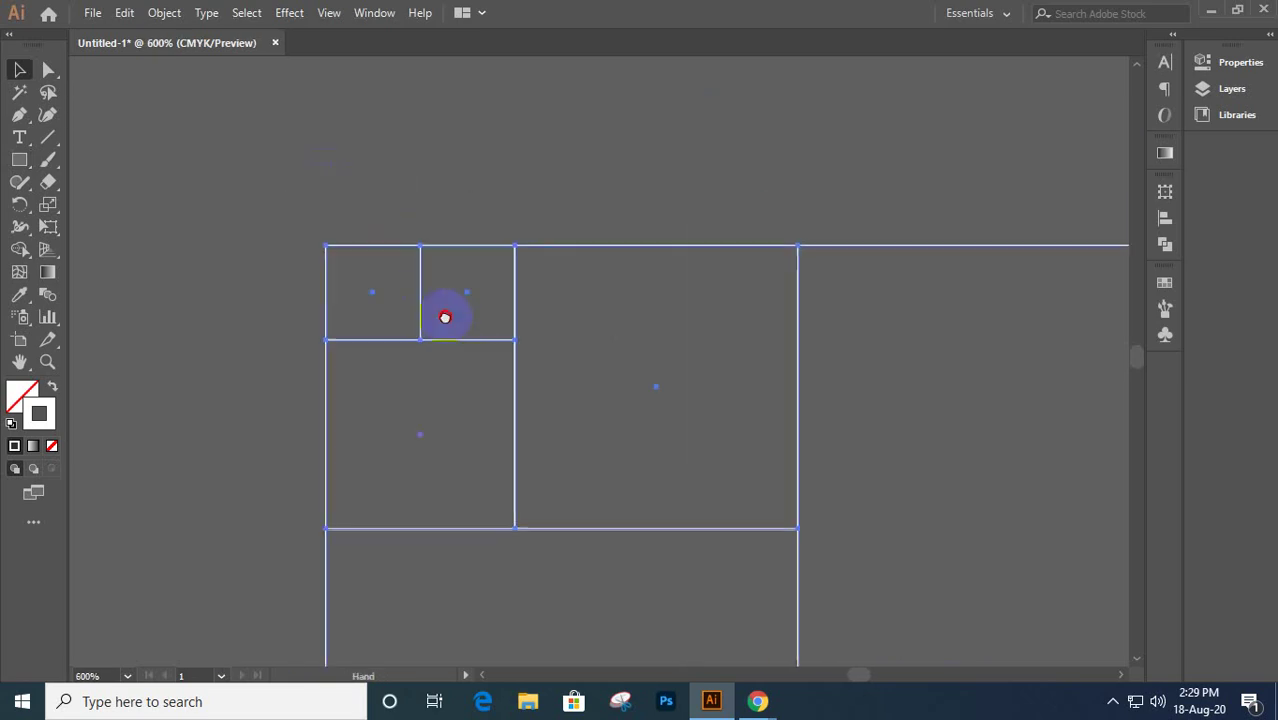
- Draw a 0.2 in circle inscribed in each of the two small squares using the Ellipse tool
click(19, 162)
drag(19, 165, 128, 205)
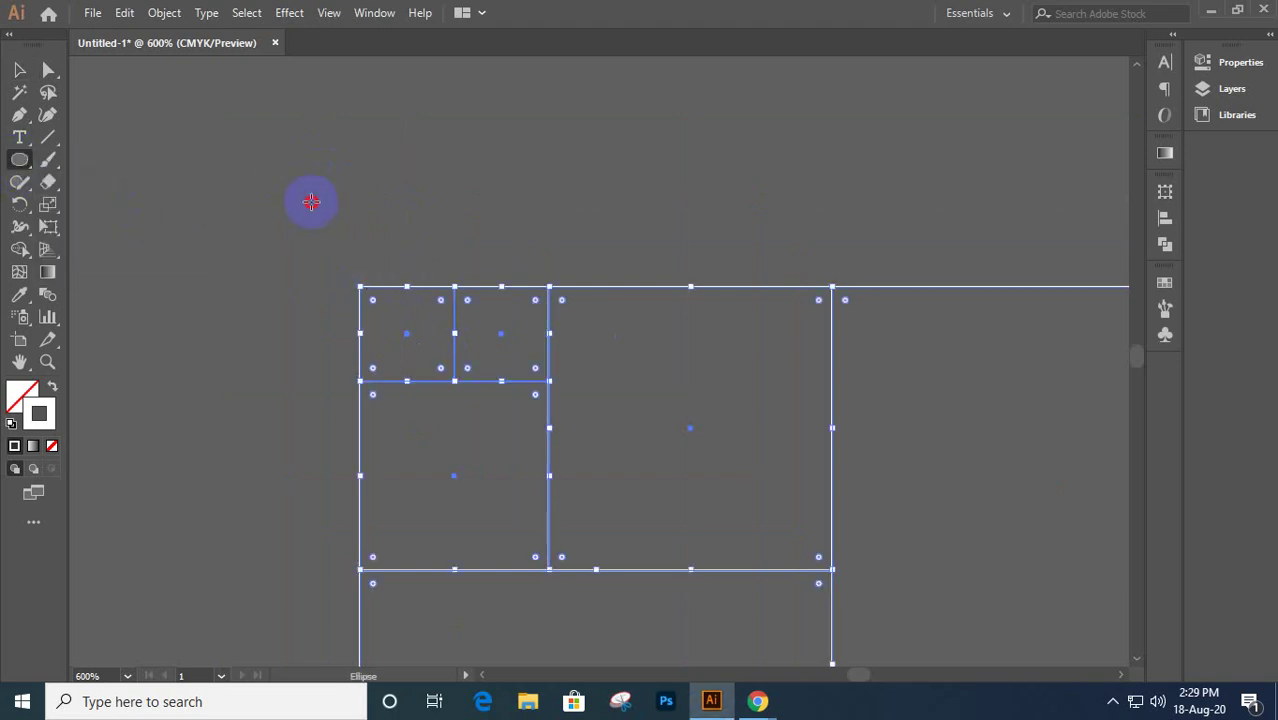
click(311, 200)
click(673, 385)
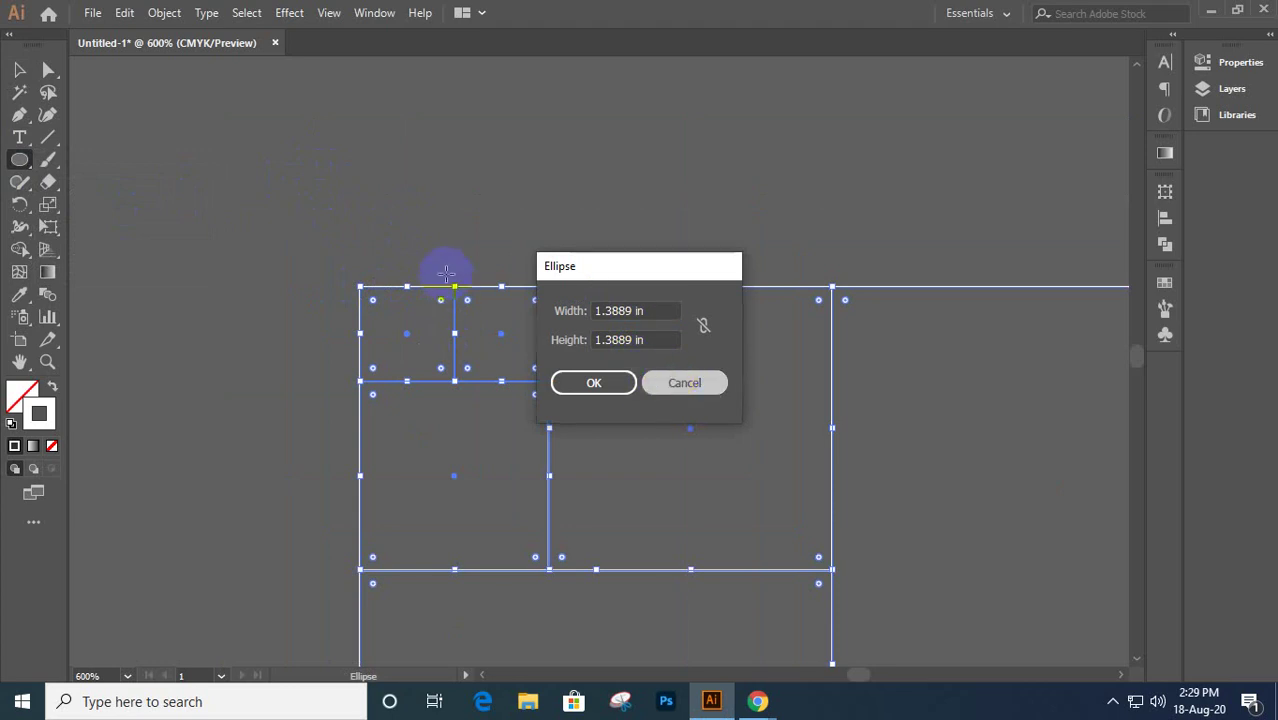
key(v)
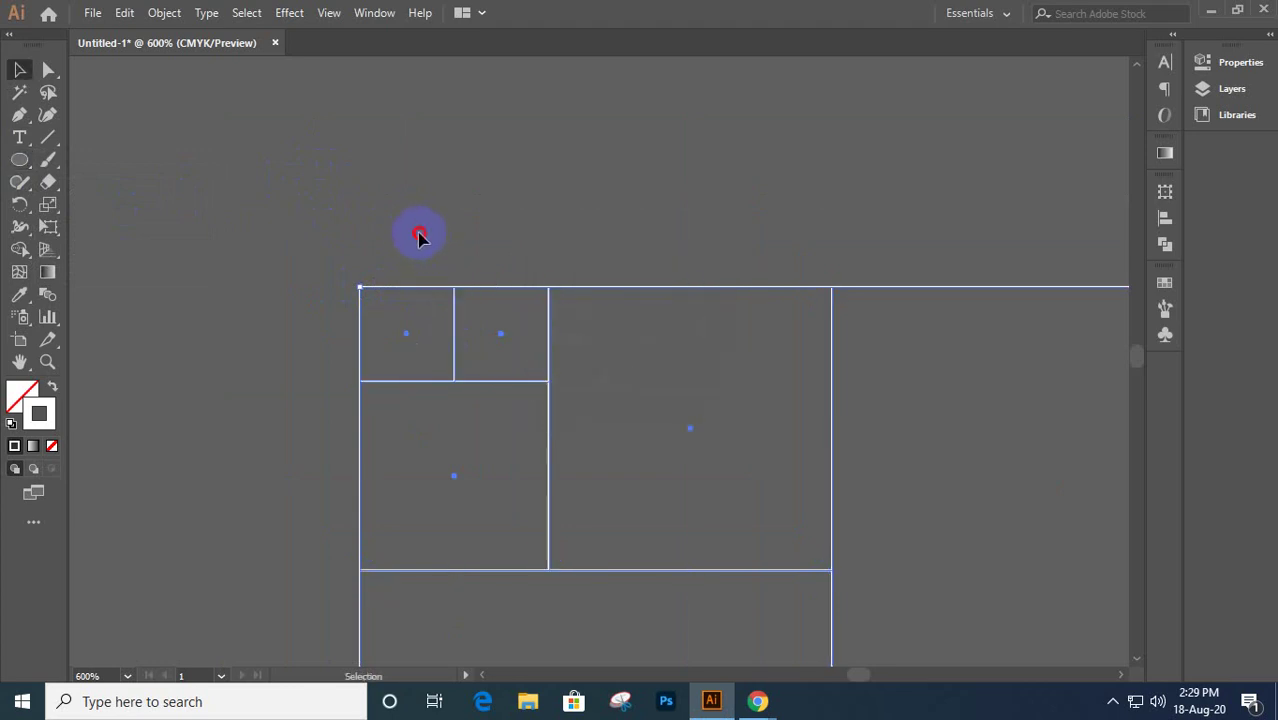
click(19, 163)
click(367, 324)
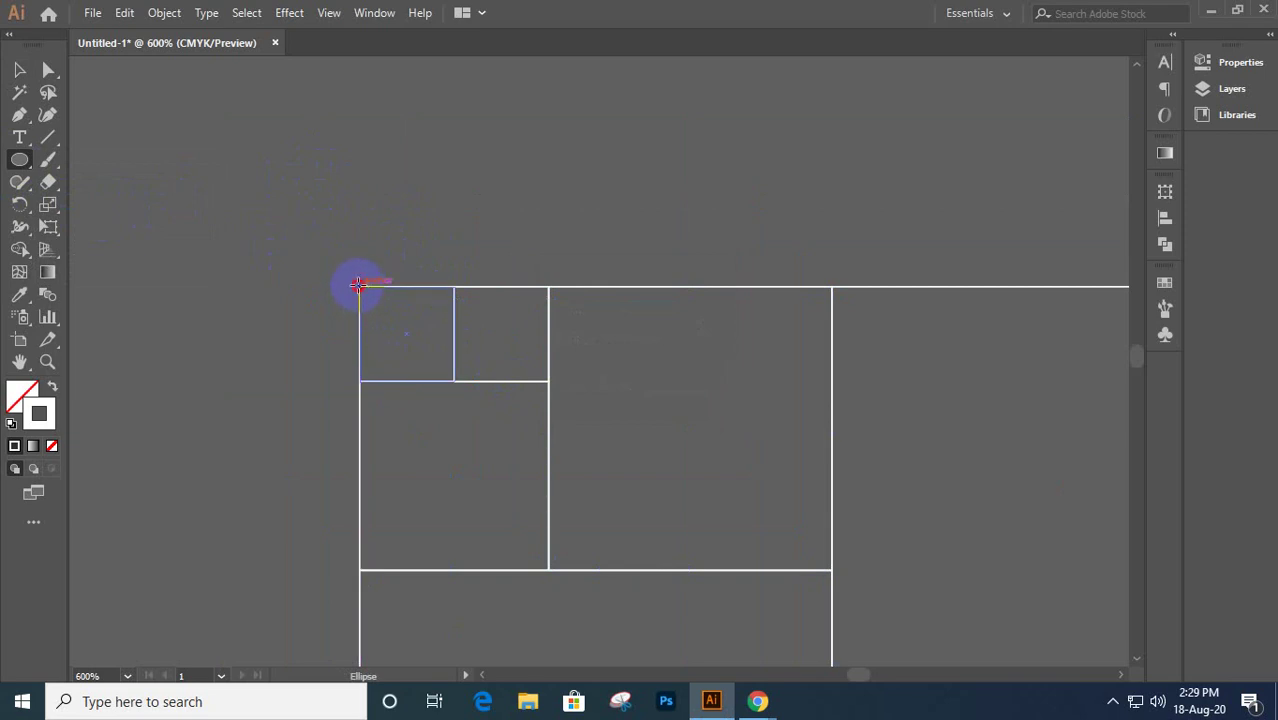
drag(358, 285, 454, 381)
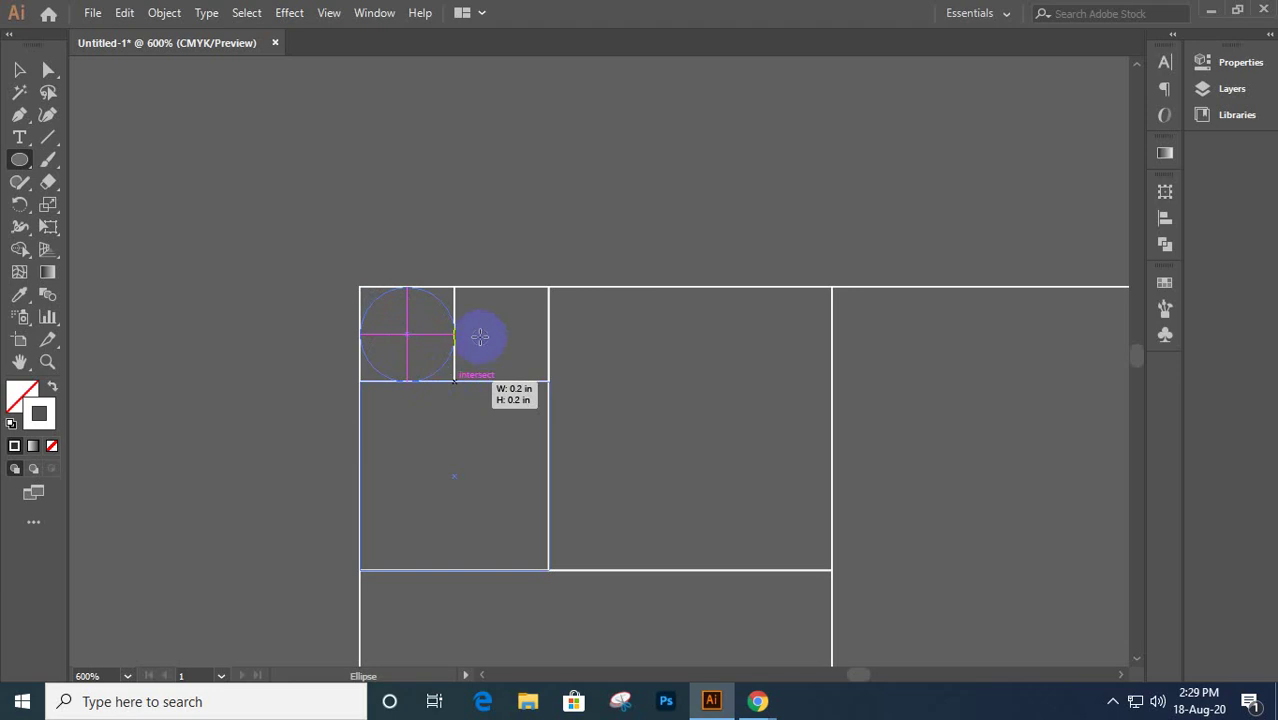
scroll(480, 337, up, 4)
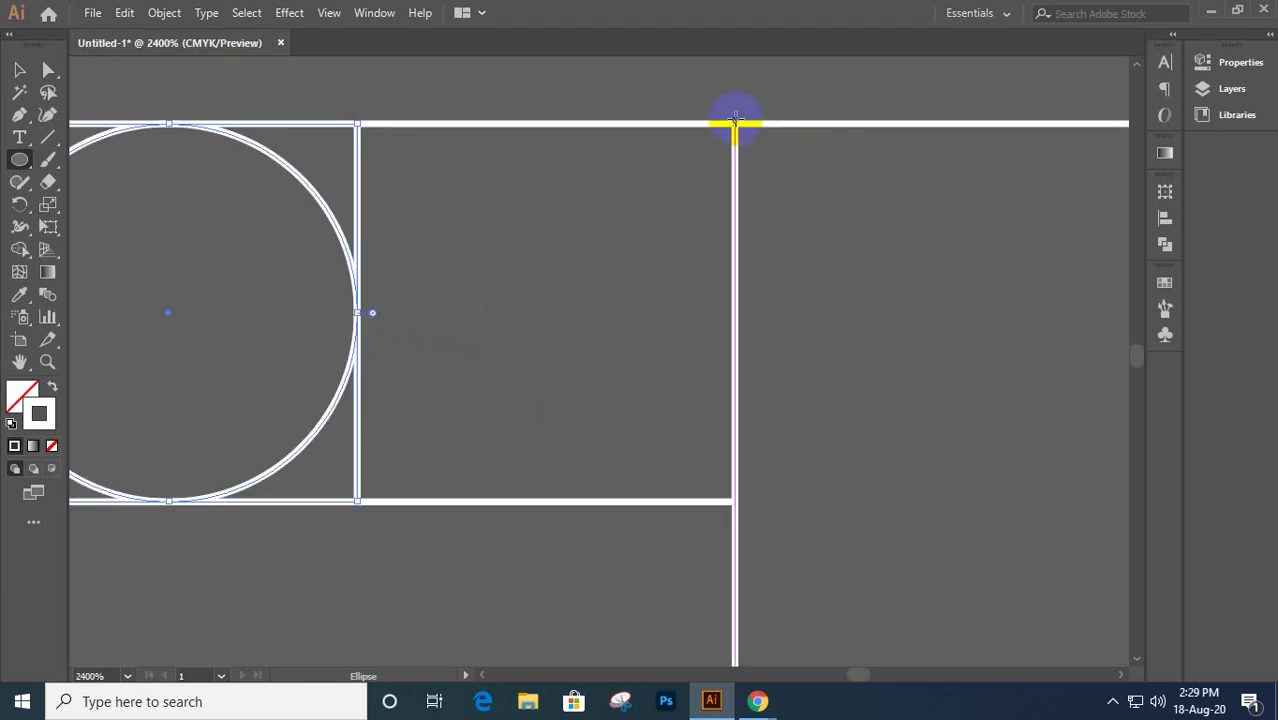
drag(735, 122, 387, 501)
- Draw inscribed circles in the square beneath the two small ones and in the adjoining square to their right
key(ctrl+minus)
key(ctrl+minus)
key(ctrl+minus)
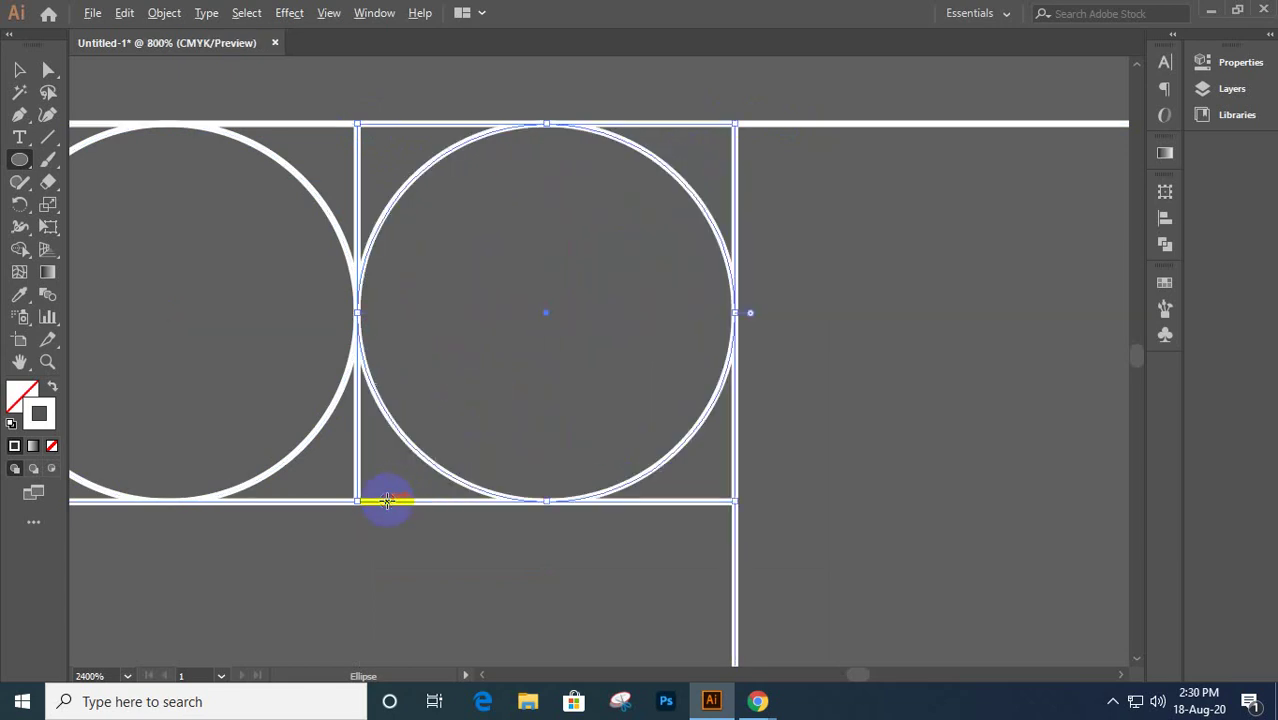
drag(474, 549, 613, 259)
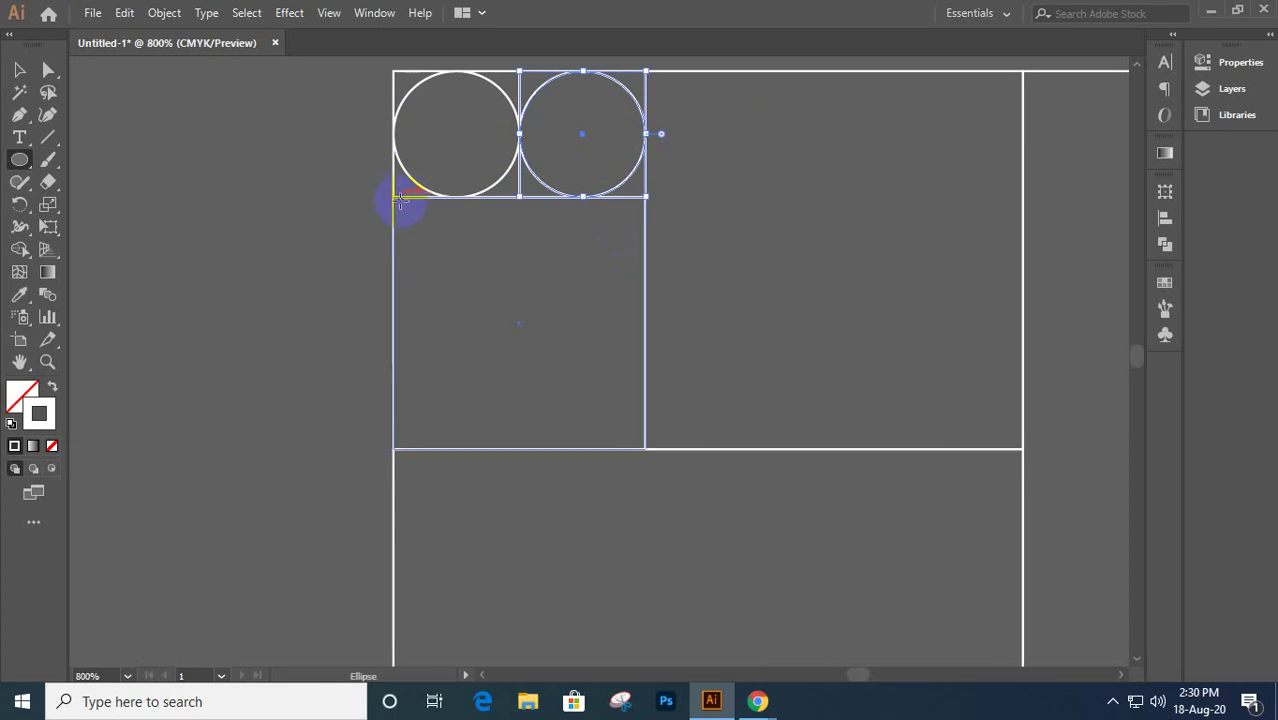
mouse_move(396, 197)
mouse_down()
mouse_move(568, 406)
mouse_move(639, 451)
mouse_up()
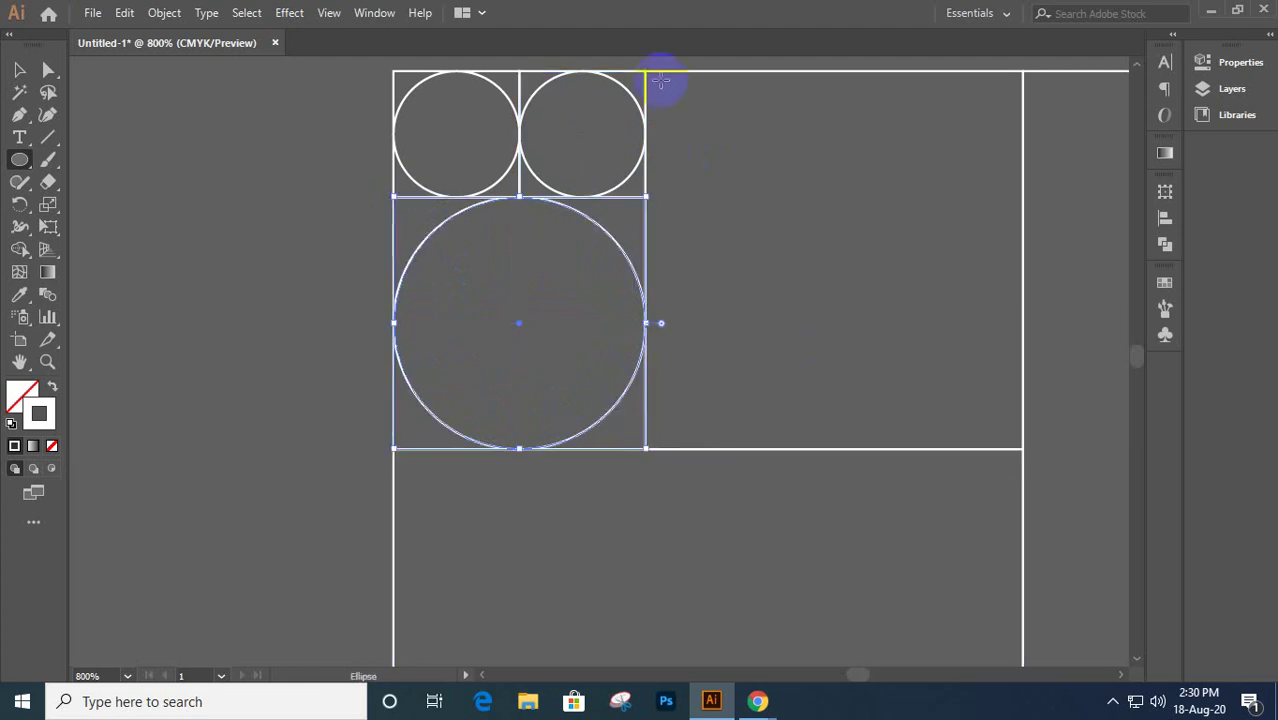
mouse_move(645, 70)
mouse_down()
mouse_move(805, 262)
mouse_move(1006, 447)
mouse_up()
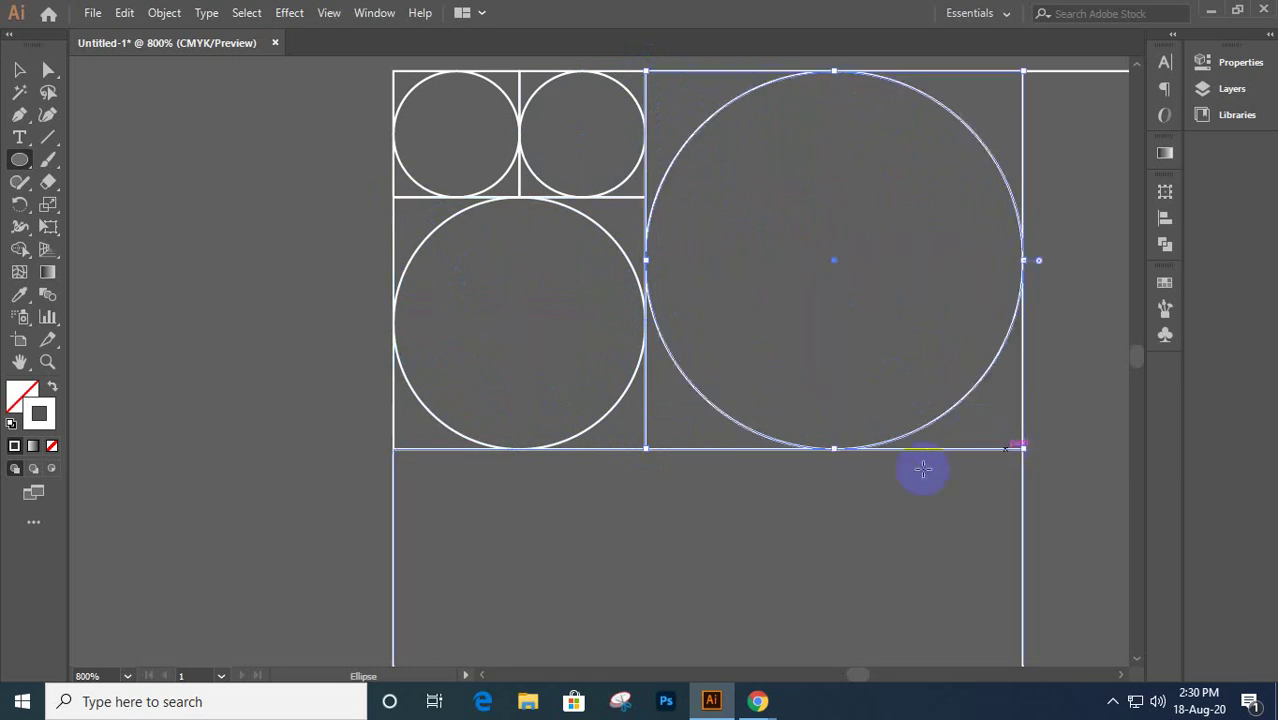
- Draw a circle inscribed in the square directly below the four squares that already contain circles
scroll(816, 463, down, 5)
scroll(816, 469, down, 2)
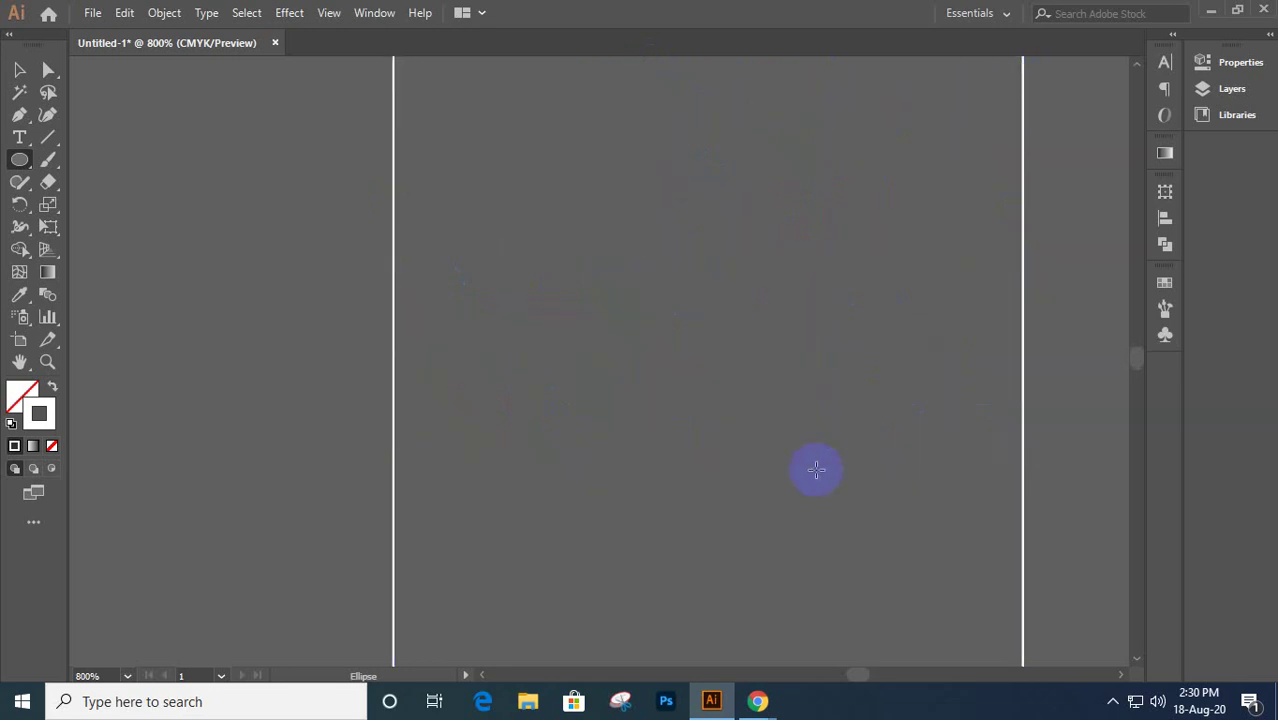
scroll(816, 467, up, 2)
key(ctrl+minus)
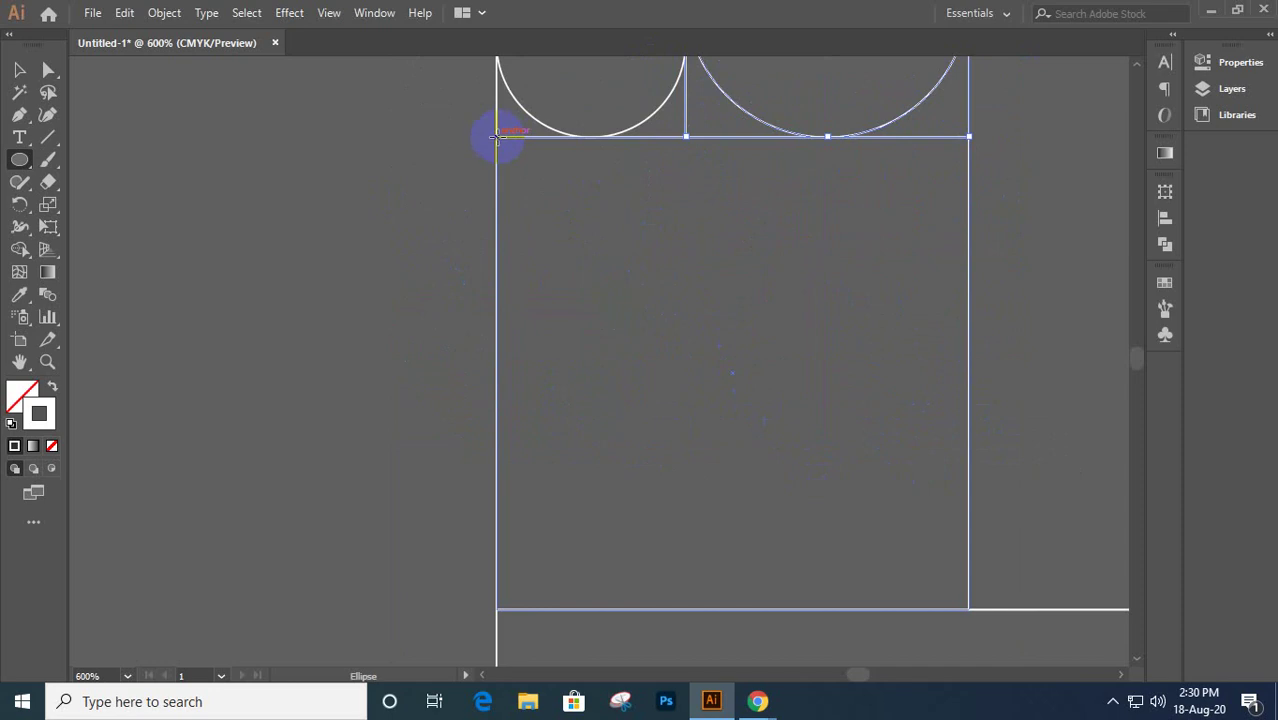
drag(497, 137, 969, 579)
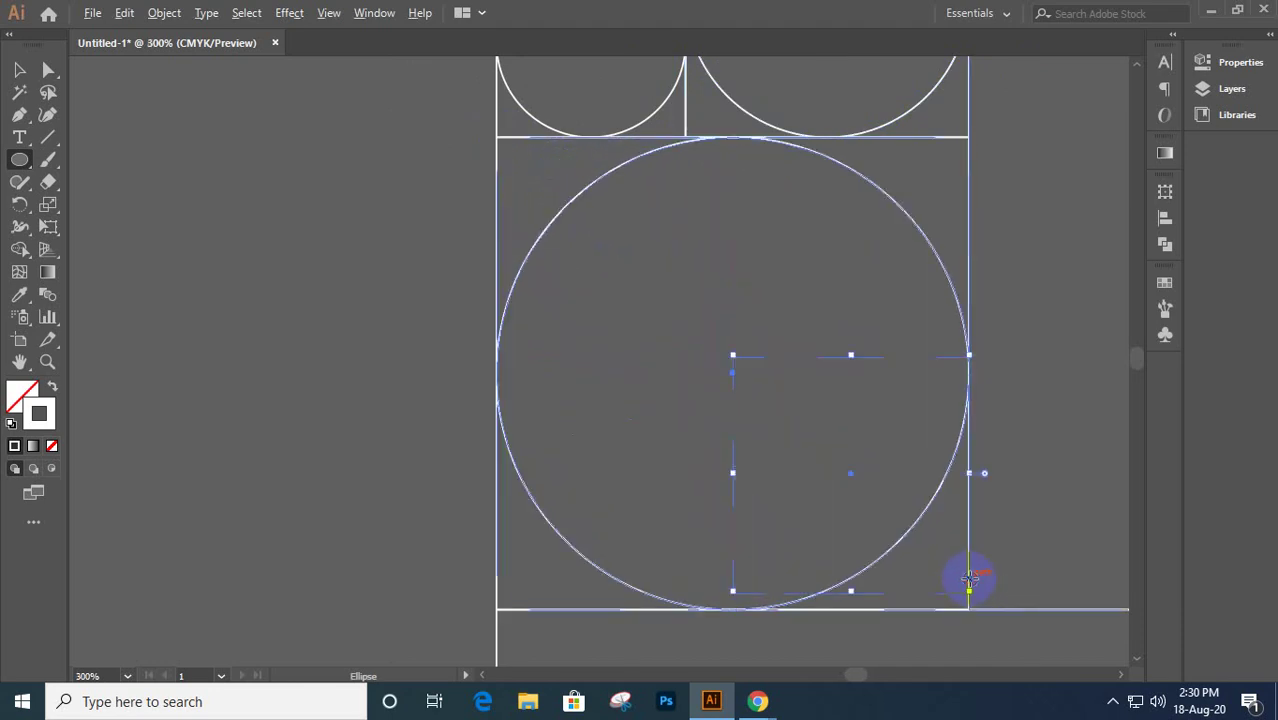
- Draw a circle inscribed in the large square to the right of the five circles, filling it corner to corner
scroll(969, 579, down, 2)
drag(793, 451, 518, 407)
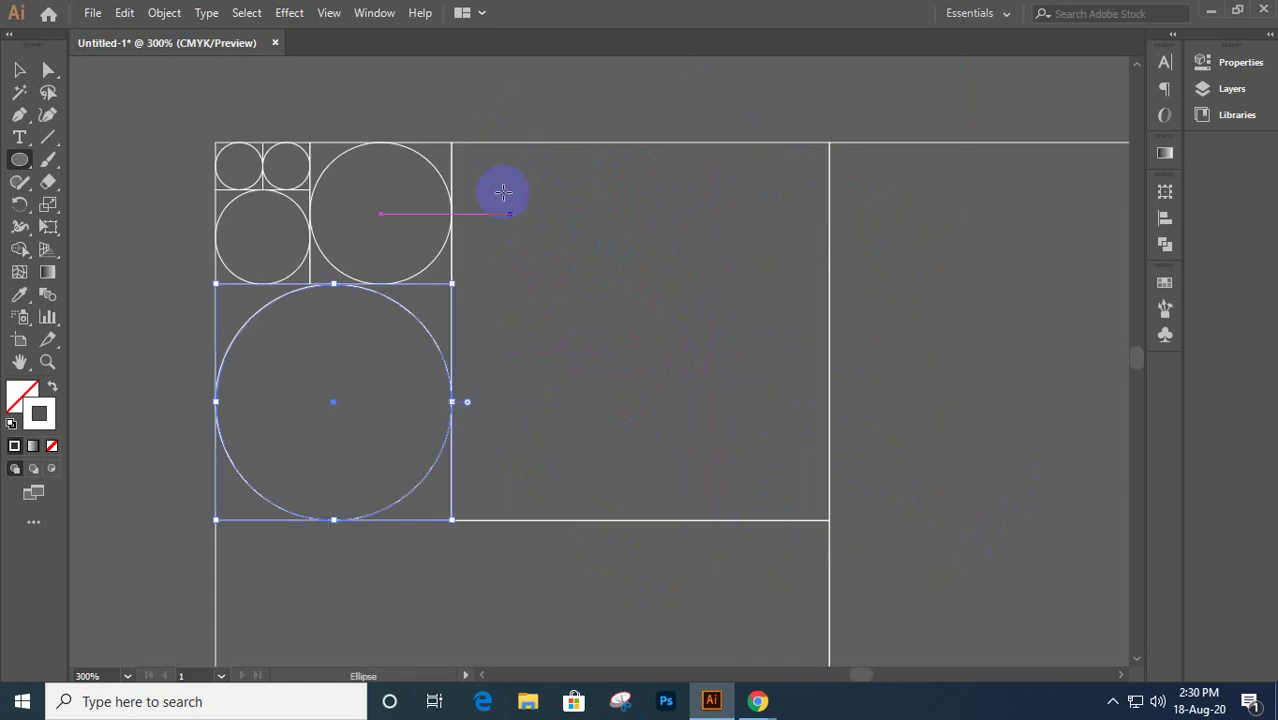
drag(453, 142, 829, 517)
- Delete the two largest squares, which contain no circles, from the guide grid
key(v)
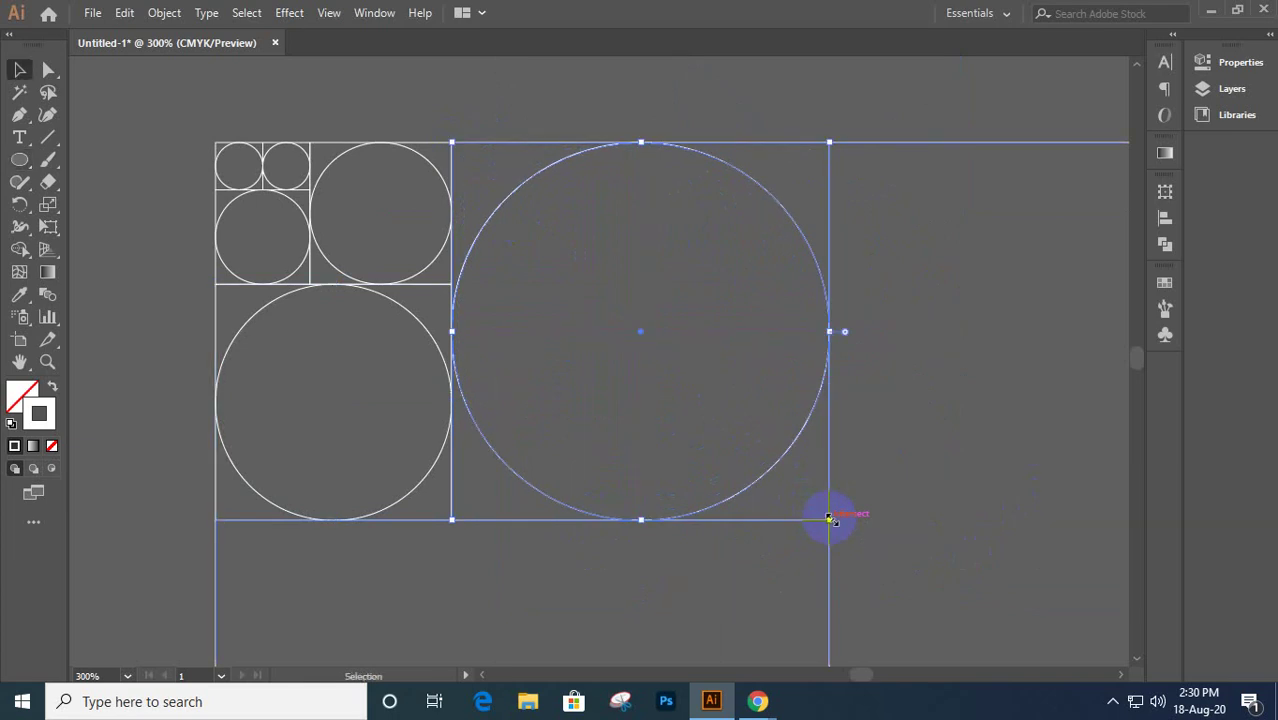
scroll(829, 517, down, 2)
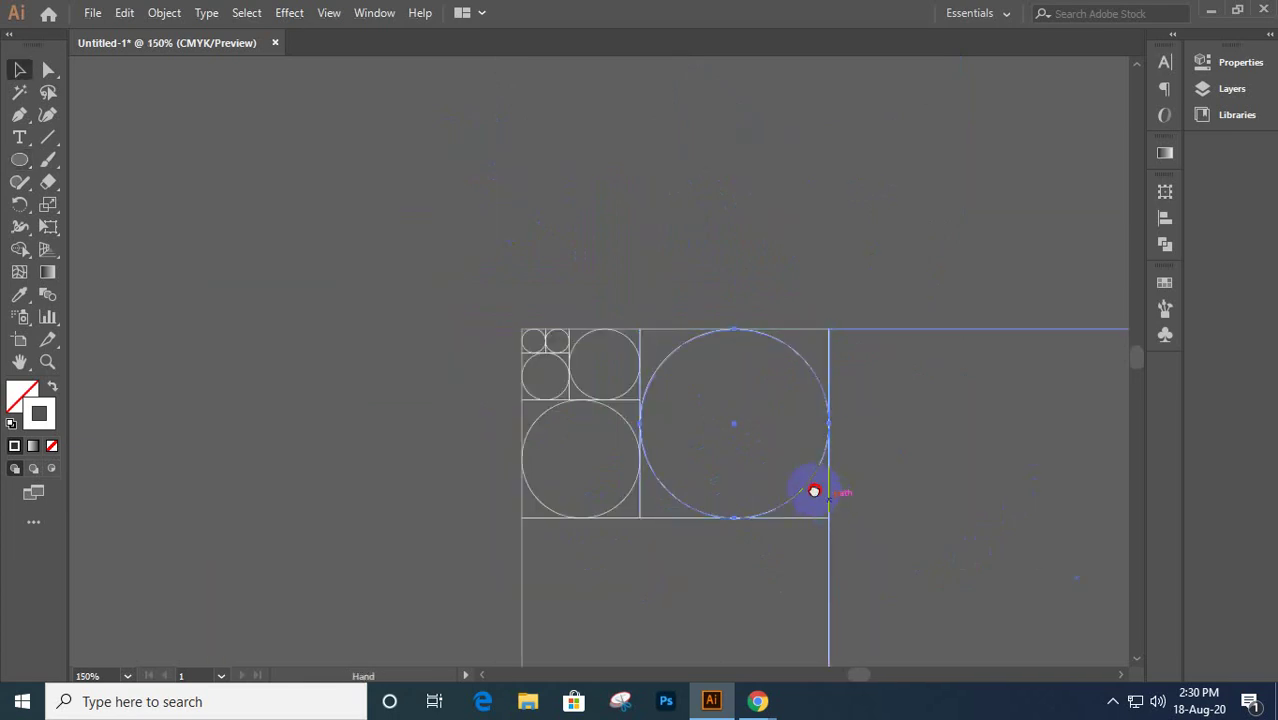
drag(813, 491, 544, 193)
drag(826, 609, 238, 292)
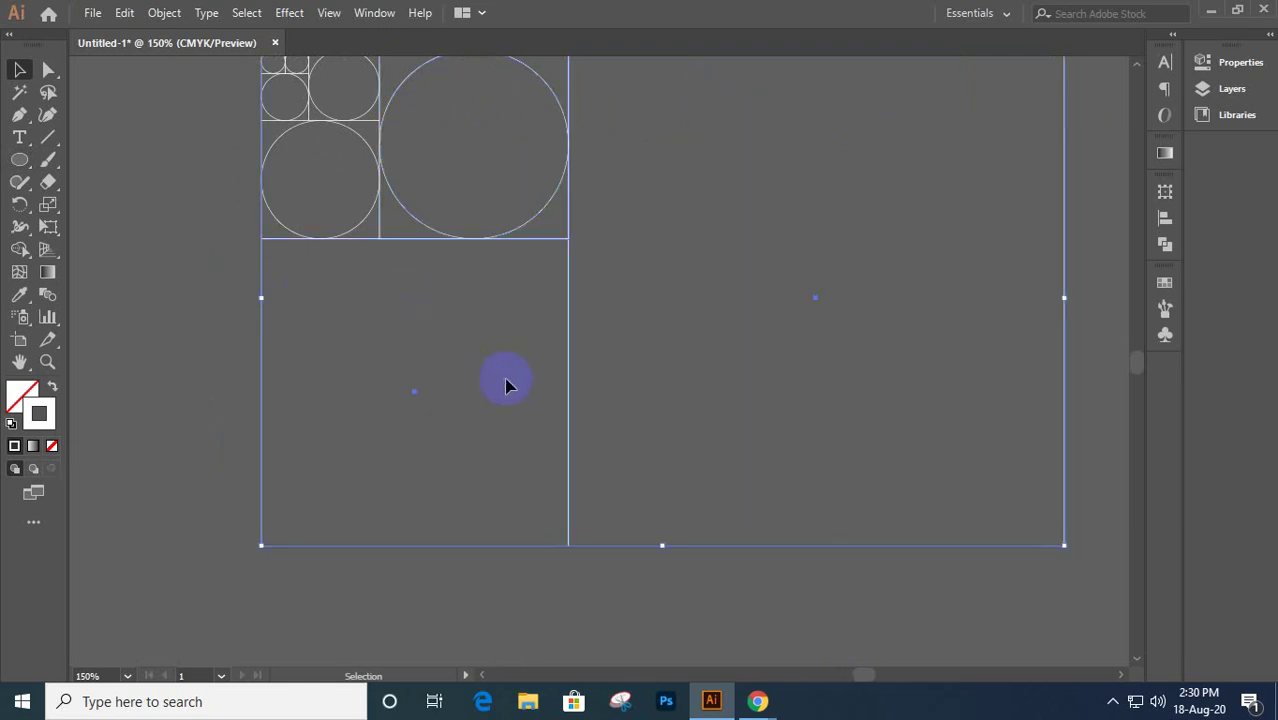
key(Delete)
- Delete the squares enclosing the two largest circles and the circle directly beneath the two smallest ones
scroll(506, 385, up, 3)
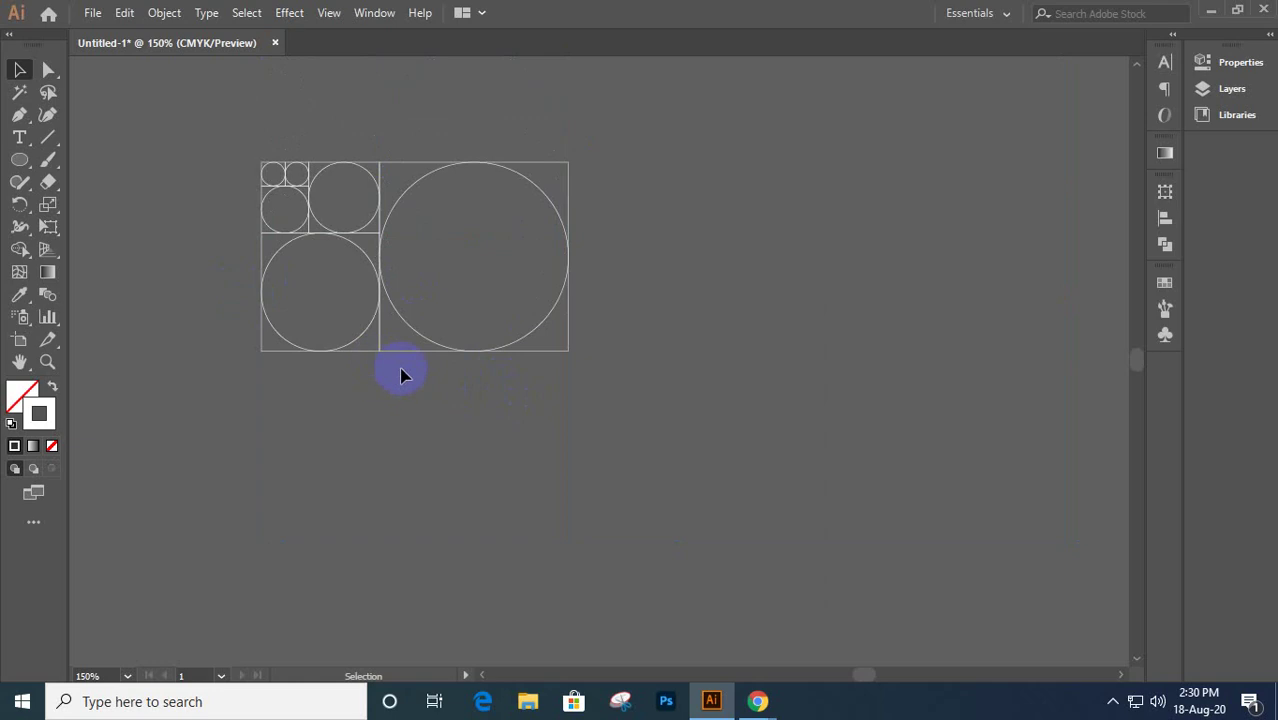
click(369, 350)
click(367, 352)
click(373, 352)
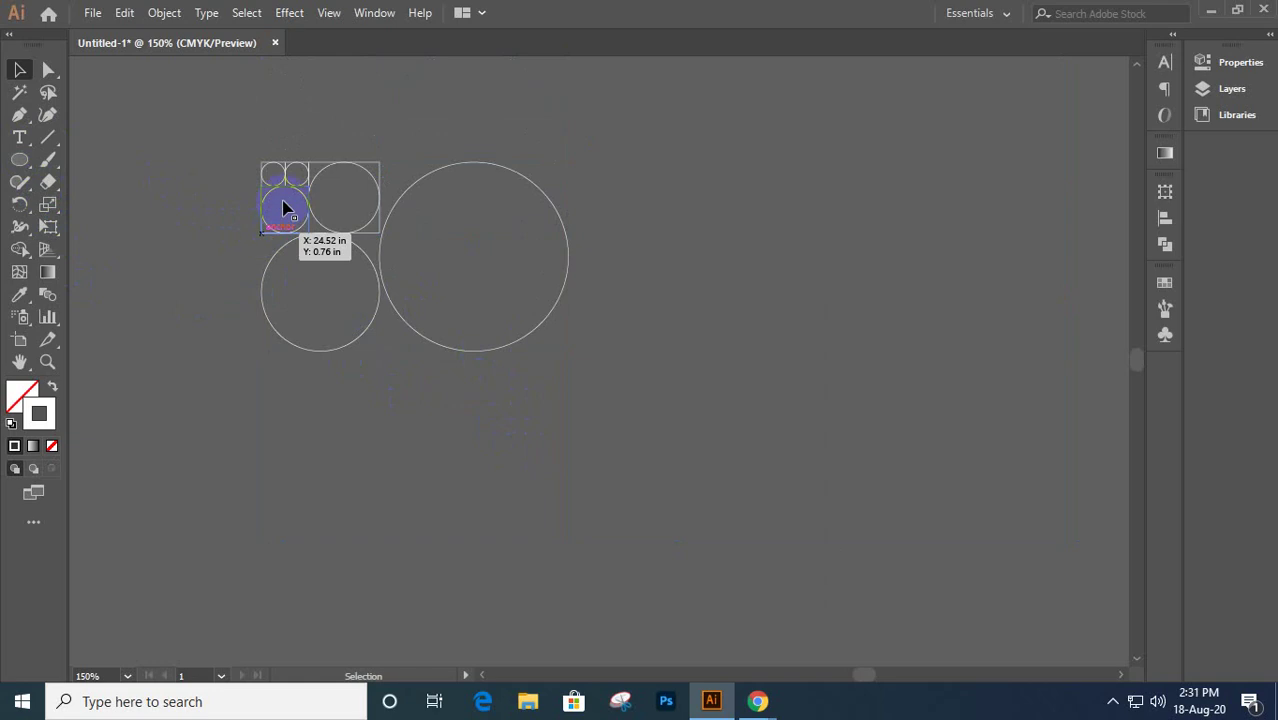
click(284, 208)
click(370, 134)
- Delete the remaining three squares around the two smallest circles and the circle to their right
click(315, 172)
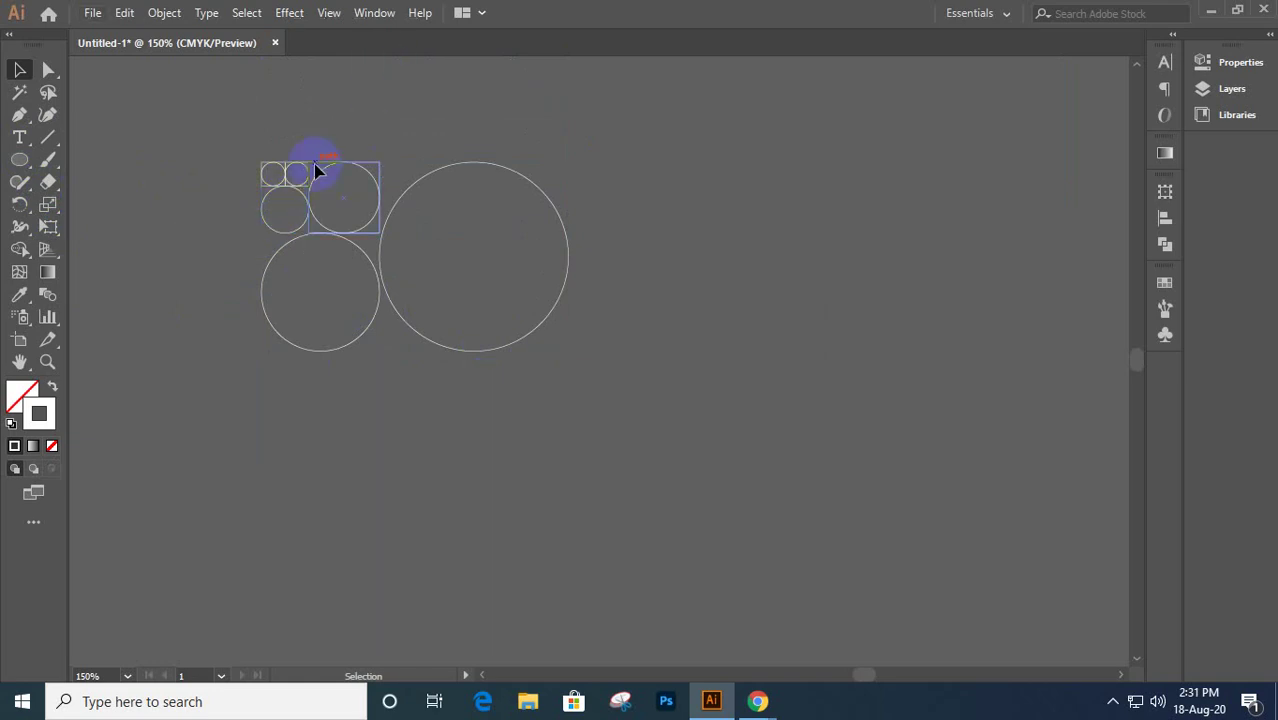
scroll(310, 165, up, 4)
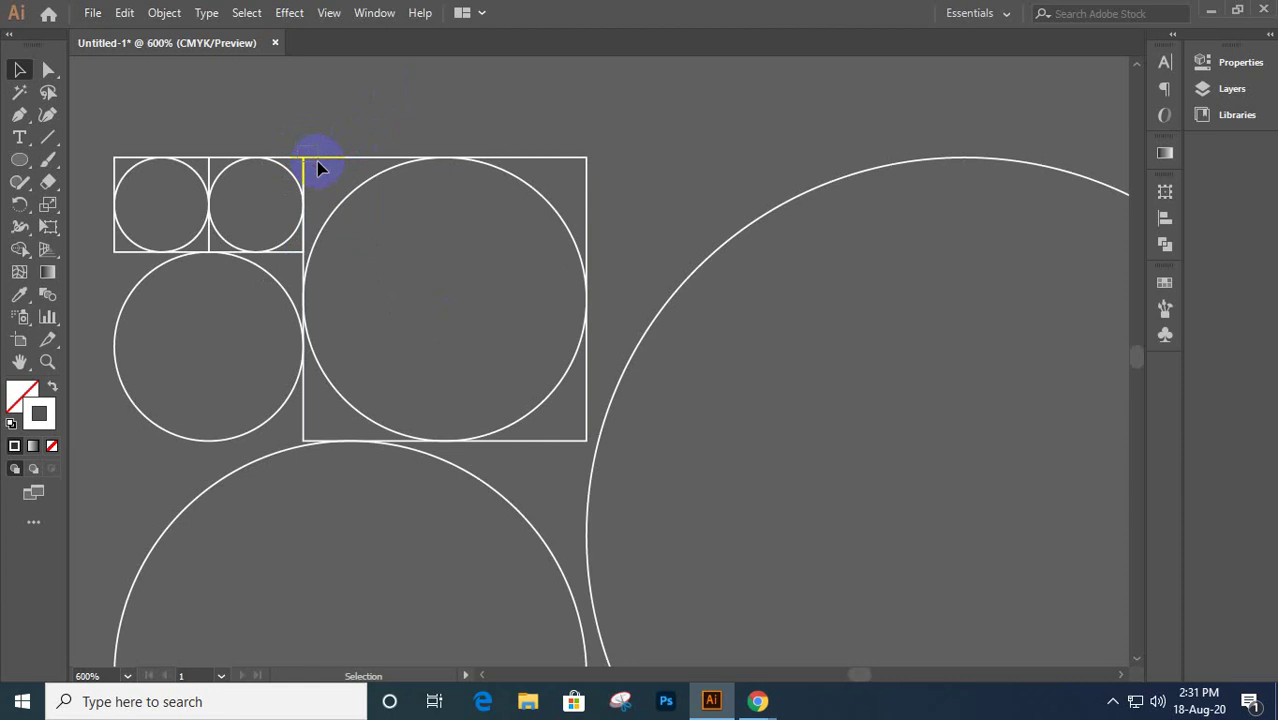
drag(317, 161, 195, 145)
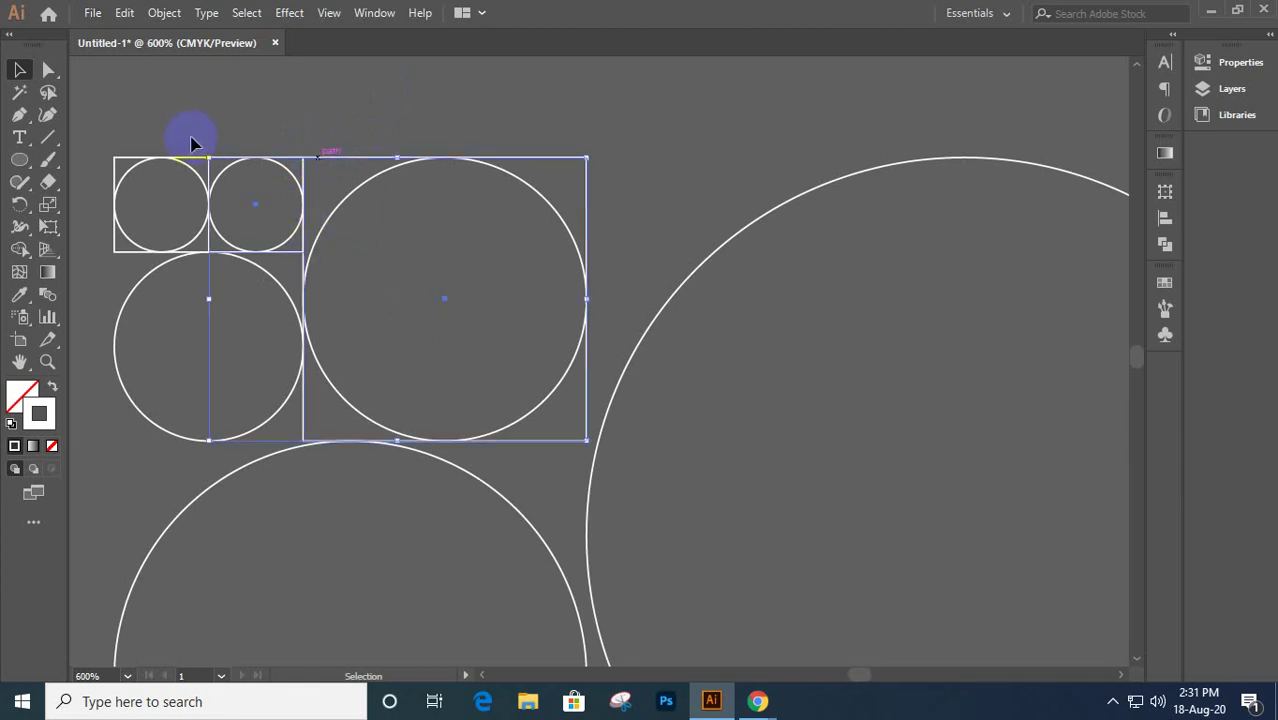
click(121, 160)
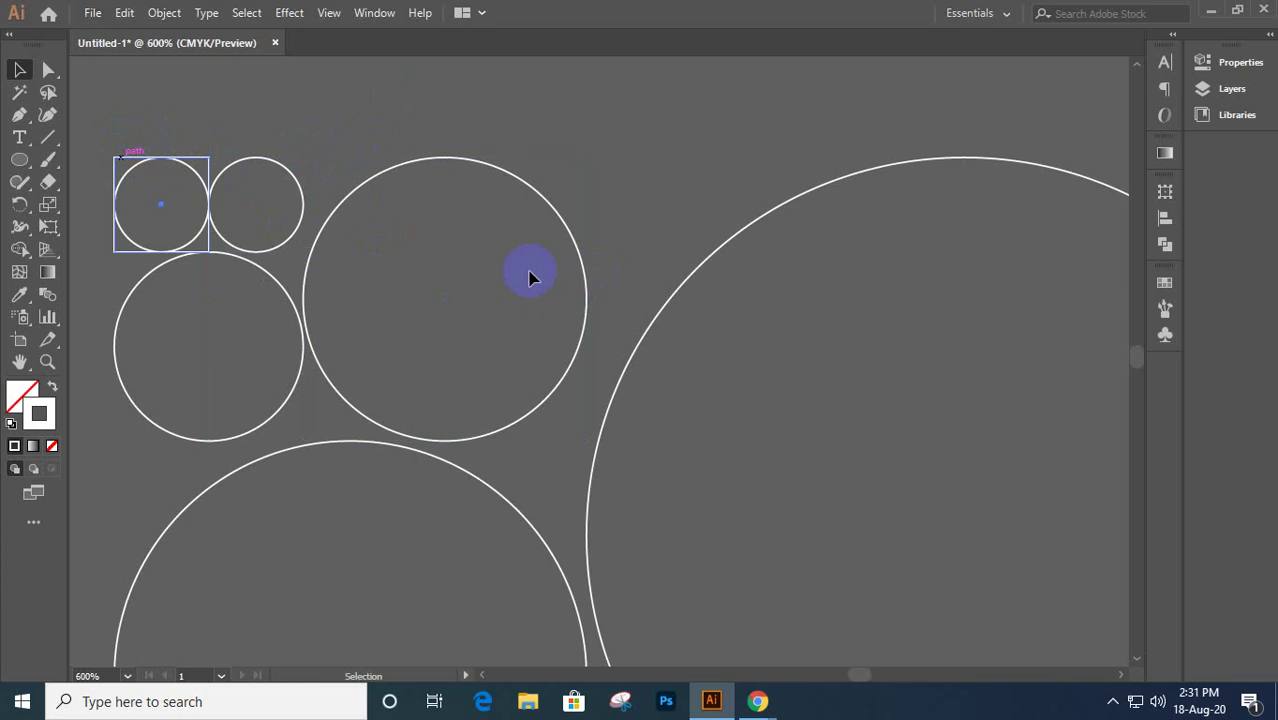
click(859, 165)
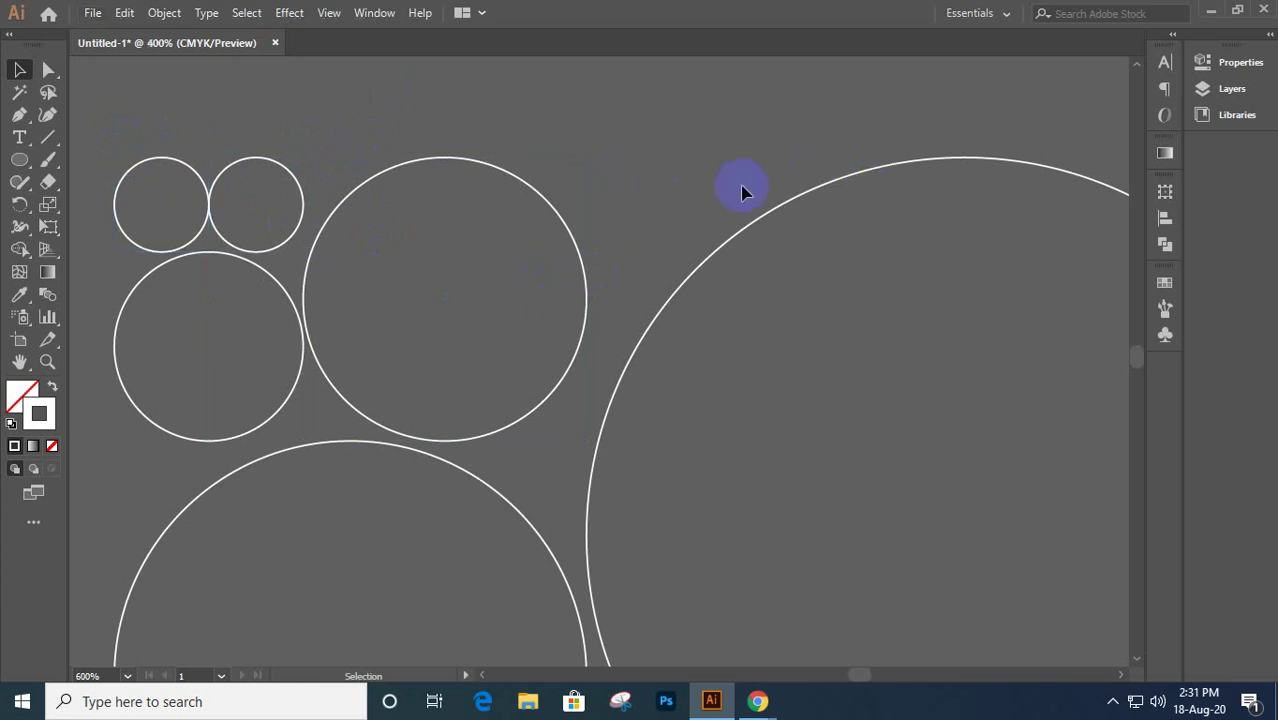
- Align all the circles by their horizontal and vertical centers so they form one concentric set
key(ctrl+minus)
key(ctrl+minus)
key(ctrl+minus)
drag(517, 150, 885, 467)
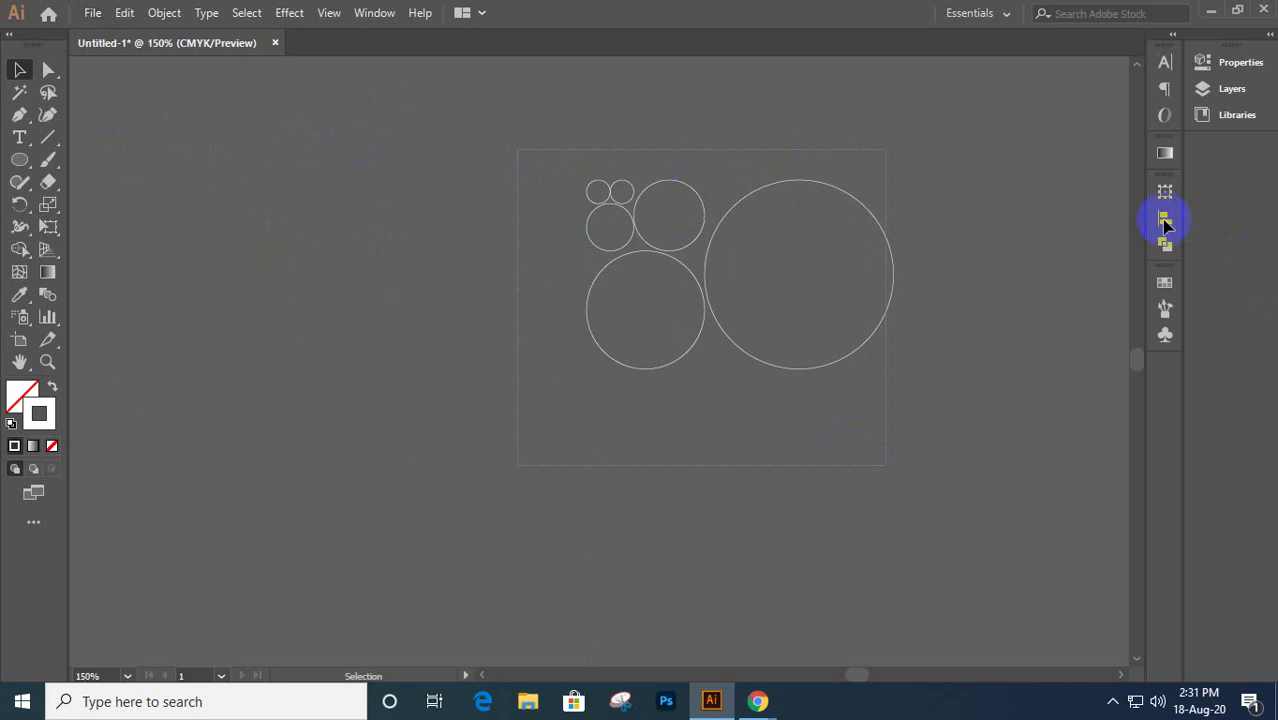
click(1165, 228)
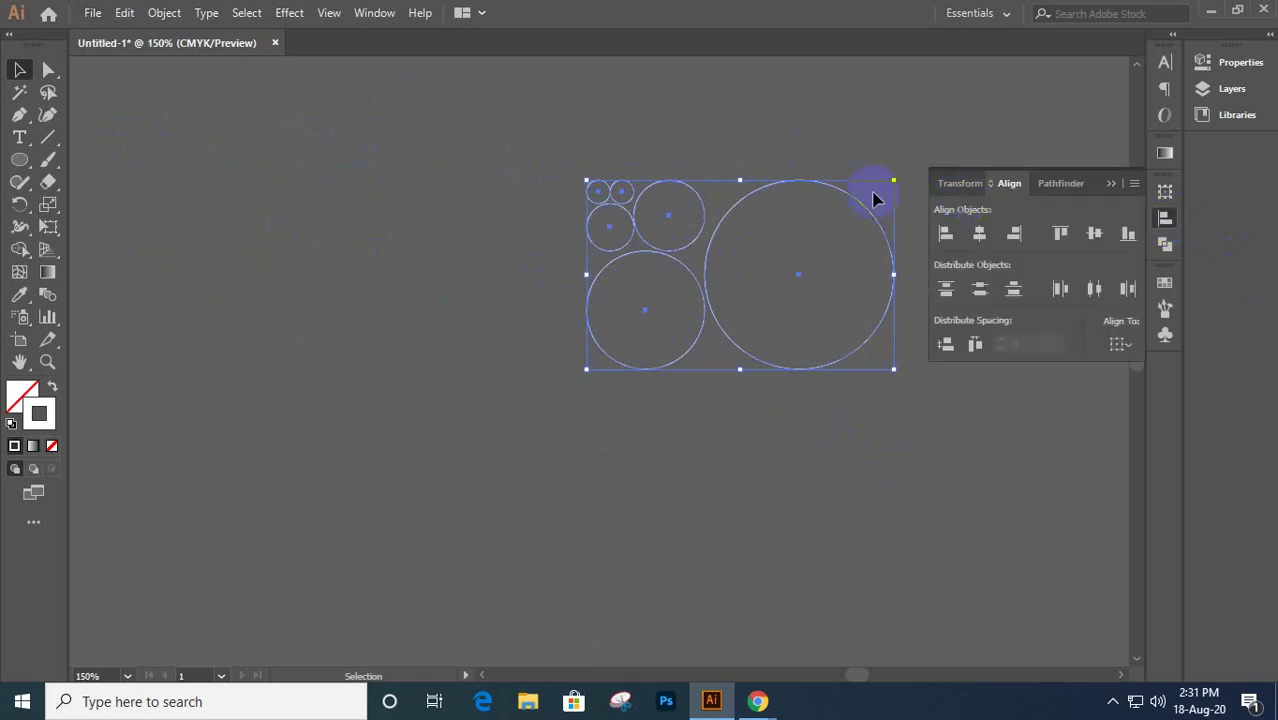
click(980, 234)
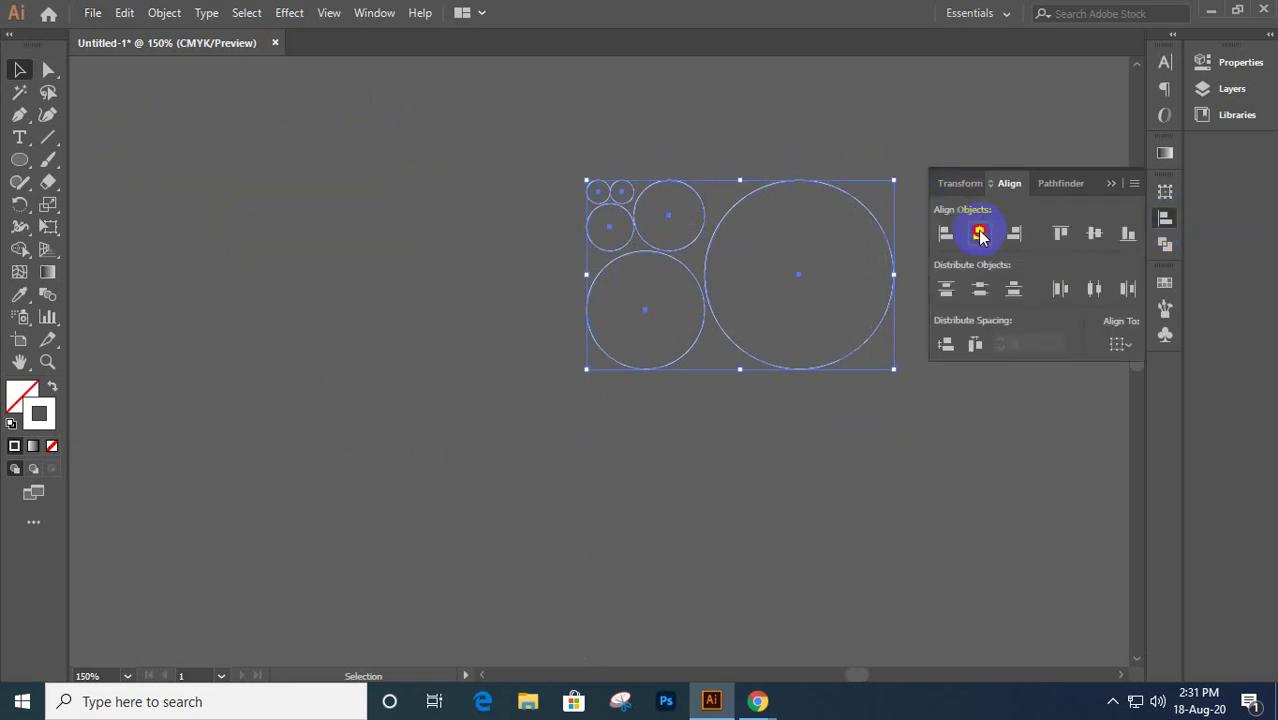
click(1096, 236)
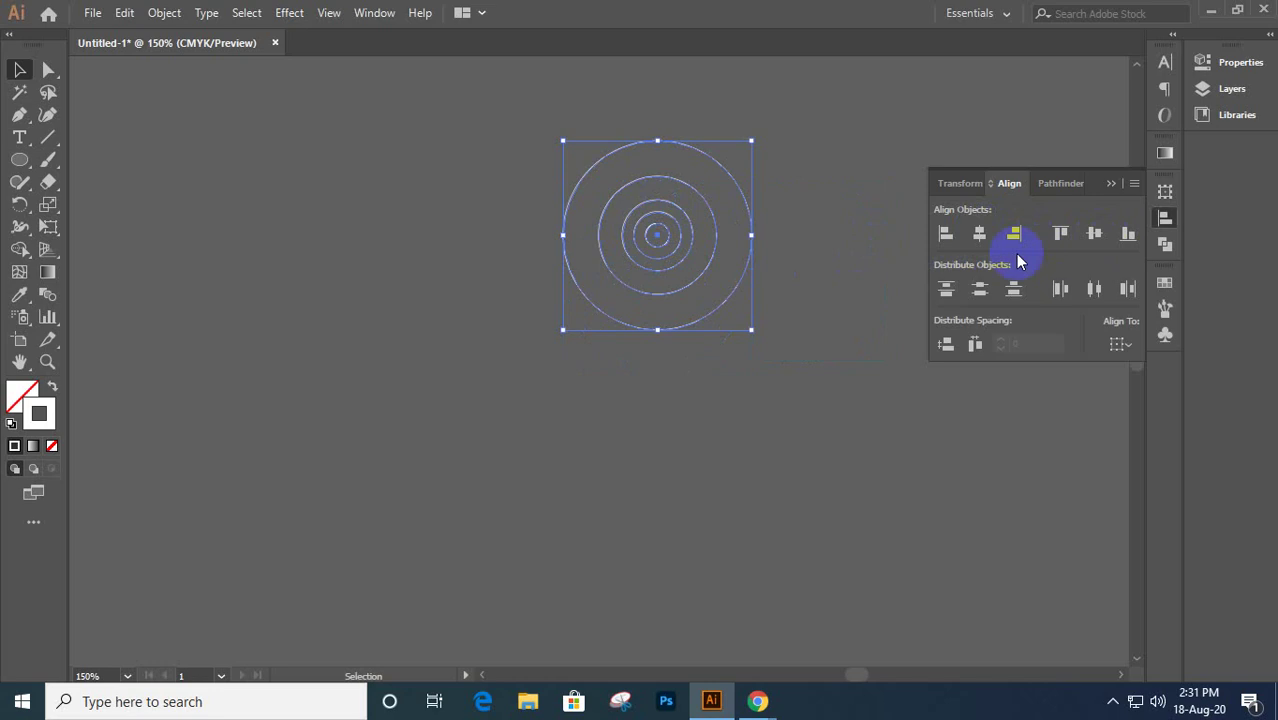
click(1112, 183)
- Move the concentric circle set down and to the left, leaving free canvas space beside it
drag(743, 191, 402, 337)
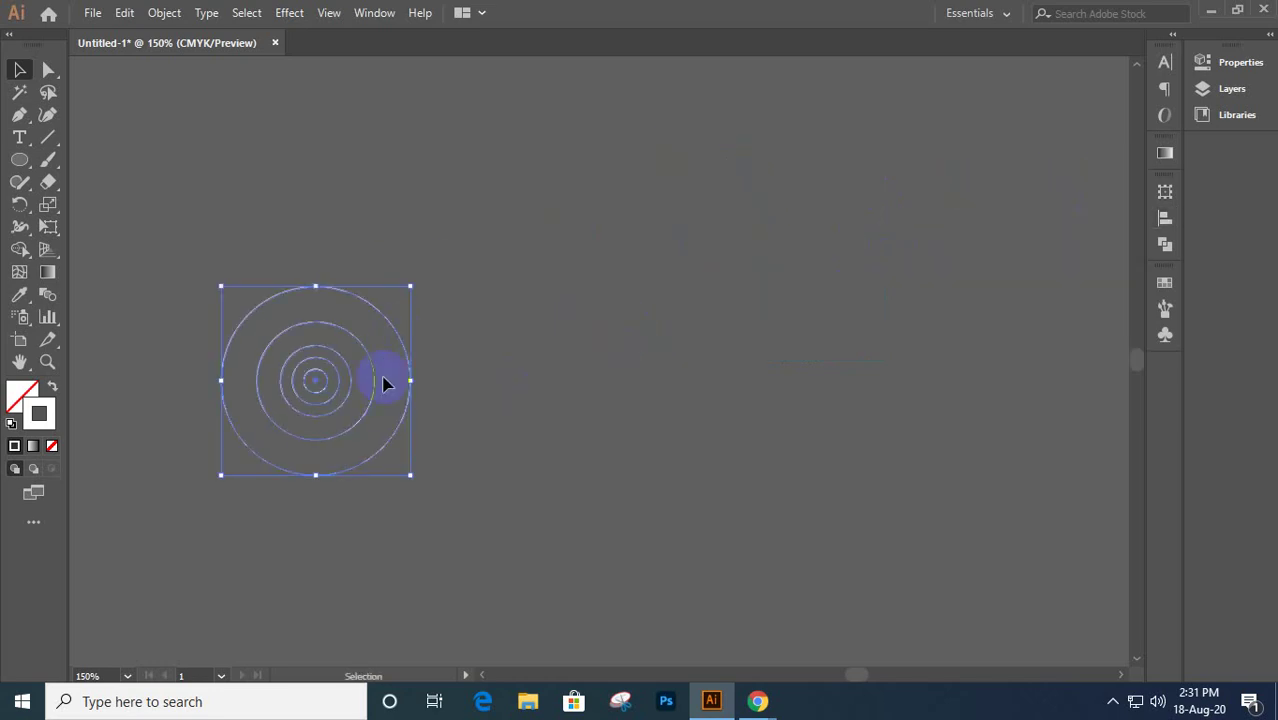
click(316, 393)
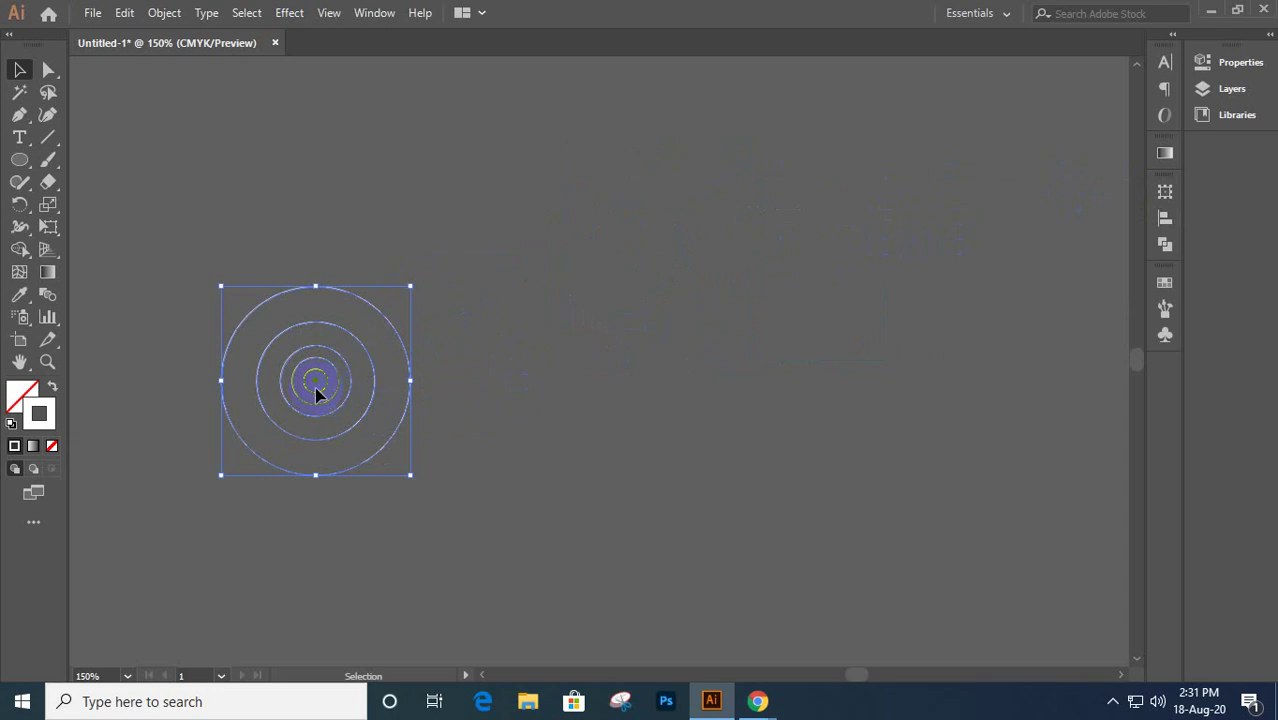
click(265, 419)
scroll(308, 380, up, 4)
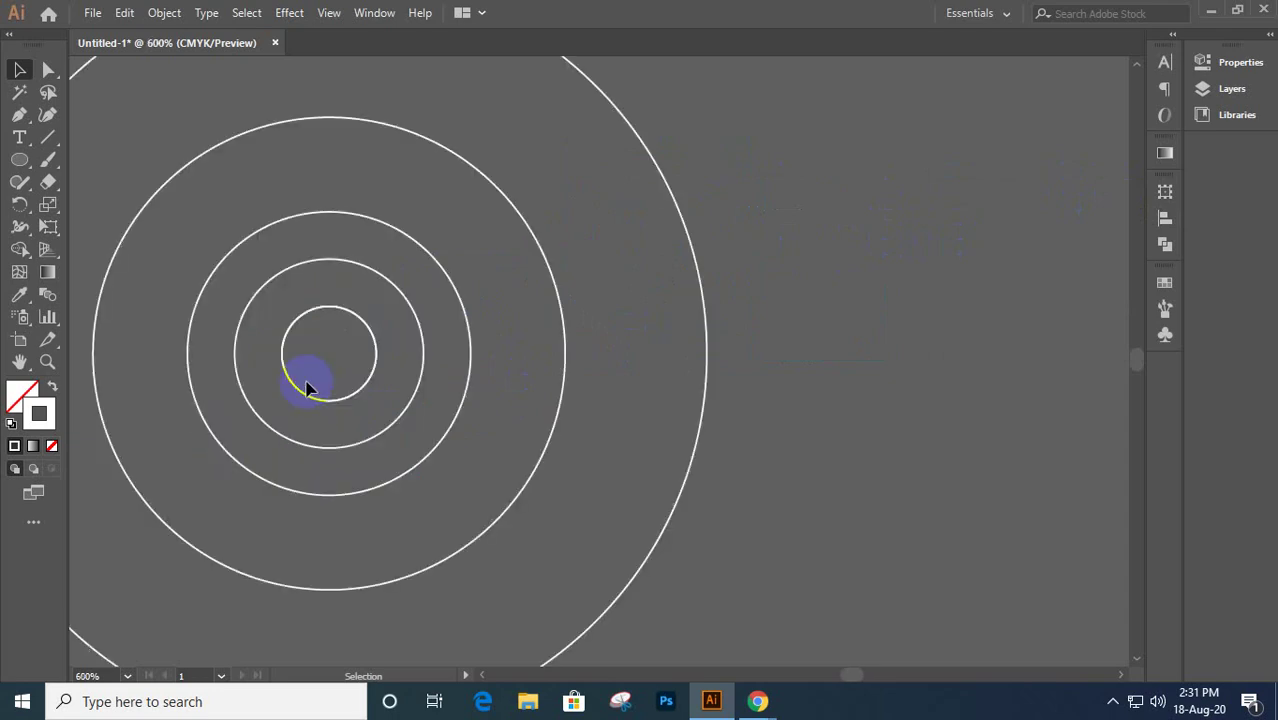
click(368, 332)
click(533, 331)
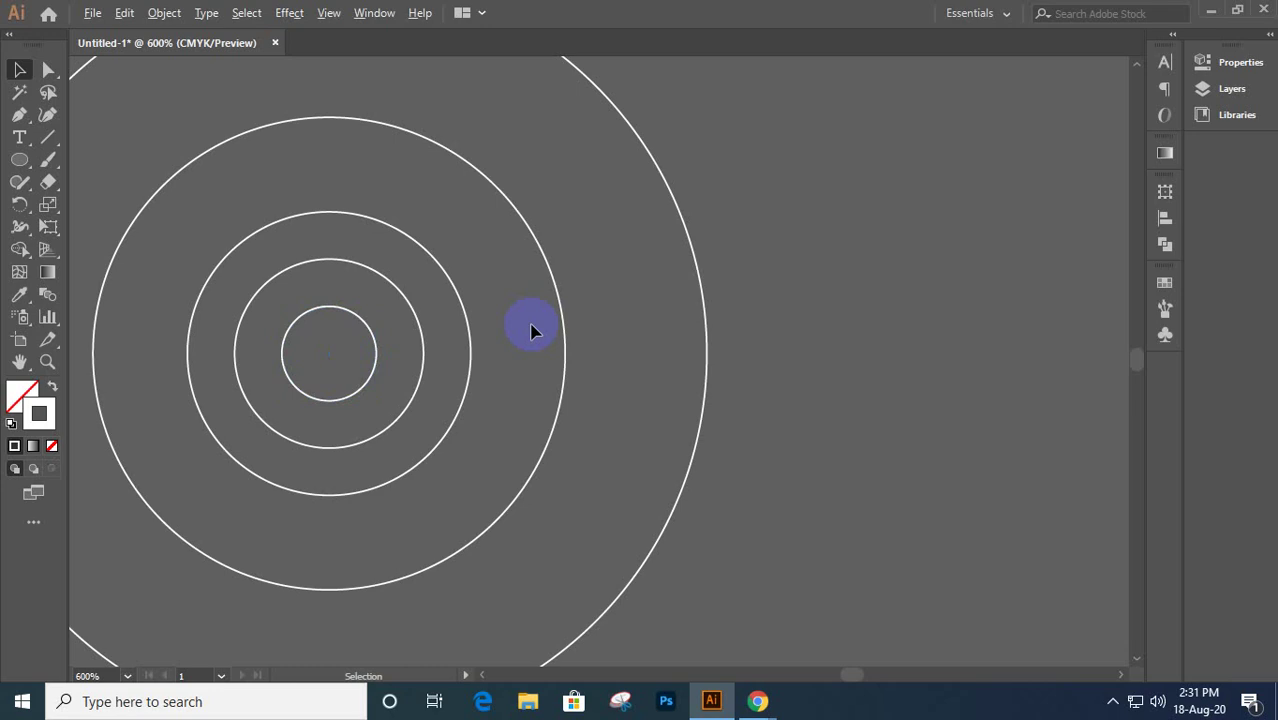
scroll(533, 331, down, 3)
drag(760, 357, 670, 377)
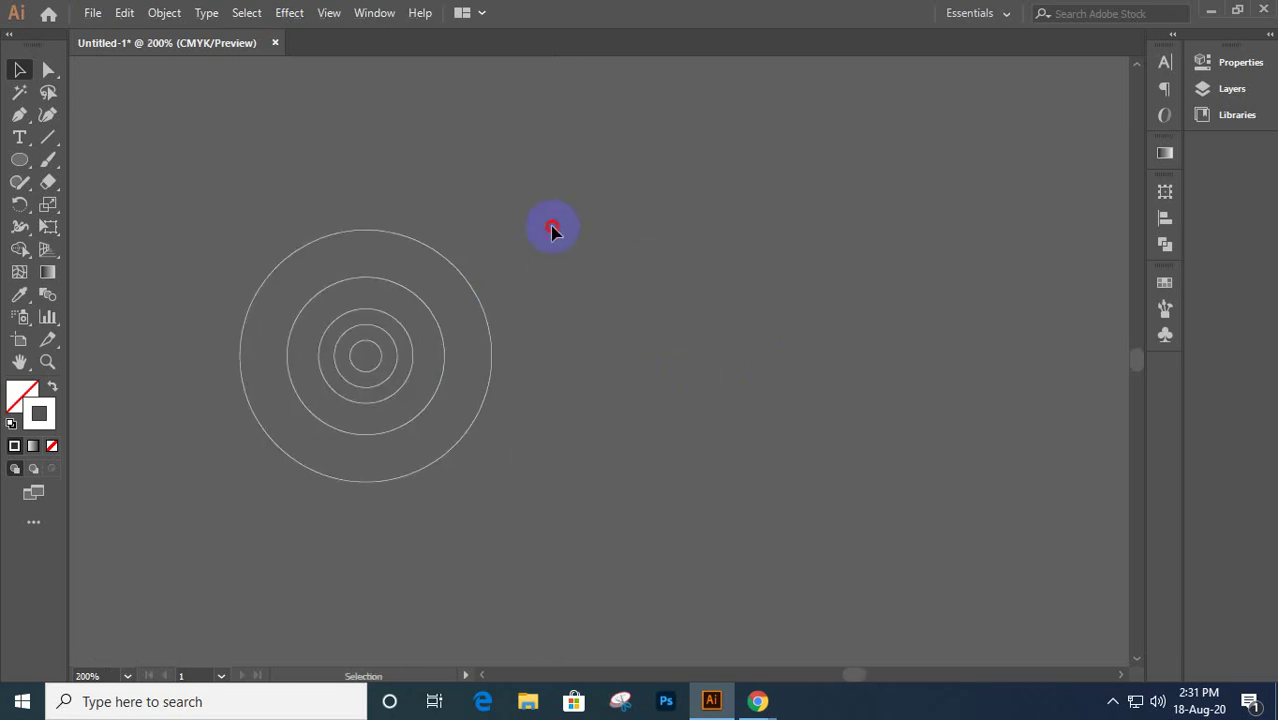
drag(553, 228, 304, 517)
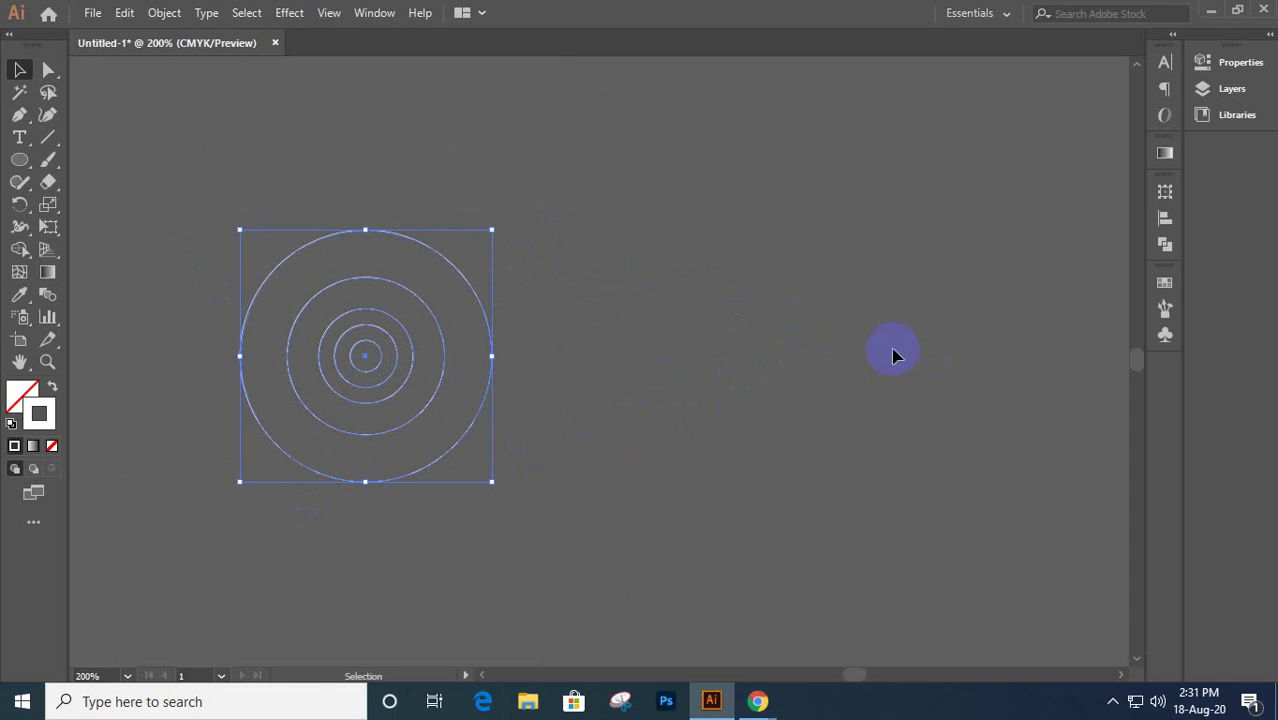
- Sketch a freehand apple outline with a bite and a separate leaf to the right of the circles using the Paintbrush
click(48, 160)
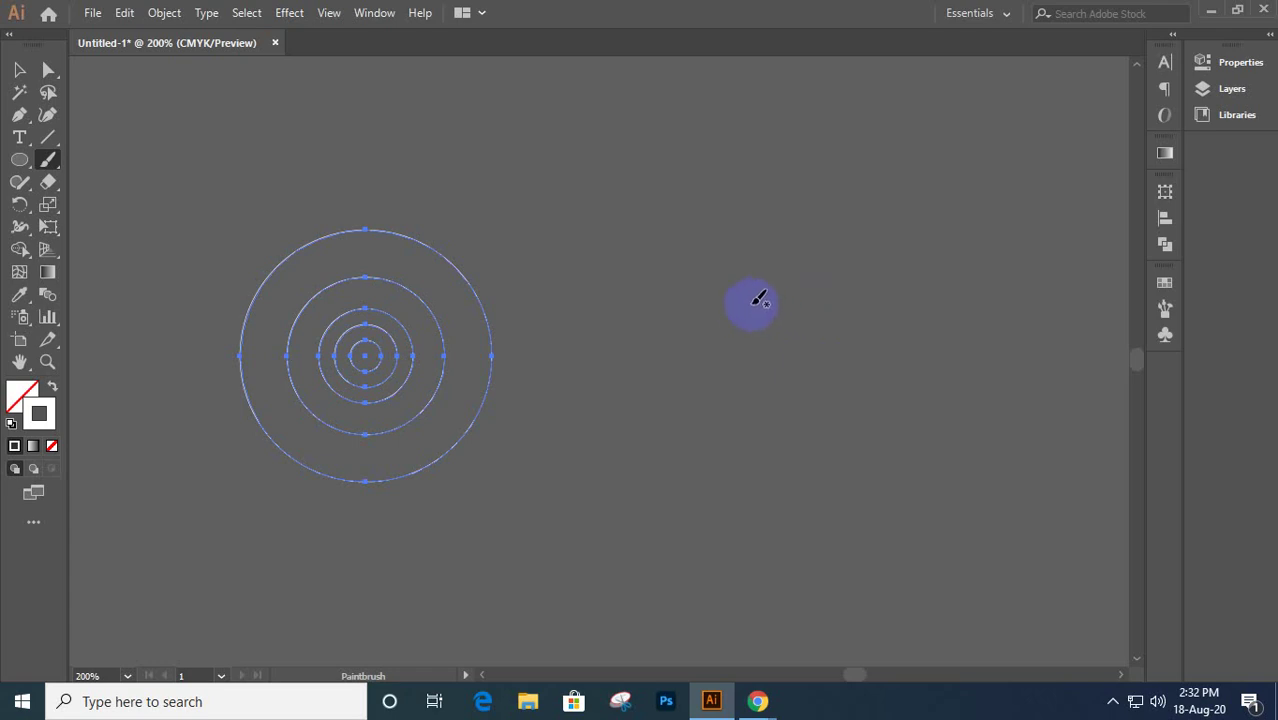
mouse_move(752, 302)
mouse_down()
mouse_move(787, 280)
mouse_move(839, 289)
mouse_move(845, 347)
mouse_move(809, 376)
mouse_move(803, 401)
mouse_move(853, 460)
mouse_move(830, 497)
mouse_move(771, 515)
mouse_move(734, 494)
mouse_move(673, 512)
mouse_move(632, 465)
mouse_move(629, 356)
mouse_move(682, 295)
mouse_move(757, 304)
mouse_move(740, 272)
mouse_move(752, 240)
mouse_move(780, 222)
mouse_move(742, 272)
mouse_up()
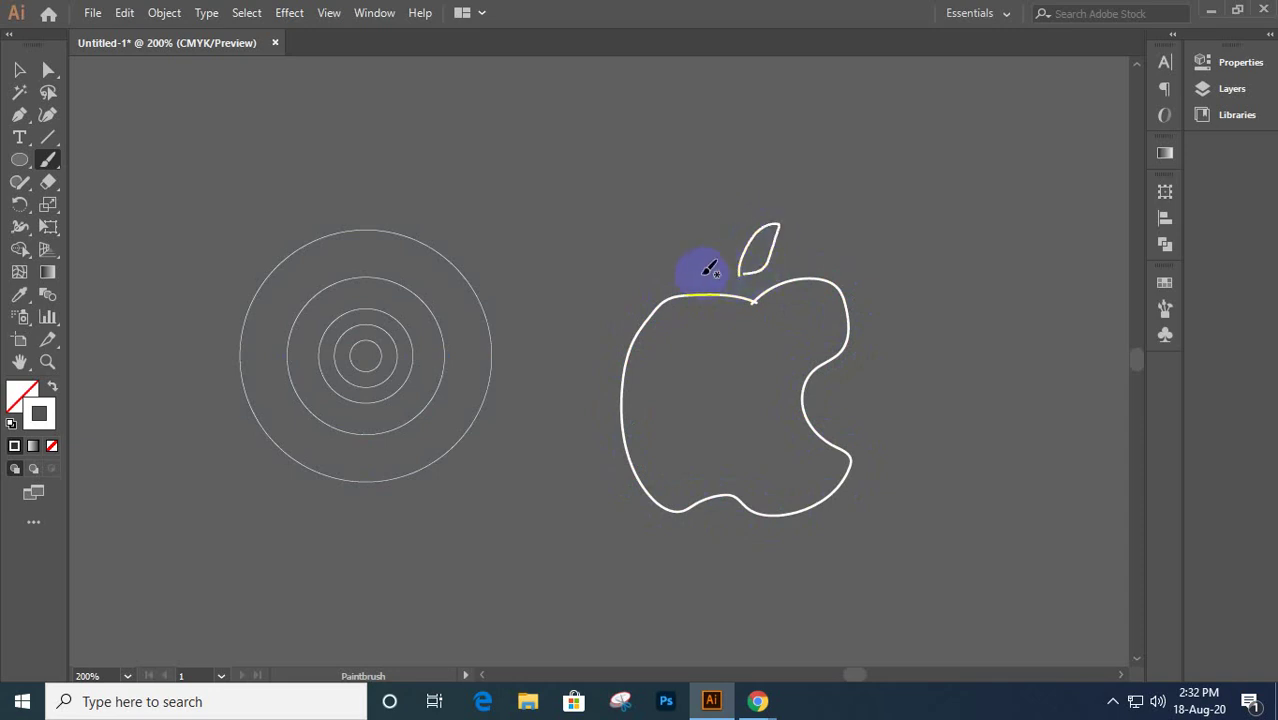
click(20, 68)
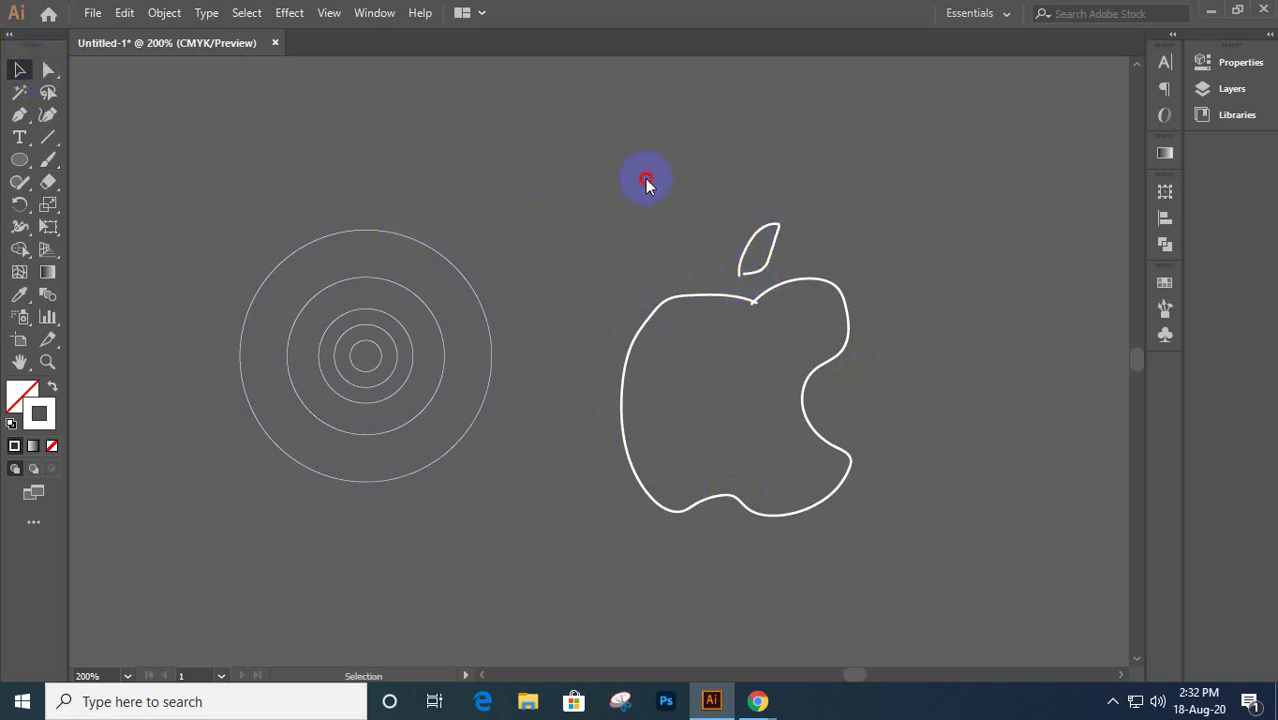
- Scale the apple sketch and its leaf down proportionally to less than half their drawn size
drag(646, 183, 852, 520)
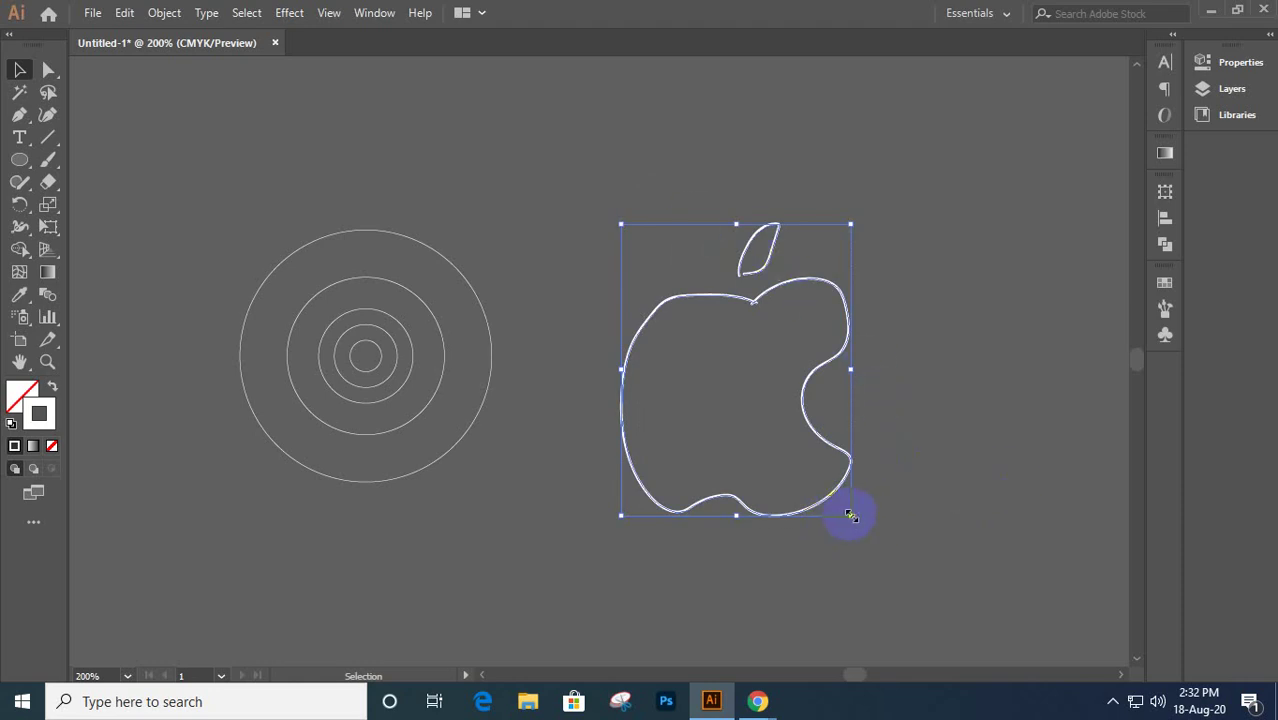
drag(851, 516, 816, 455)
key(ctrl)
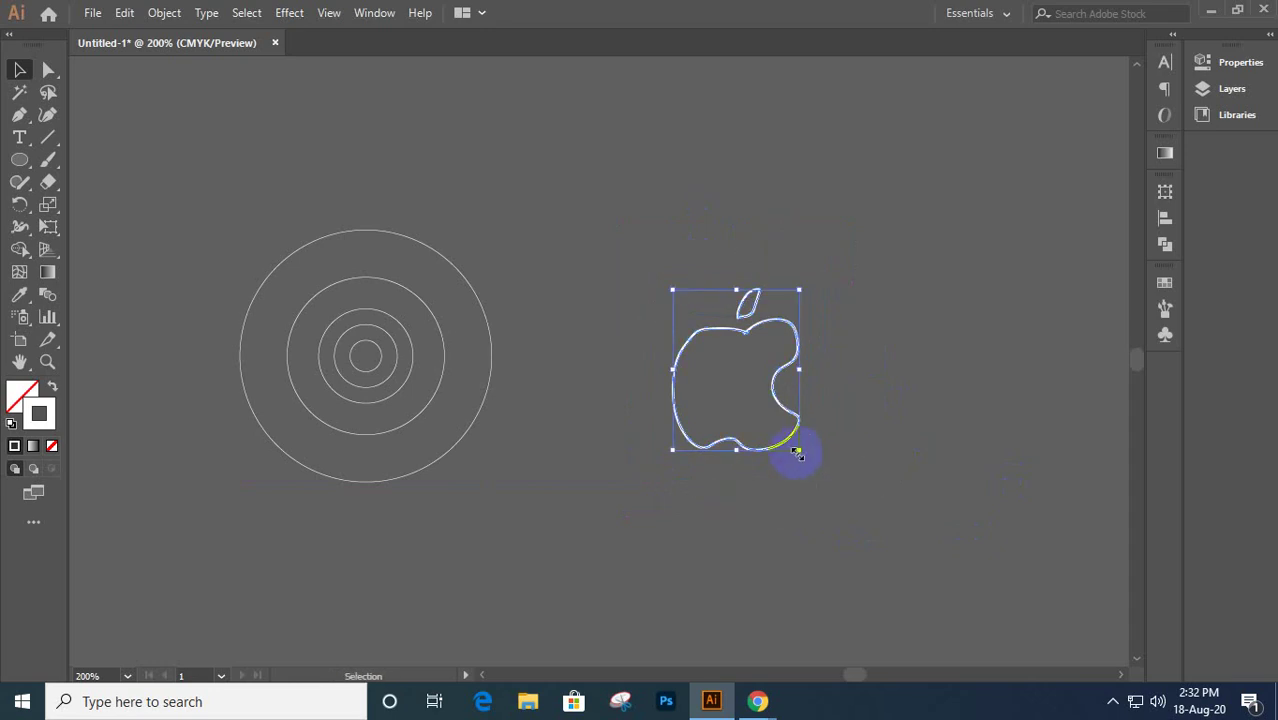
drag(797, 452, 790, 440)
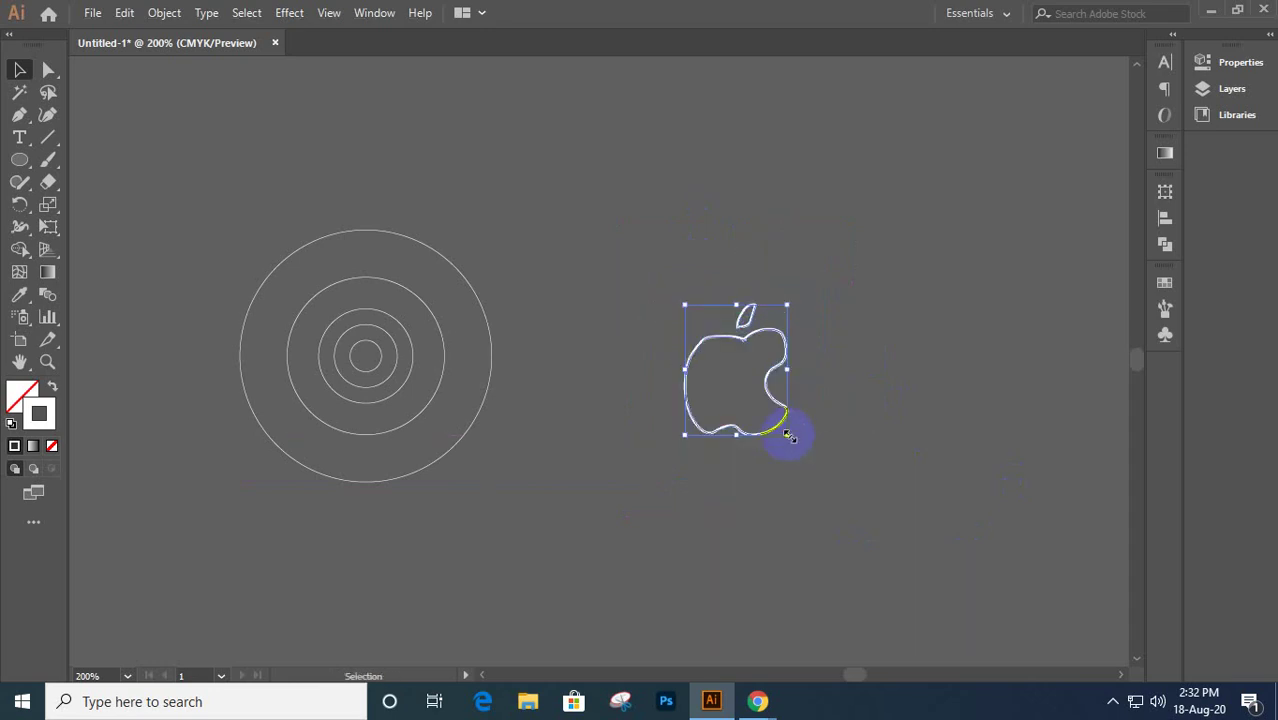
key(ctrl)
click(720, 362)
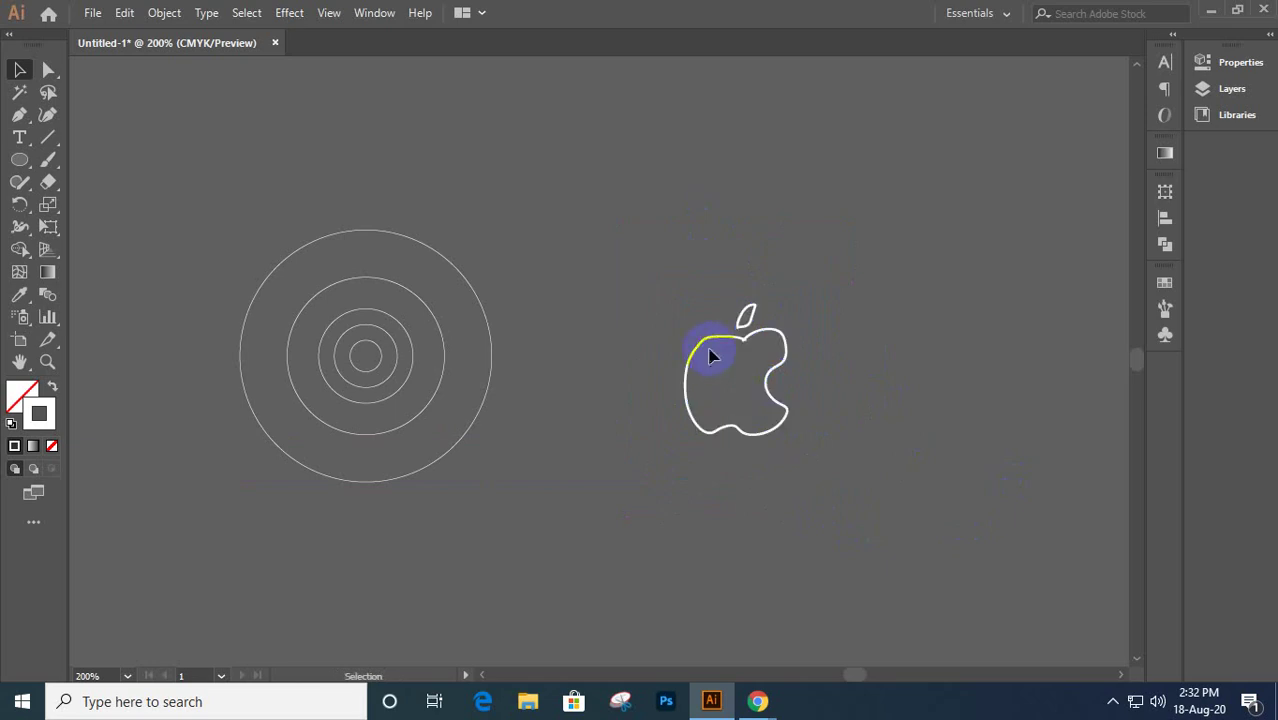
drag(625, 229, 839, 520)
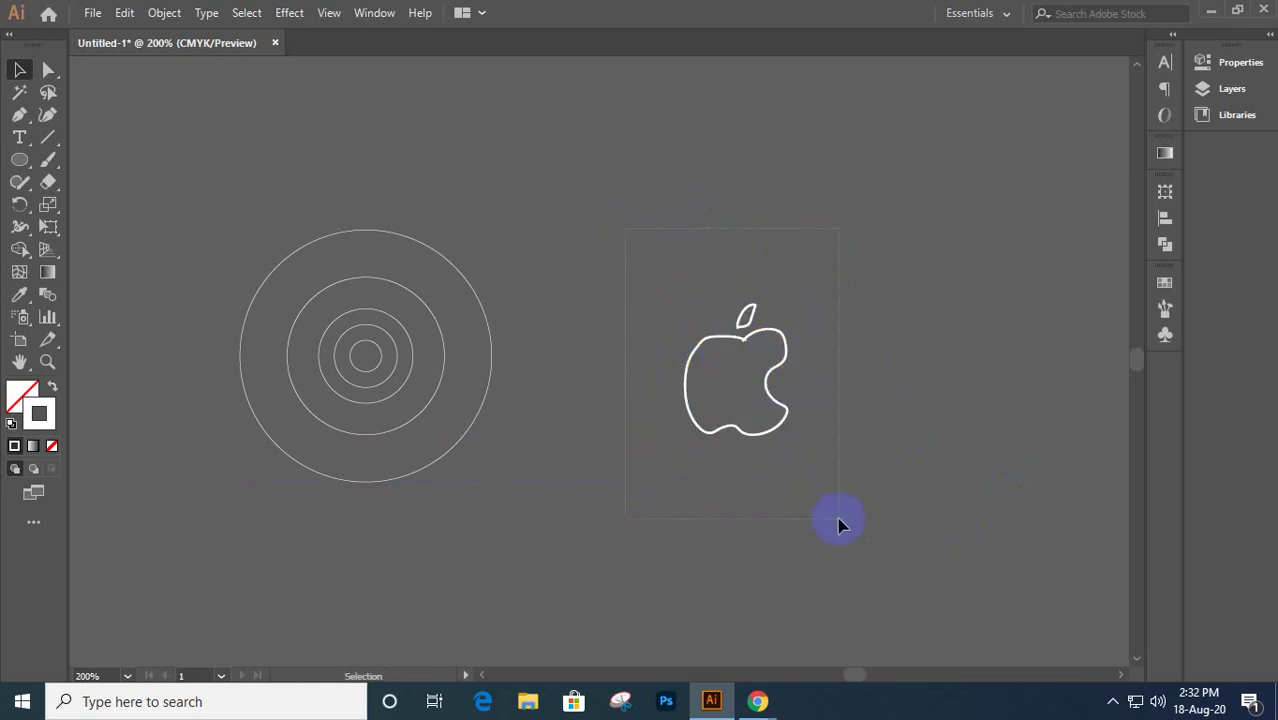
drag(310, 177, 483, 524)
click(371, 345)
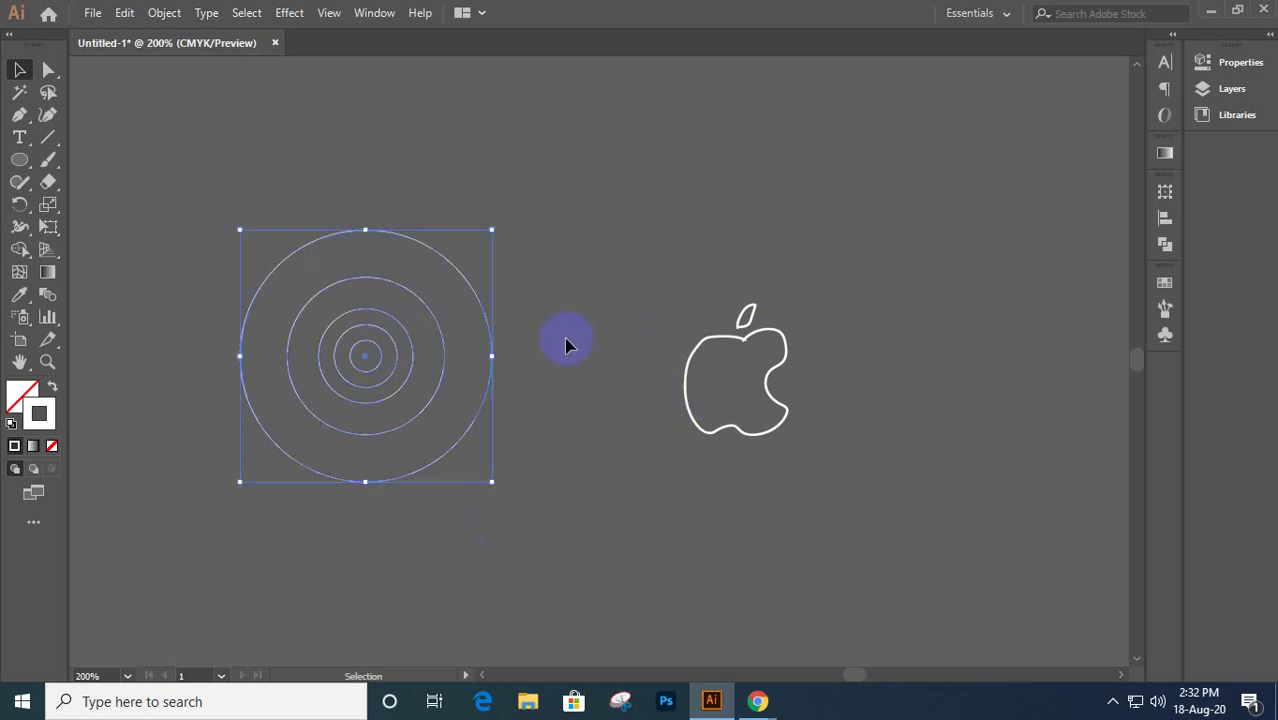
click(566, 373)
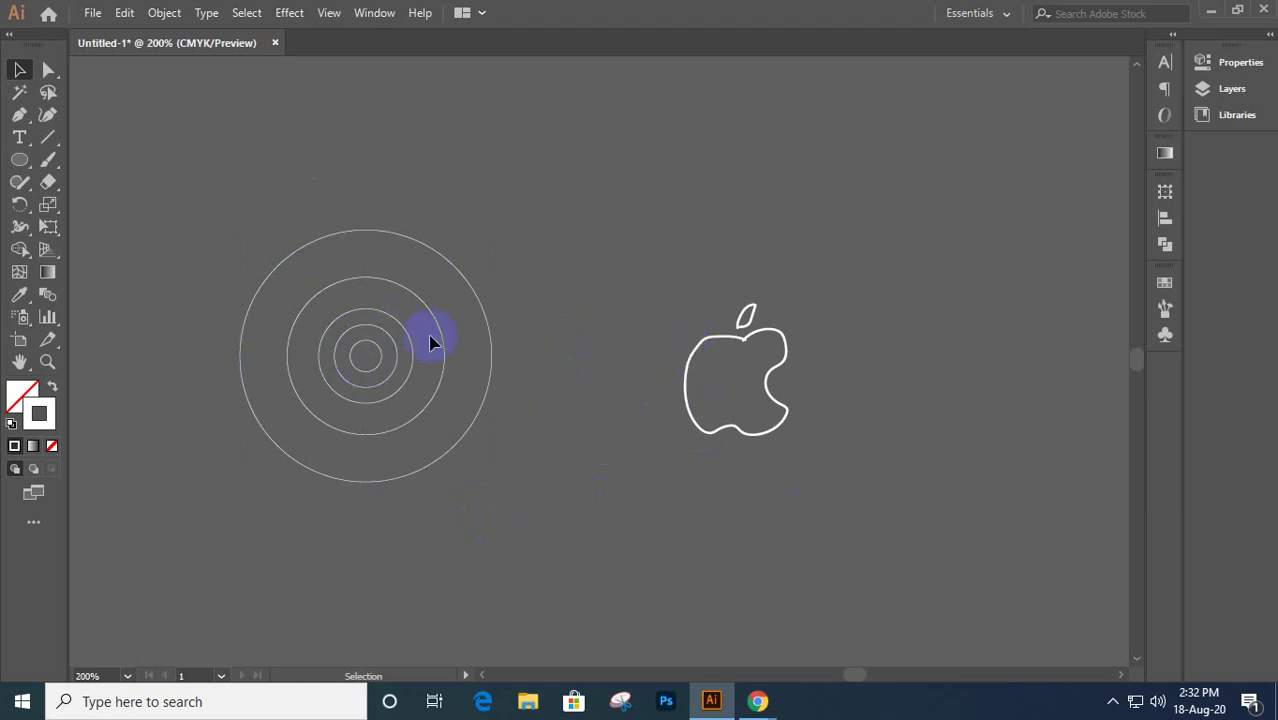
- Copy the largest guide circle out of the concentric set to the empty area right of the apple sketch
click(341, 289)
scroll(476, 399, right, 3)
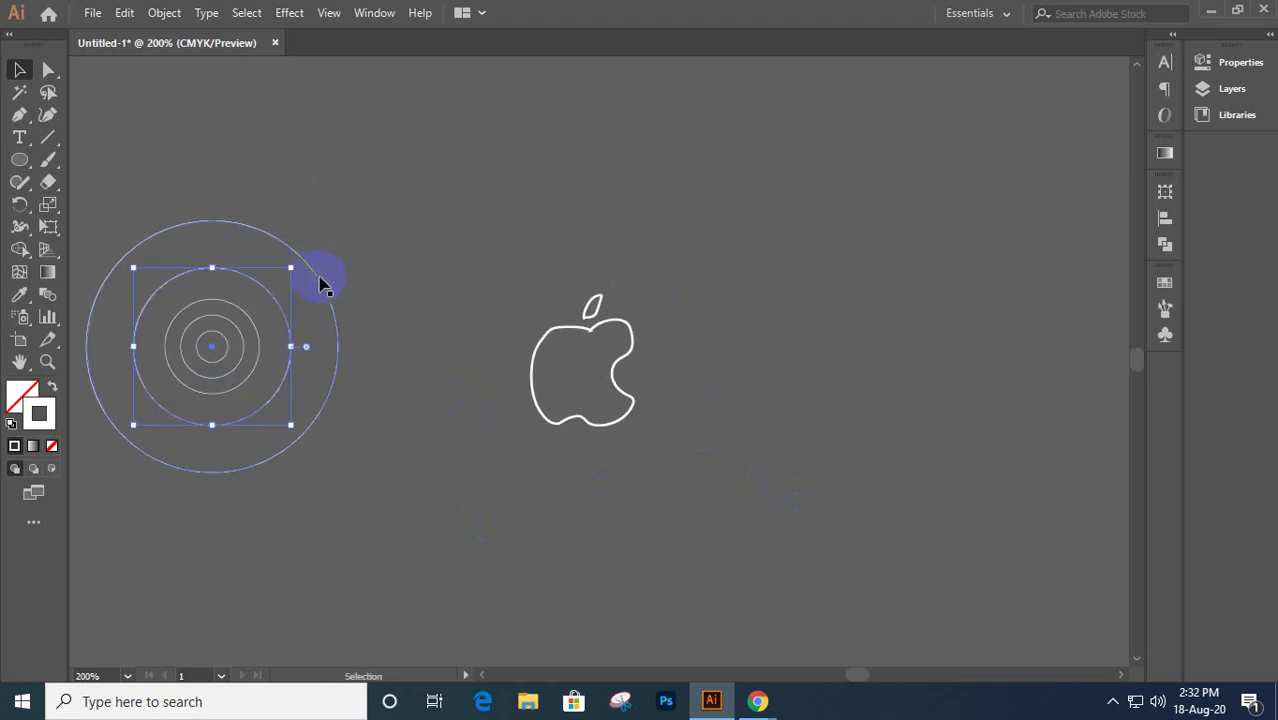
click(322, 284)
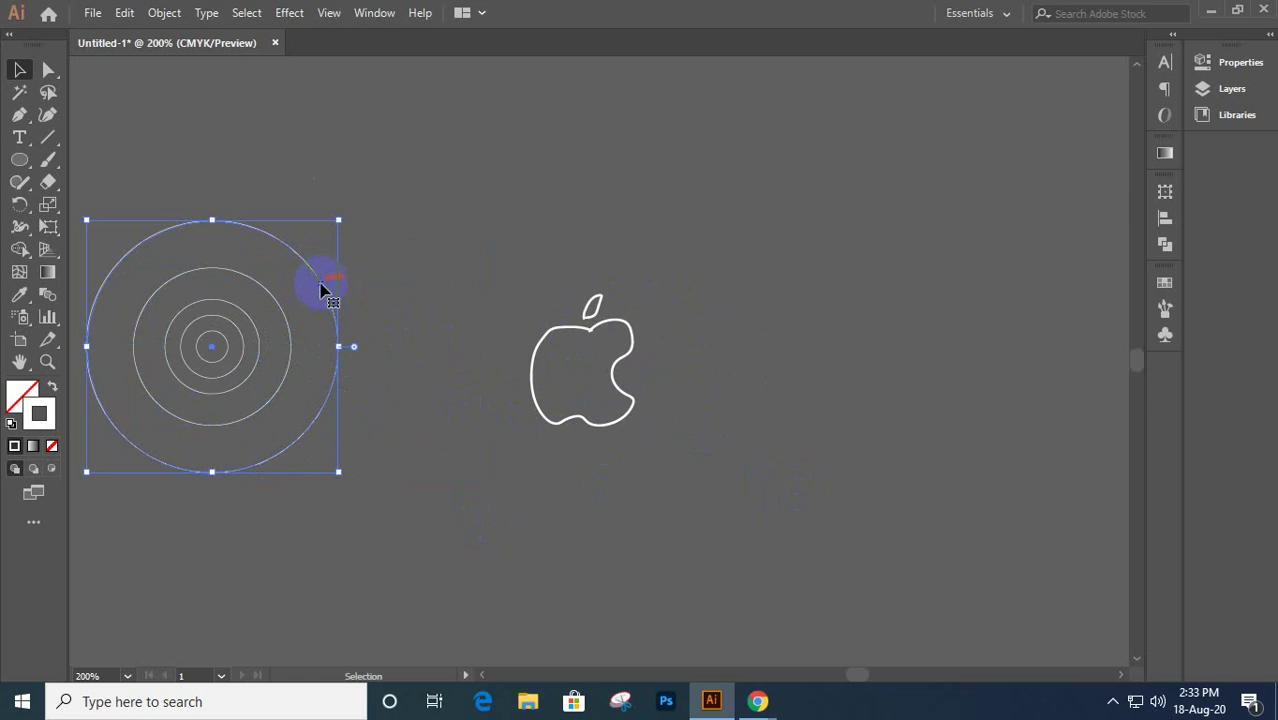
drag(322, 290, 968, 319)
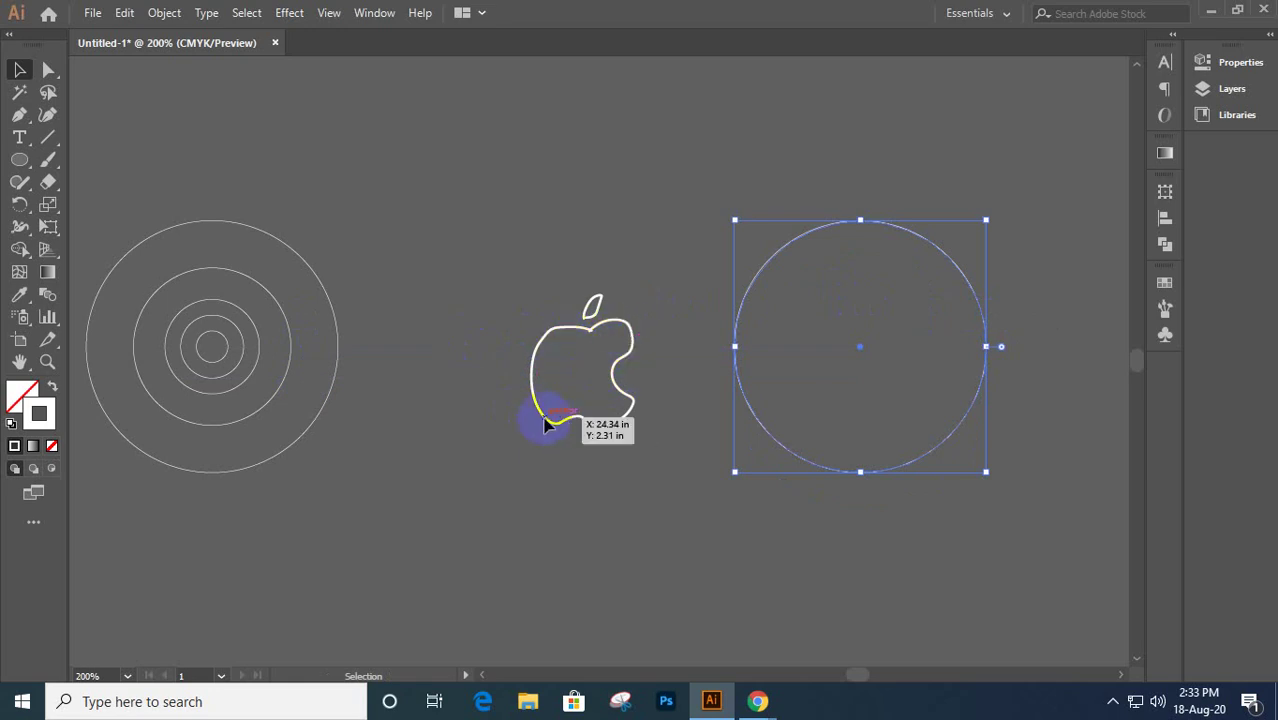
- Place copies of the second-smallest guide circle across the bottom and top edges of the copied large circle
click(217, 316)
drag(217, 316, 885, 508)
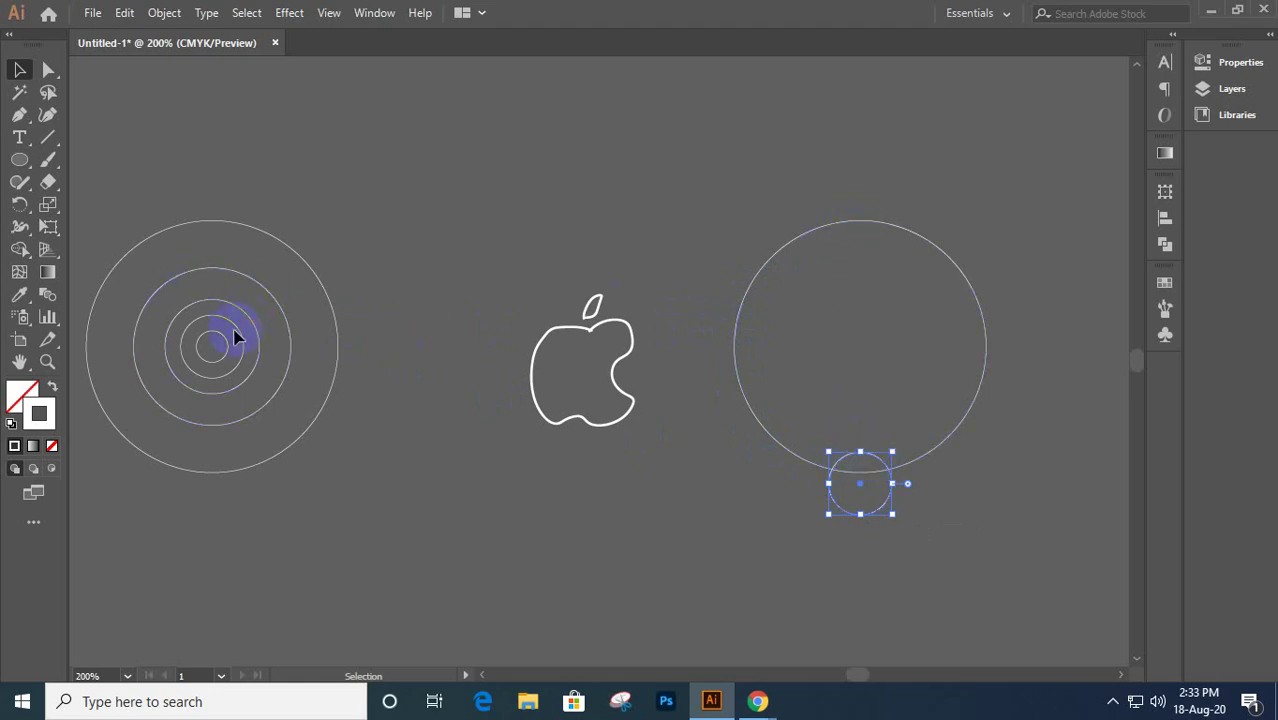
drag(845, 463, 845, 219)
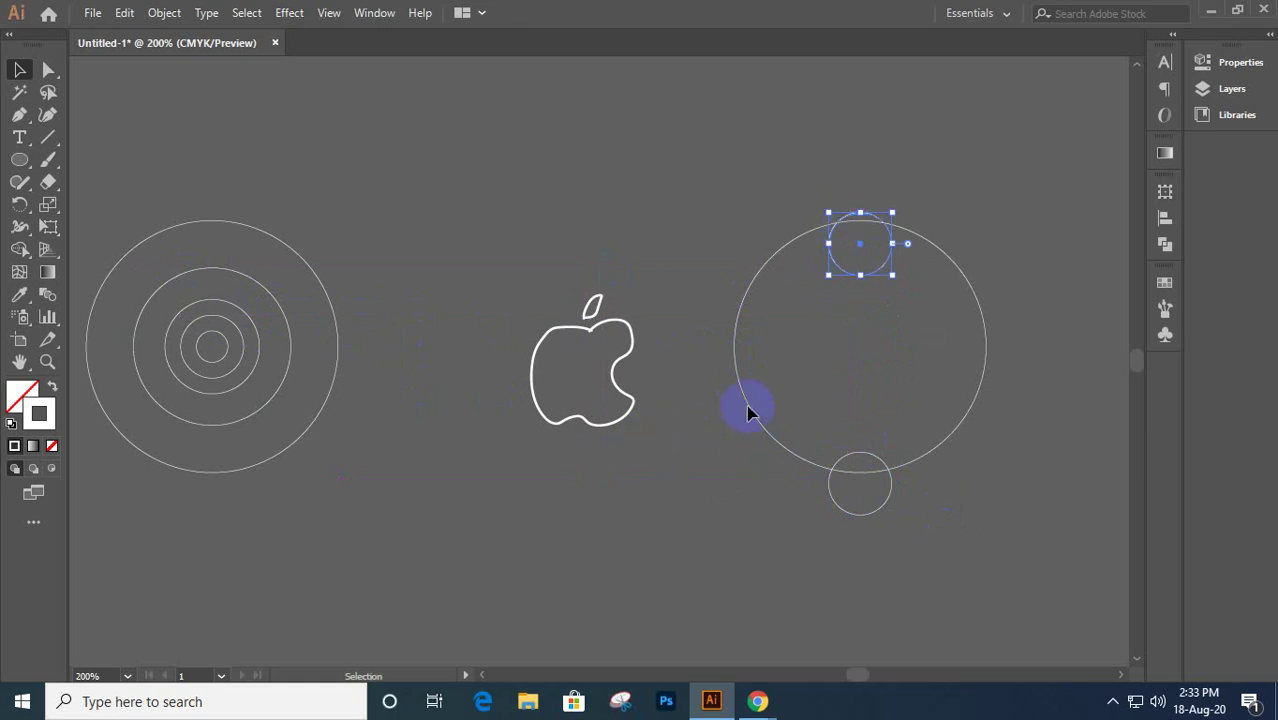
- Align the copied large circle and its two small circles by their horizontal centers
drag(811, 180, 920, 566)
click(1166, 218)
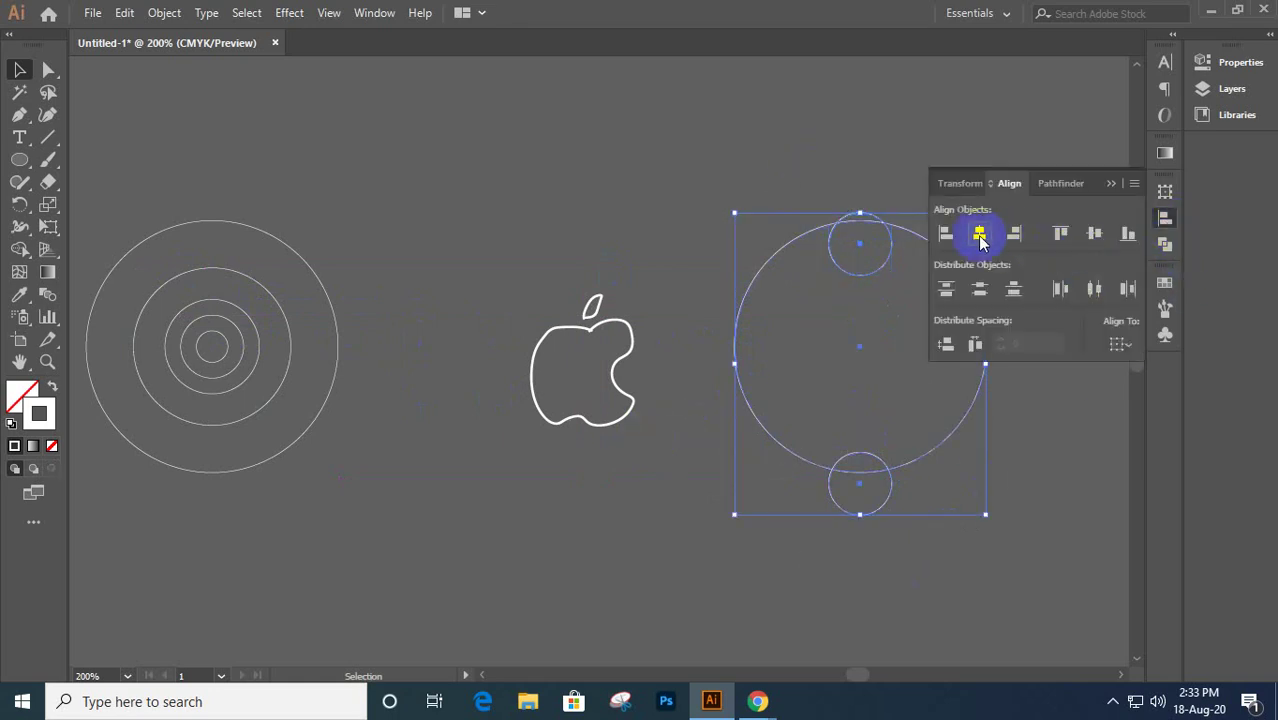
click(1018, 432)
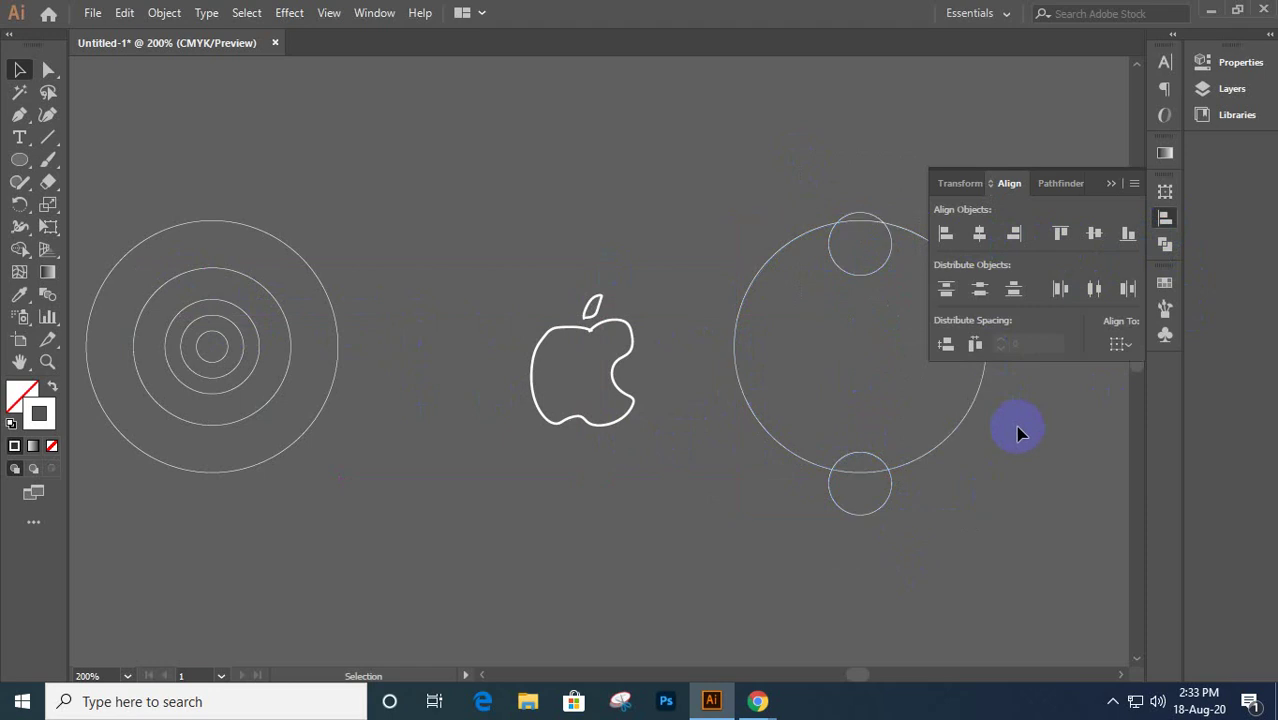
click(1108, 186)
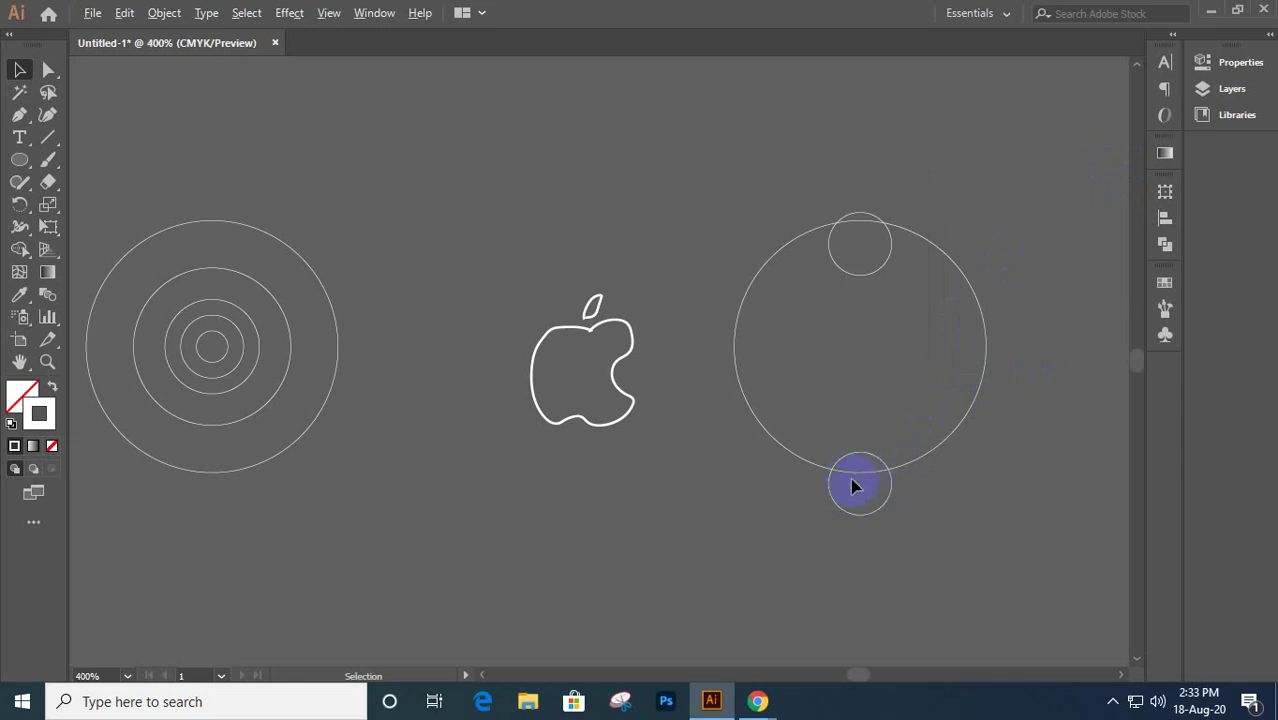
- Place a copy of the bottom small circle inside the large circle at lower left, touching both the large circle and the bottom small circle
scroll(852, 480, up, 3)
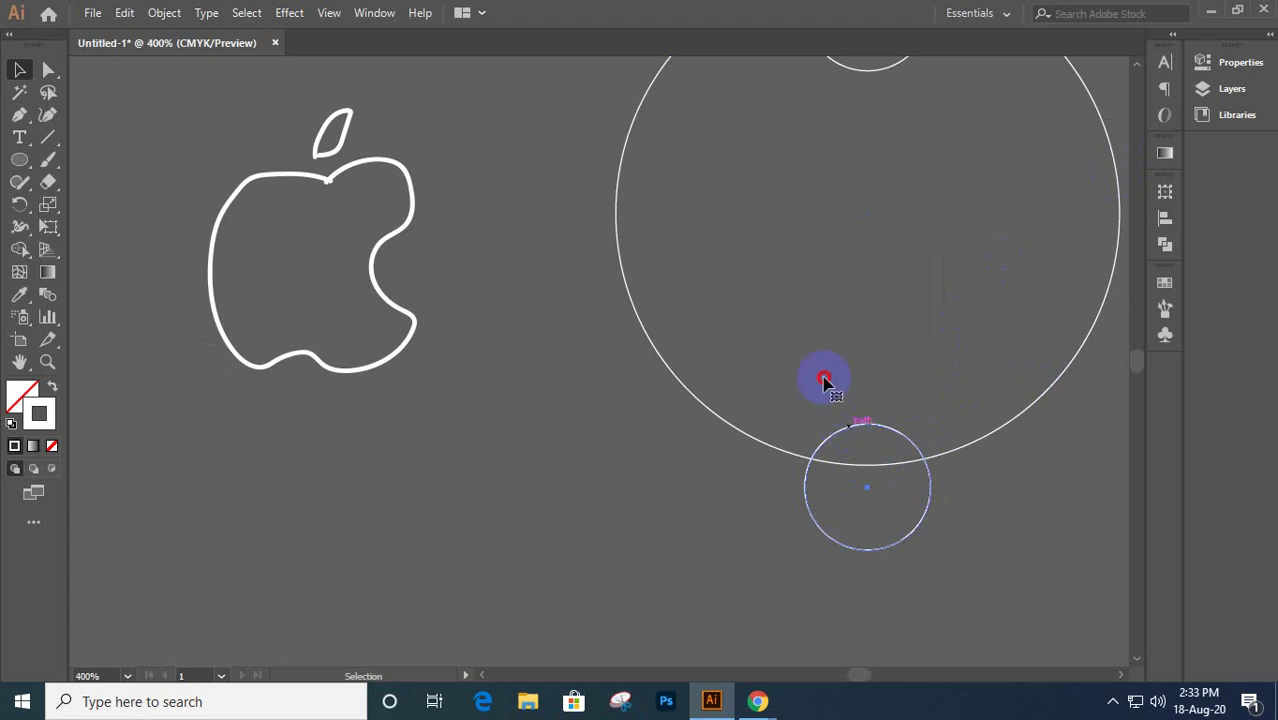
drag(824, 381, 774, 330)
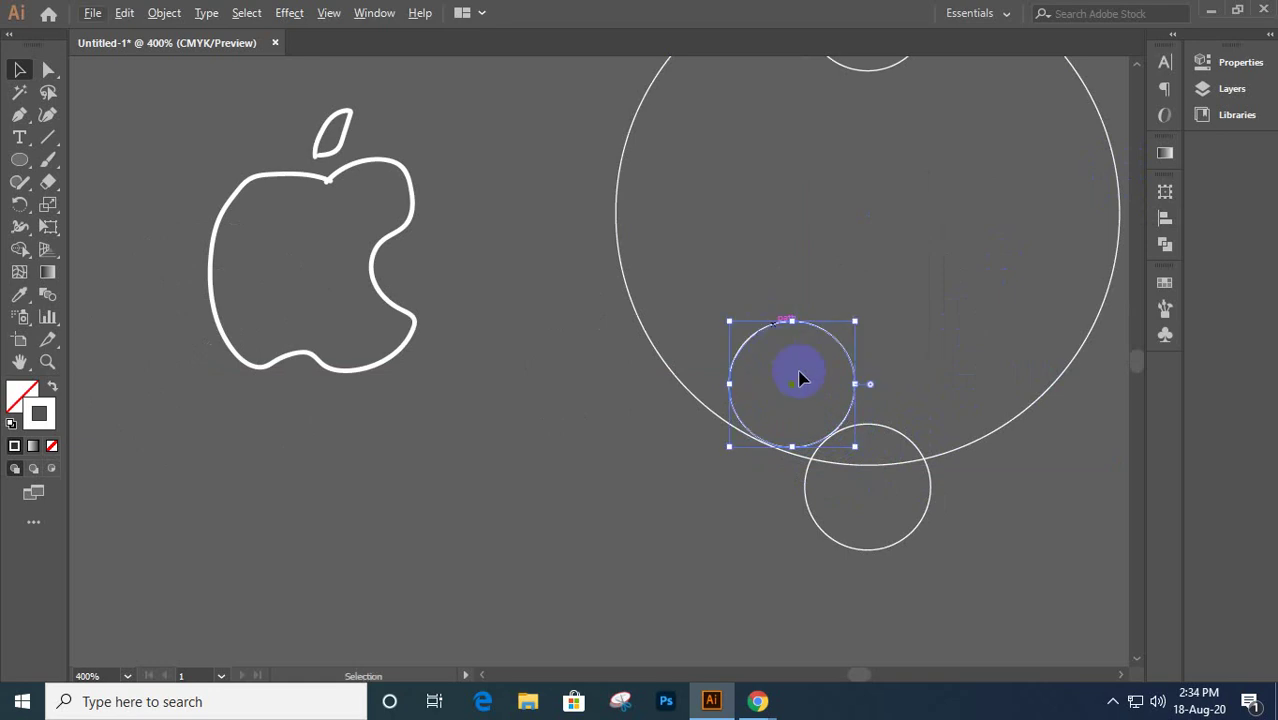
scroll(880, 445, up, 5)
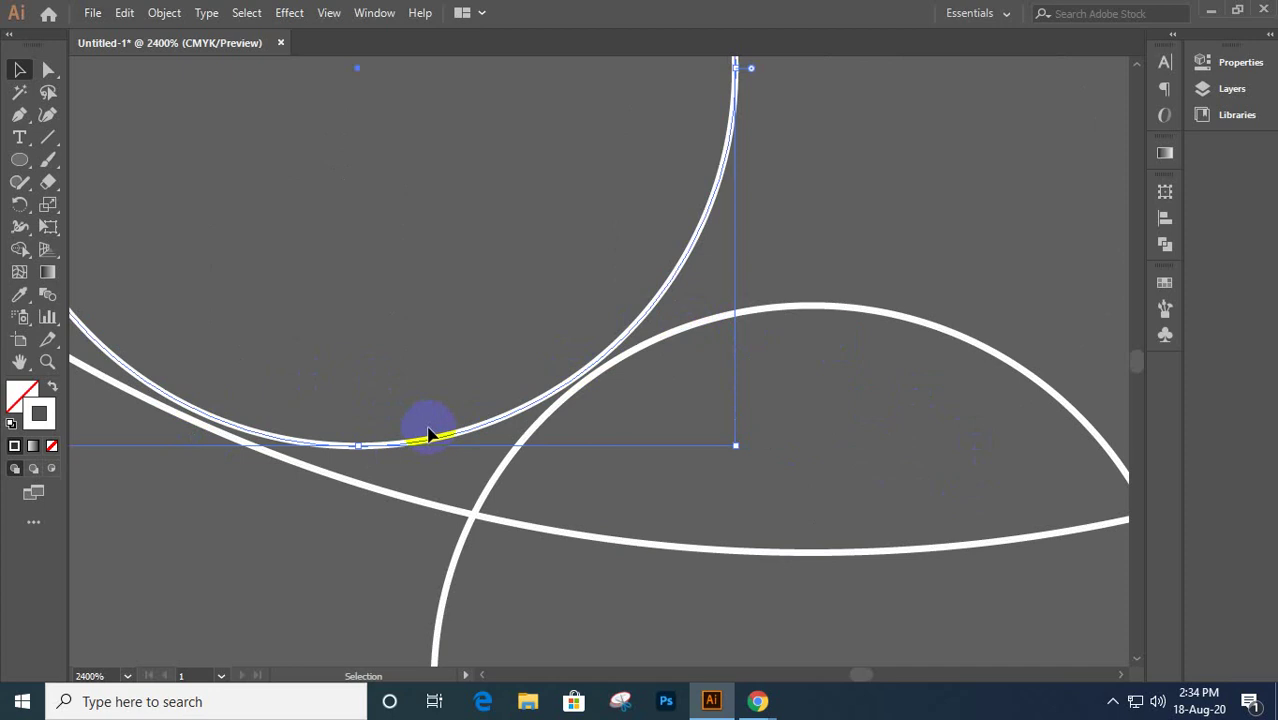
mouse_move(443, 440)
mouse_down()
mouse_move(455, 447)
mouse_move(446, 455)
mouse_up()
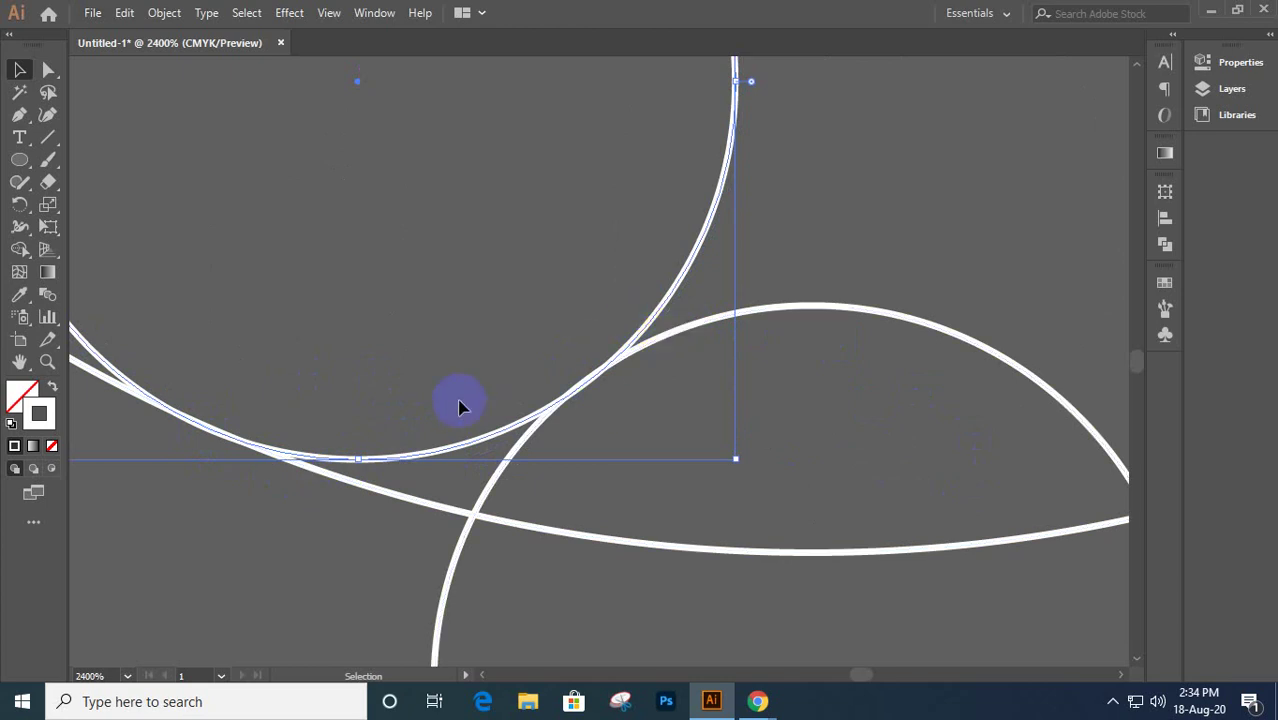
- Copy the lower-left inner circle straight across to the lower right, touching the large circle and the bottom small circle
scroll(448, 297, down, 2)
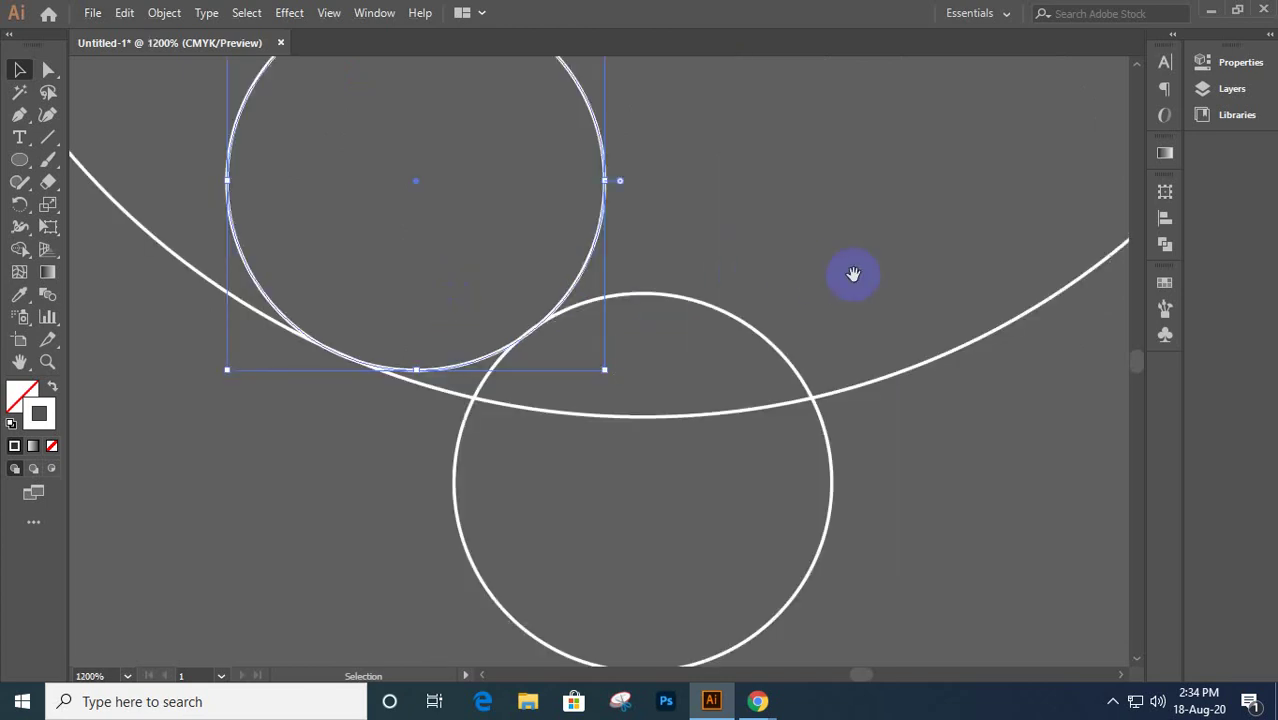
drag(846, 274, 744, 322)
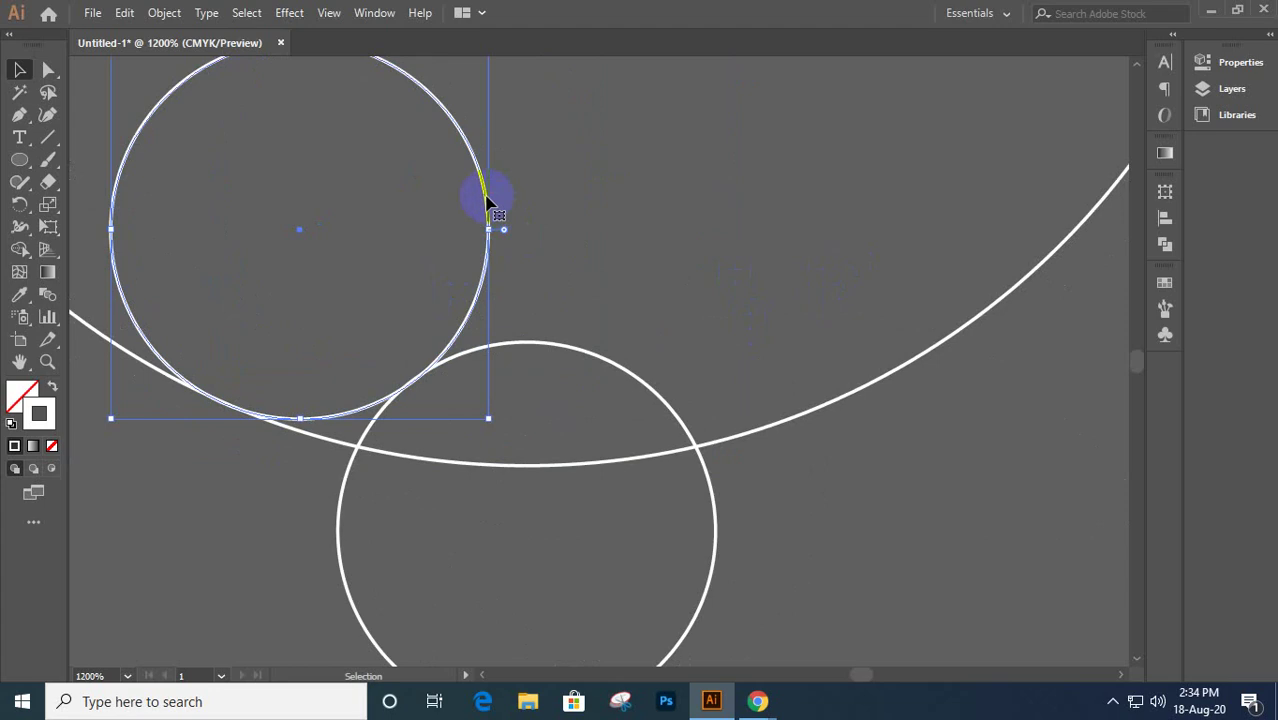
drag(487, 205, 940, 252)
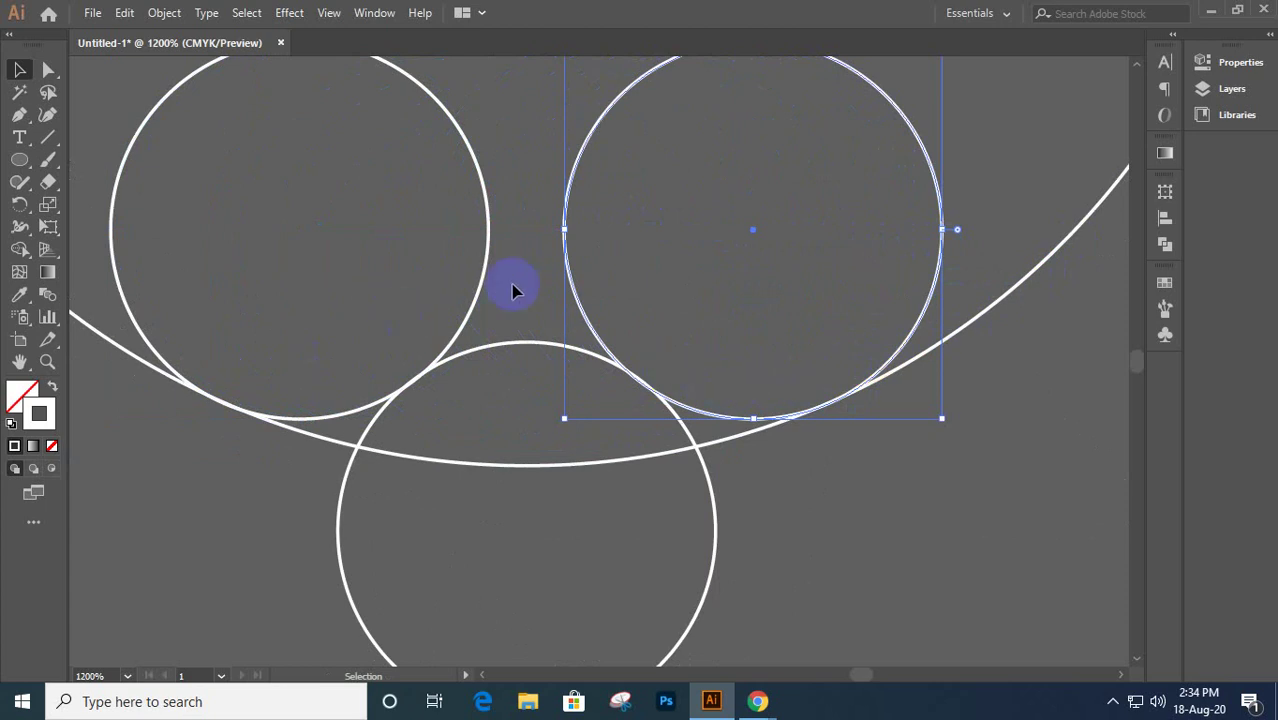
- Place a copy of the top small circle inside the large circle at upper right, fitting it against the top small circle and the large circle
scroll(512, 284, down, 3)
drag(553, 114, 553, 509)
scroll(507, 341, up, 2)
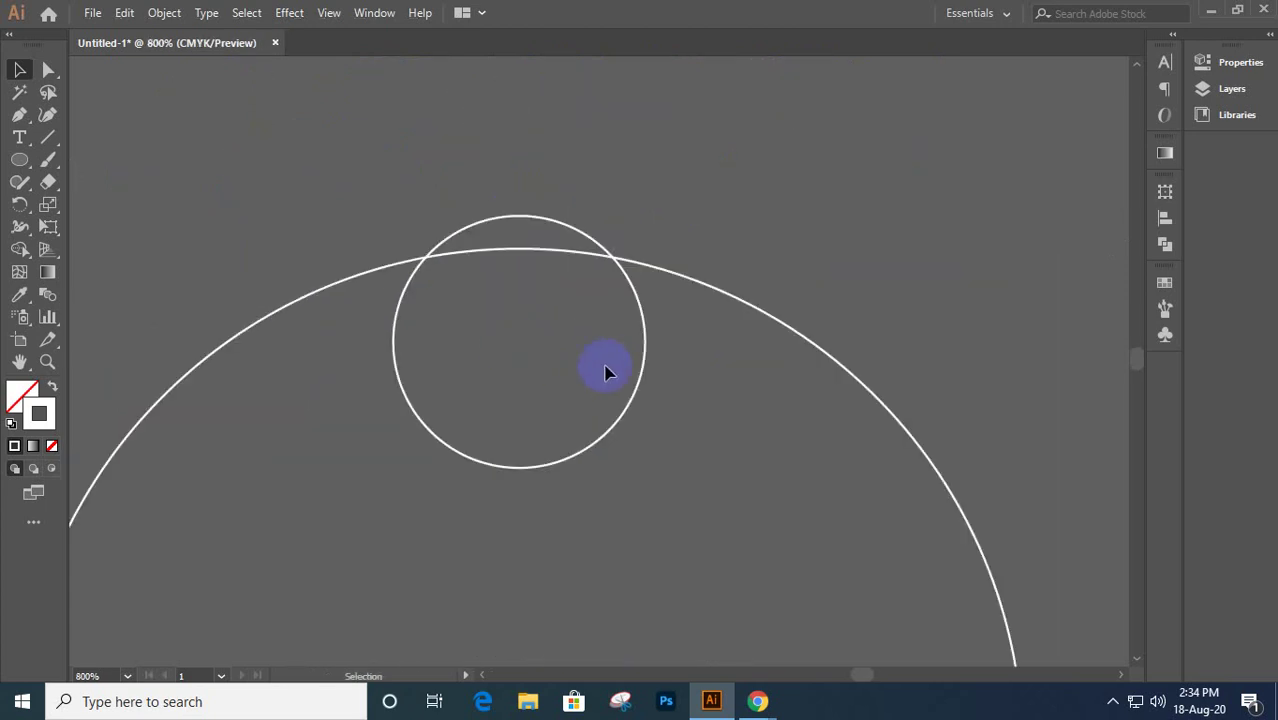
drag(538, 467, 760, 530)
scroll(717, 311, up, 3)
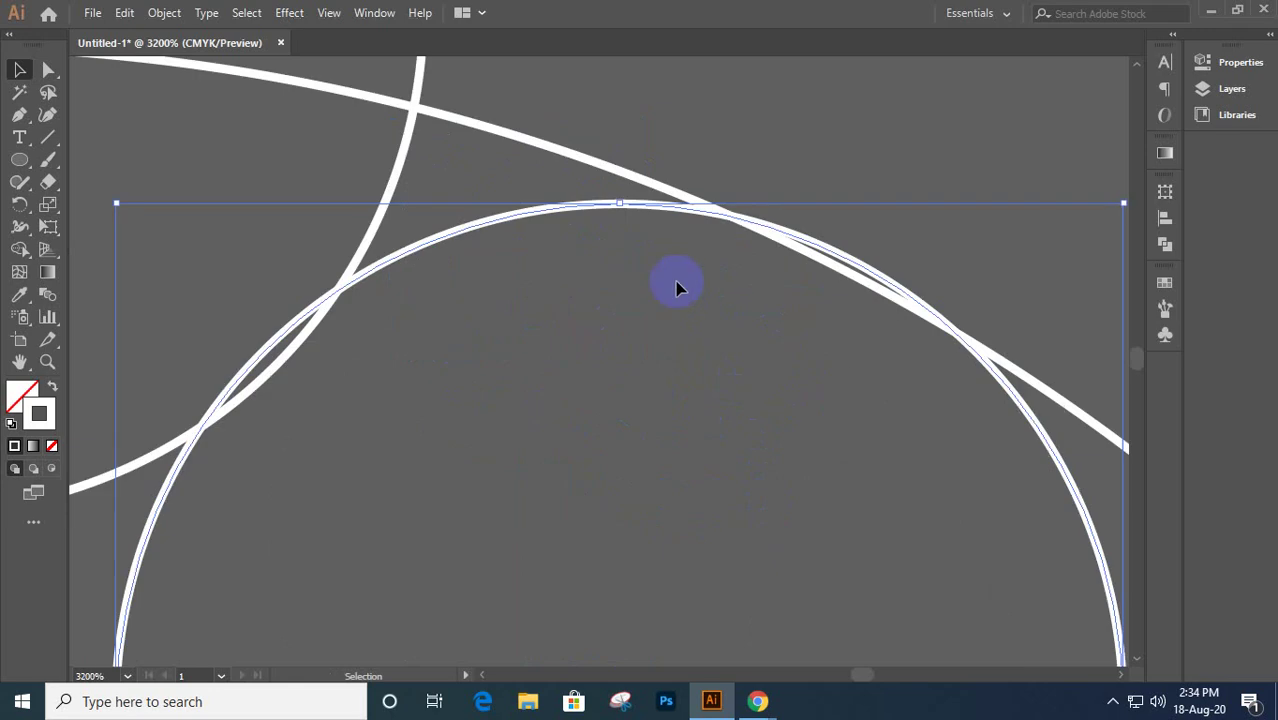
scroll(535, 350, down, 1)
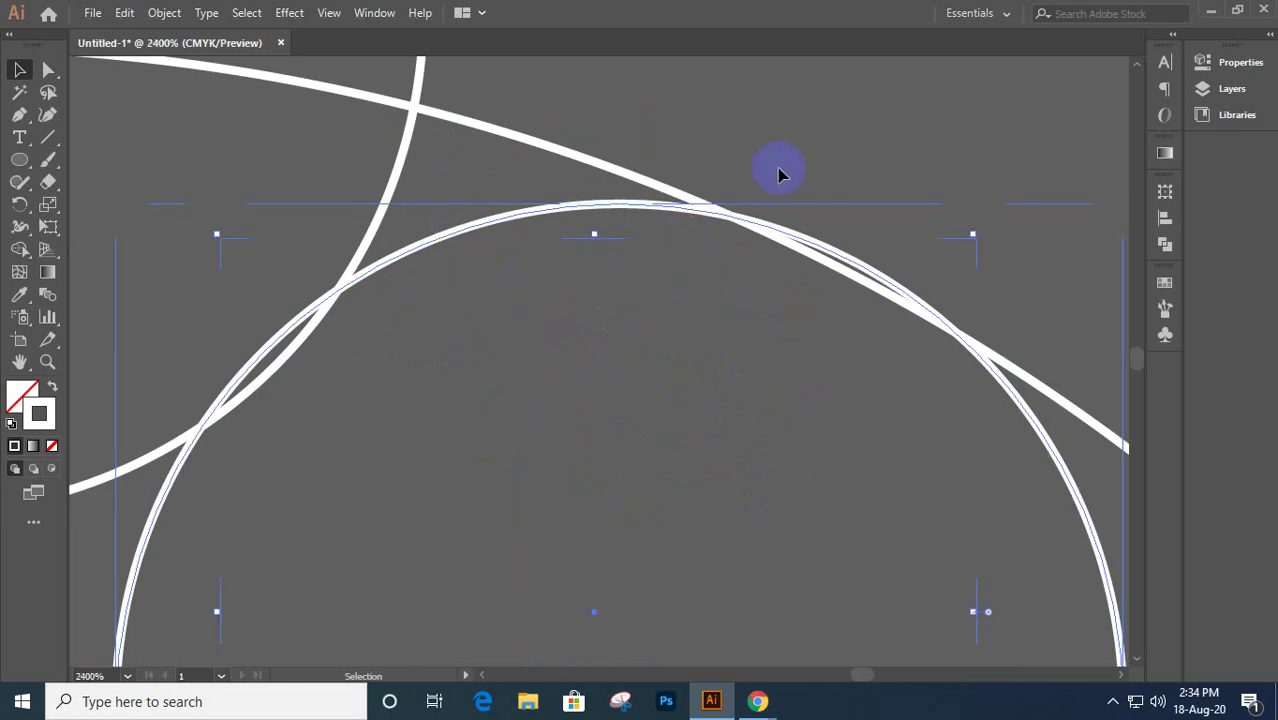
key(Down)
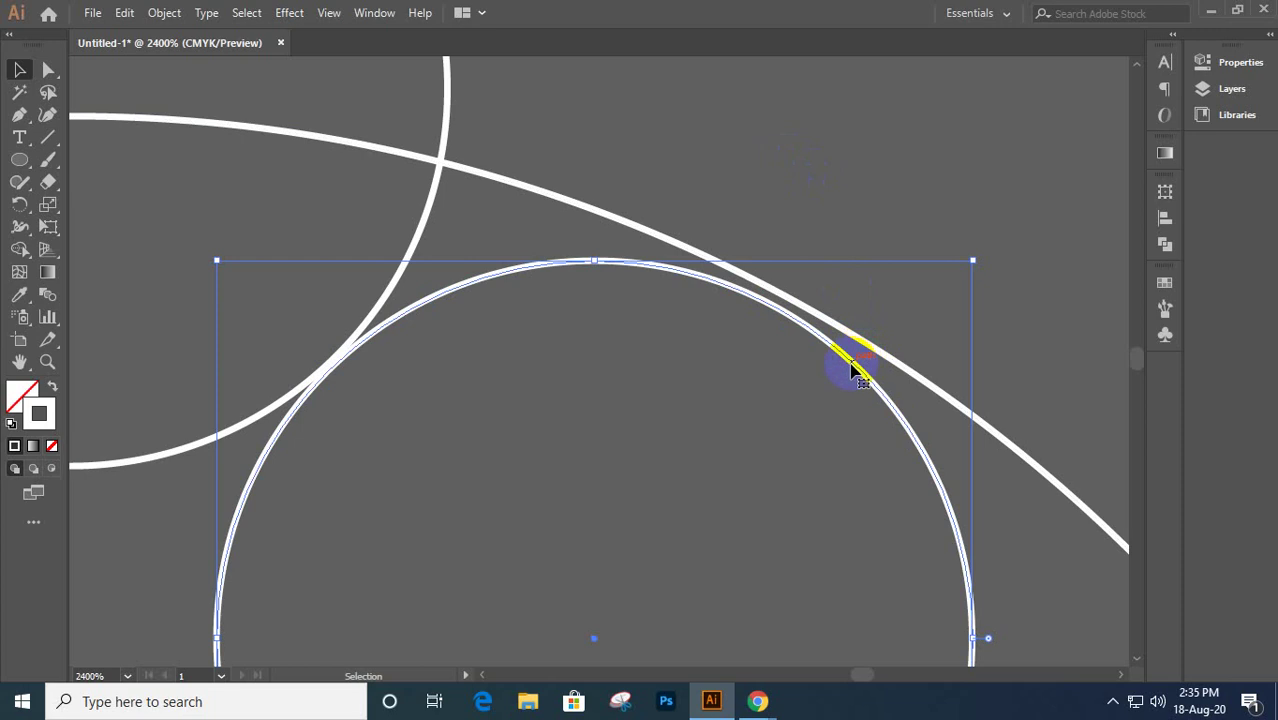
mouse_move(852, 370)
mouse_down()
mouse_move(868, 370)
mouse_move(863, 358)
mouse_up()
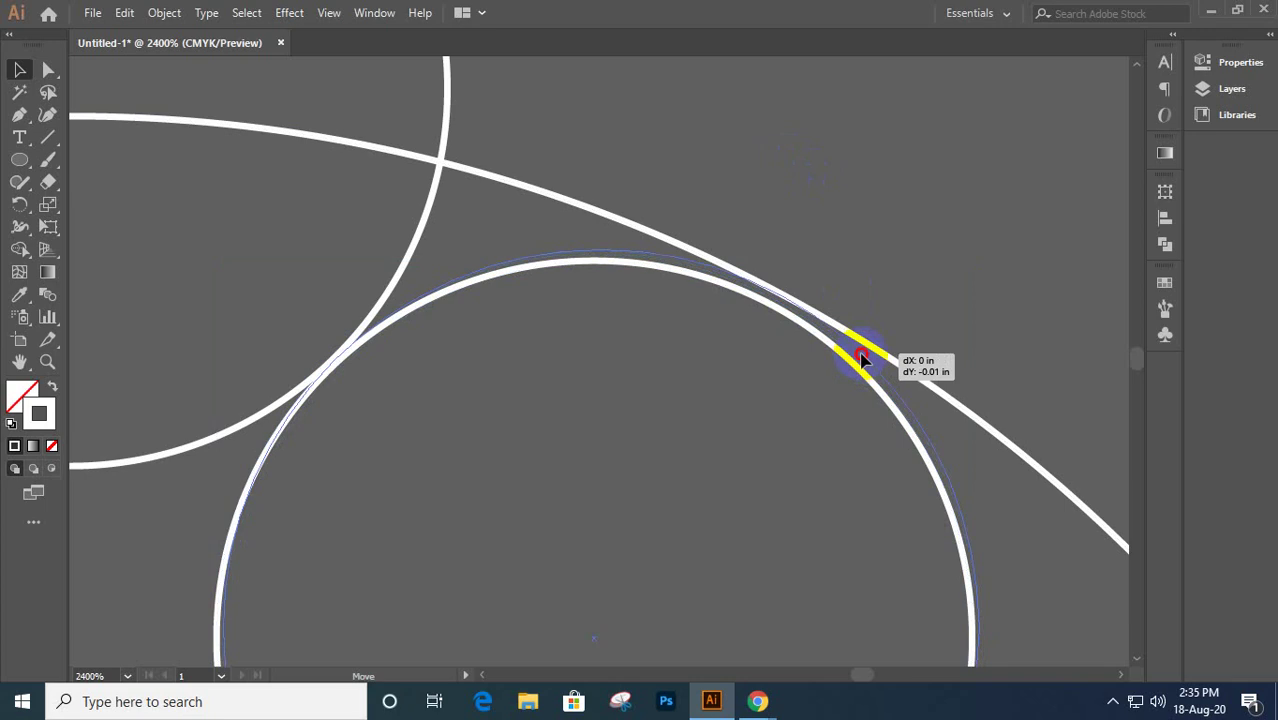
drag(862, 357, 863, 358)
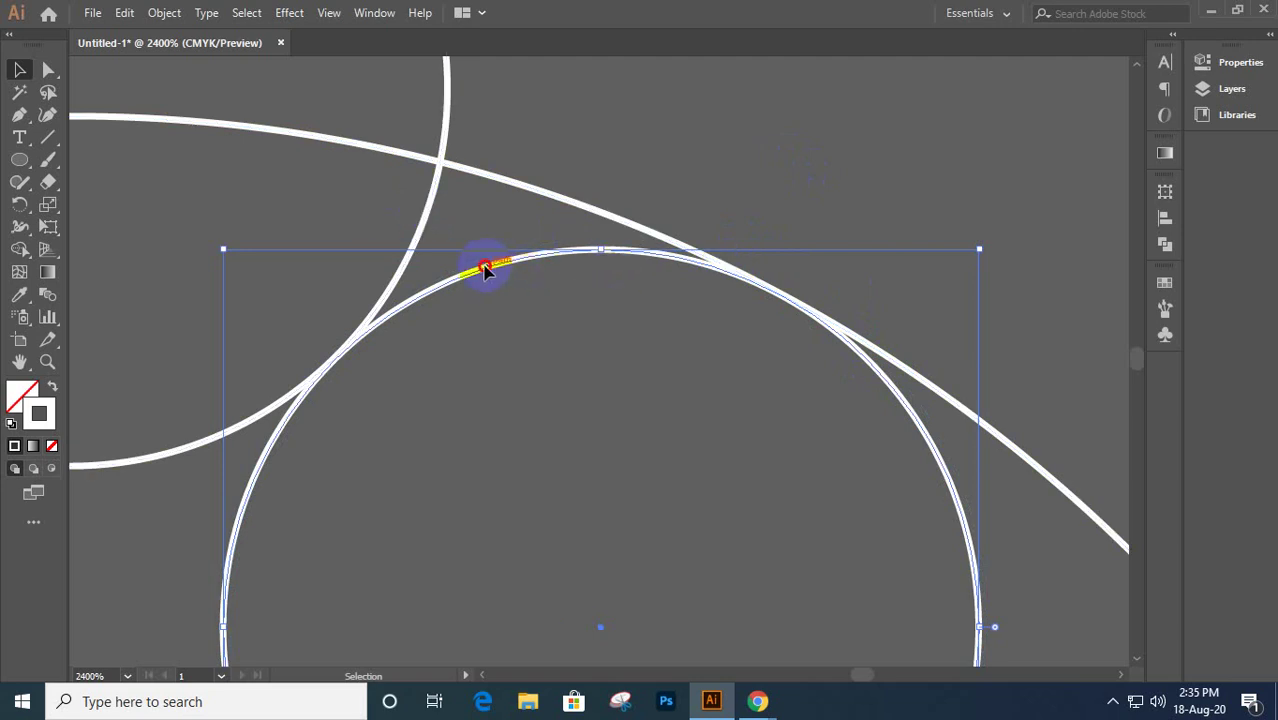
drag(485, 267, 485, 270)
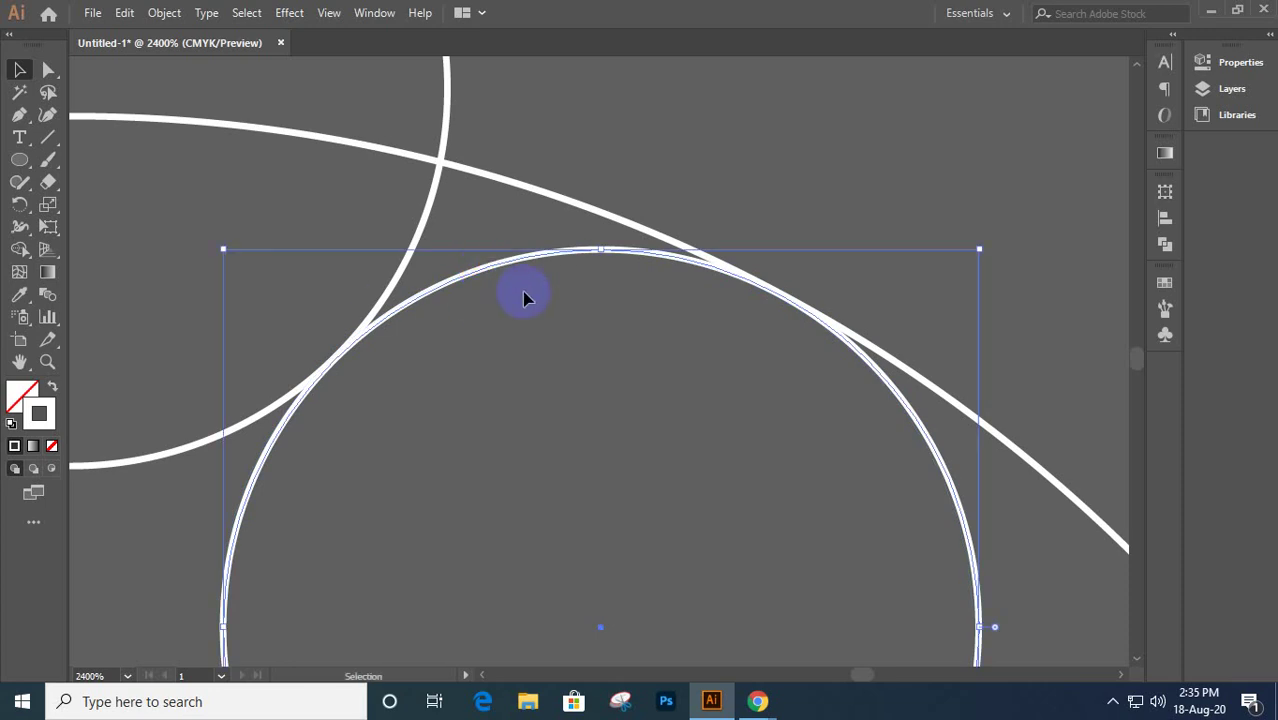
- Inspect close up where the upper-right inner circle meets the top small circle and the large circle
scroll(600, 335, down, 2)
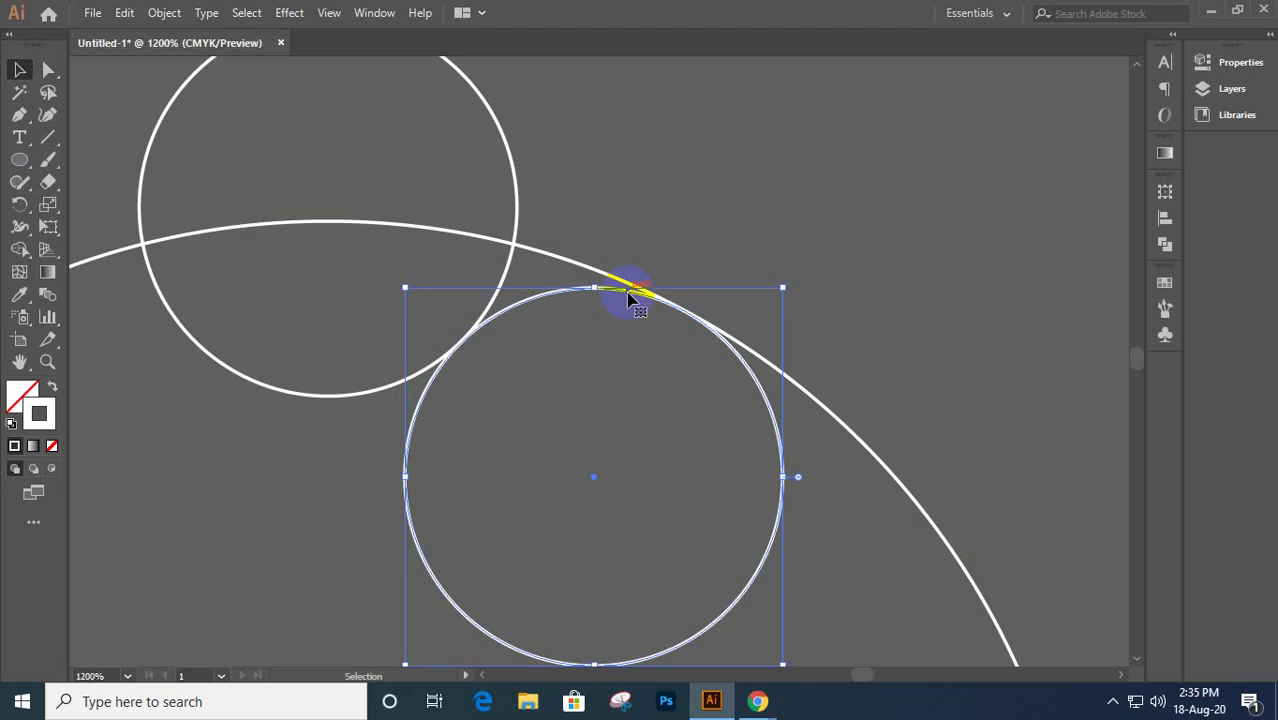
scroll(626, 301, up, 1)
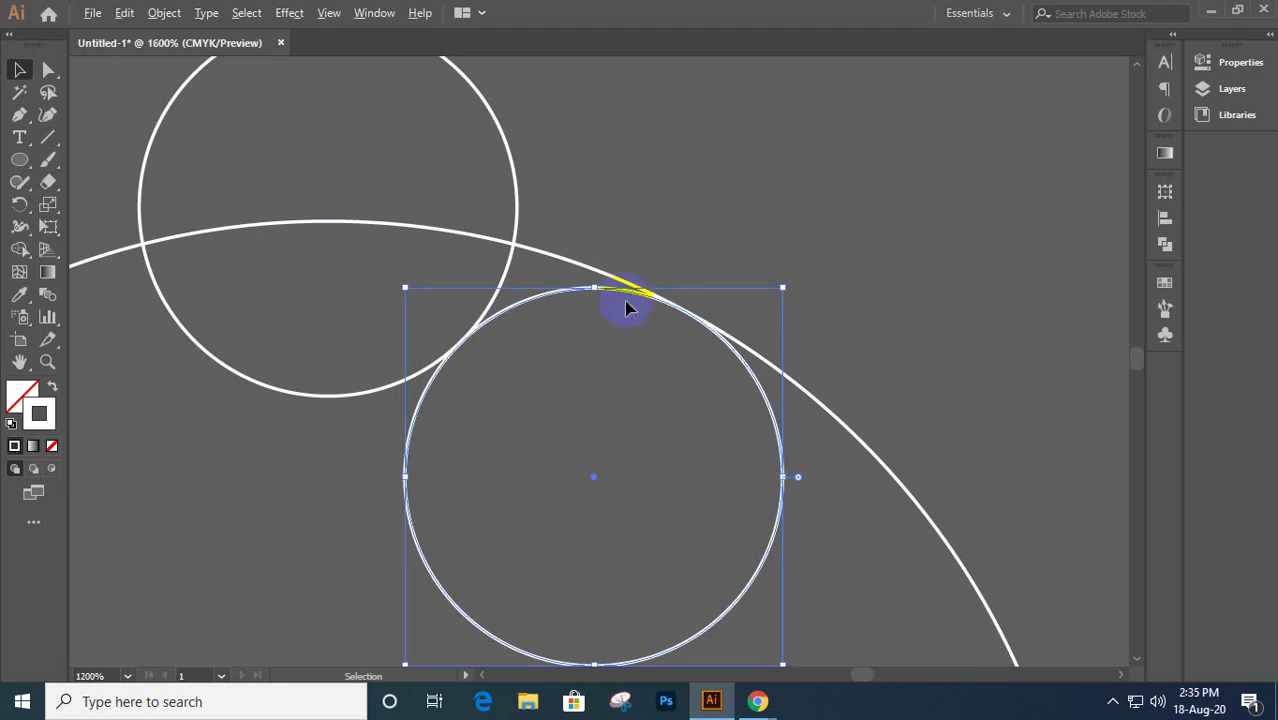
scroll(613, 271, up, 2)
drag(550, 268, 679, 285)
click(483, 292)
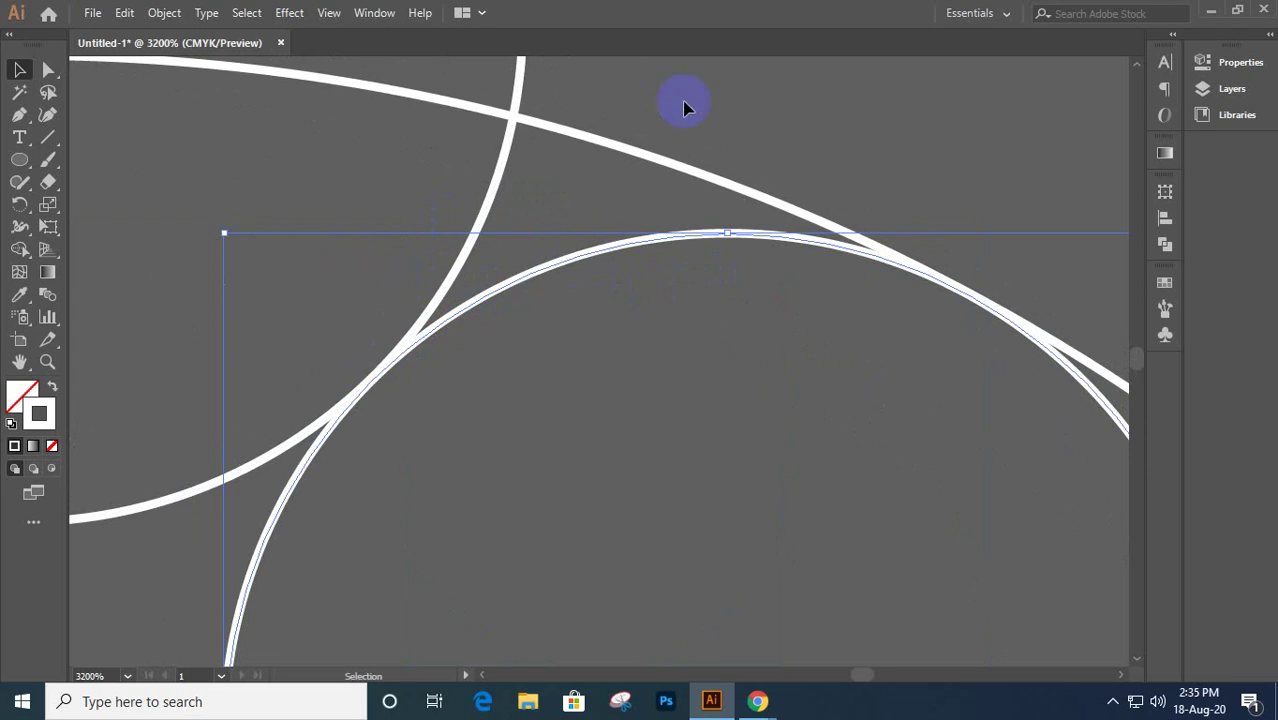
drag(771, 107, 275, 385)
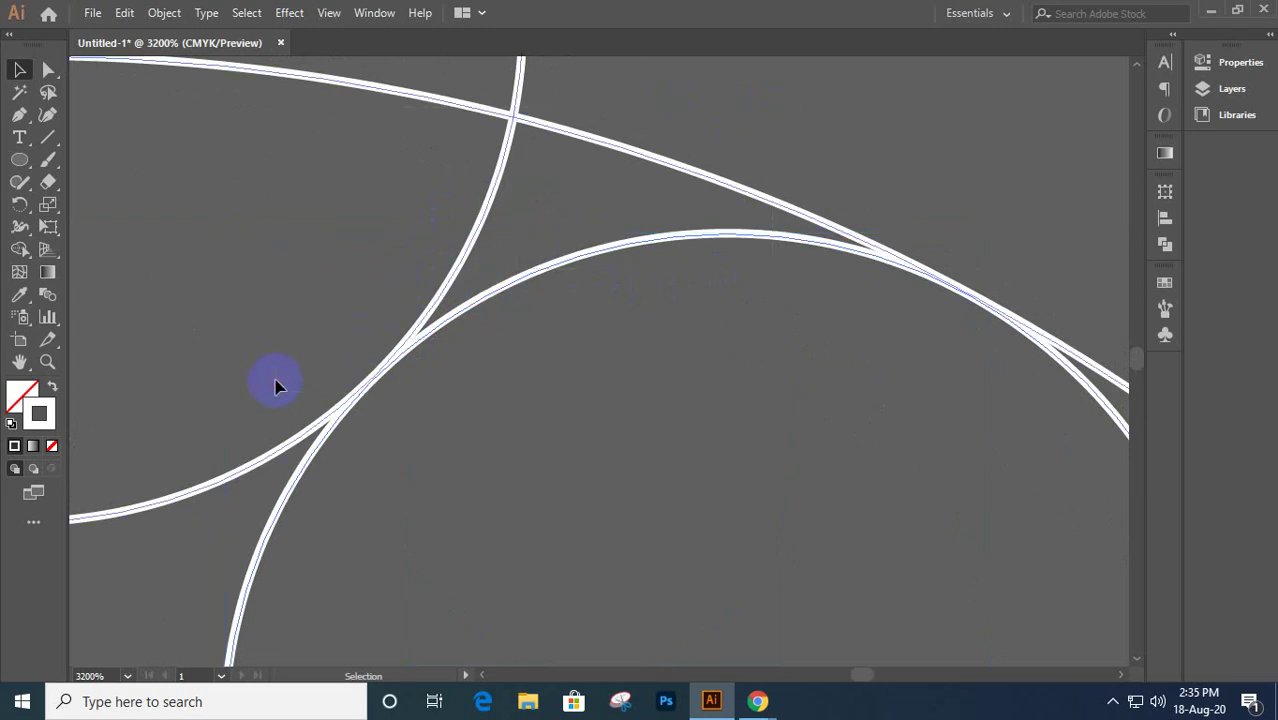
ctrl+click(376, 380)
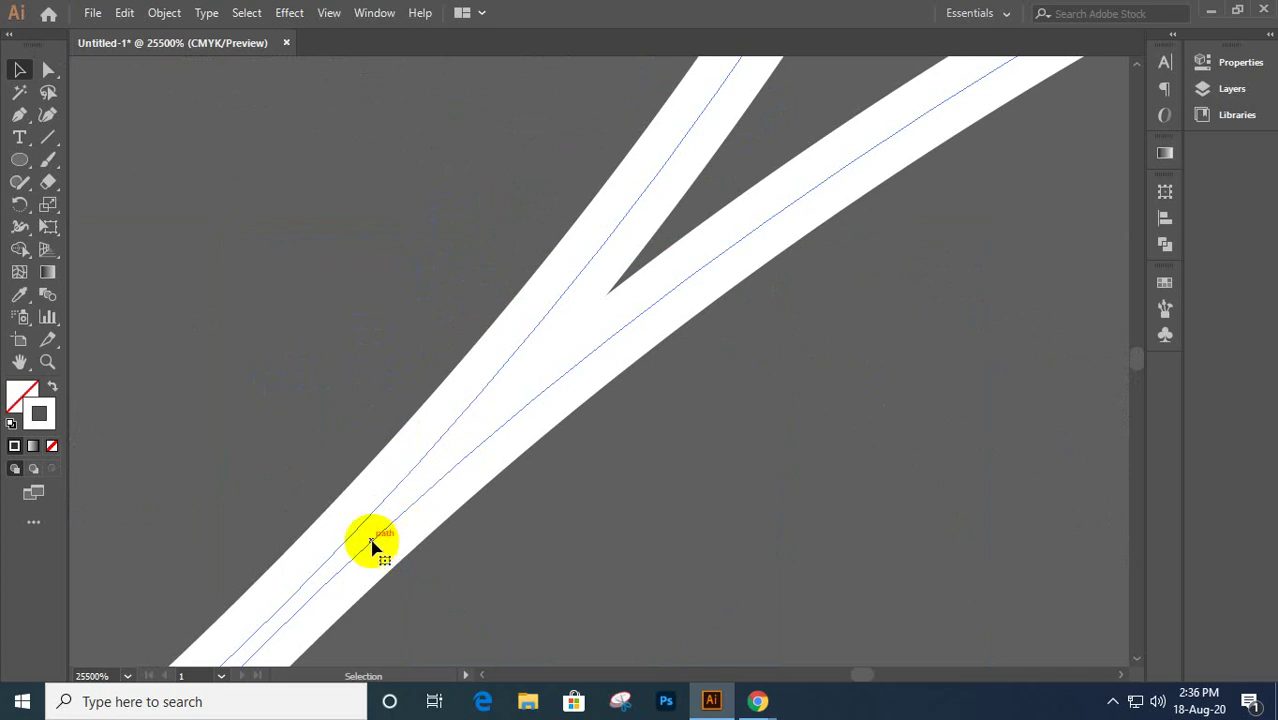
drag(369, 539, 430, 384)
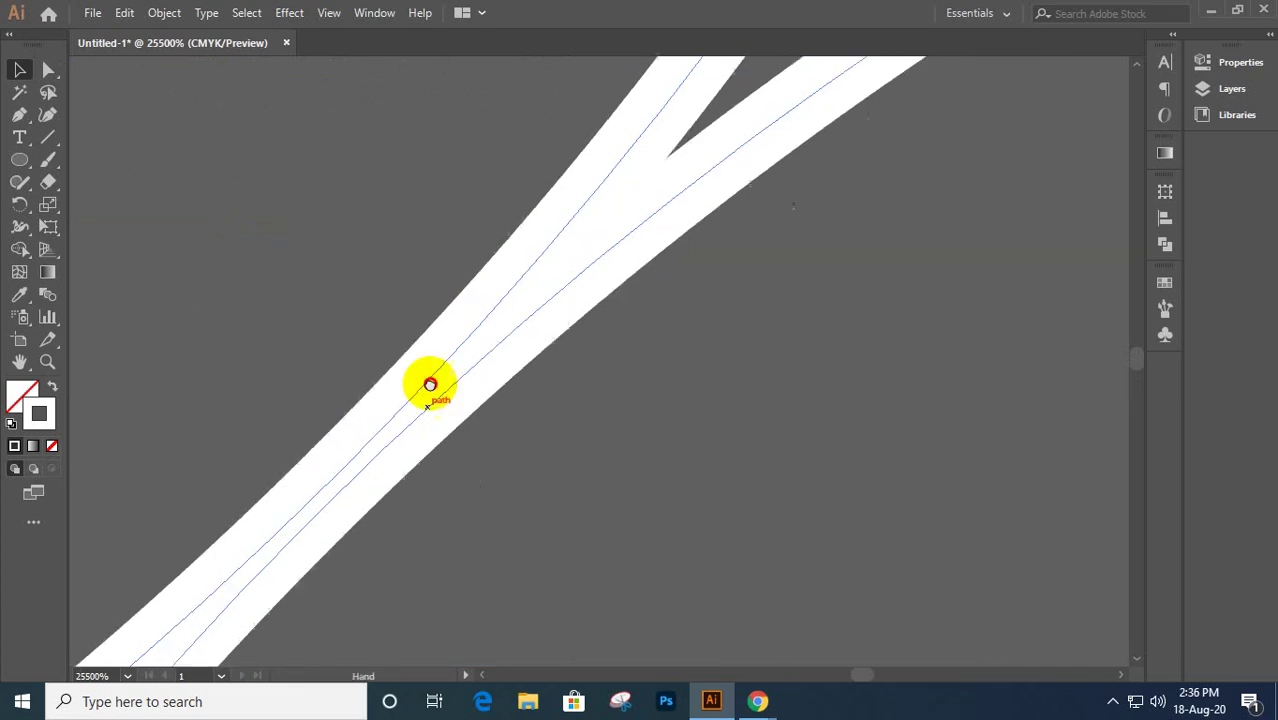
ctrl+alt+click(397, 437)
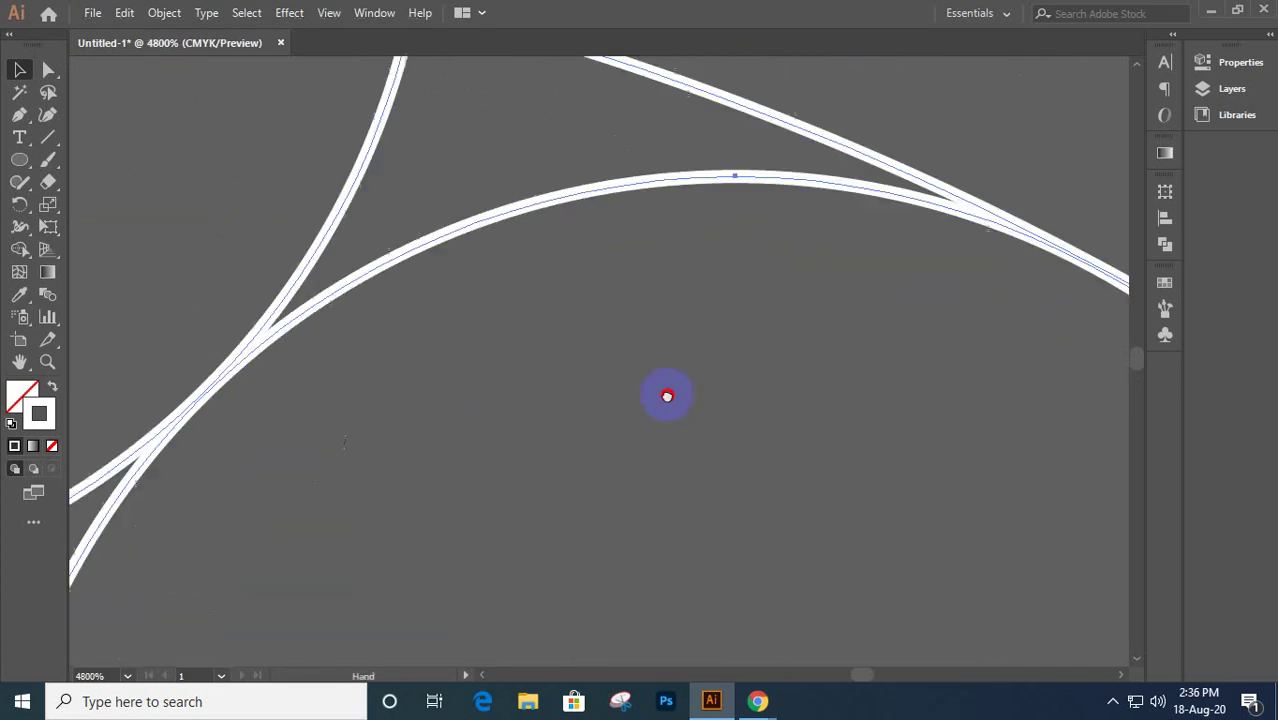
drag(667, 396, 422, 436)
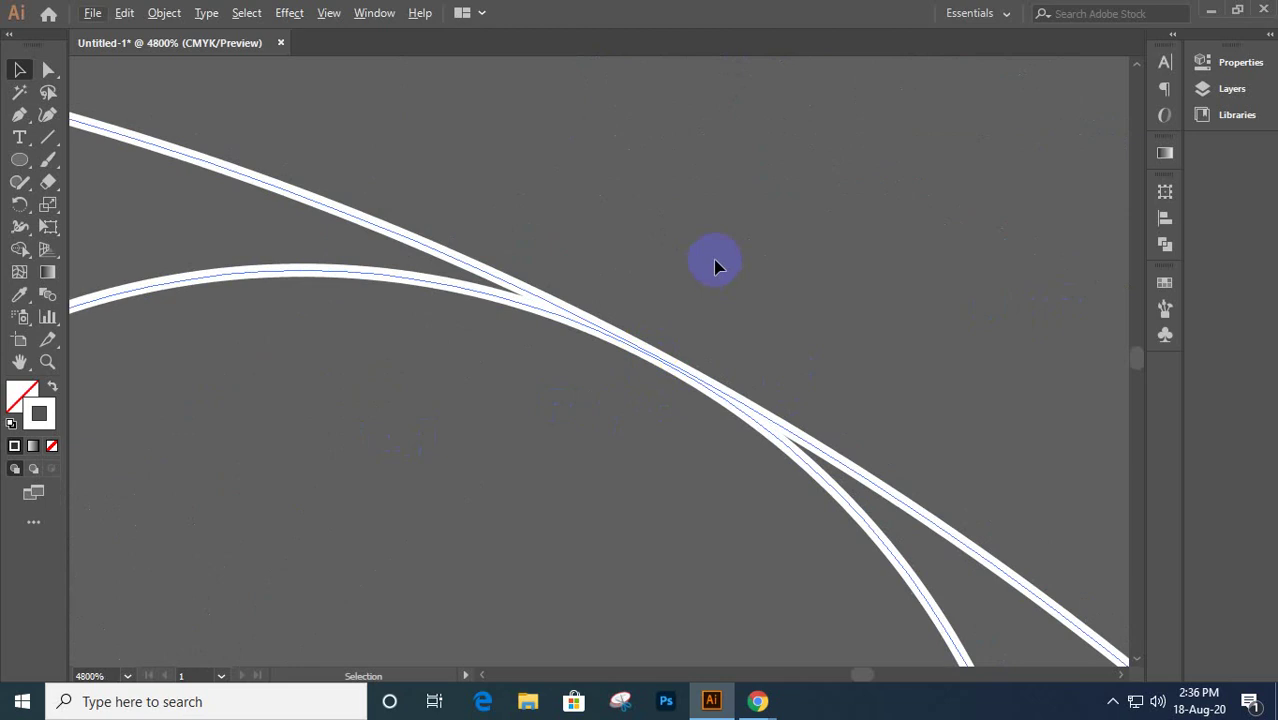
- Fine-tune the upper-right inner circle's position so its path touches both the top small circle and the large circle
click(347, 279)
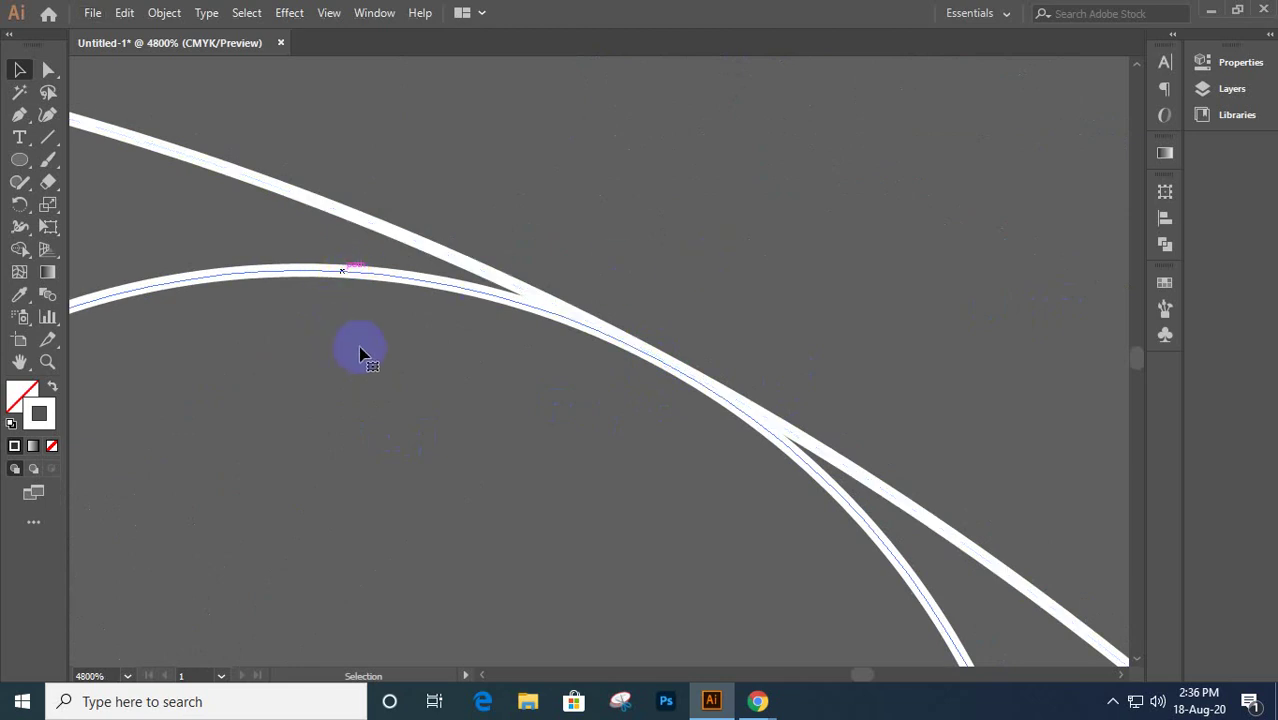
scroll(332, 369, down, 1)
drag(328, 371, 604, 338)
click(545, 300)
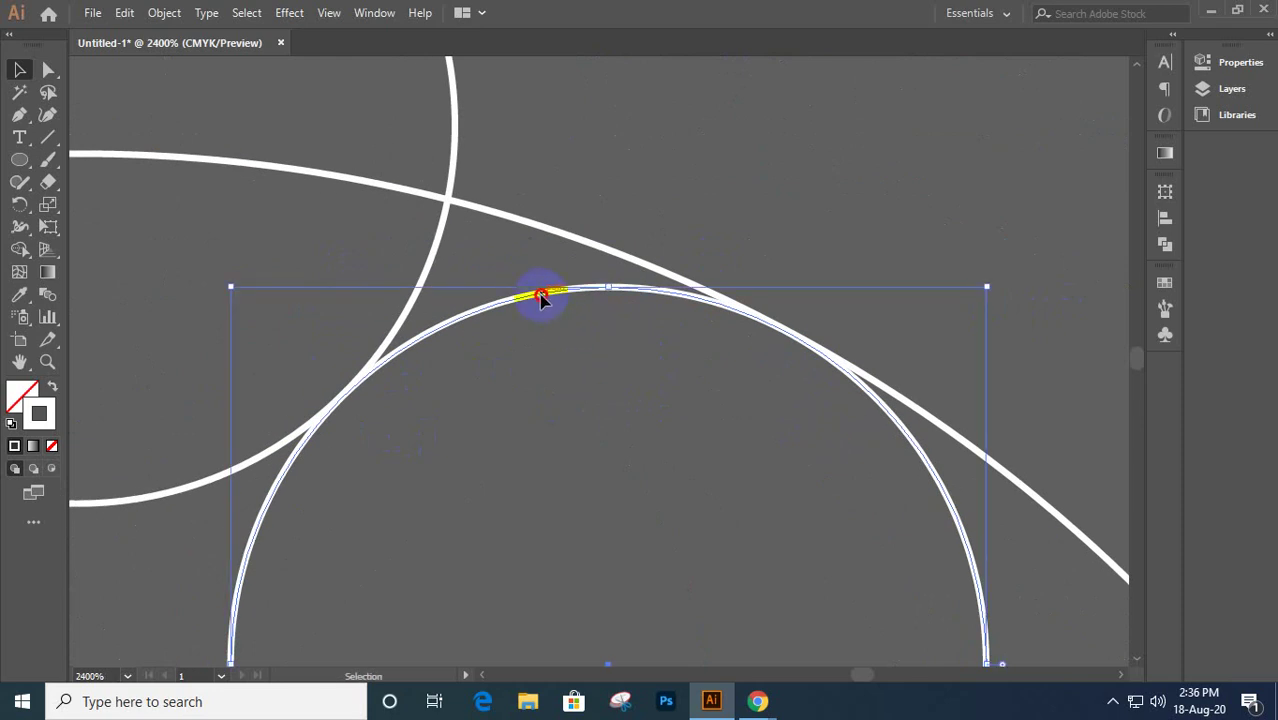
drag(540, 299, 537, 293)
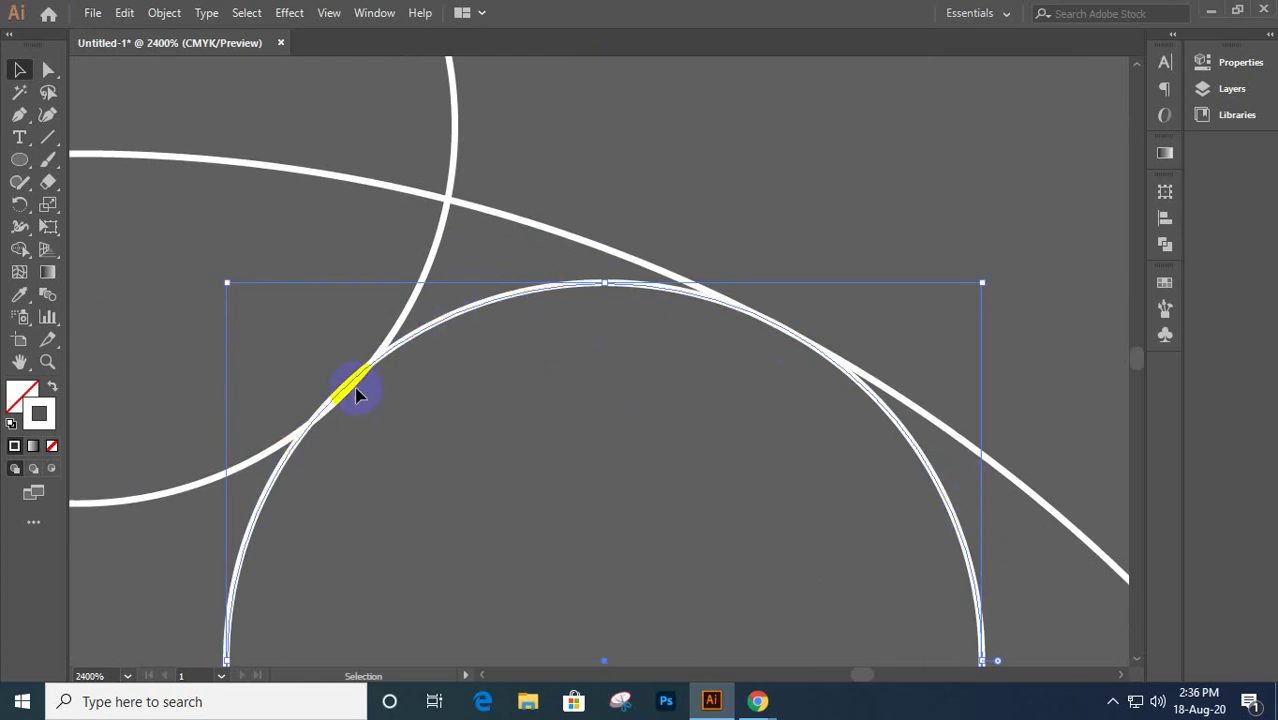
click(530, 293)
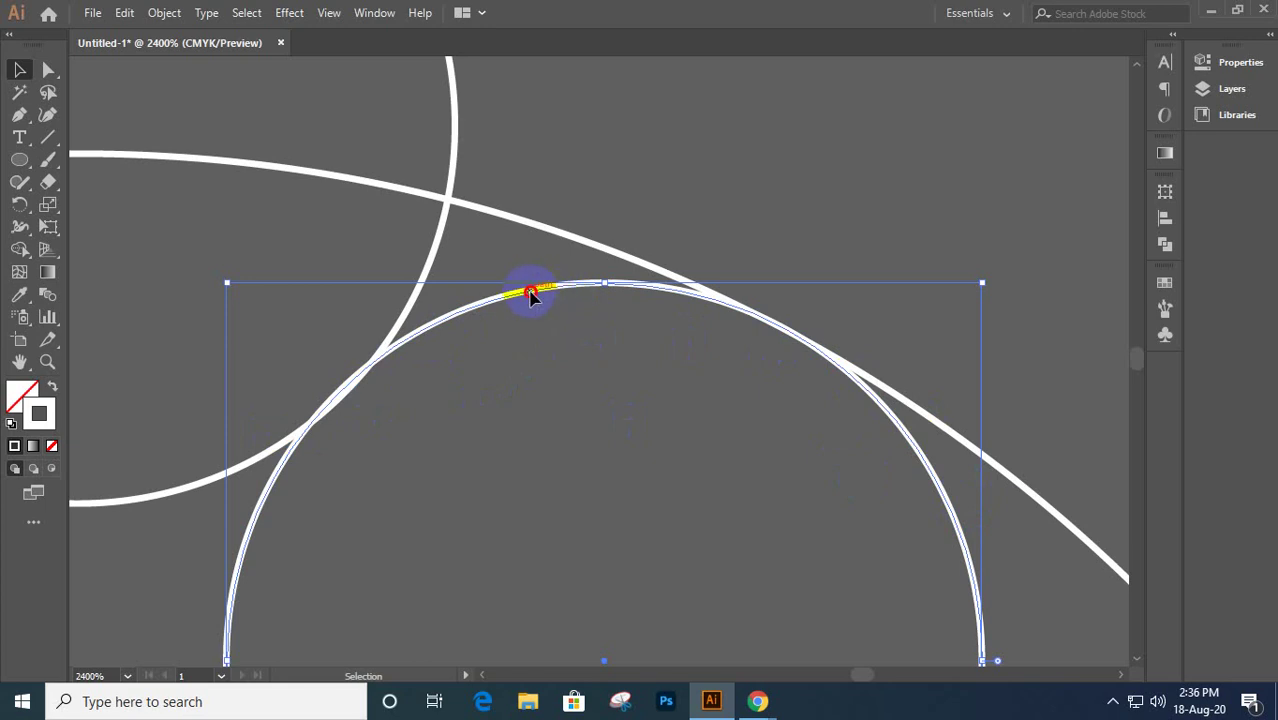
drag(530, 293, 537, 294)
scroll(637, 292, down, 3)
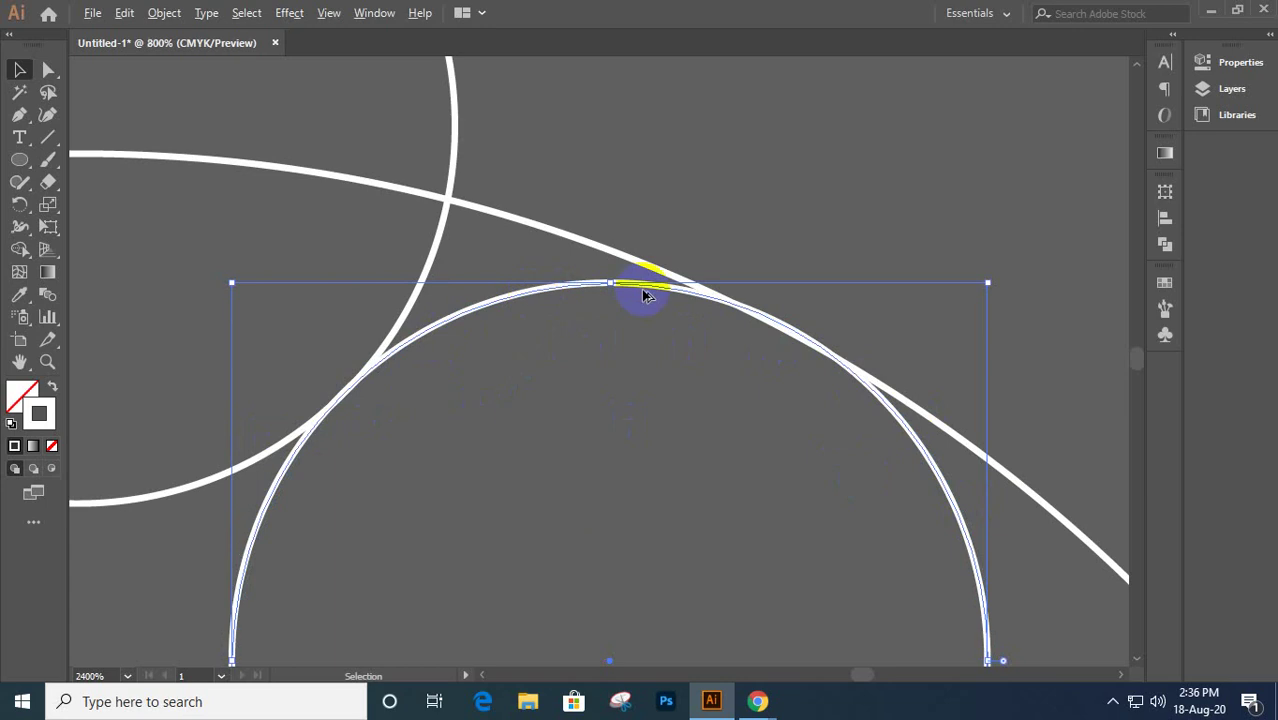
- Copy the upper-right inner circle about 0.56 in straight across to the upper left, touching the top small circle and the large circle
drag(520, 407, 689, 387)
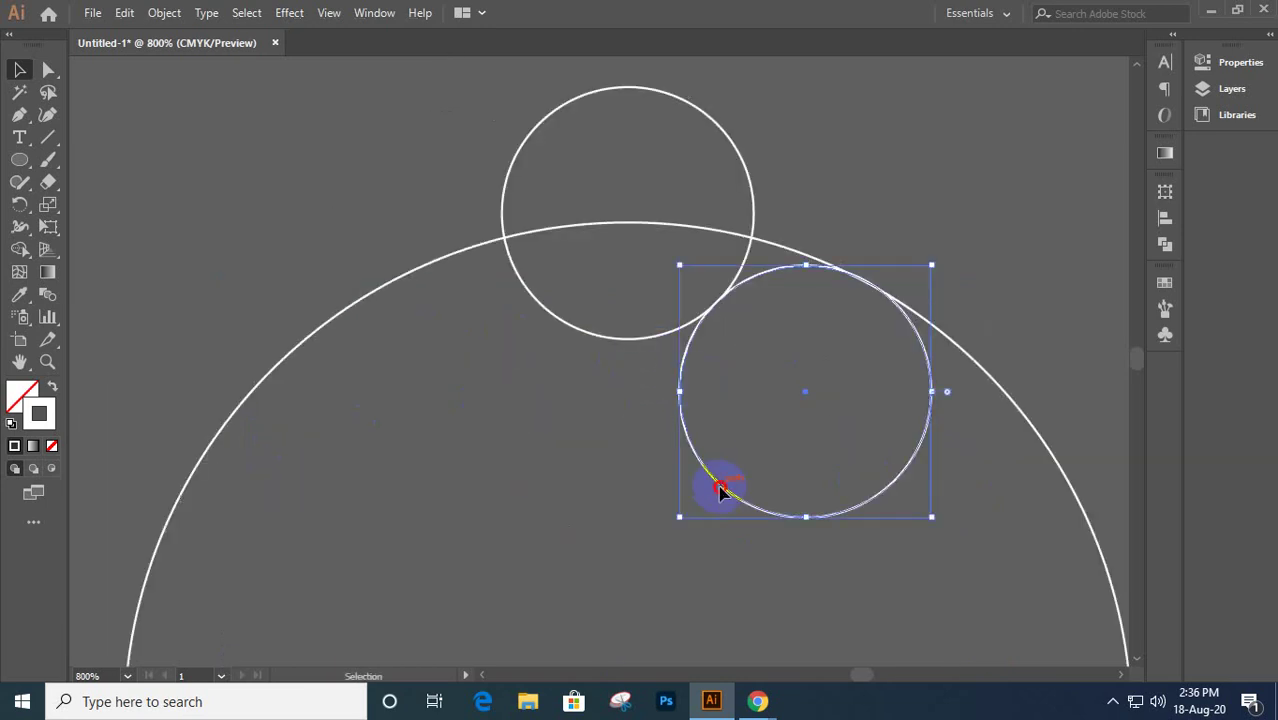
drag(720, 490, 367, 464)
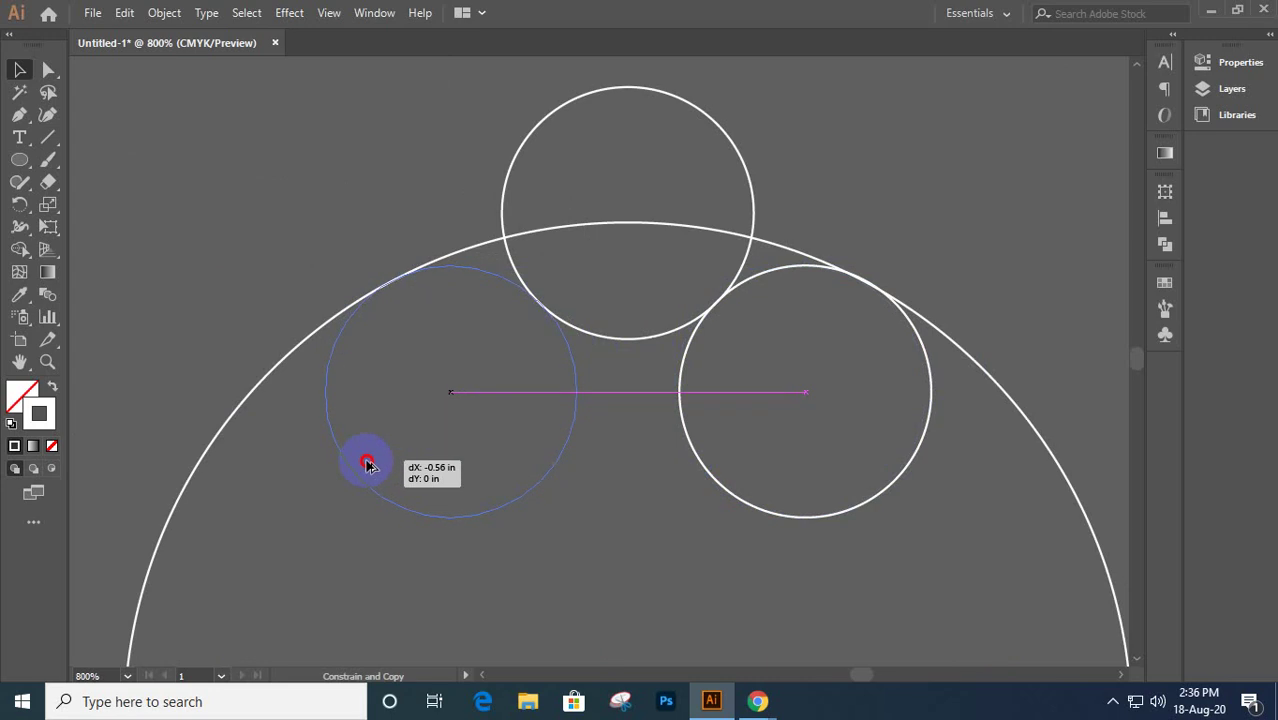
drag(367, 467, 367, 467)
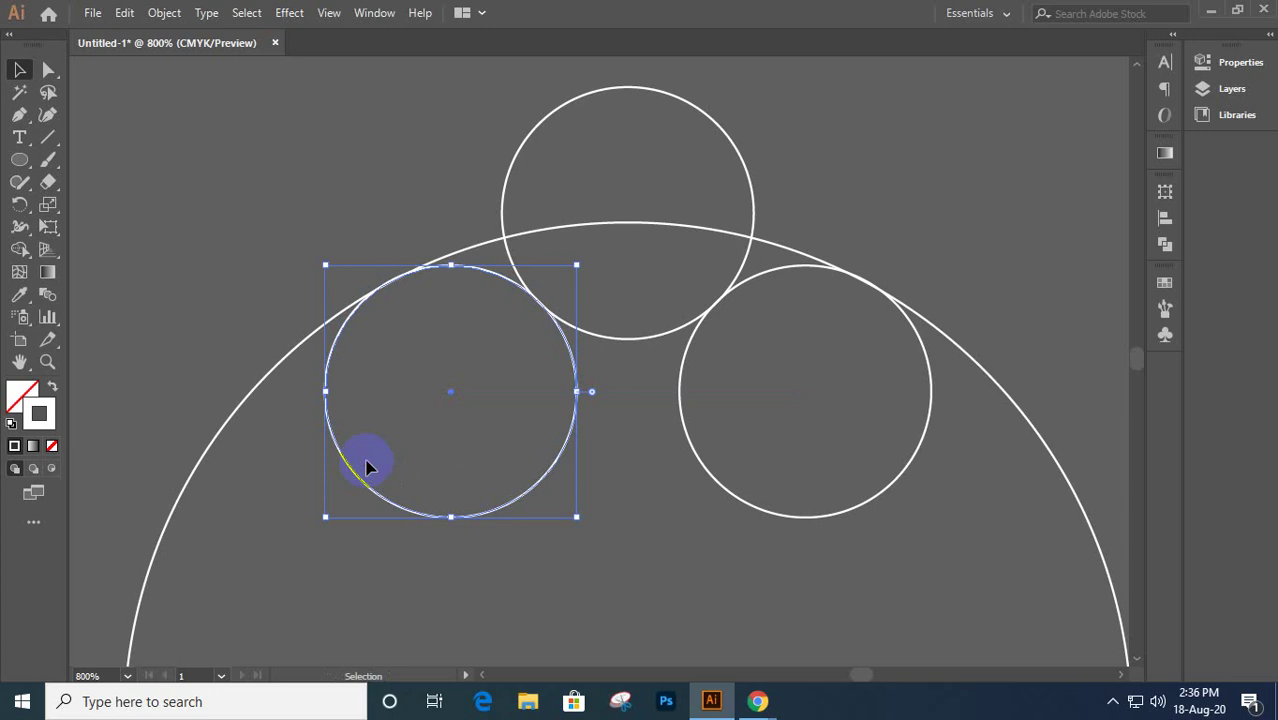
- Copy the middle-sized guide circle from the concentric set onto the right edge of the copied large circle, level with its center
scroll(371, 451, down, 4)
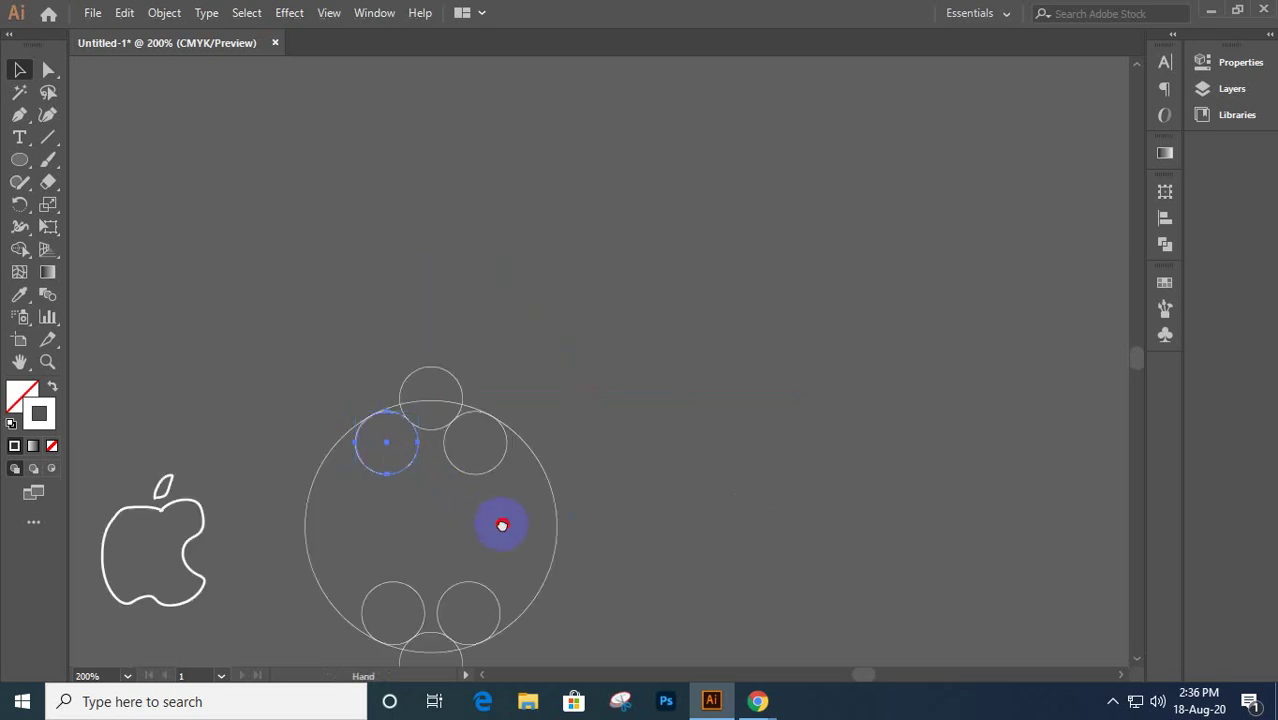
drag(502, 522, 610, 332)
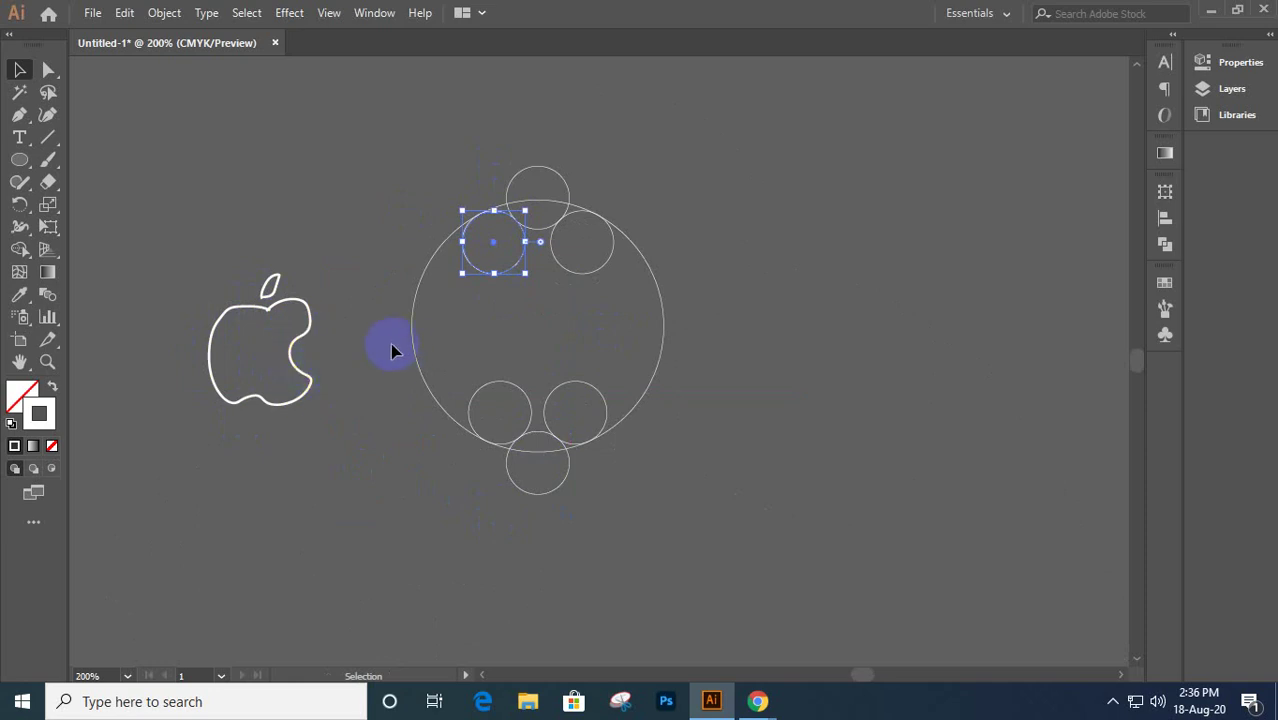
scroll(393, 392, down, 1)
drag(331, 456, 525, 446)
click(243, 325)
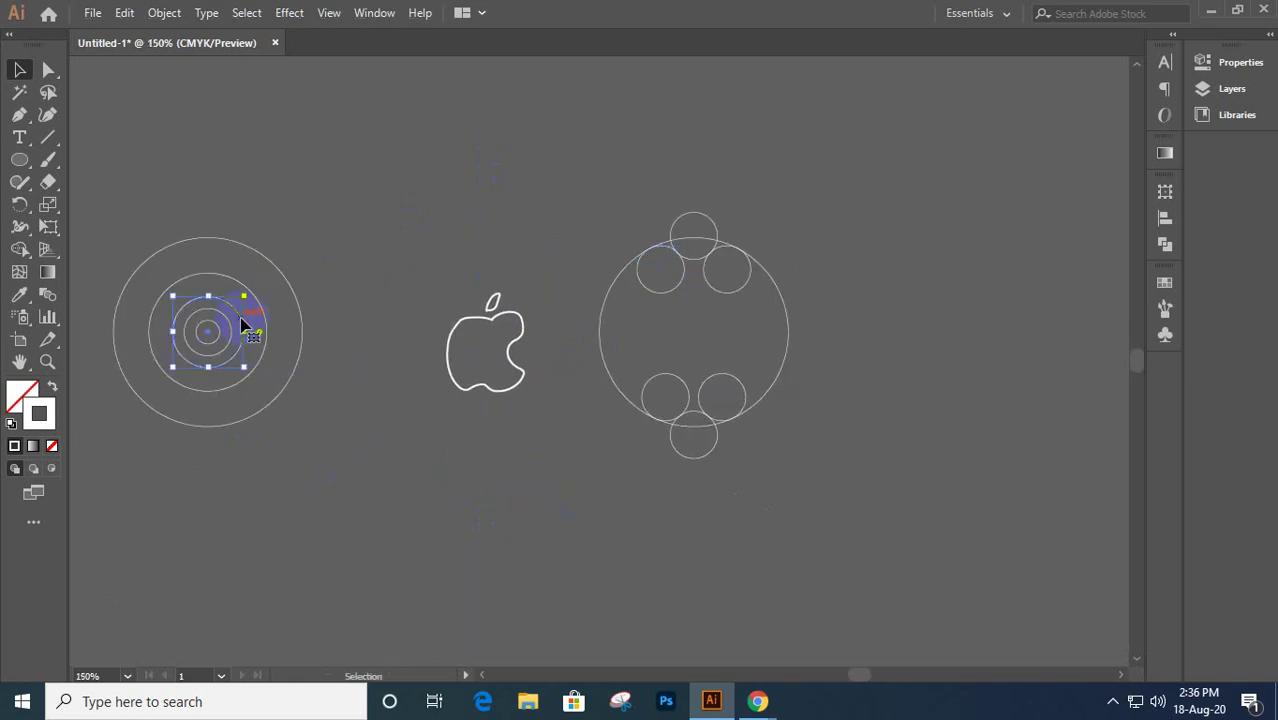
drag(243, 325, 820, 337)
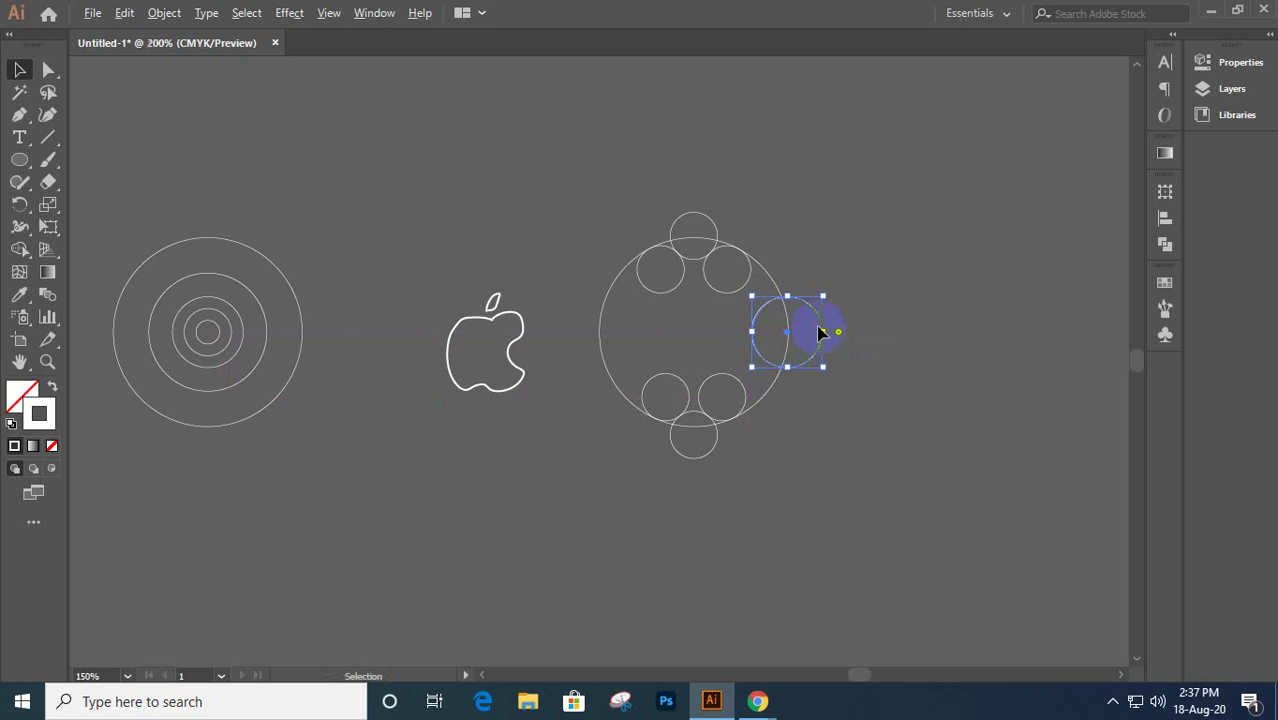
scroll(820, 305, up, 3)
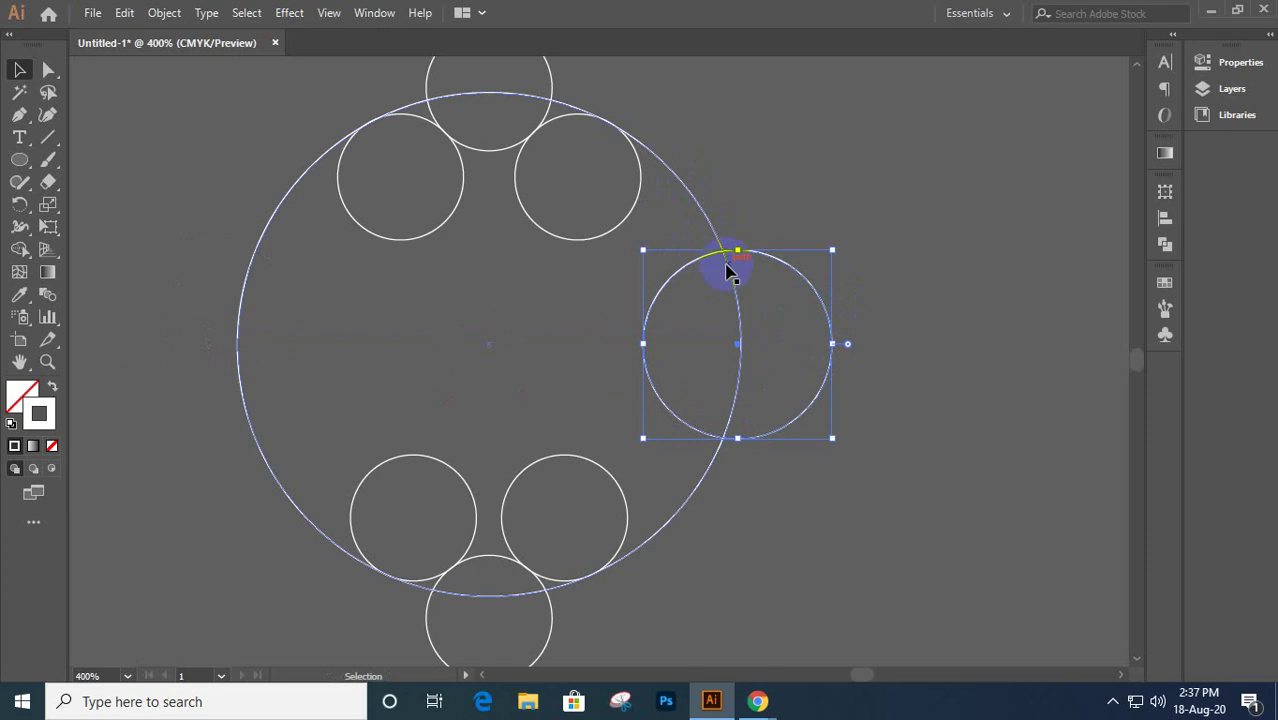
- Copy the smallest guide circle from the concentric set into the upper corner between the large circle and the right-edge circle
scroll(731, 270, up, 2)
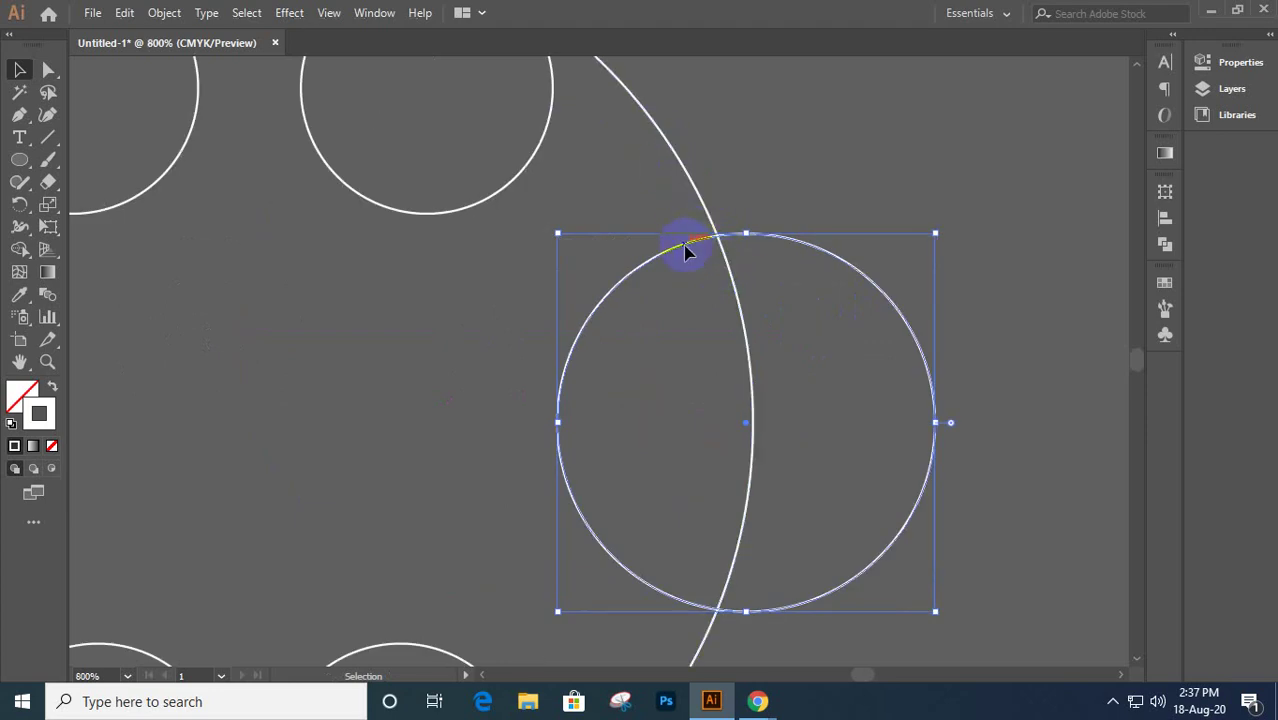
key(space)
drag(679, 217, 722, 288)
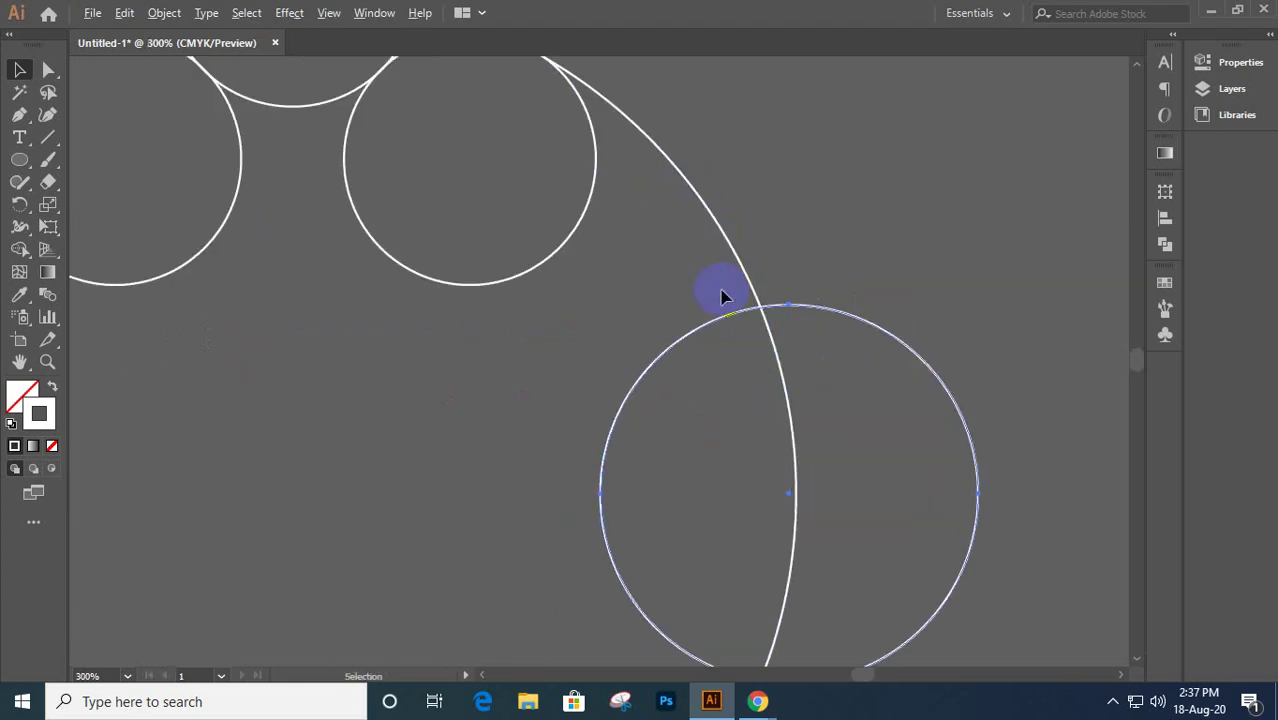
scroll(720, 290, down, 3)
drag(288, 303, 533, 256)
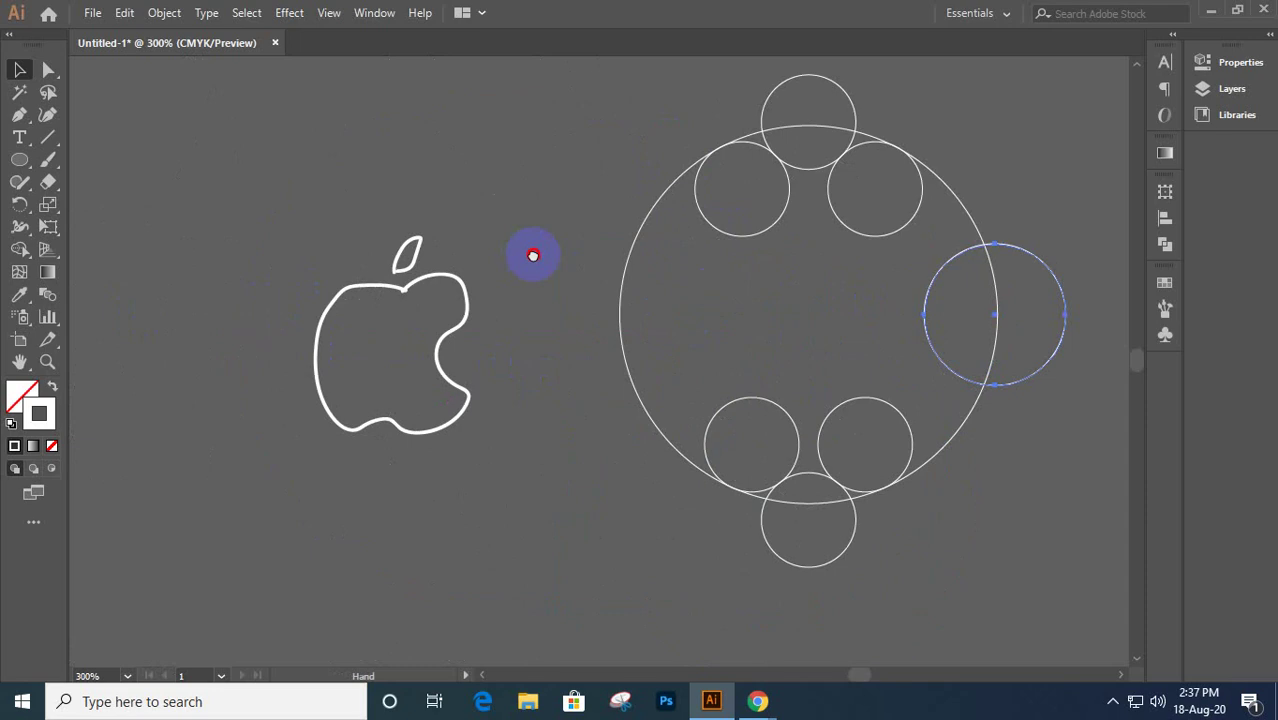
scroll(531, 256, down, 2)
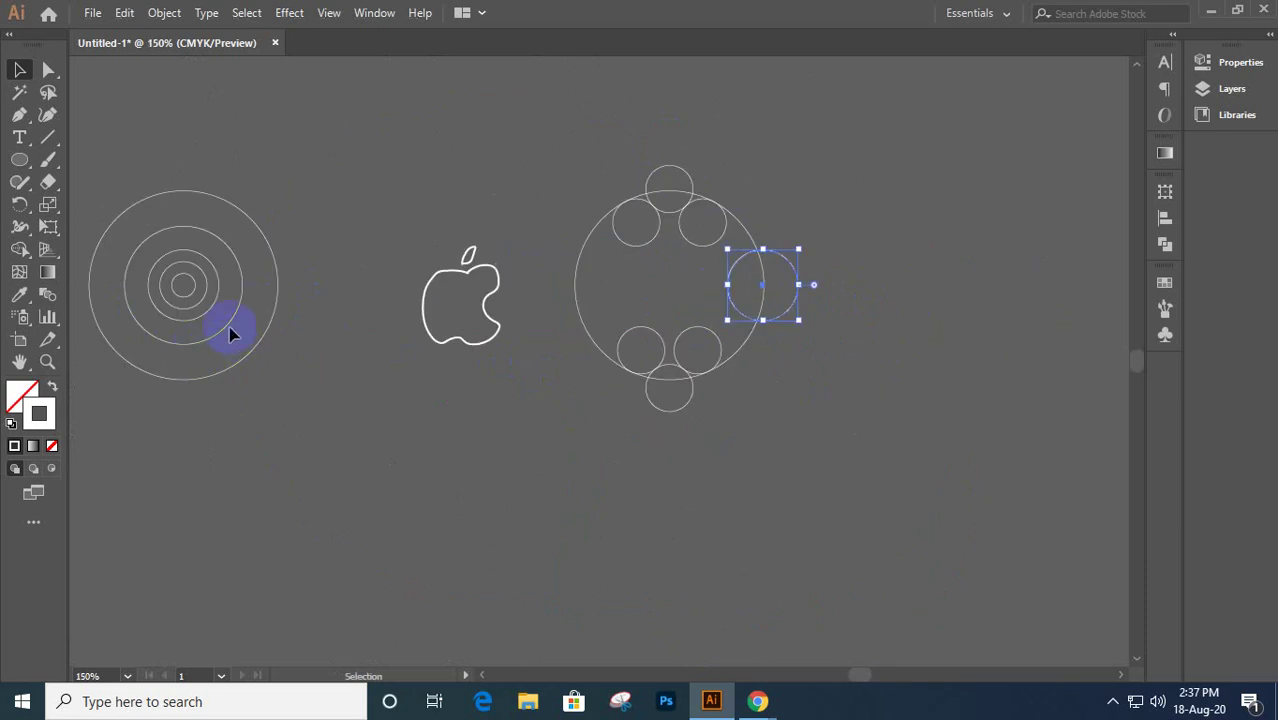
click(195, 293)
mouse_move(195, 291)
mouse_down()
mouse_move(188, 300)
mouse_move(184, 283)
mouse_move(277, 309)
mouse_move(856, 334)
mouse_move(1090, 316)
mouse_up()
scroll(199, 299, up, 3)
drag(1084, 374, 237, 386)
drag(240, 292, 860, 175)
scroll(860, 175, up, 4)
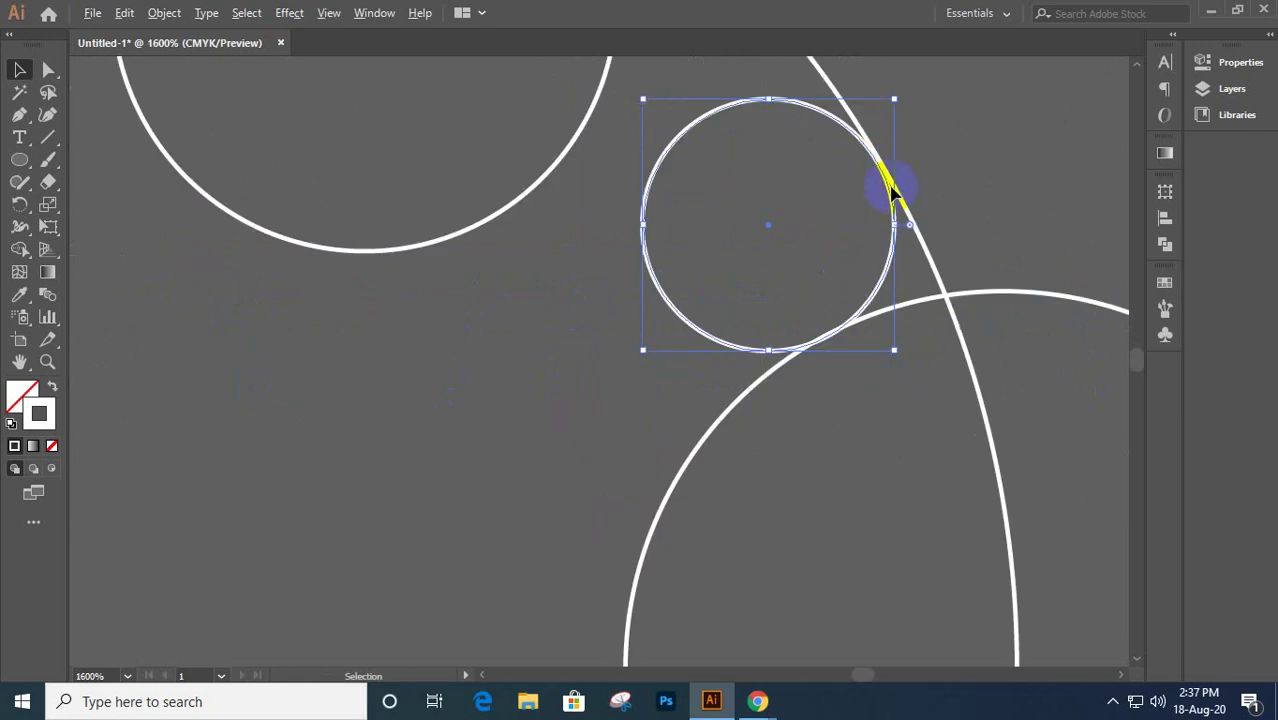
- Fine-tune the smallest circle copy's position so it touches both the large circle and the right-edge circle
drag(1010, 223, 903, 285)
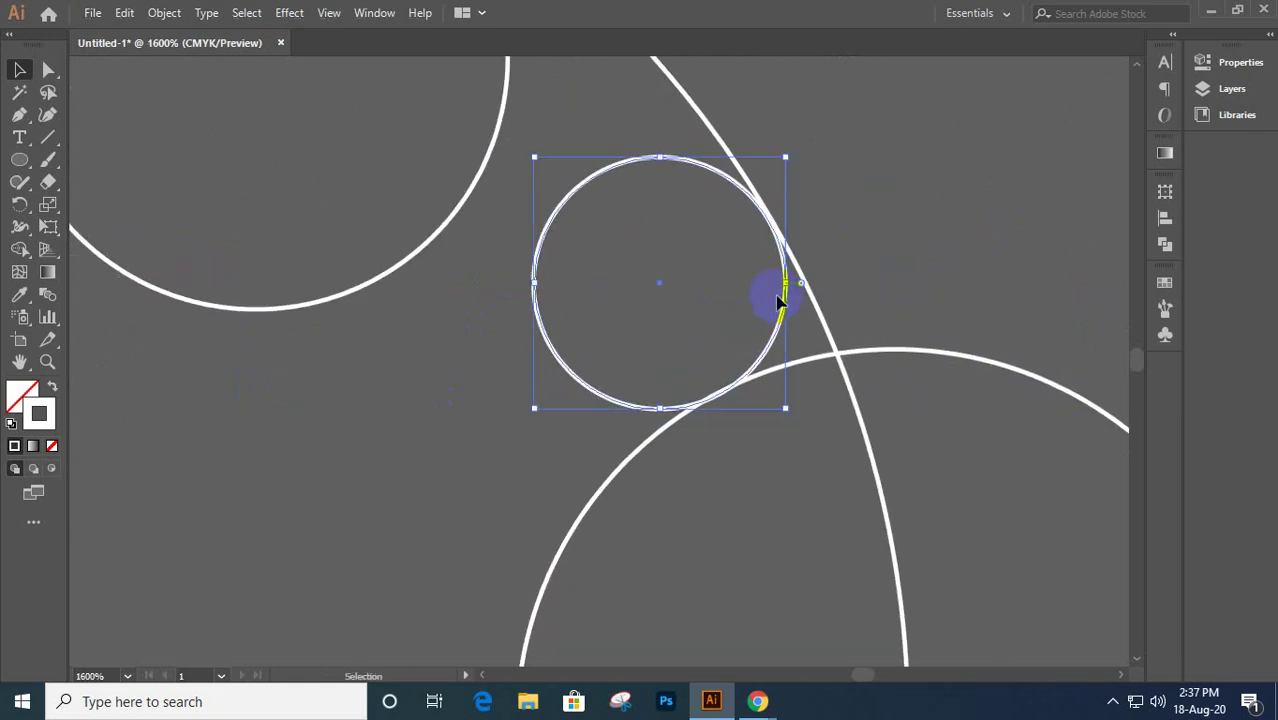
scroll(776, 294, up, 1)
drag(915, 222, 864, 285)
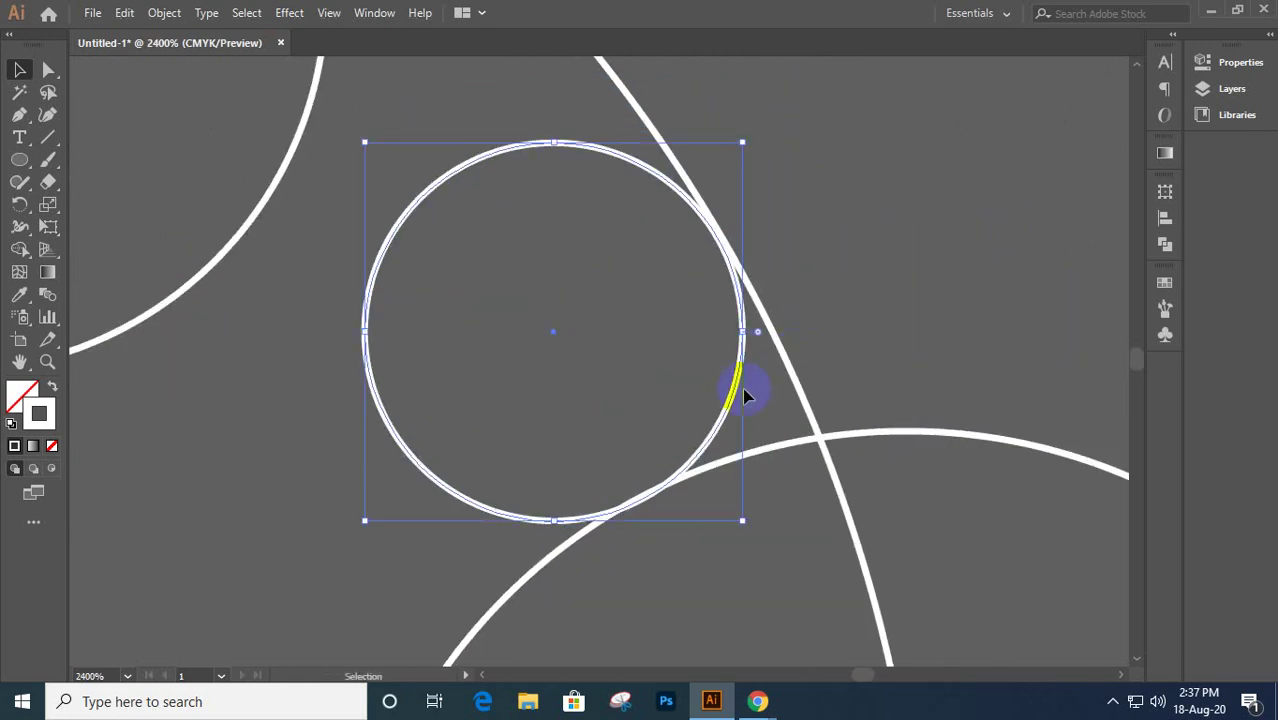
drag(732, 390, 737, 390)
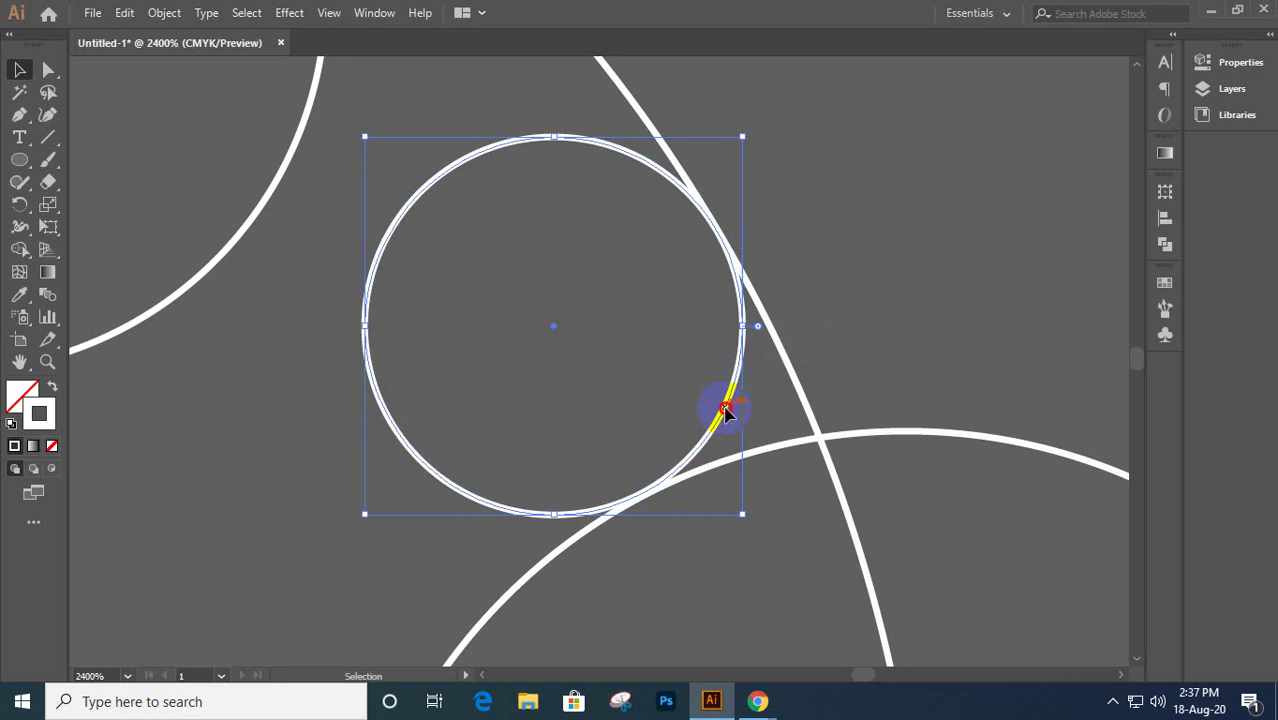
drag(727, 413, 728, 422)
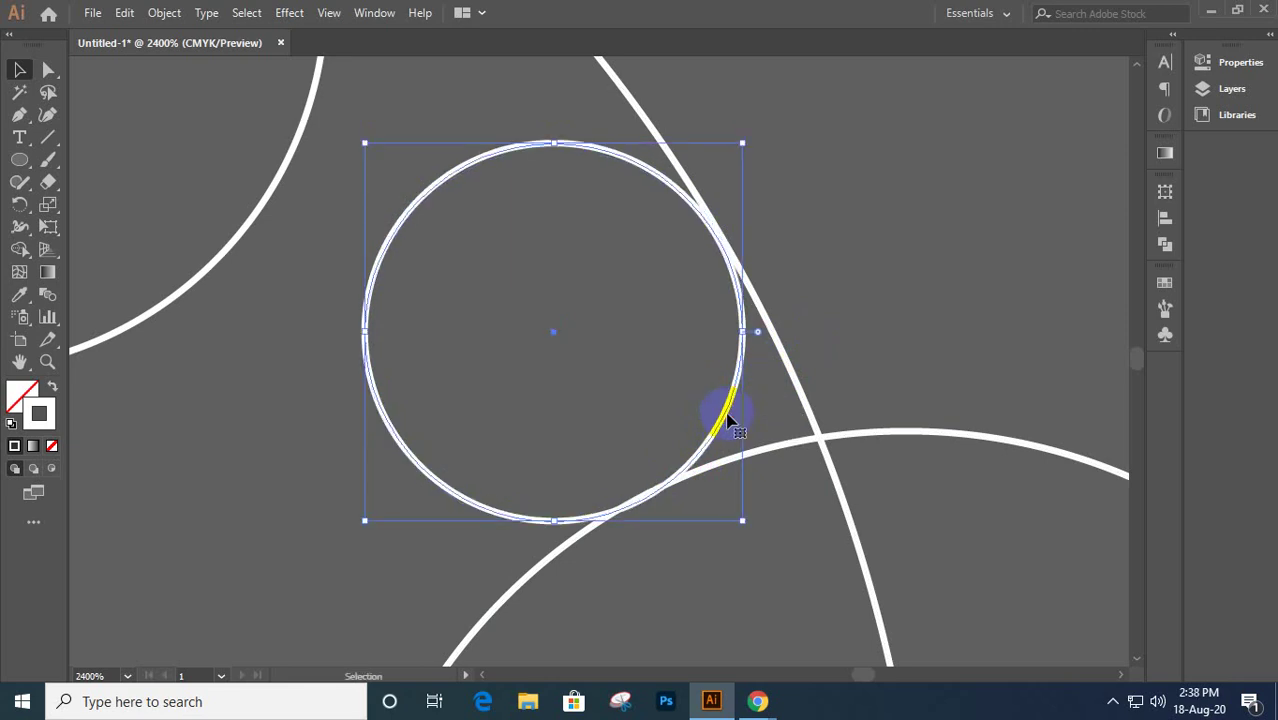
key(Up)
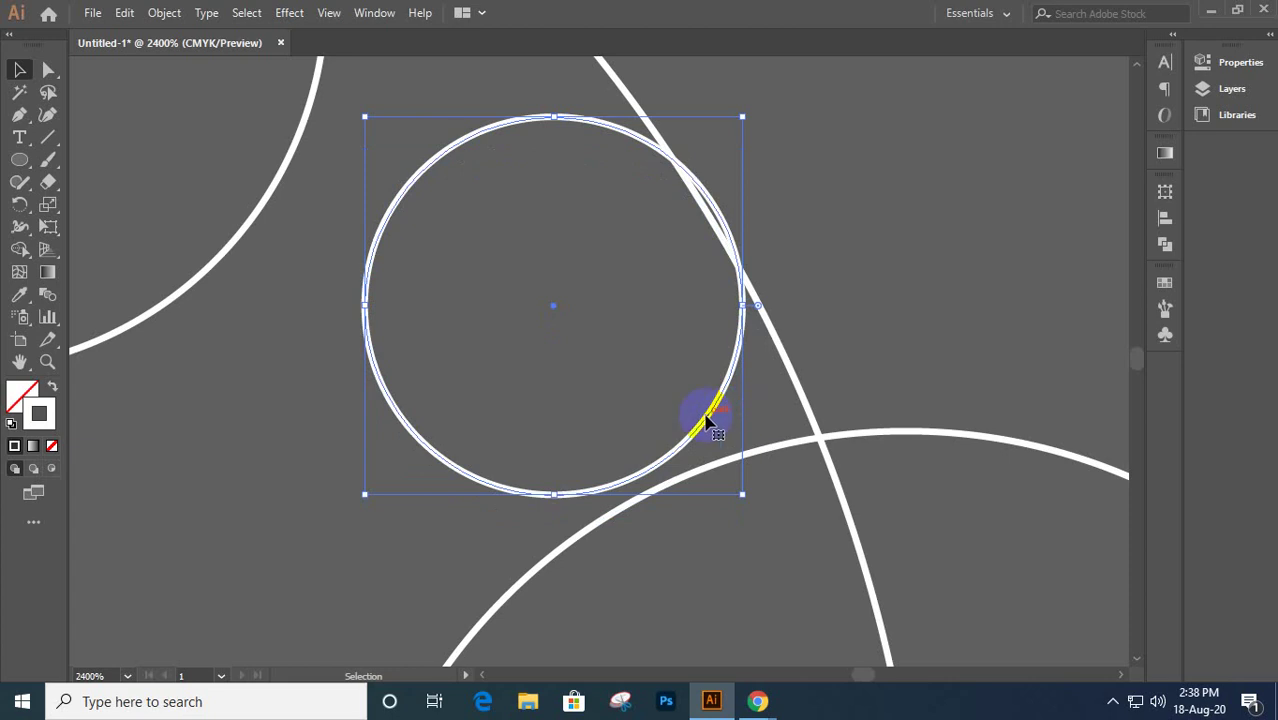
drag(707, 416, 713, 446)
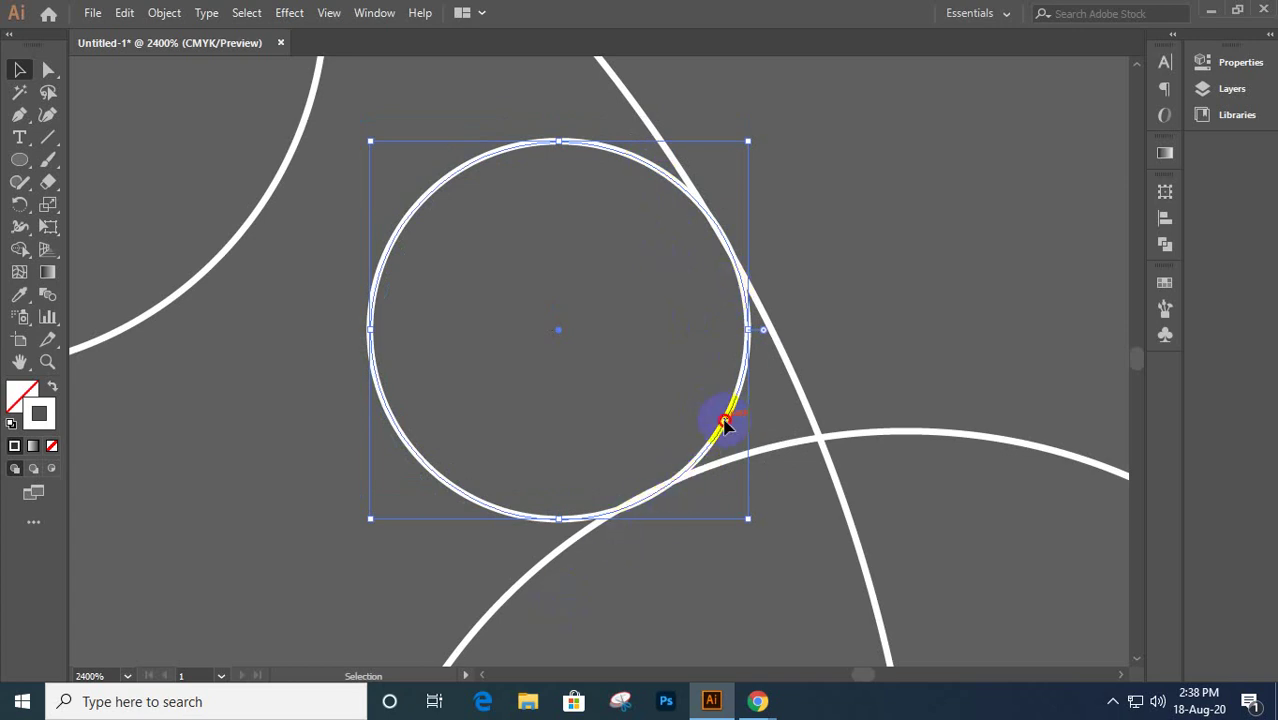
scroll(726, 425, down, 1)
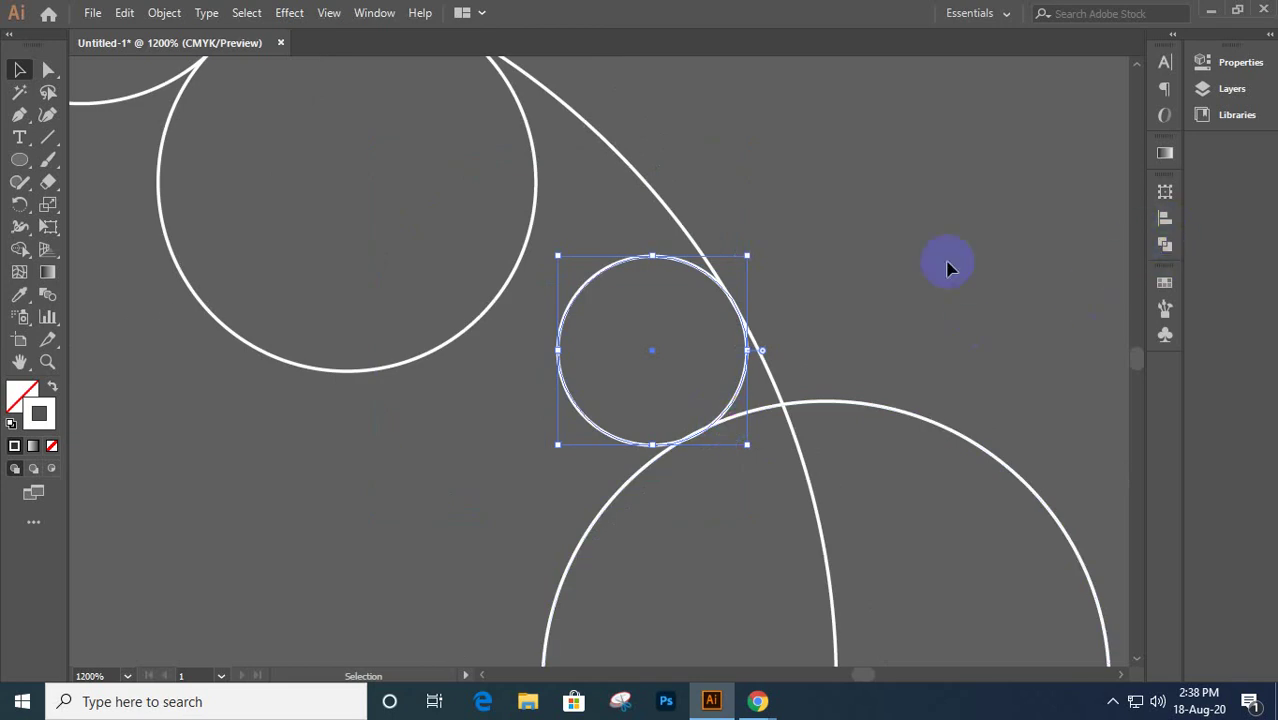
- Remove the stroke from the large circle, the right-edge circle and the smallest circle copy to check their bare paths
drag(948, 266, 652, 545)
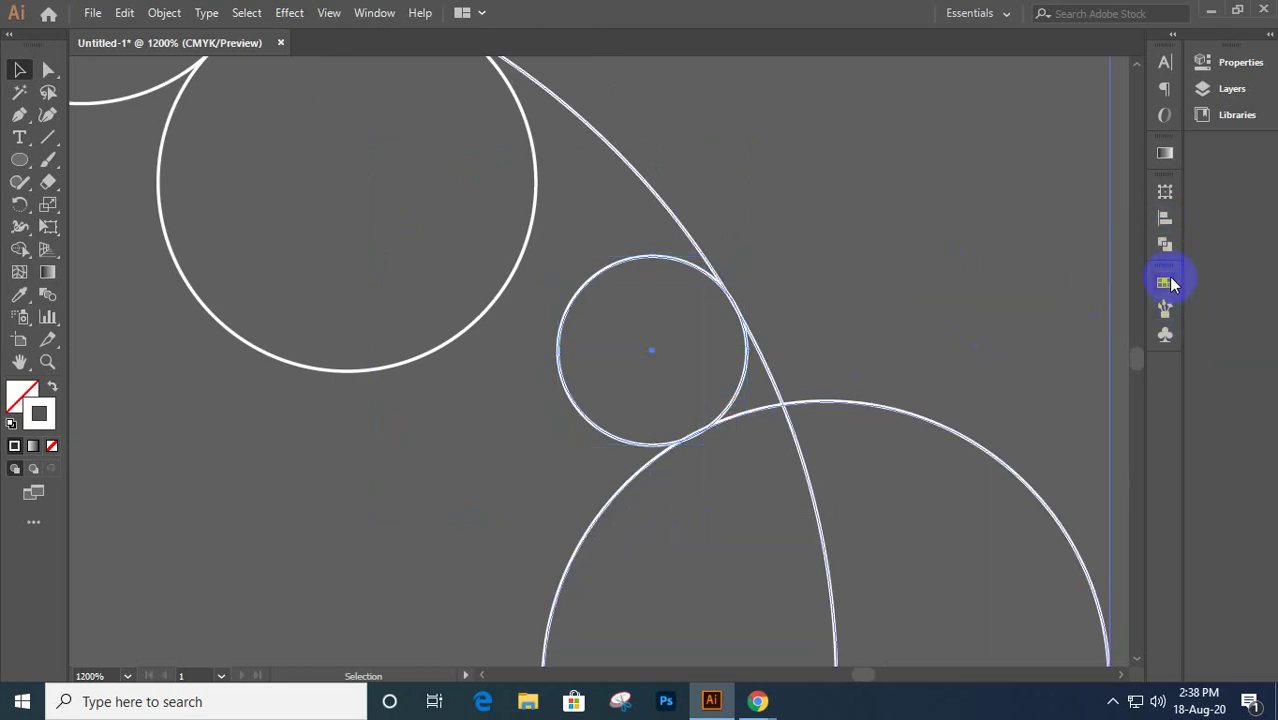
click(1233, 63)
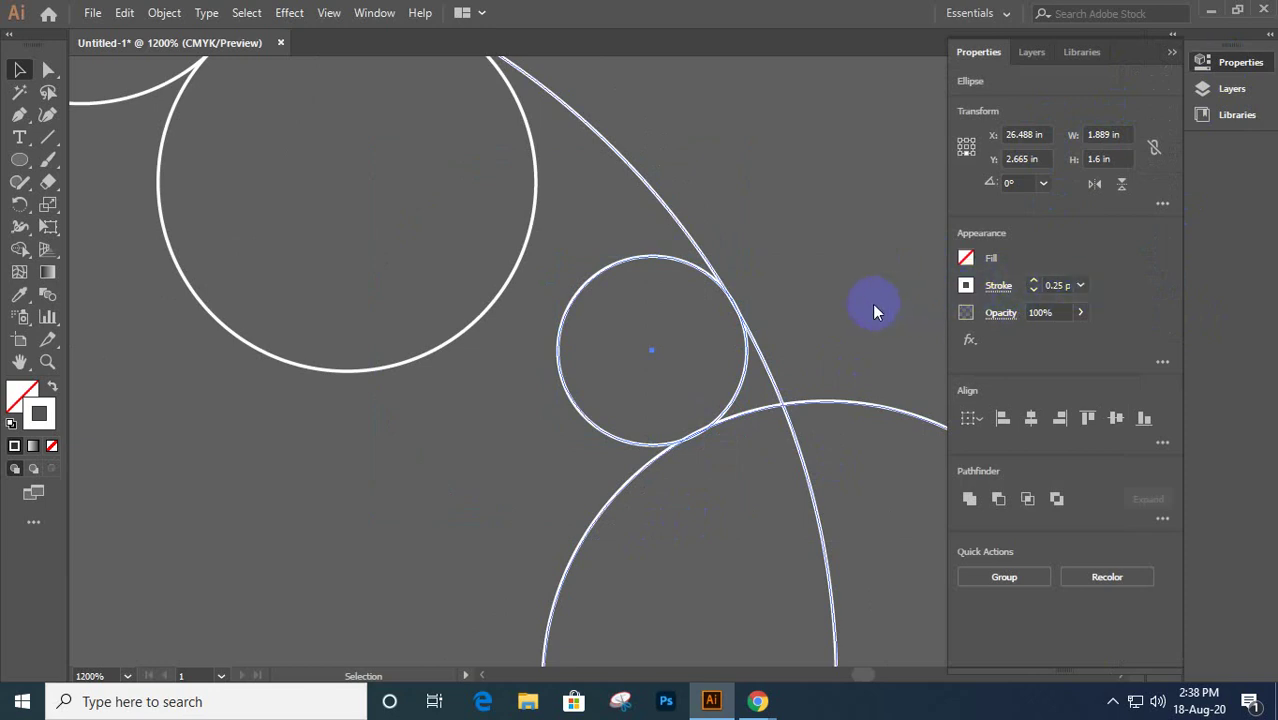
click(965, 285)
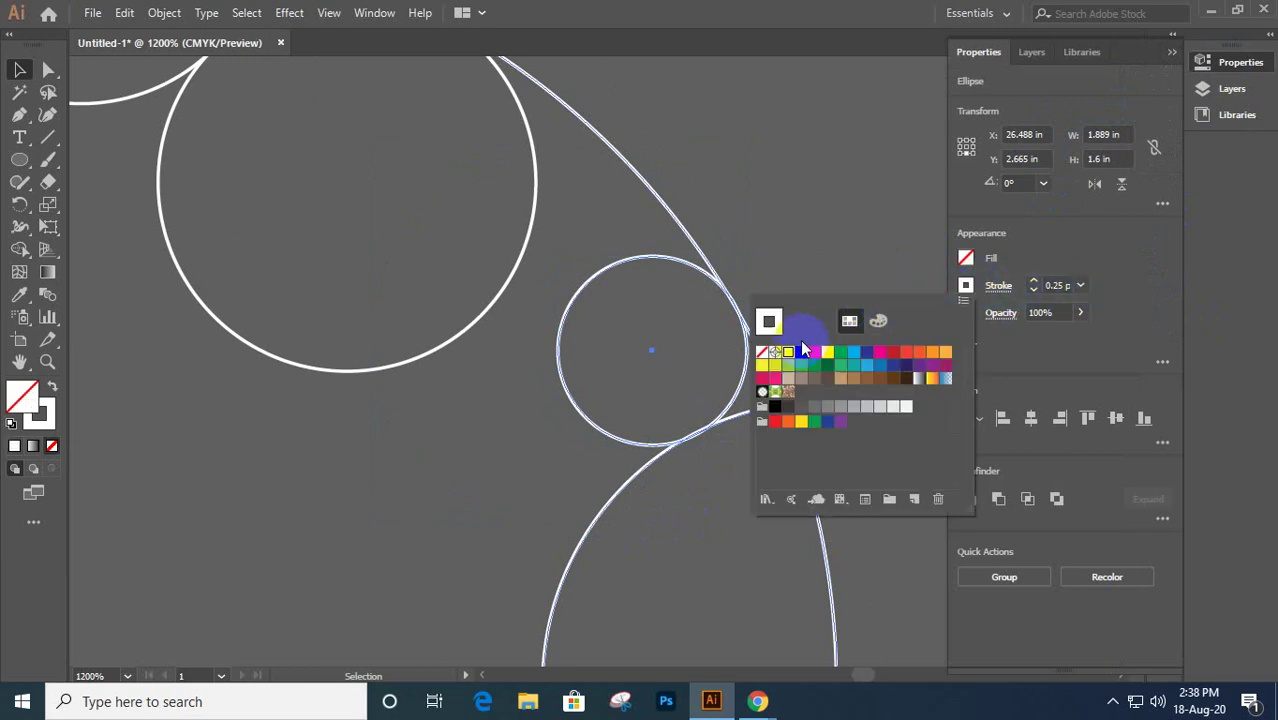
click(762, 352)
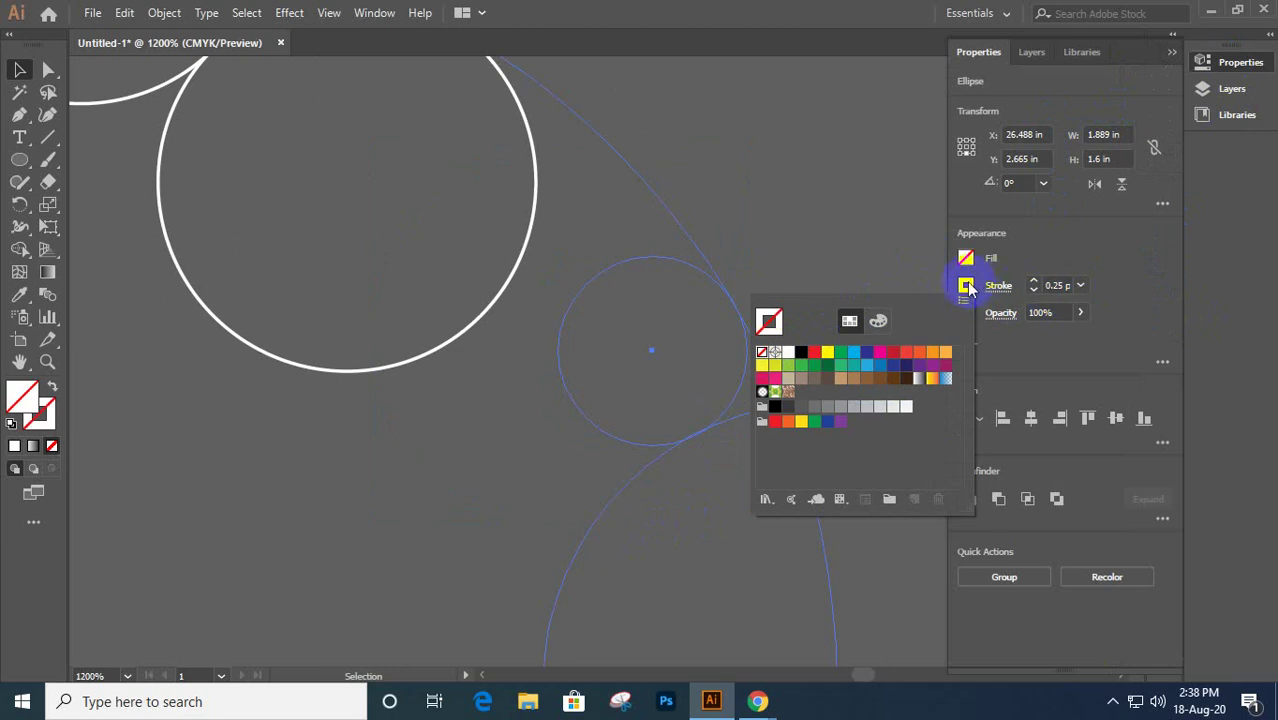
click(965, 286)
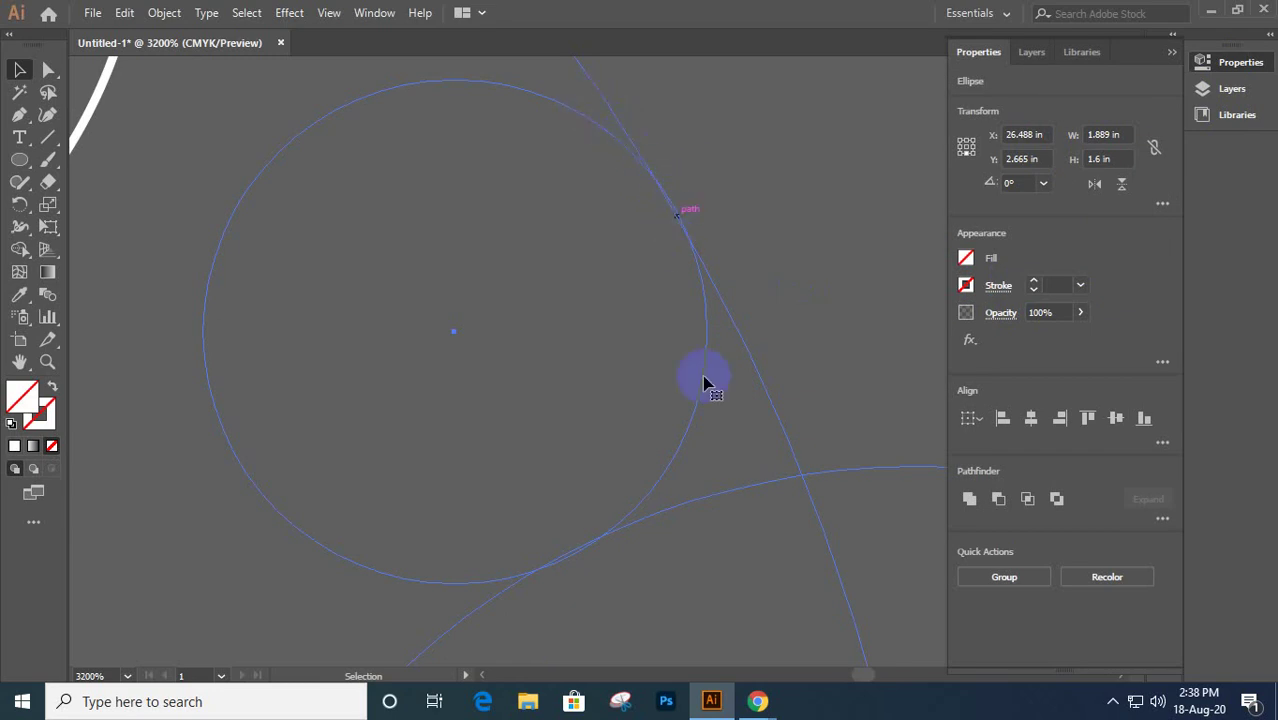
click(808, 311)
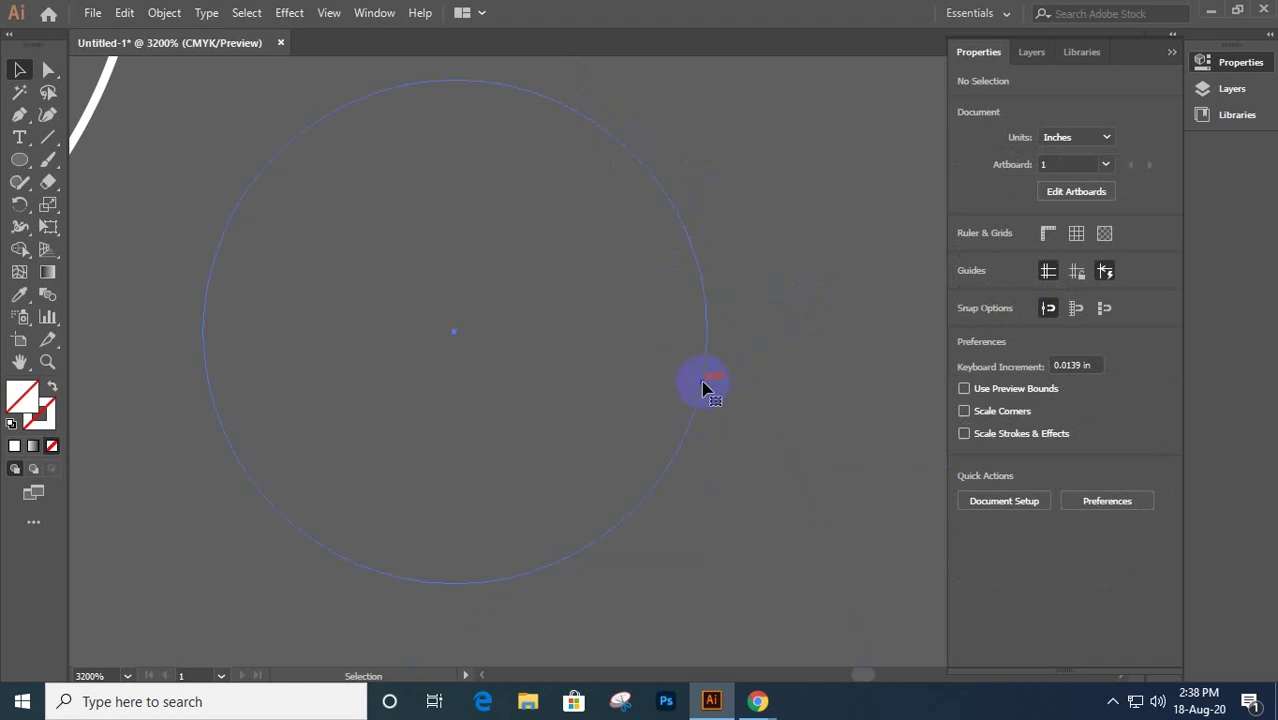
click(536, 568)
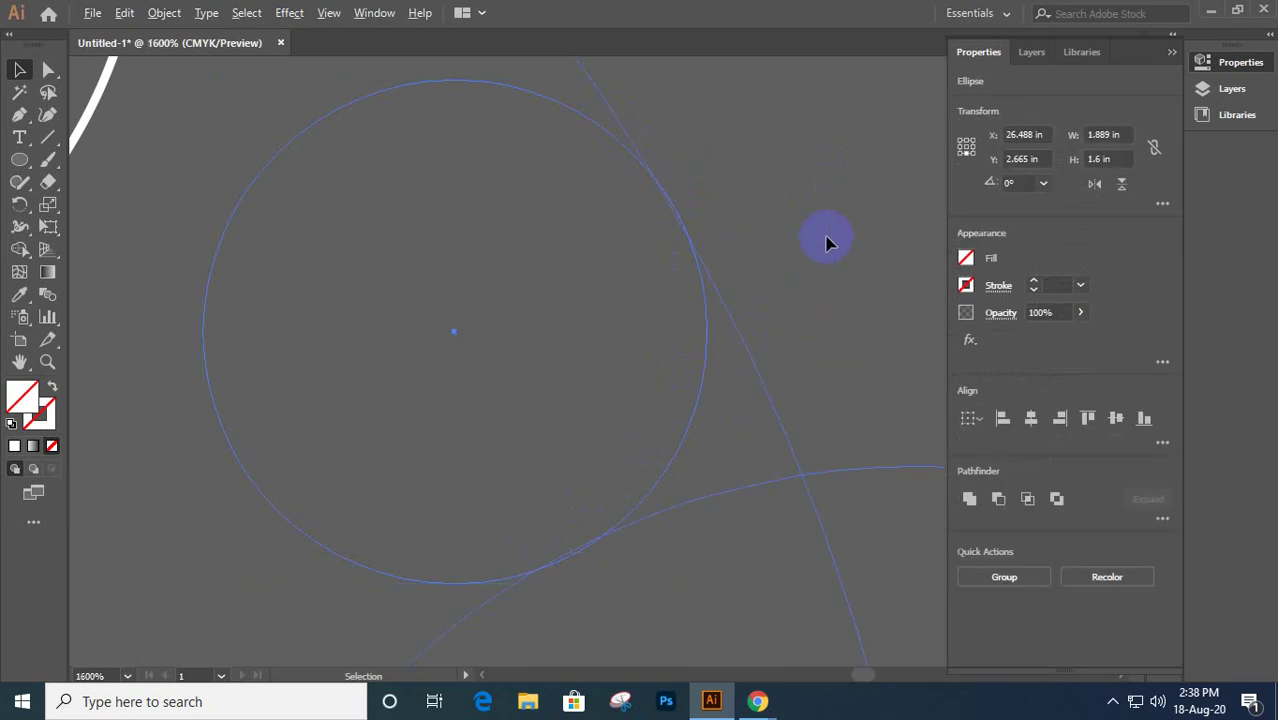
- Select all guide and construction circles and set their stroke weight to 0.1 pt
scroll(827, 243, down, 2)
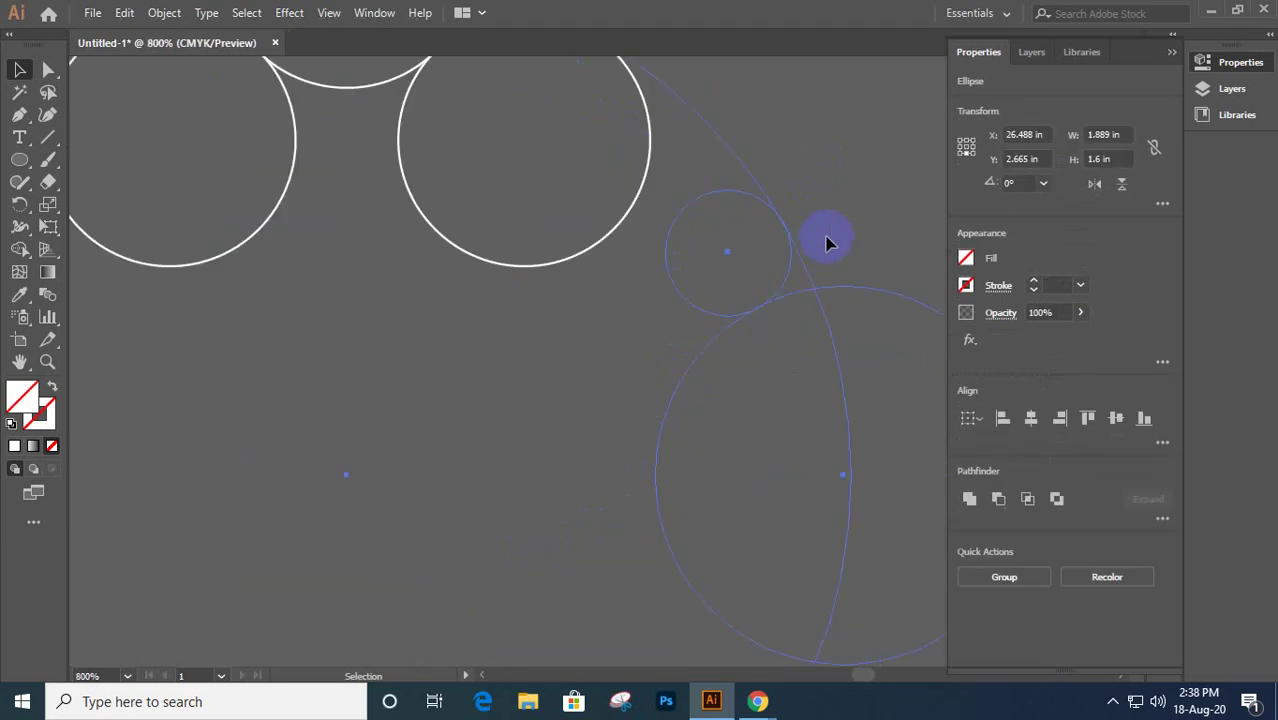
scroll(827, 243, down, 6)
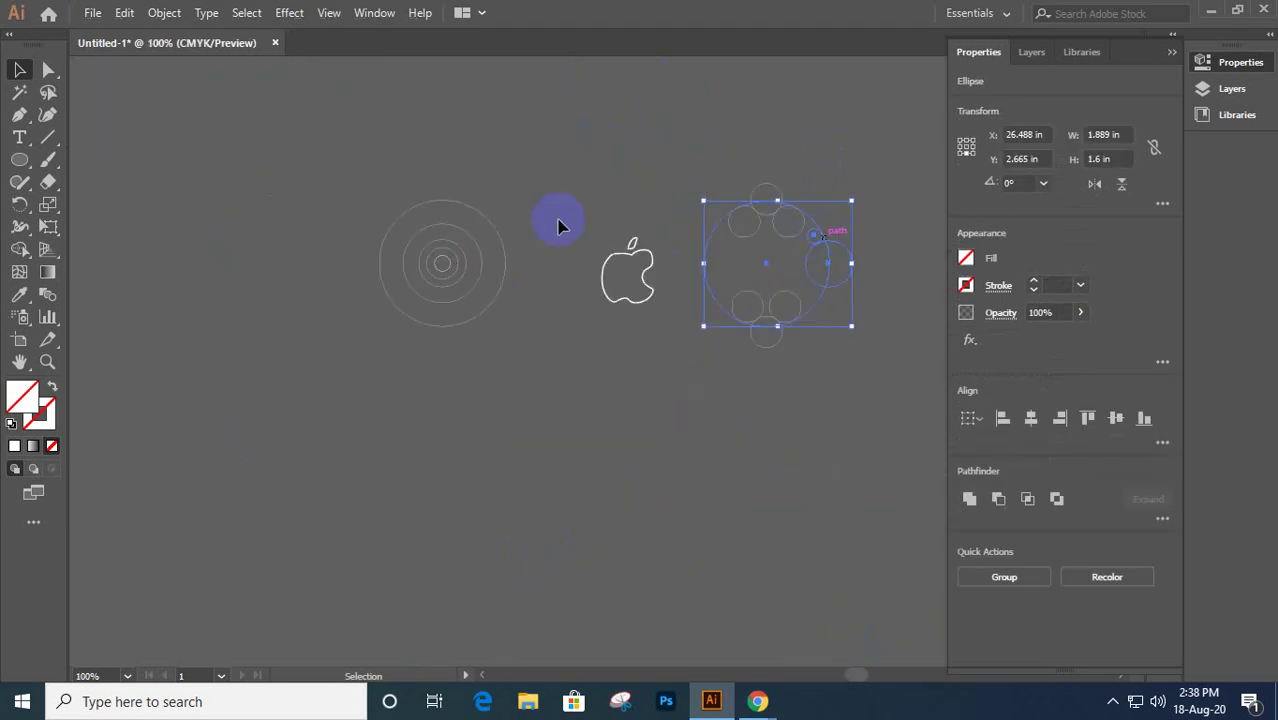
mouse_move(297, 134)
mouse_down()
mouse_move(845, 465)
mouse_move(902, 481)
mouse_up()
key(ctrl+a)
click(1058, 285)
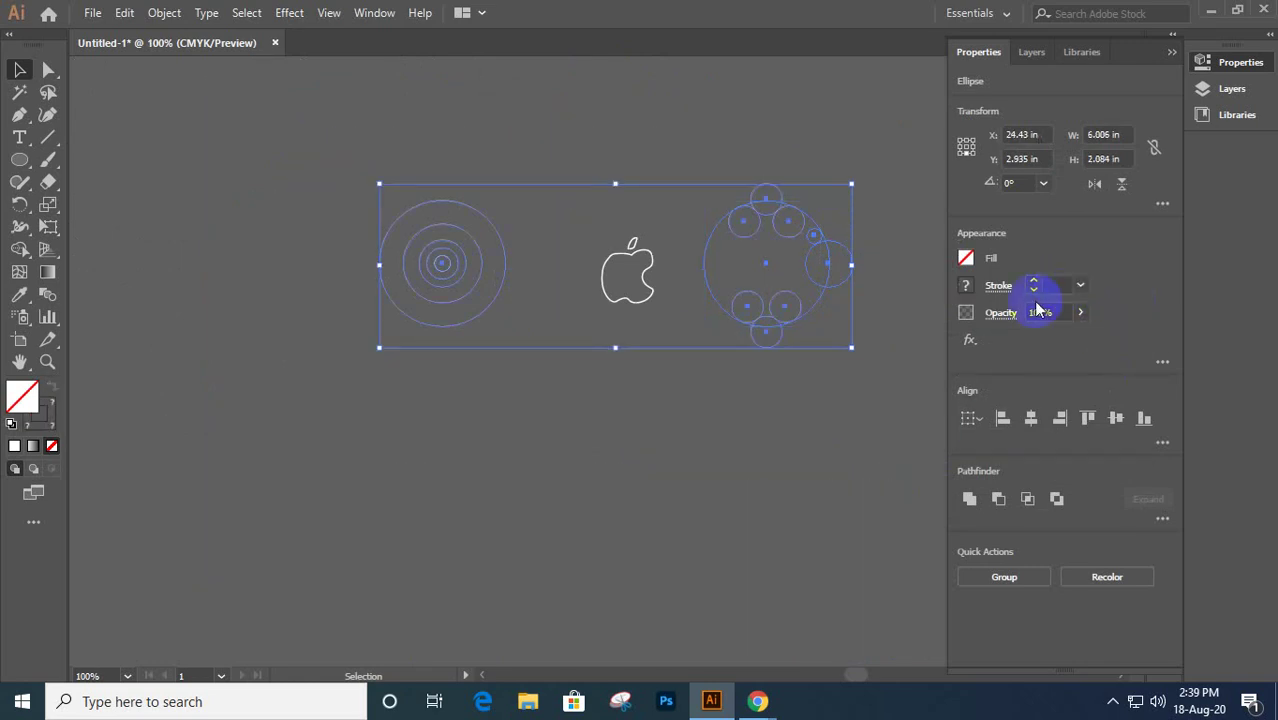
scroll(844, 277, up, 4)
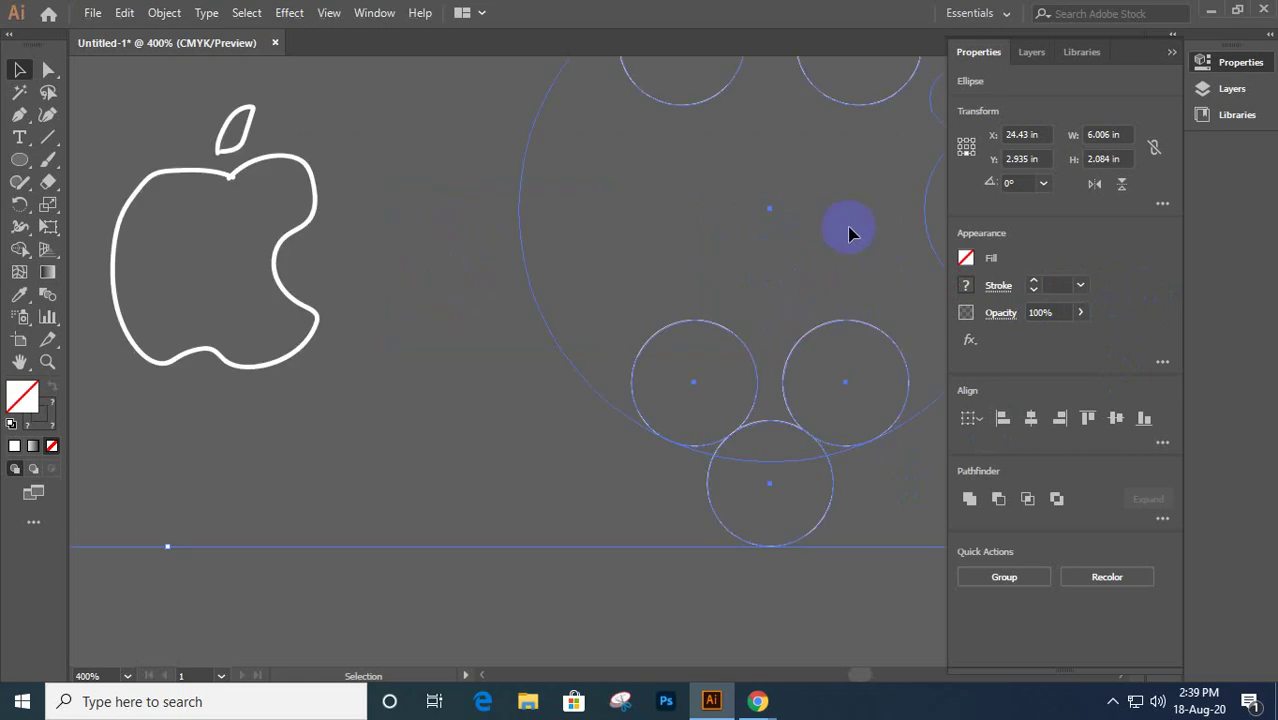
drag(856, 229, 619, 462)
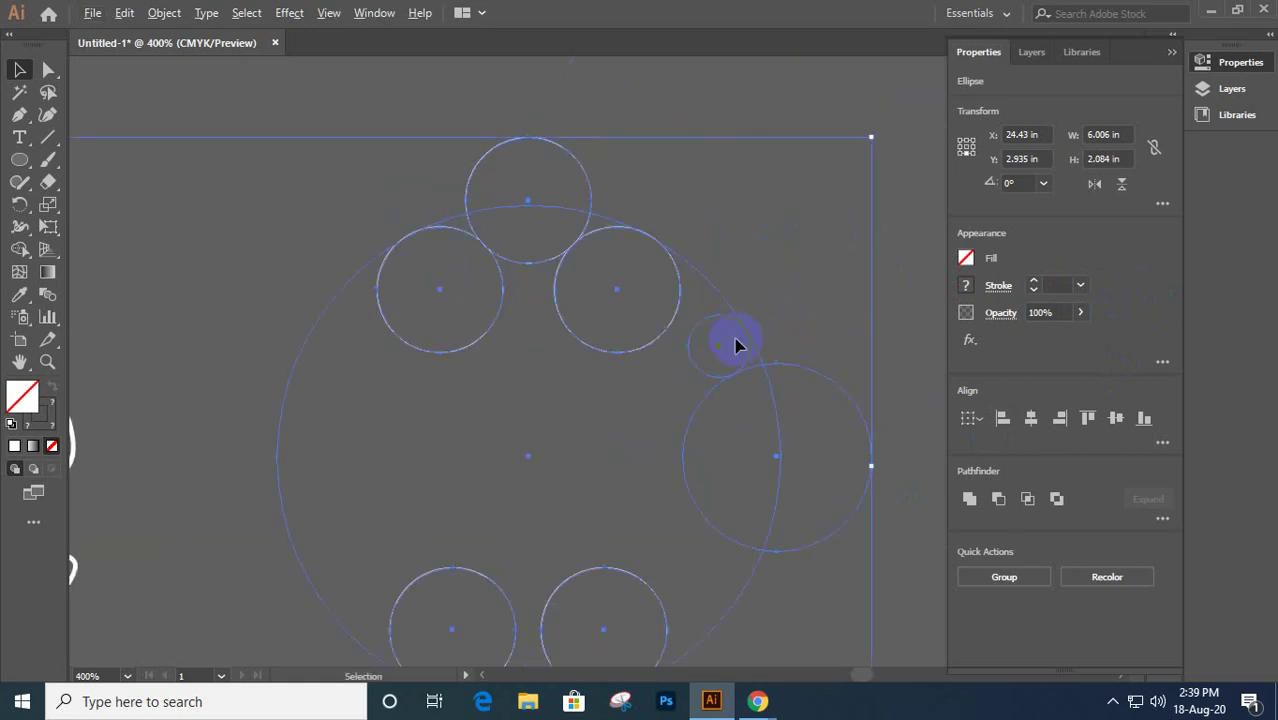
scroll(750, 342, up, 4)
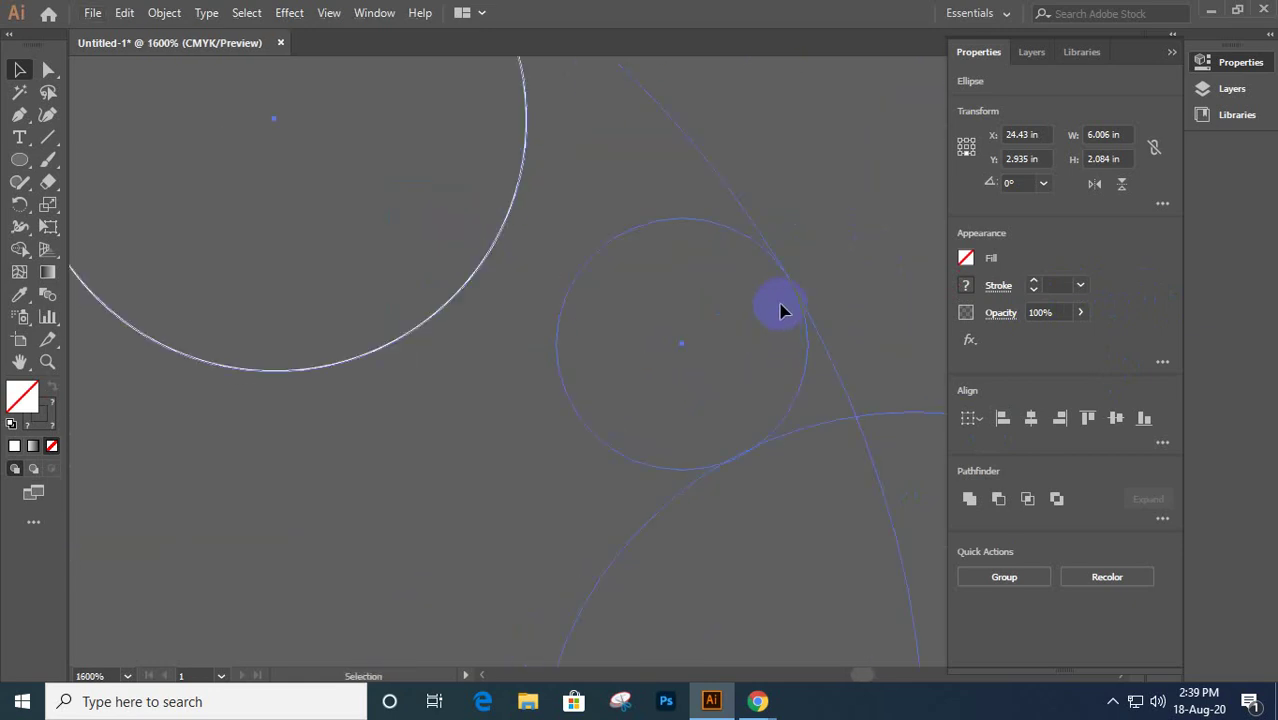
click(1057, 285)
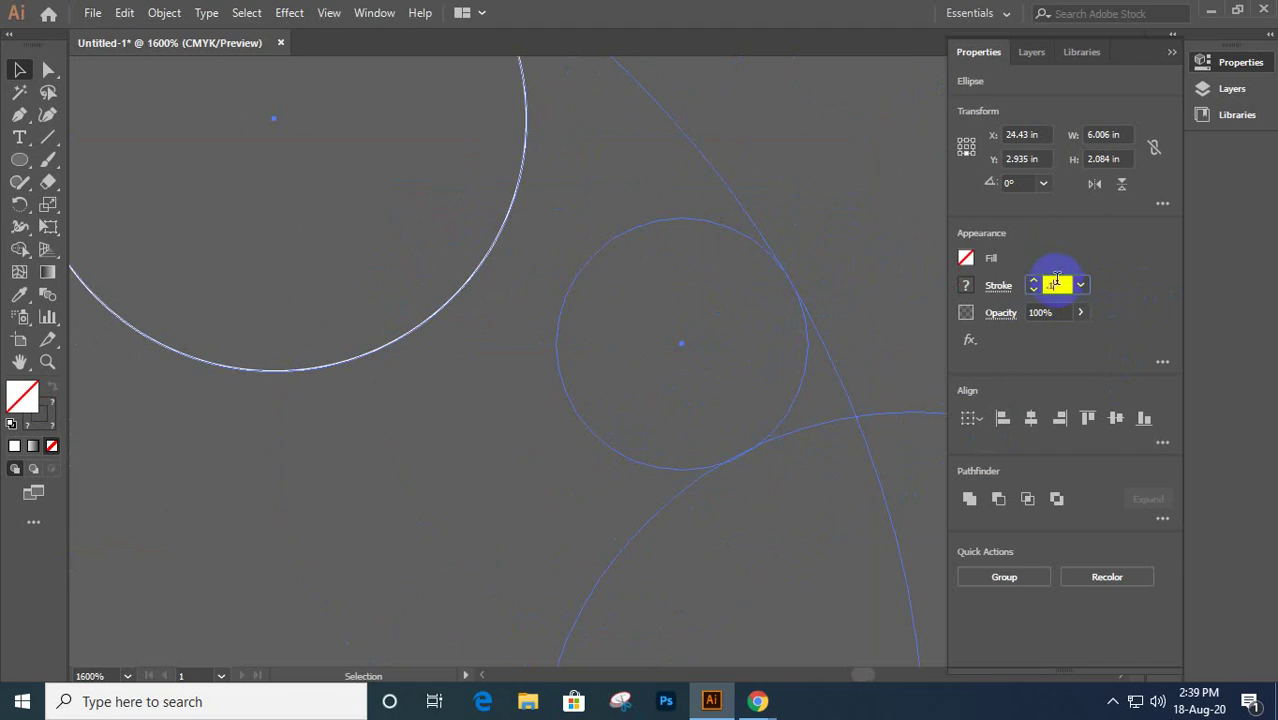
key(BackSpace)
click(825, 163)
- Give the large circle, the right-edge circle and the smallest circle copy a 0.1 pt stroke
drag(849, 211, 712, 177)
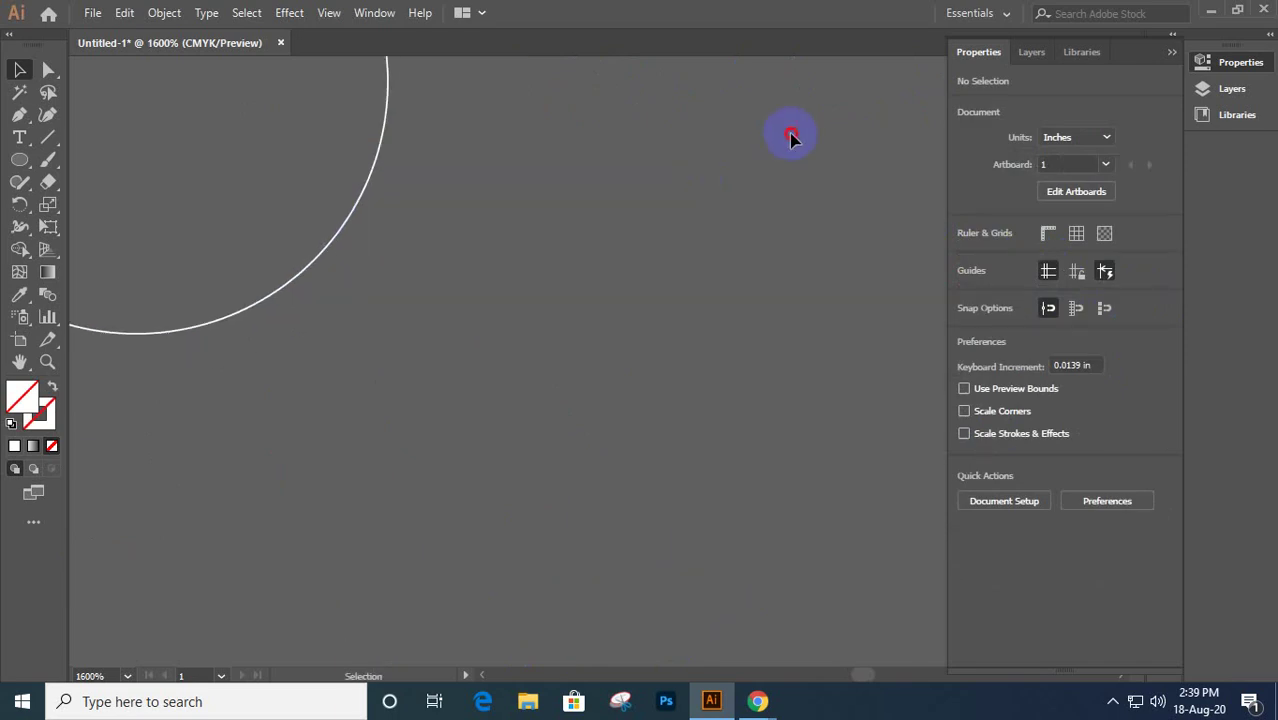
drag(790, 138, 459, 551)
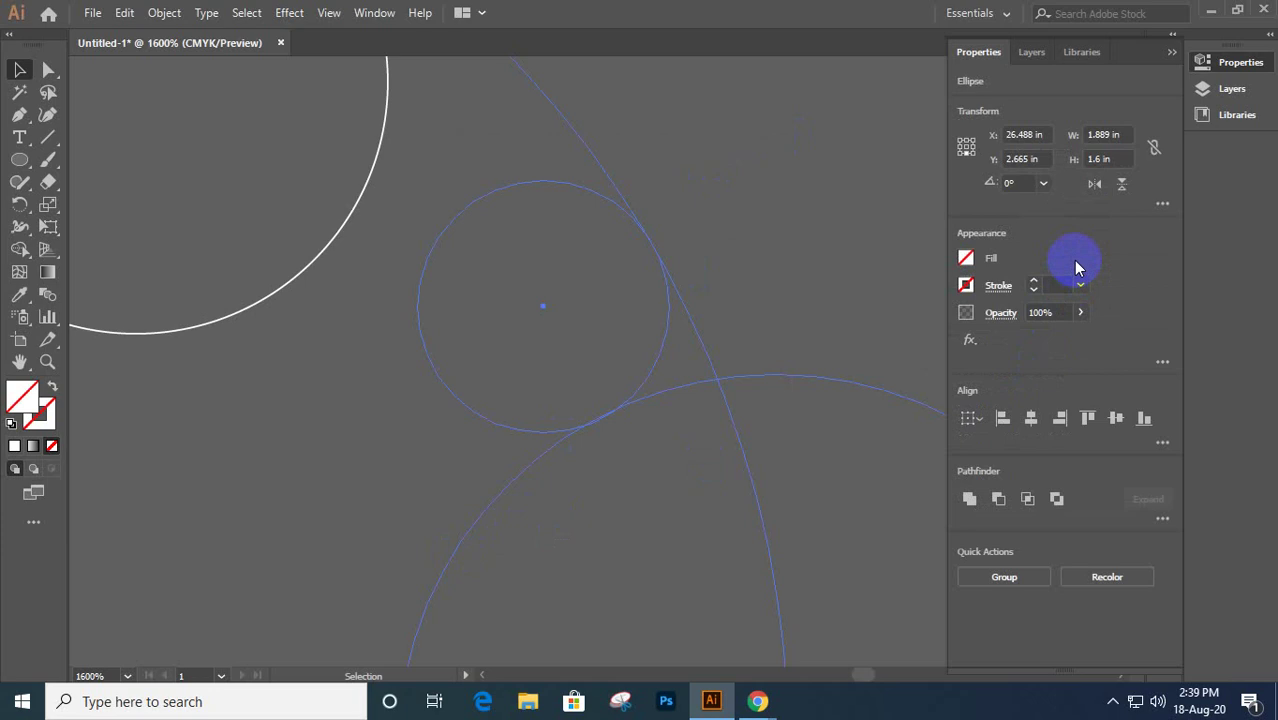
click(1057, 284)
text(.1)
key(Return)
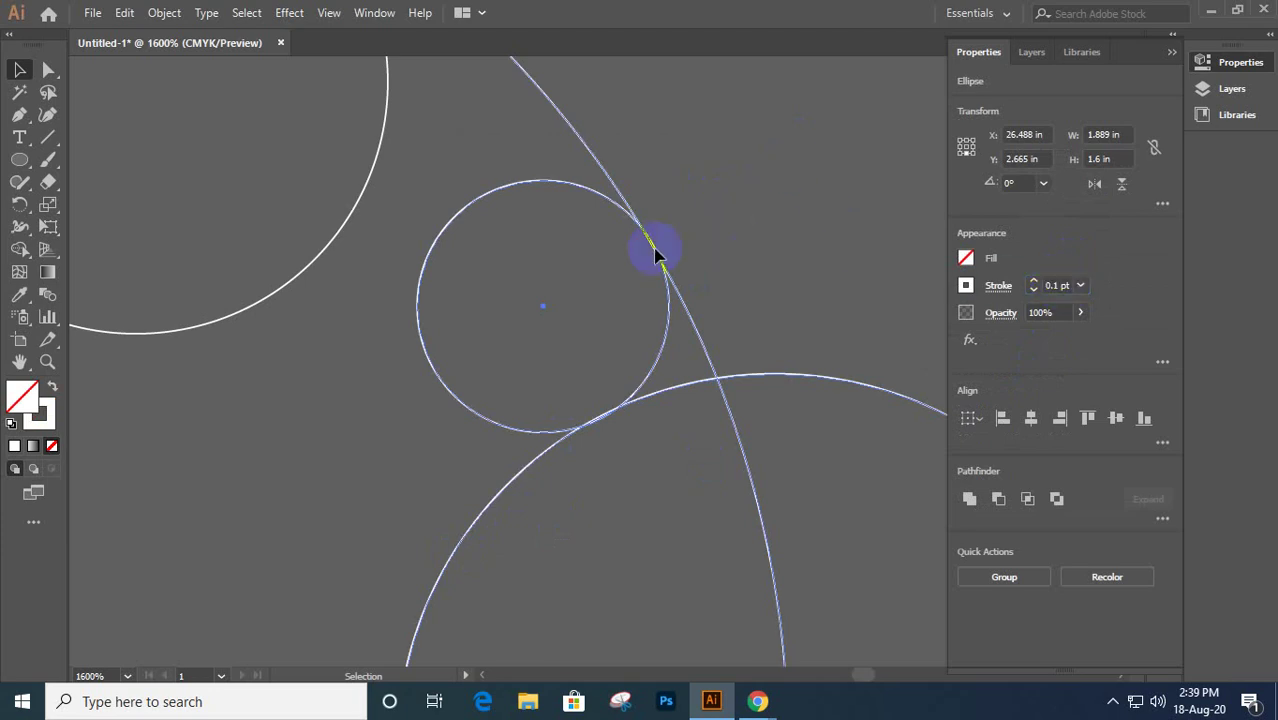
- Readjust the smallest circle copy close up so its thin outline meets the large circle and the right-edge circle
click(640, 320)
scroll(660, 360, up, 3)
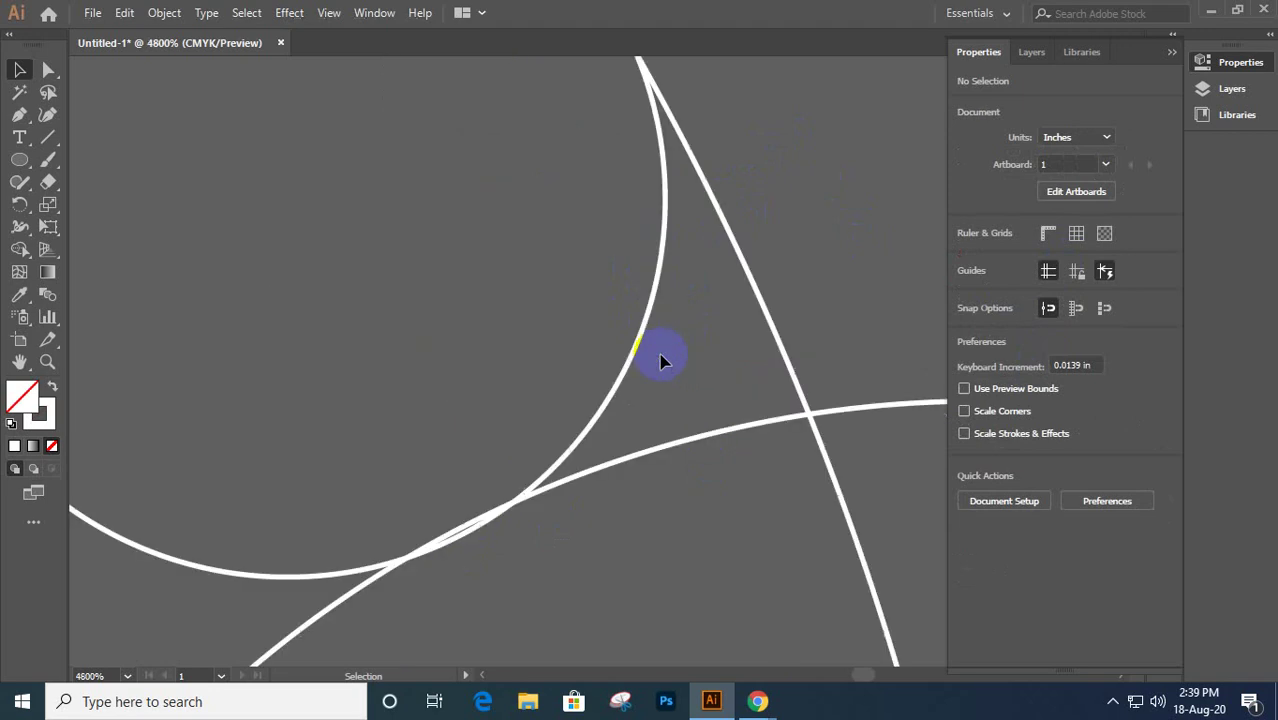
drag(705, 302, 717, 361)
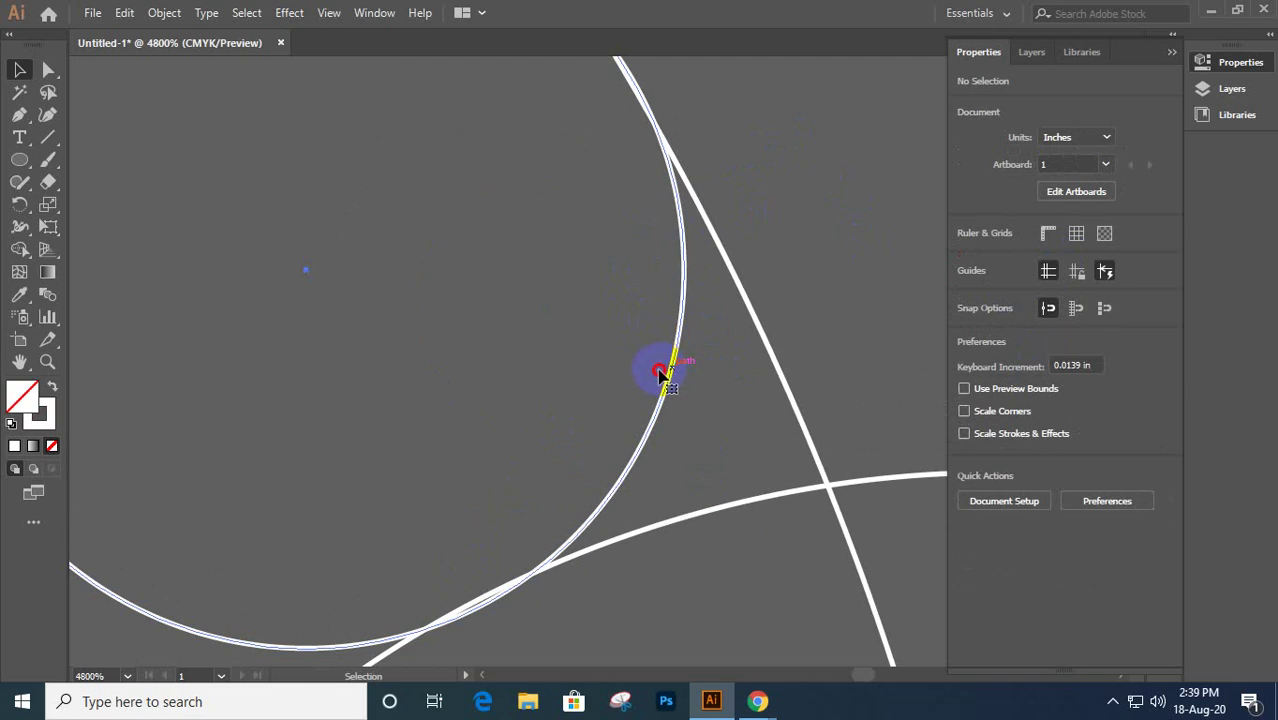
click(660, 372)
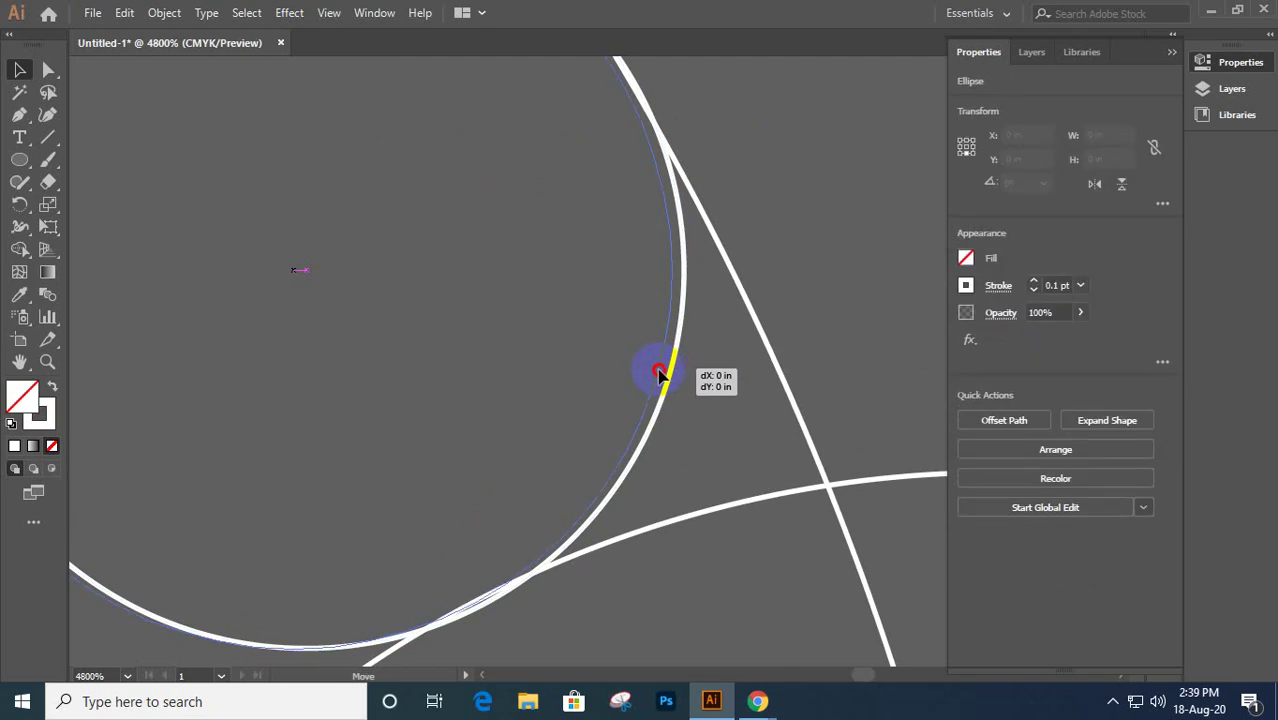
drag(639, 289, 699, 334)
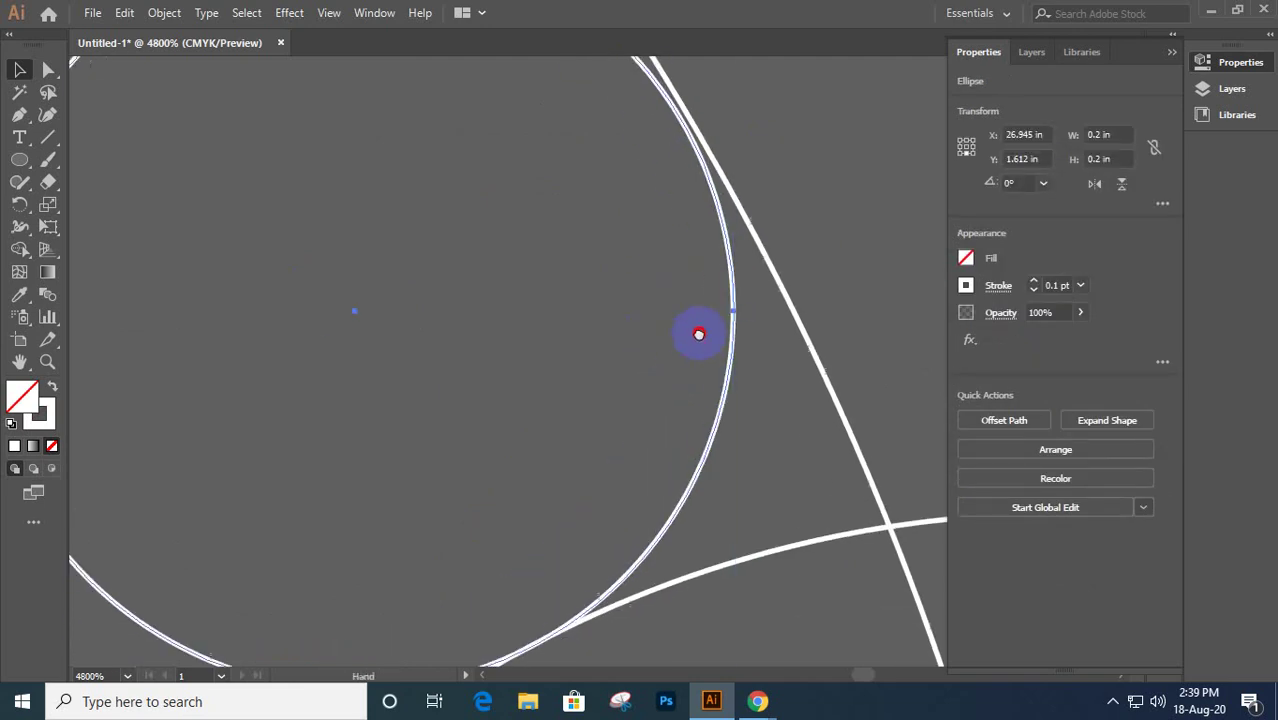
double_click(1172, 56)
drag(928, 165, 812, 266)
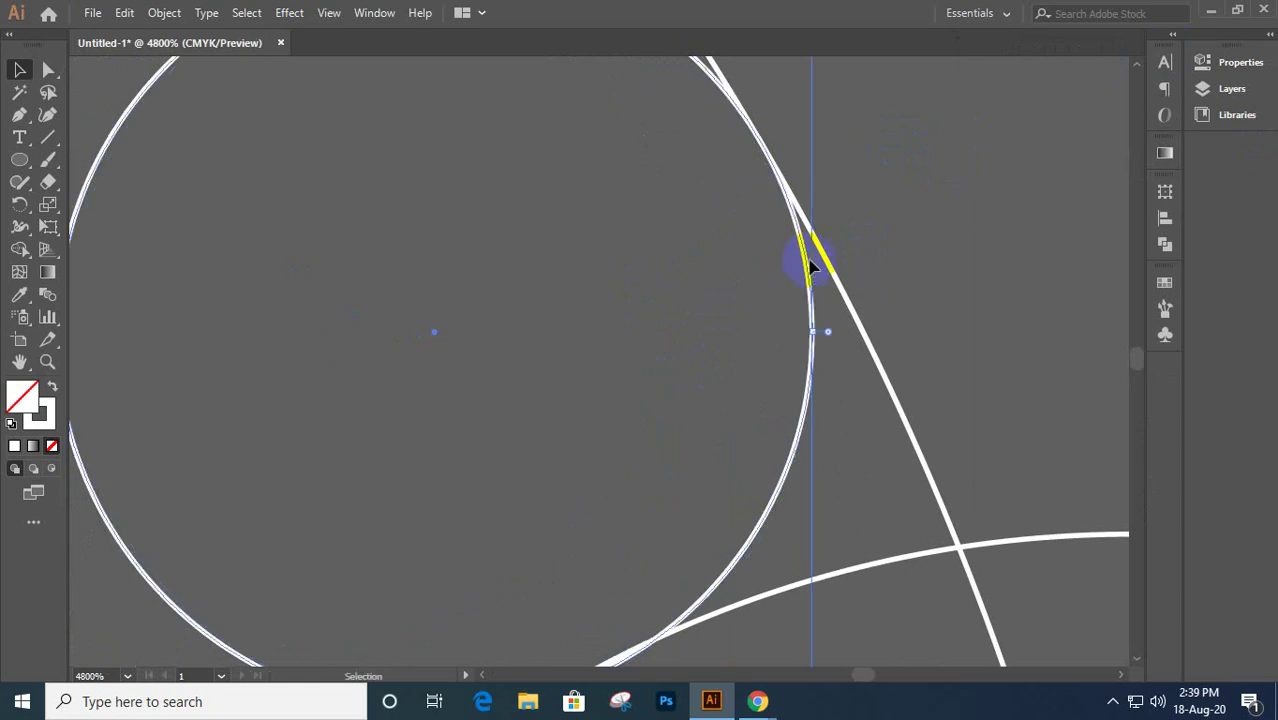
drag(970, 262, 967, 232)
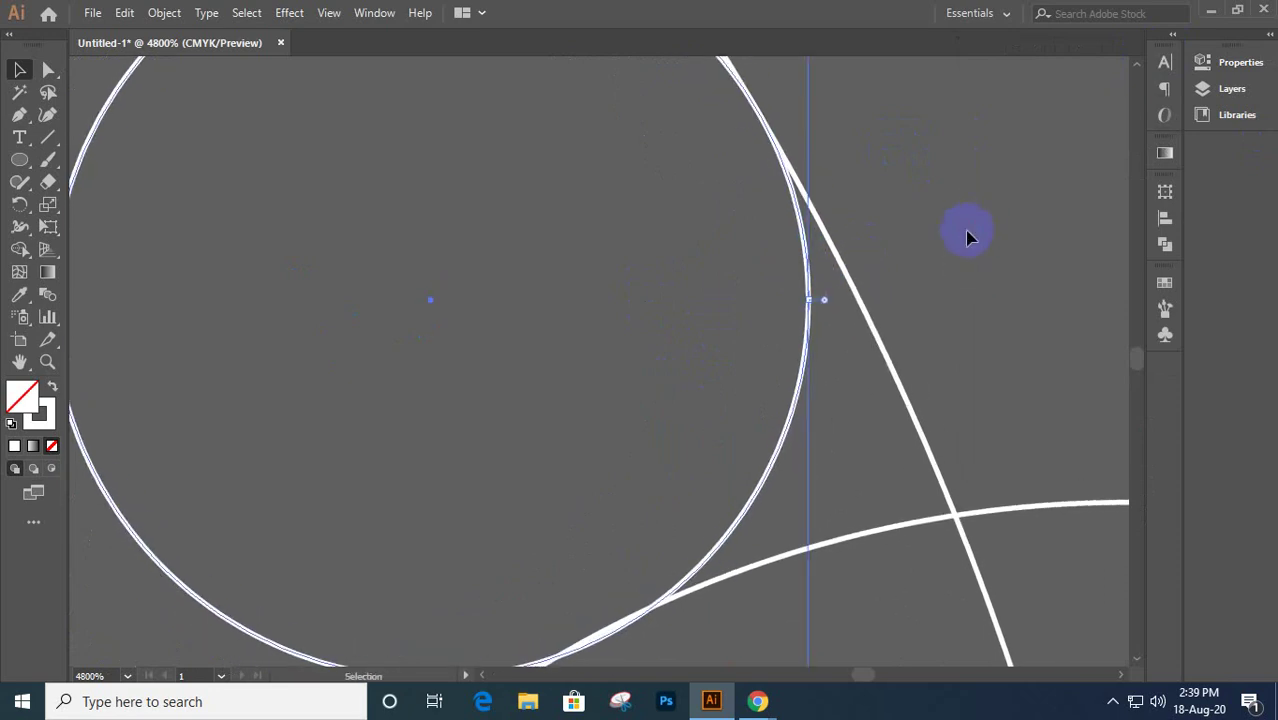
- Fine-tune the upper smallest circle so it touches the inside of the large circle and the outside of the right-edge circle
key(ctrl+minus)
drag(886, 262, 890, 312)
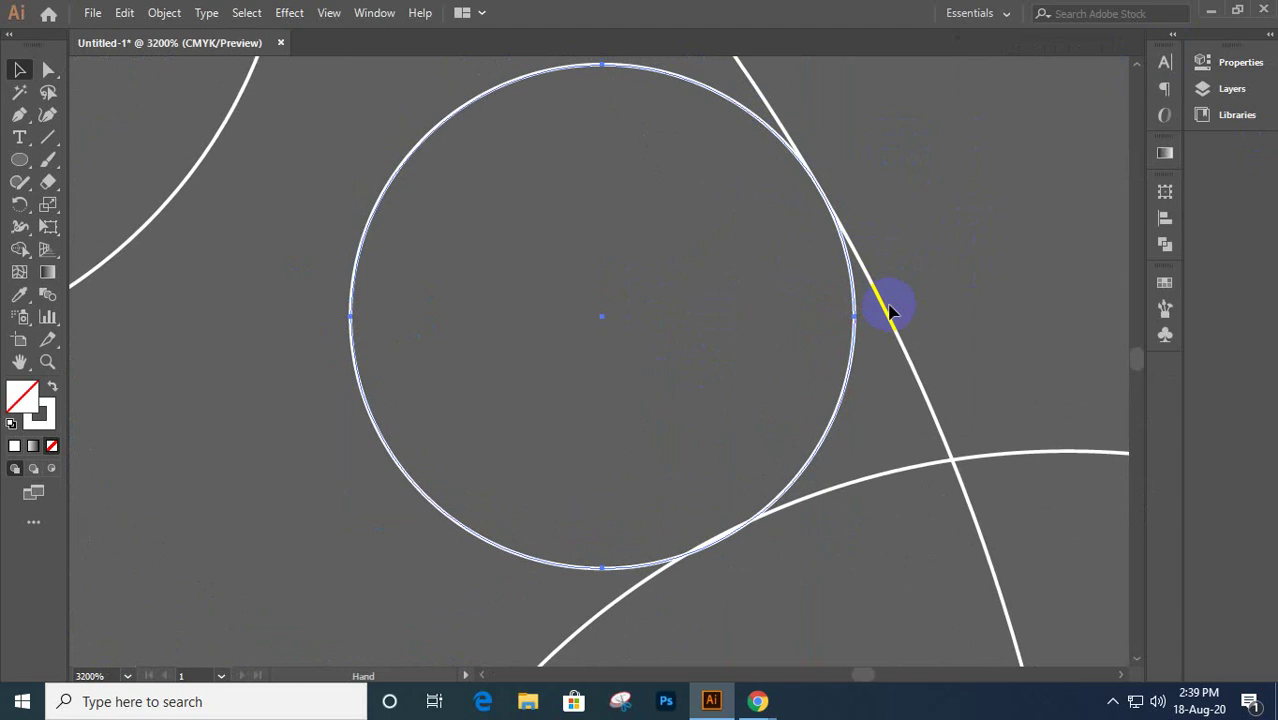
drag(842, 396, 837, 396)
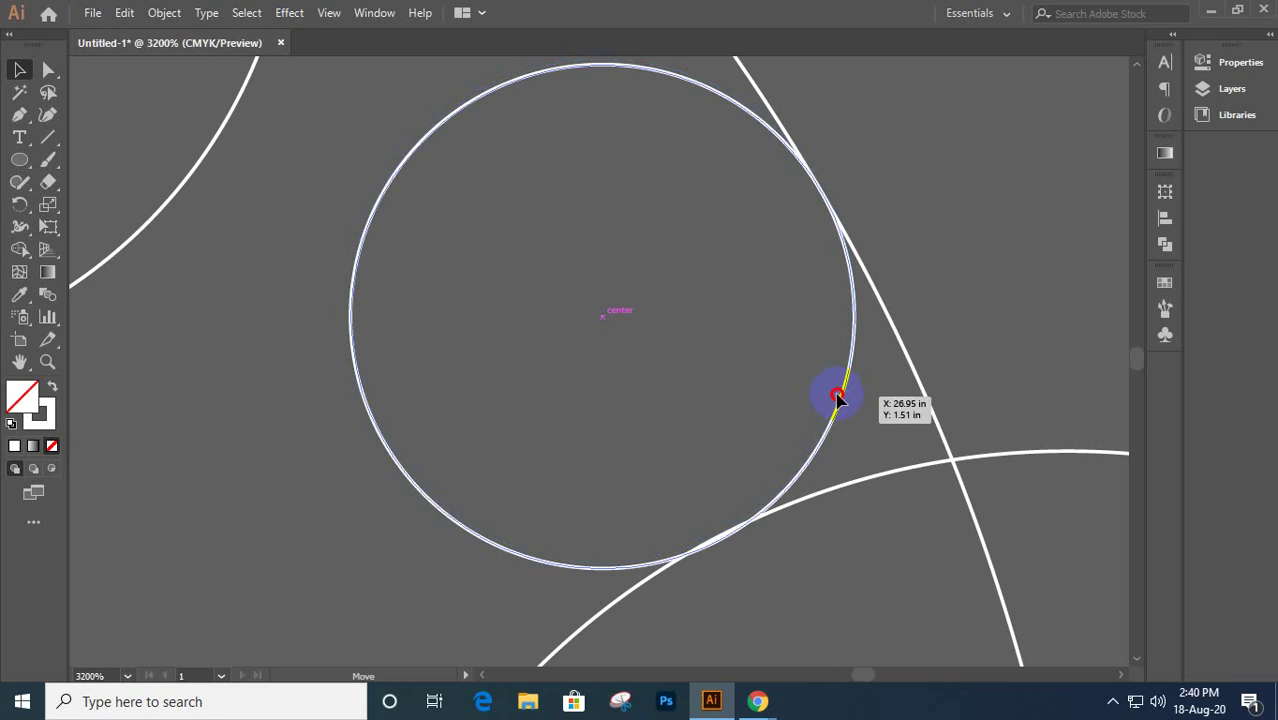
click(838, 396)
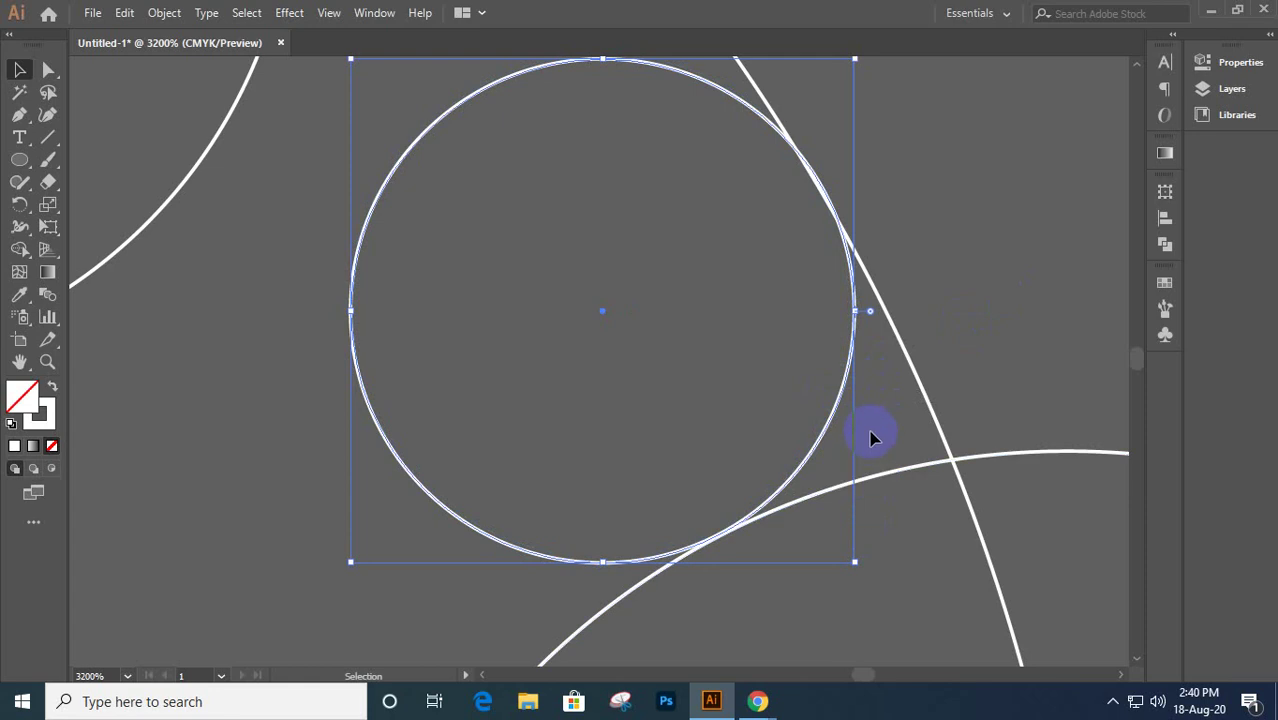
scroll(728, 520, up, 4)
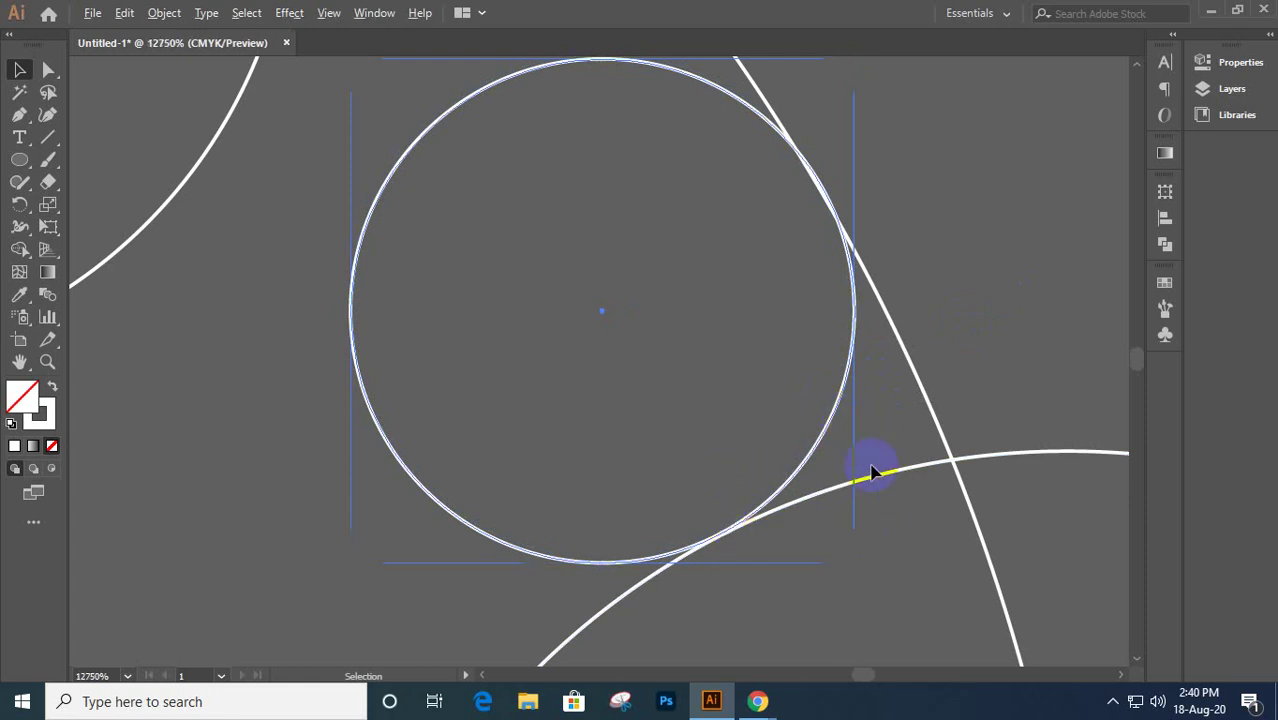
scroll(870, 474, down, 1)
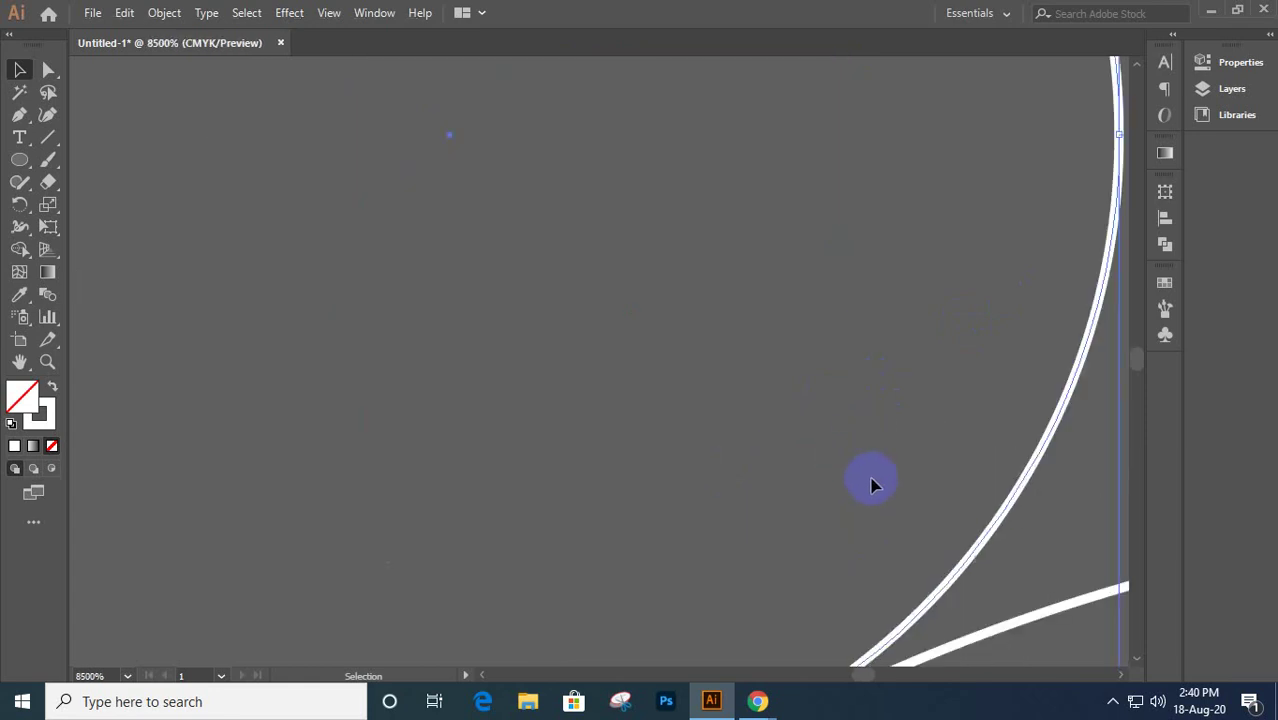
scroll(872, 500, down, 1)
drag(869, 507, 793, 343)
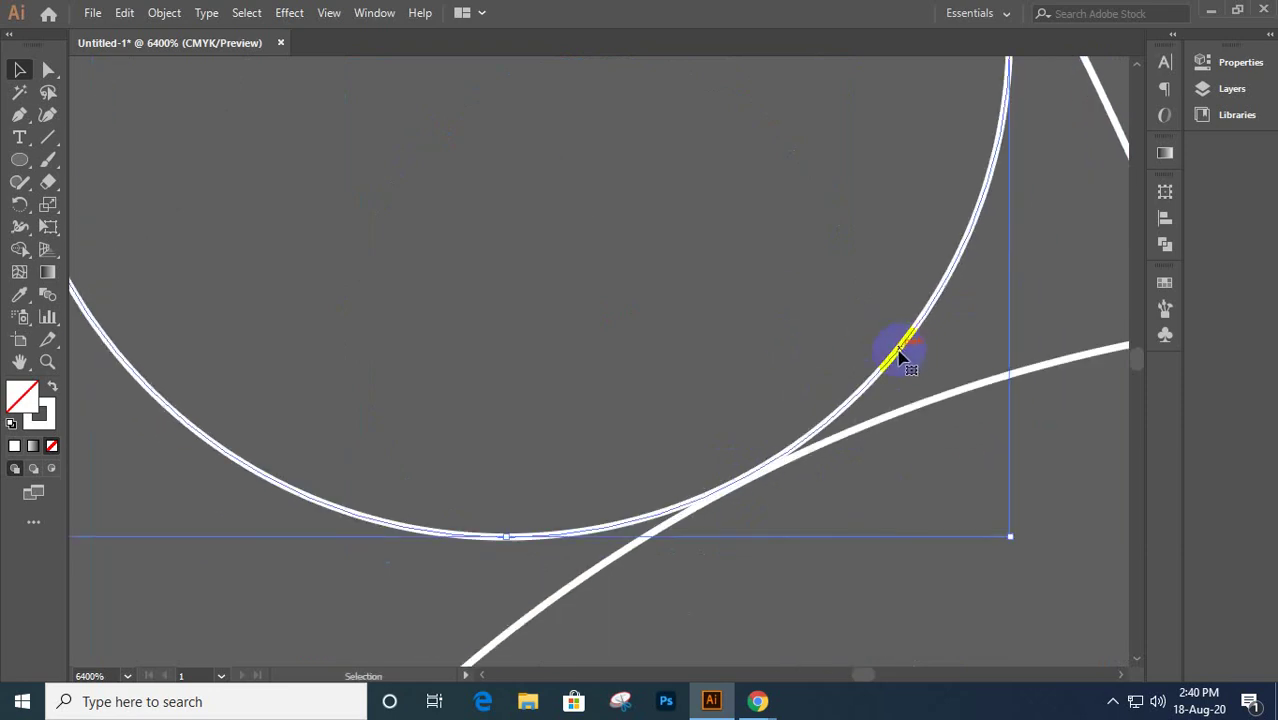
drag(900, 355, 902, 361)
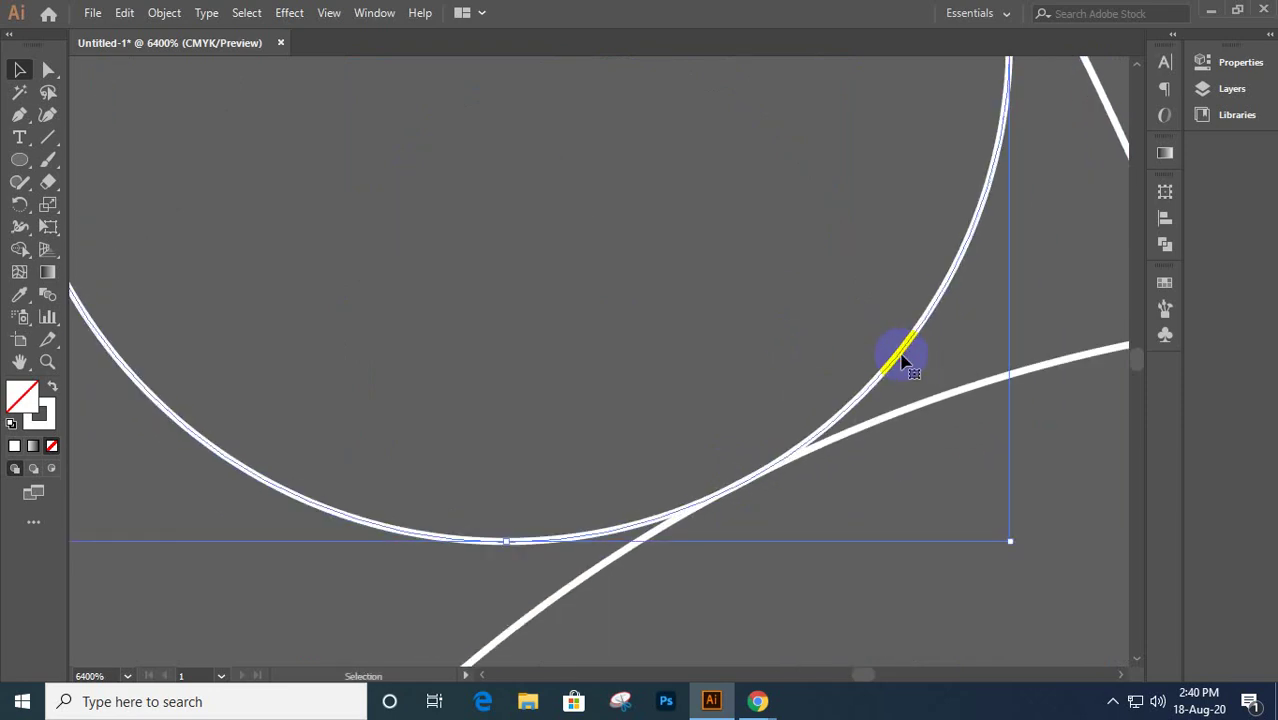
scroll(900, 357, down, 10)
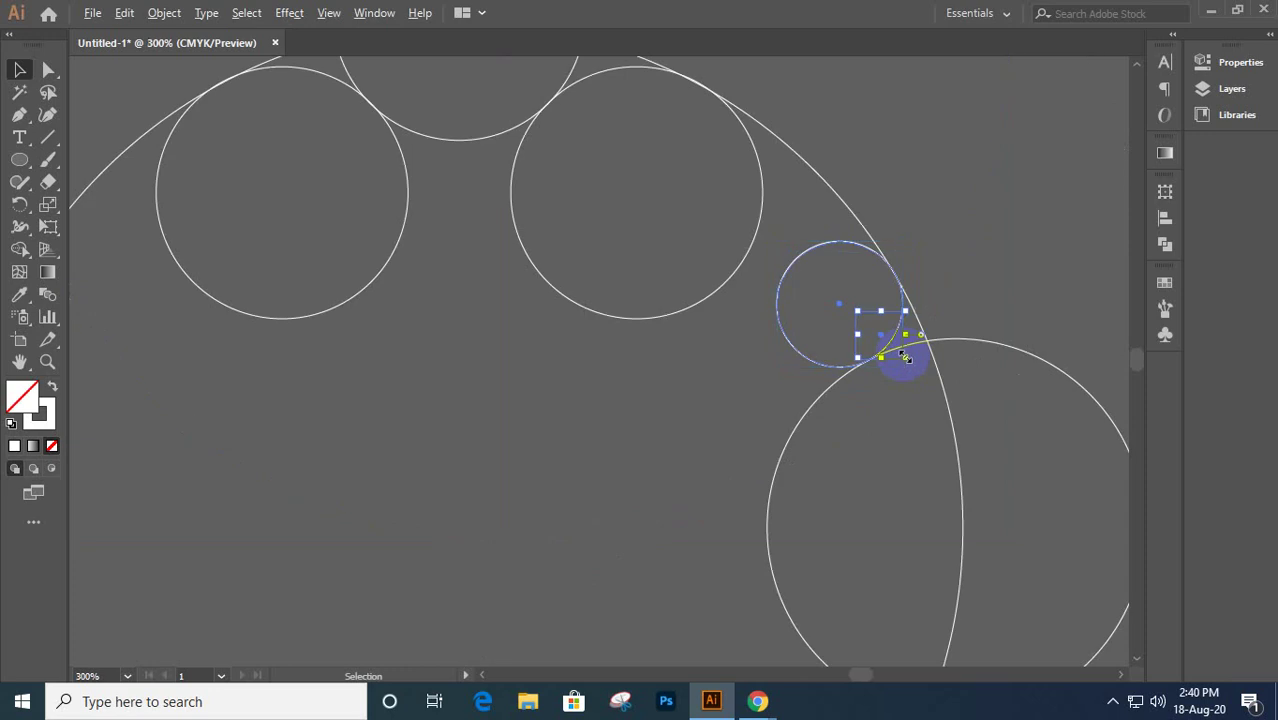
- Duplicate the smallest circle straight down by about 0.71 in to the lower side of the right-edge circle
drag(958, 498, 785, 214)
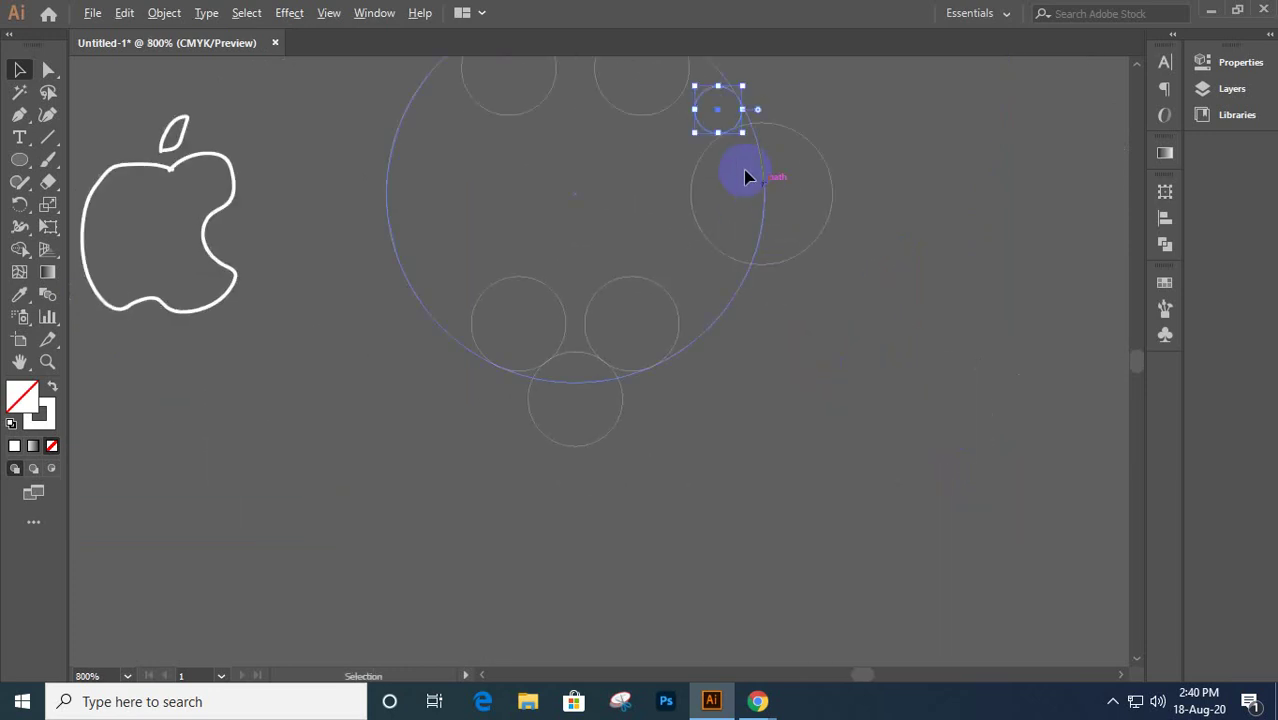
scroll(747, 177, up, 3)
drag(813, 171, 786, 275)
click(650, 171)
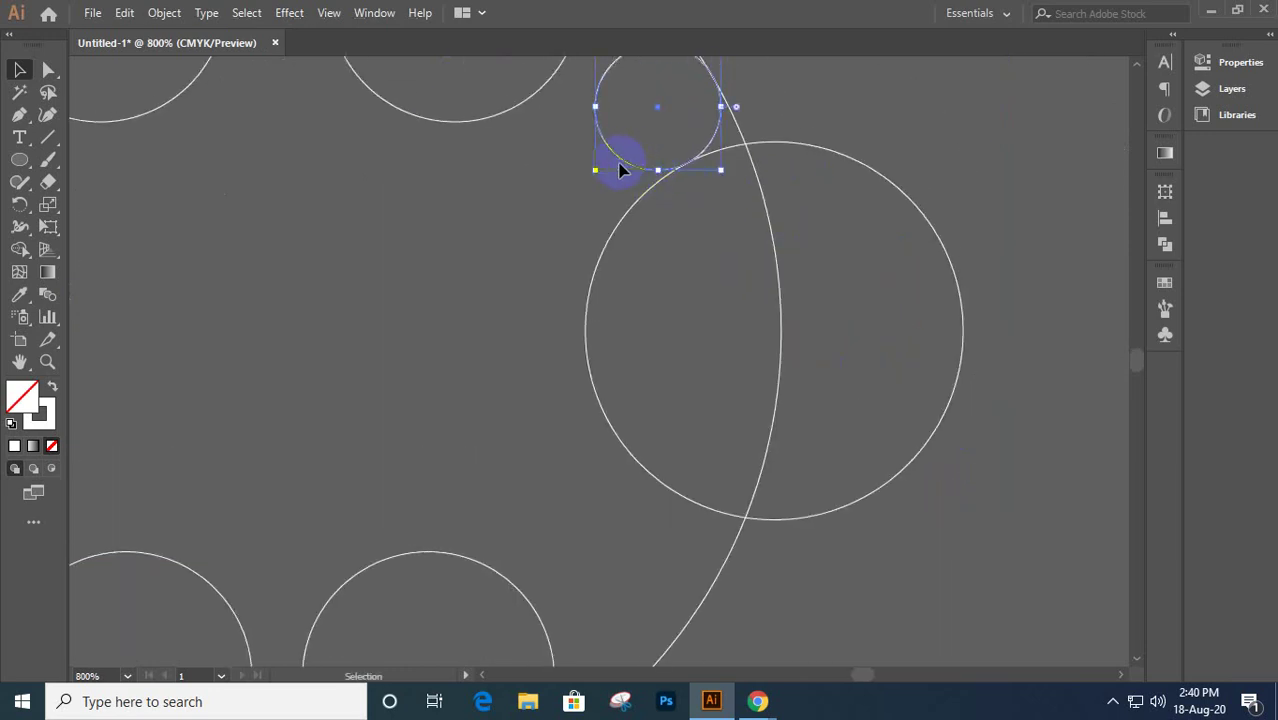
drag(620, 163, 631, 604)
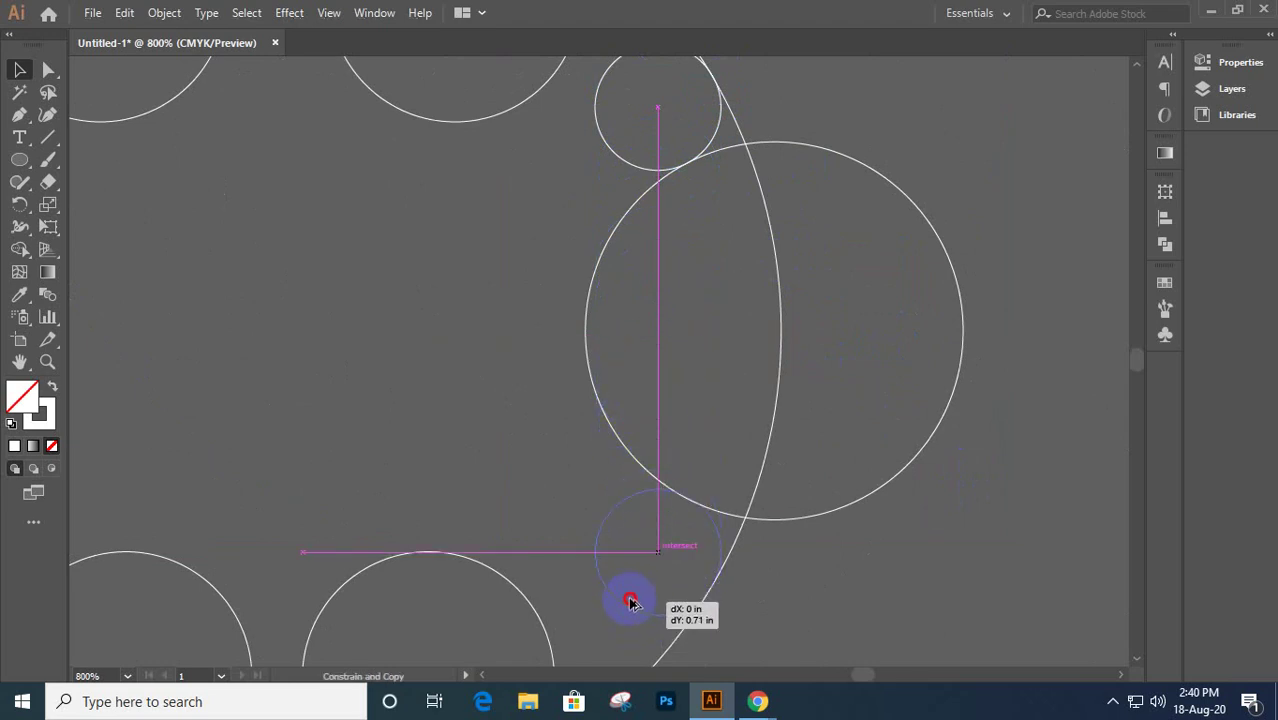
drag(631, 601, 630, 603)
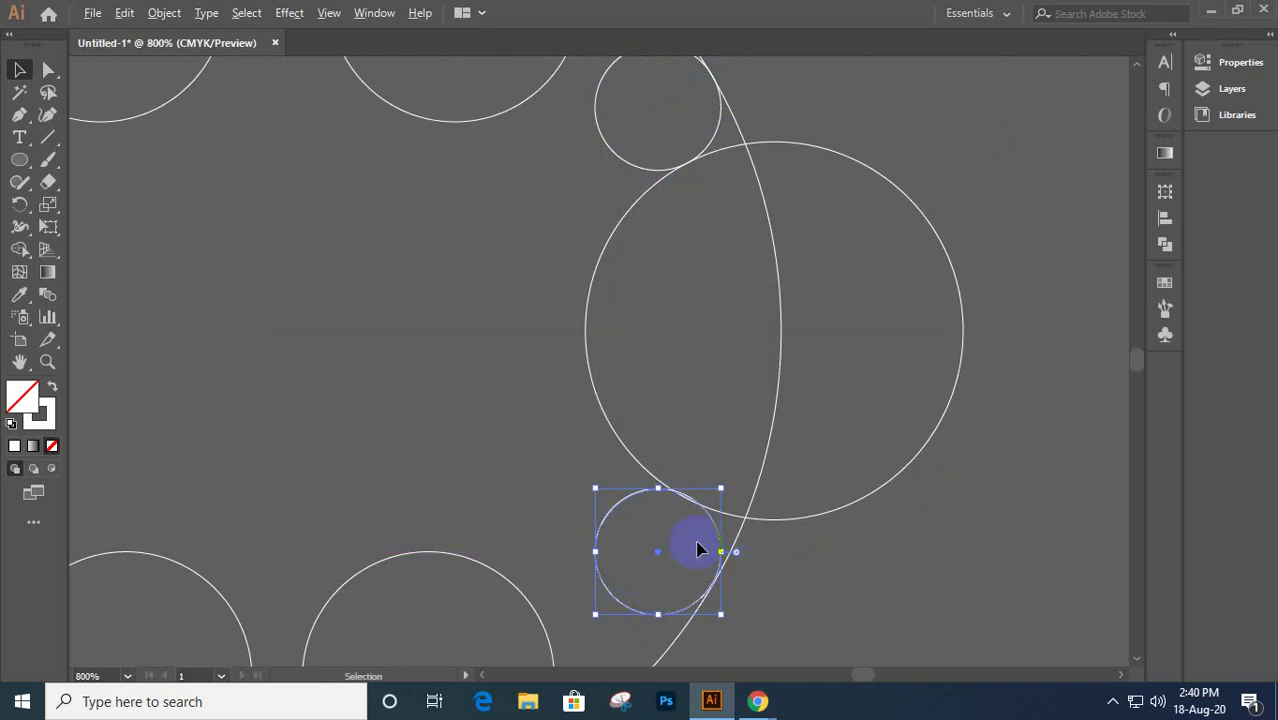
- Shift the lower smallest circle copy in small moves until it touches the large circle and the right-edge circle
scroll(698, 549, up, 4)
drag(710, 542, 685, 305)
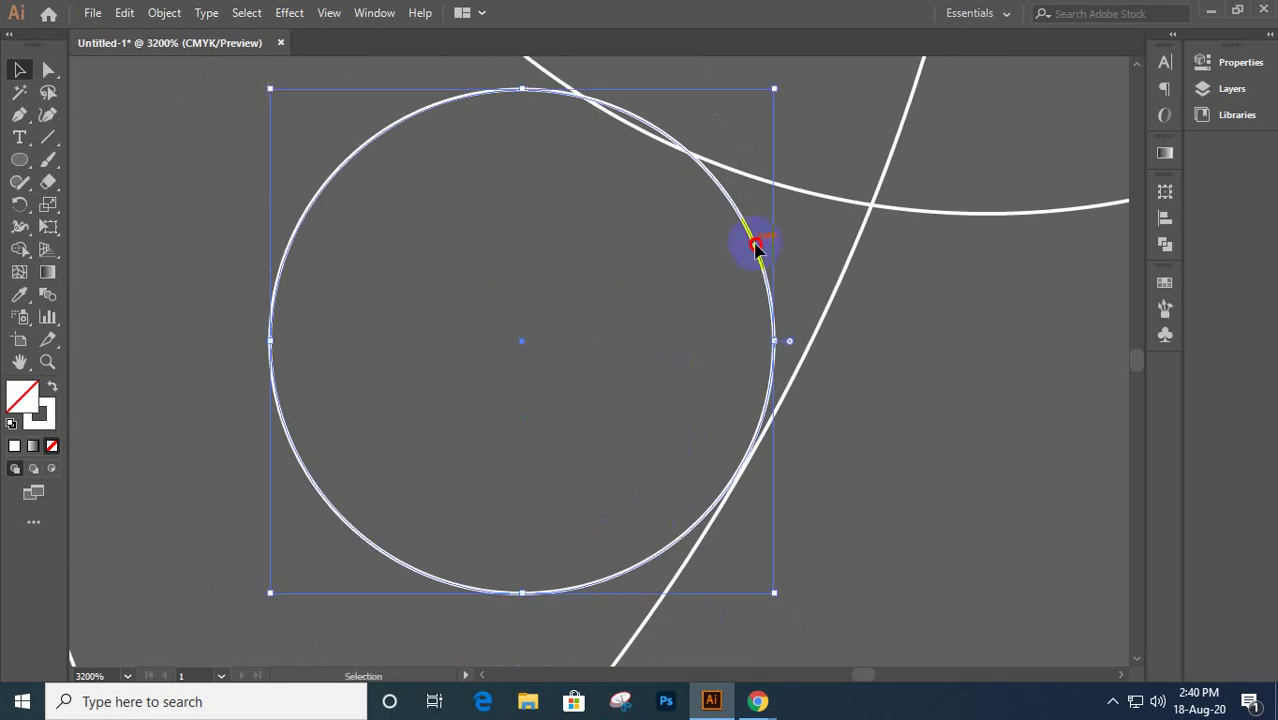
drag(757, 246, 752, 260)
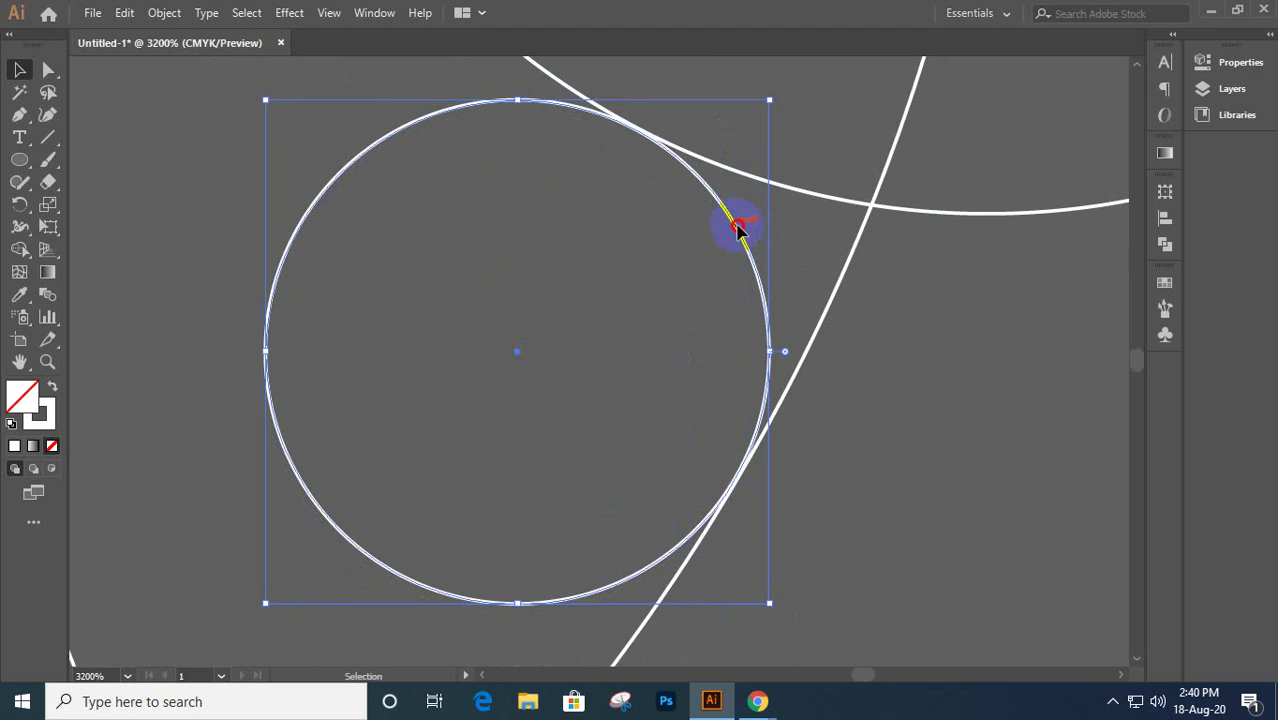
drag(740, 228, 742, 229)
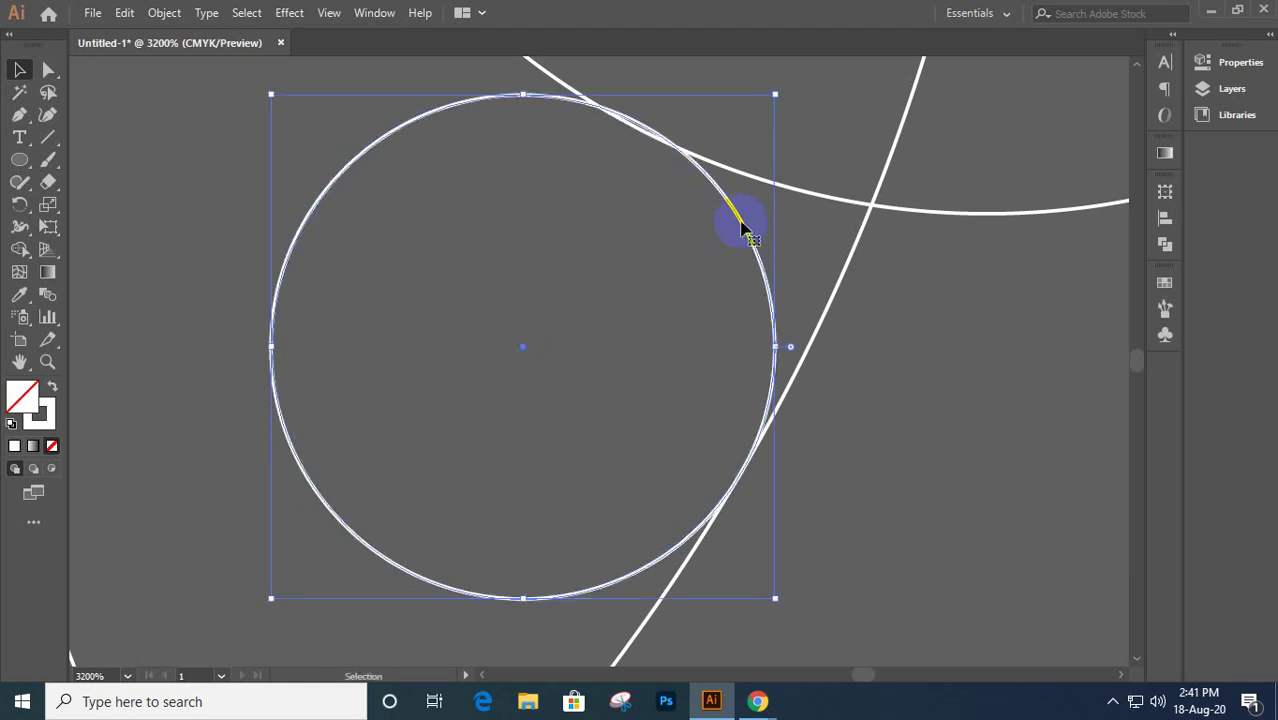
key(Down)
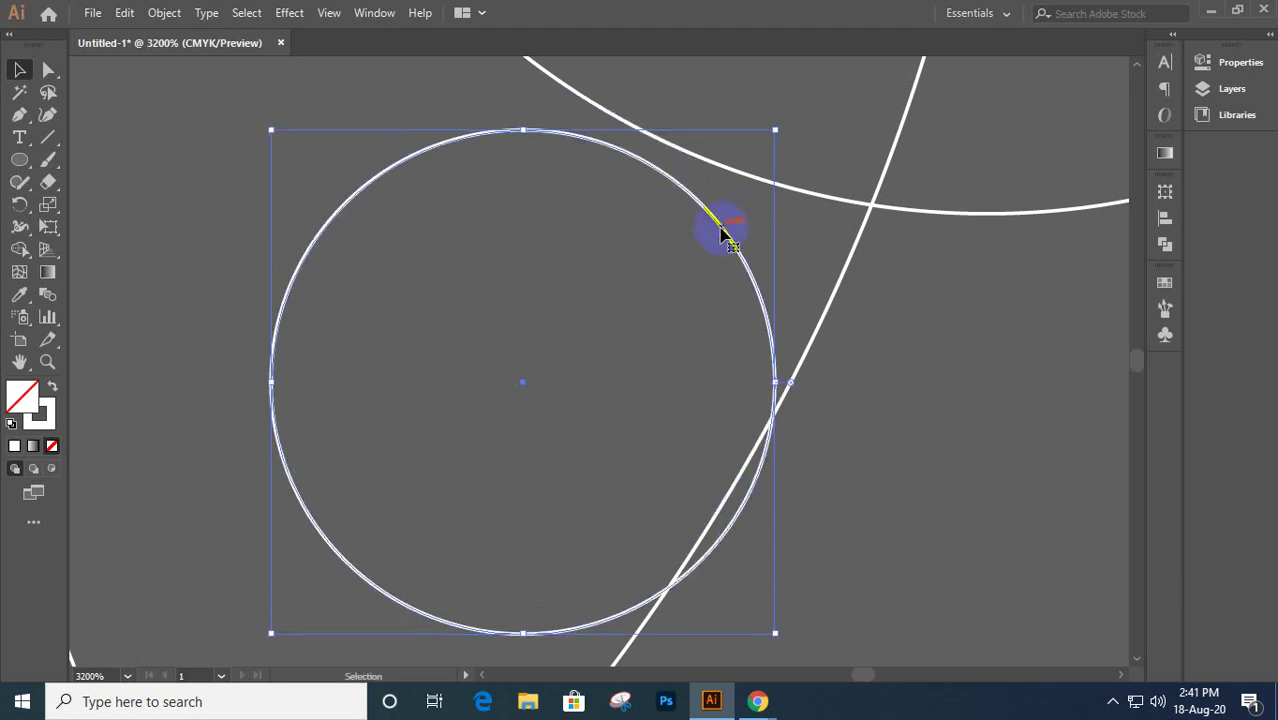
drag(726, 233, 716, 203)
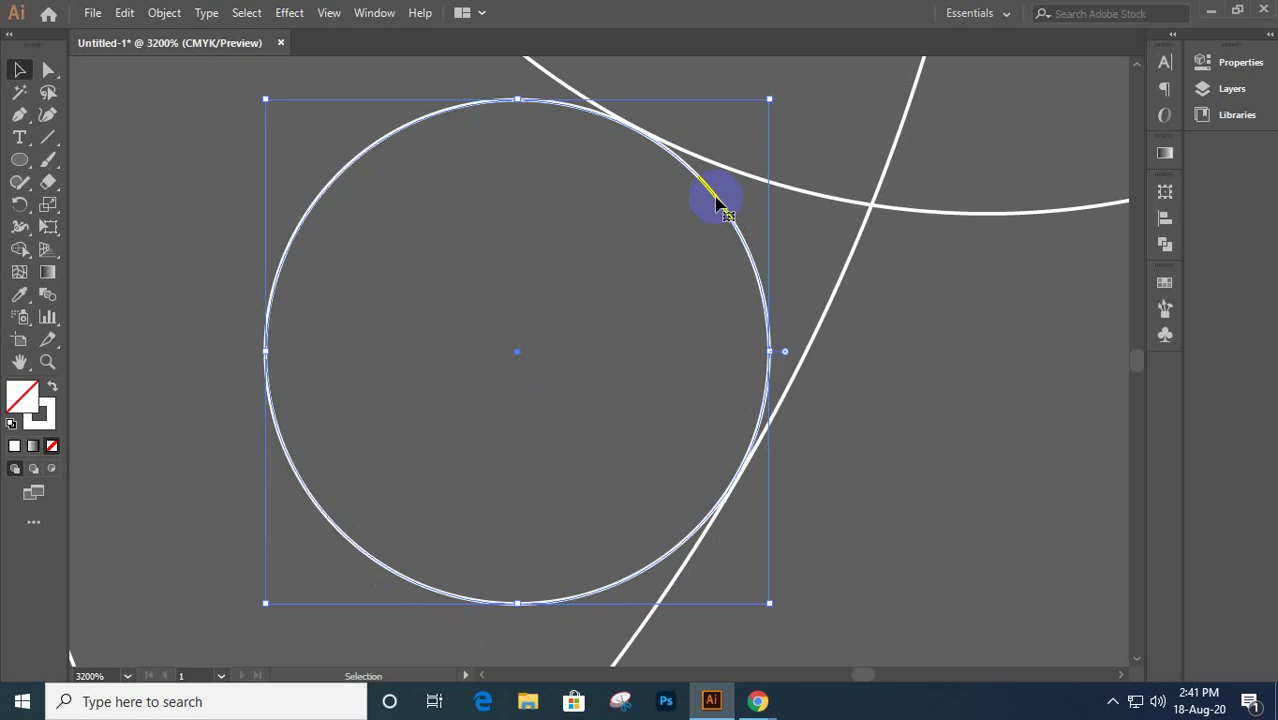
scroll(716, 204, down, 3)
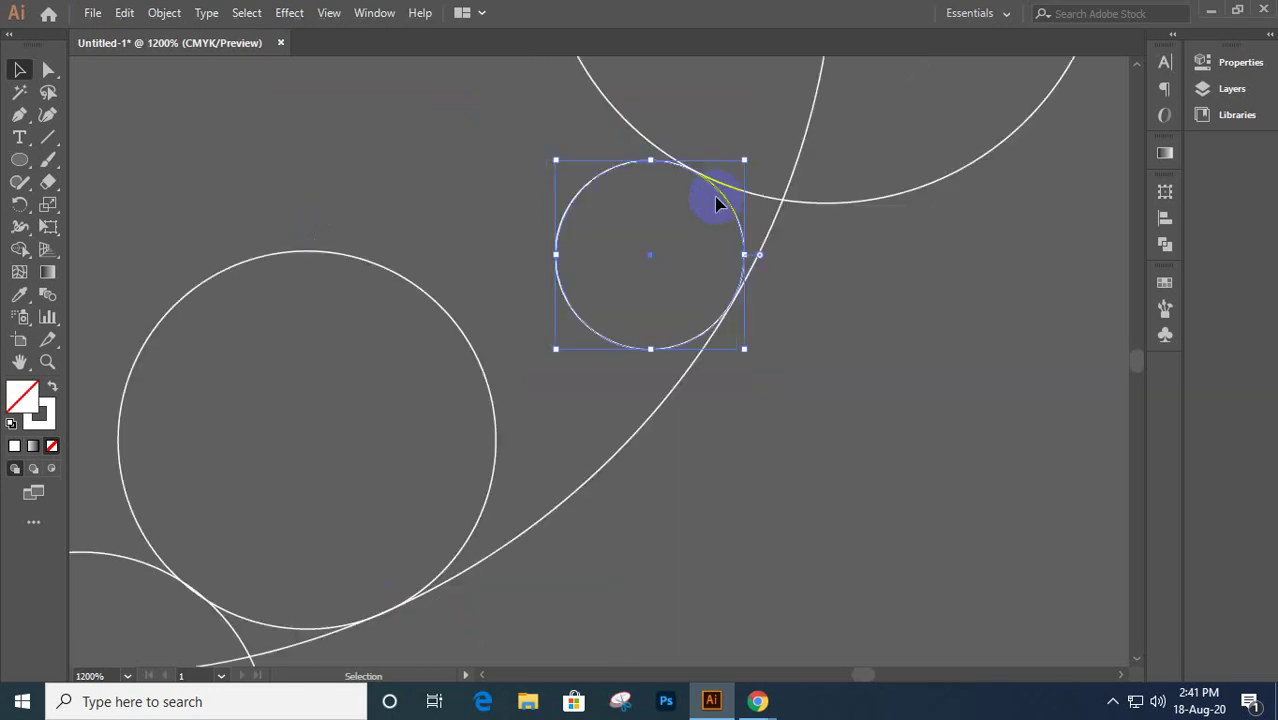
scroll(716, 203, down, 3)
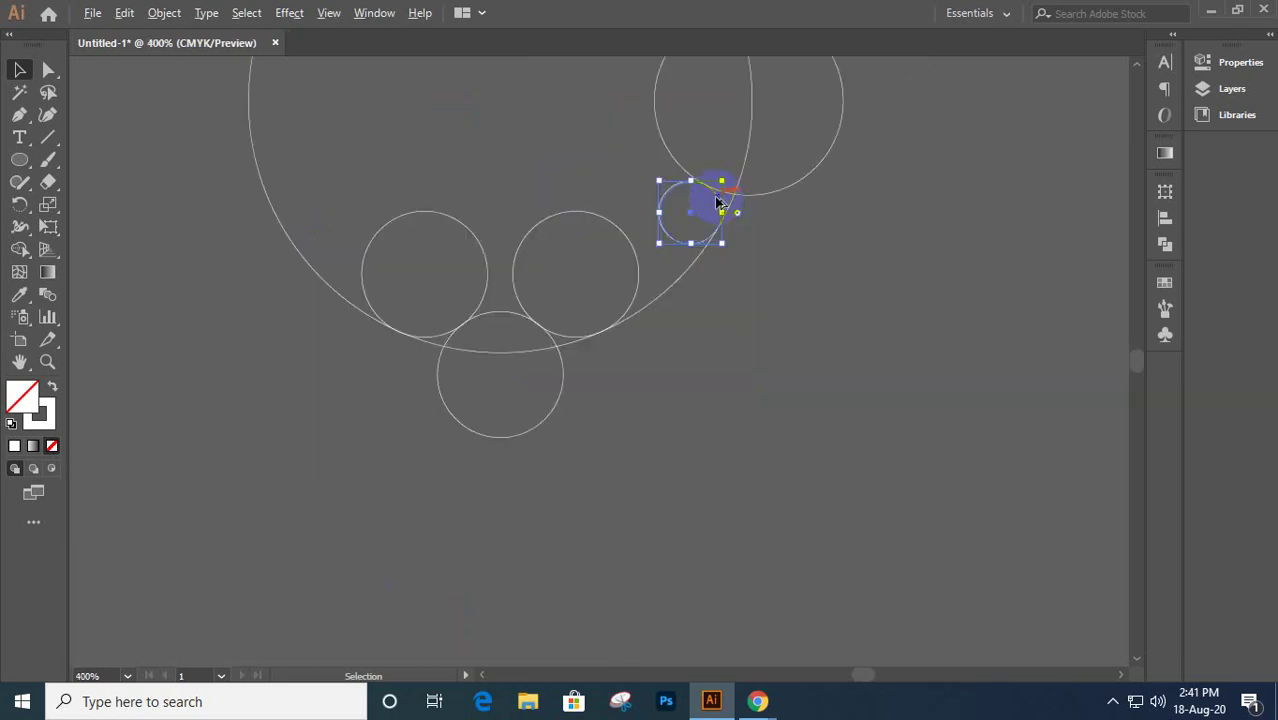
scroll(716, 203, down, 1)
drag(701, 207, 762, 424)
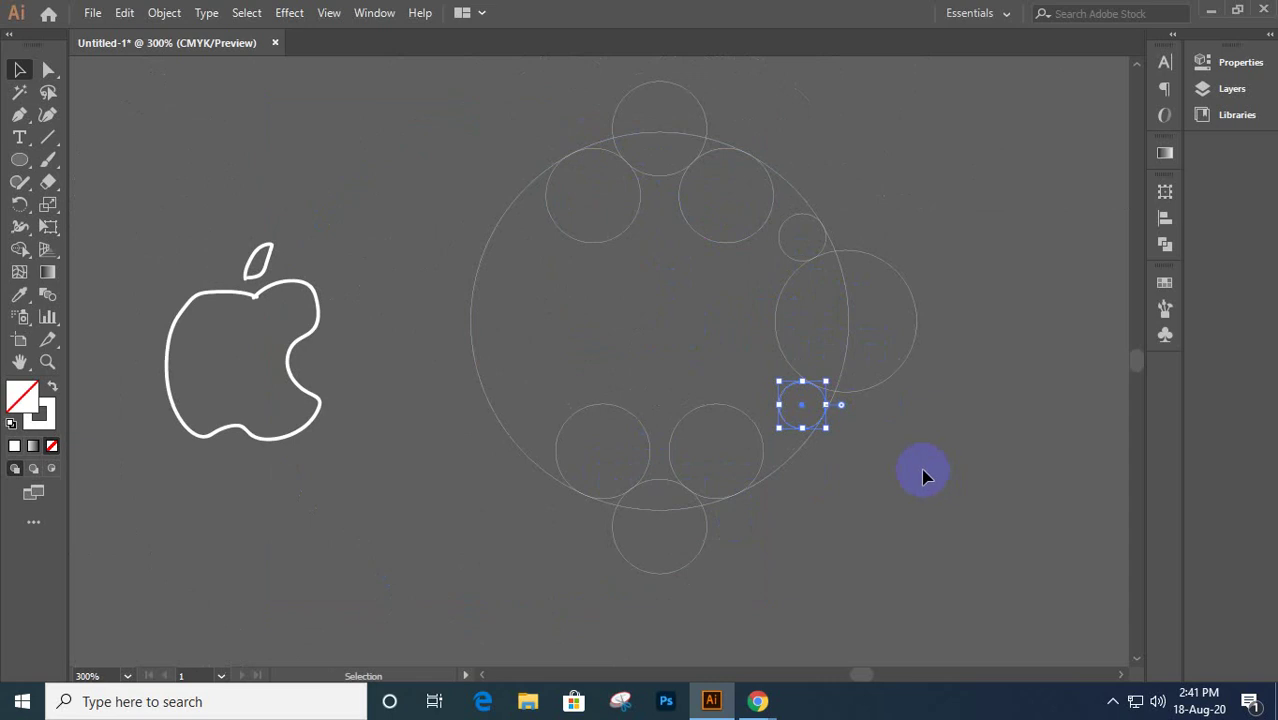
- Switch to outline view and nudge the lower smallest circle slightly toward the right-edge circle so their paths meet
key(ctrl+y)
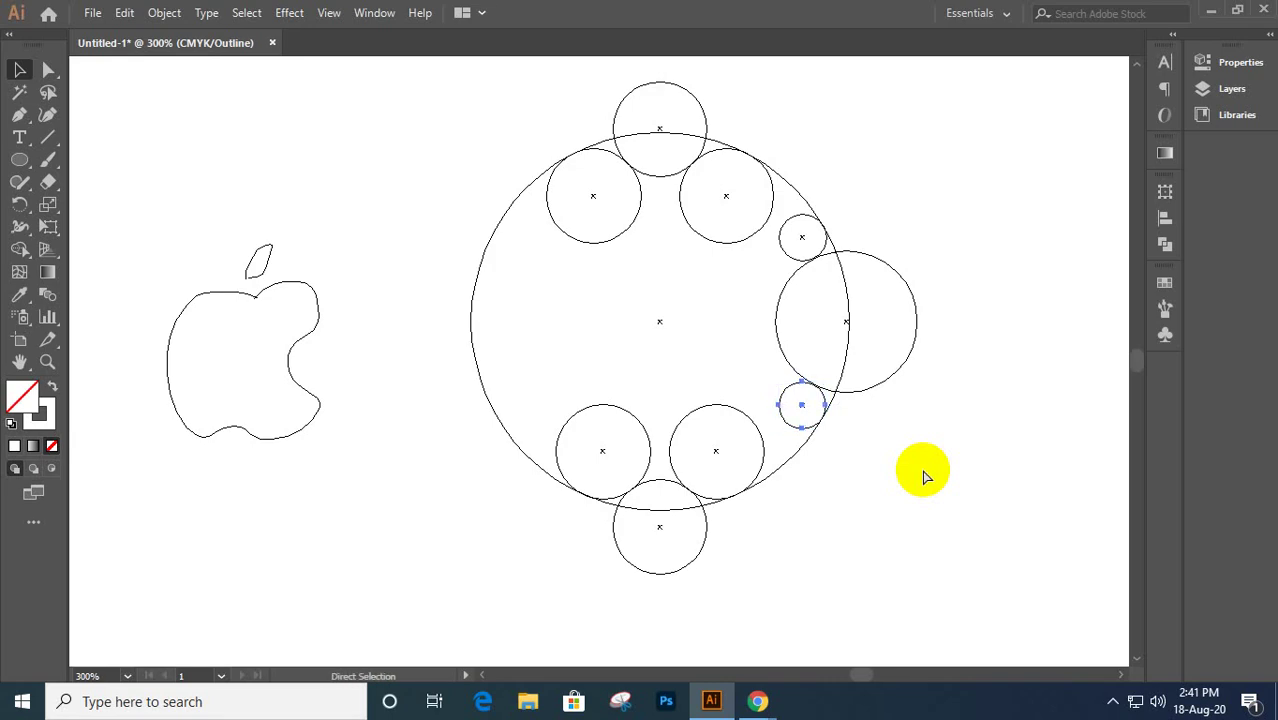
key(ctrl+y)
key(ctrl+y)
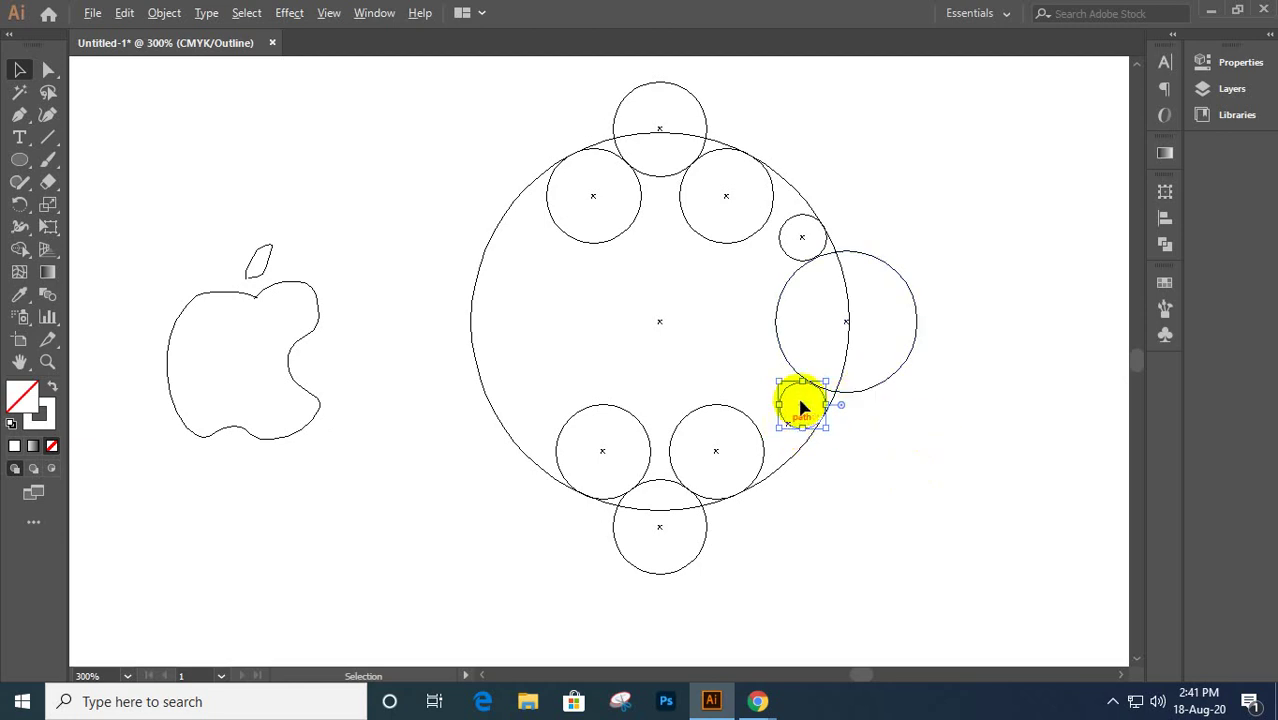
key(ctrl+=)
key(ctrl+=)
key(ctrl+=)
key(ctrl+=)
key(ctrl+=)
key(ctrl+=)
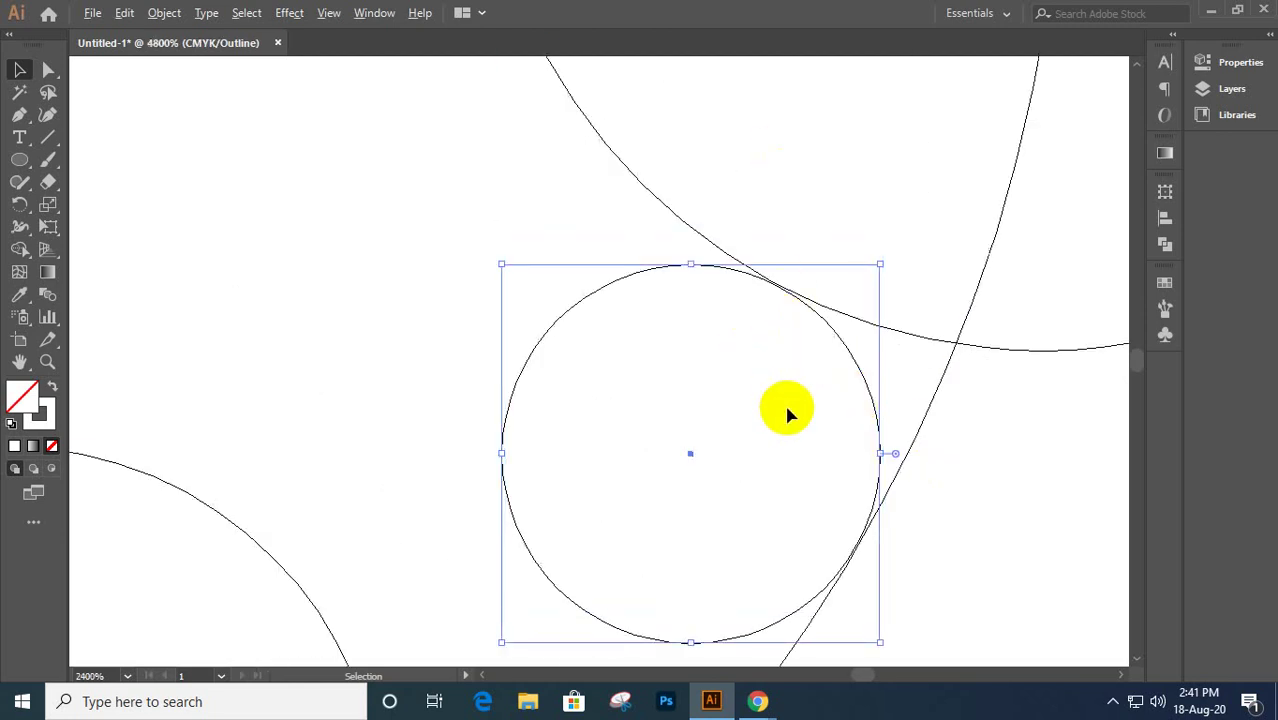
key(ctrl+=)
key(ctrl+=)
drag(838, 466, 733, 362)
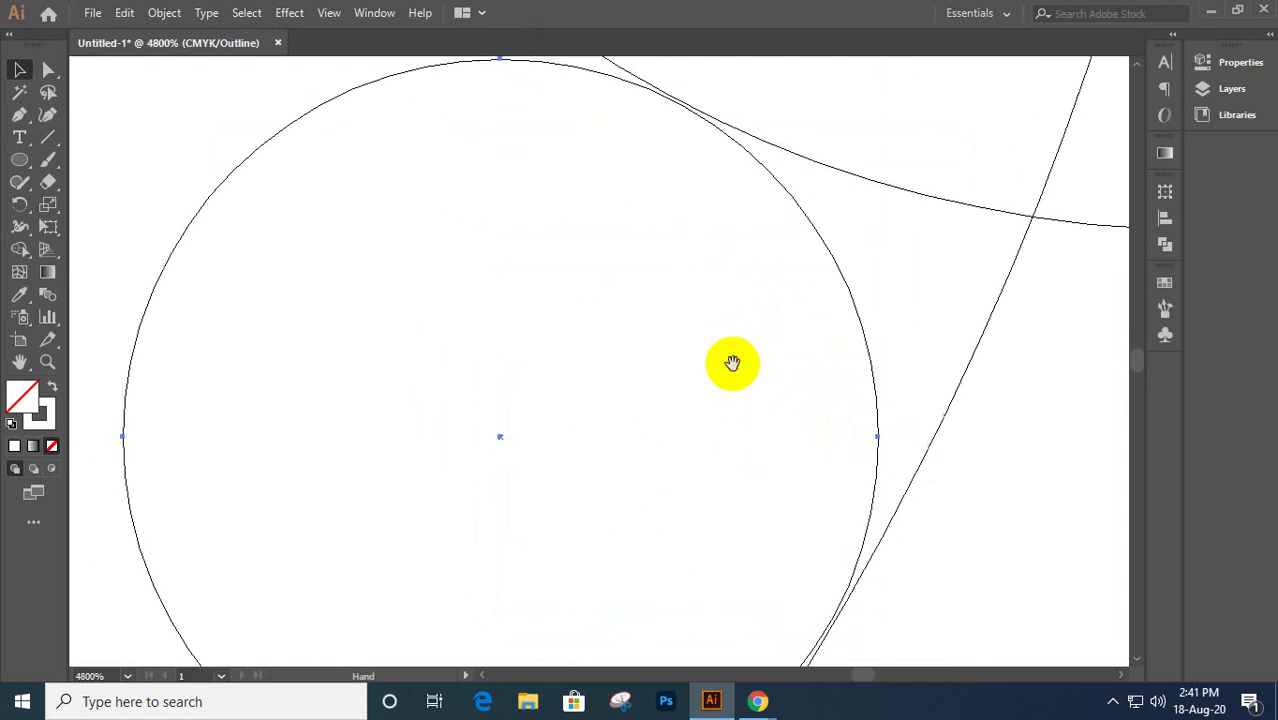
key(ctrl+-)
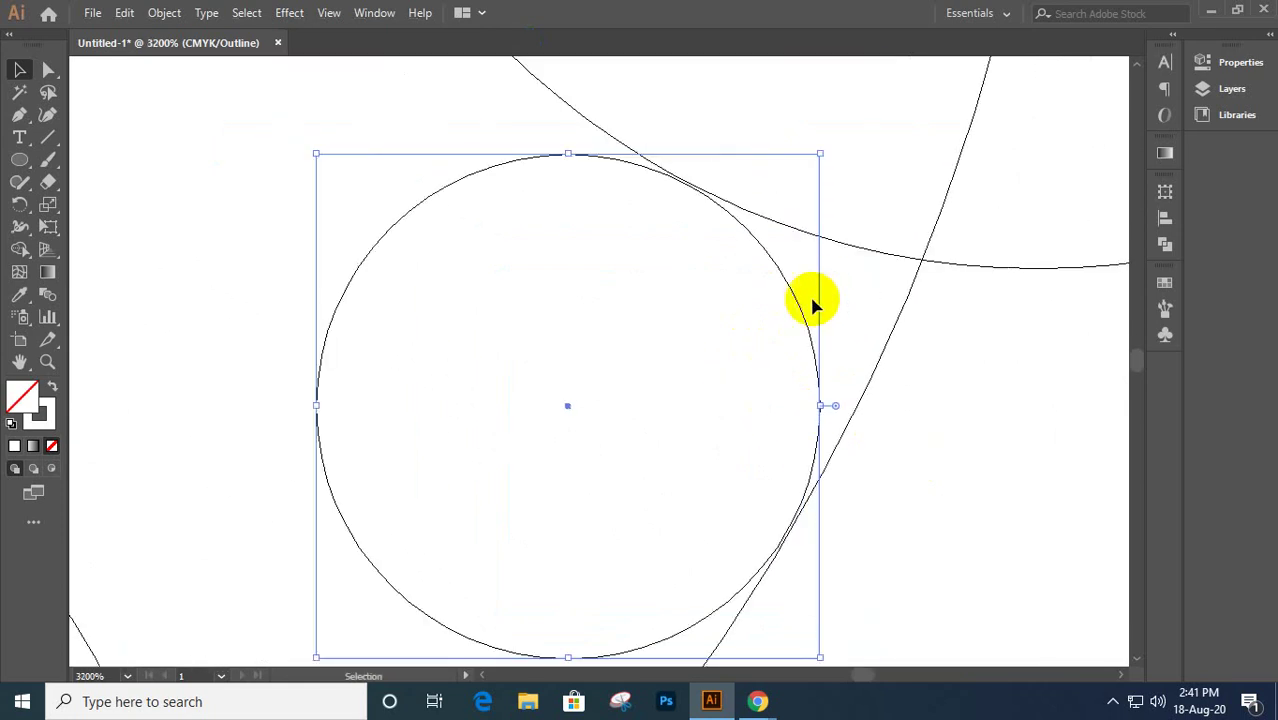
click(797, 305)
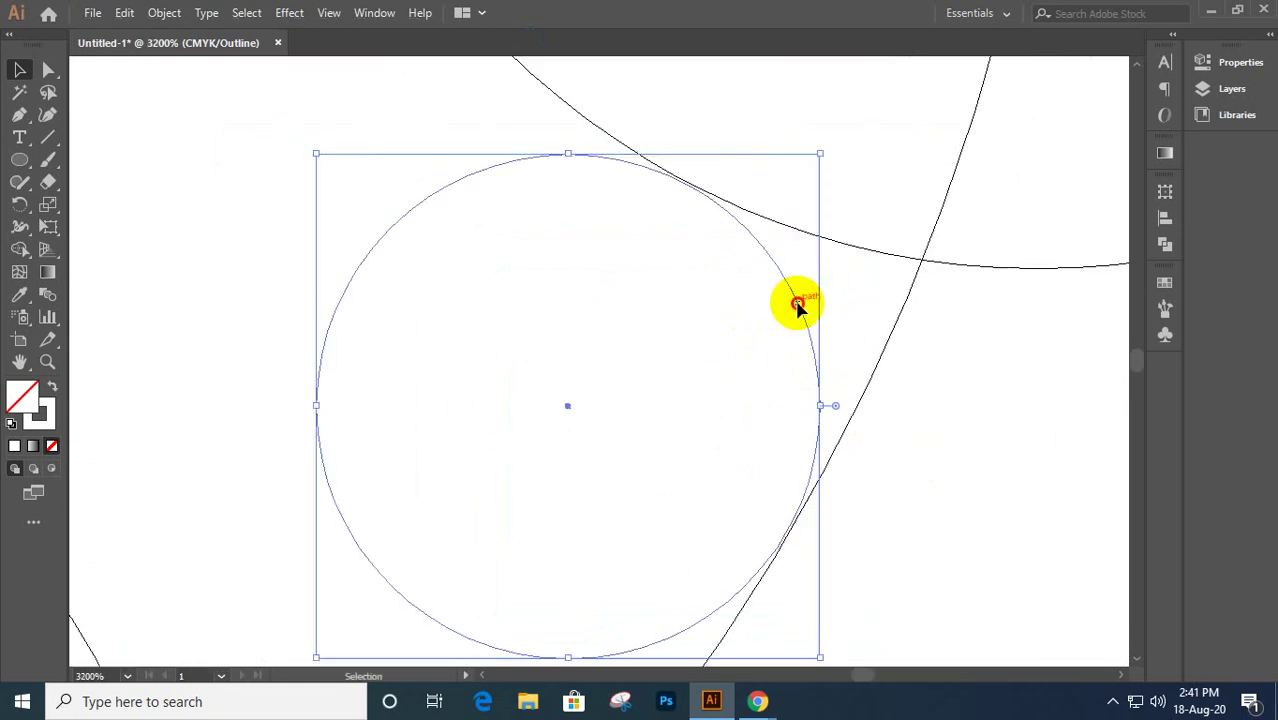
drag(797, 305, 802, 310)
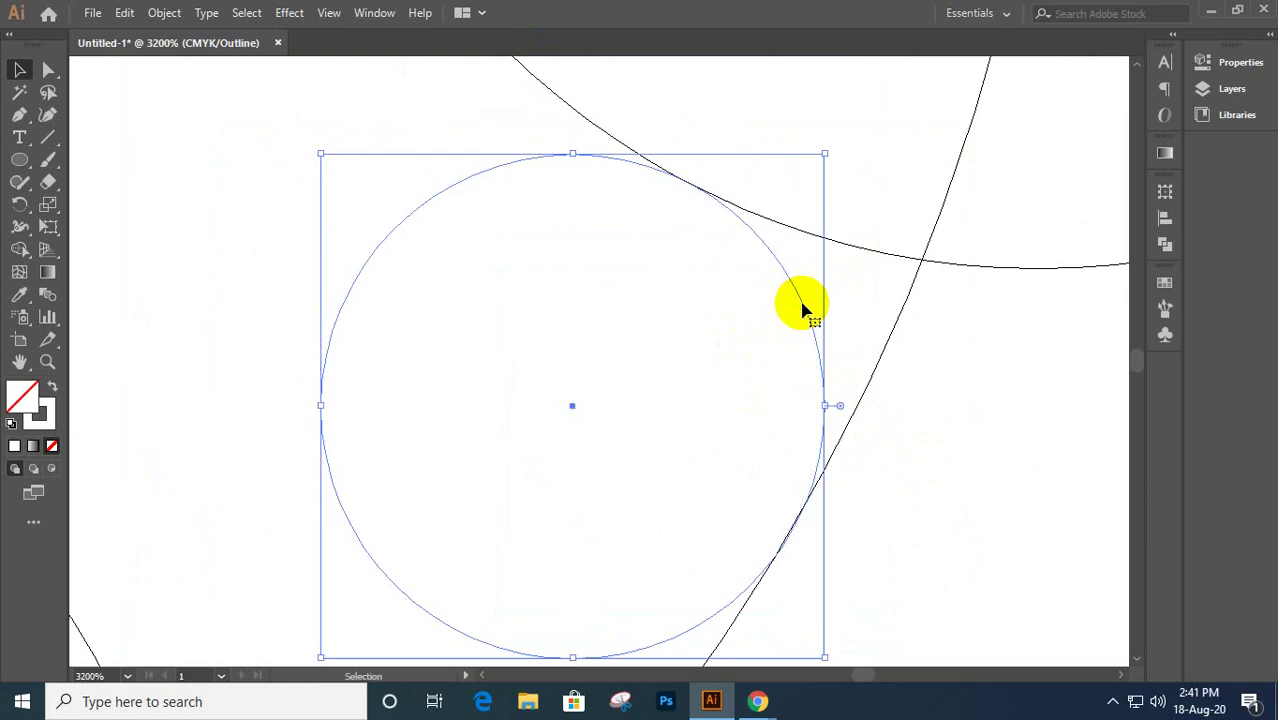
key(ctrl+-)
key(ctrl+-)
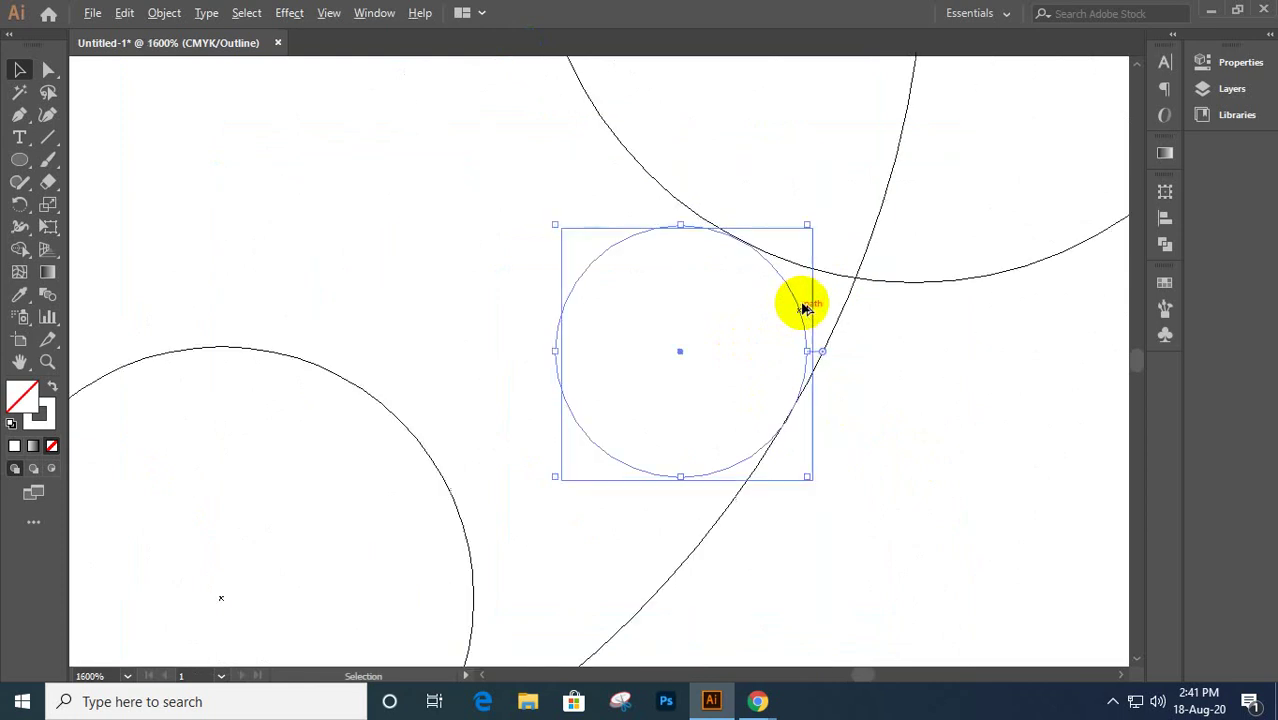
key(ctrl+-)
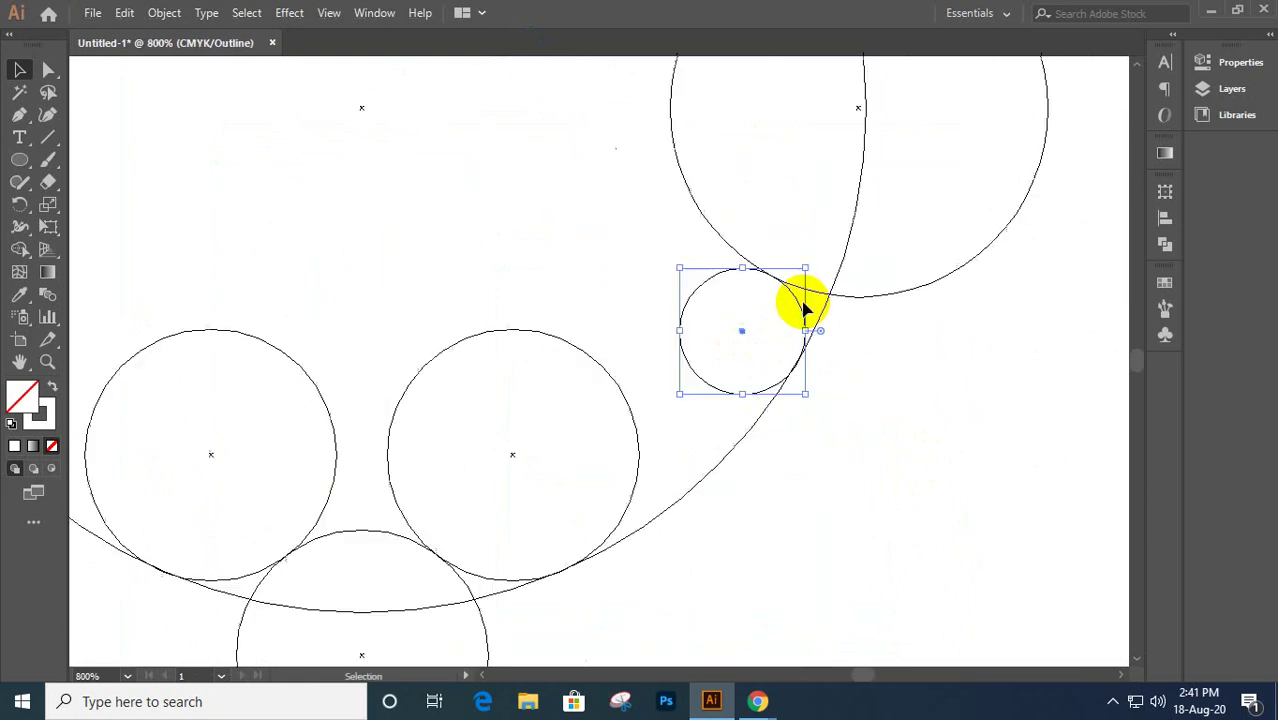
- Inspect the contact points of the lower and upper guide circles in outline view and return to preview
drag(612, 433, 617, 428)
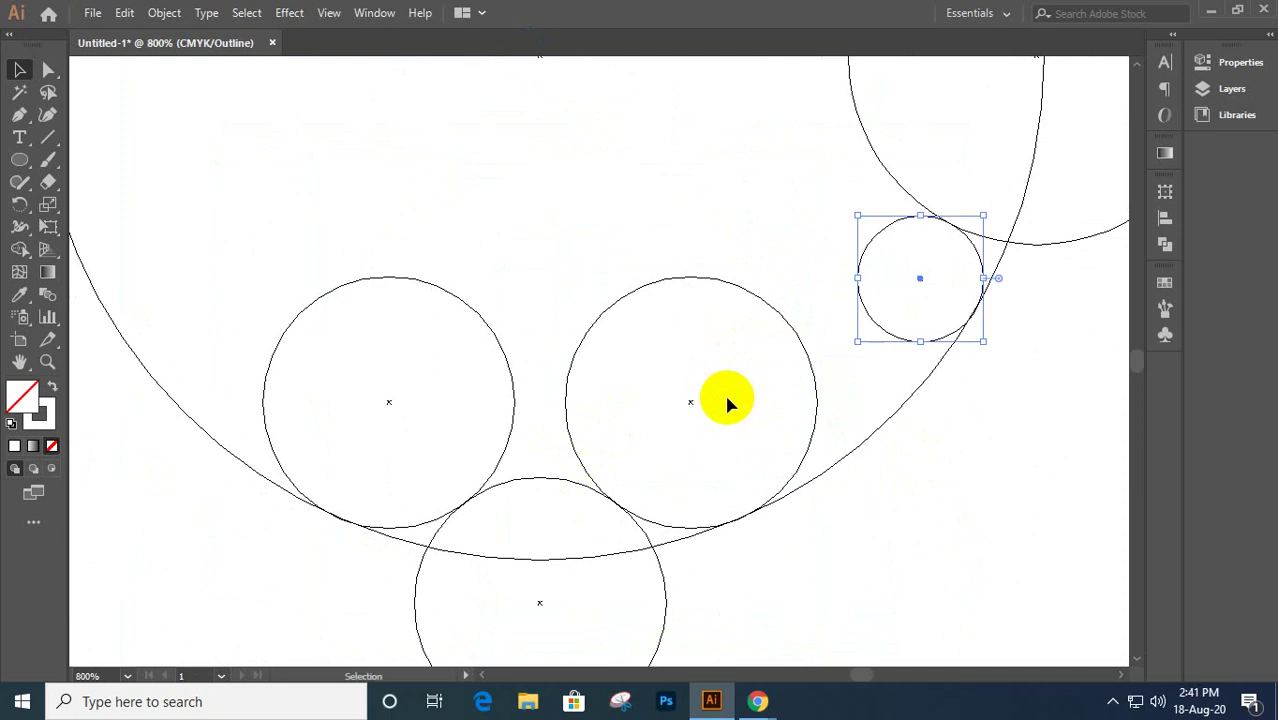
drag(669, 217, 670, 507)
drag(704, 255, 706, 376)
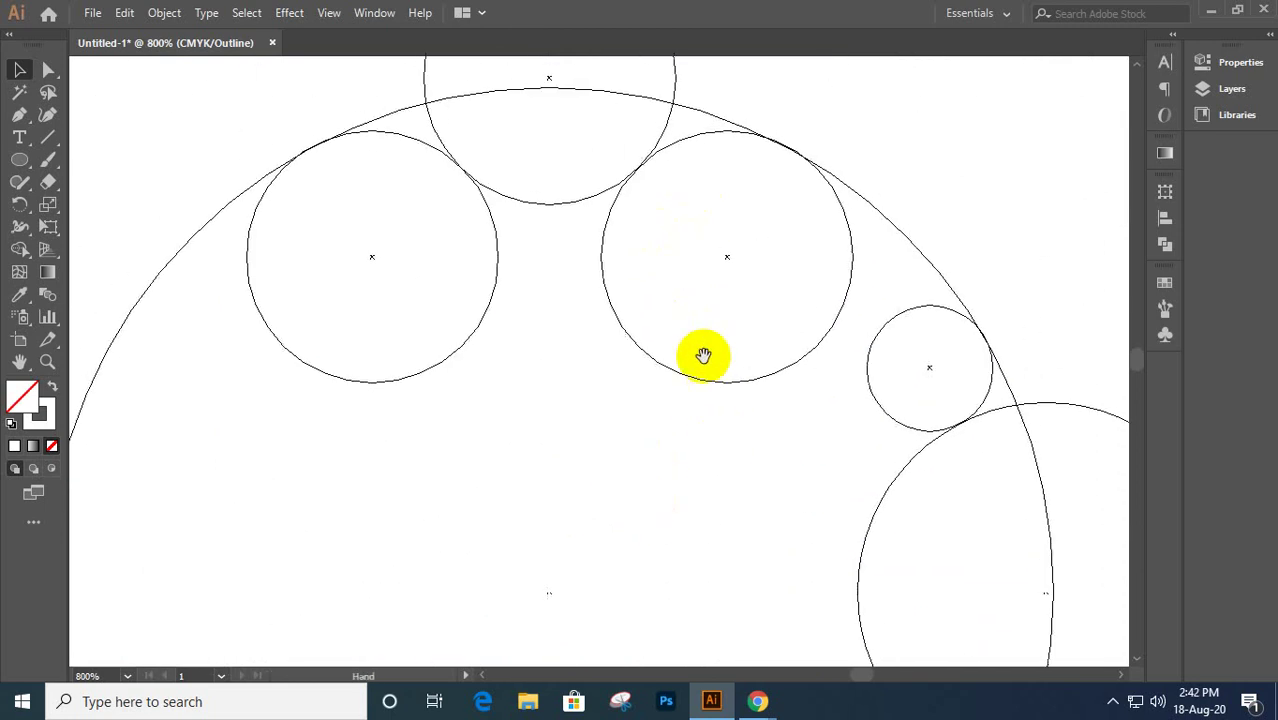
drag(695, 222, 712, 348)
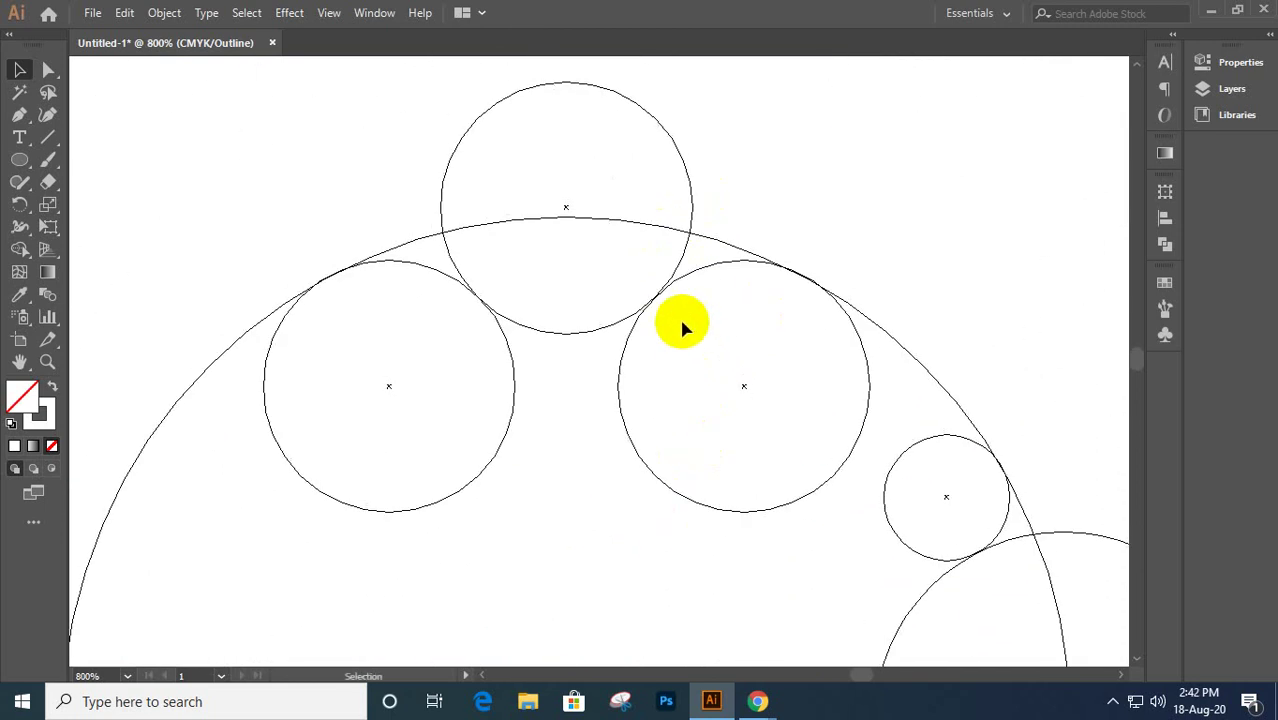
alt+scroll(651, 297, up, 3)
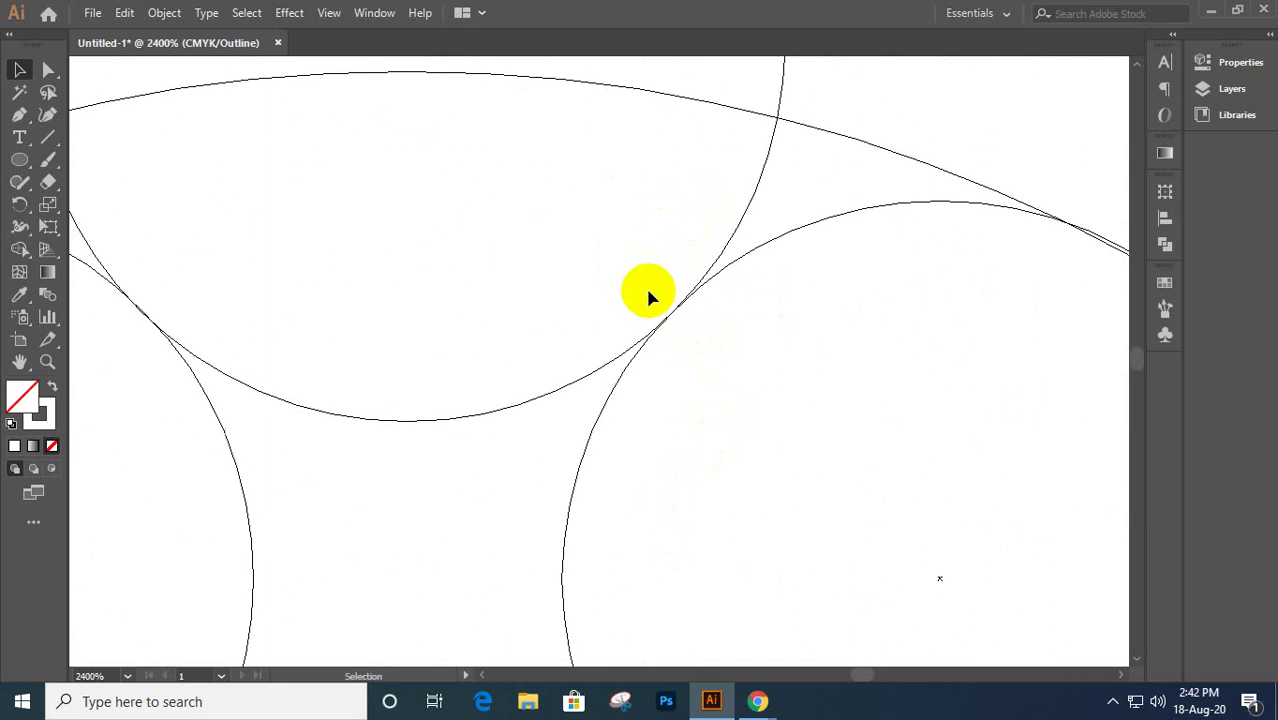
alt+scroll(649, 294, down, 2)
alt+scroll(649, 294, down, 3)
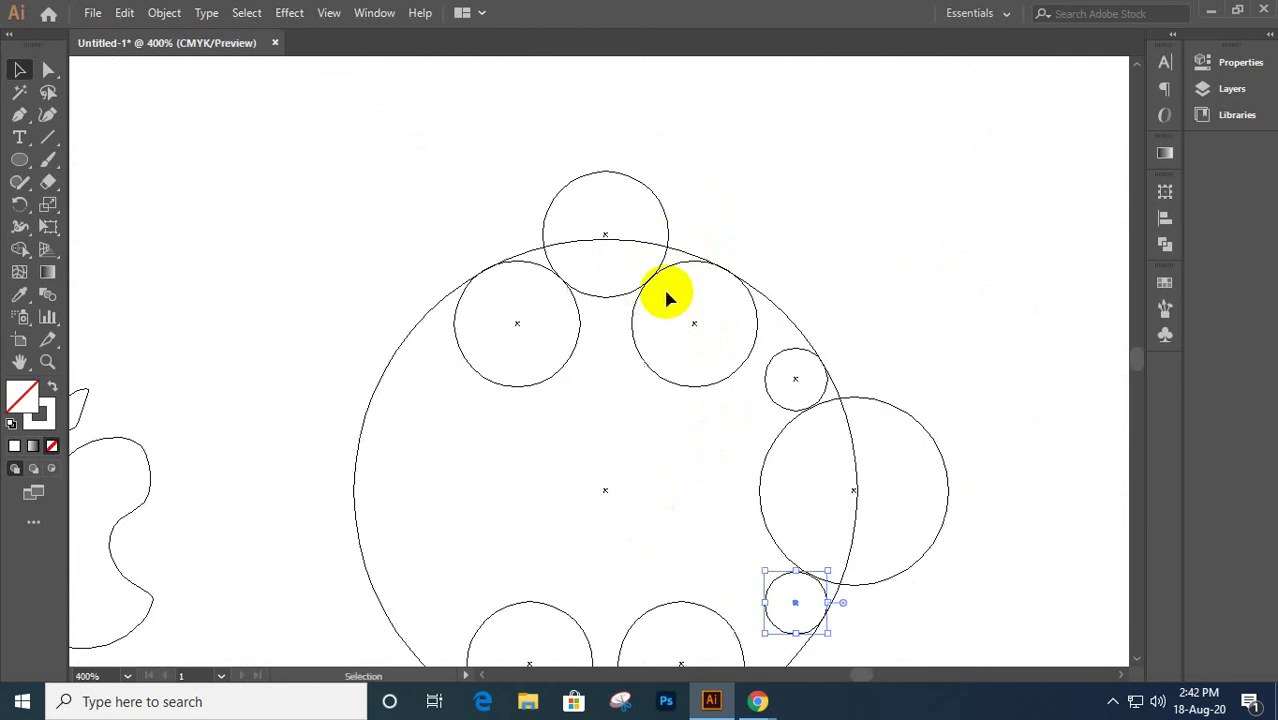
key(ctrl+y)
alt+scroll(677, 320, down, 1)
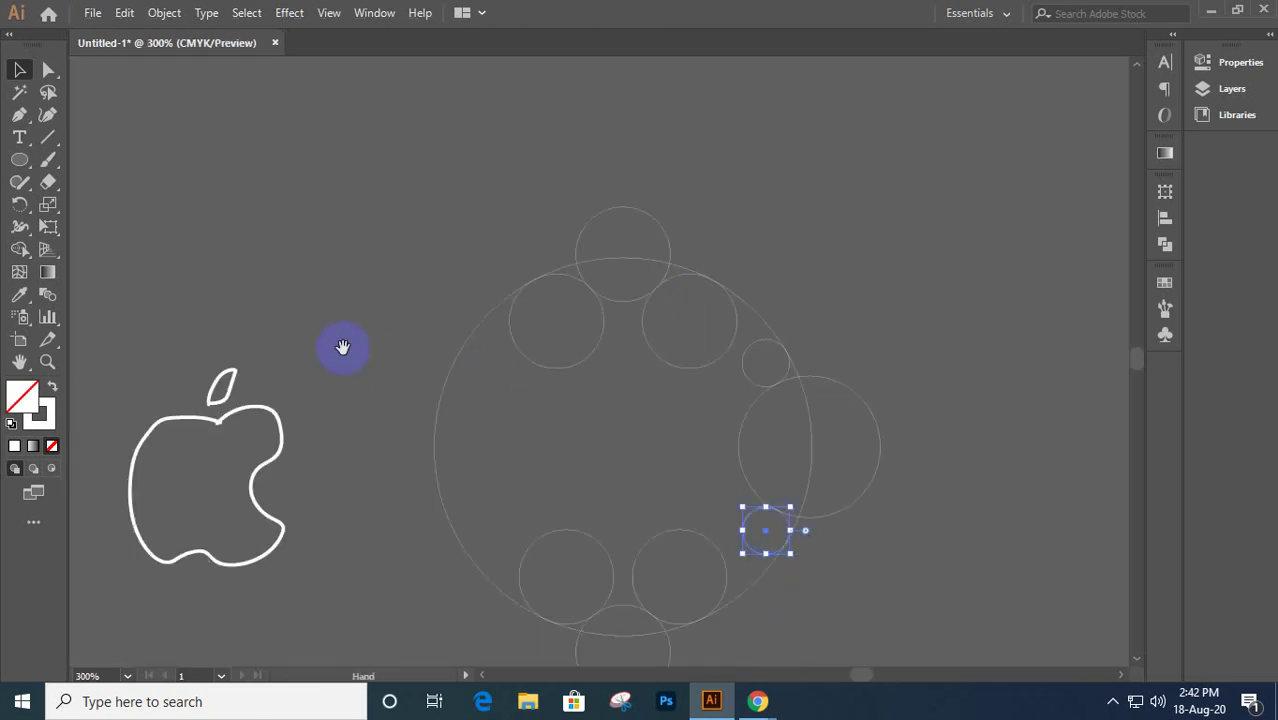
- Examine the leaf of the hand-drawn apple sketch and the guide circles above the large circle
drag(342, 348, 547, 268)
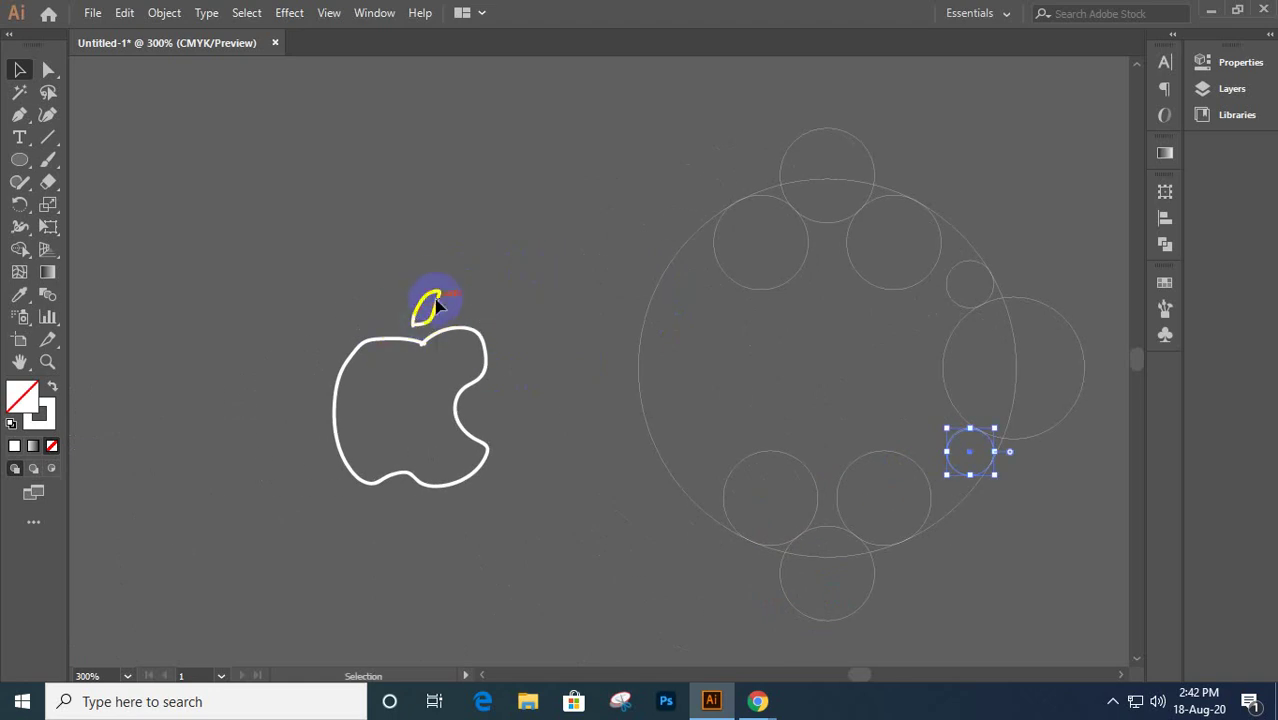
scroll(435, 299, down, 2)
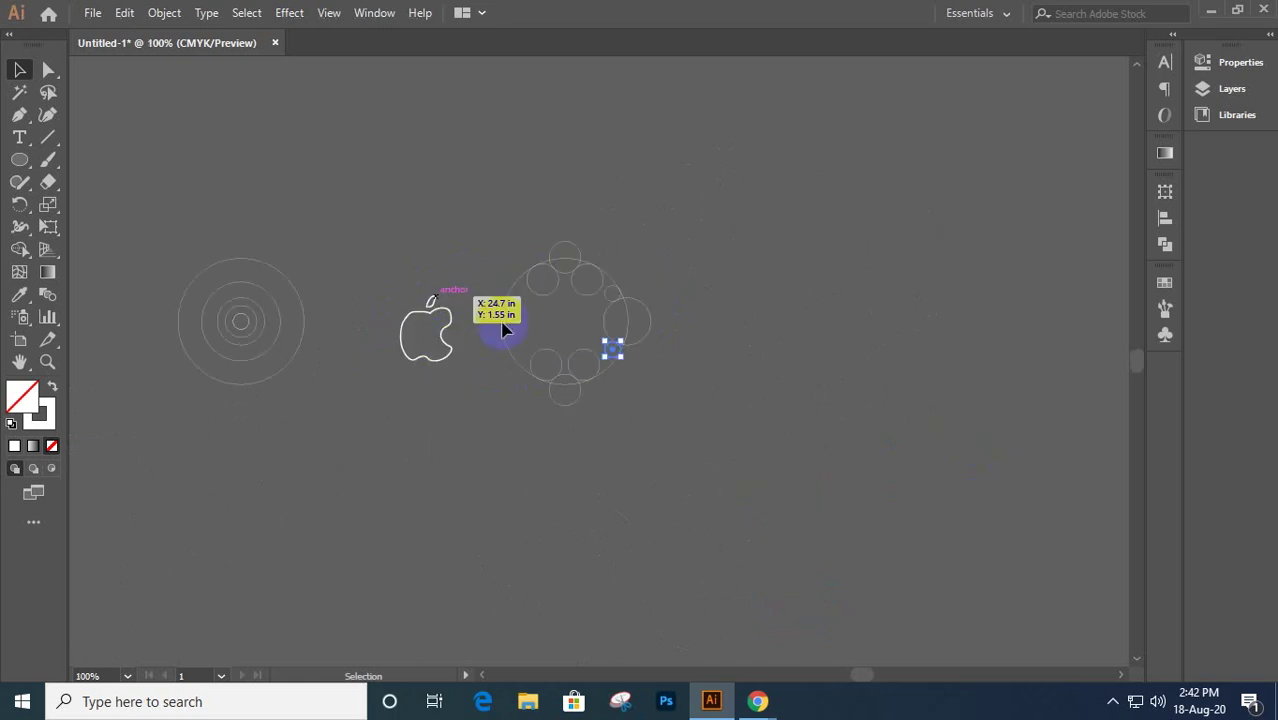
scroll(435, 299, up, 5)
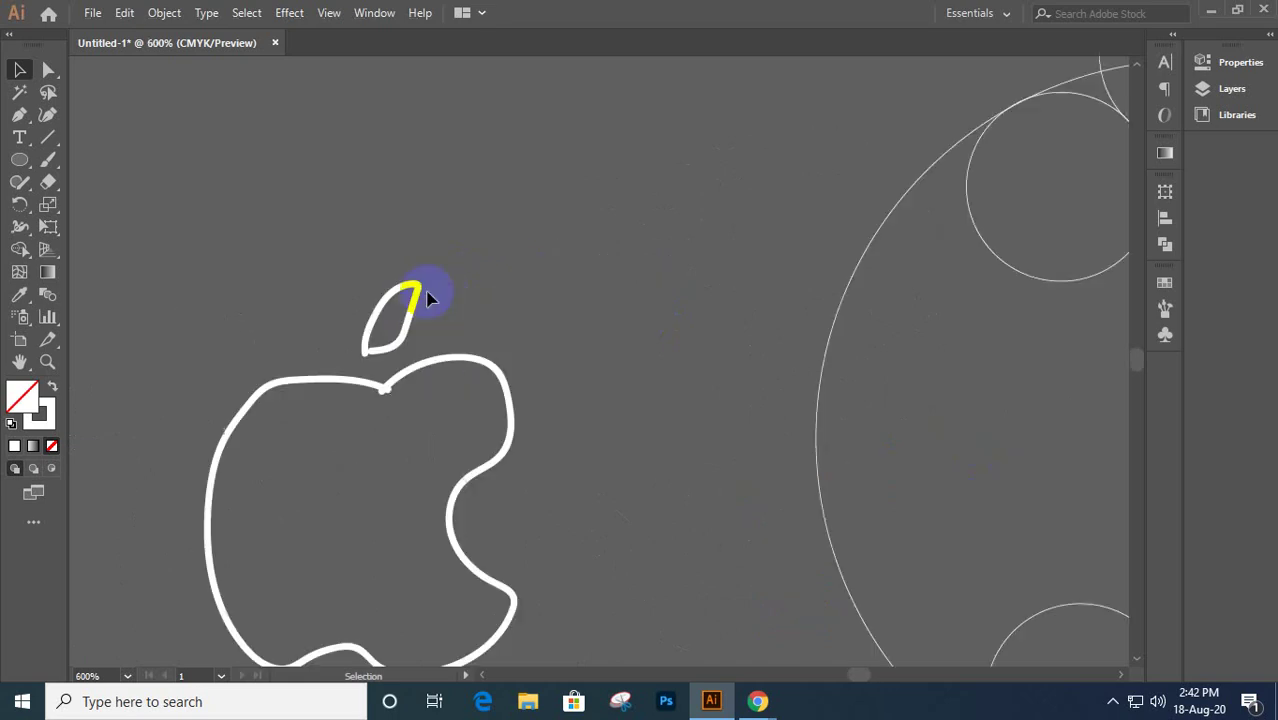
key(space)
drag(978, 333, 294, 462)
key(space)
drag(408, 306, 413, 479)
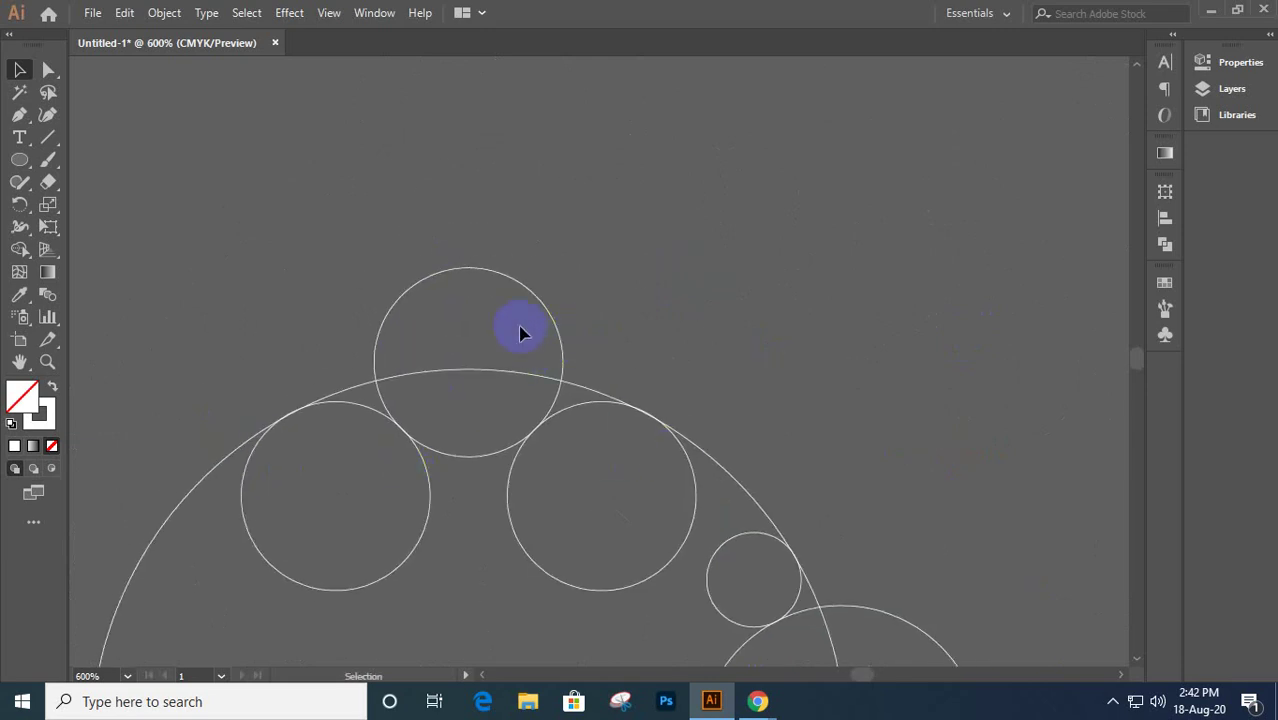
click(731, 545)
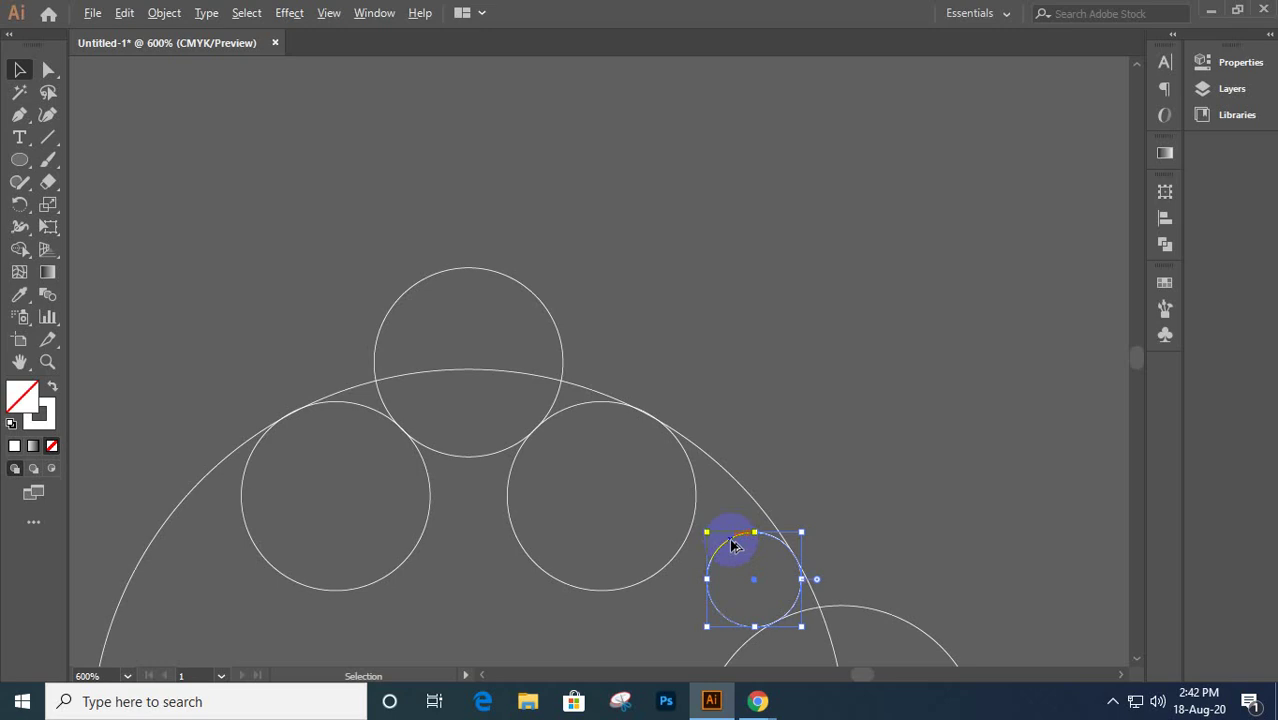
drag(731, 545, 469, 319)
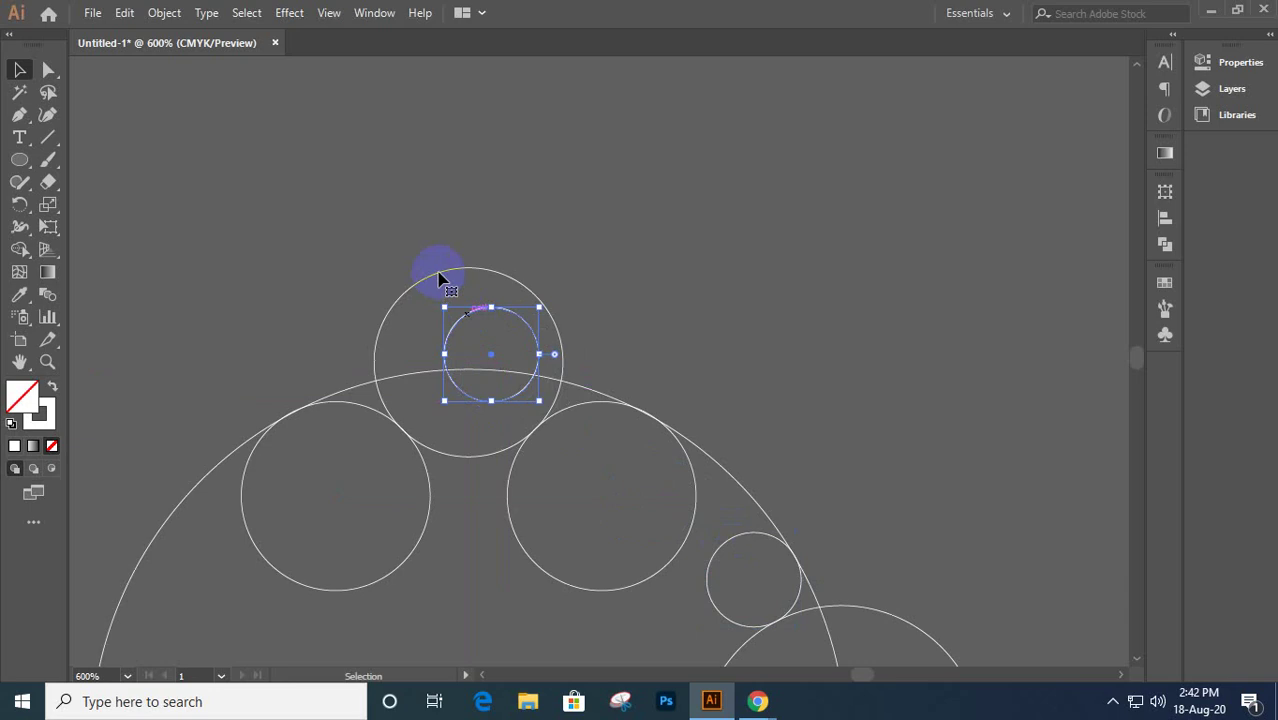
key(Delete)
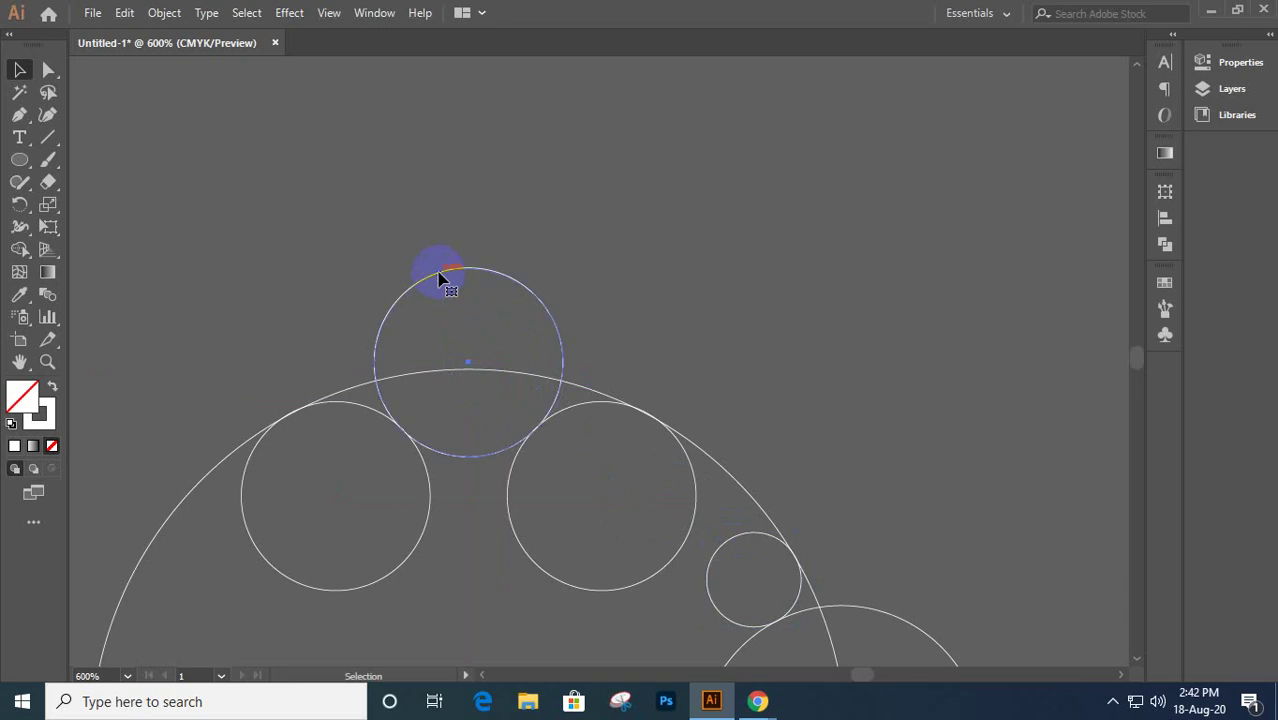
- Duplicate the topmost guide circle twice and shift the copies diagonally above it so their overlap forms a leaf
drag(440, 276, 419, 202)
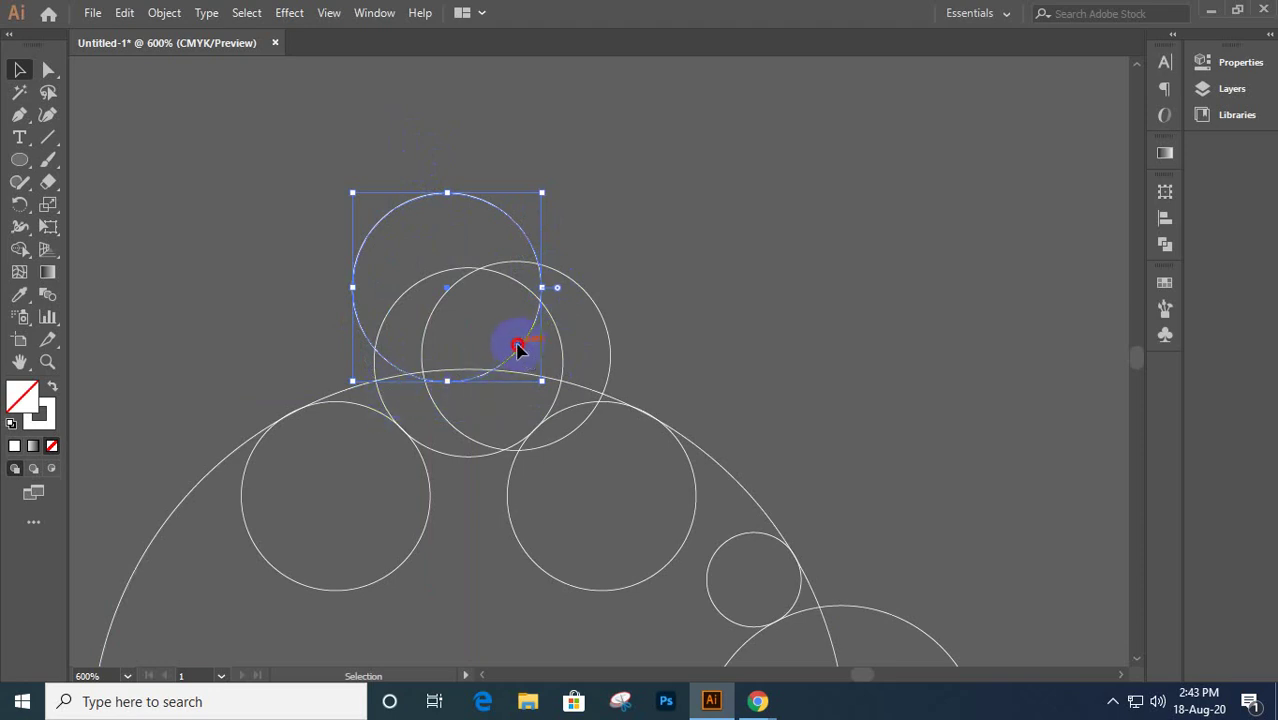
drag(517, 347, 516, 340)
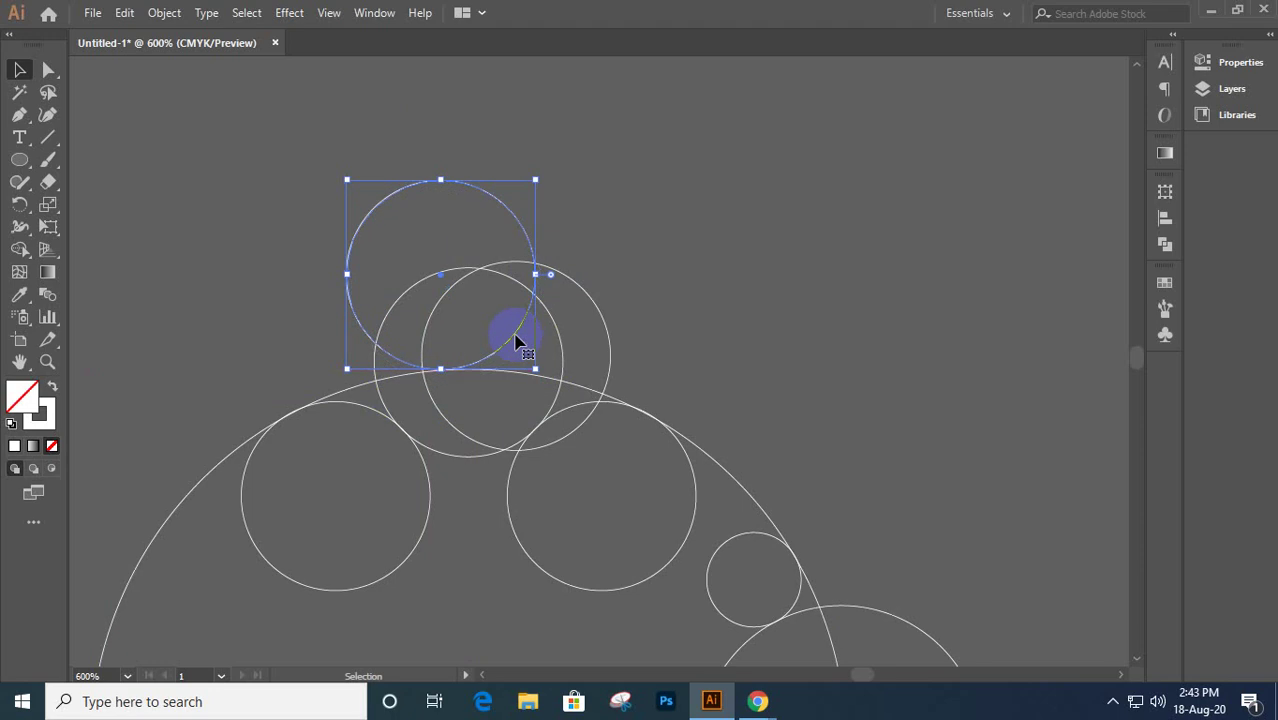
click(610, 352)
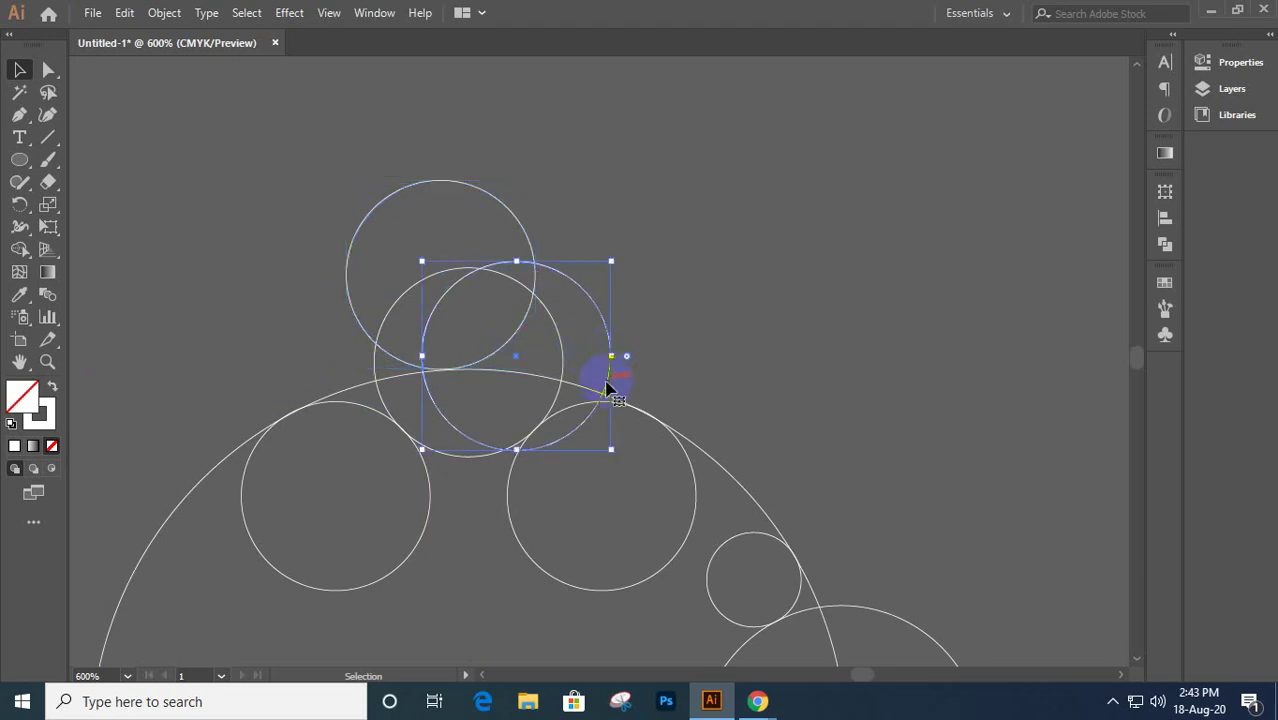
mouse_move(607, 388)
mouse_down()
mouse_move(601, 362)
mouse_move(588, 371)
mouse_up()
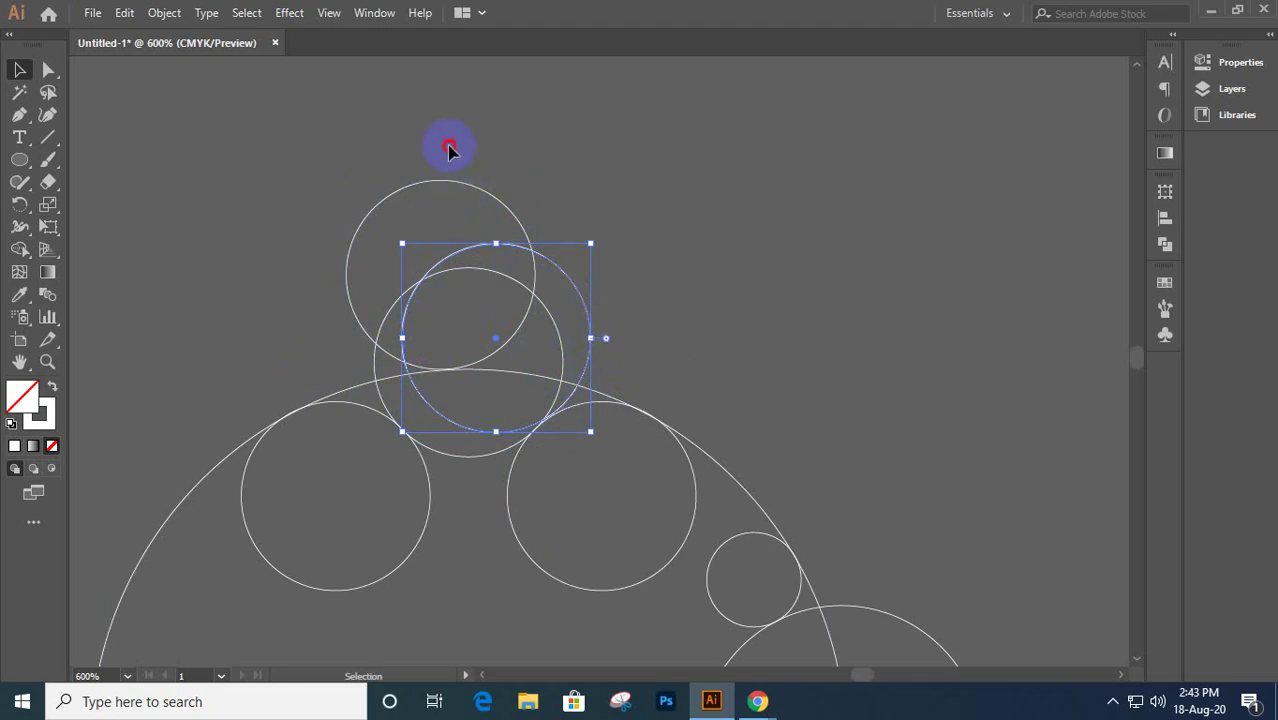
- Align the two leaf circles by their horizontal centers to the original top guide circle as the key object
drag(449, 148, 542, 348)
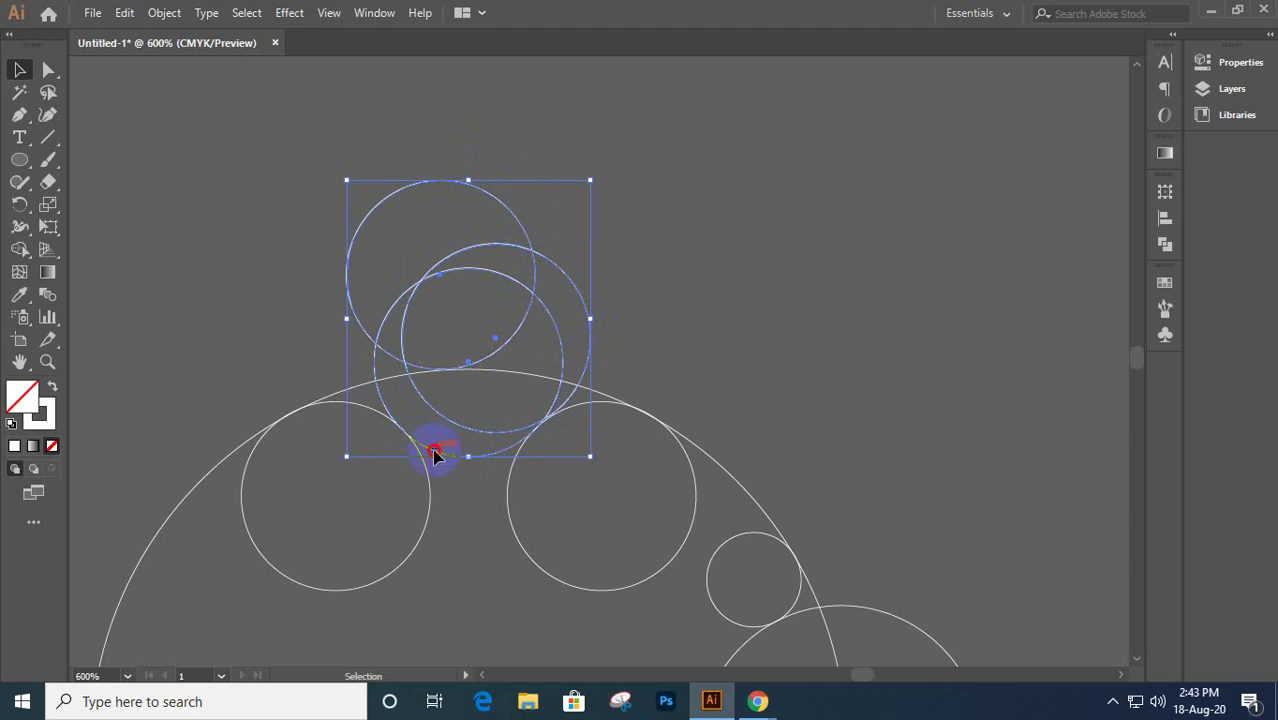
click(434, 455)
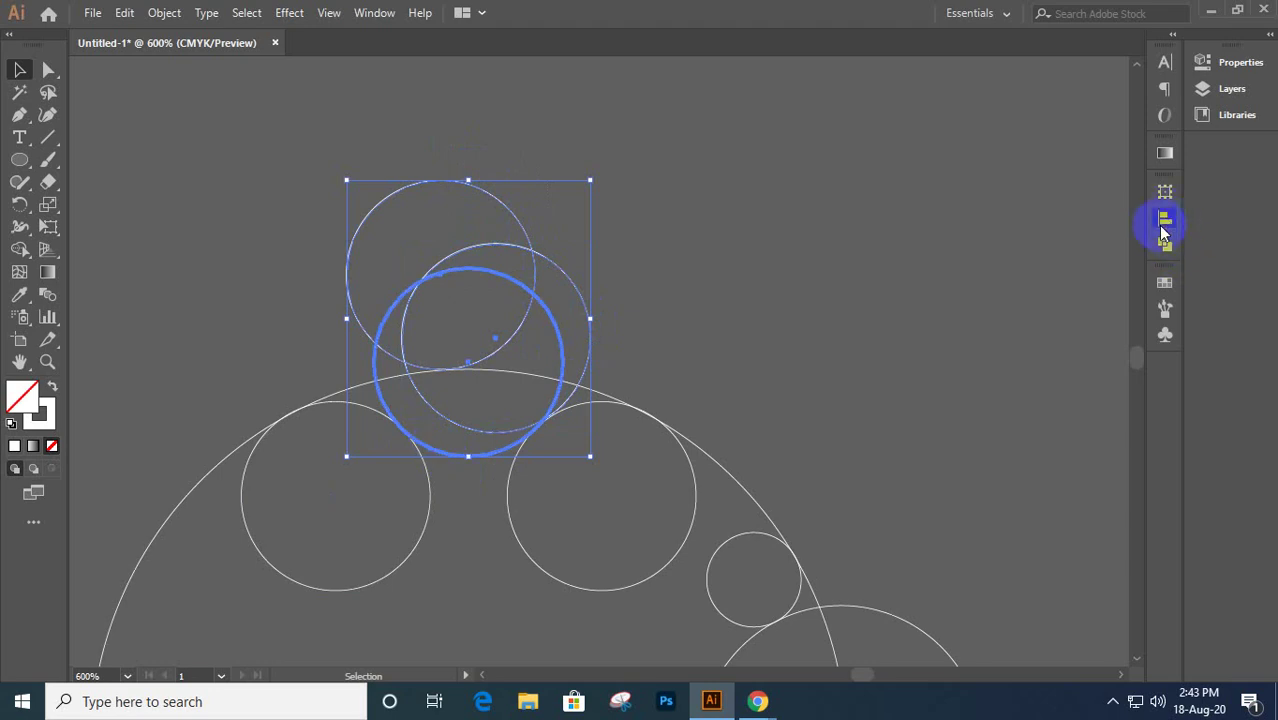
click(1163, 232)
click(979, 235)
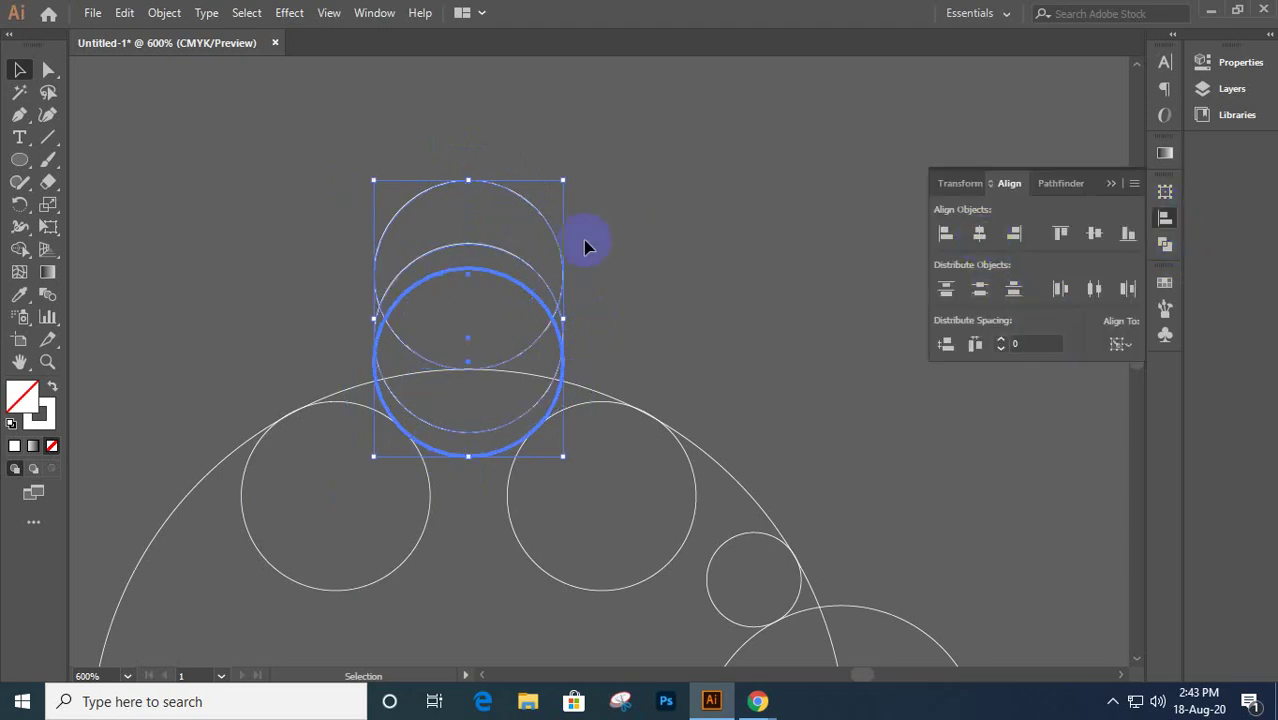
click(699, 246)
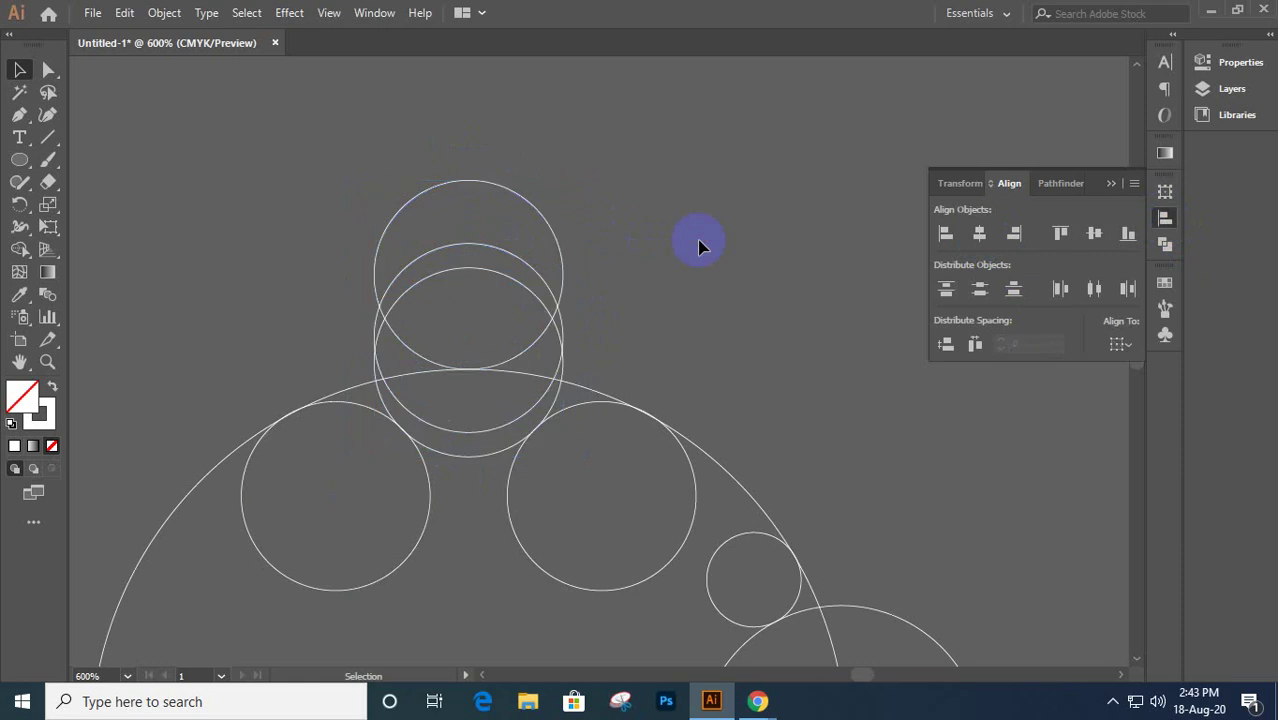
- Rotate the two leaf circles together by 45° so their overlap tilts like the sketched leaf
drag(571, 165, 497, 256)
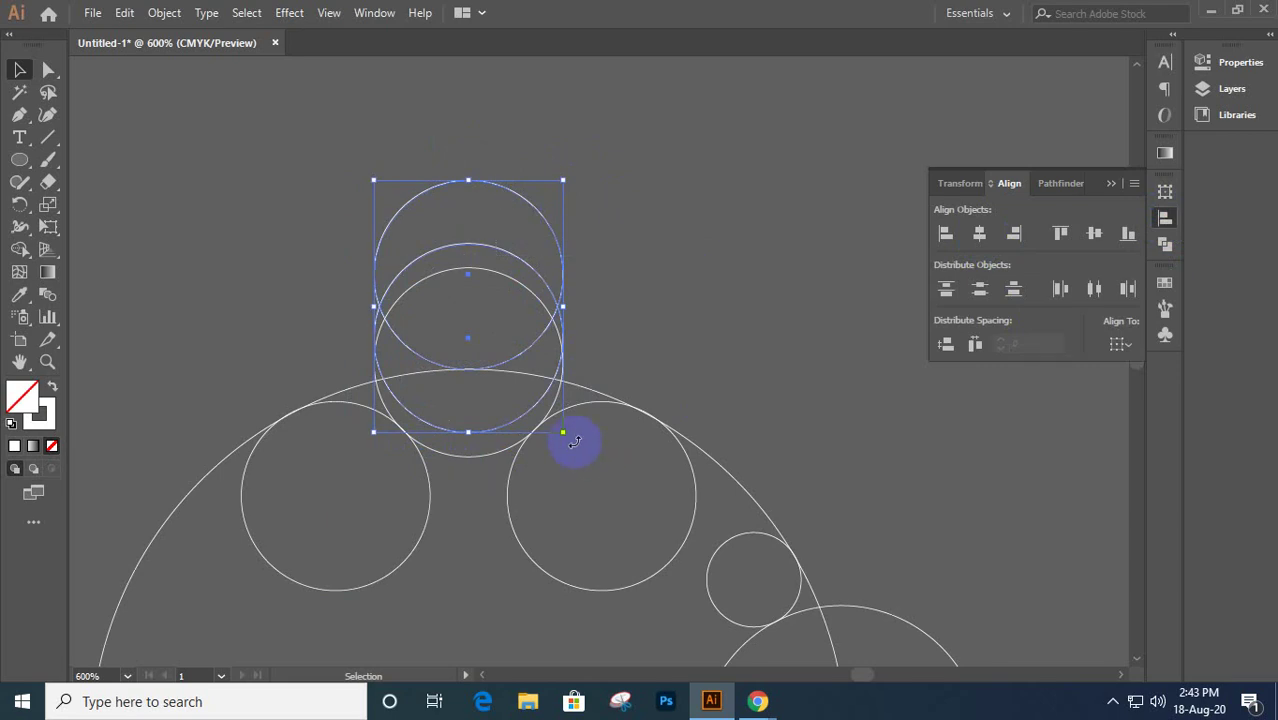
drag(575, 441, 638, 367)
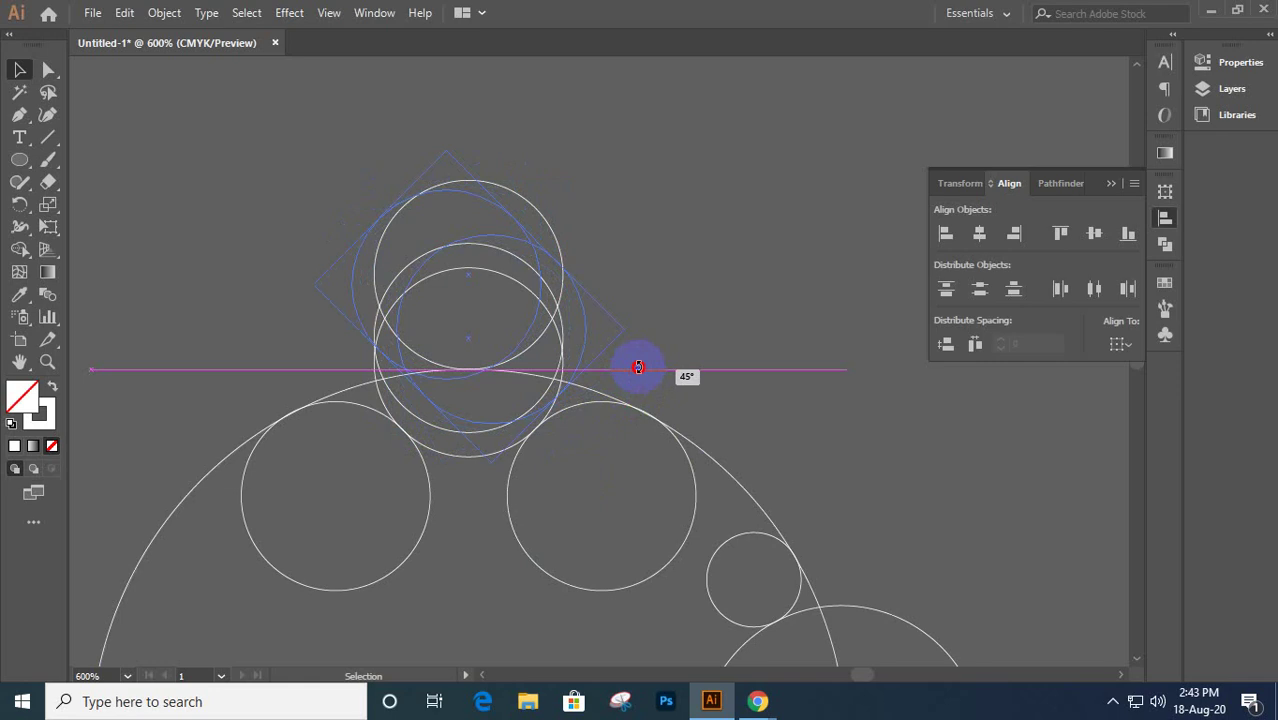
drag(638, 367, 639, 368)
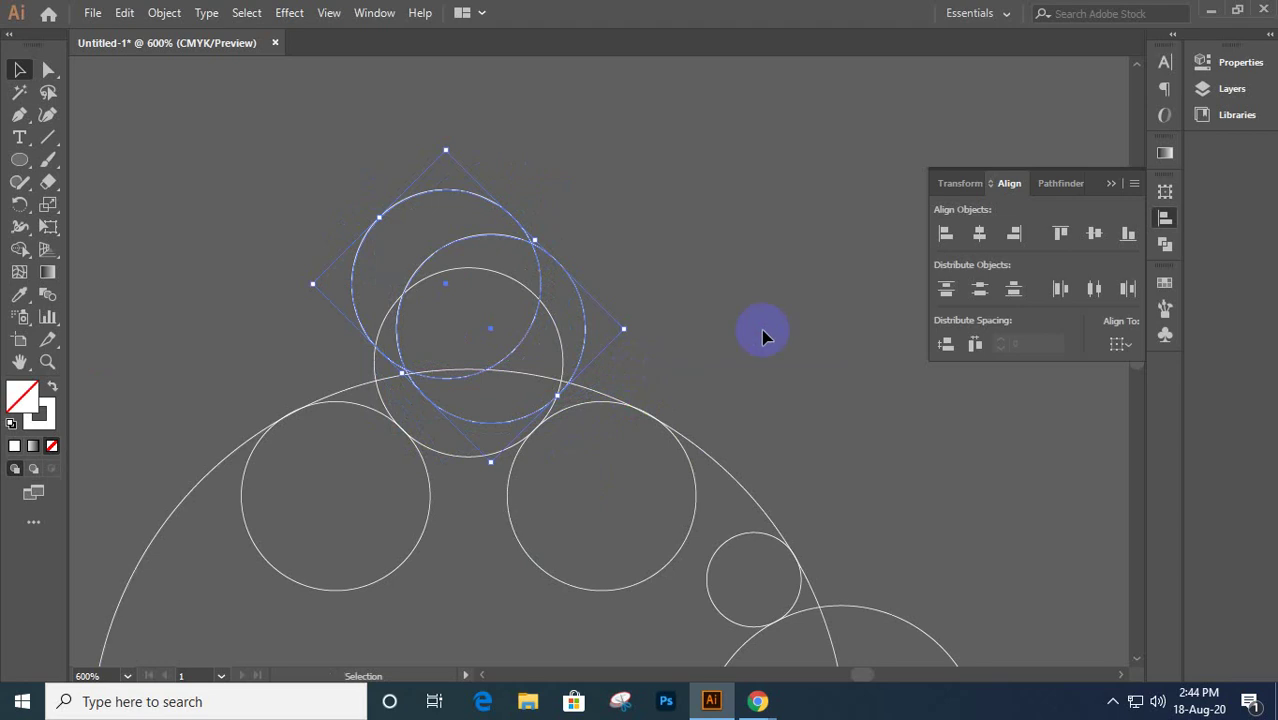
- Select every guide circle of the apple construction and activate the Shape Builder tool
scroll(799, 347, down, 3)
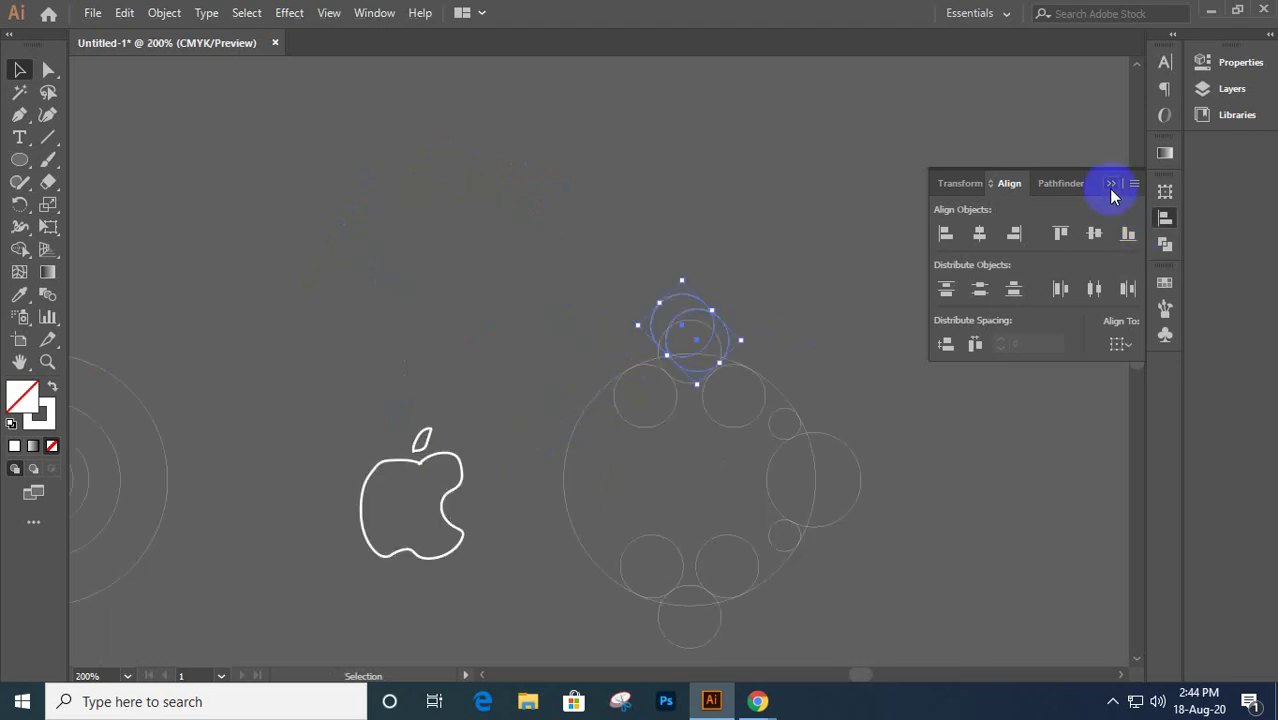
click(1109, 185)
drag(914, 459, 837, 372)
drag(447, 157, 838, 632)
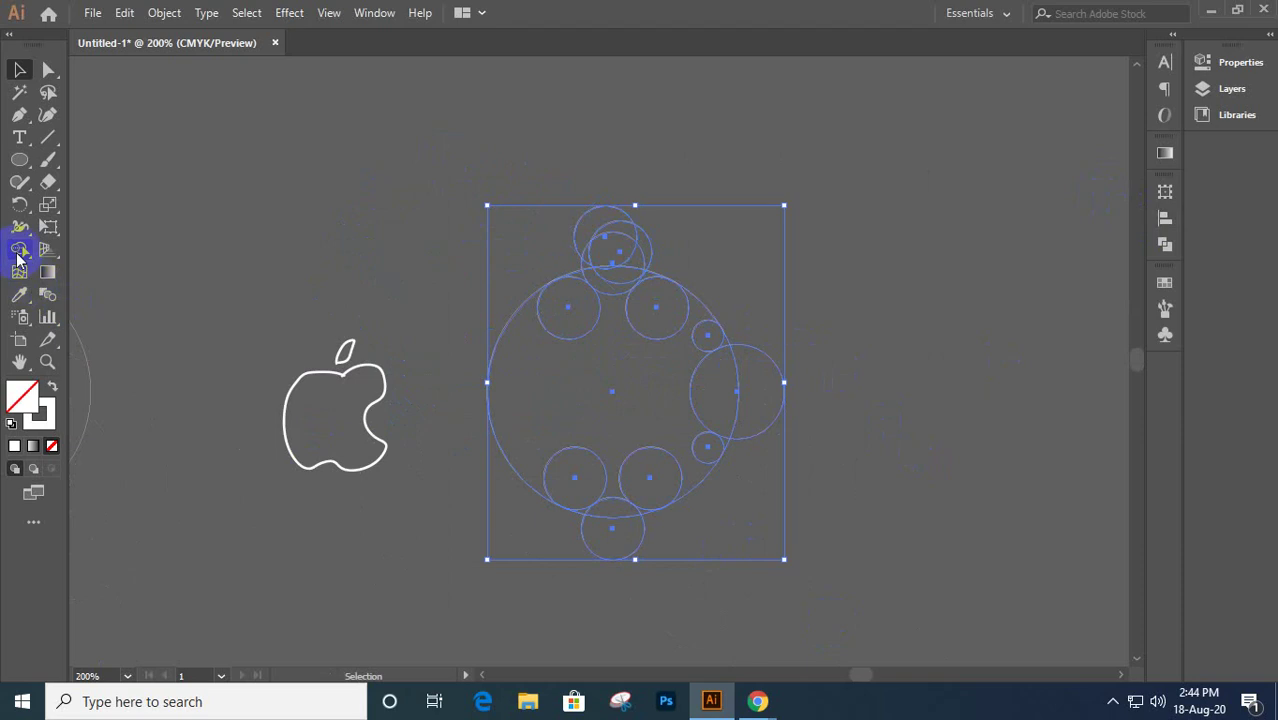
click(18, 250)
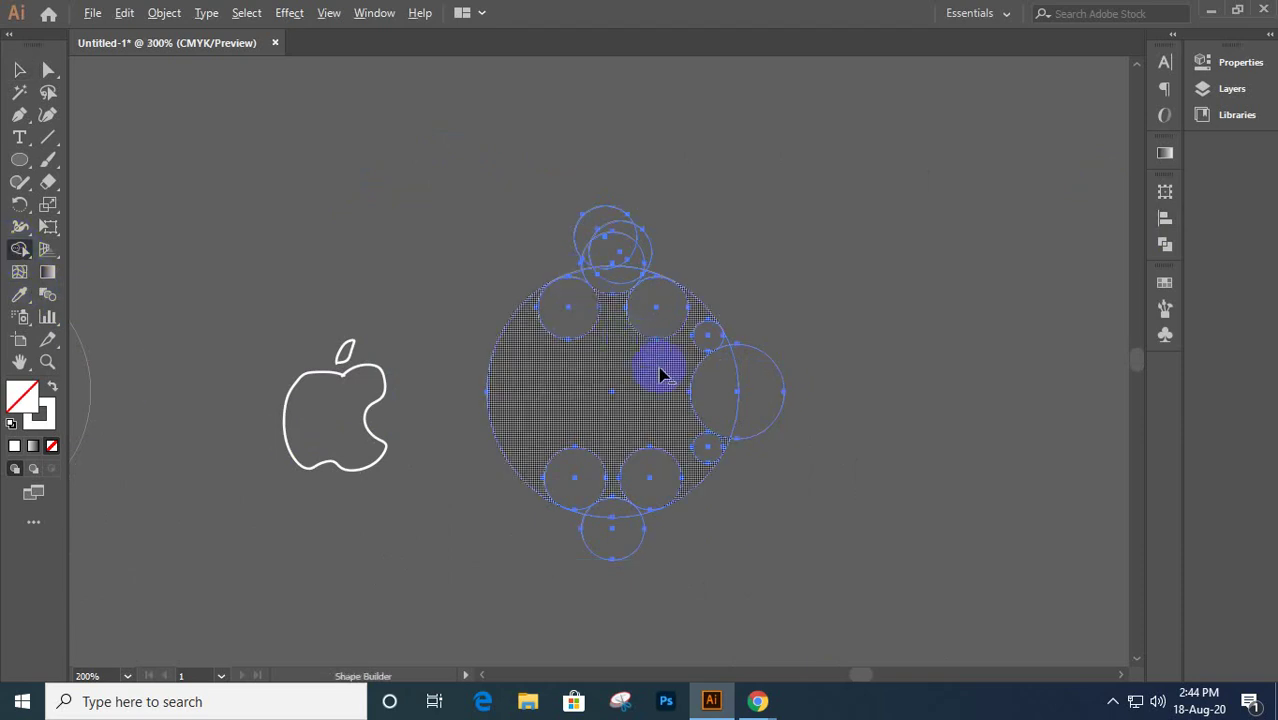
scroll(660, 366, up, 1)
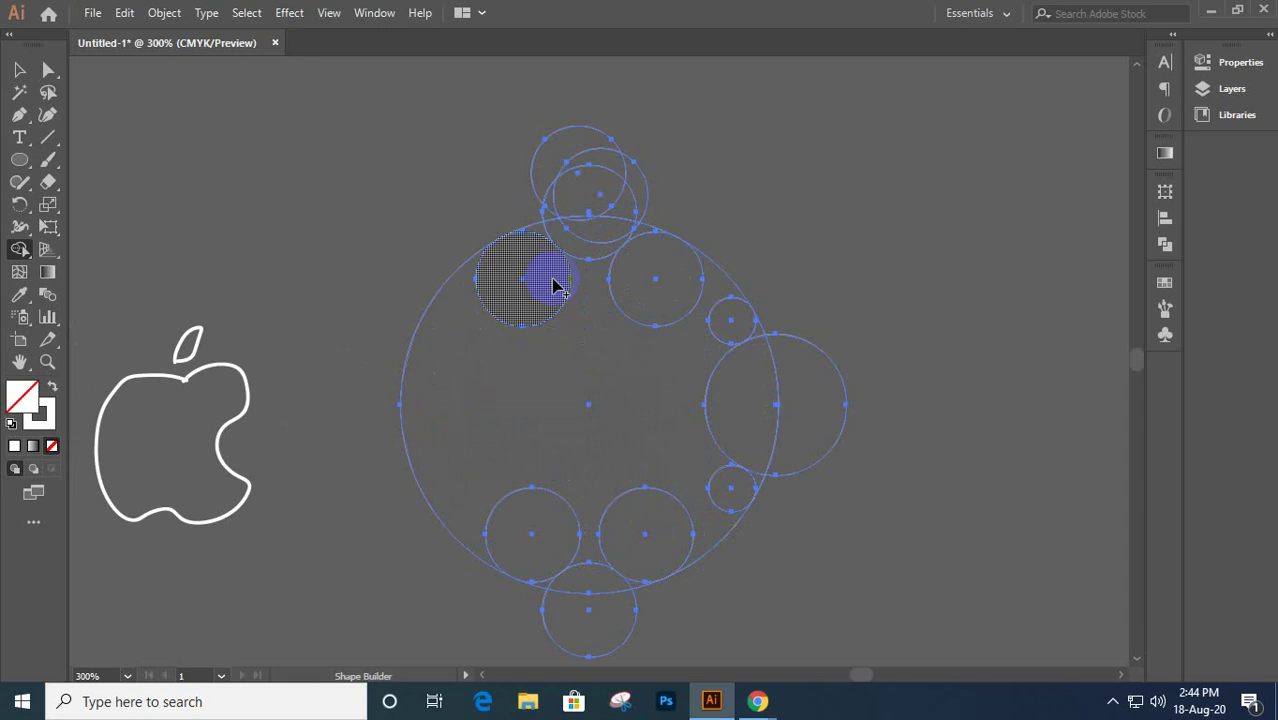
mouse_move(540, 262)
mouse_down()
mouse_move(626, 283)
mouse_move(665, 280)
mouse_move(714, 307)
mouse_move(720, 318)
mouse_move(664, 365)
mouse_move(680, 437)
mouse_move(718, 488)
mouse_move(671, 530)
mouse_move(639, 535)
mouse_move(502, 509)
mouse_move(435, 410)
mouse_up()
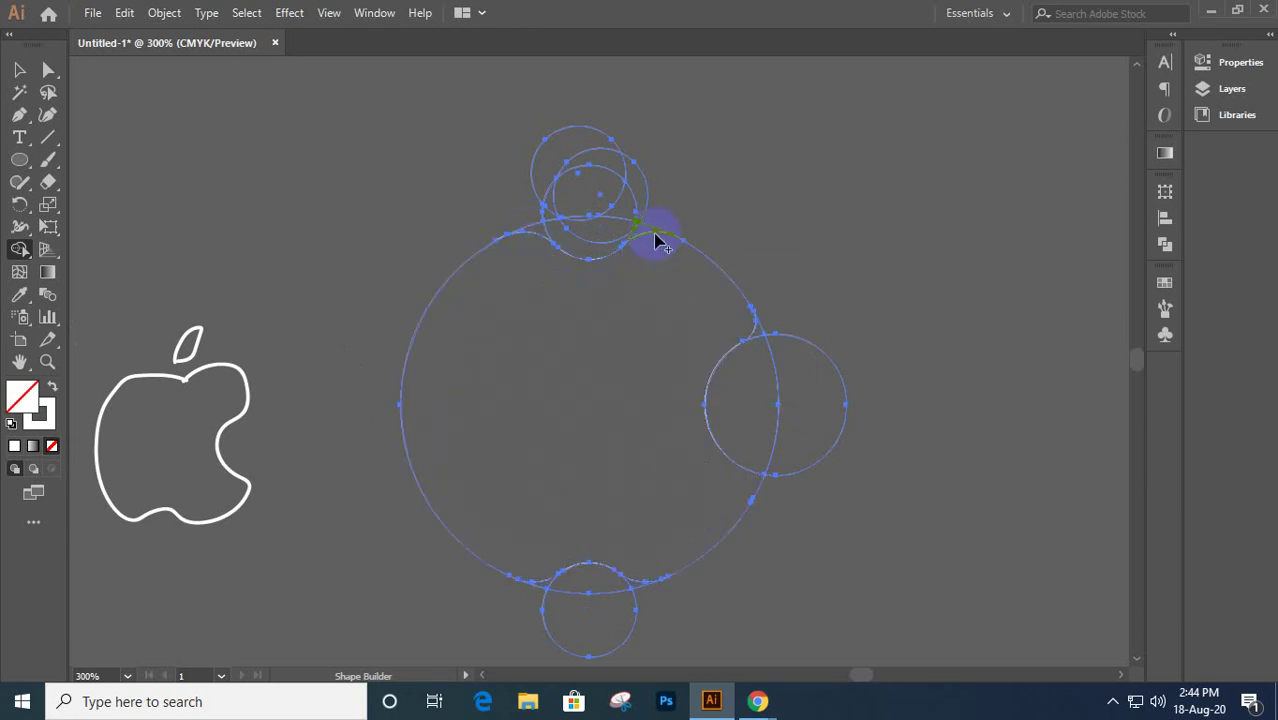
scroll(657, 241, up, 2)
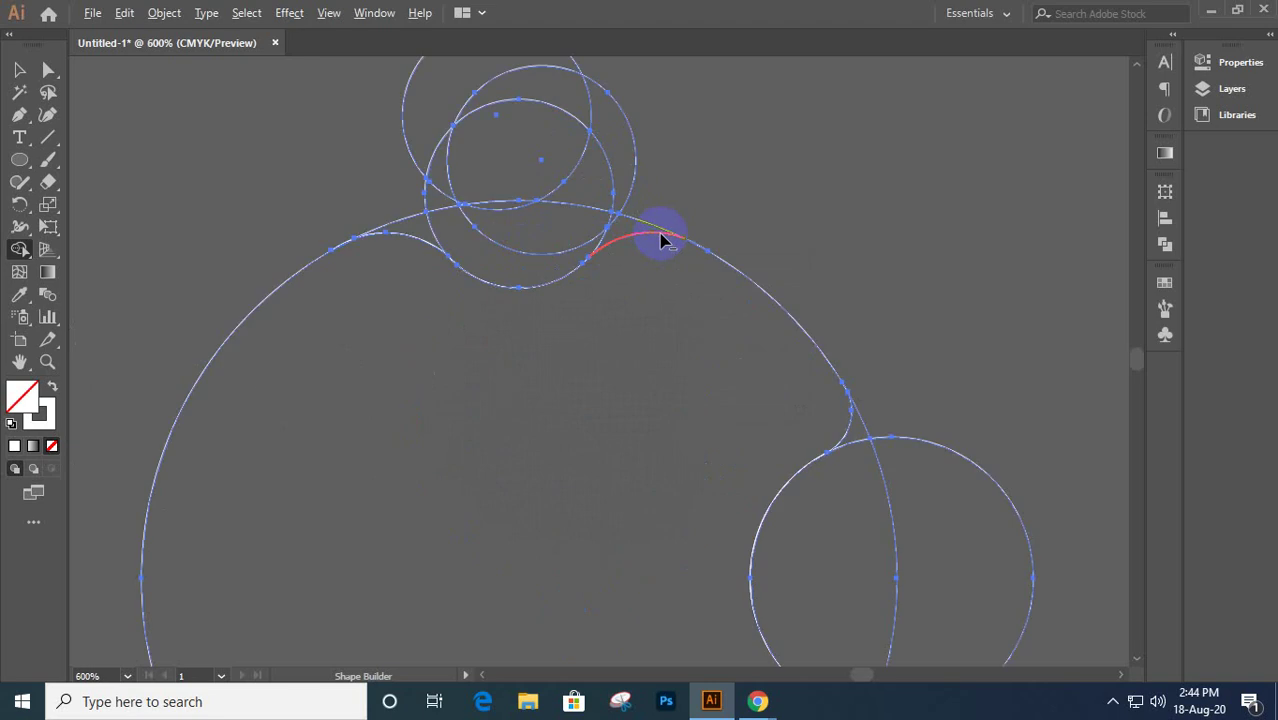
scroll(662, 240, down, 2)
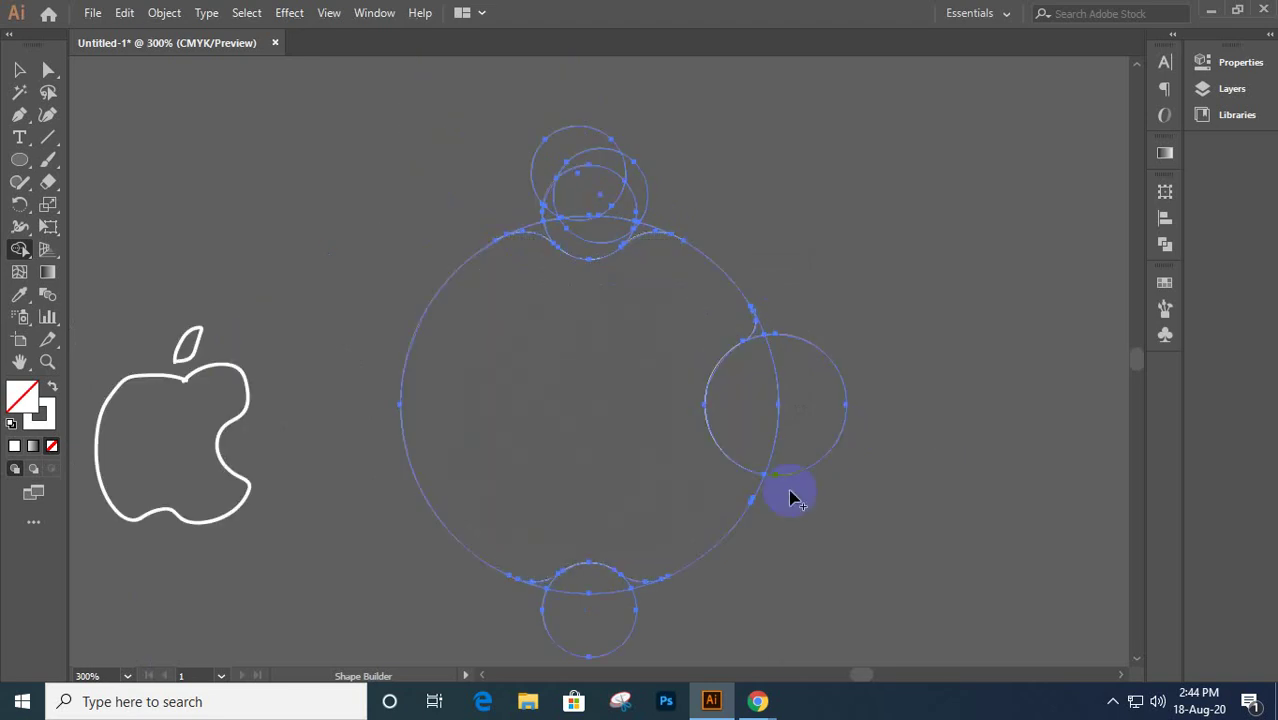
key(ctrl)
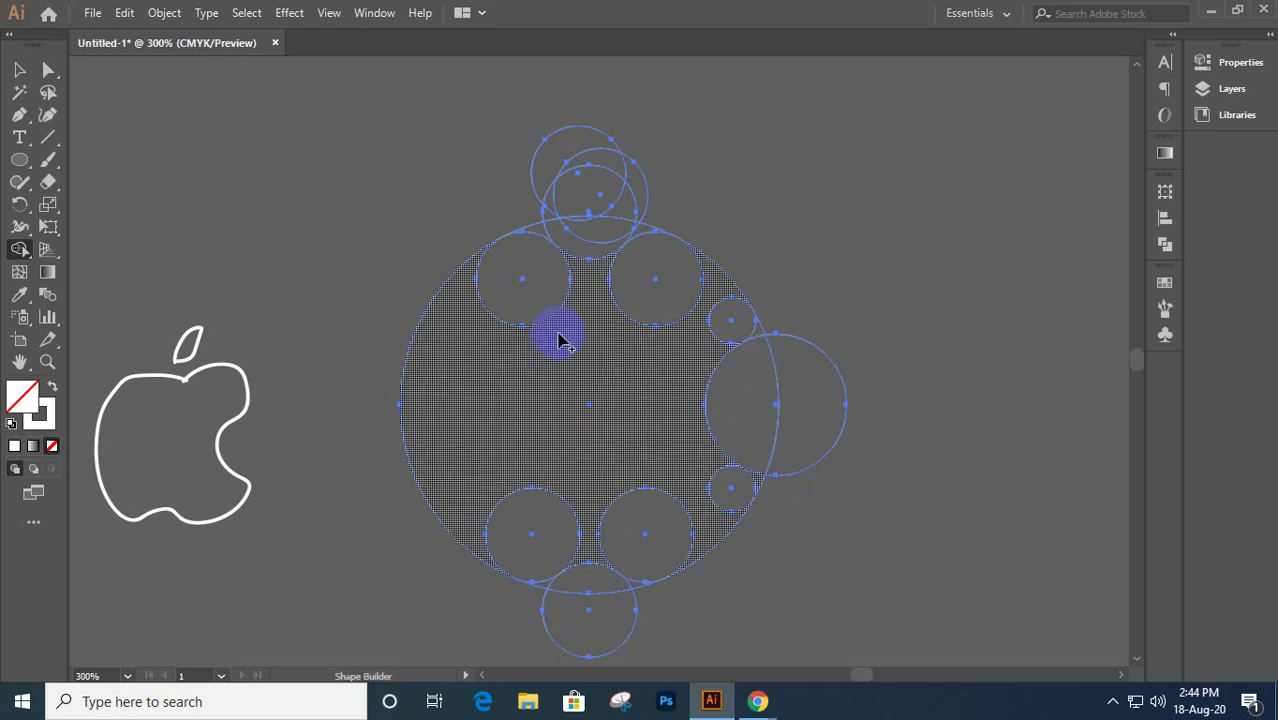
- Merge the large circle's main area with the two upper, two lower and two smallest inner circles into the apple body
drag(451, 343, 497, 300)
mouse_move(496, 376)
mouse_down()
mouse_move(526, 325)
mouse_move(628, 286)
mouse_move(688, 339)
mouse_move(722, 332)
mouse_up()
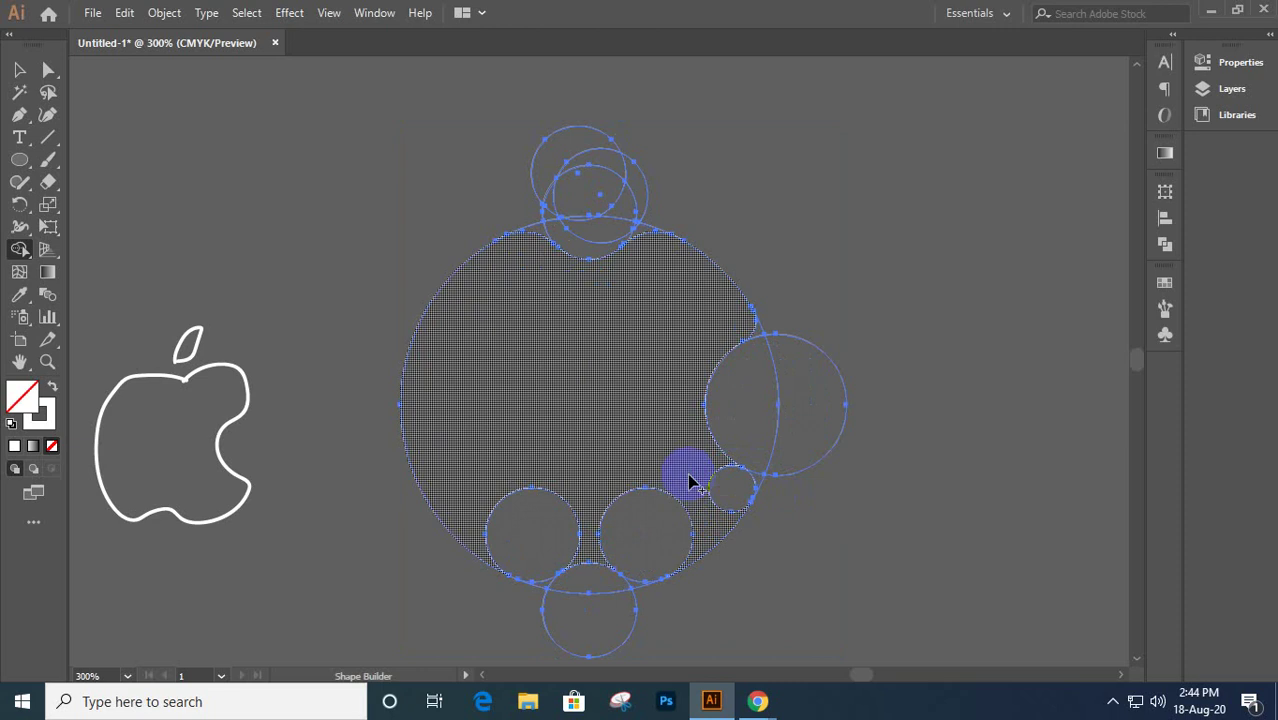
drag(692, 477, 722, 488)
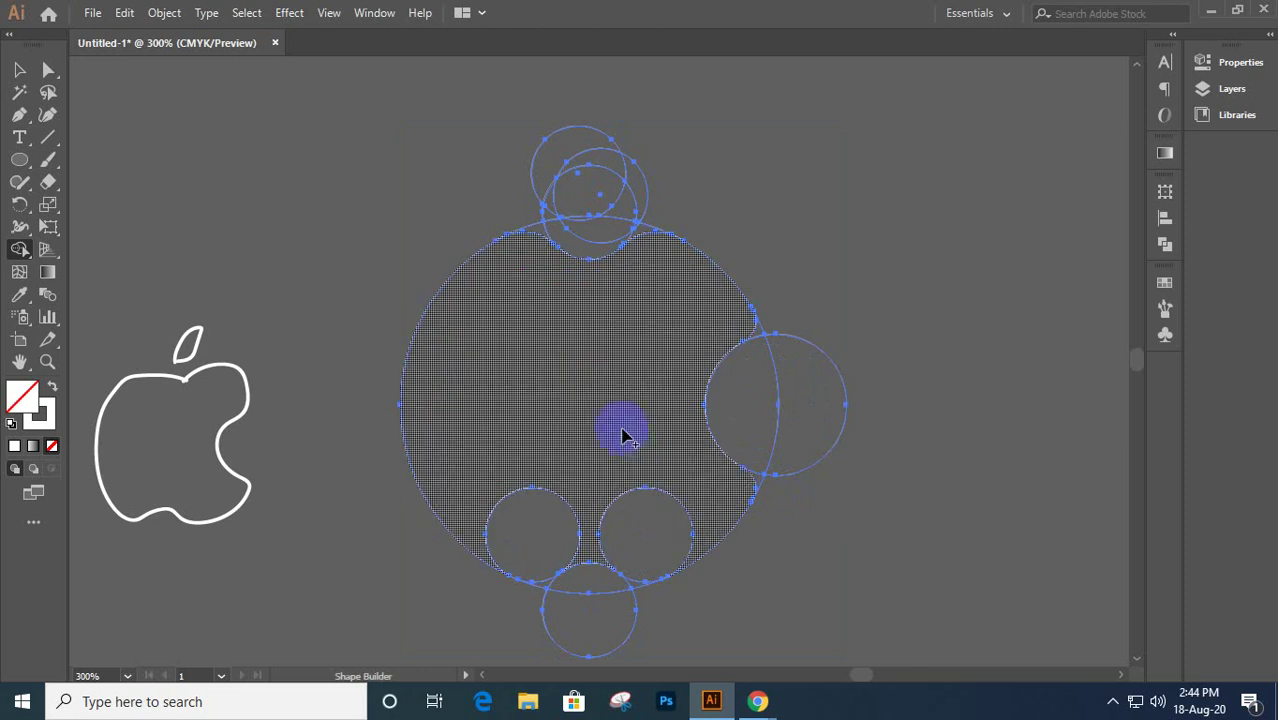
mouse_move(656, 445)
mouse_down()
mouse_move(636, 519)
mouse_move(648, 499)
mouse_move(641, 453)
mouse_move(572, 512)
mouse_up()
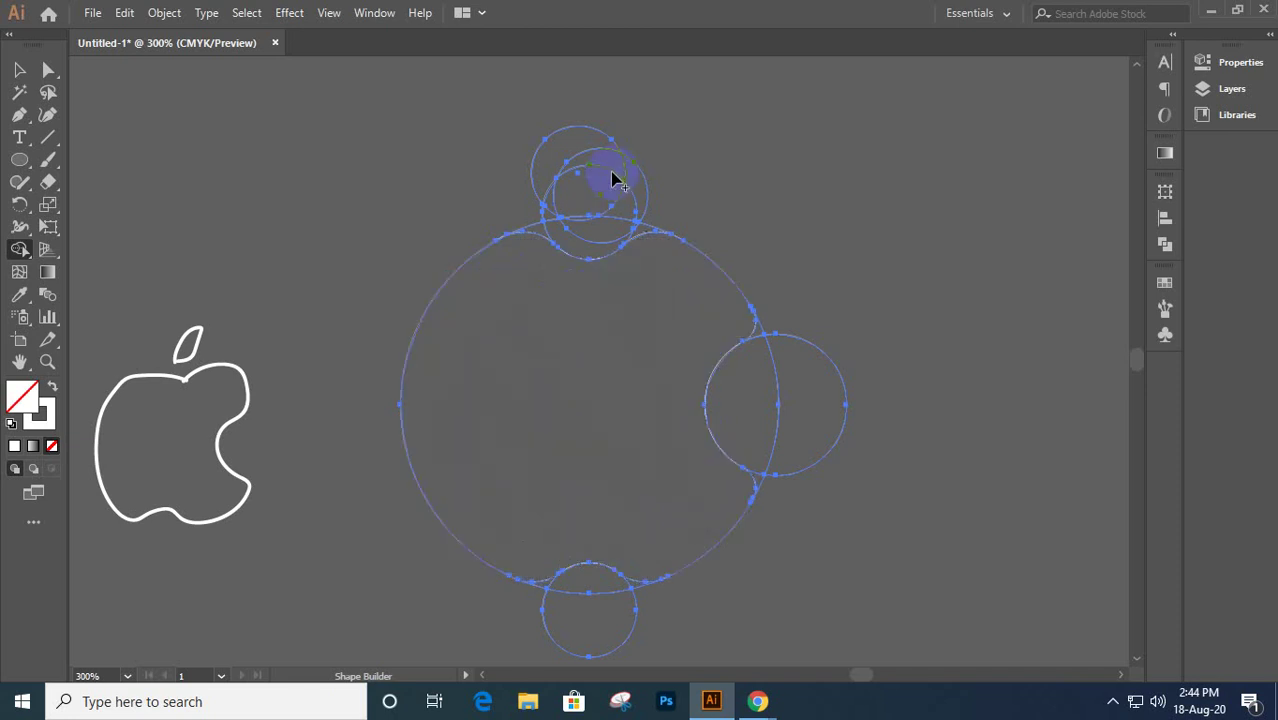
- Merge the overlapping regions of the two rotated circles into the leaf shape and deselect everything
mouse_move(607, 165)
mouse_down()
mouse_move(578, 222)
mouse_move(590, 185)
mouse_move(633, 194)
mouse_move(645, 222)
mouse_up()
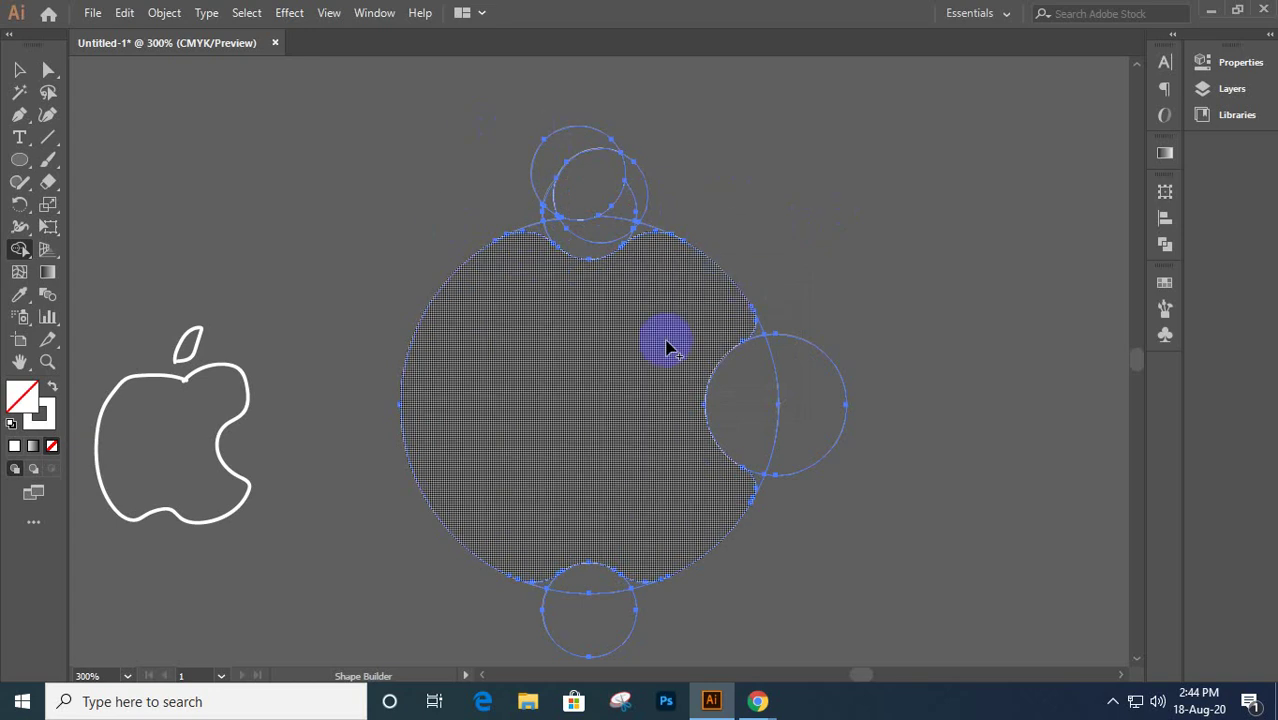
click(18, 72)
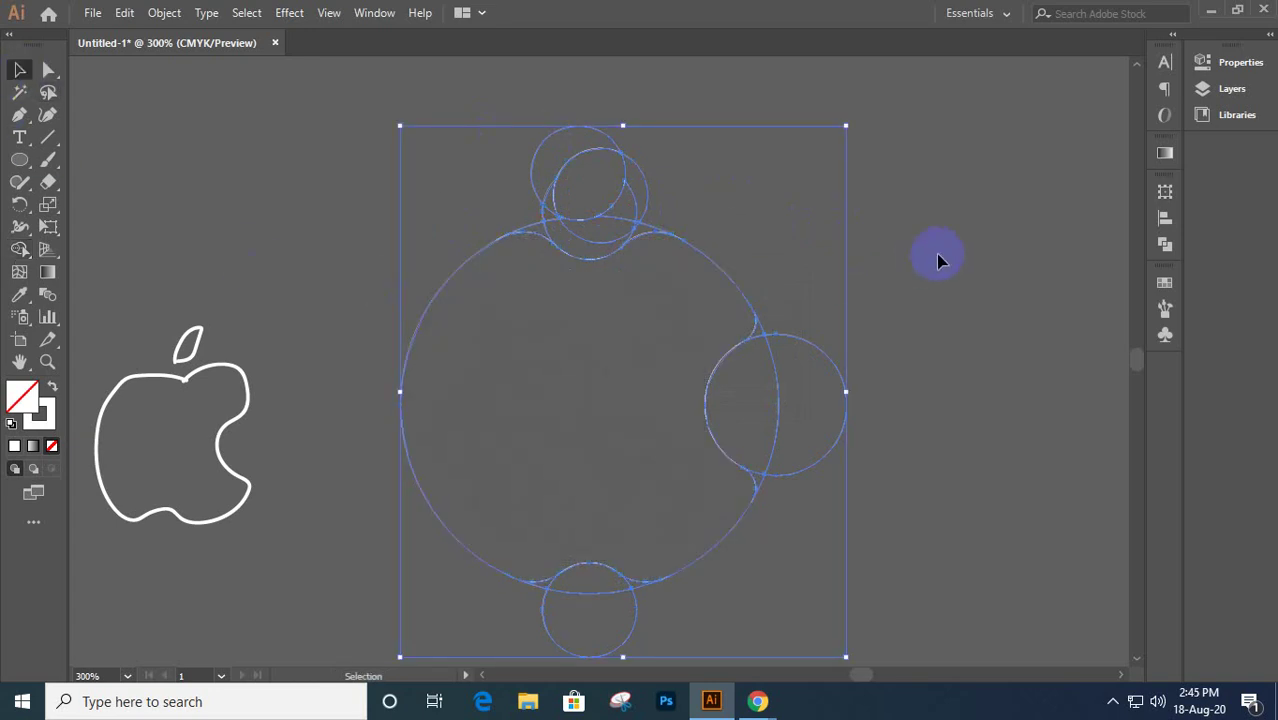
click(750, 226)
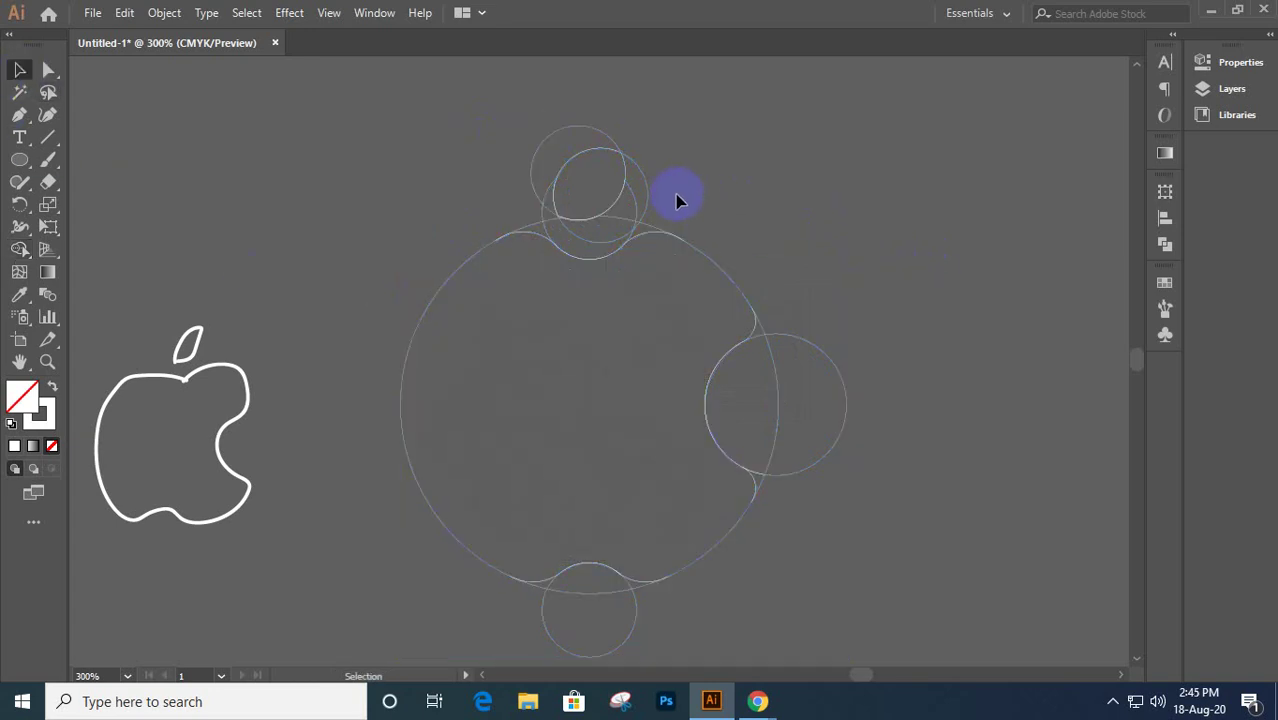
- Move the leaf and apple body together to the right of the construction and delete the leftover guide circle pieces
click(607, 218)
shift+click(456, 279)
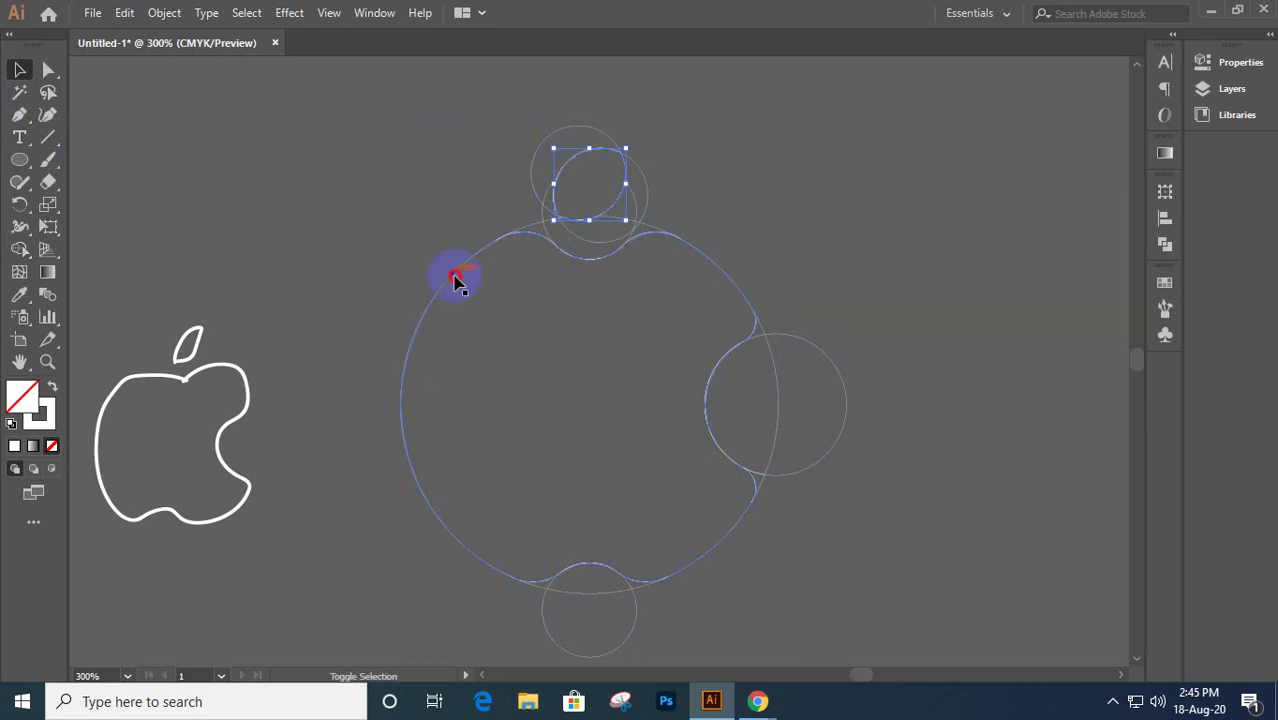
drag(456, 279, 968, 287)
drag(442, 97, 831, 632)
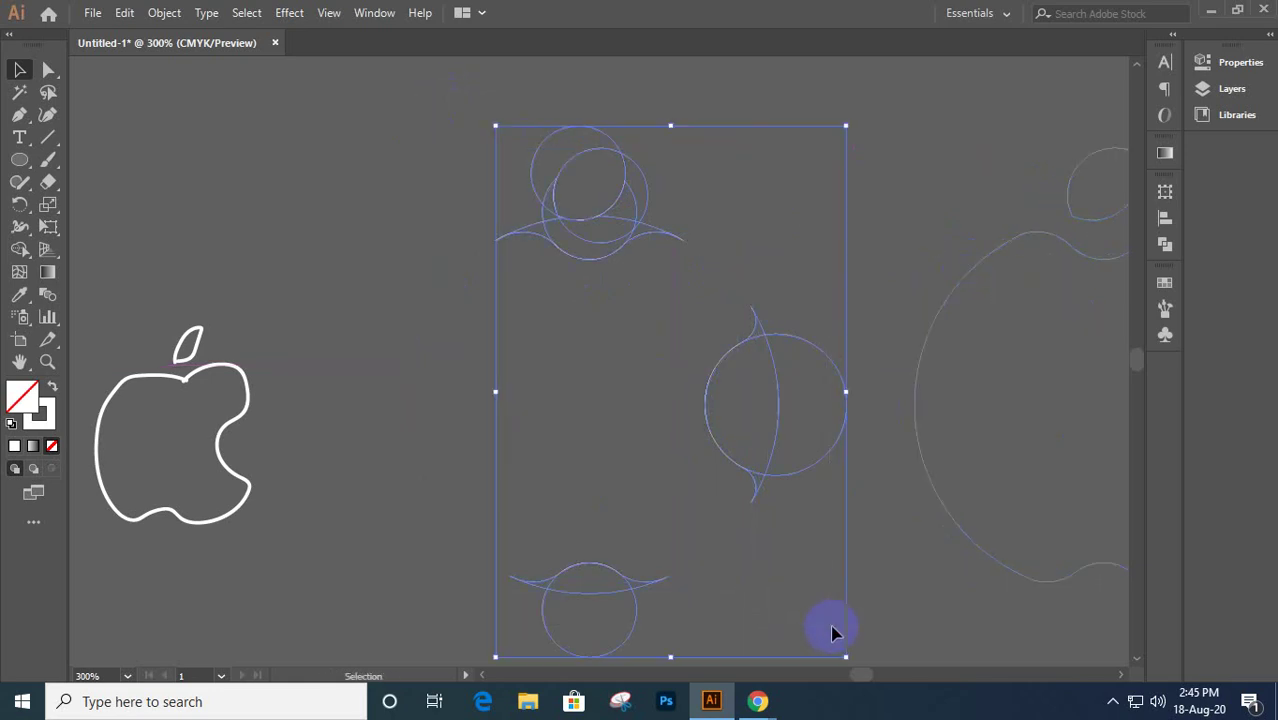
key(Delete)
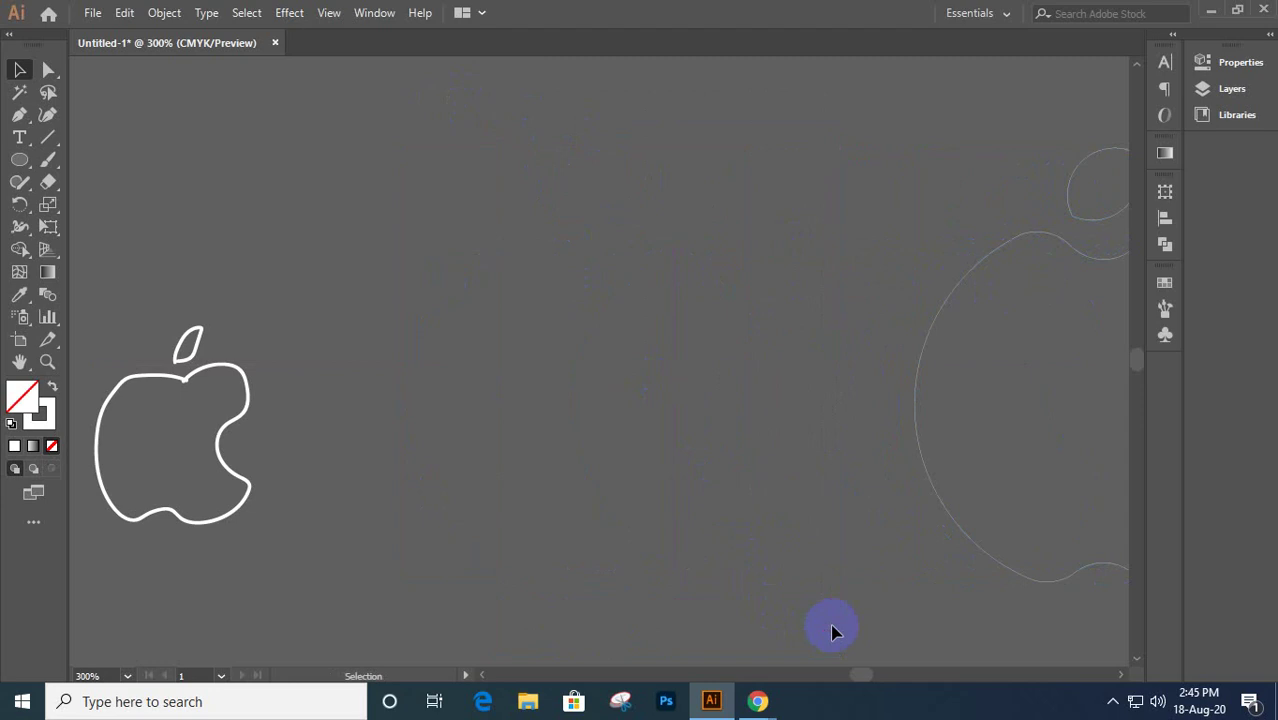
- Fill the apple body and leaf with solid black and deselect them
key(space)
drag(493, 529, 476, 525)
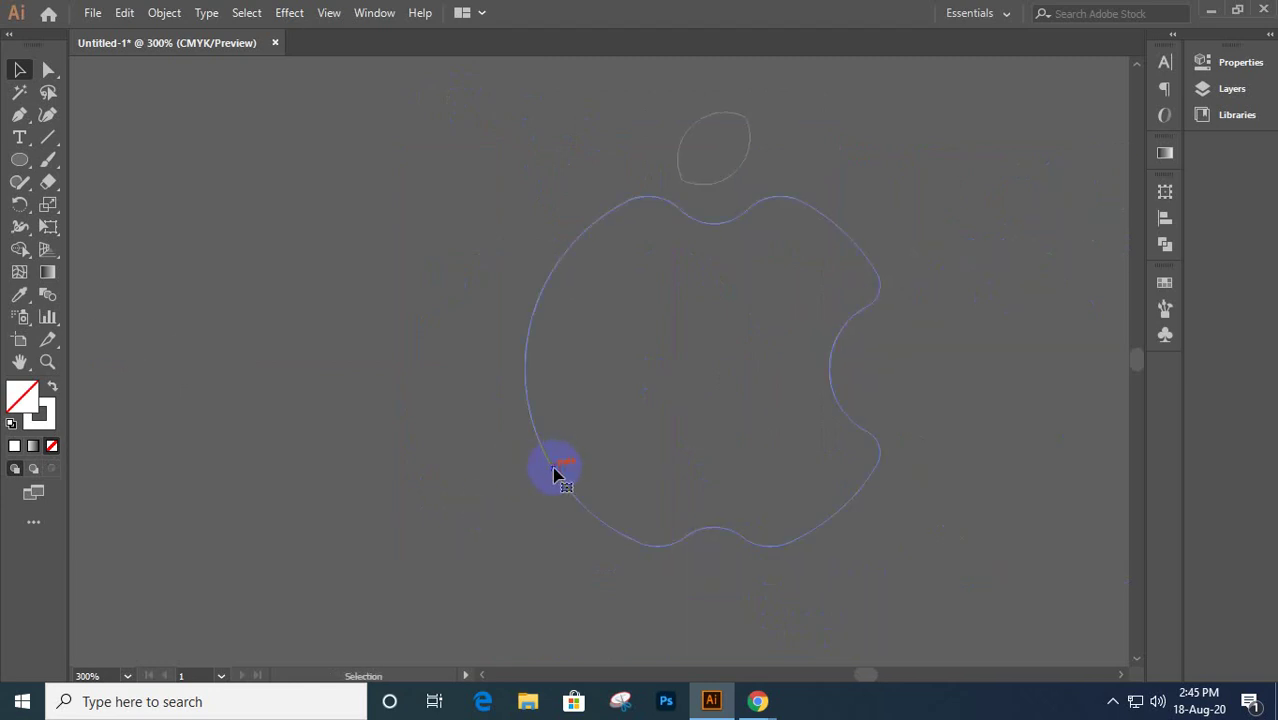
click(705, 190)
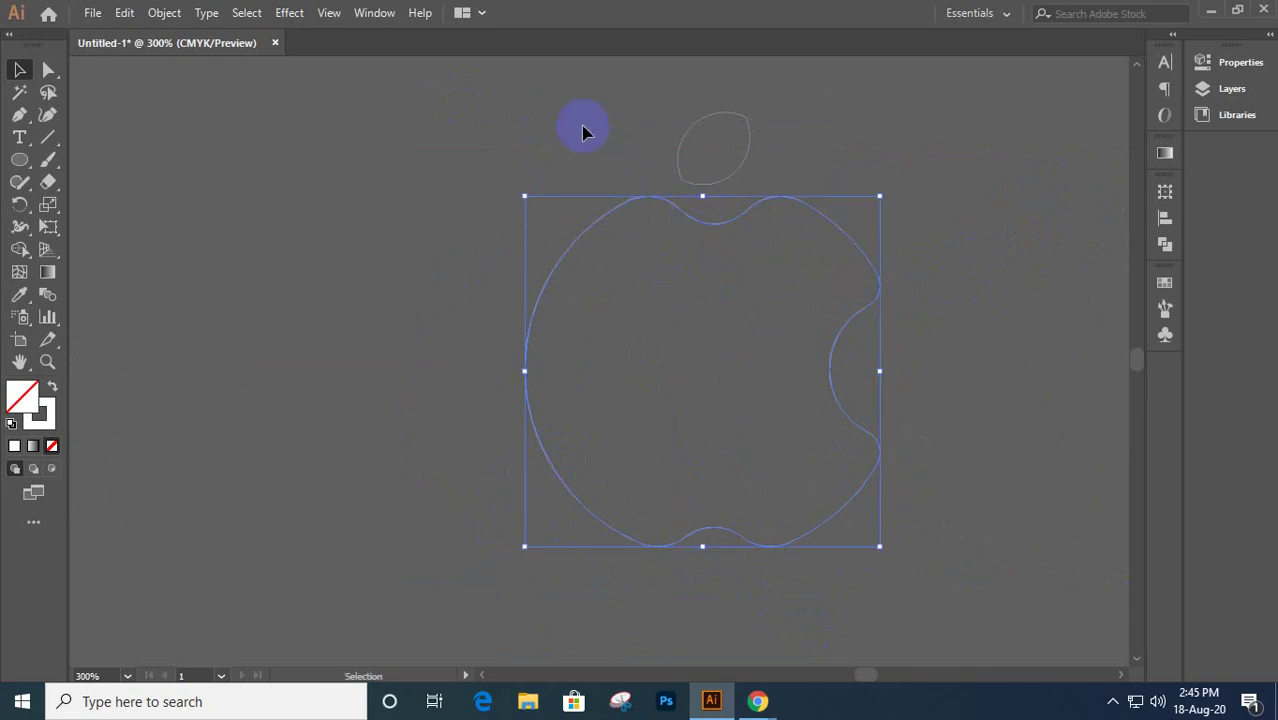
drag(585, 128, 846, 380)
click(1165, 282)
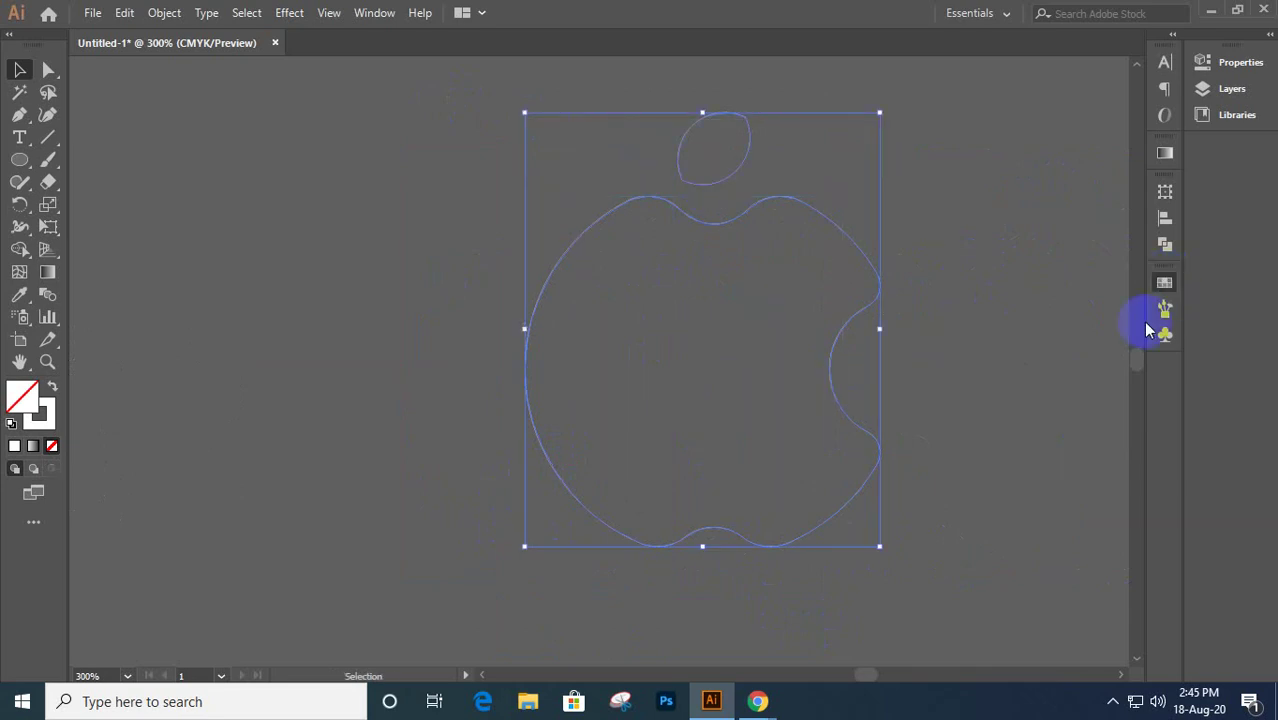
click(970, 334)
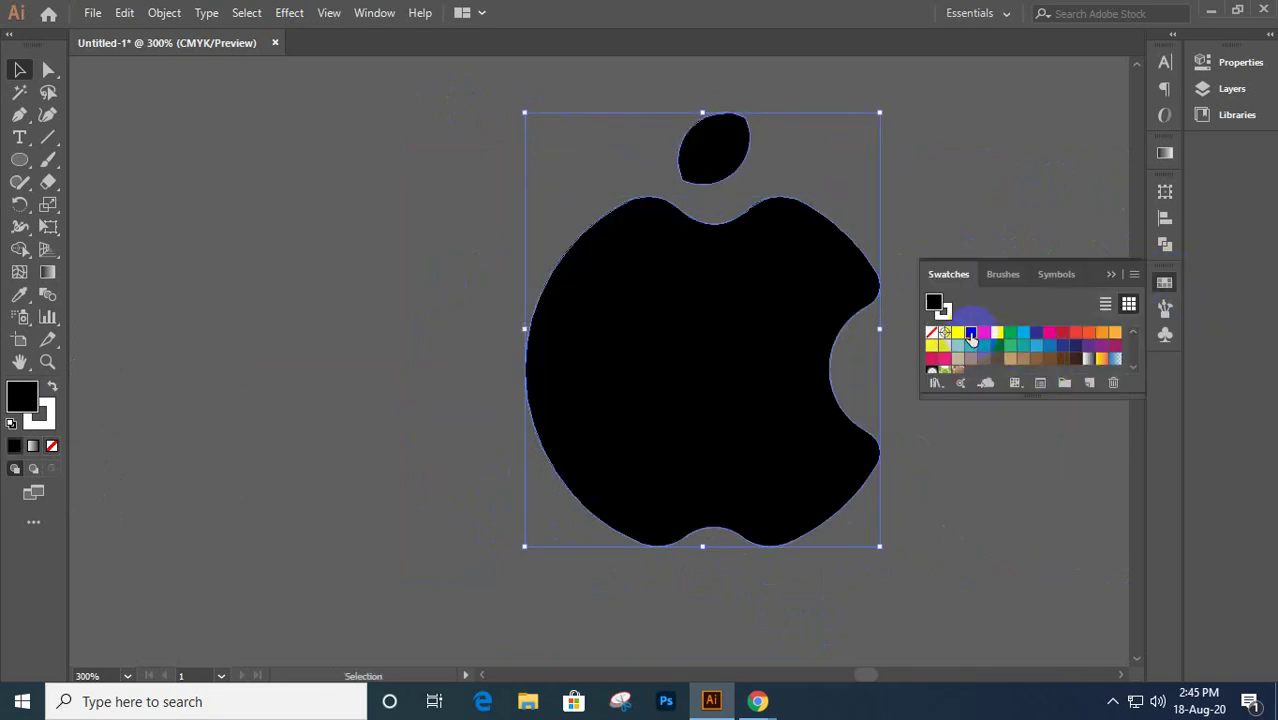
click(933, 486)
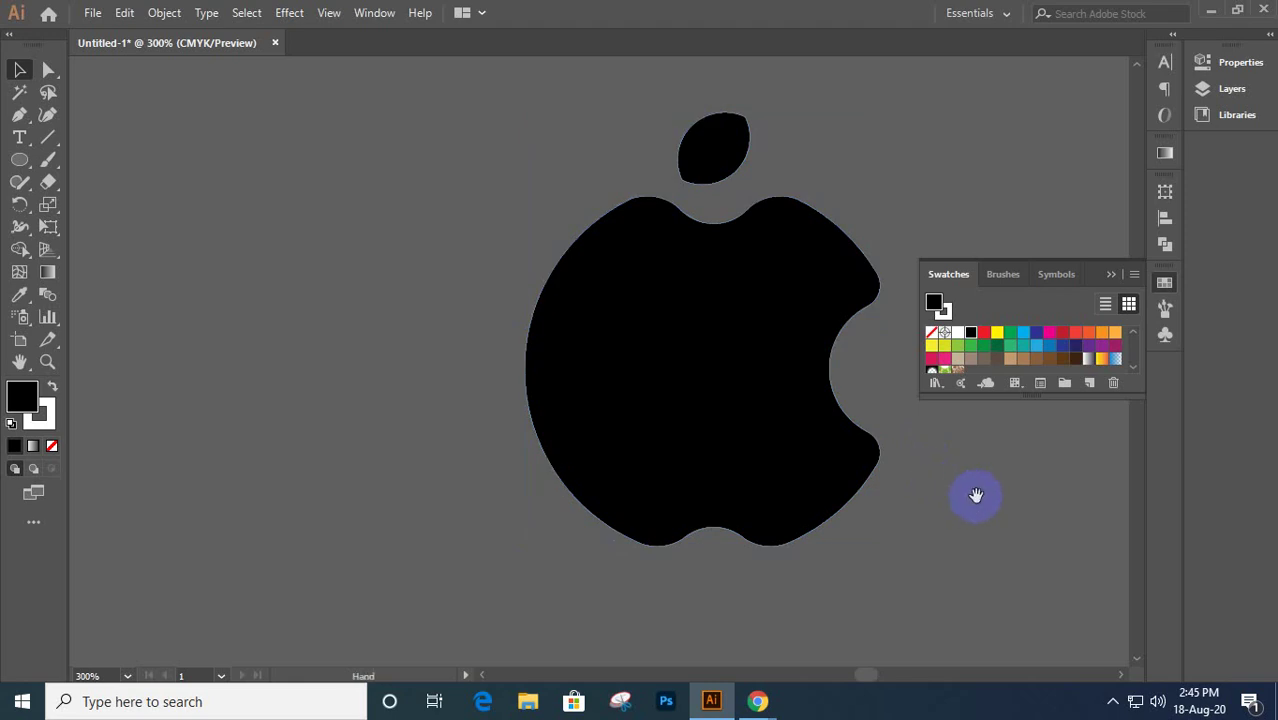
drag(976, 495, 736, 494)
- Switch to Chrome to examine the reference Apple logo in the image search, and return to Illustrator
click(766, 708)
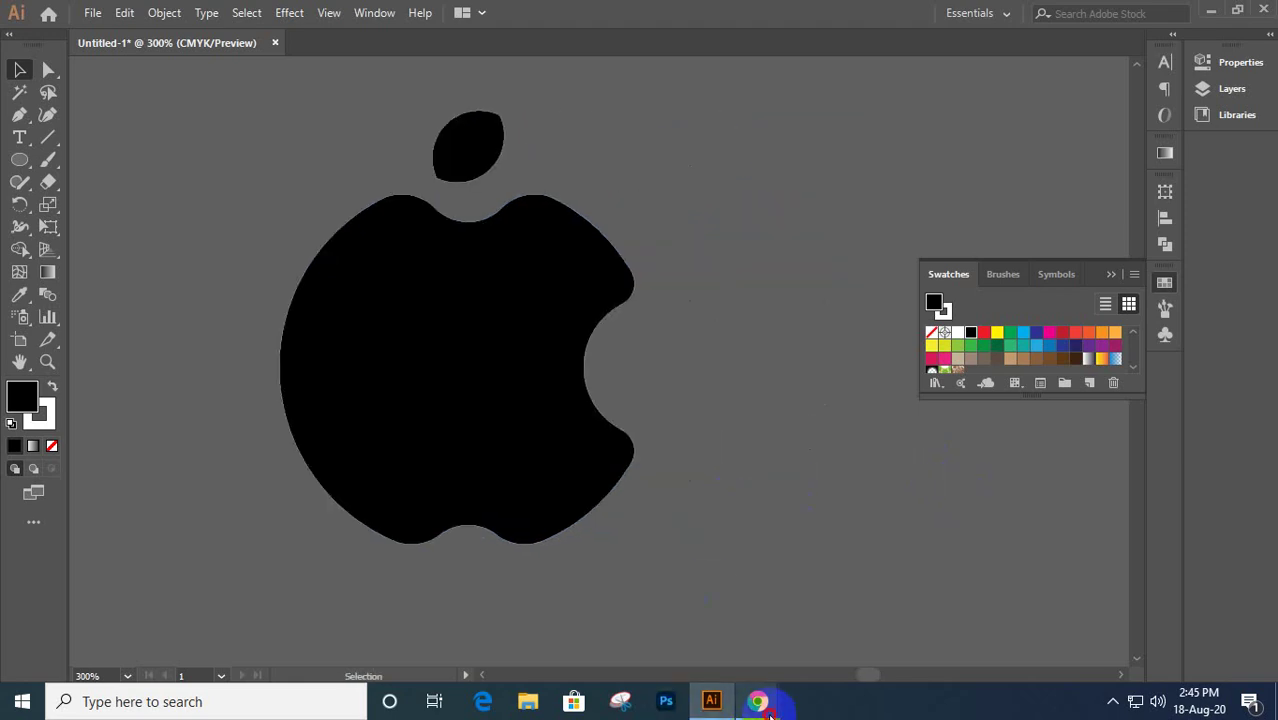
click(585, 650)
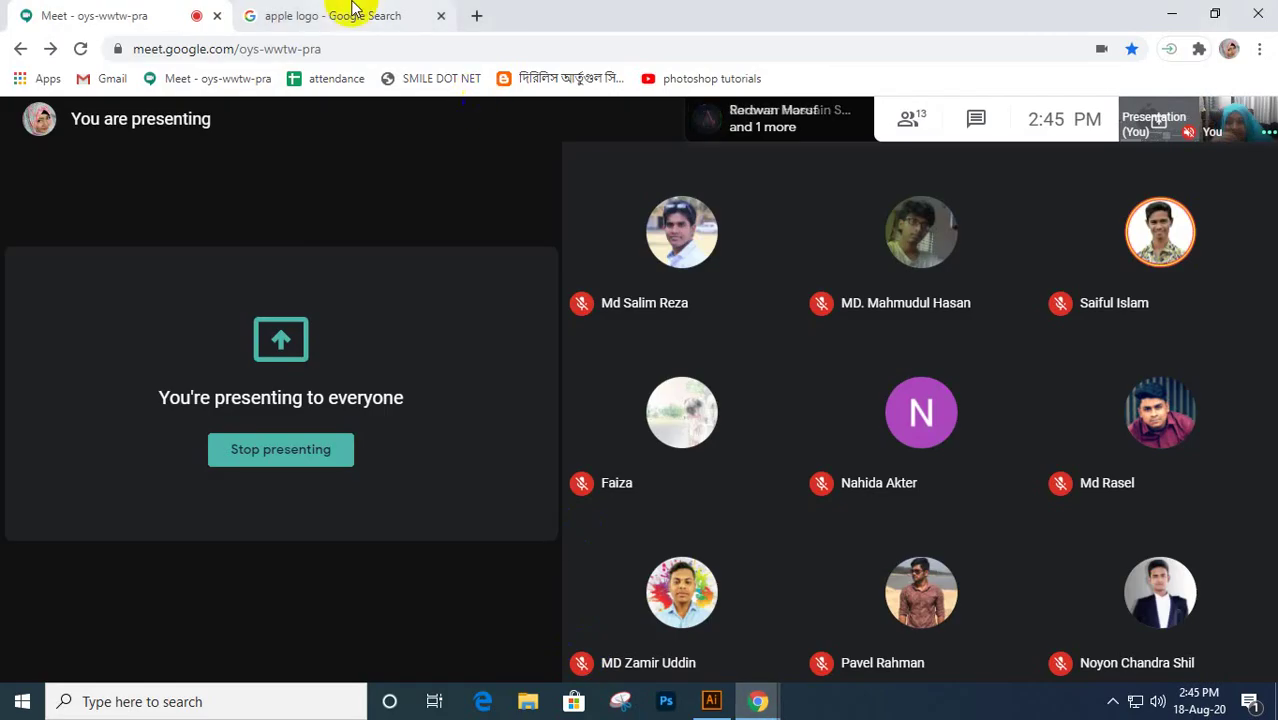
click(352, 8)
drag(976, 472, 1157, 285)
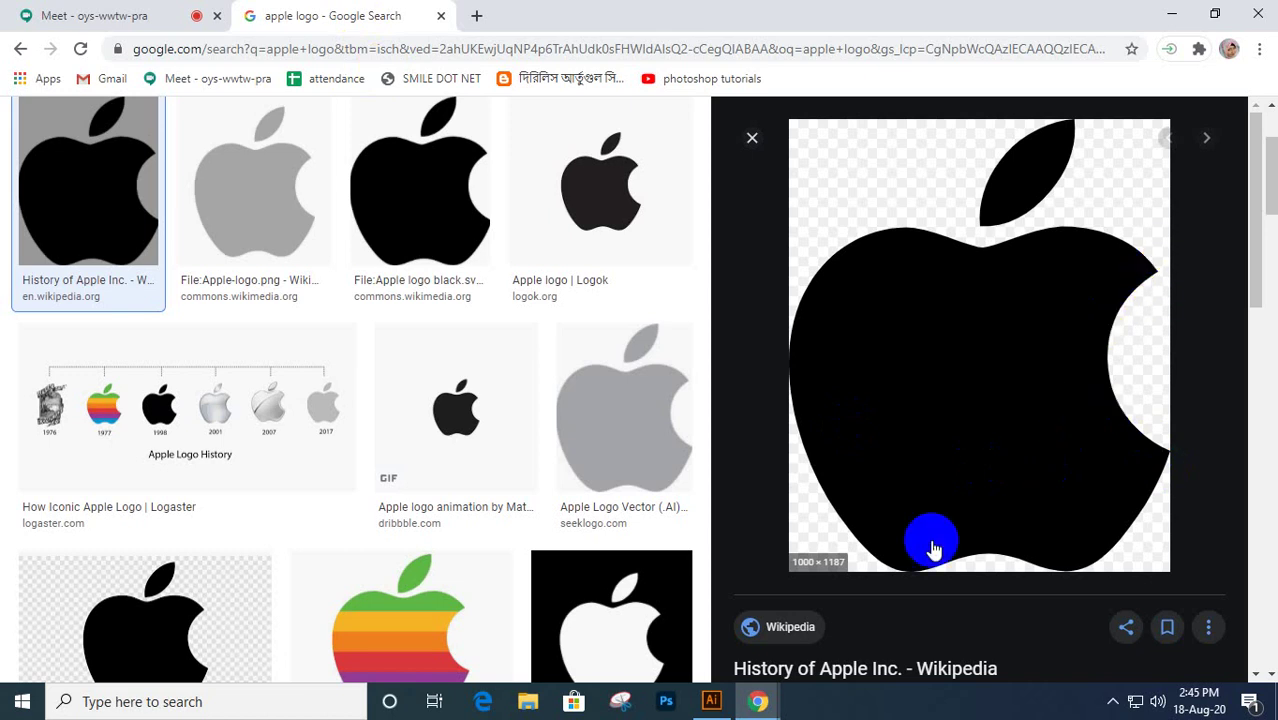
click(712, 702)
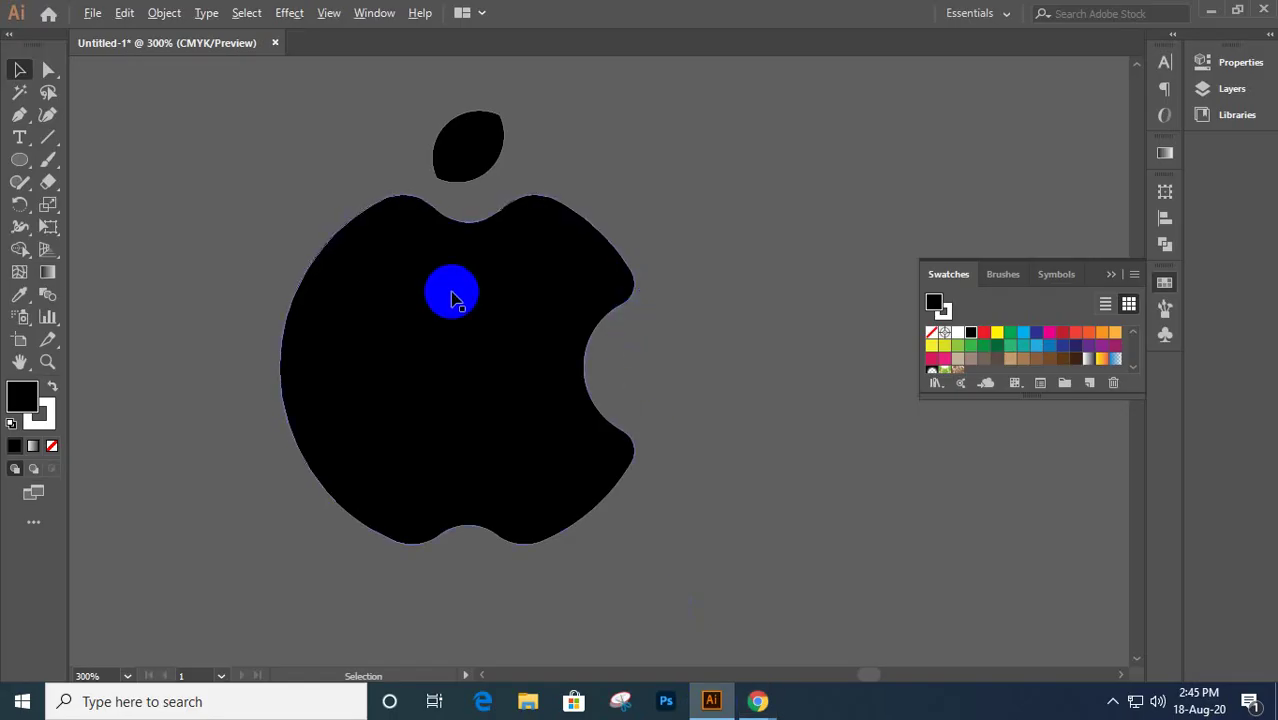
- Move the black apple body and leaf together to the left of the concentric guide circles
scroll(451, 298, down, 2)
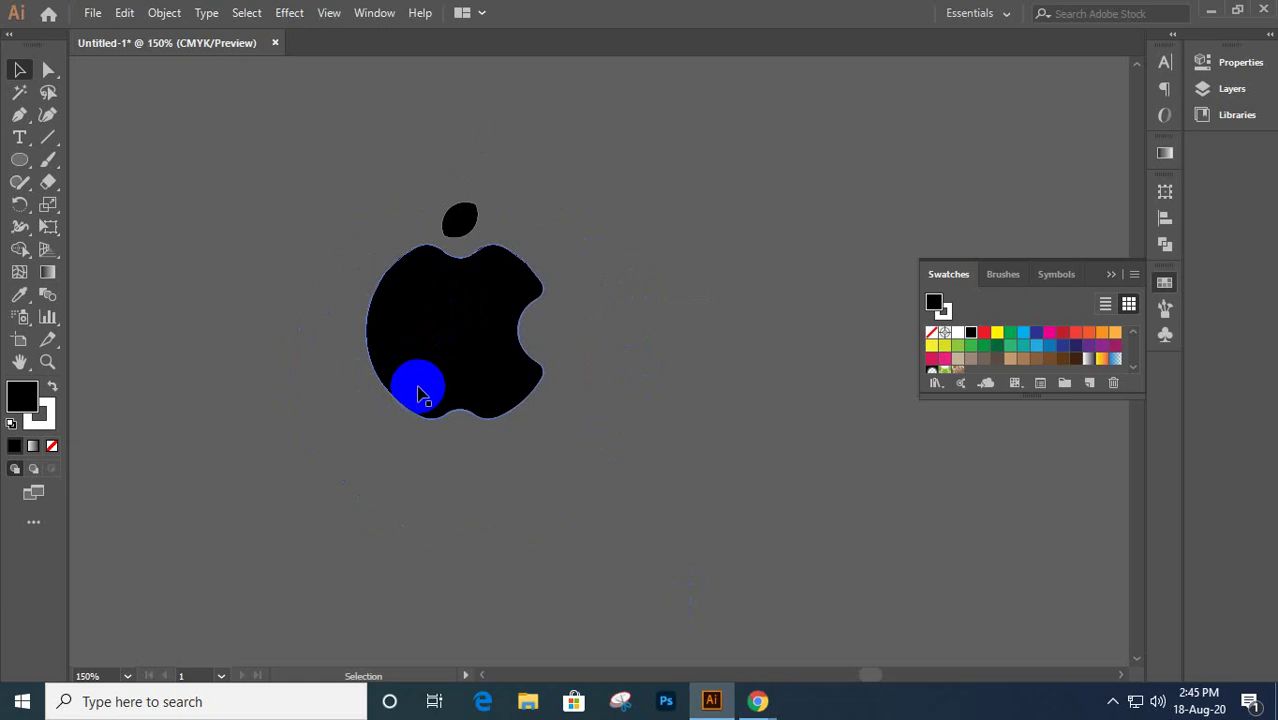
drag(419, 389, 665, 428)
drag(830, 443, 842, 466)
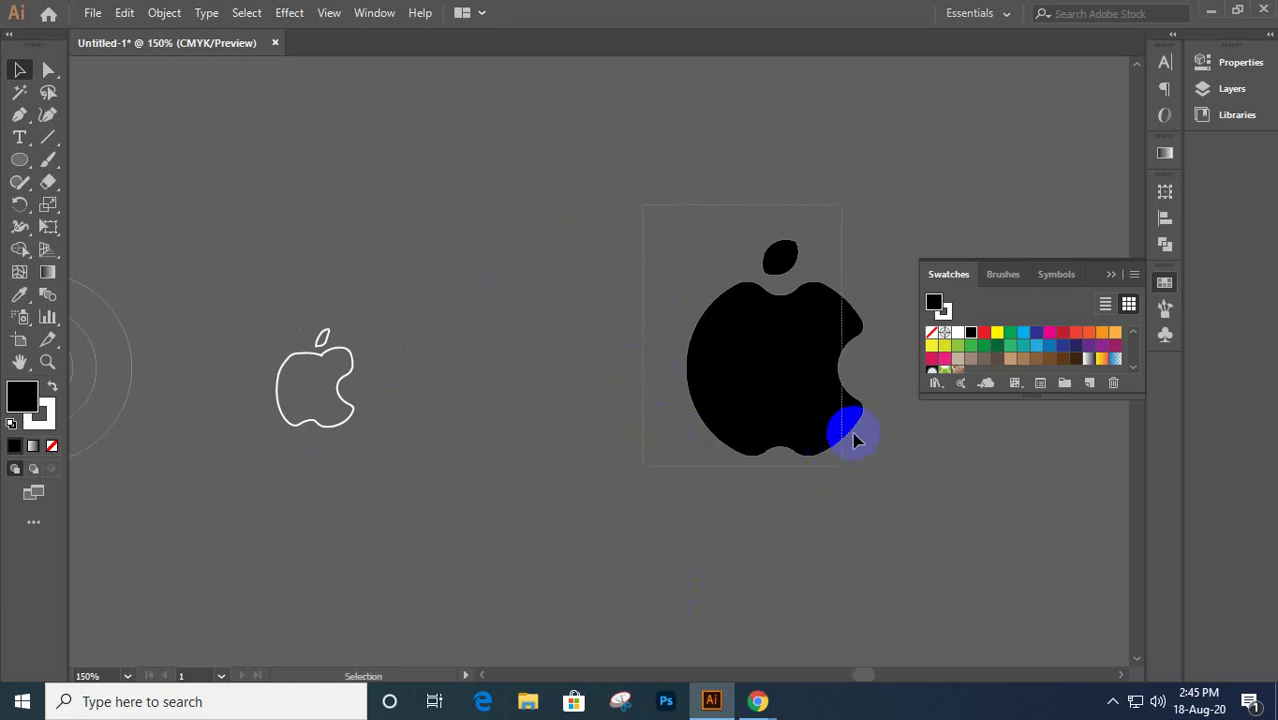
drag(789, 387, 252, 366)
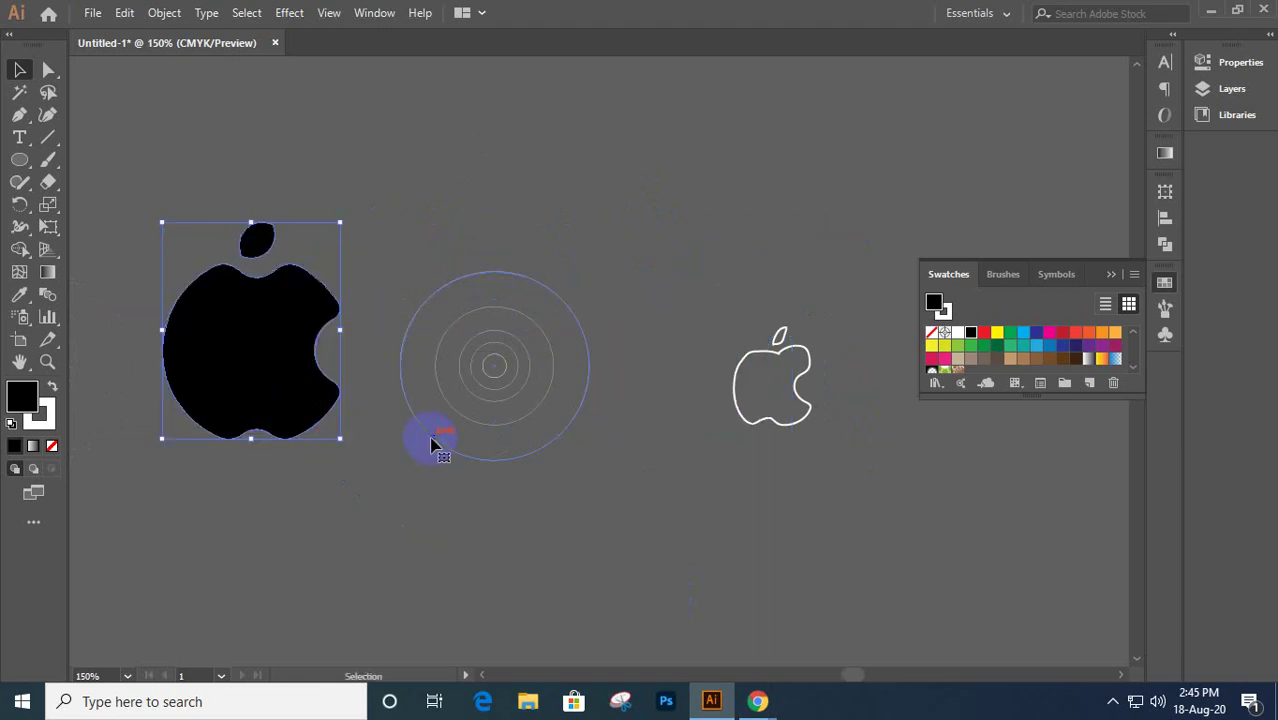
- Copy the largest guide circle onto the apple body and align the two on their horizontal and vertical centres
drag(432, 445, 197, 445)
drag(305, 503, 251, 320)
click(1111, 277)
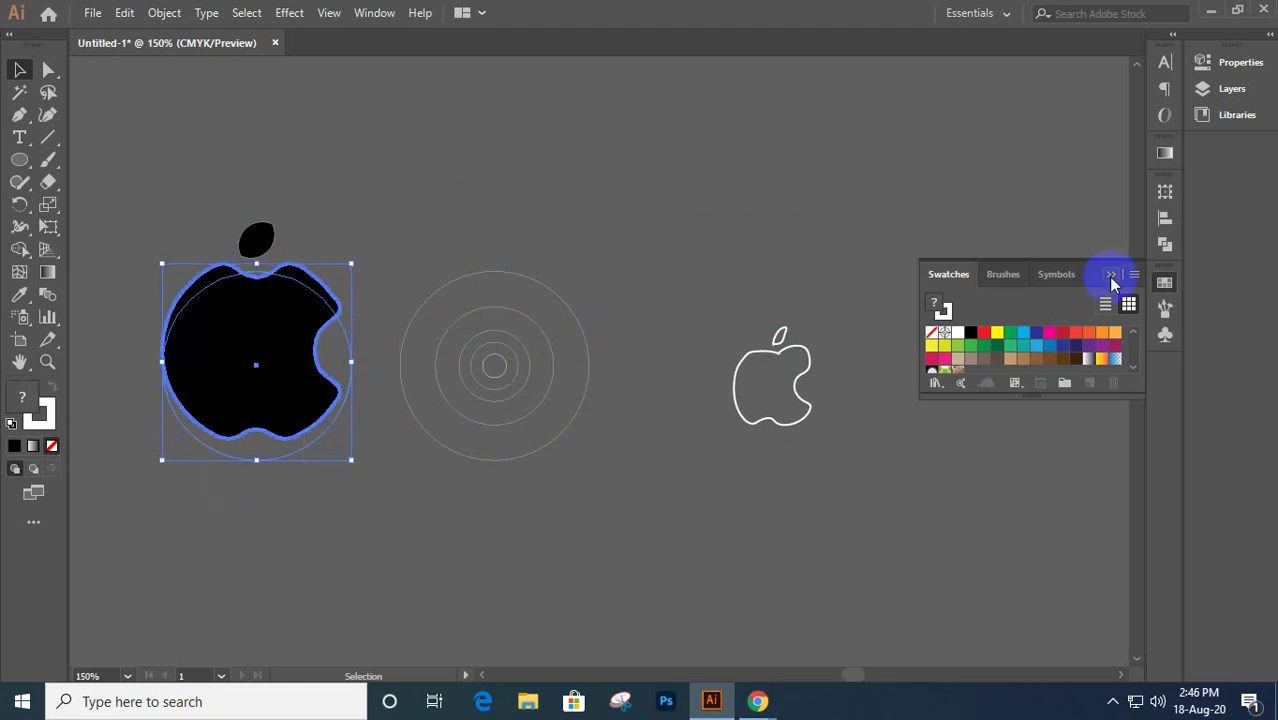
click(1164, 220)
click(1013, 233)
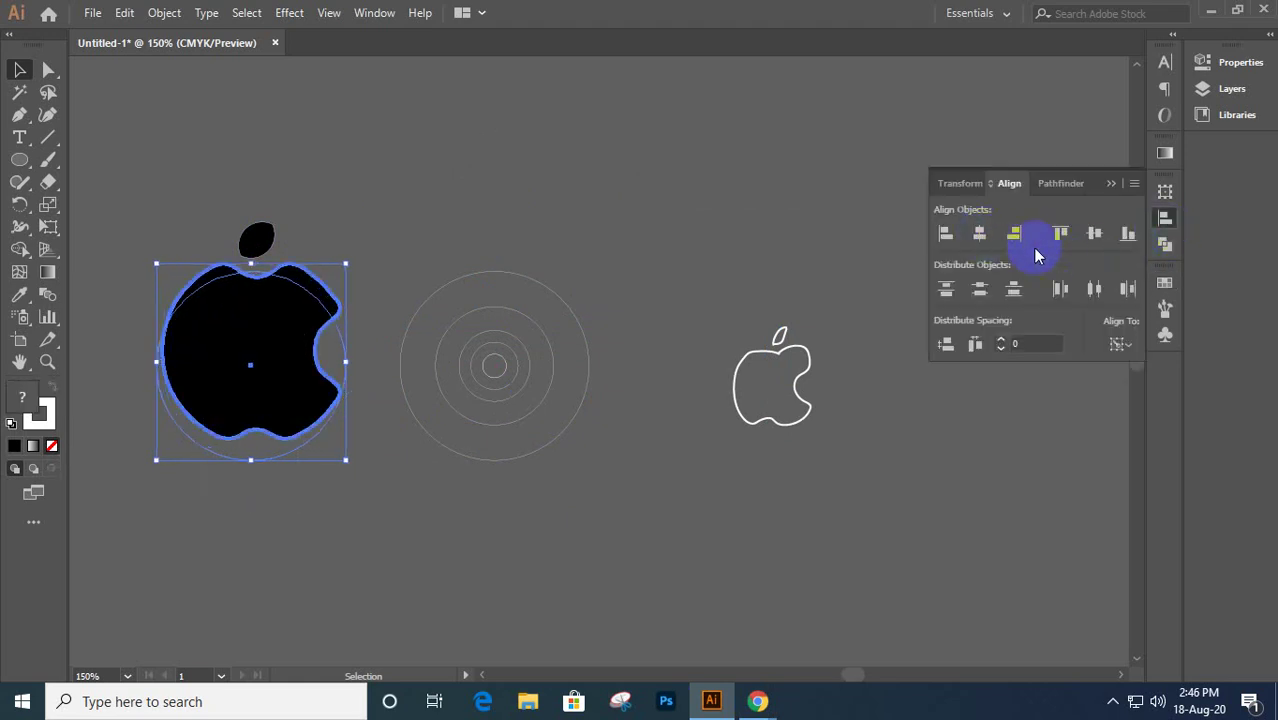
click(1094, 233)
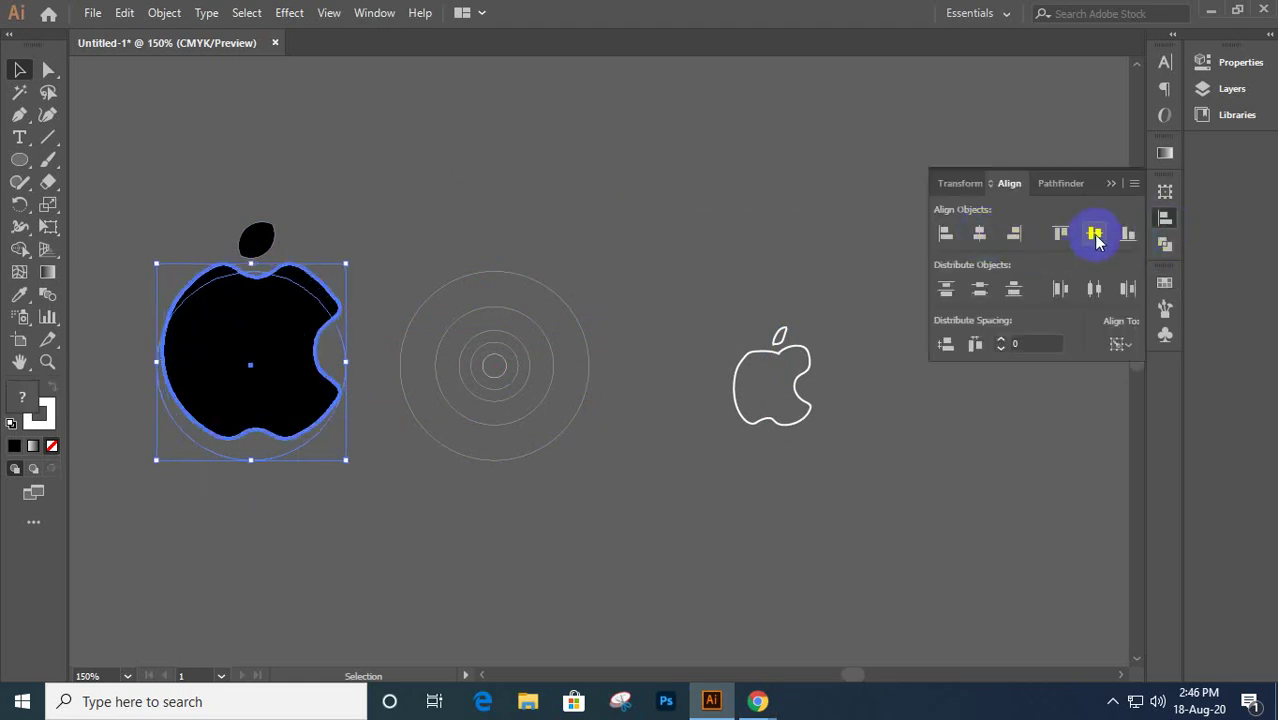
- Shift the large circle slightly right so its left edge meets the apple body's outline
click(388, 272)
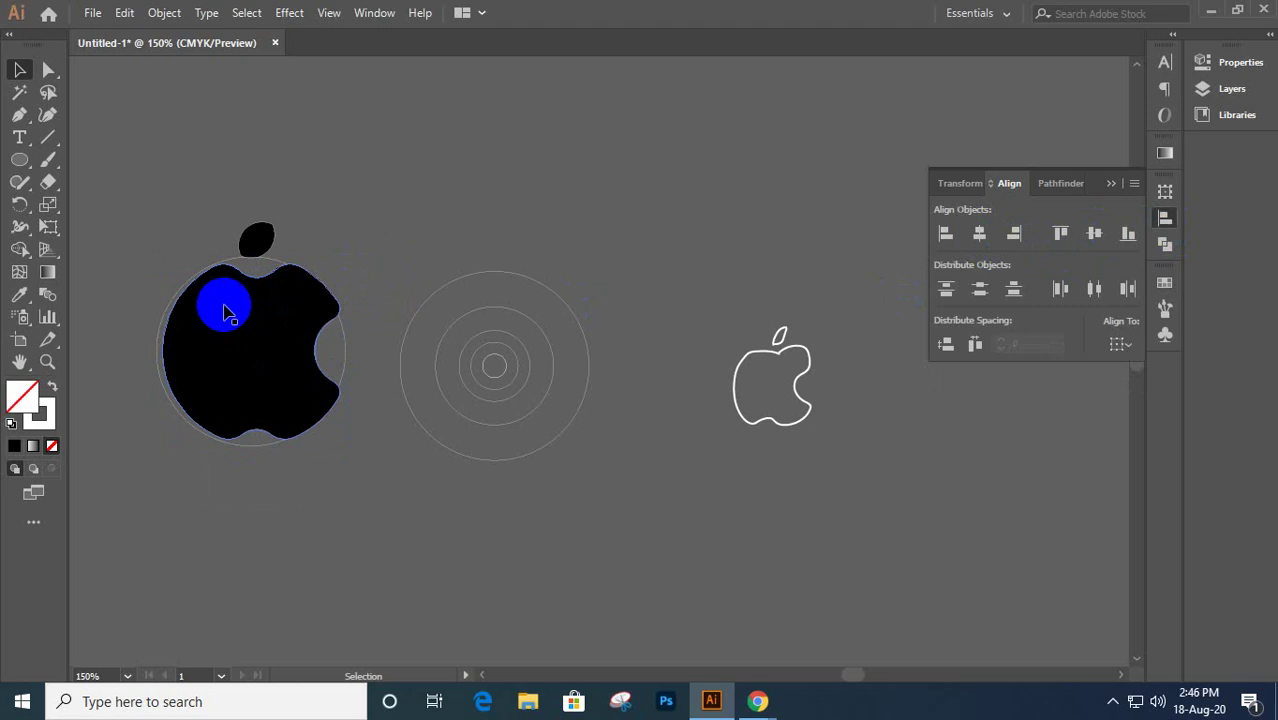
drag(228, 314, 348, 352)
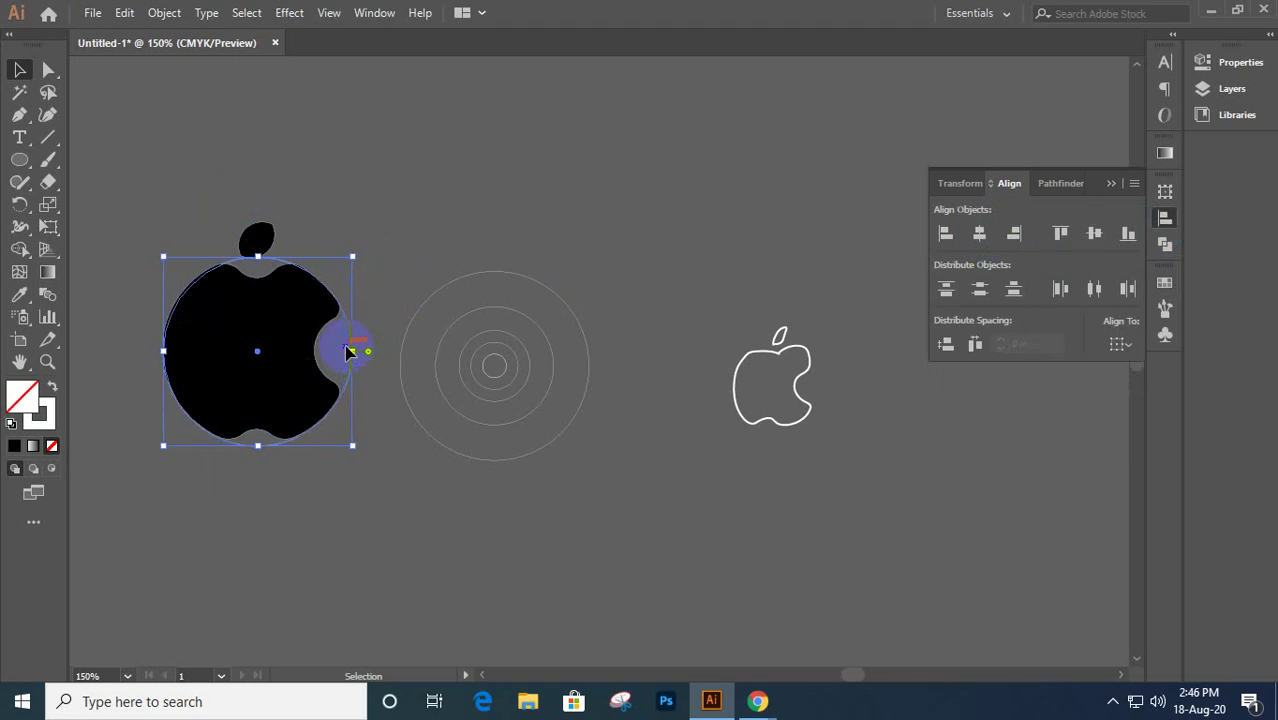
drag(349, 351, 347, 351)
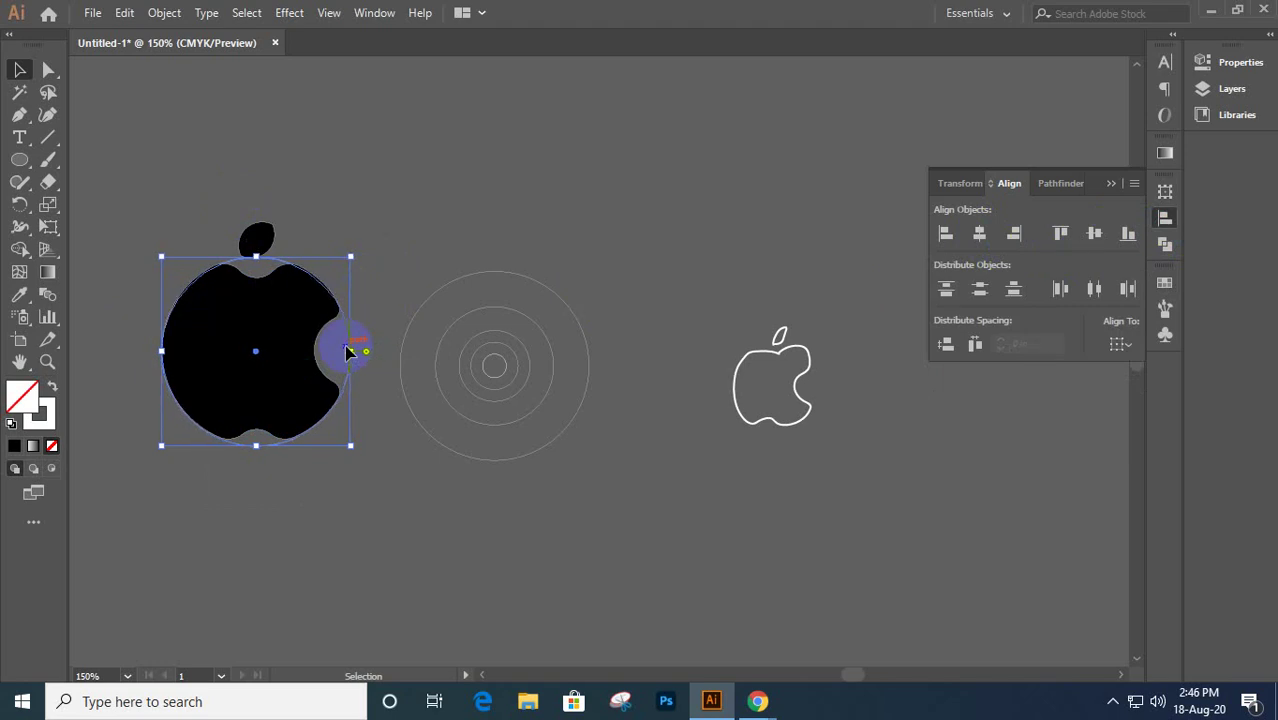
- Place the third-largest guide circle at the apple's bite and centre it vertically with the large circle and apple body
drag(347, 351, 390, 344)
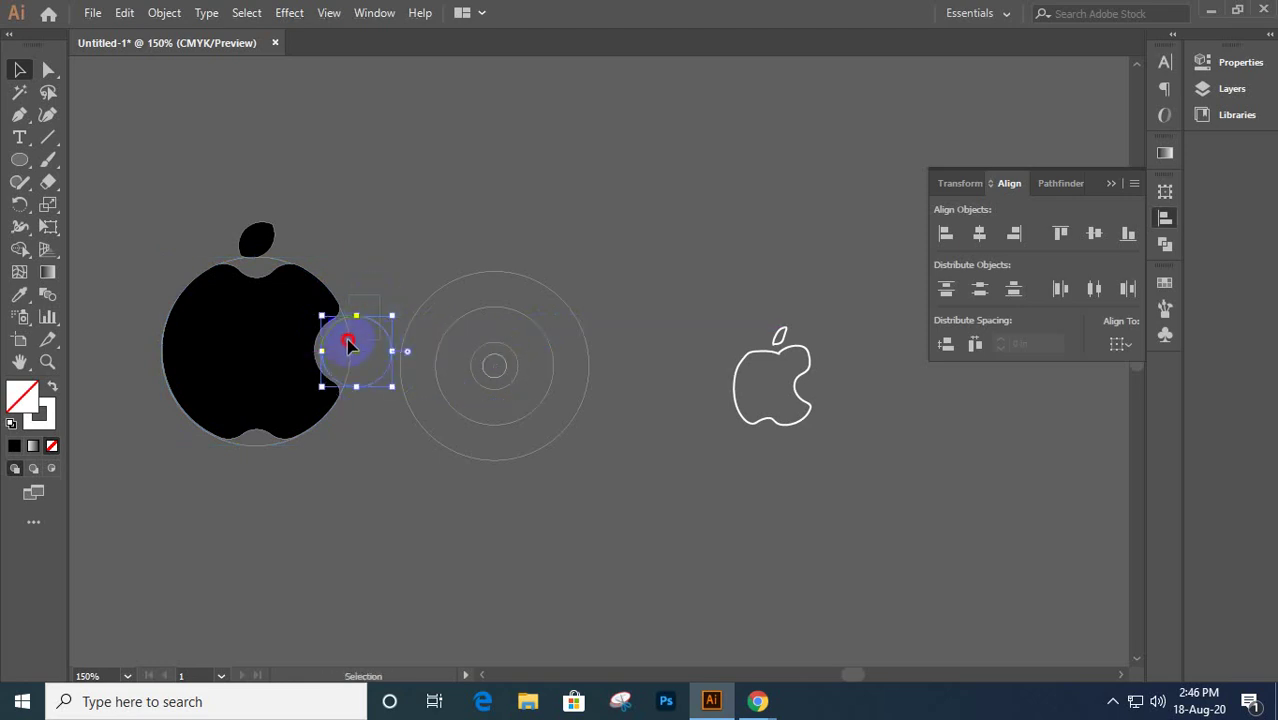
shift+click(310, 344)
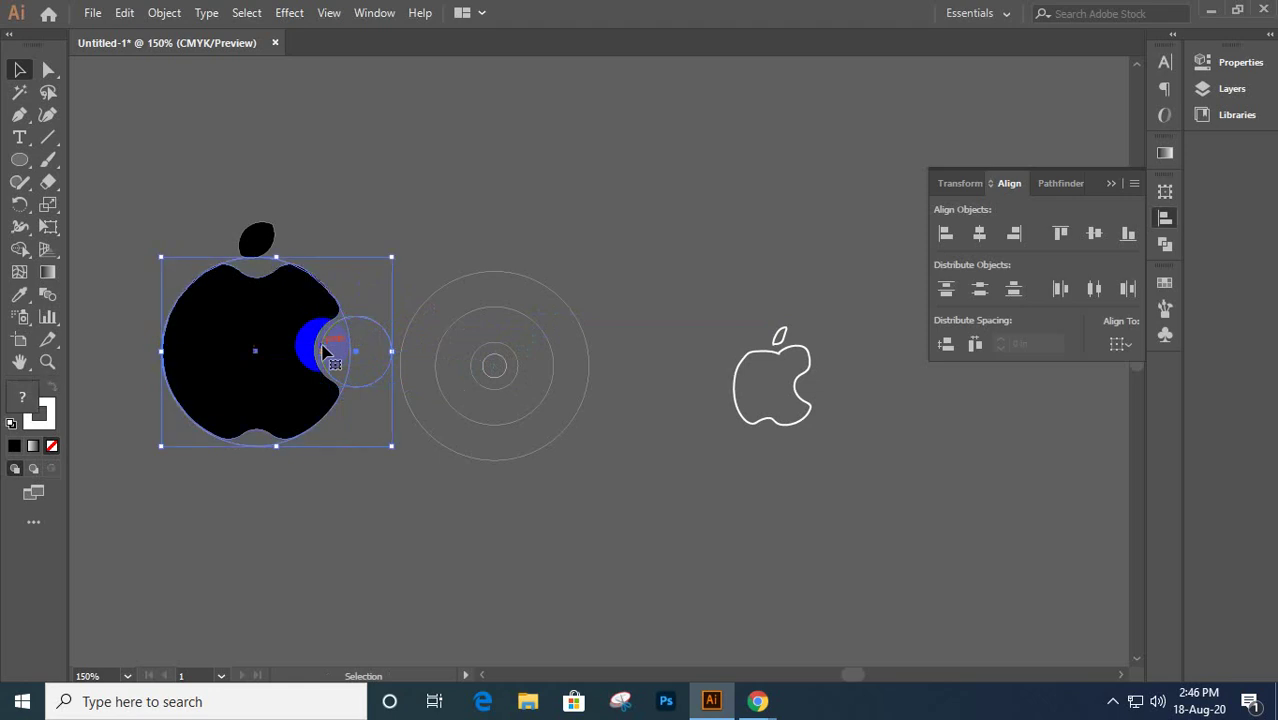
click(265, 318)
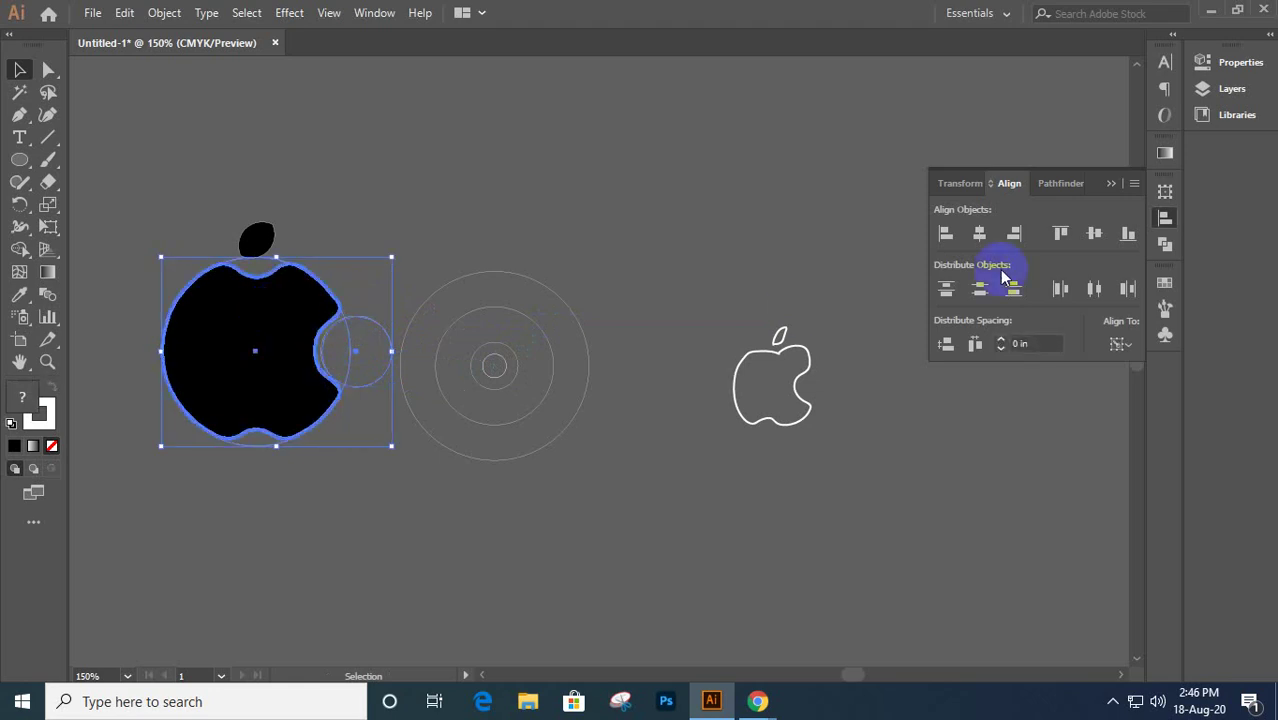
click(1095, 234)
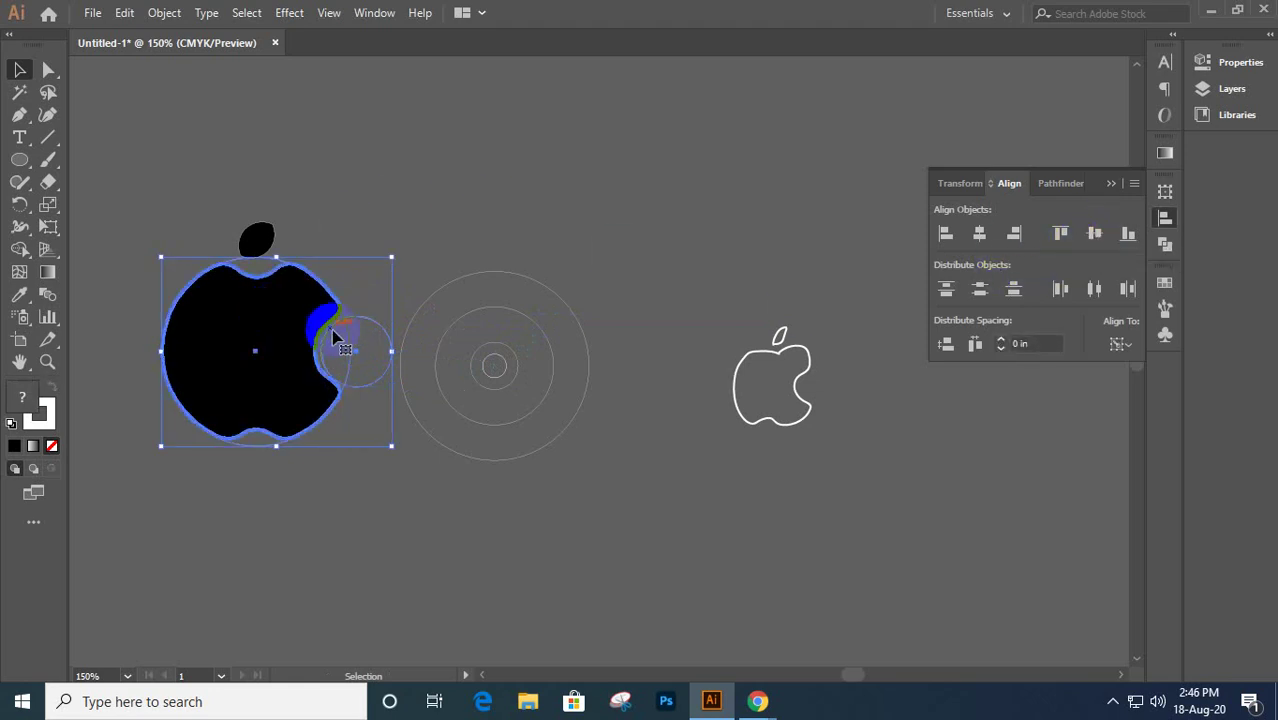
- Try shifting the bite circle left against the bite's edge and pulling it clear of the apple, undoing both moves
drag(334, 336, 629, 157)
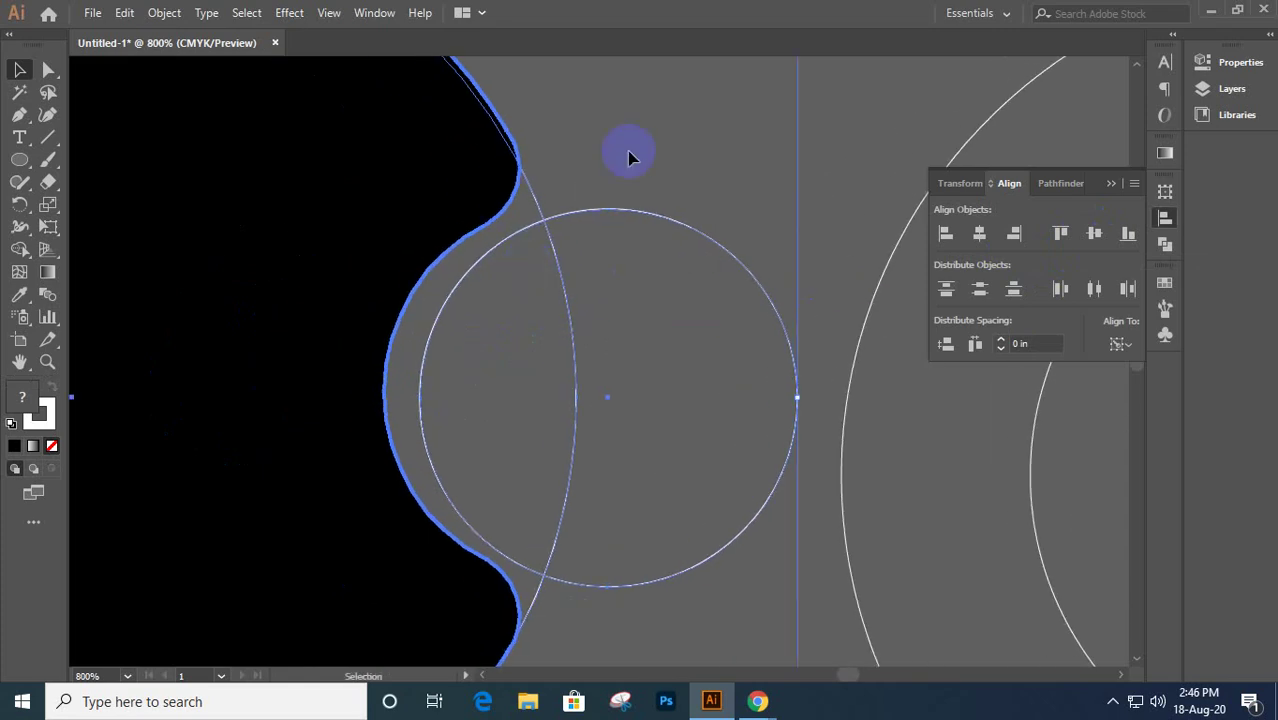
click(629, 214)
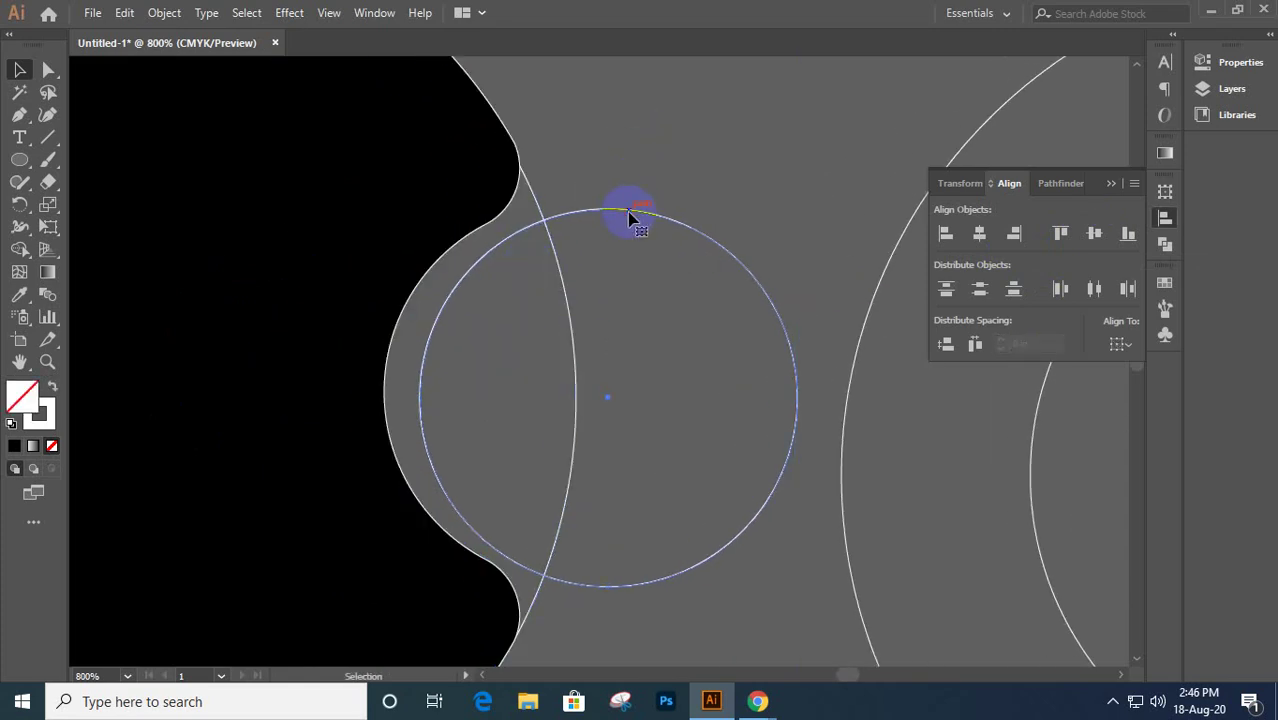
drag(629, 214, 588, 217)
alt+scroll(588, 217, down, 3)
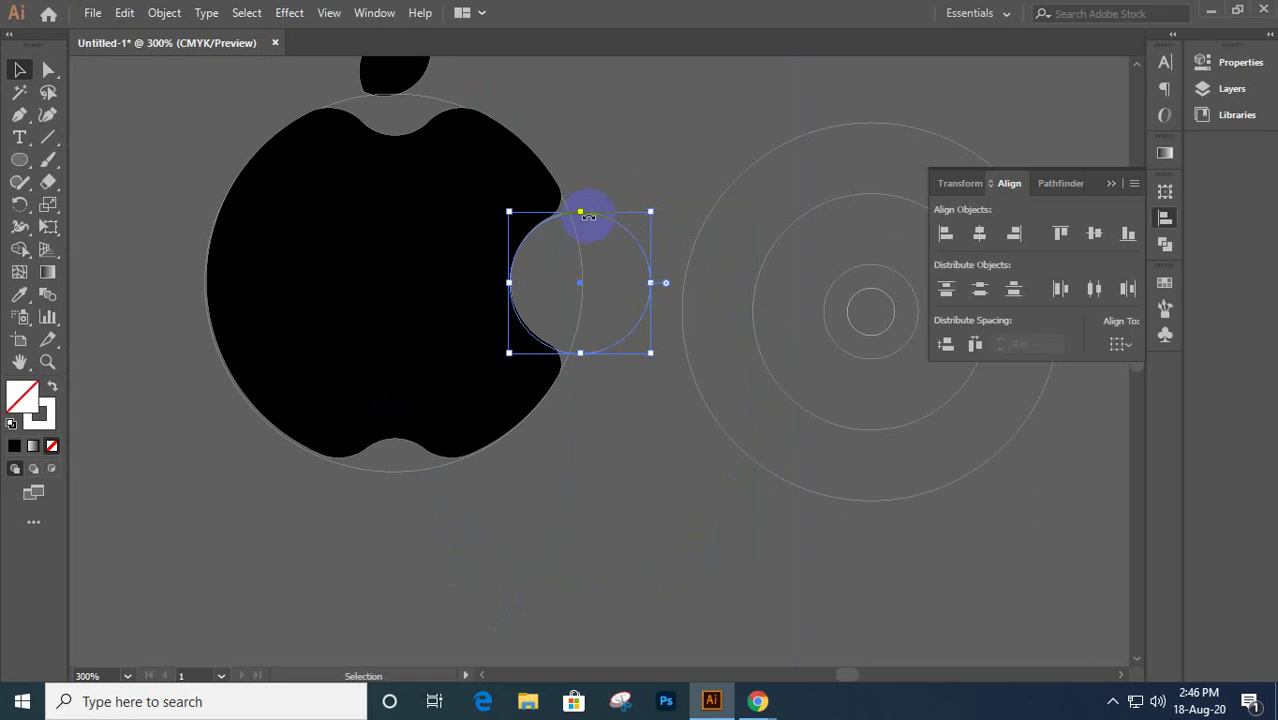
key(a)
key(ctrl+z)
key(v)
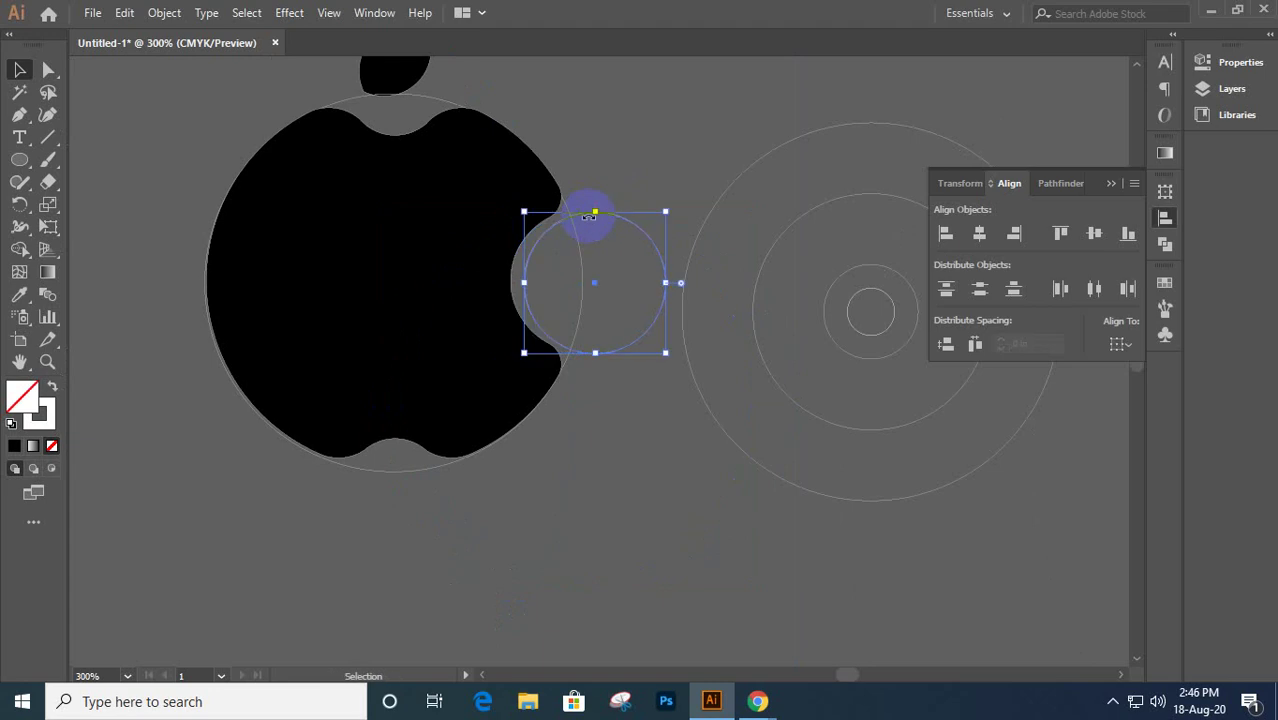
drag(595, 214, 722, 111)
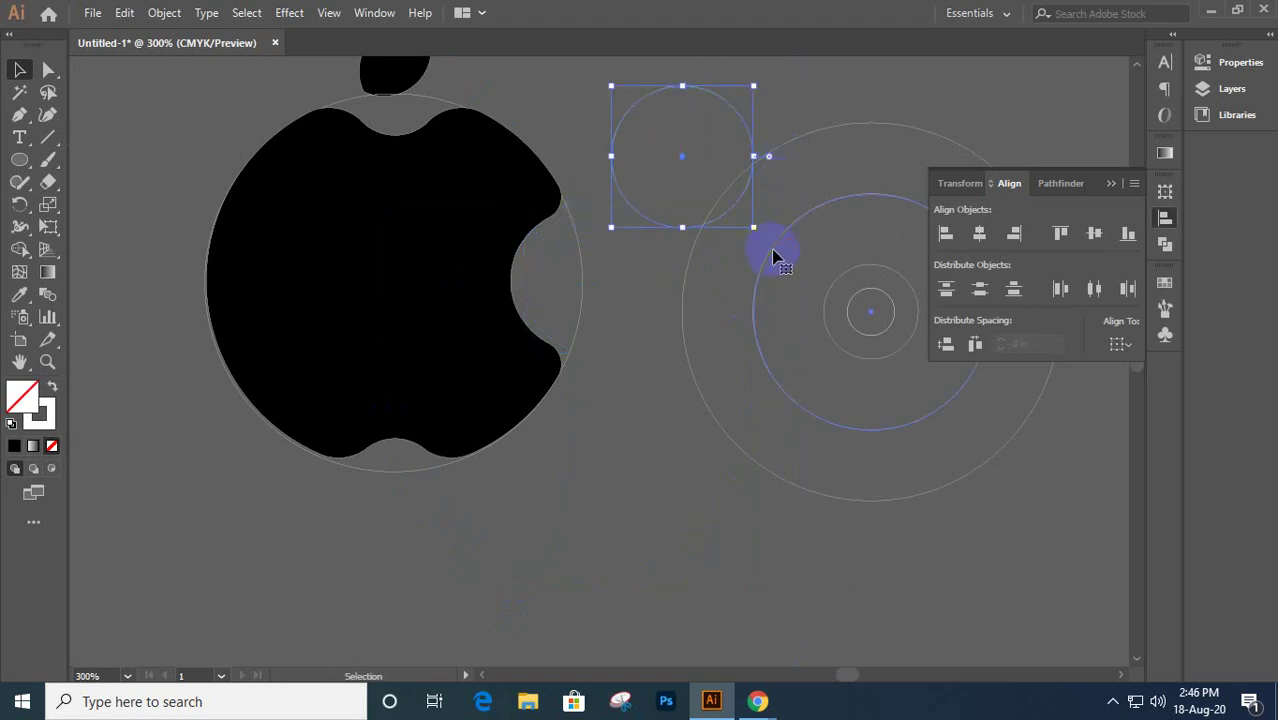
click(773, 256)
key(ctrl+z)
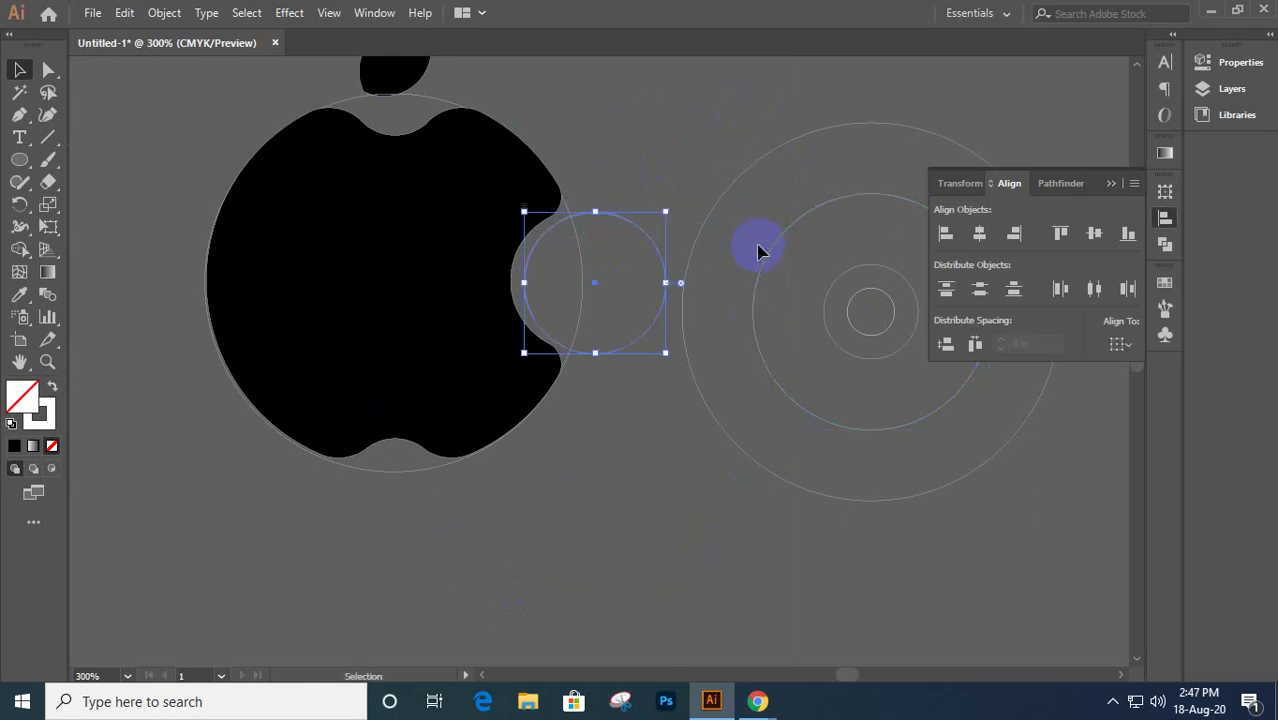
- Move the bite circle left to cover the bite, and select it with the body and large circle for Shape Builder
click(634, 232)
drag(634, 232, 618, 236)
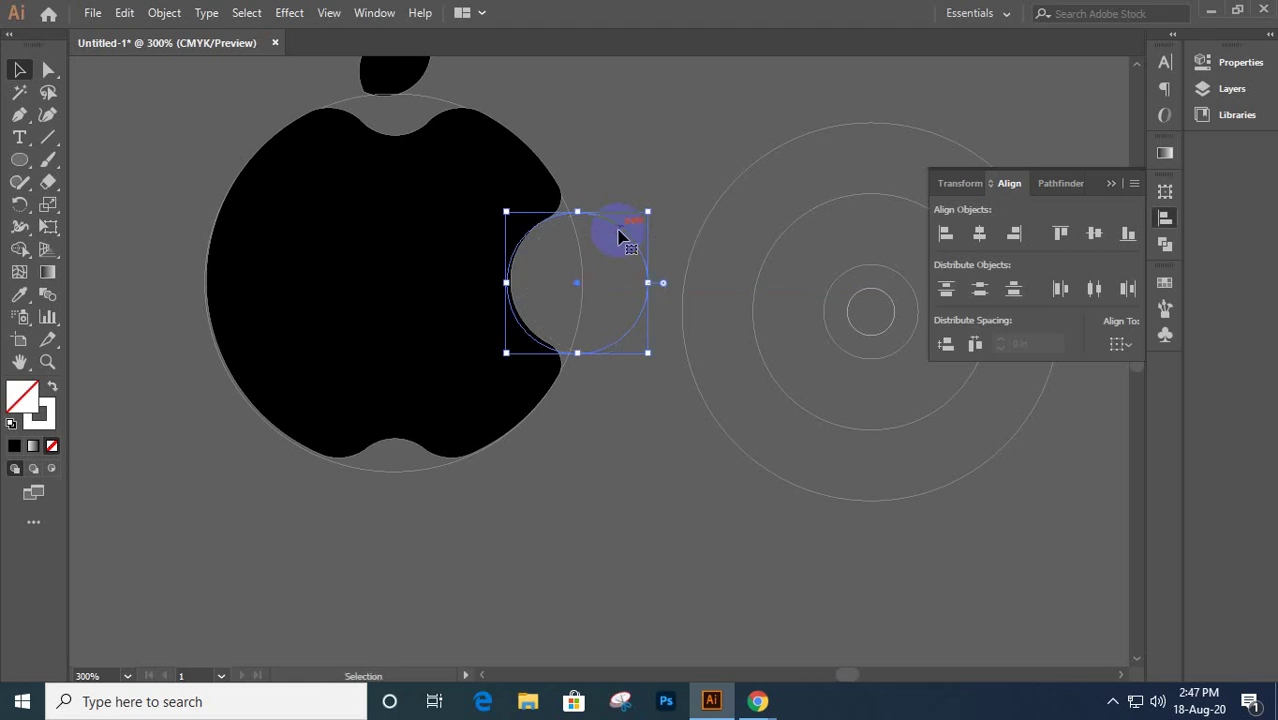
drag(605, 160, 400, 376)
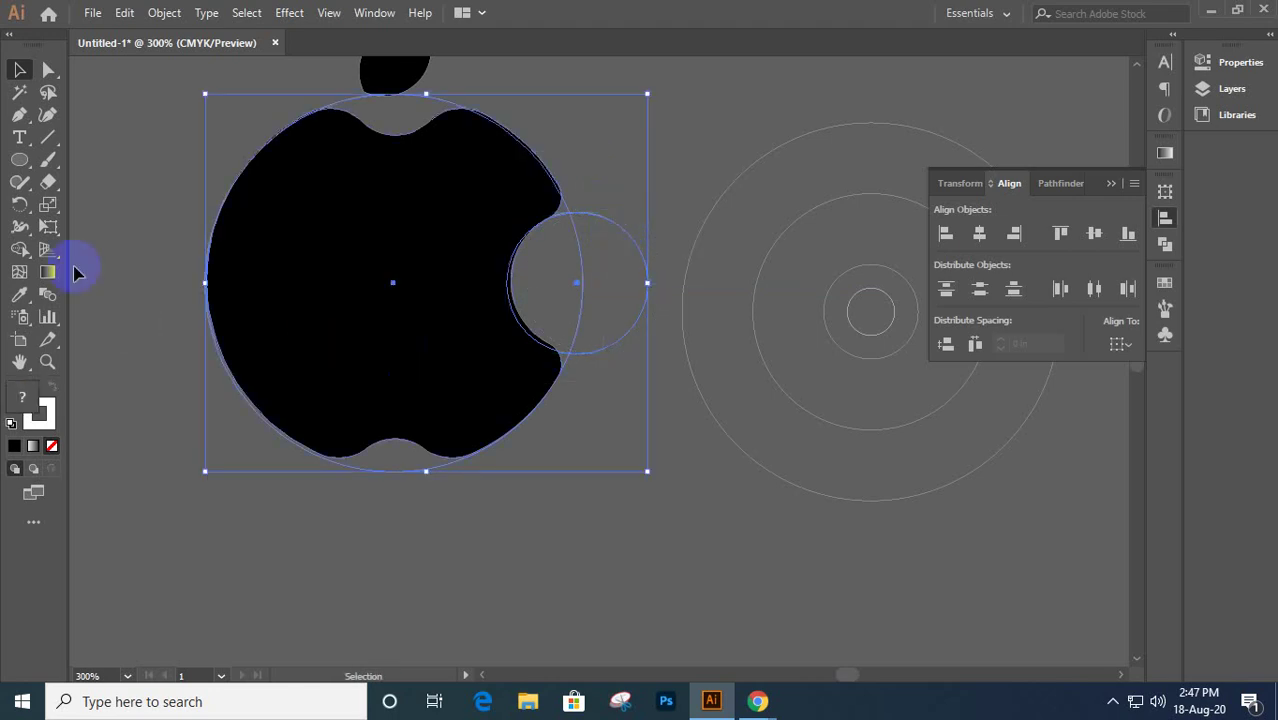
click(17, 252)
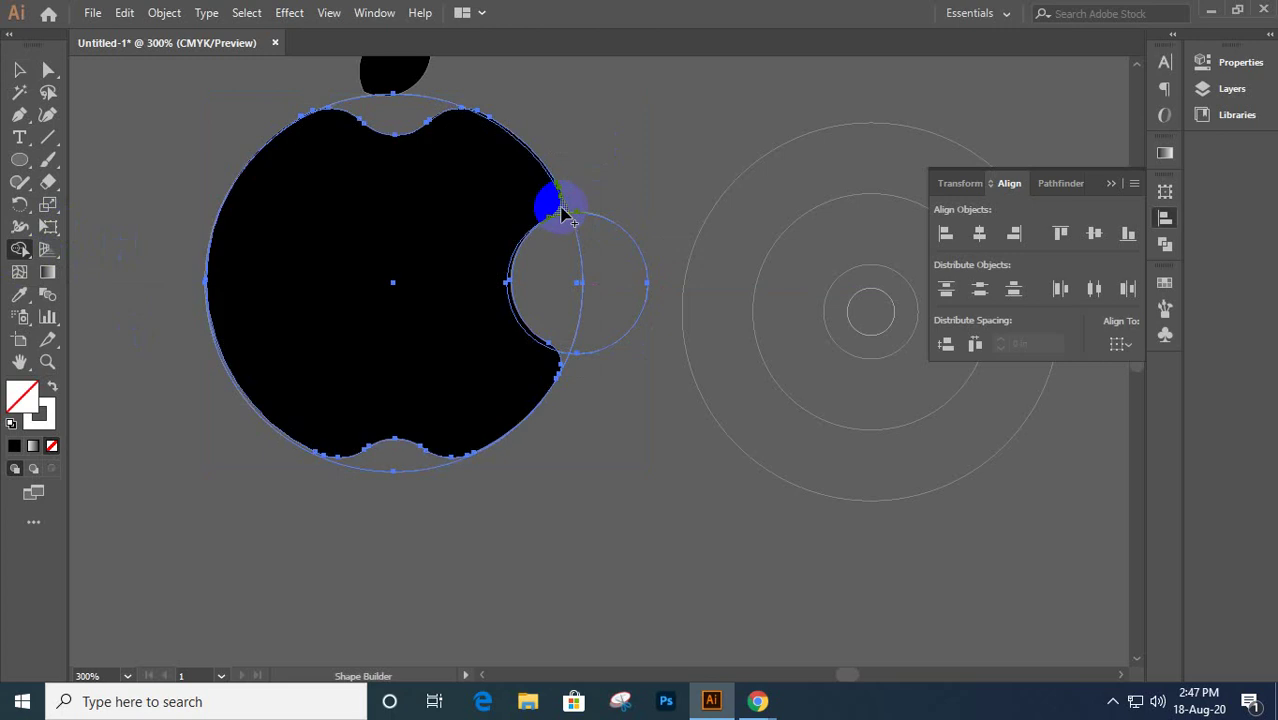
- Merge the apple body with the adjoining sliver above the bite, and merge the bite circle's inner and outer regions into one circle
mouse_move(565, 208)
mouse_down()
mouse_move(456, 188)
mouse_move(505, 360)
mouse_move(542, 362)
mouse_move(358, 369)
mouse_up()
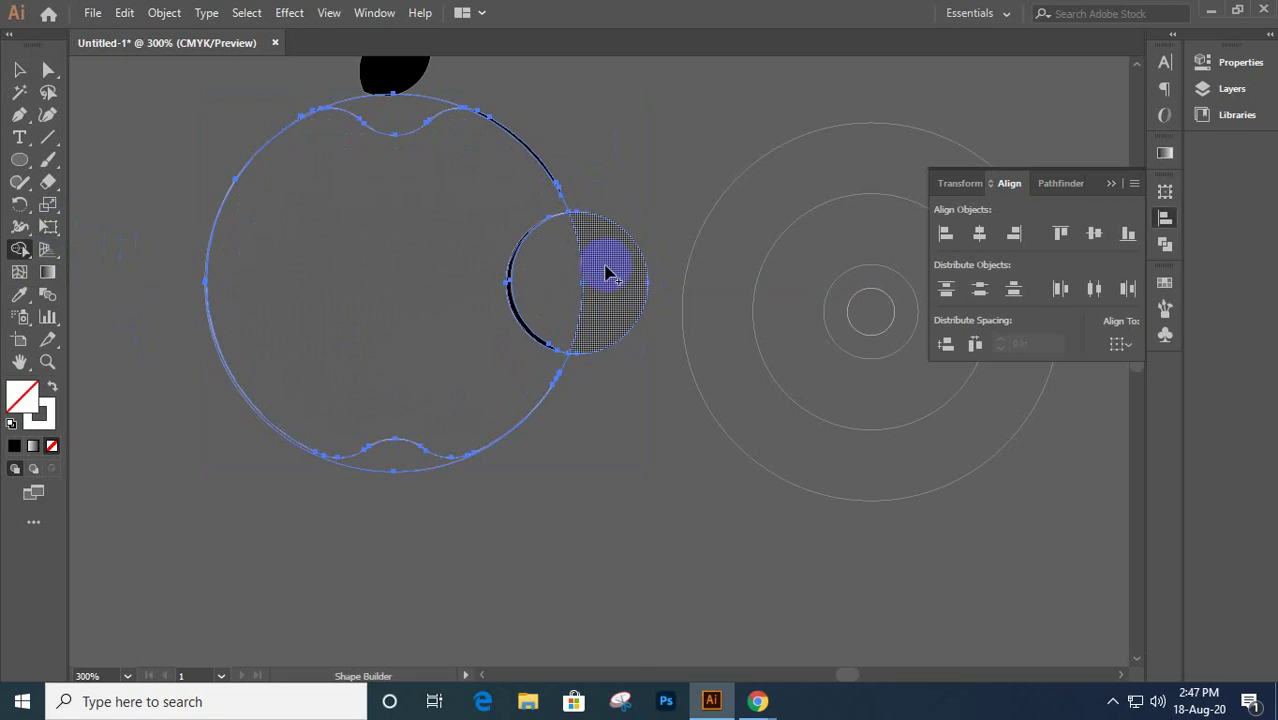
drag(603, 262, 490, 261)
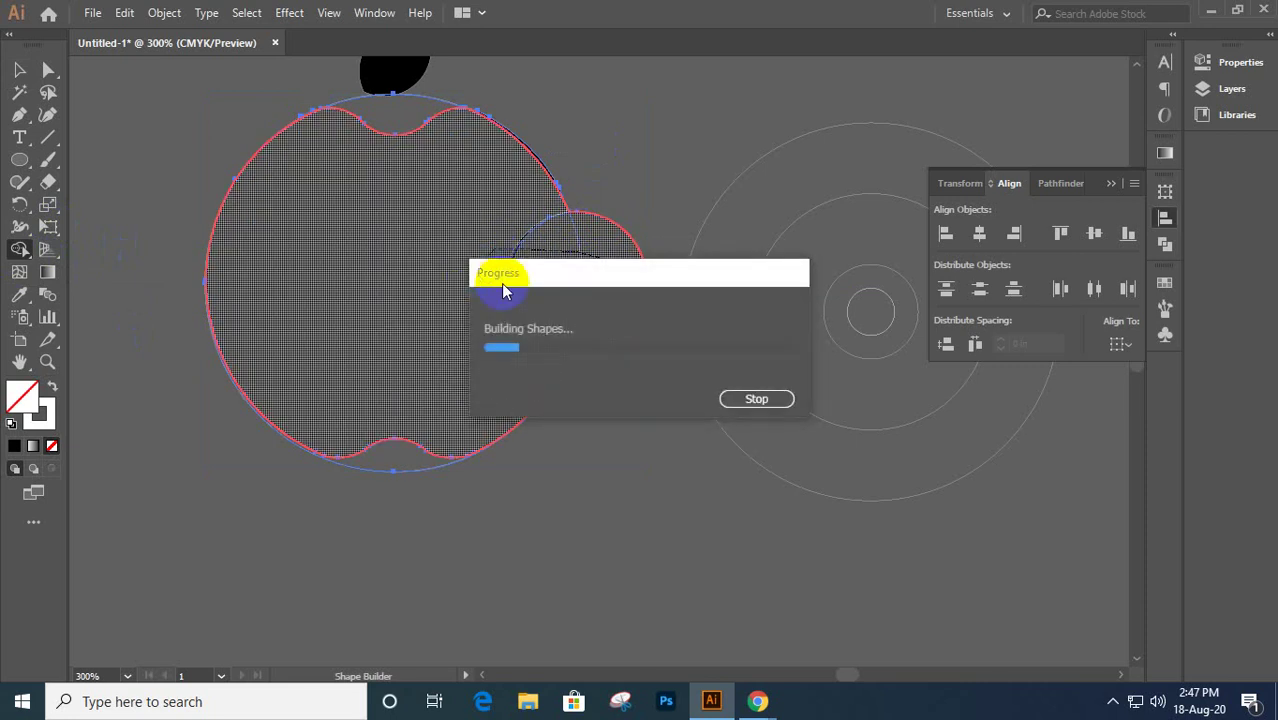
key(ctrl+z)
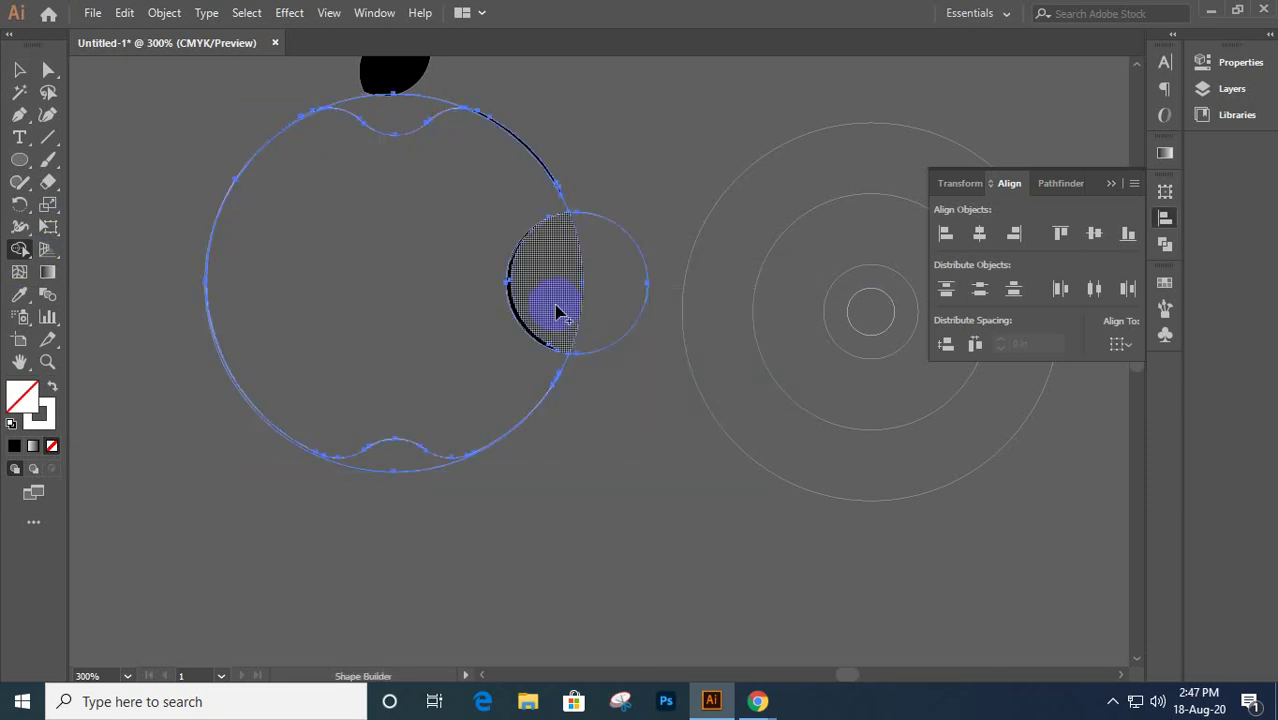
drag(607, 268, 515, 300)
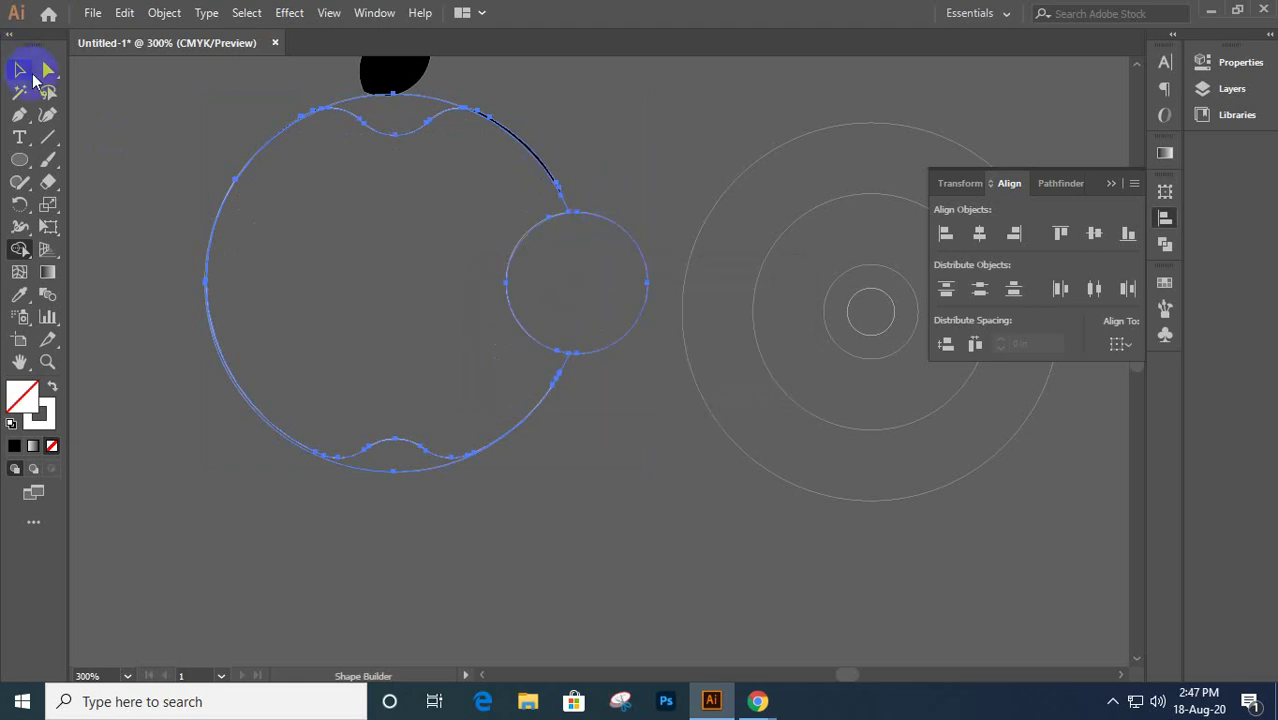
- Delete the merged circle over the apple's bite, leaving the bitten body outline
click(19, 71)
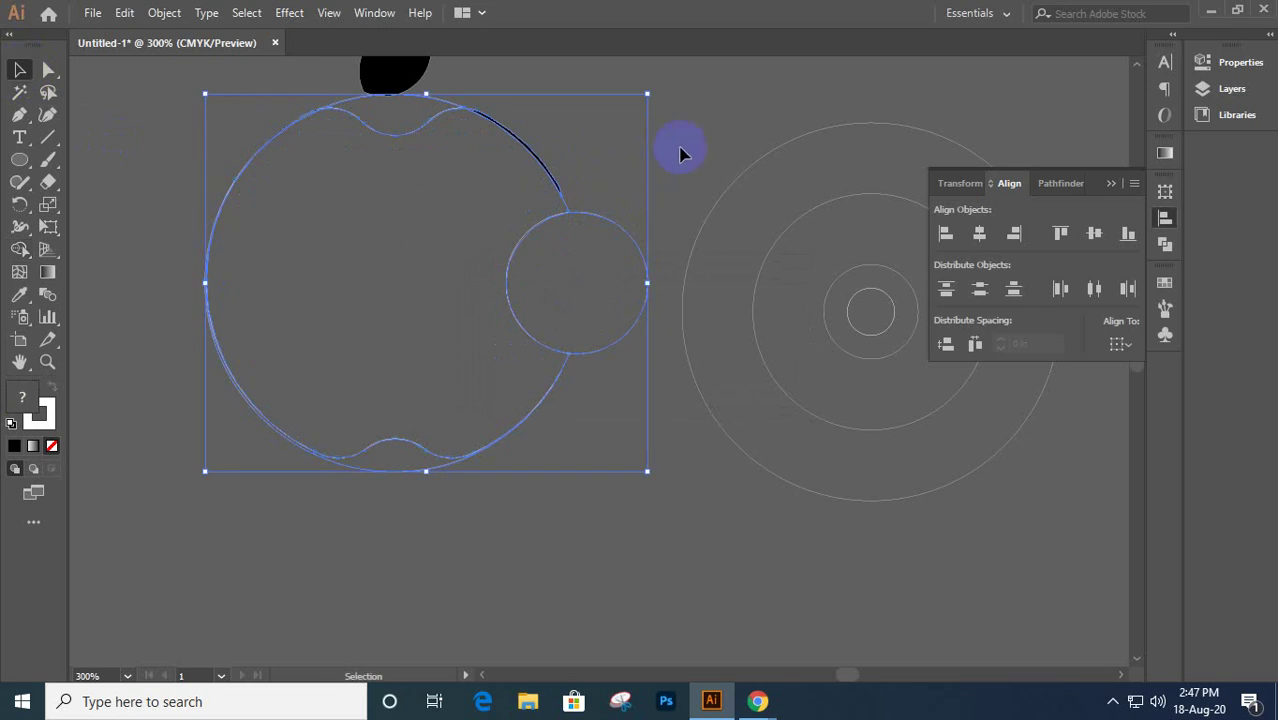
click(613, 208)
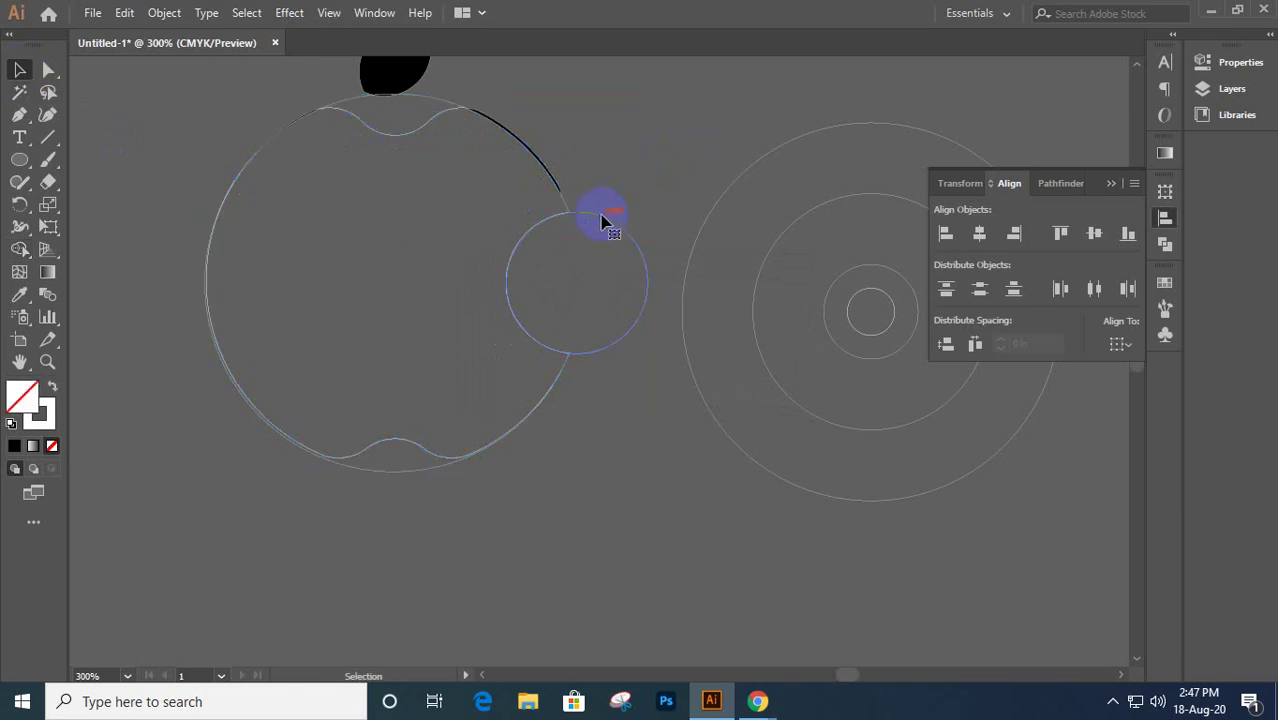
click(602, 219)
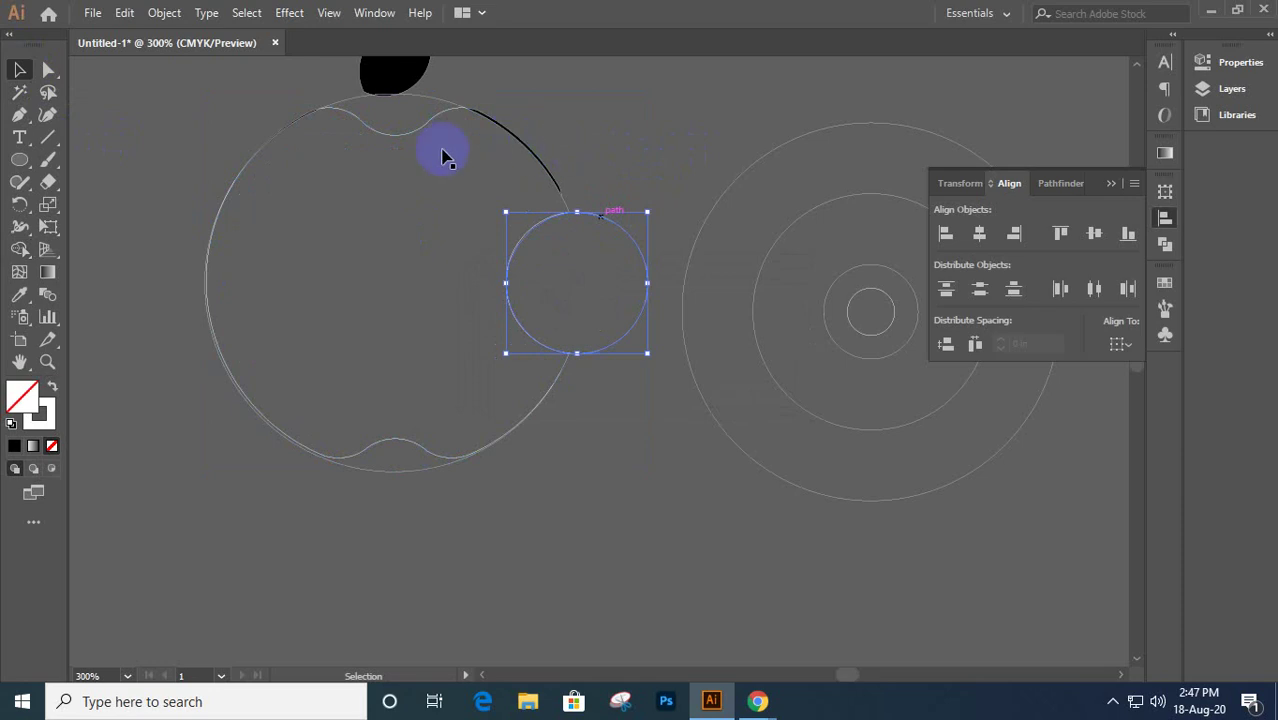
key(Delete)
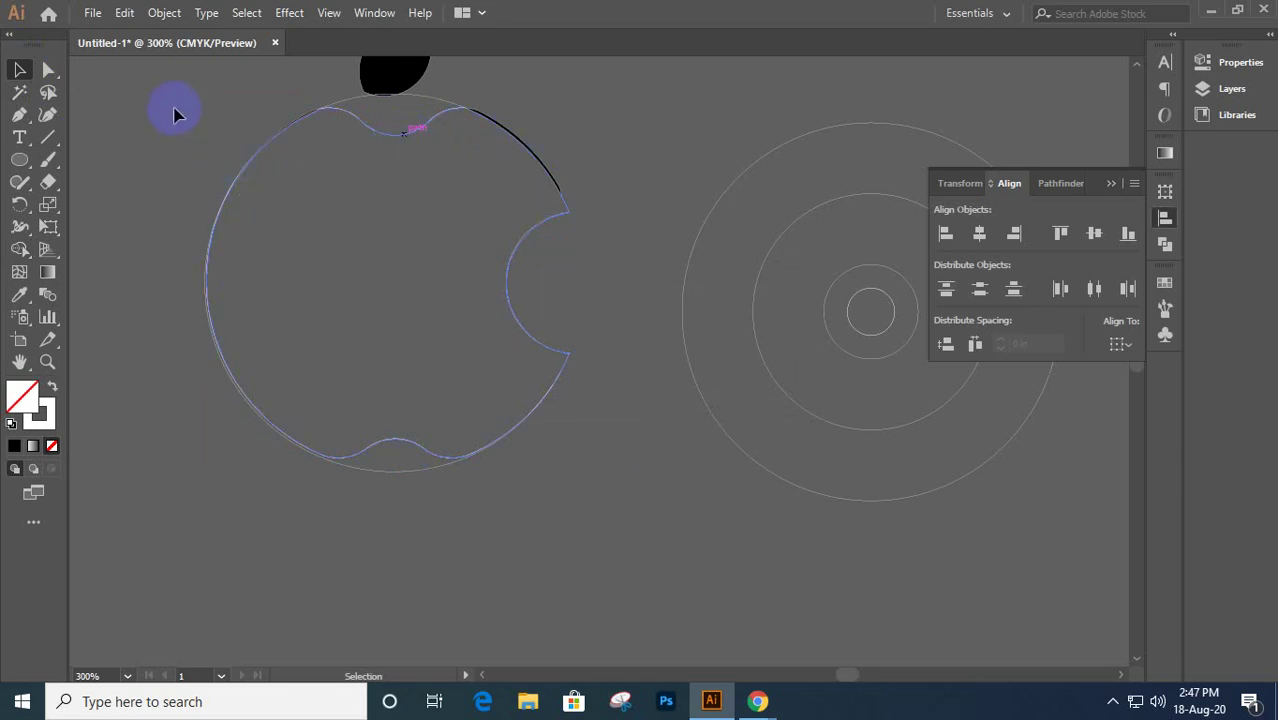
- Remove the large guide circle around the apple body and fill the body black
drag(174, 108, 601, 522)
key(Delete)
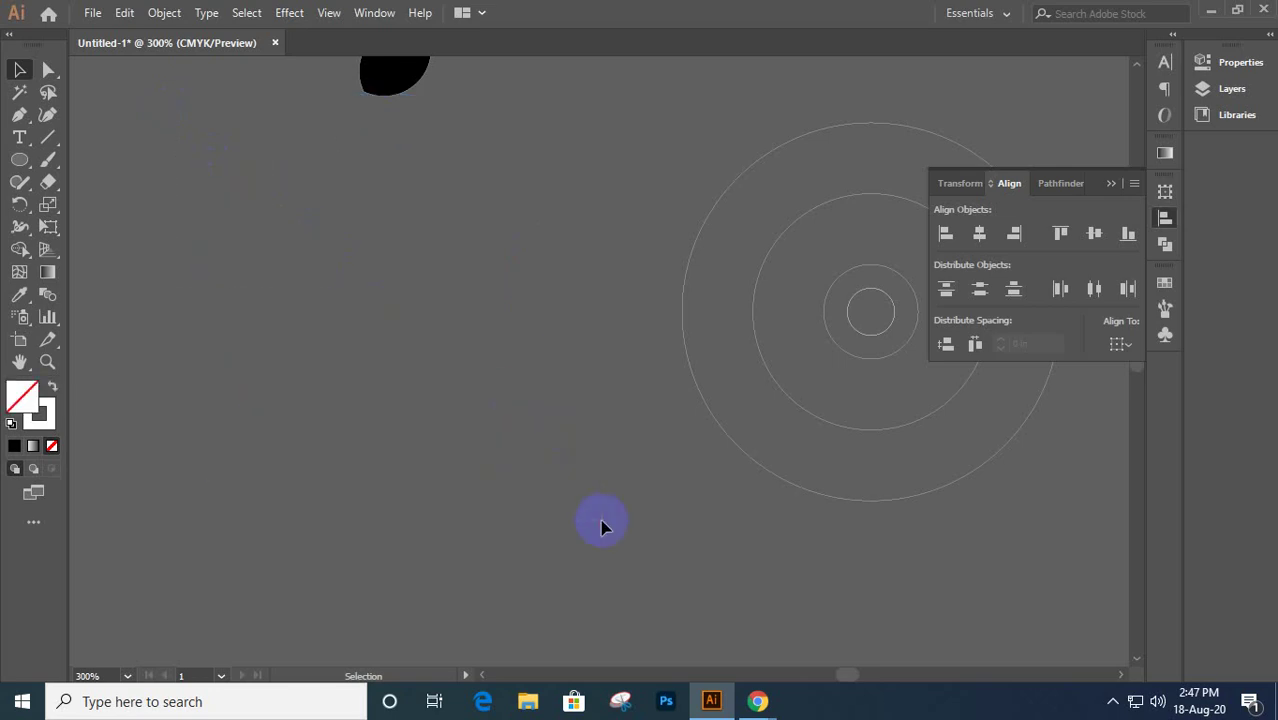
drag(542, 225, 551, 362)
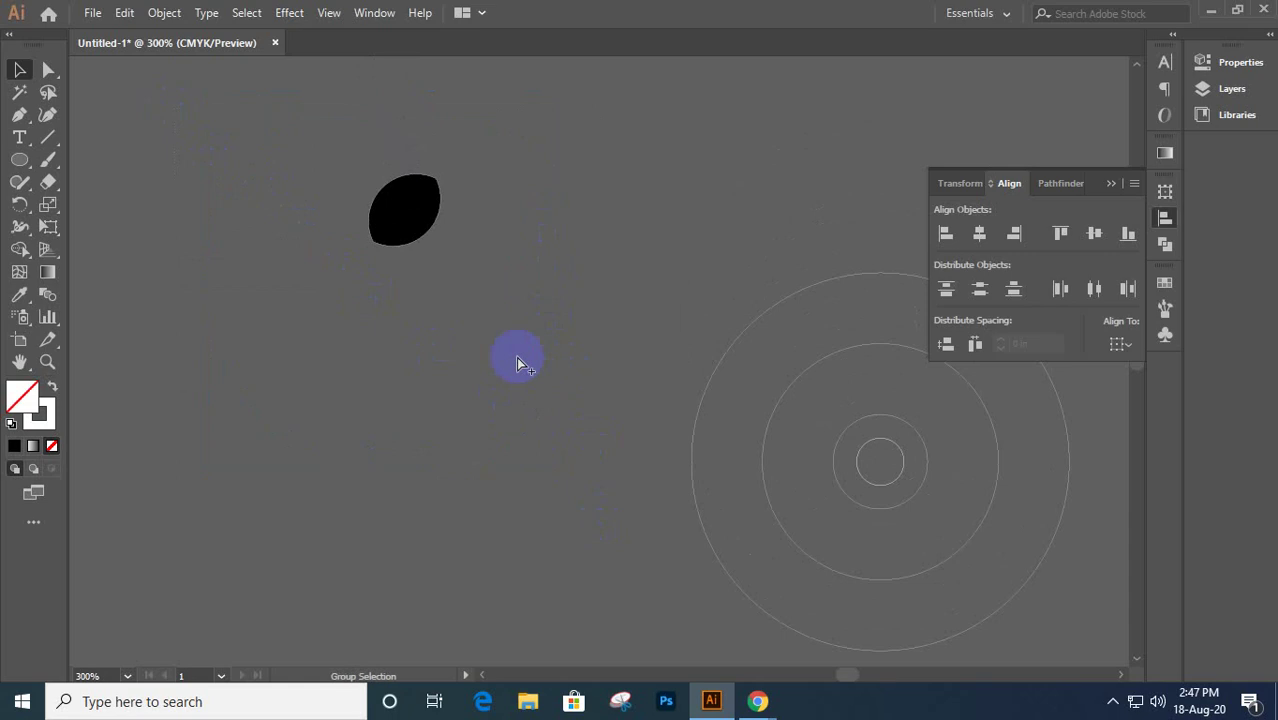
key(ctrl+z)
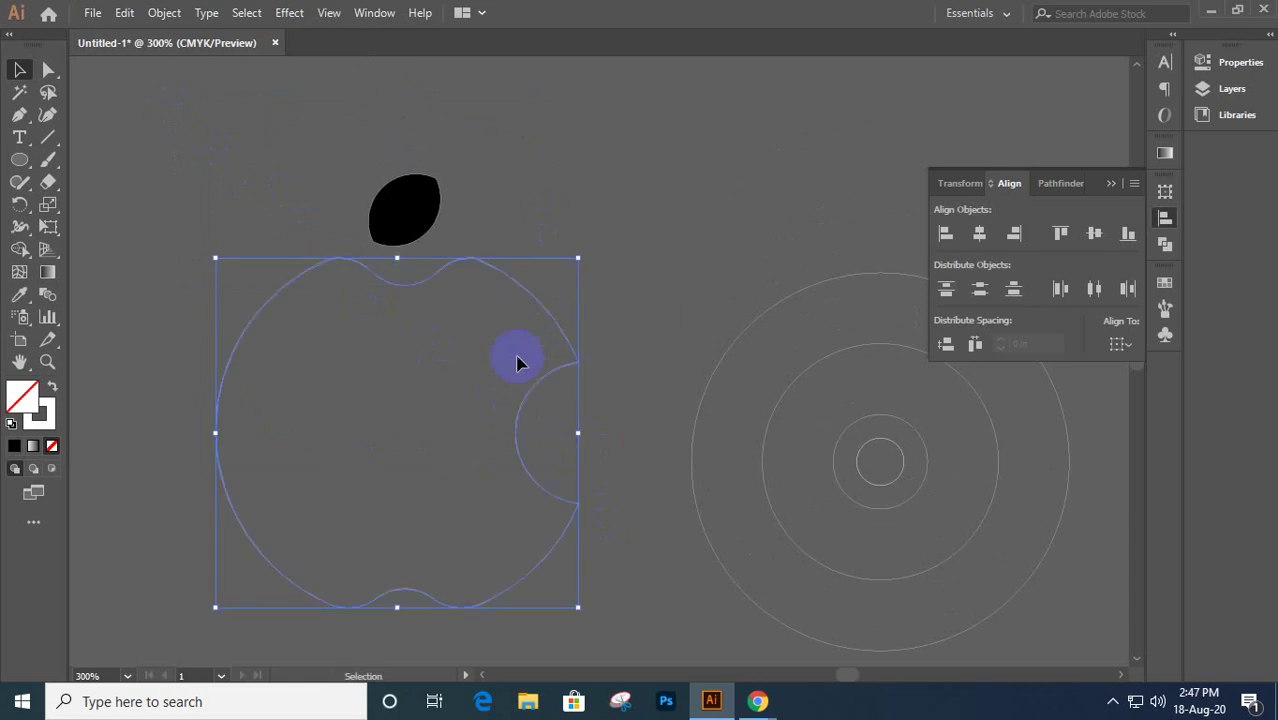
click(1164, 282)
click(972, 334)
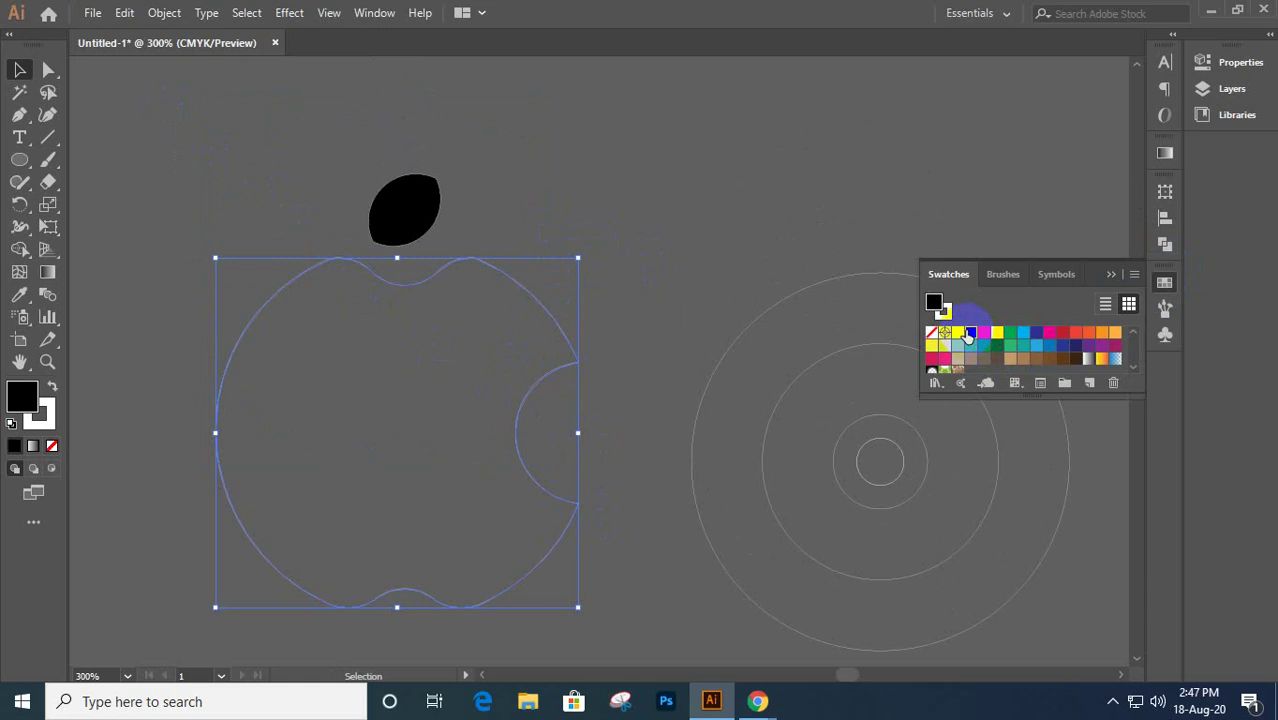
click(674, 258)
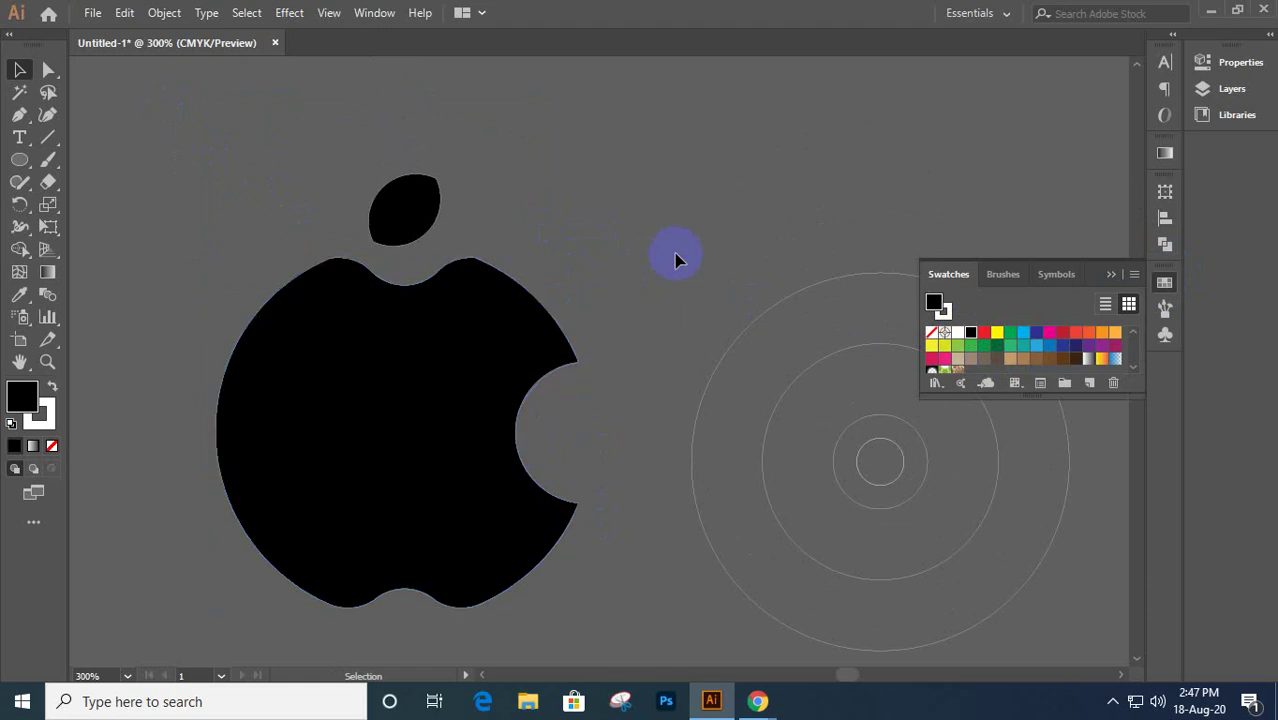
- Delete the small white outline apple logo beside the concentric guide circles
drag(368, 141, 338, 134)
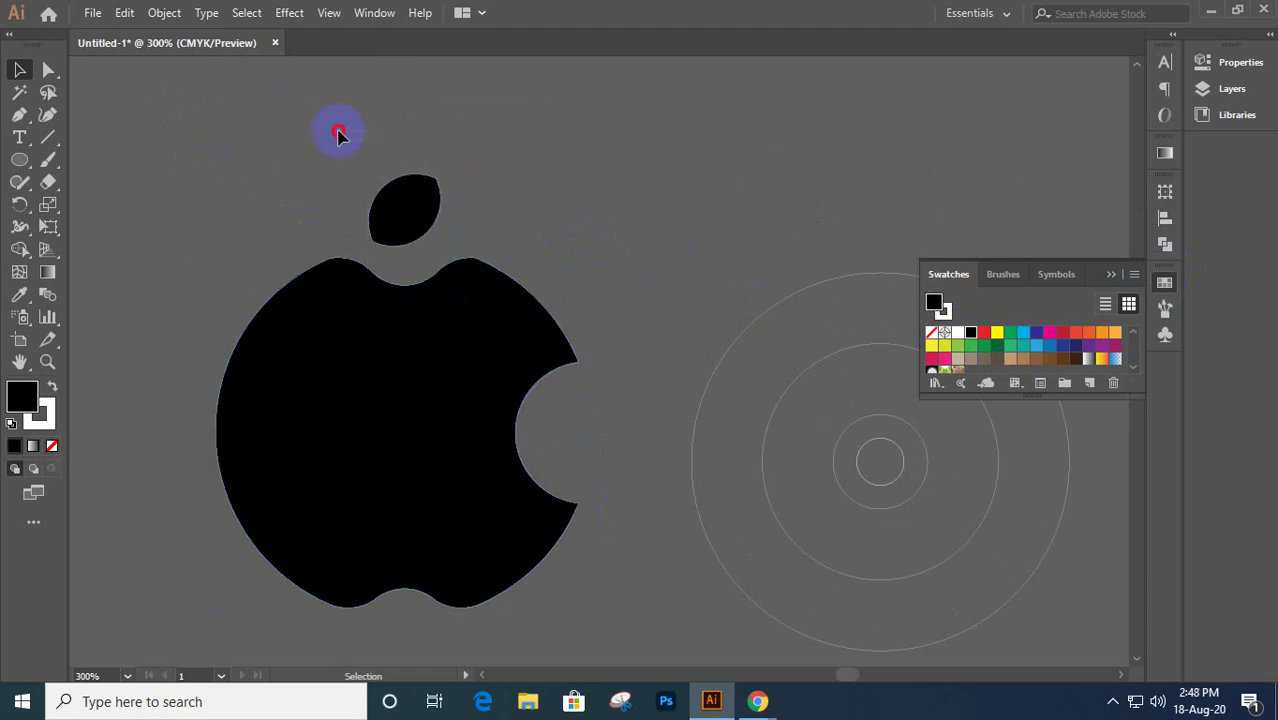
scroll(337, 196, down, 2)
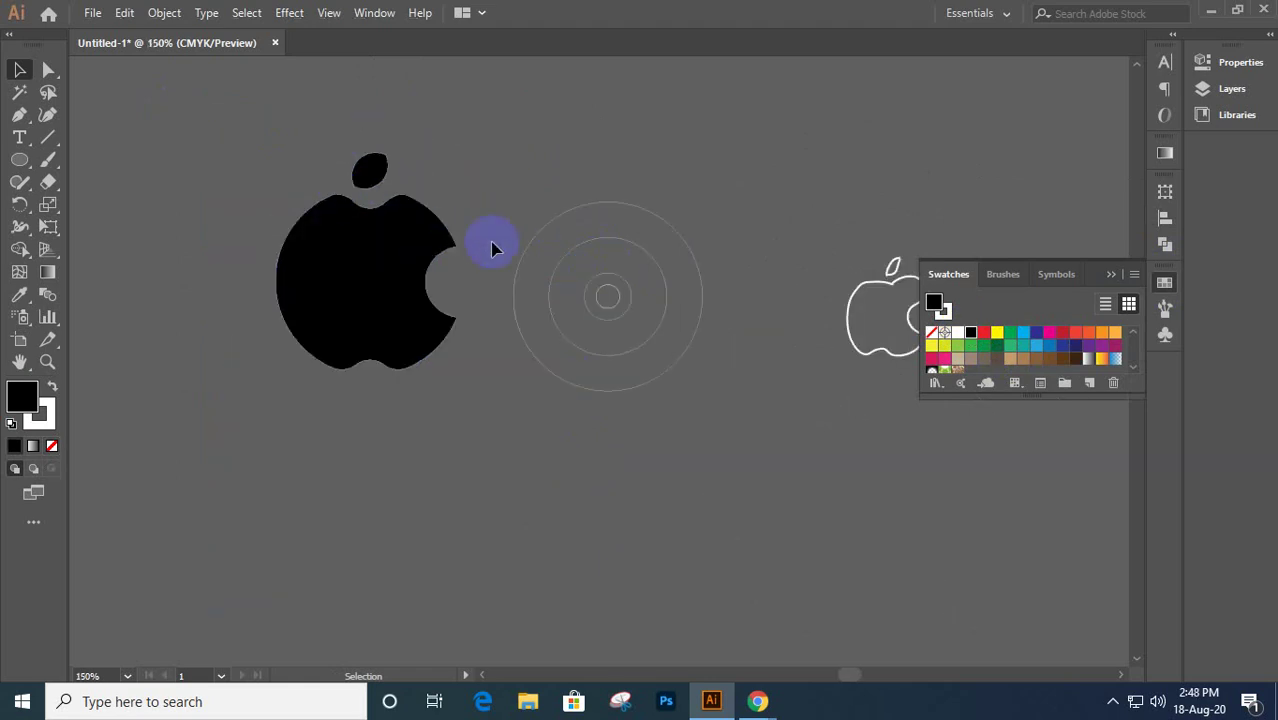
drag(494, 246, 355, 308)
click(741, 351)
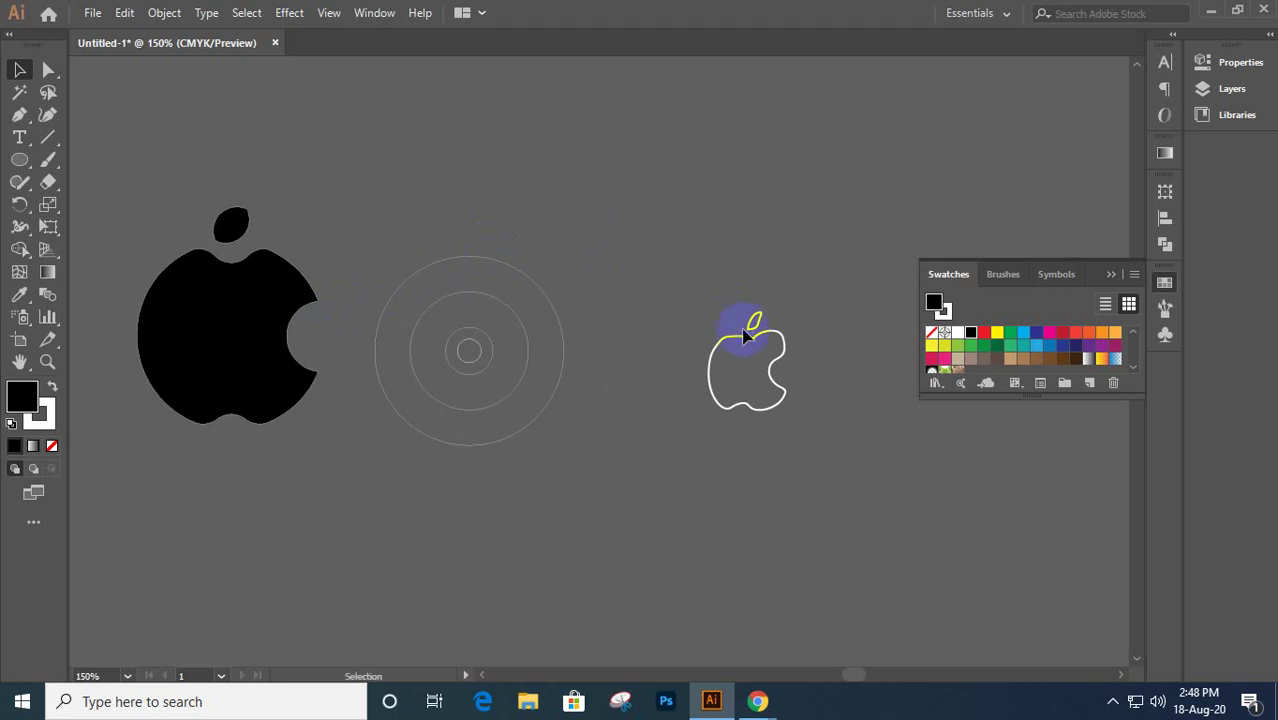
key(ctrl)
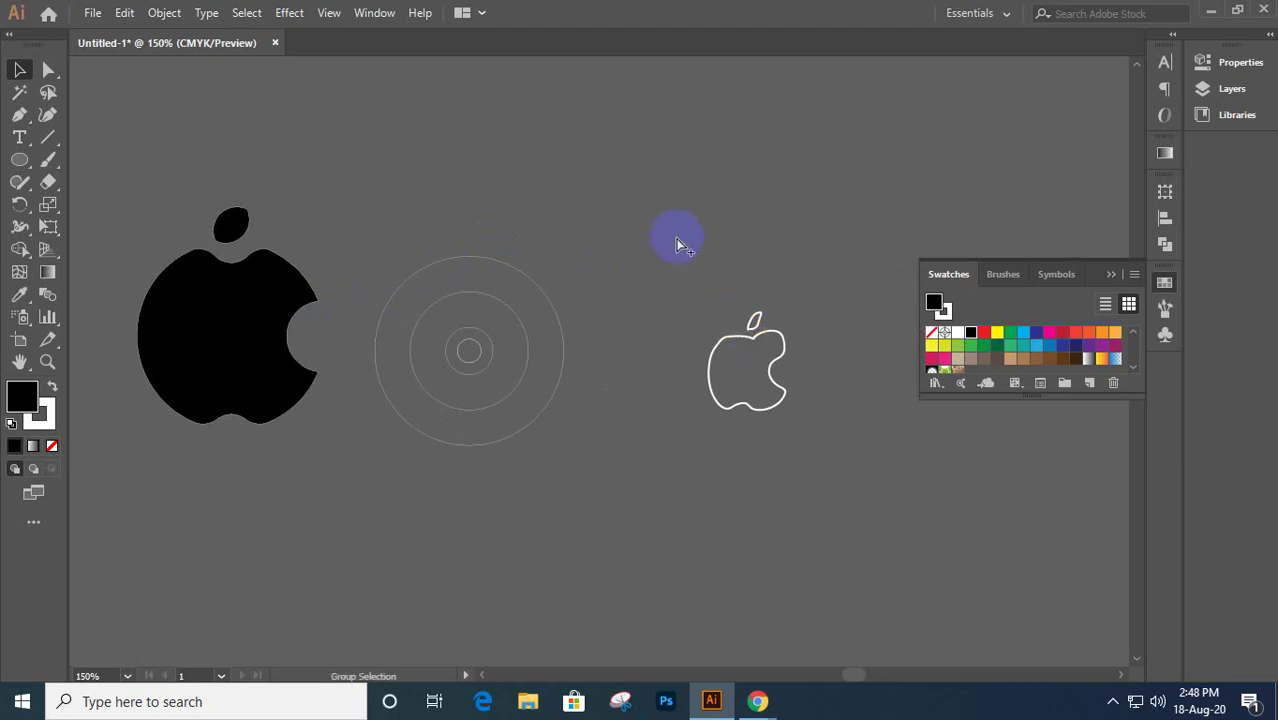
key(ctrl+alt+2)
drag(674, 241, 808, 450)
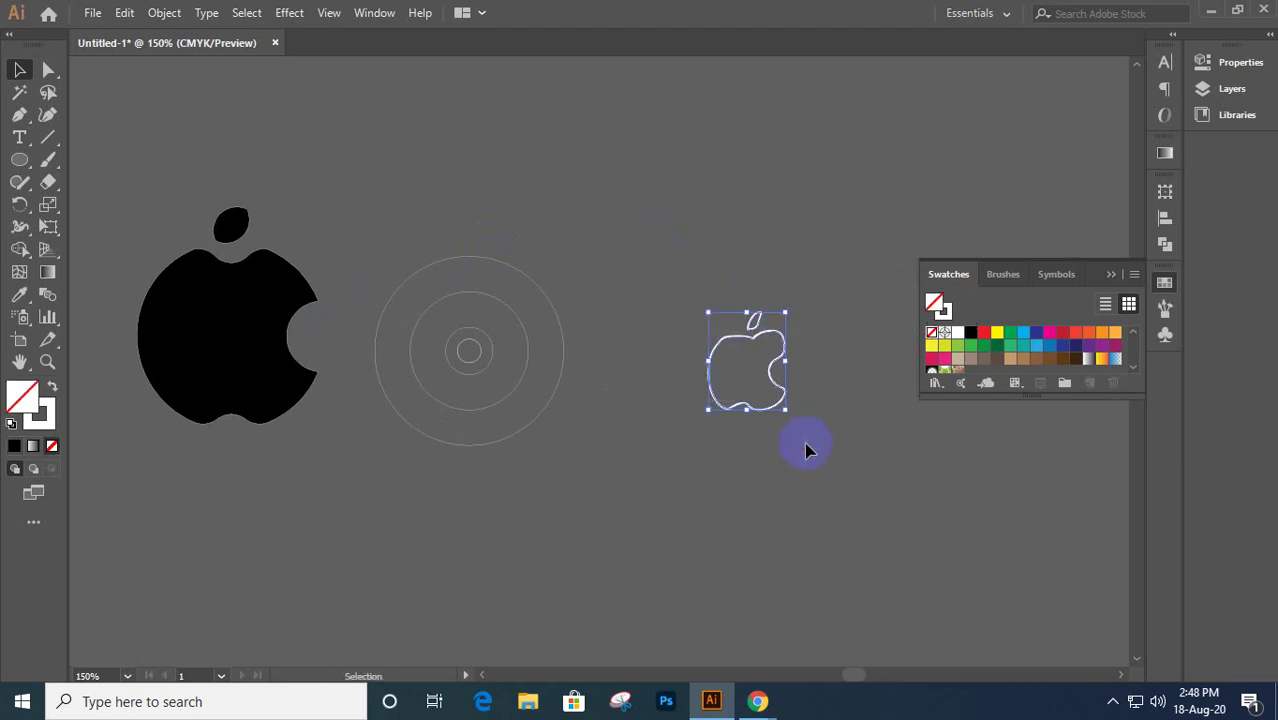
key(Delete)
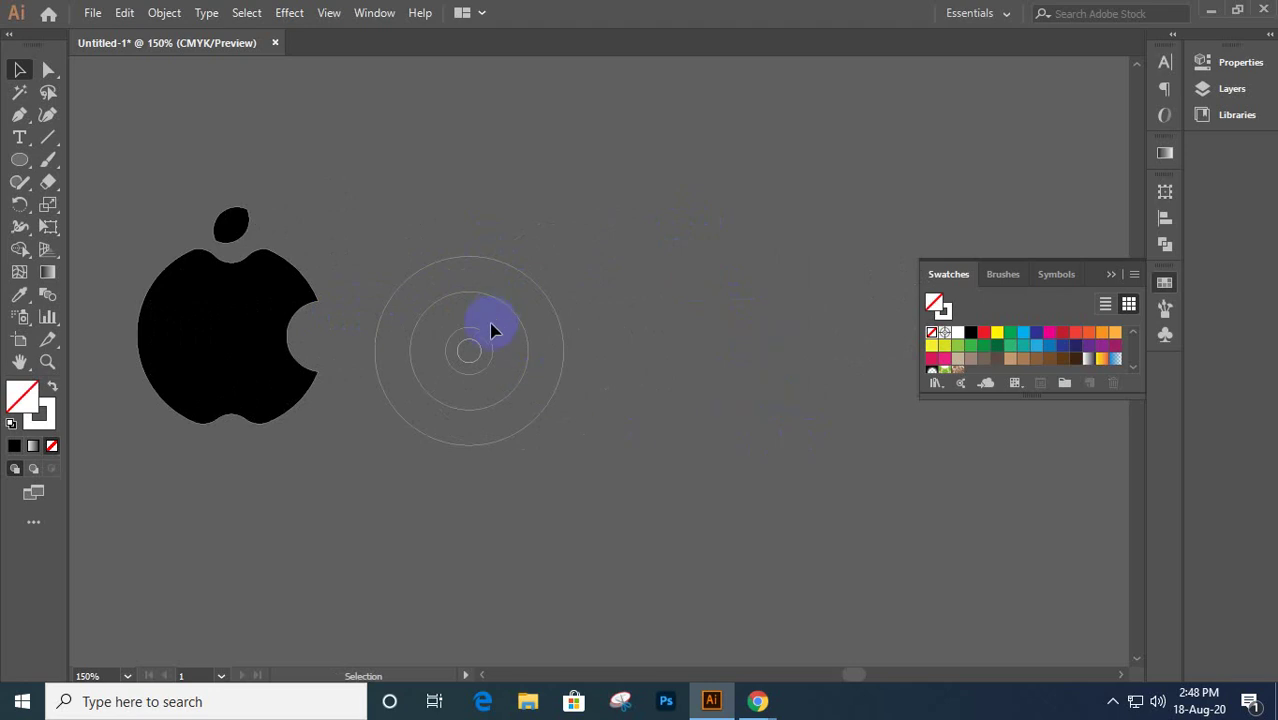
- Undo the outline logo's deletion, the apple's black fill, the circle deletions and the Shape Builder merges
key(ctrl)
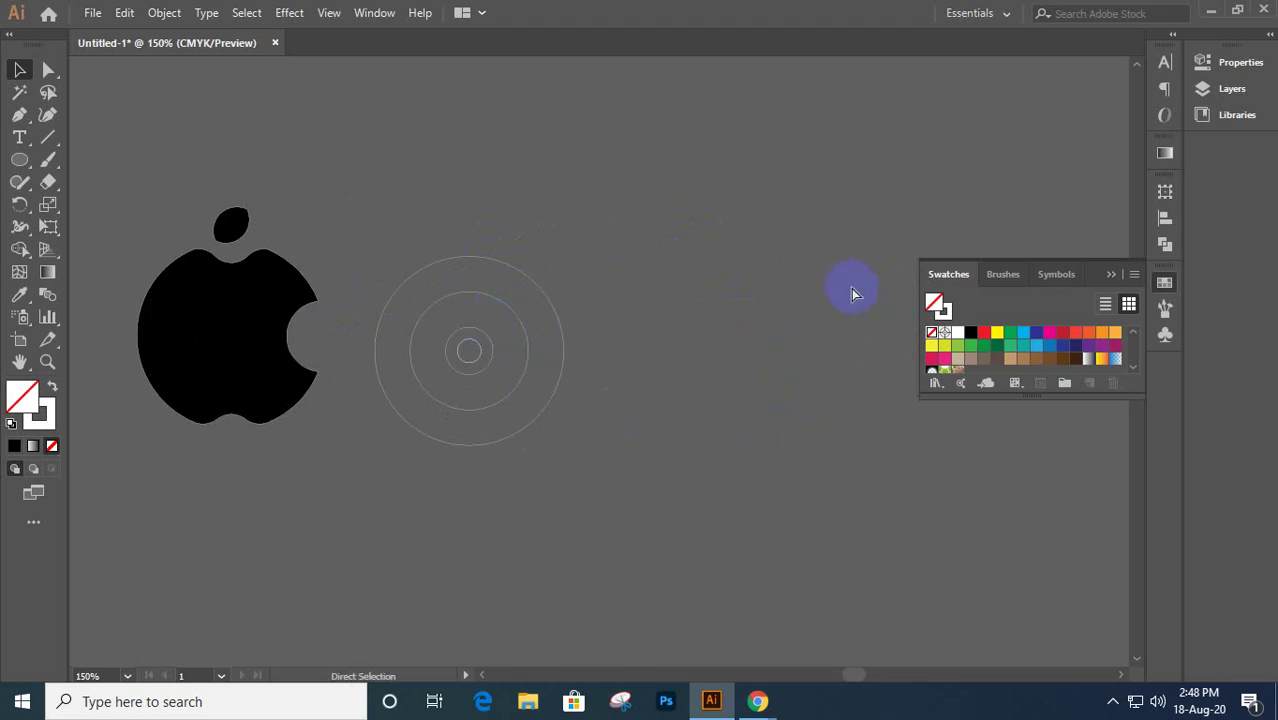
key(ctrl+z)
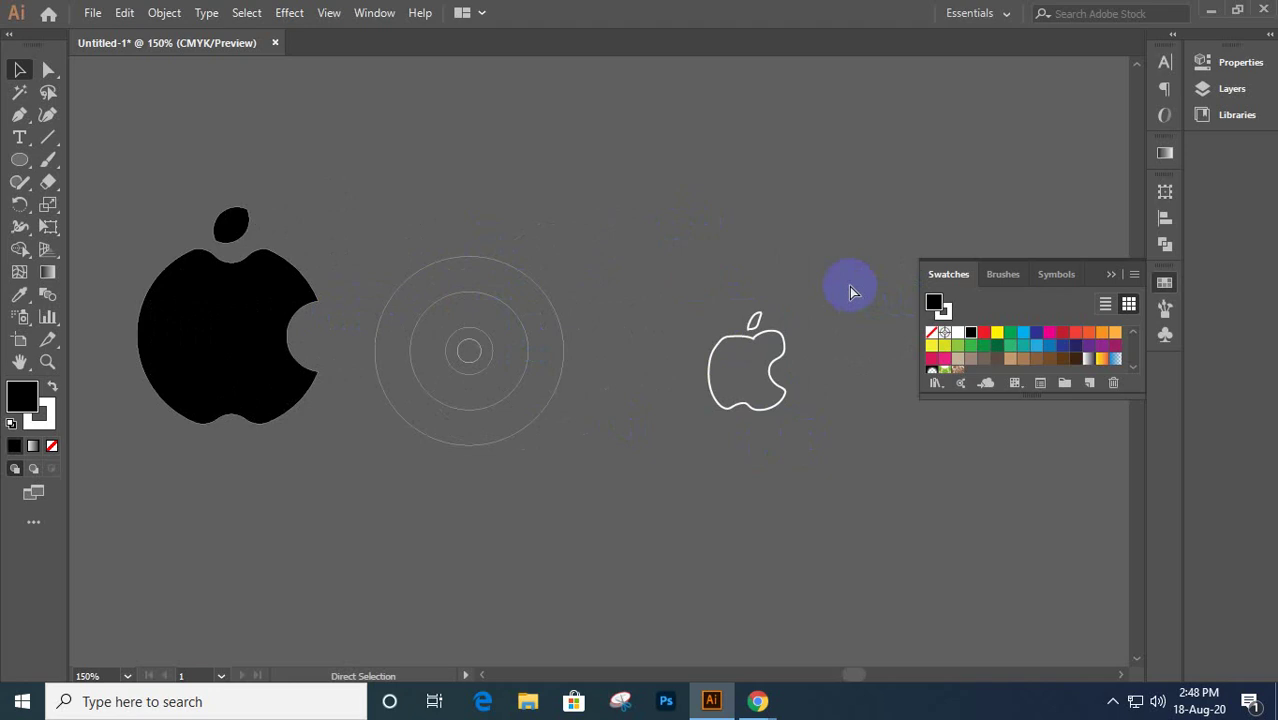
key(ctrl+z)
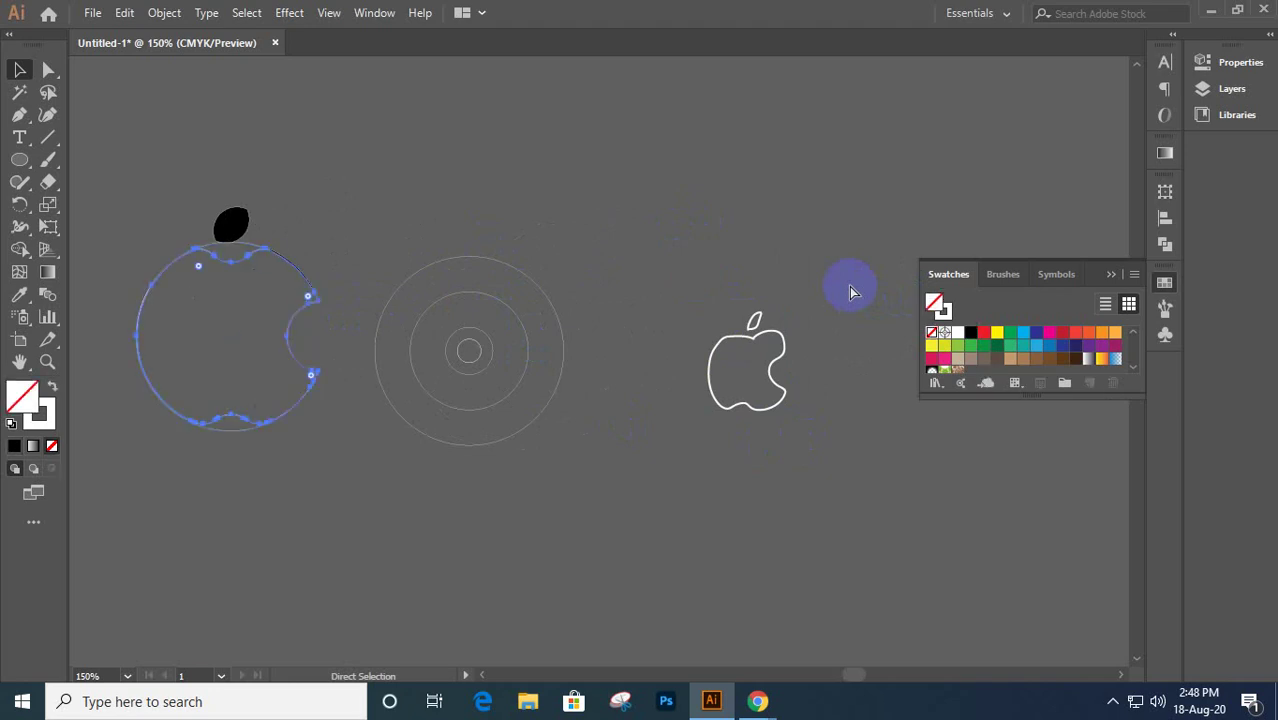
key(ctrl+z)
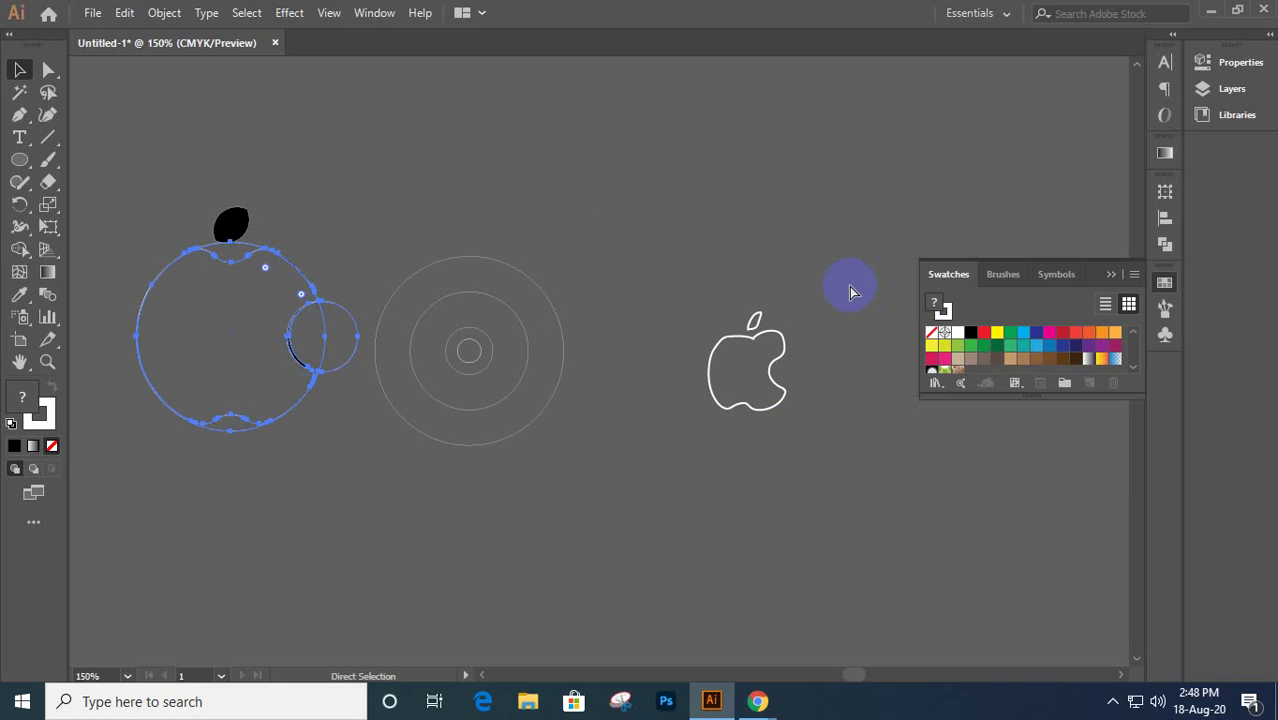
key(ctrl+z)
- Move the bite circle to the common centre of the concentric guide circles
key(v)
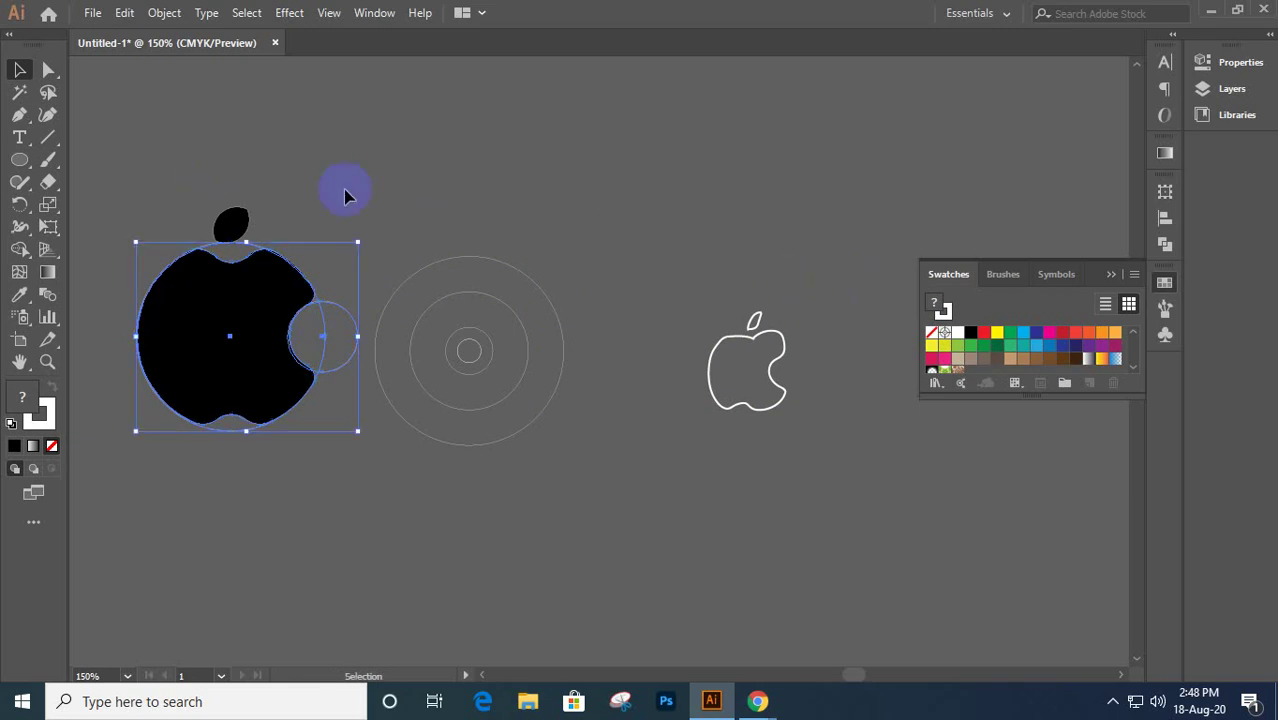
click(374, 265)
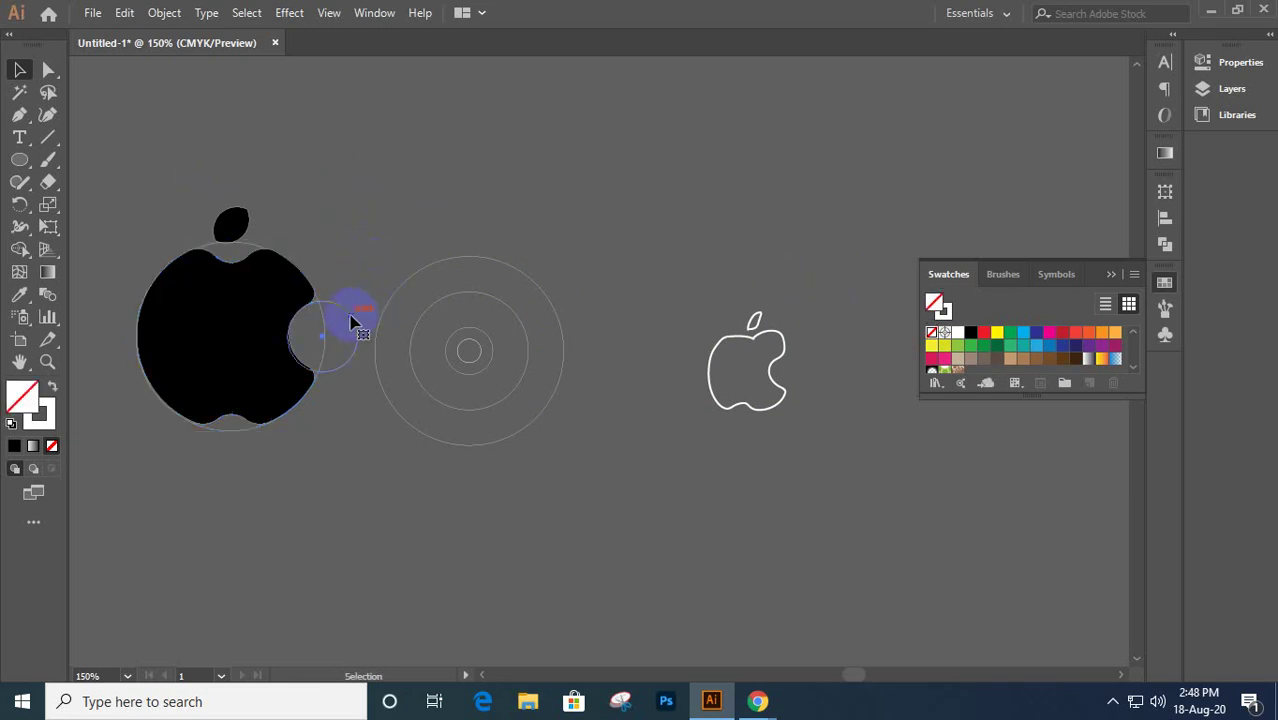
mouse_move(352, 318)
mouse_down()
mouse_move(448, 317)
mouse_move(505, 334)
mouse_move(492, 339)
mouse_up()
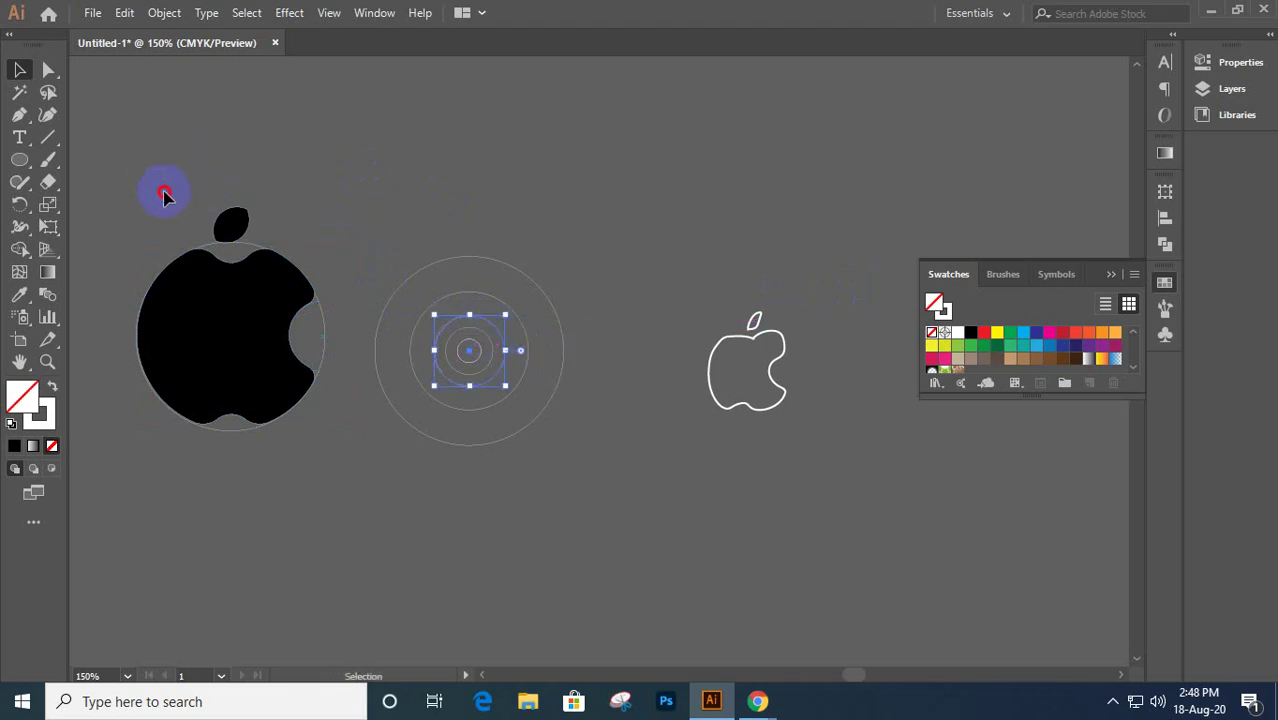
- Delete the black apple with its leaf and surrounding circle, and the small white outline apple logo
drag(165, 195, 340, 478)
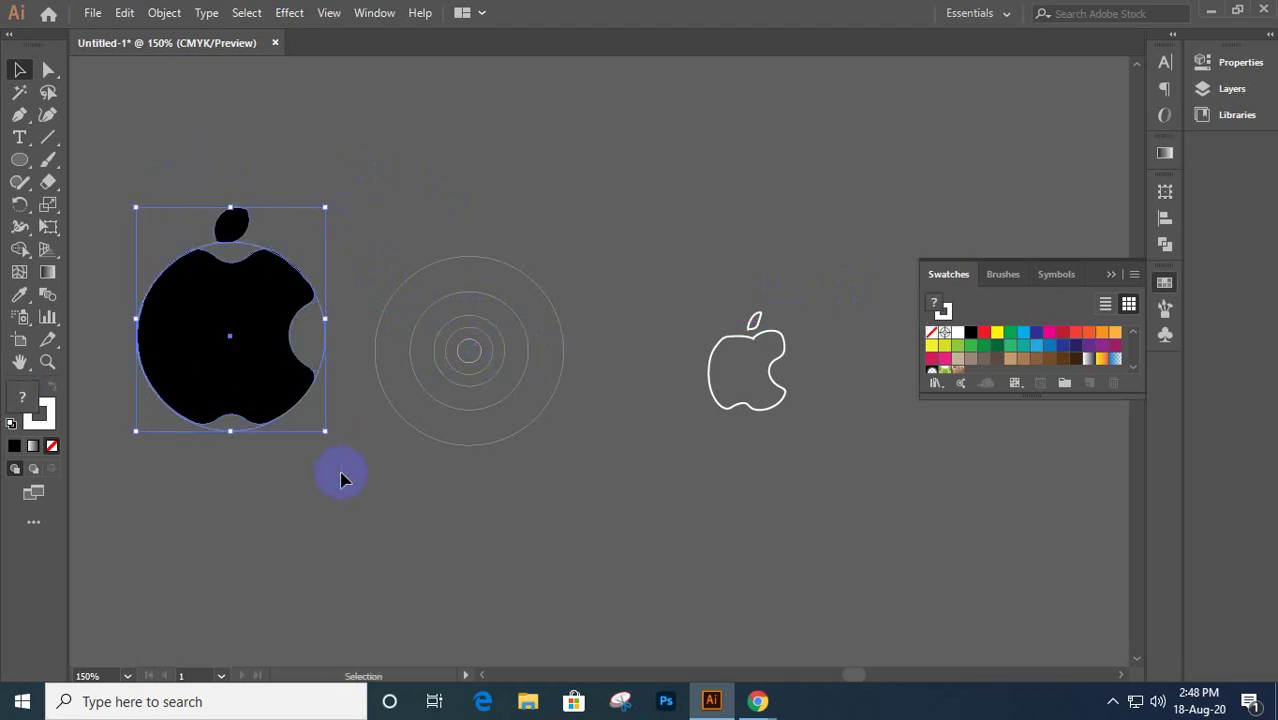
key(Delete)
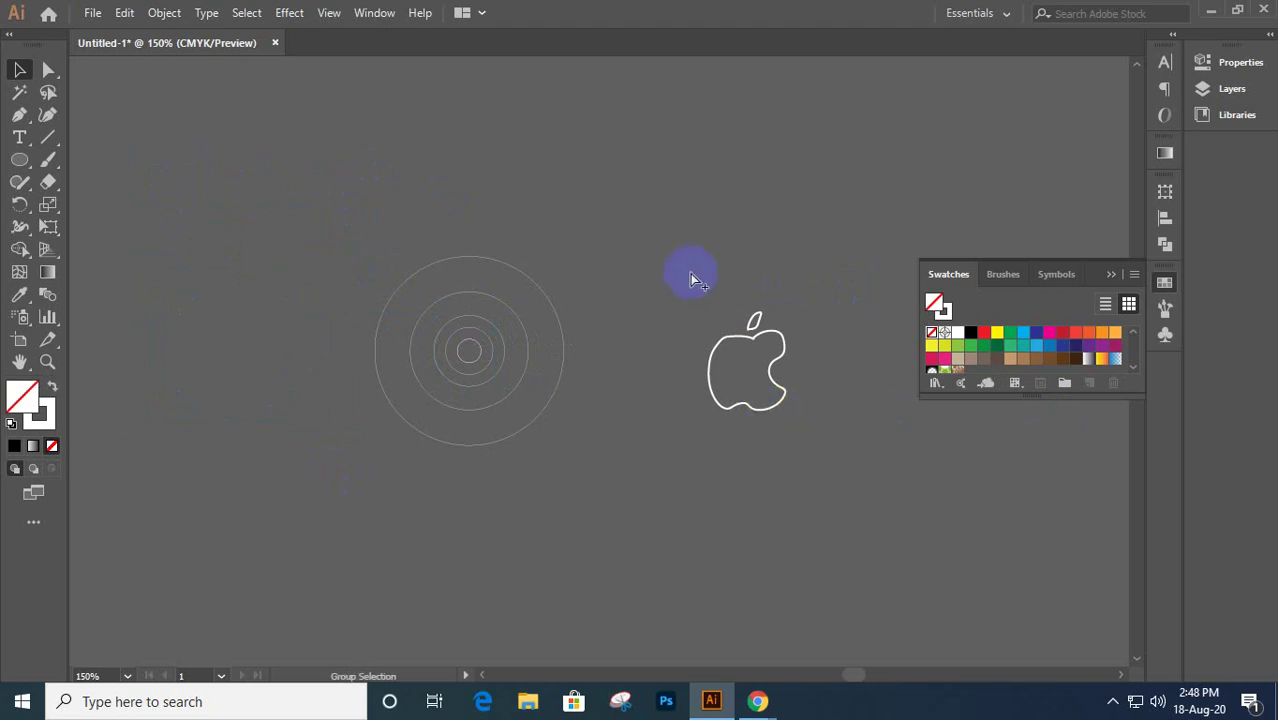
key(v)
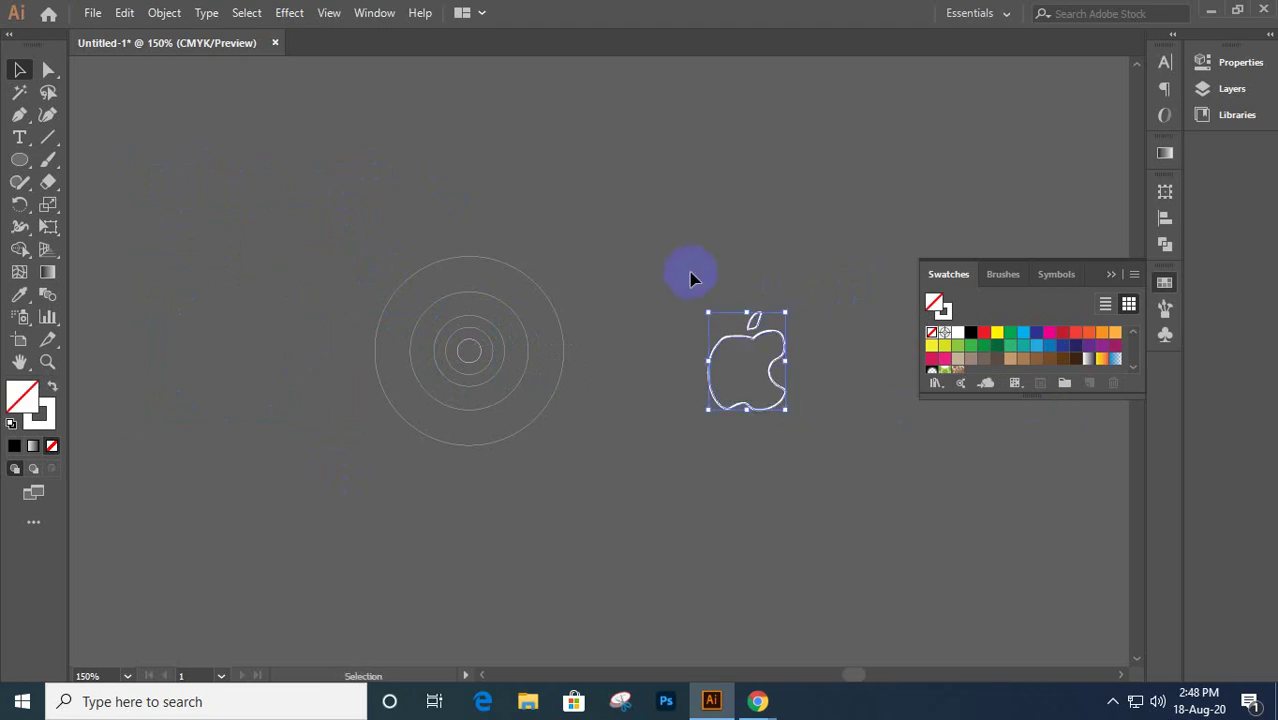
key(Delete)
- Copy the second-largest guide circle into the empty space beside the concentric guides, and duplicate that copy slightly lower so the two overlap
scroll(593, 357, up, 2)
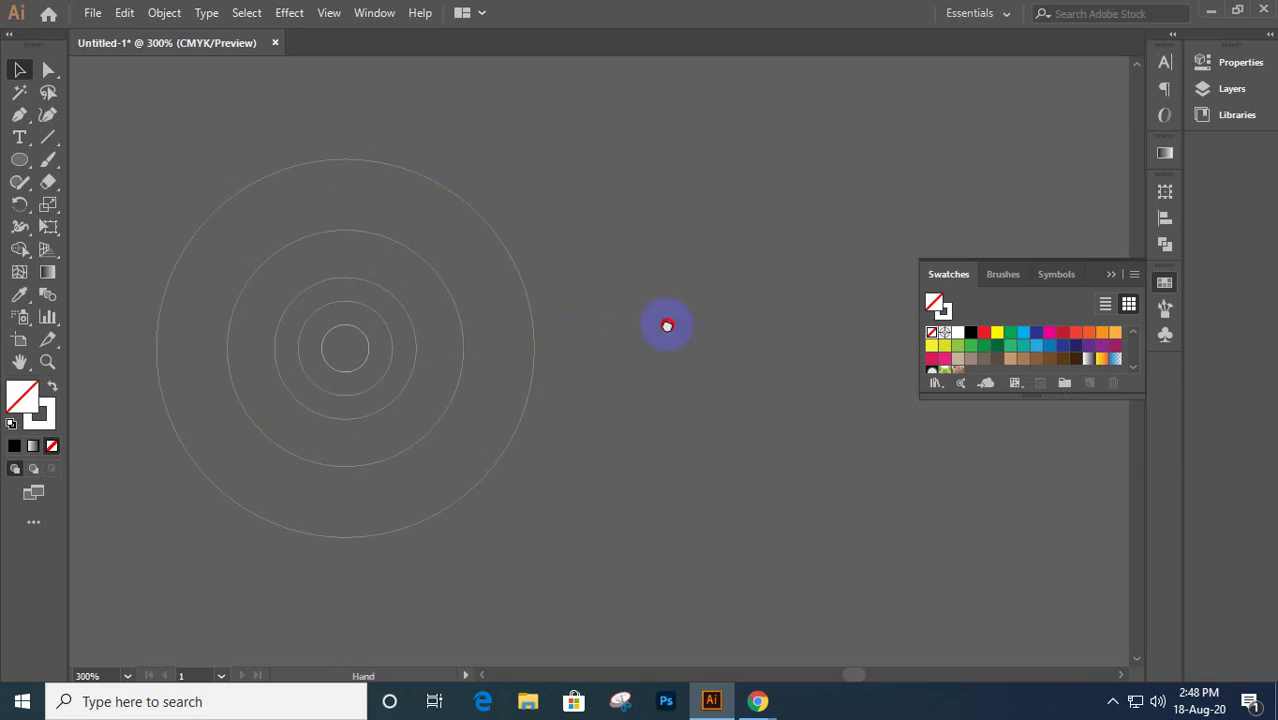
drag(664, 325, 486, 302)
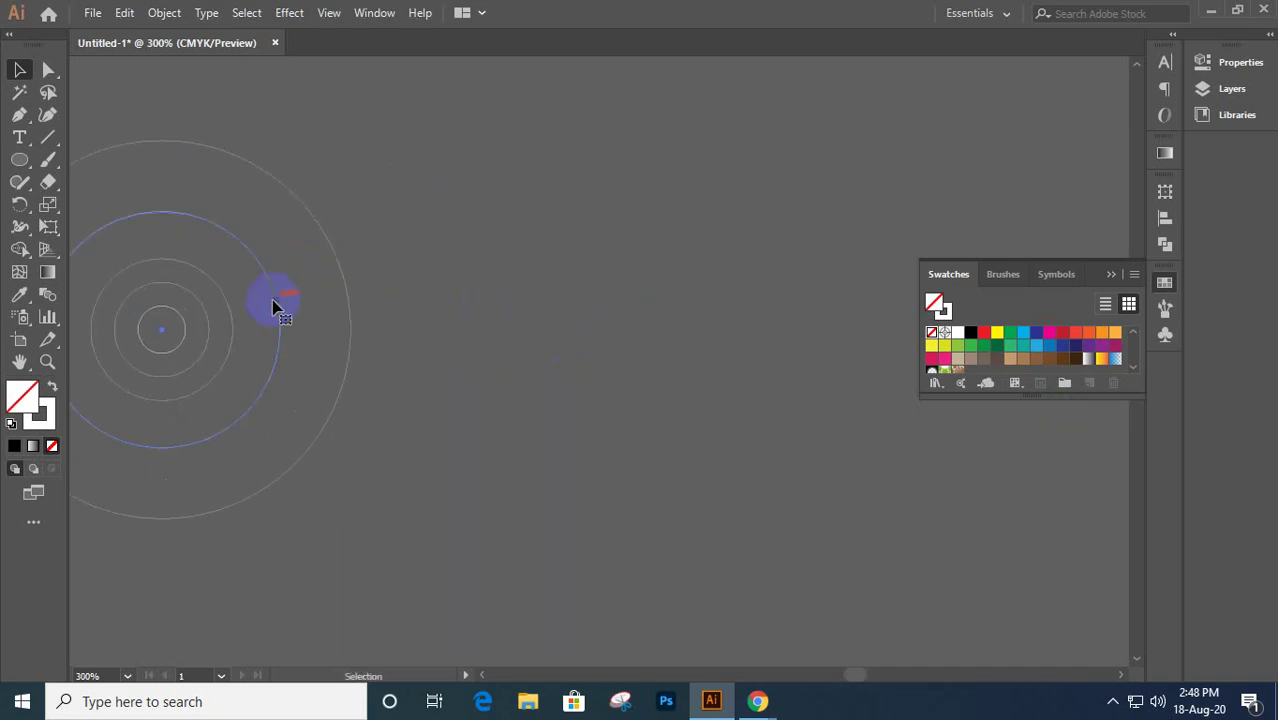
drag(278, 305, 665, 305)
key(ctrl+z)
drag(285, 305, 771, 297)
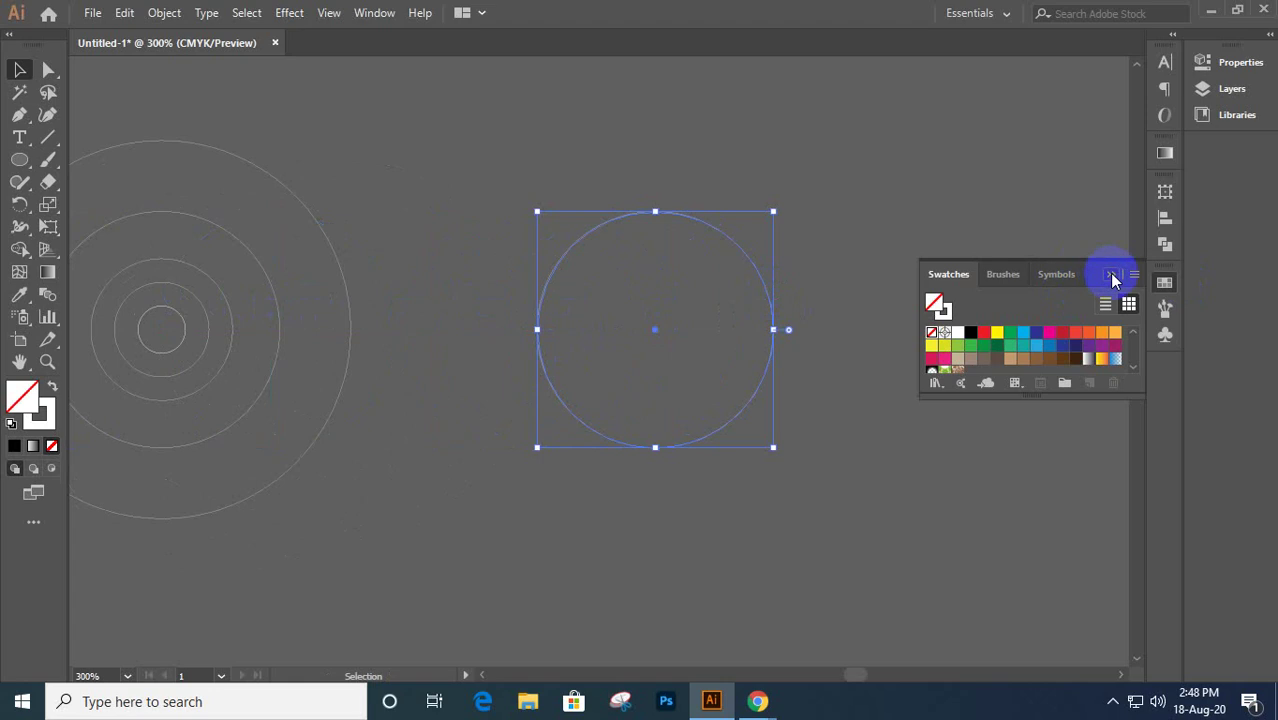
click(1112, 275)
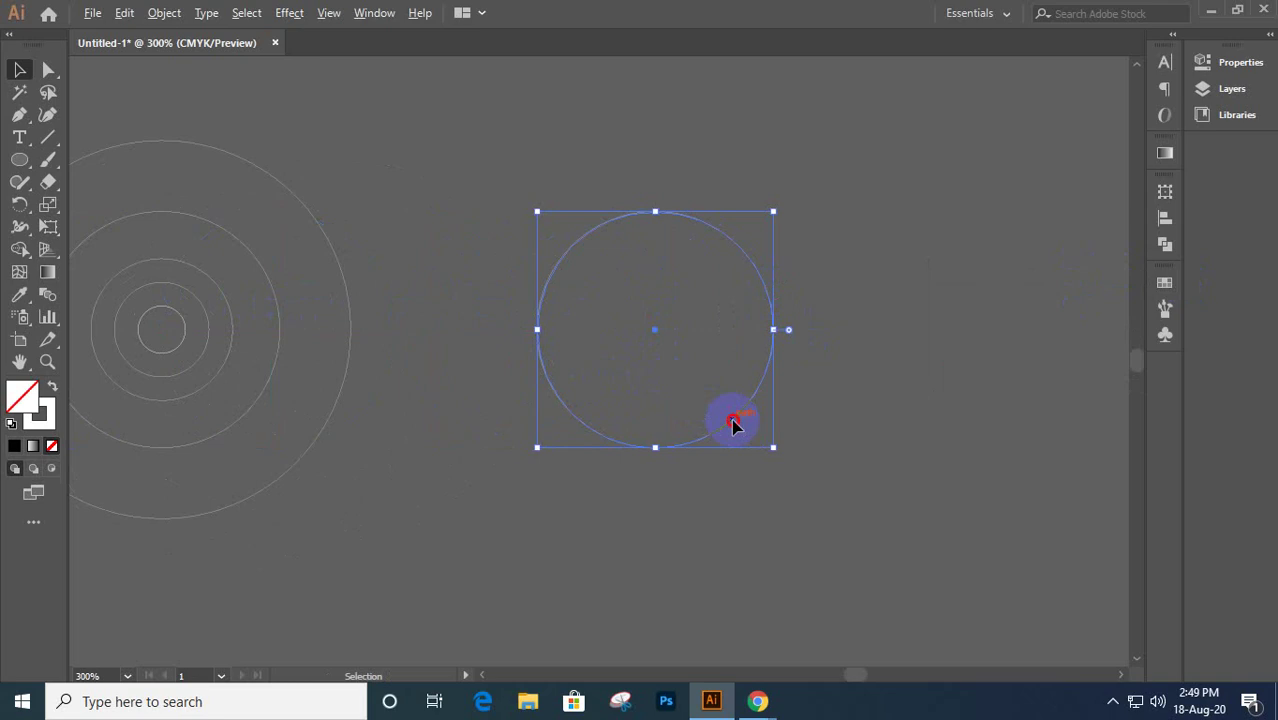
drag(733, 425, 755, 470)
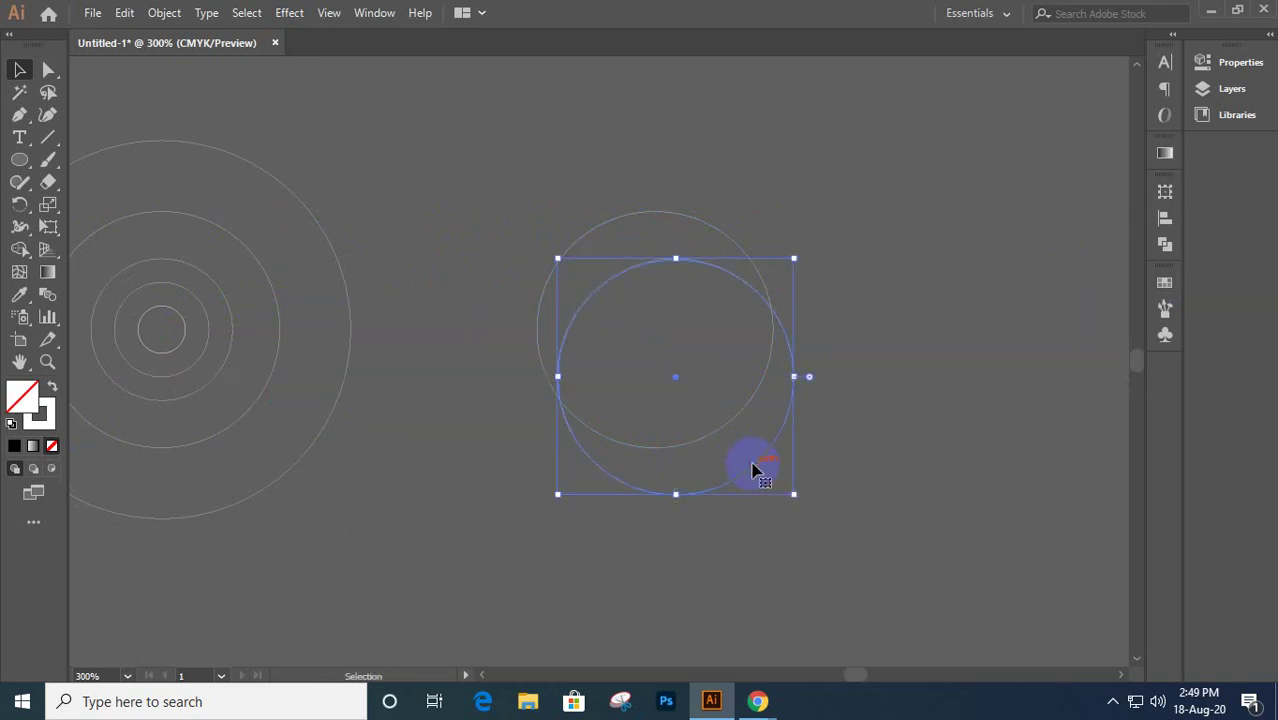
- Copy the second-smallest and the smallest concentric circles to the upper-right crossing of the two large overlapping circles, the smallest on the other's right edge
click(201, 305)
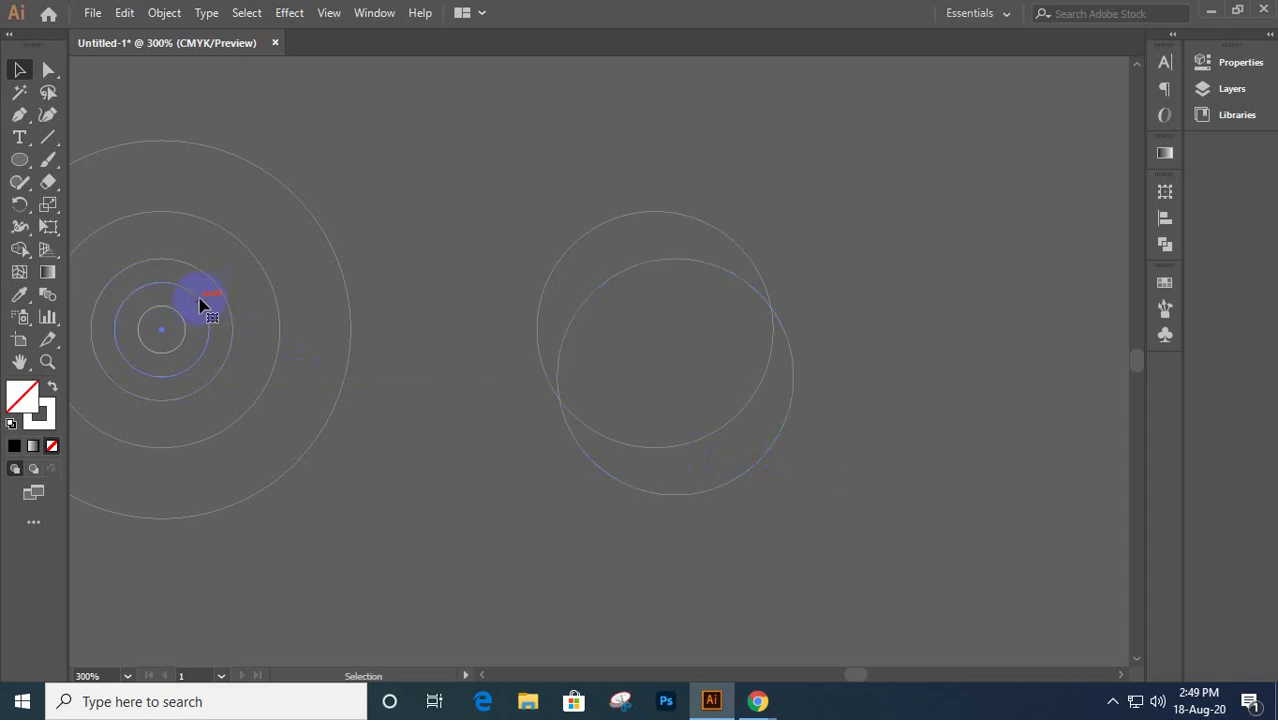
drag(201, 305, 771, 253)
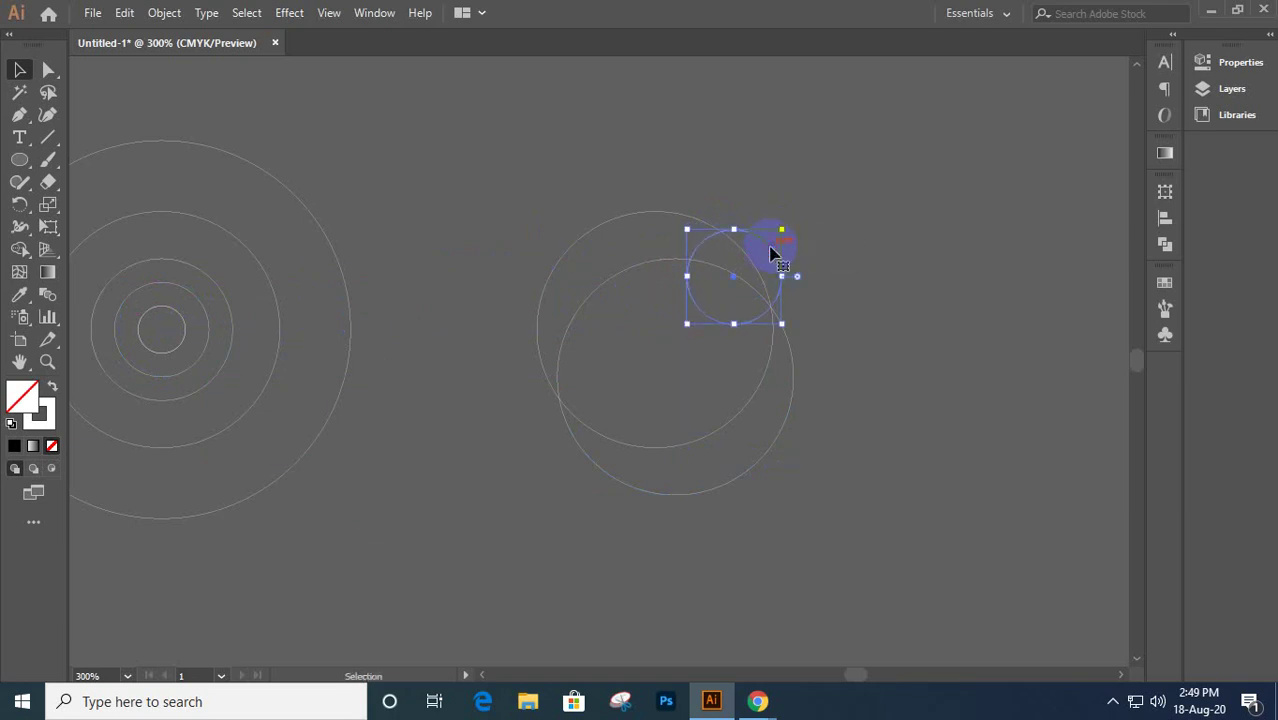
click(188, 328)
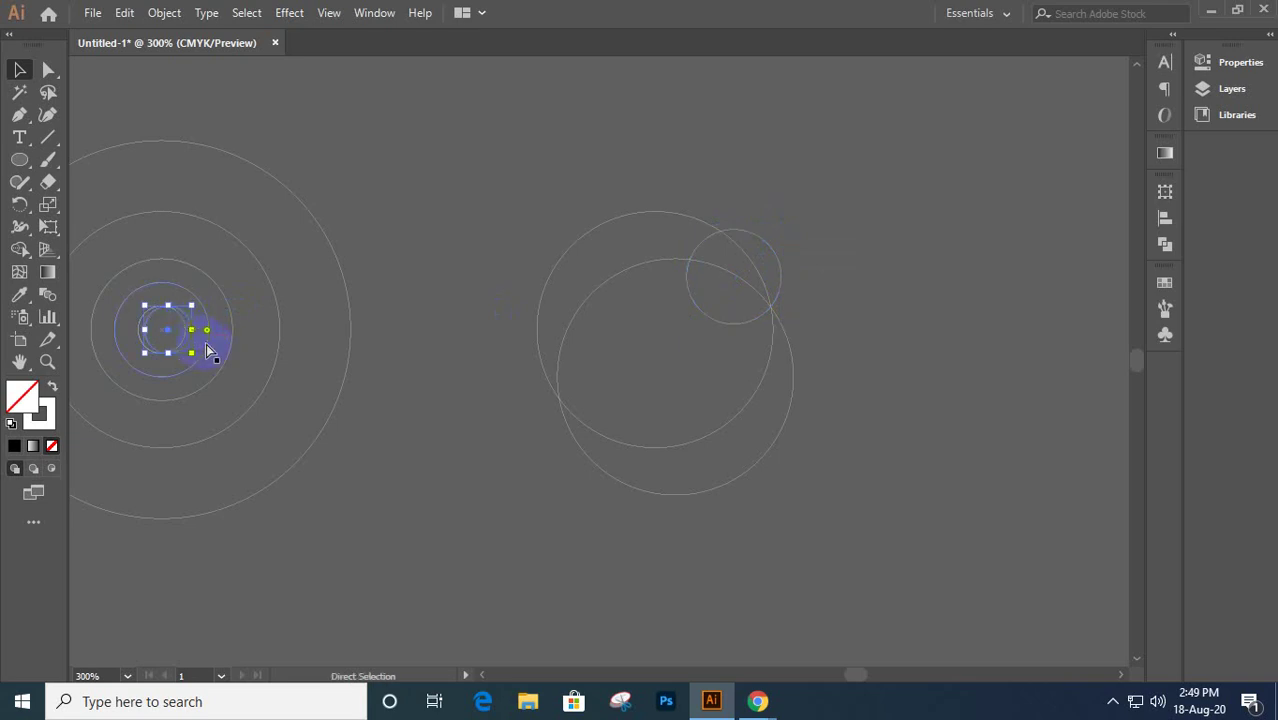
drag(208, 350, 800, 295)
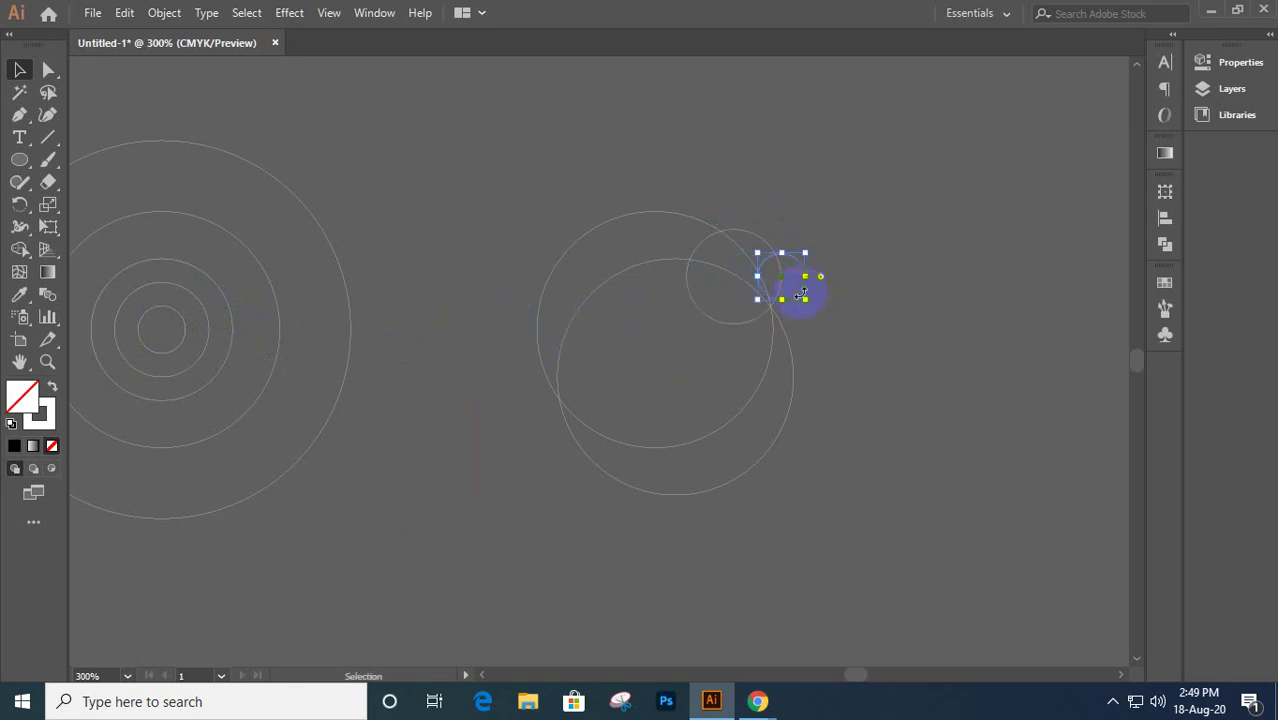
- Duplicate the smallest copied circle down and to the right so its left edge passes by the crossing of the two large circles
alt+scroll(801, 297, up, 5)
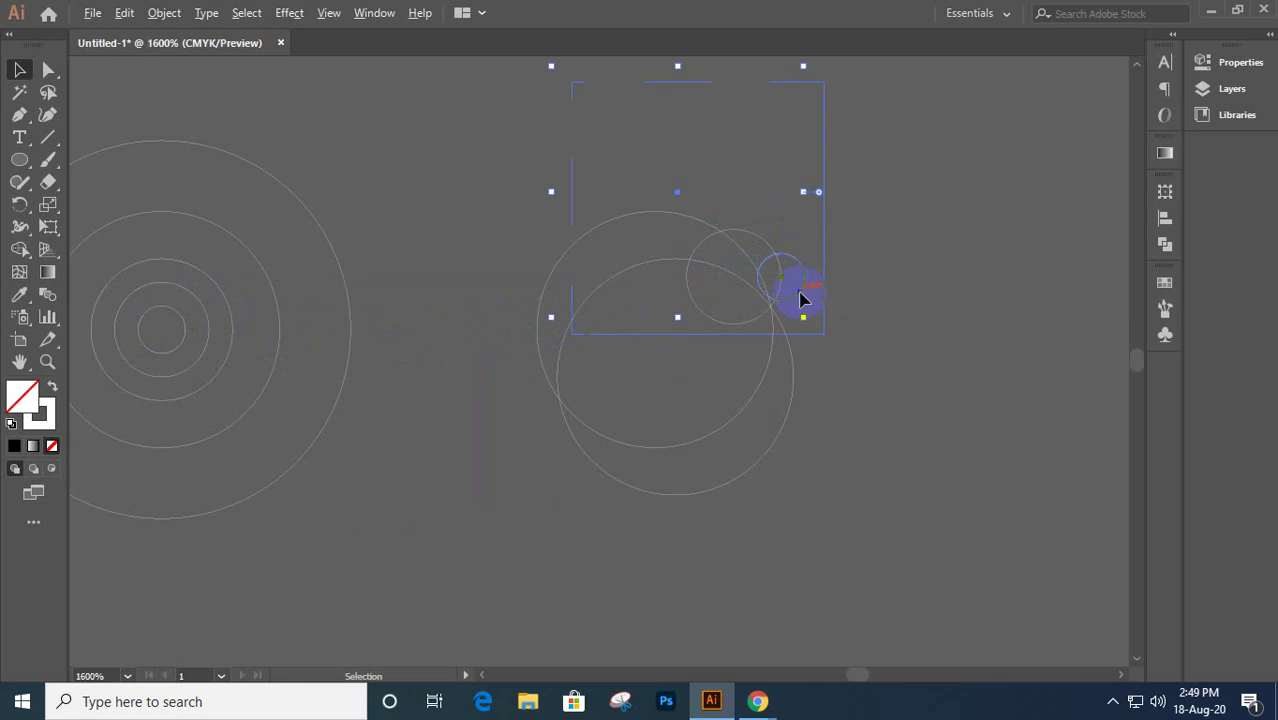
drag(785, 243, 847, 456)
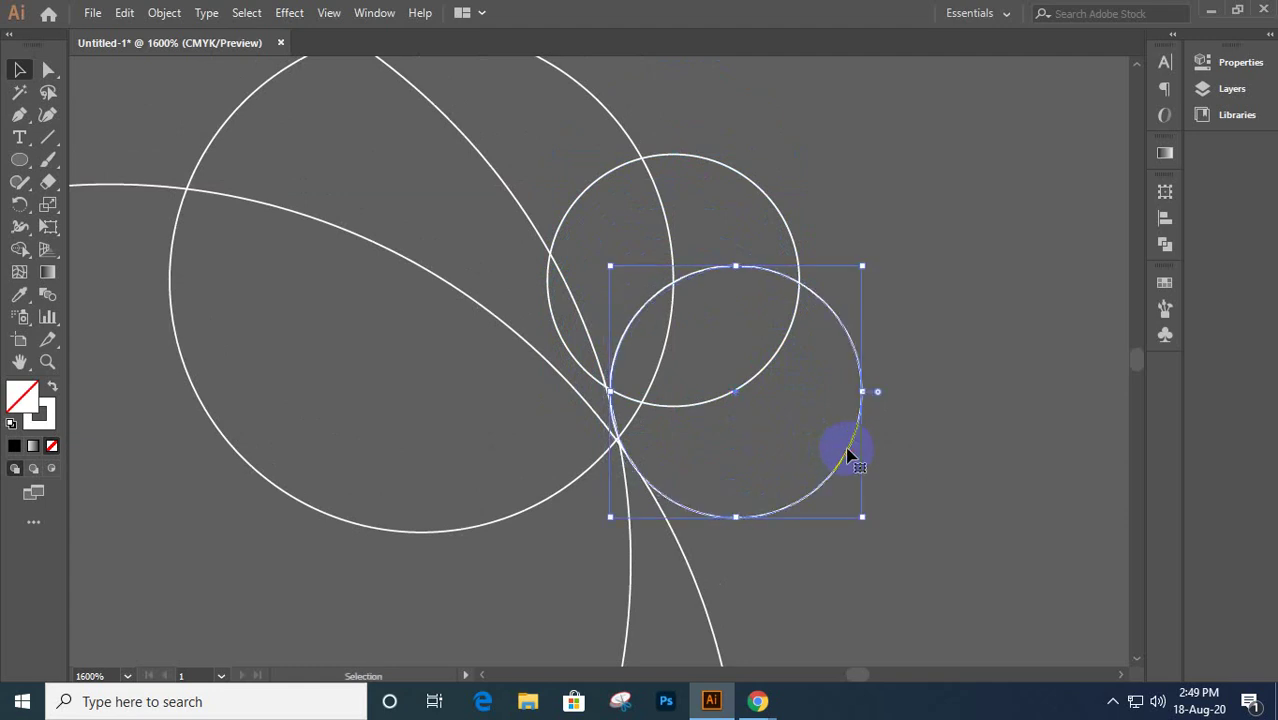
scroll(847, 456, down, 3)
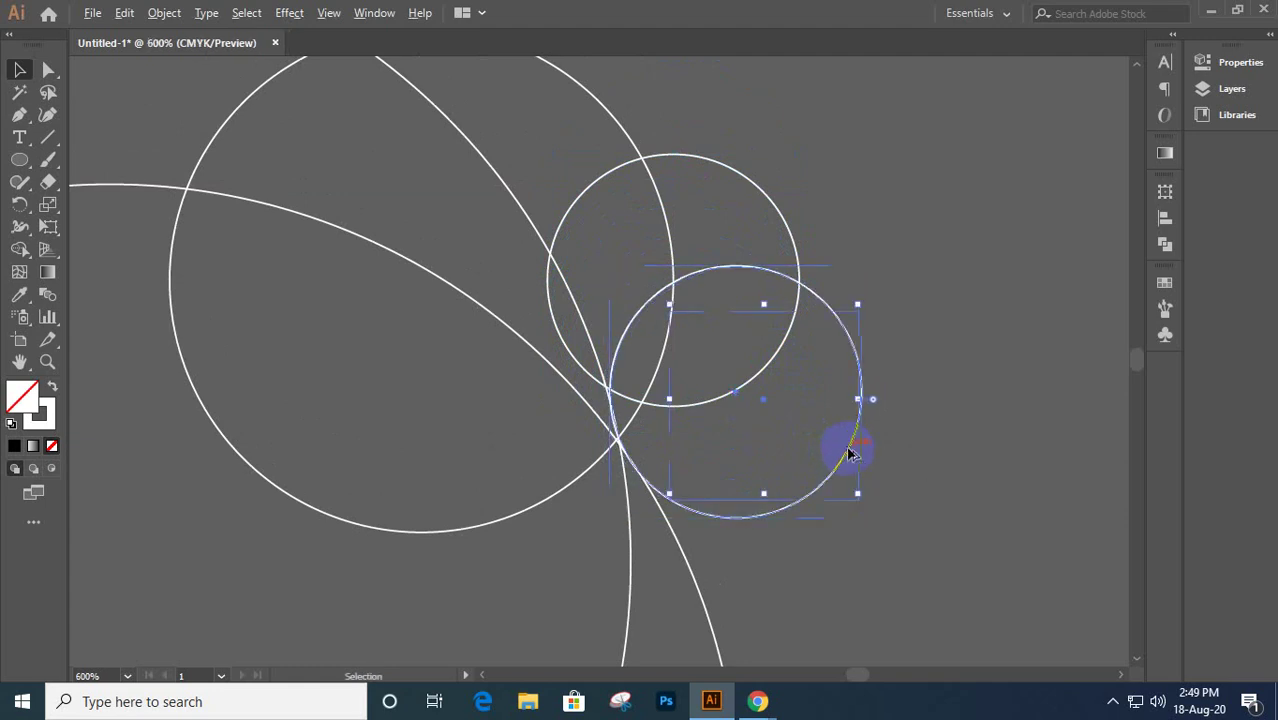
drag(770, 474, 713, 345)
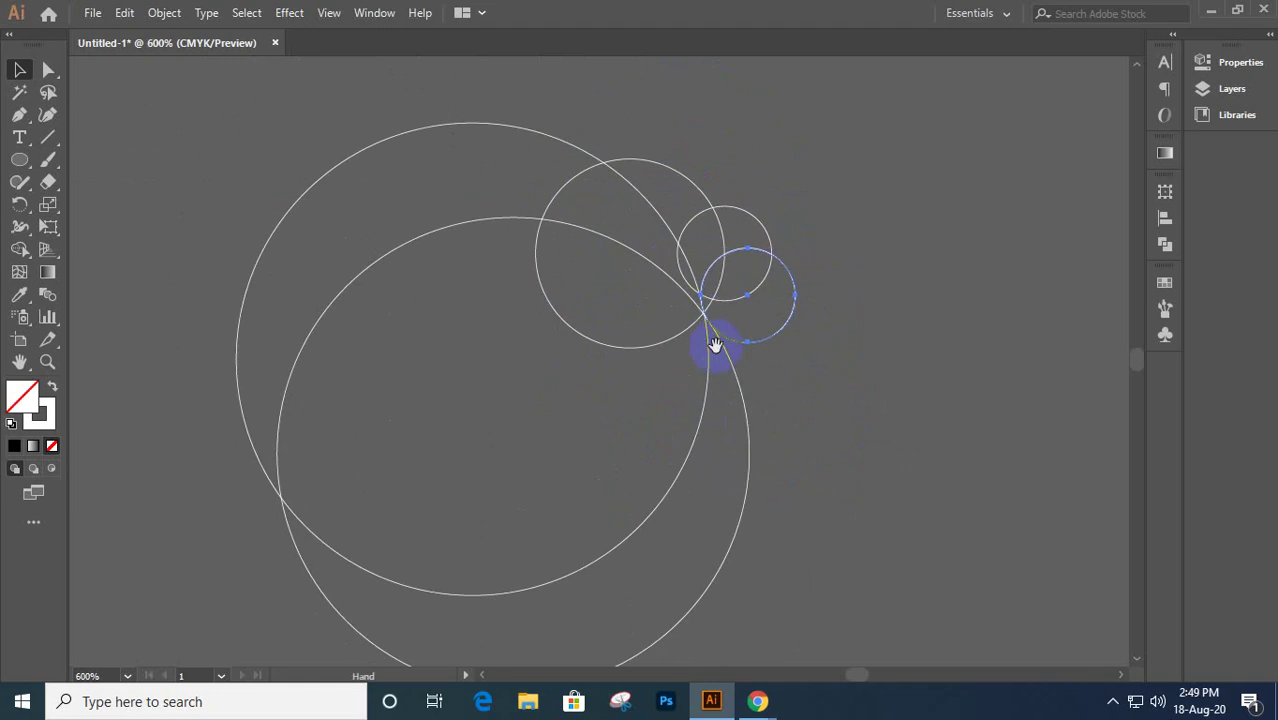
- Select the three small circles together and move them up and right until the biggest one's lower edge meets the large circles' crossing
click(705, 214)
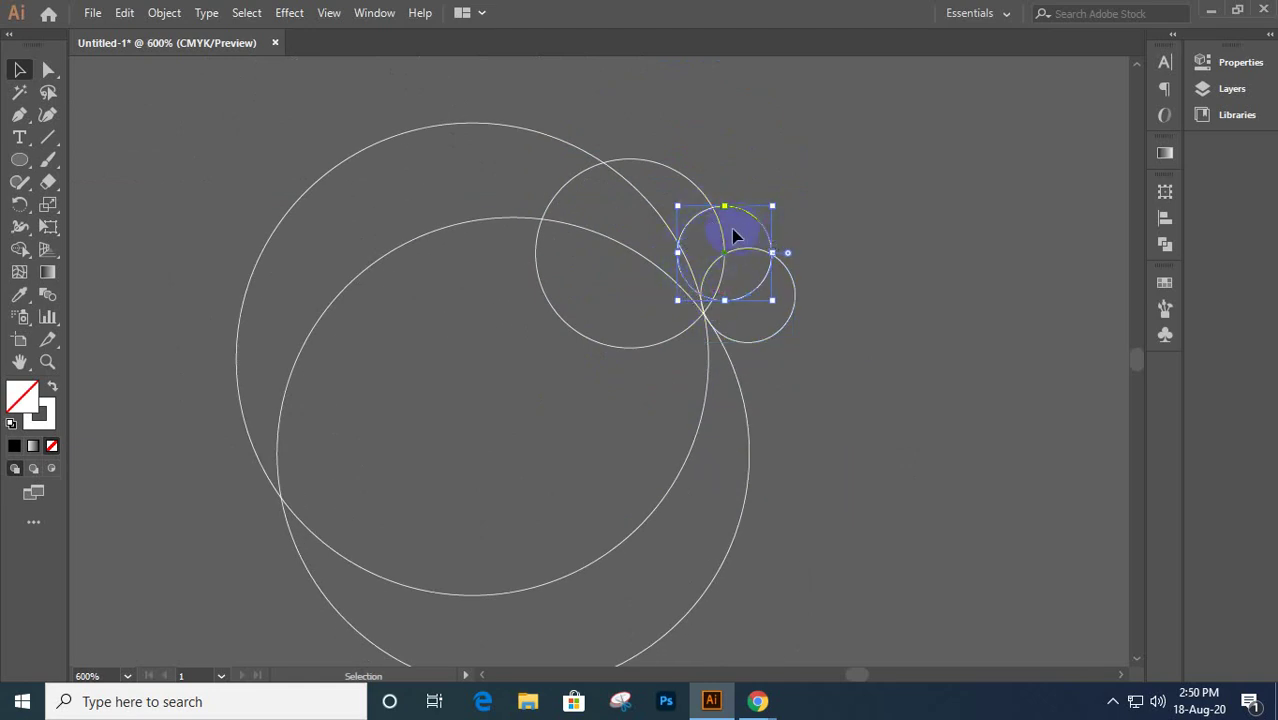
drag(567, 298, 624, 249)
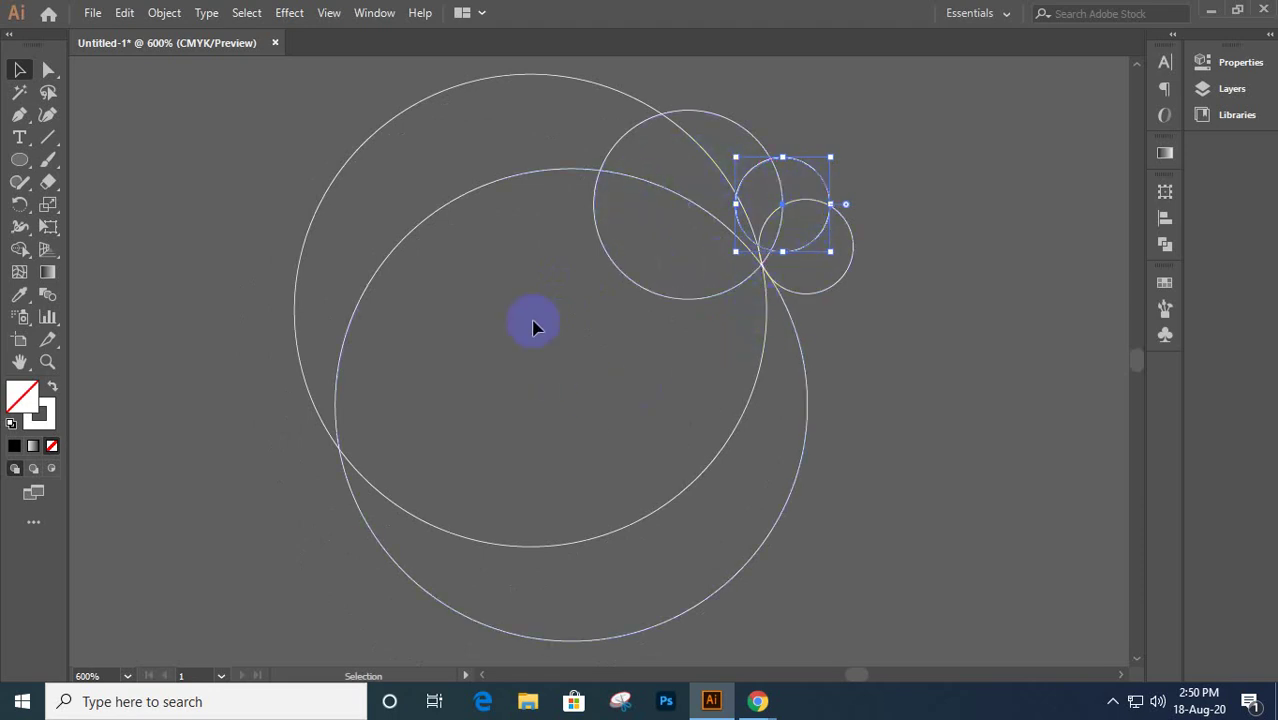
click(620, 271)
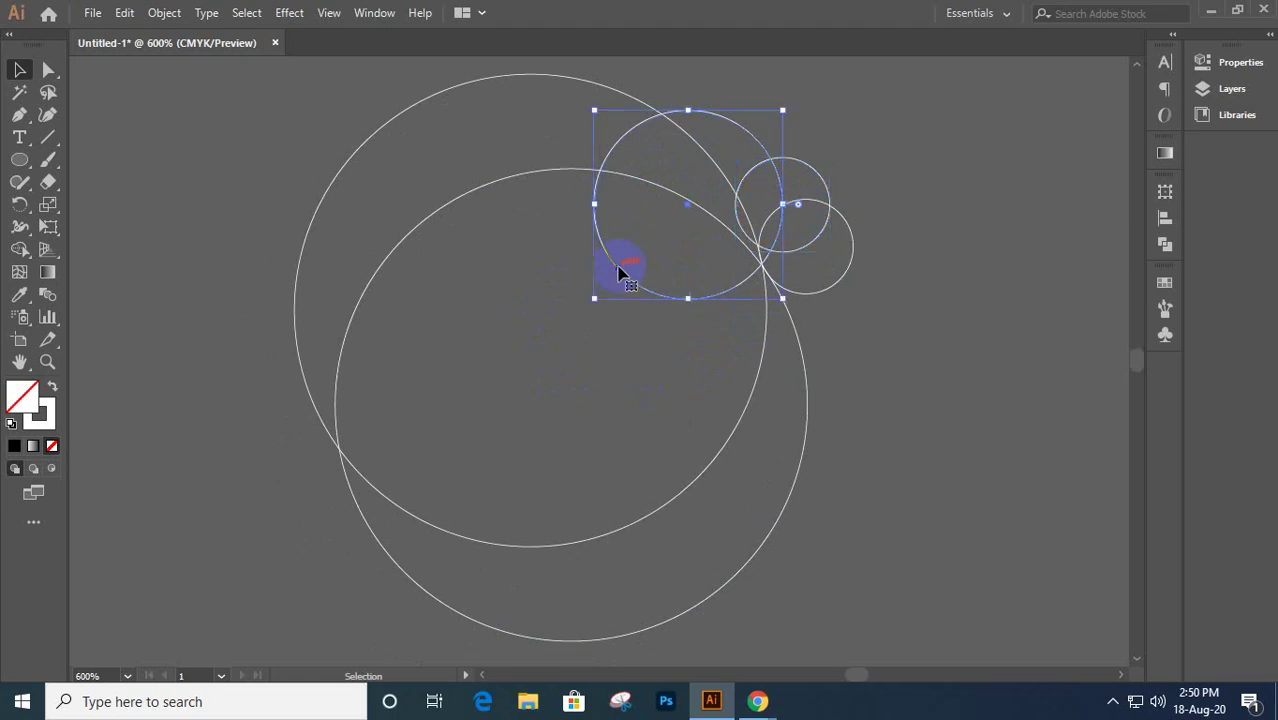
drag(901, 259, 813, 158)
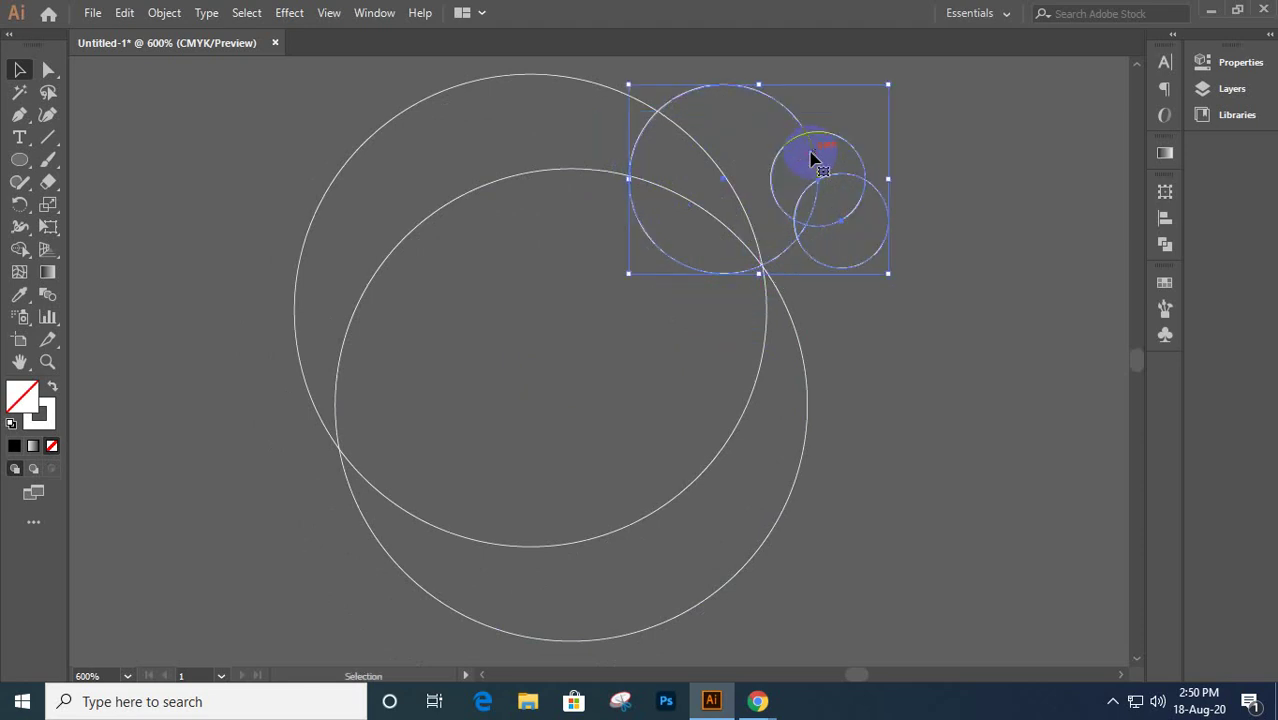
mouse_move(815, 153)
mouse_down()
mouse_move(826, 151)
mouse_move(816, 157)
mouse_up()
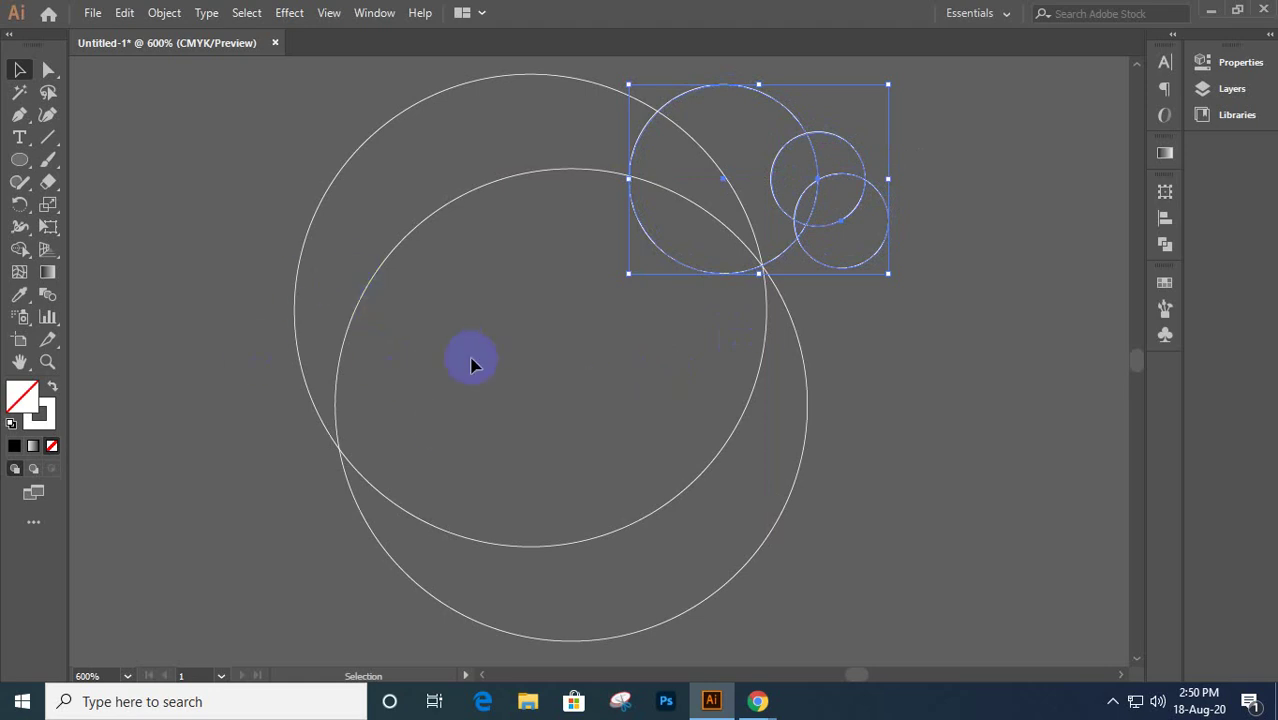
- Copy the second-smallest concentric circle to the left crossing of the two large circles, and duplicate that copy down and to the left
scroll(470, 365, down, 4)
scroll(420, 395, up, 1)
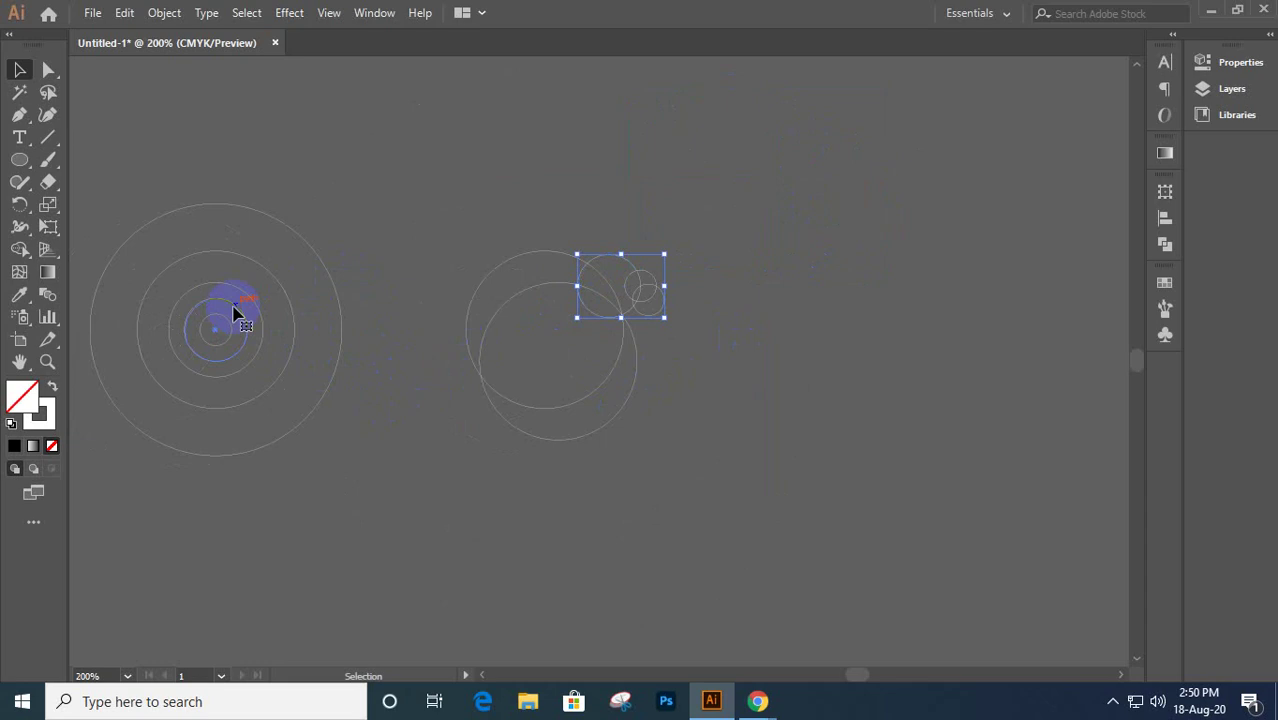
click(236, 314)
drag(236, 314, 480, 329)
scroll(480, 328, up, 4)
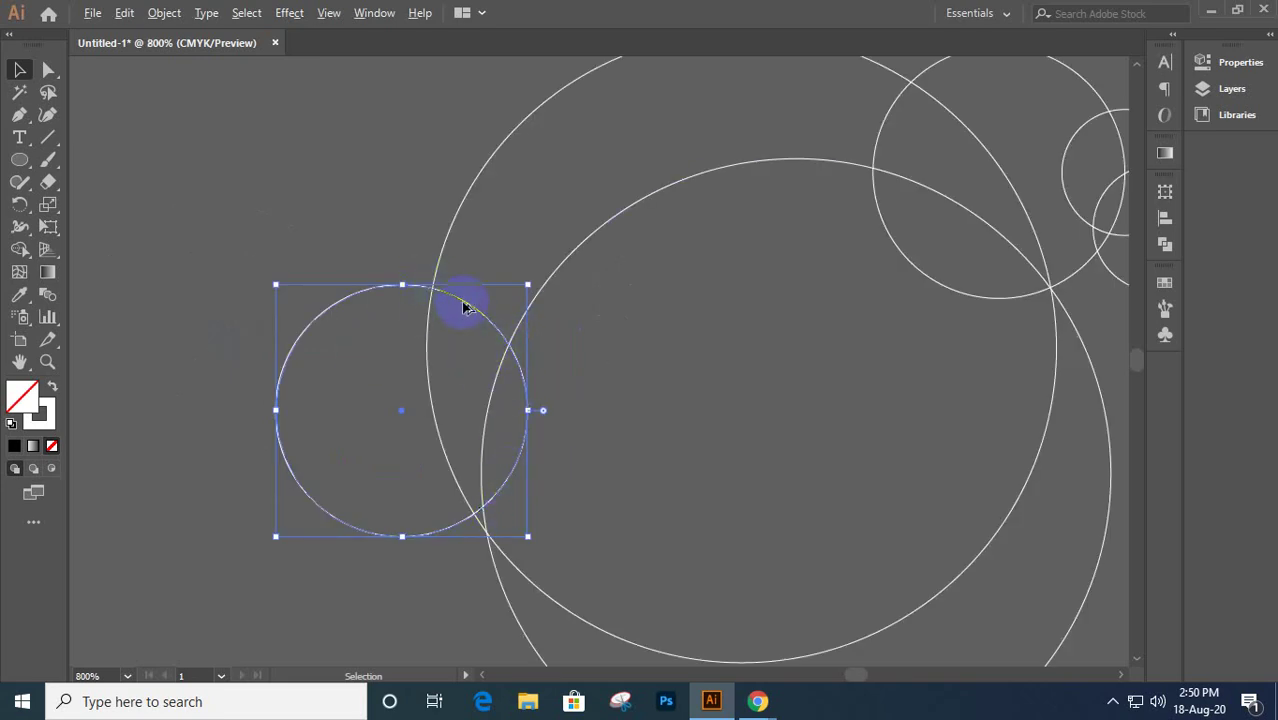
drag(463, 307, 379, 347)
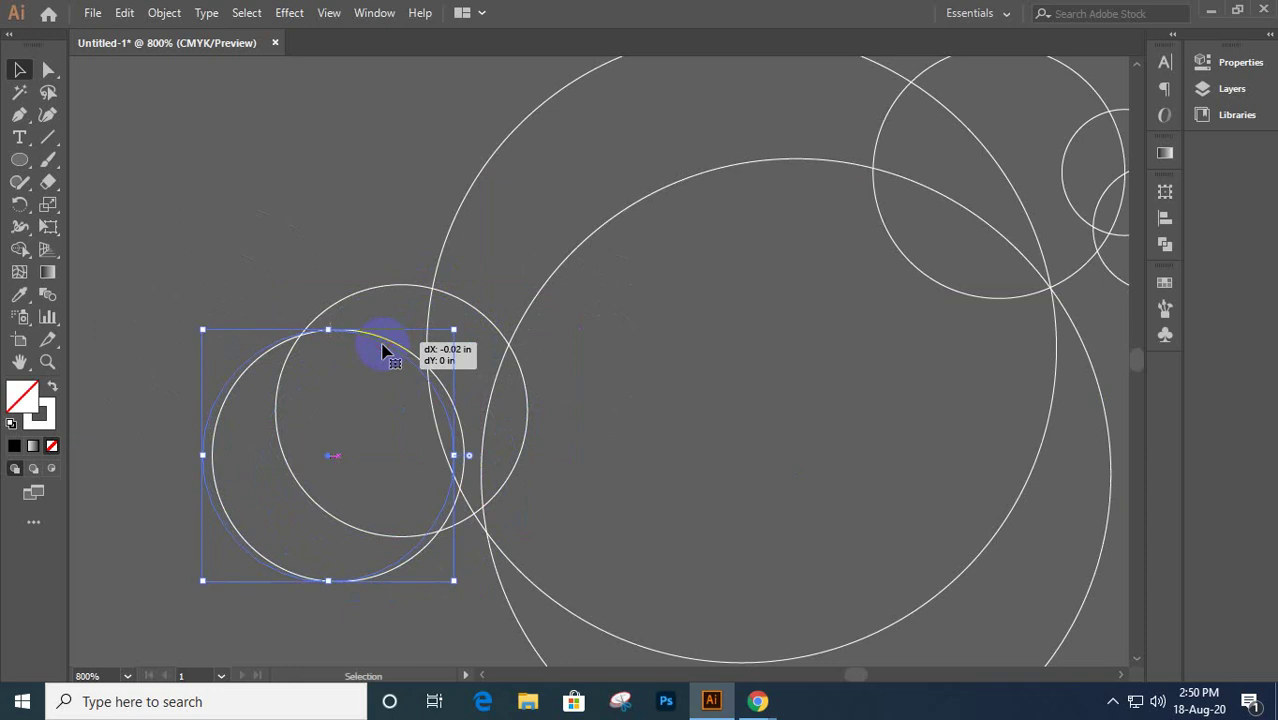
- Duplicate the lower-left circle about 0.4 in to the right so the copy touches the original's right edge
drag(592, 442, 519, 348)
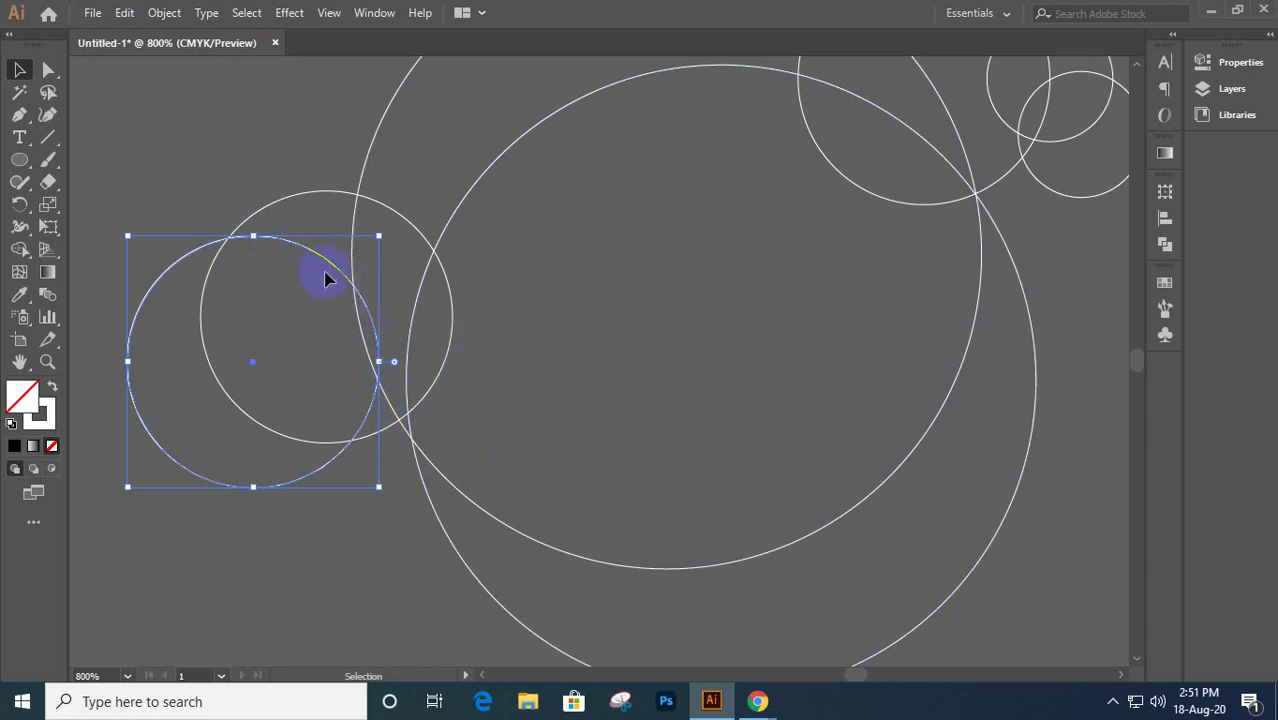
drag(315, 258, 571, 242)
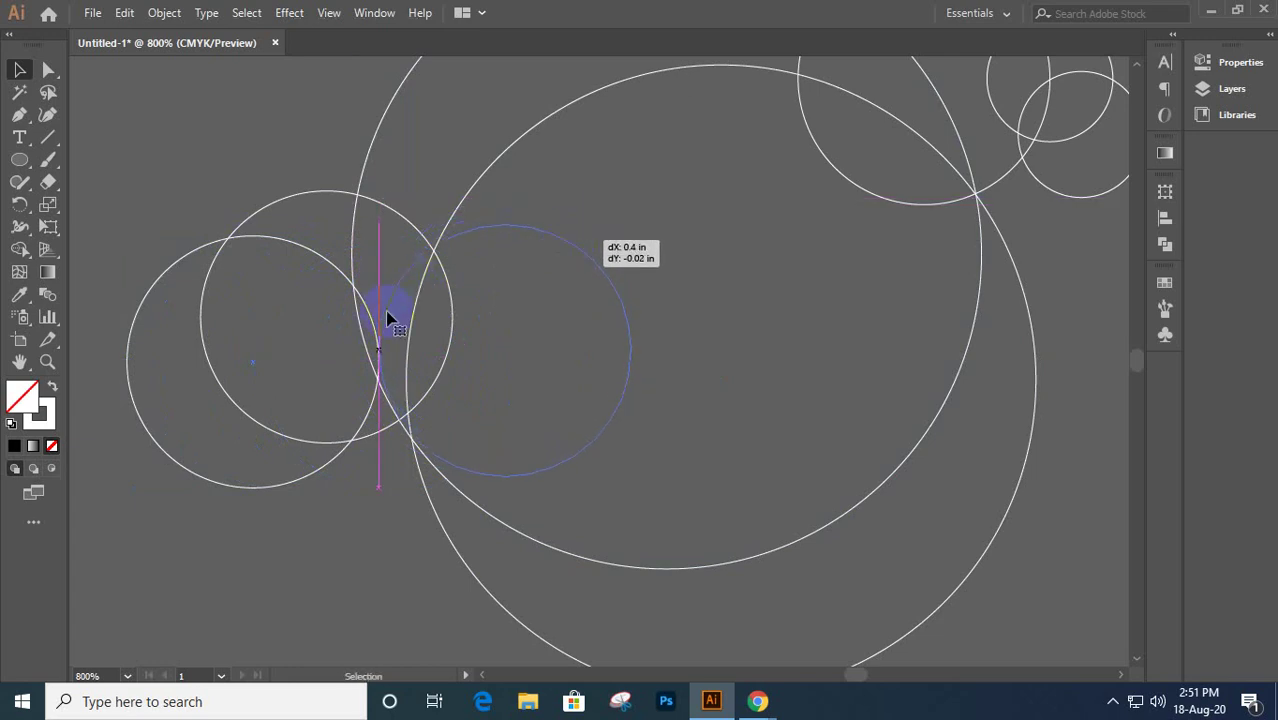
scroll(422, 362, up, 3)
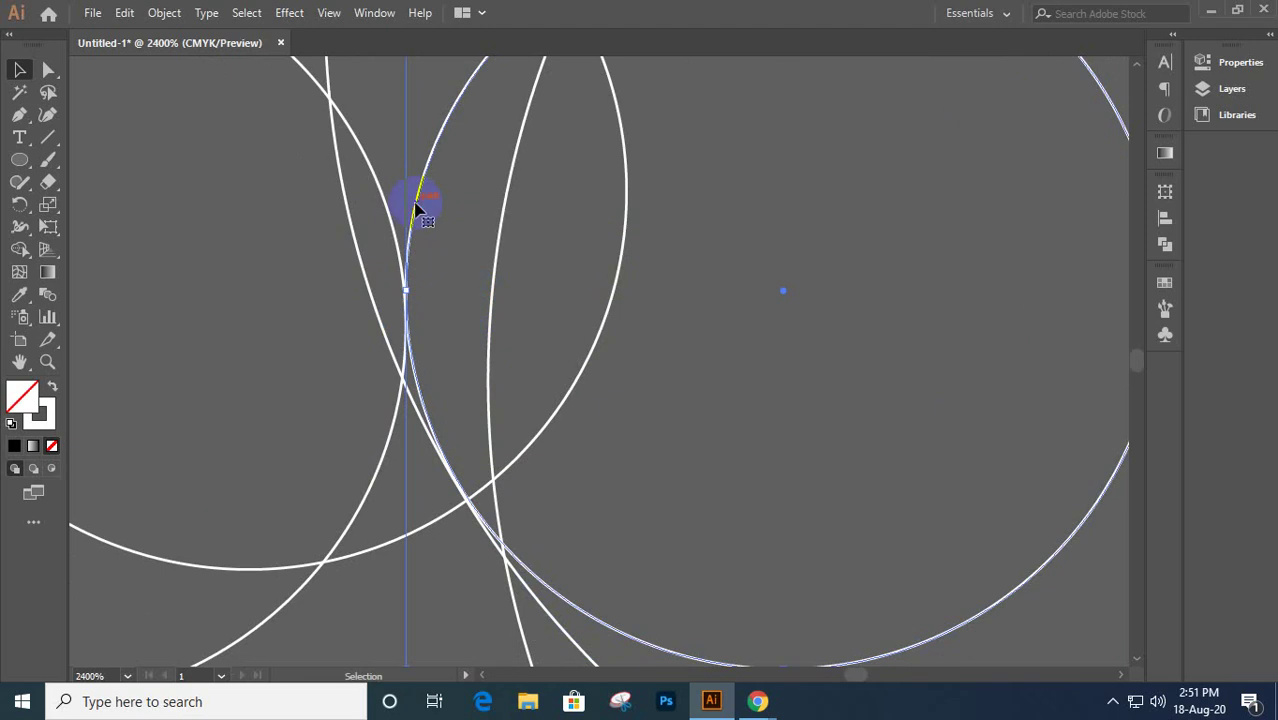
- Nudge the new circle in small moves to align its left edge with the neighbouring circle and the large circles' left crossing
drag(416, 205, 416, 213)
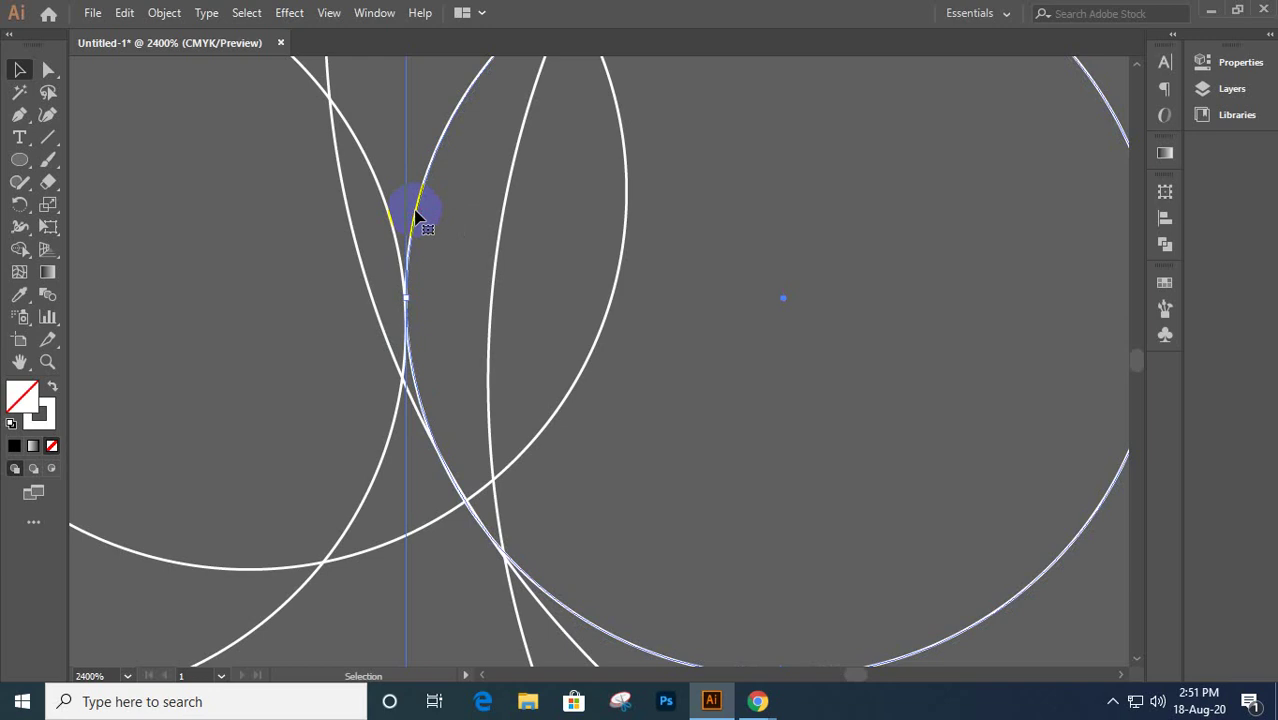
drag(416, 213, 414, 206)
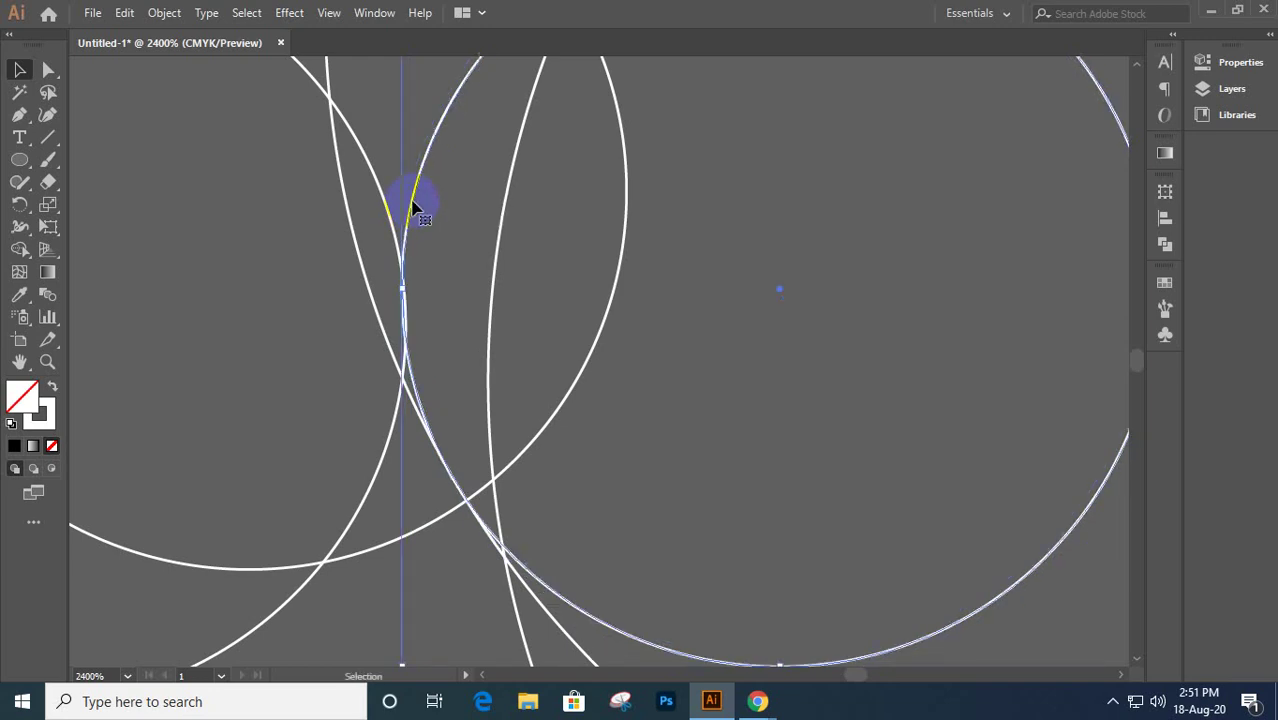
scroll(416, 207, down, 4)
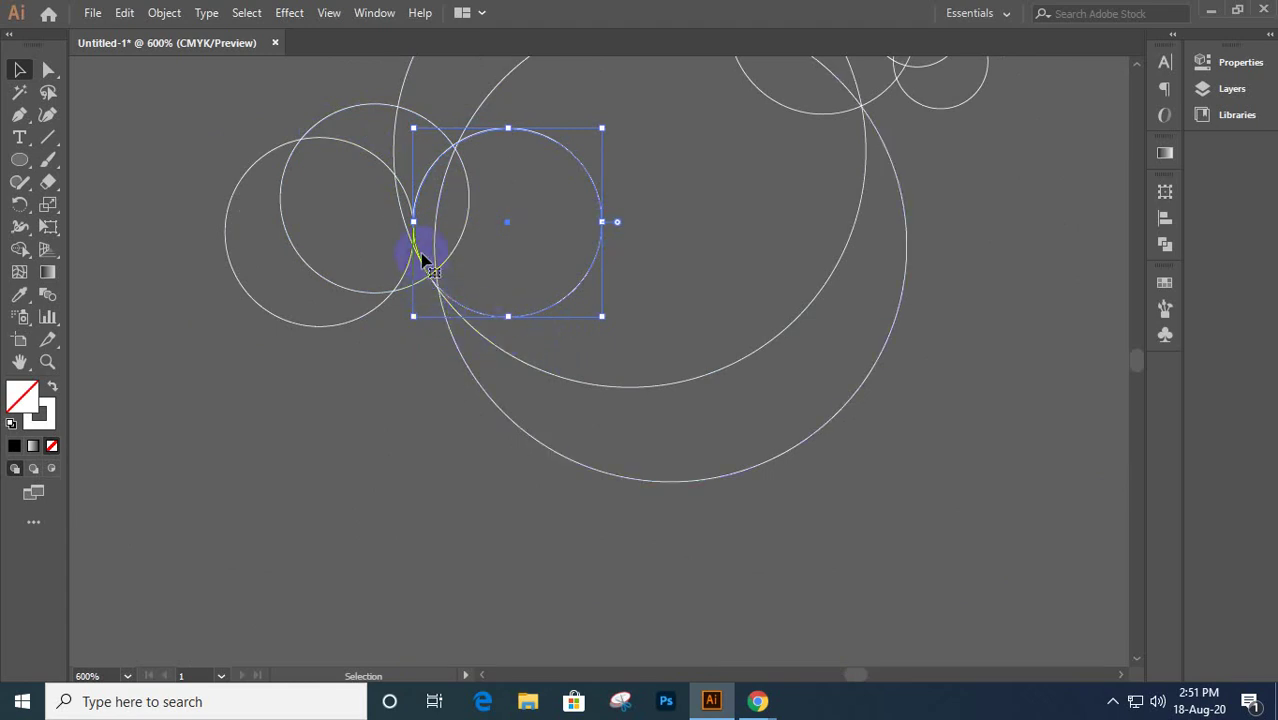
scroll(421, 237, up, 4)
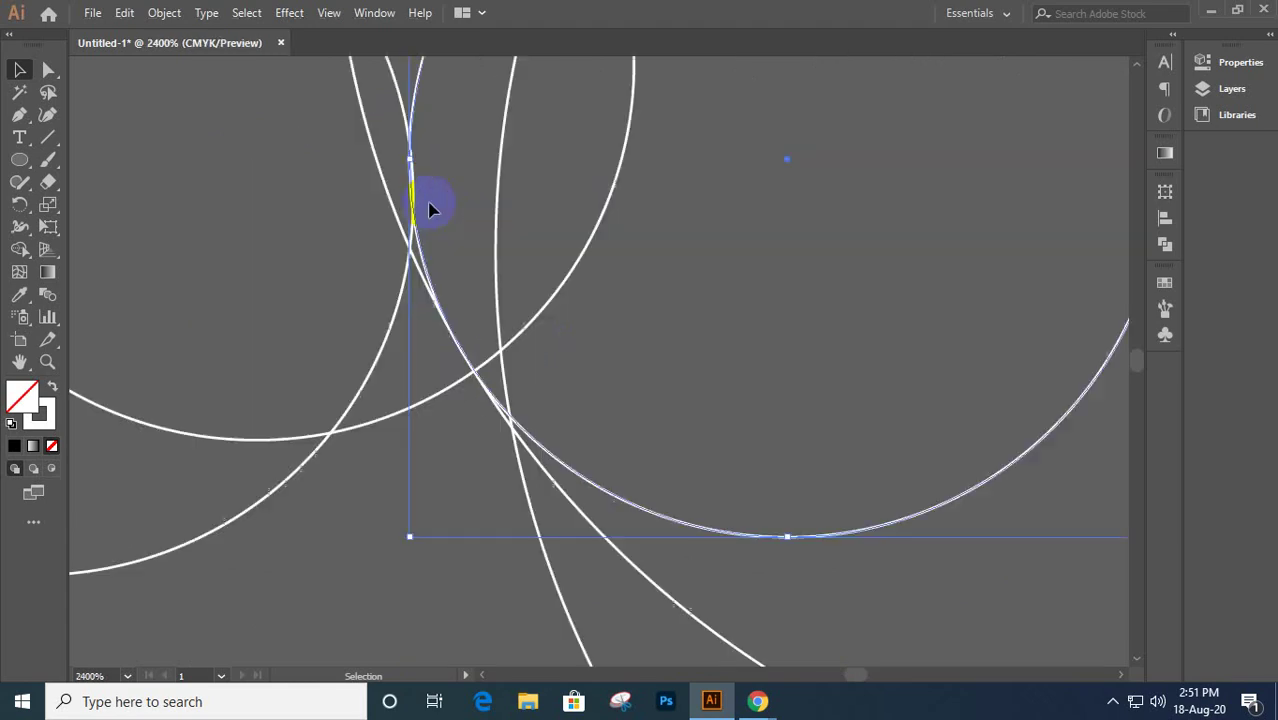
drag(479, 214, 505, 342)
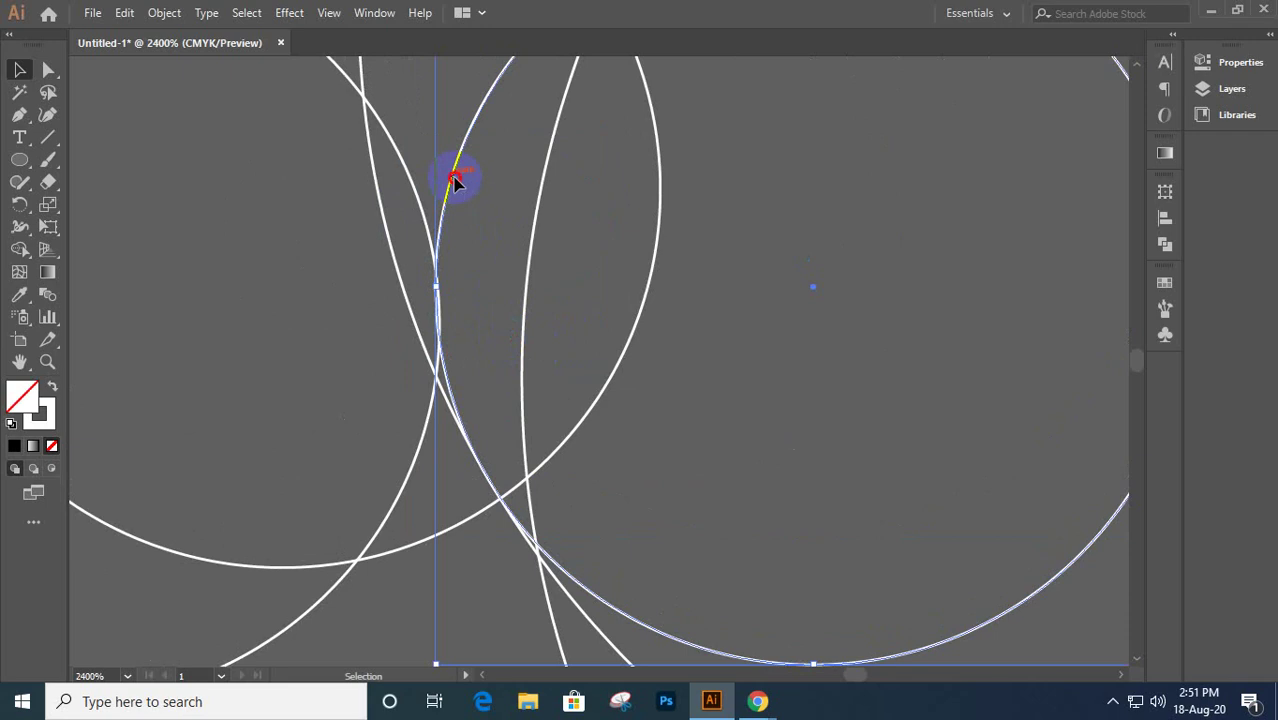
drag(456, 179, 454, 184)
scroll(456, 182, down, 4)
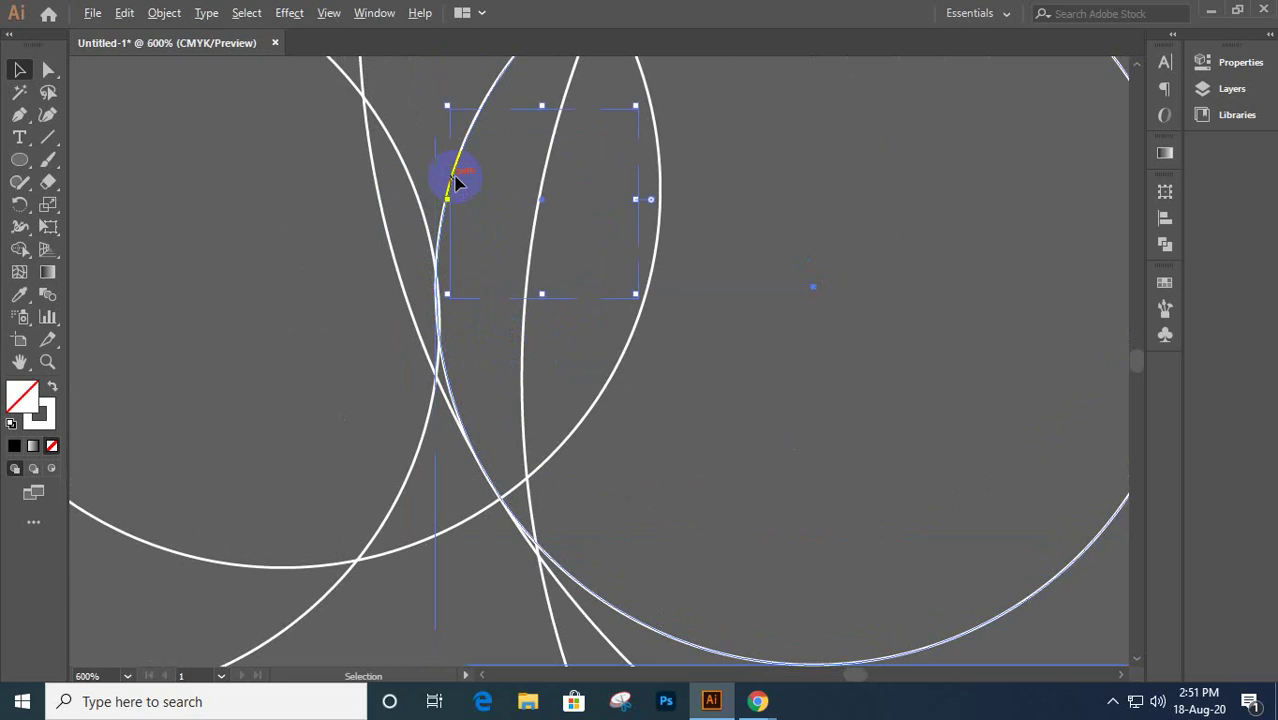
- Copy the aligned circle to the bottom of the two large circles, leaving two slightly offset copies across the lower large circle's edge
drag(713, 180, 622, 291)
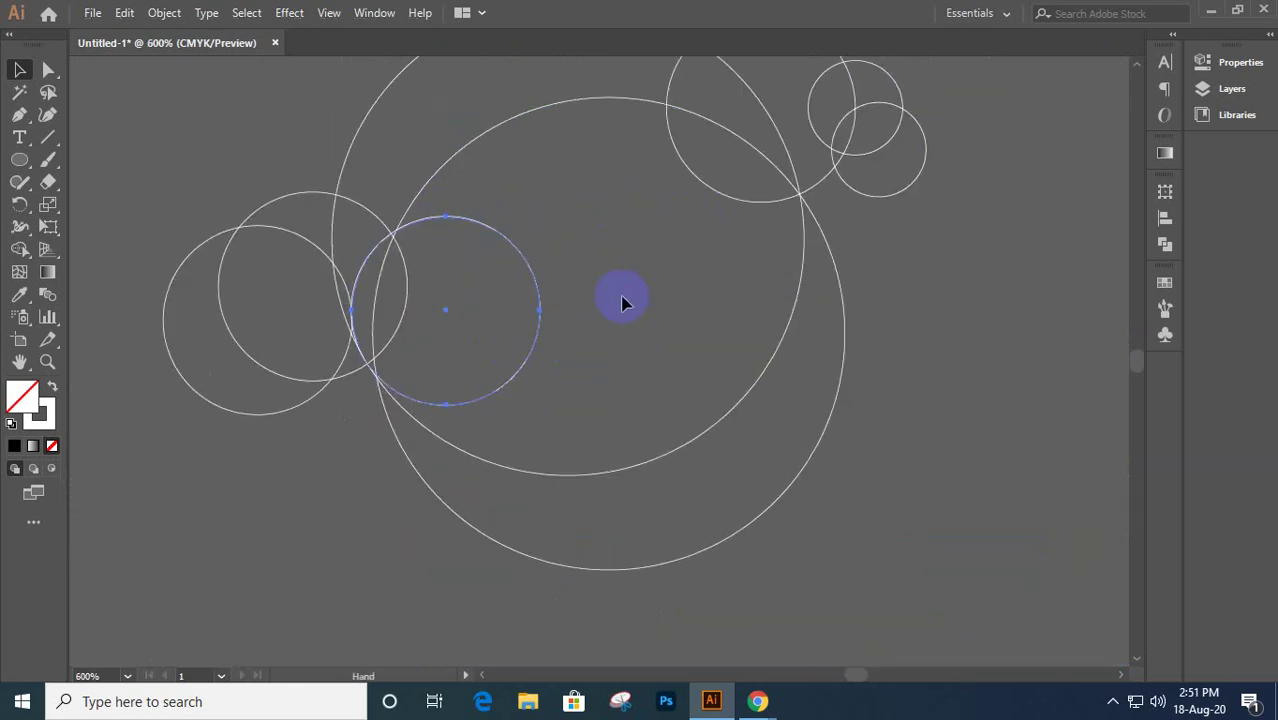
drag(619, 329, 618, 327)
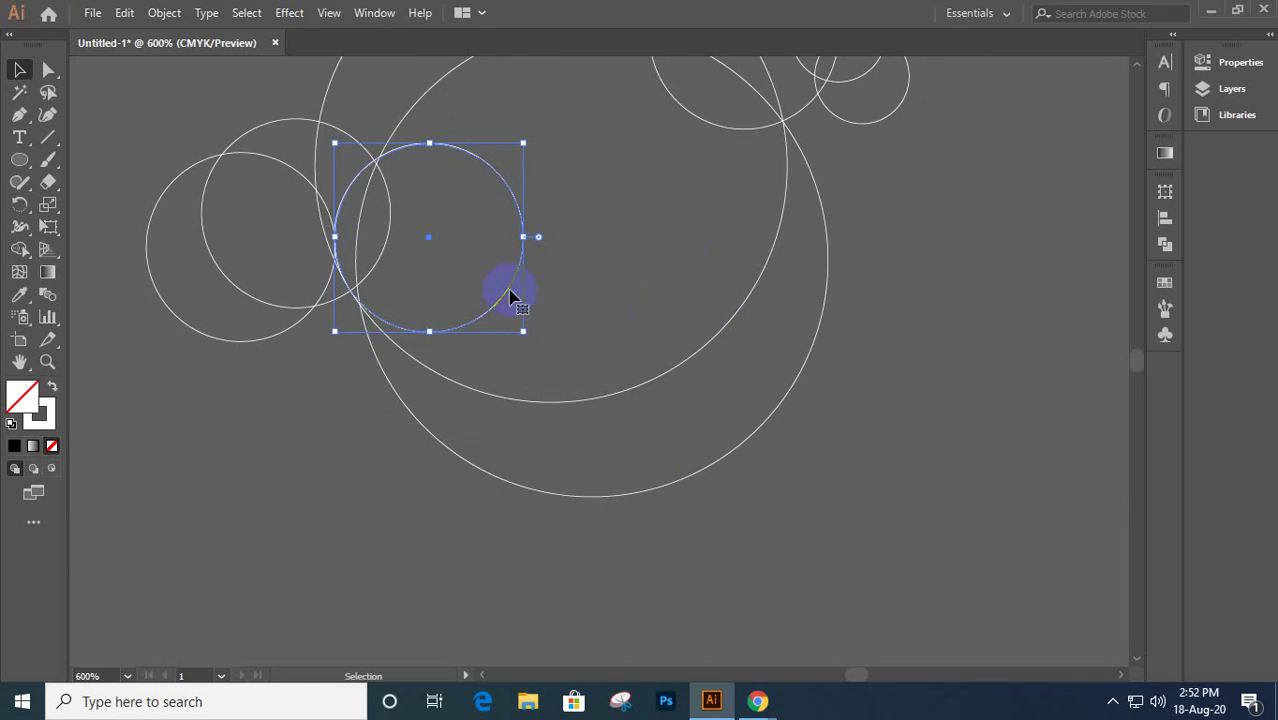
drag(505, 300, 678, 516)
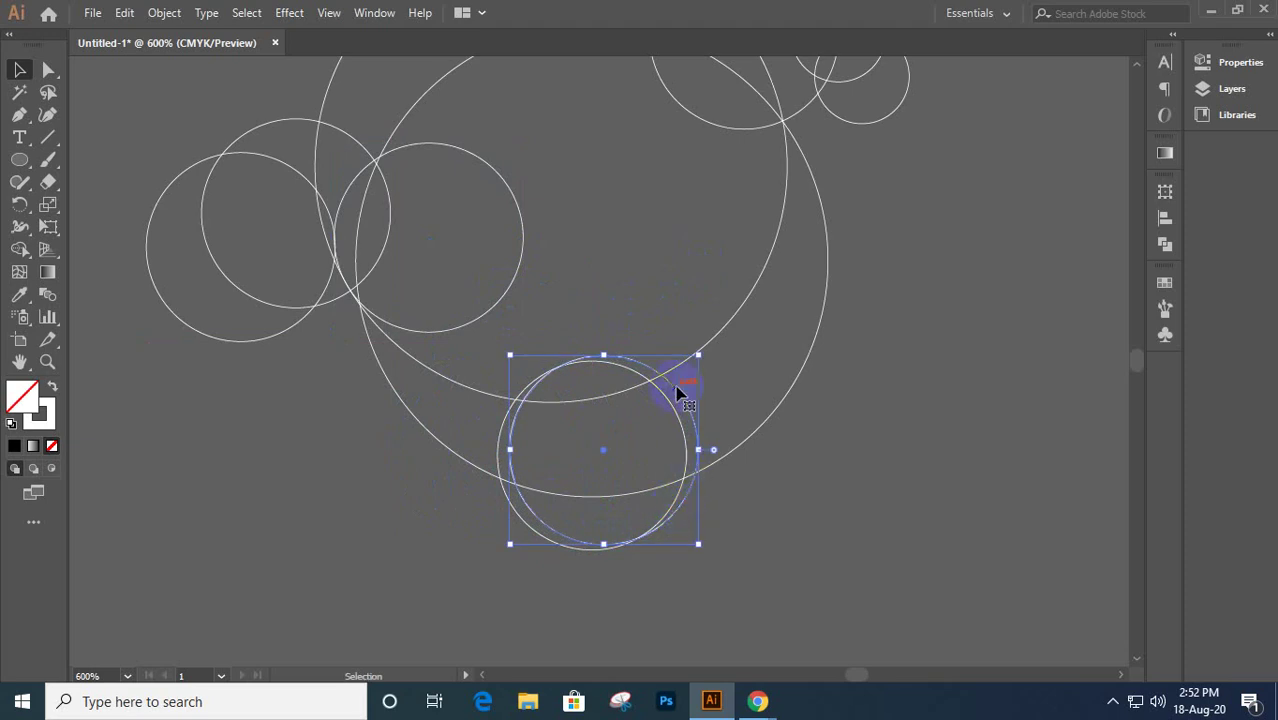
- Copy the smallest circle from the upper-right group to the lower large circle's lower-right edge, and duplicate it there with slight offsets
click(857, 125)
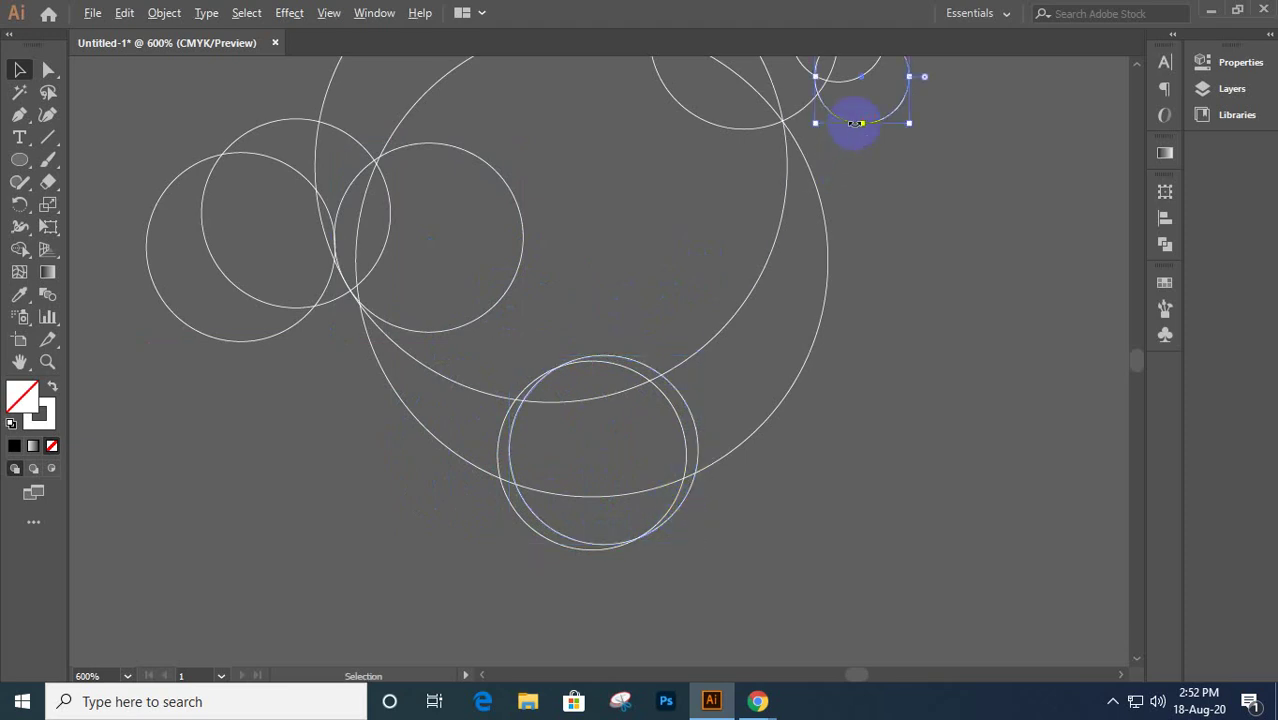
drag(840, 121, 672, 503)
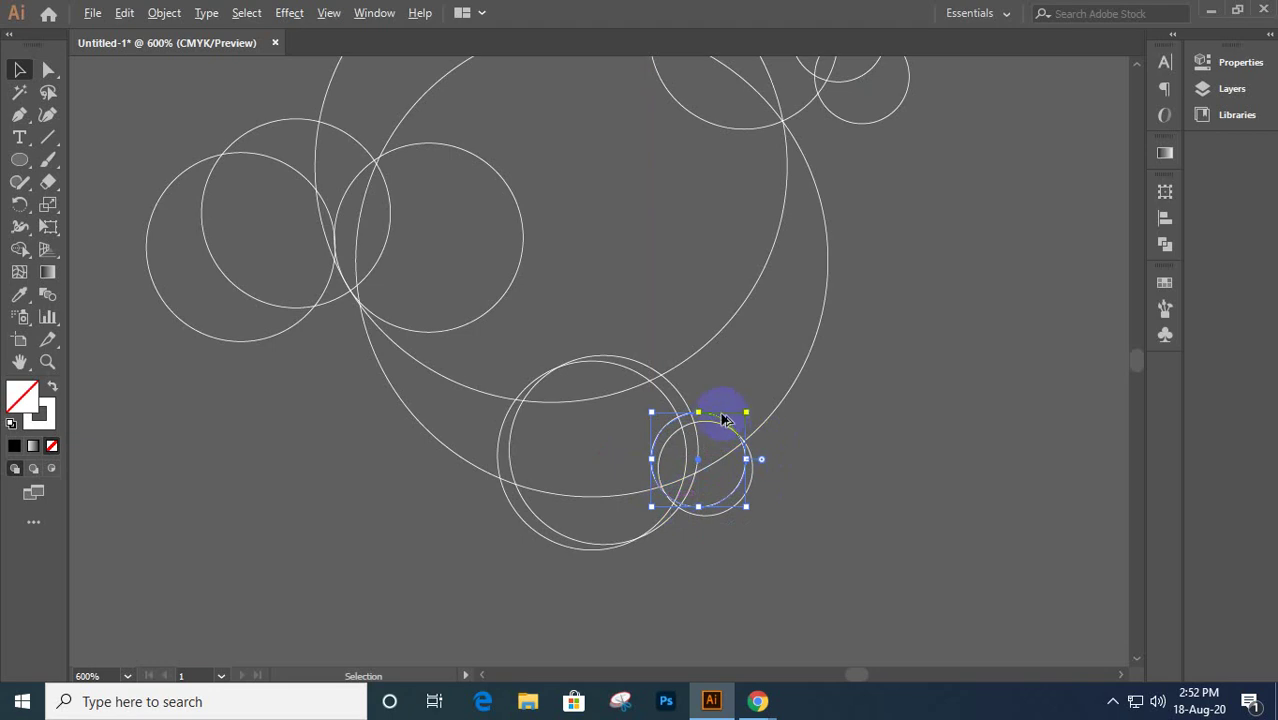
drag(723, 425, 705, 434)
- Add two more copies of the small lower-right circle, offset 0.01 in right and down, and 0.06 in right and 0.04 in up
scroll(705, 434, up, 4)
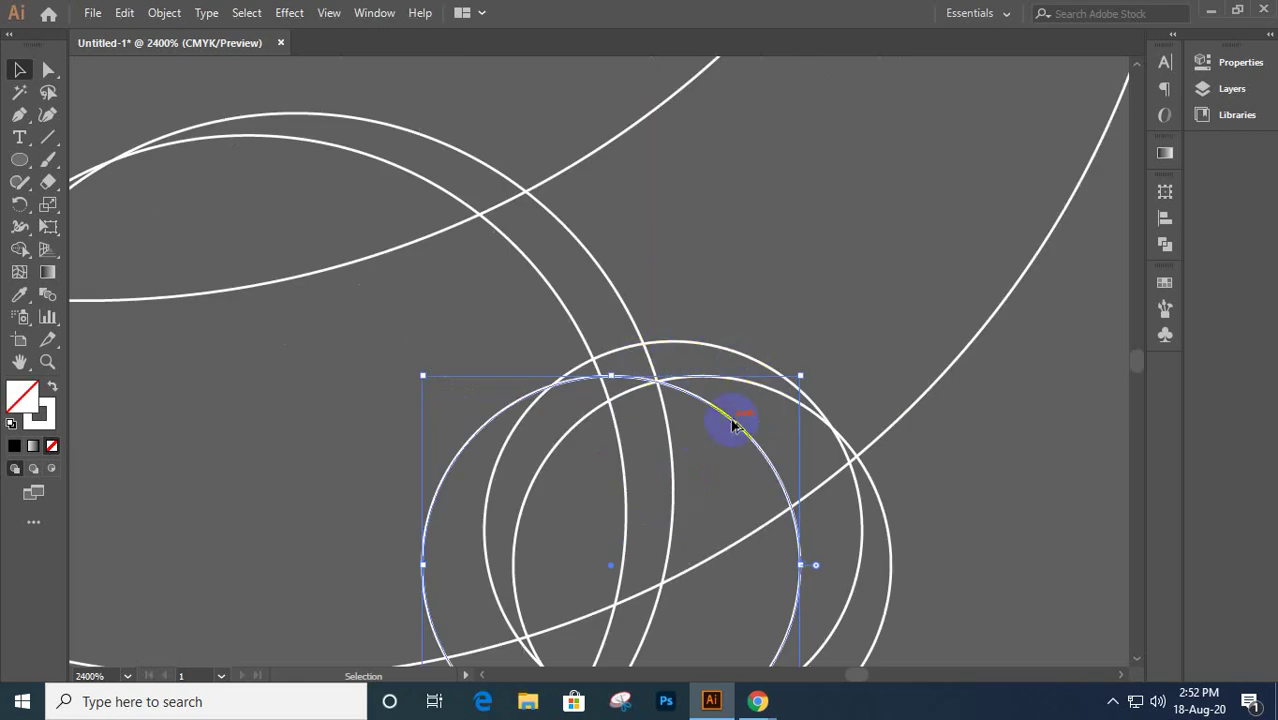
drag(733, 425, 748, 451)
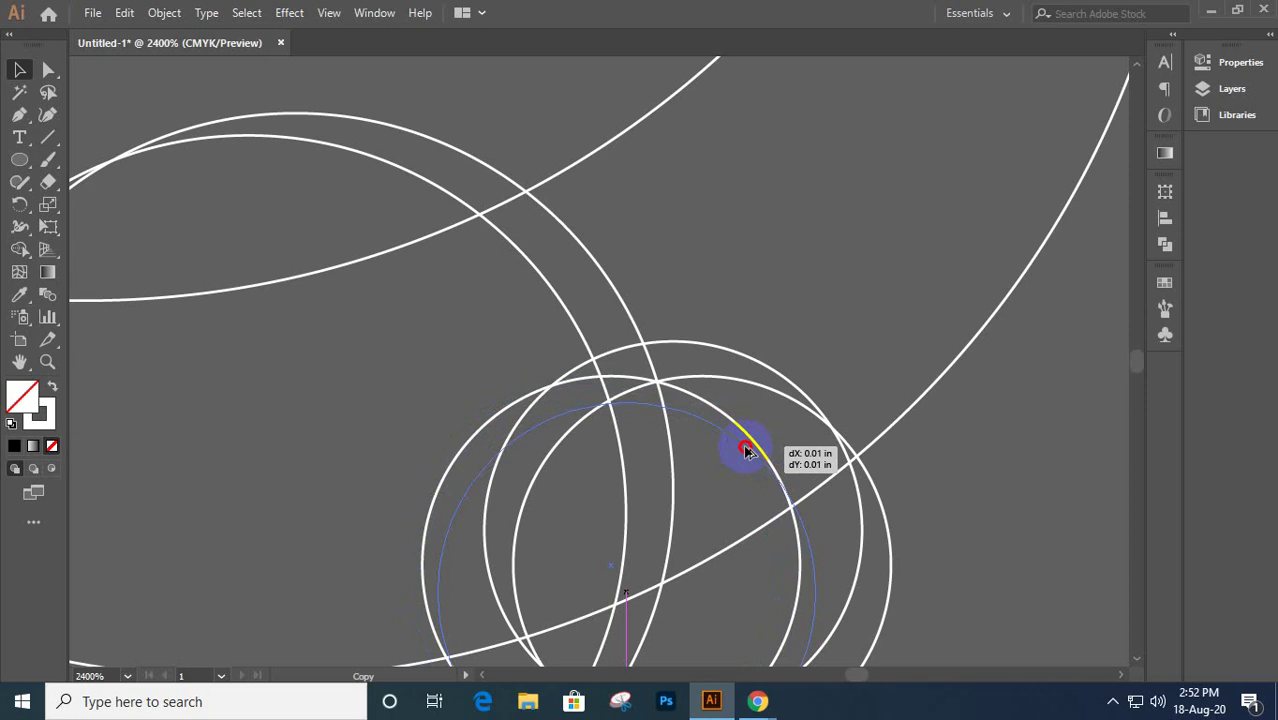
drag(745, 450, 867, 378)
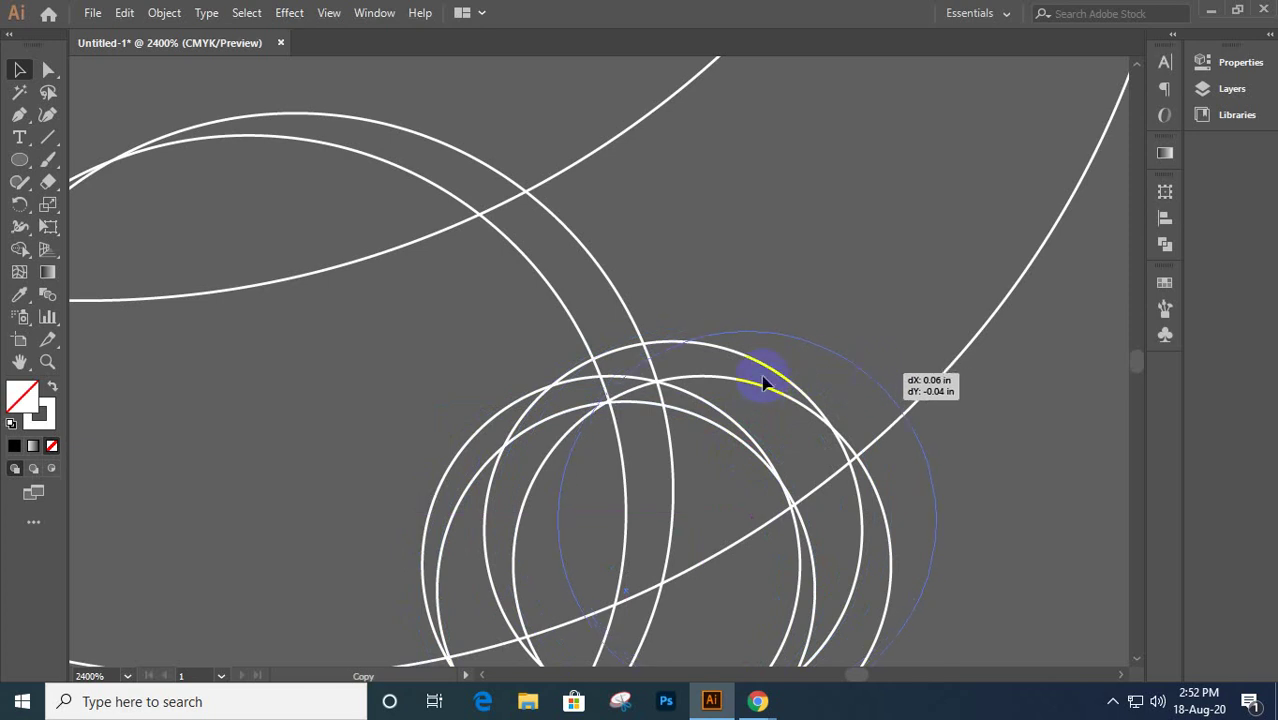
- Shift one small foot circle slightly right and down, and copy the outermost small circle slightly left and up
click(758, 367)
drag(755, 362, 763, 380)
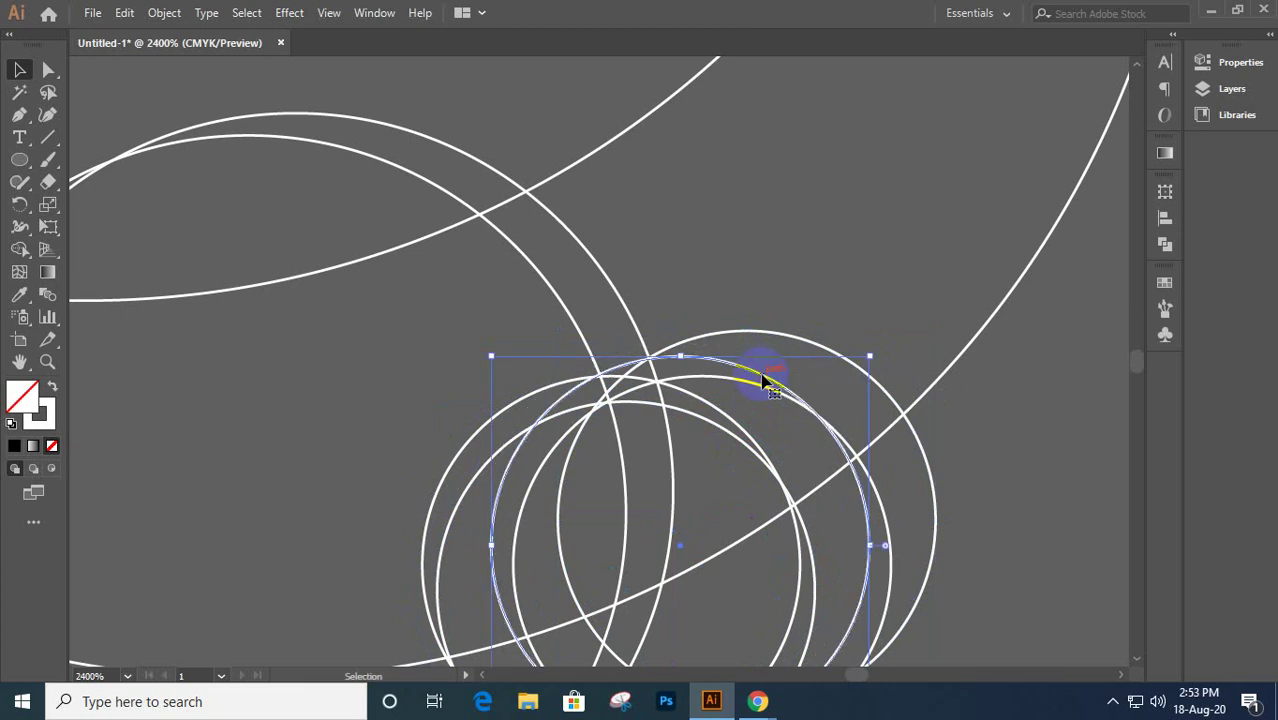
click(730, 336)
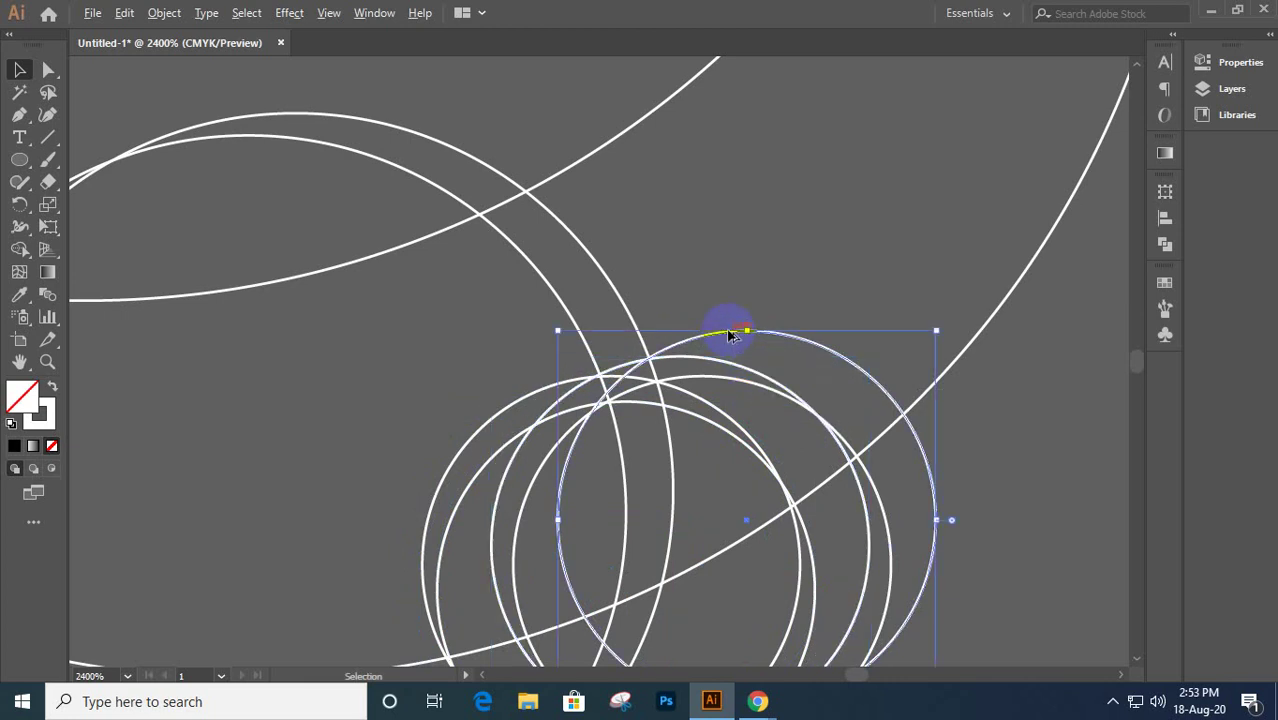
drag(730, 336, 699, 322)
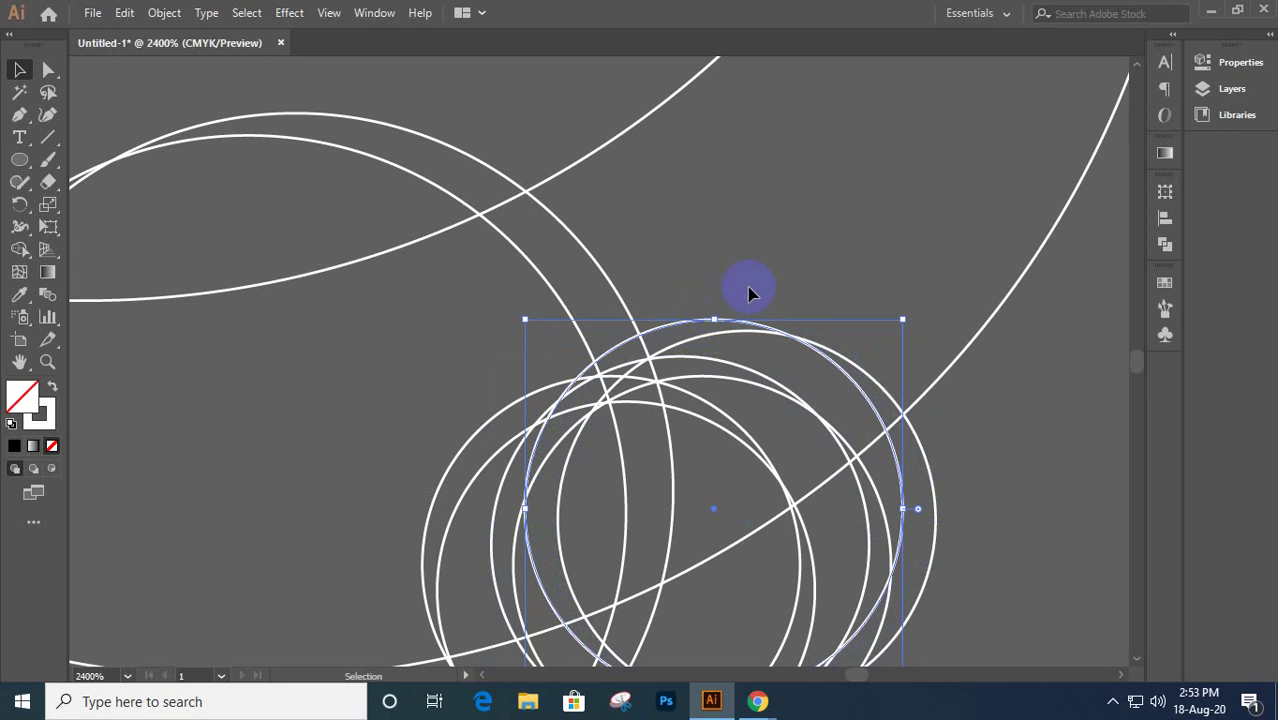
- Copy the two leg circles together with the six small foot circles down and to the left for the second leg
drag(783, 243, 568, 447)
scroll(565, 420, down, 2)
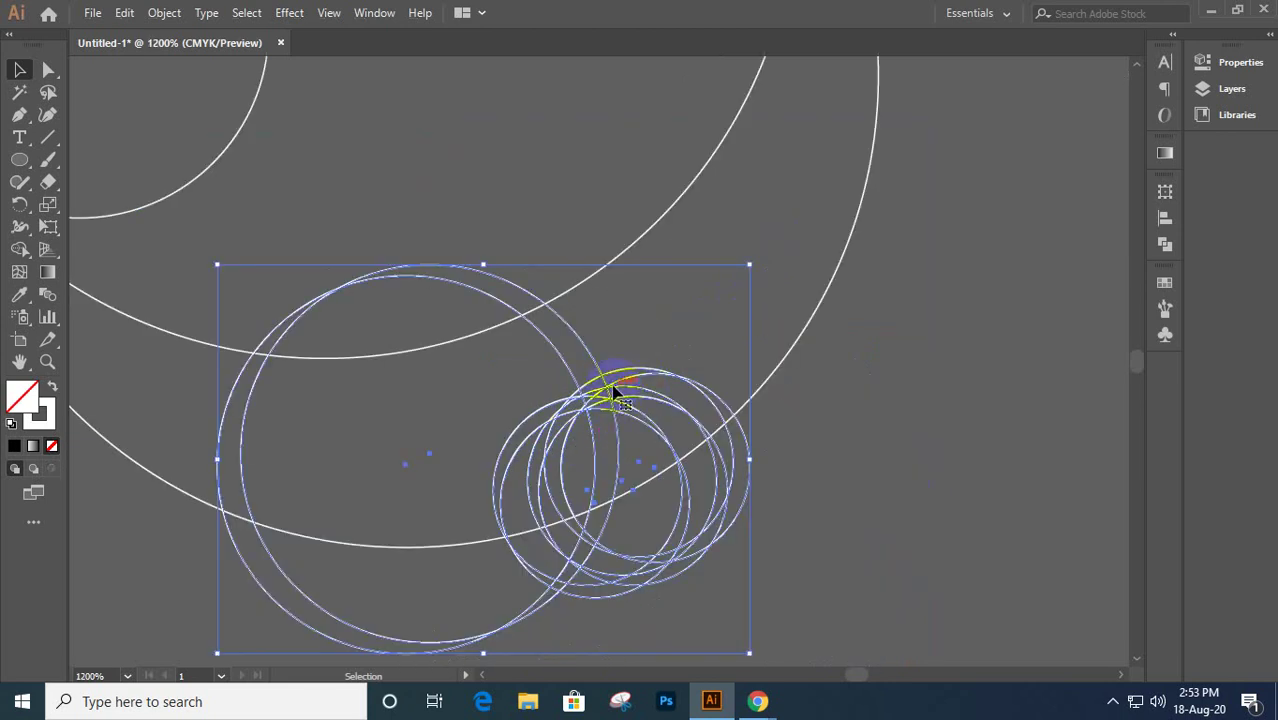
drag(598, 392, 411, 438)
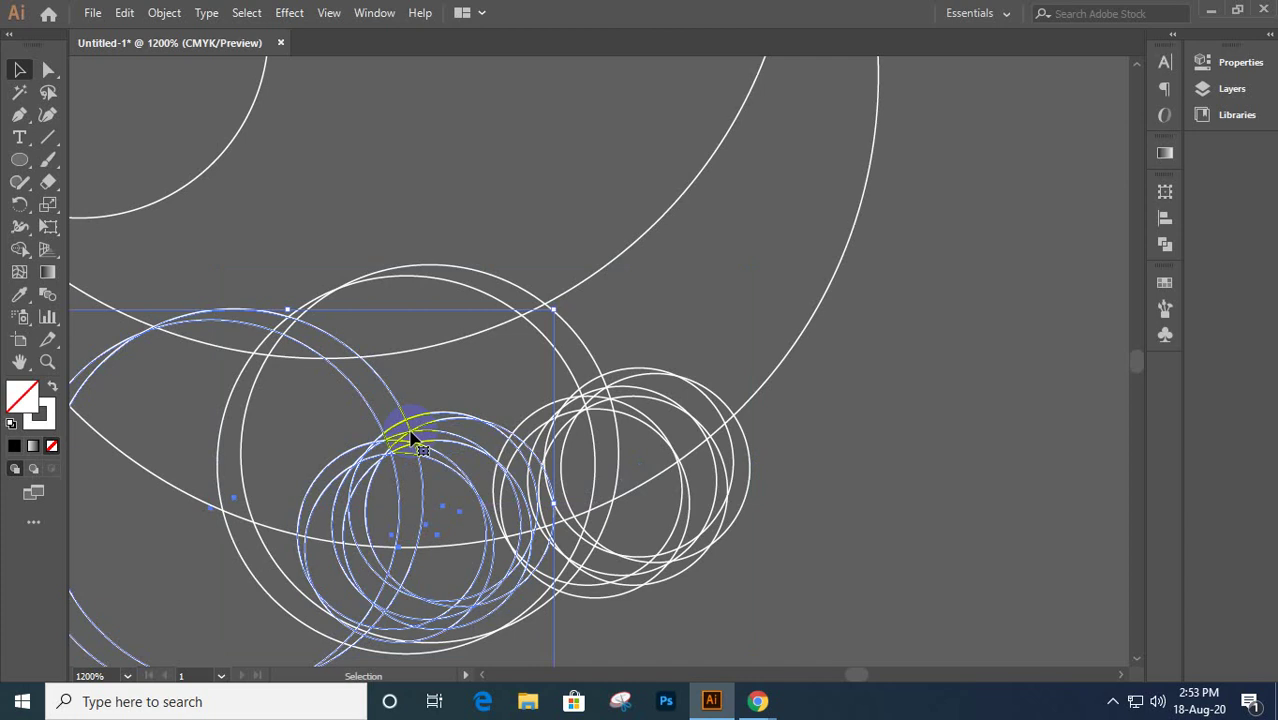
- Select all the overlapping construction circles and merge the tail and body regions into one shape with the Shape Builder
scroll(410, 437, down, 4)
scroll(515, 310, left, 3)
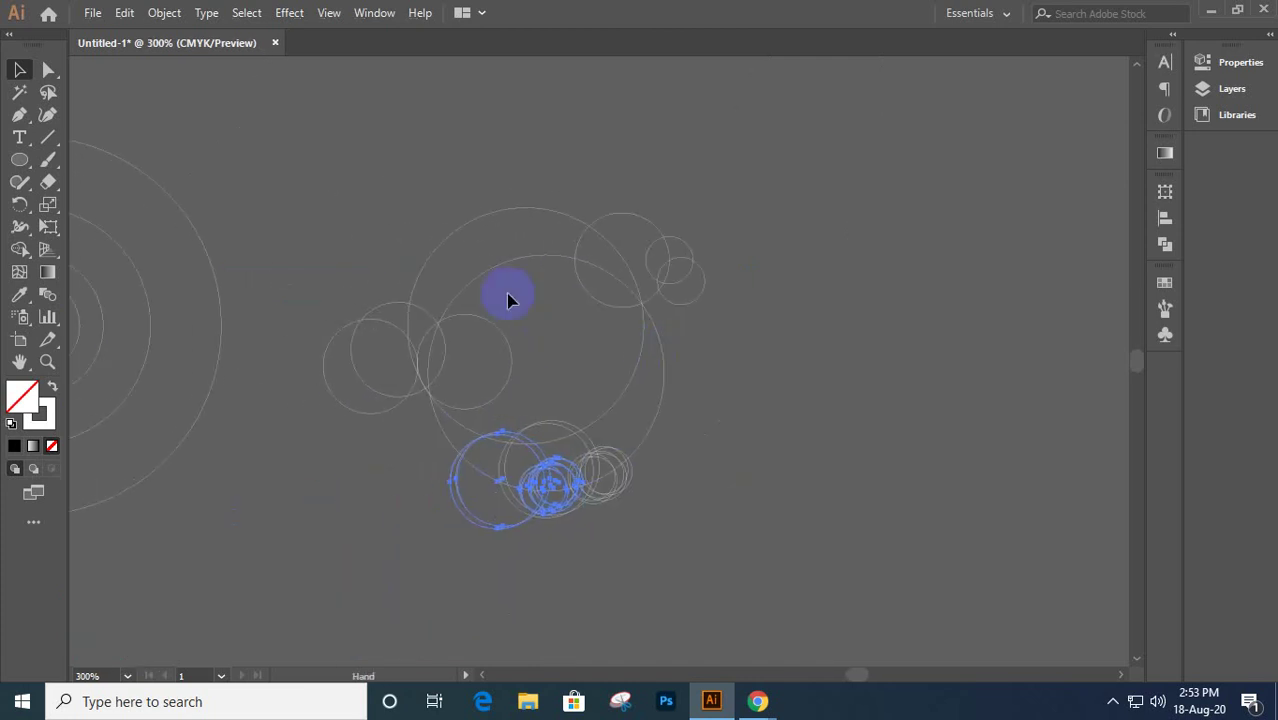
drag(294, 139, 805, 590)
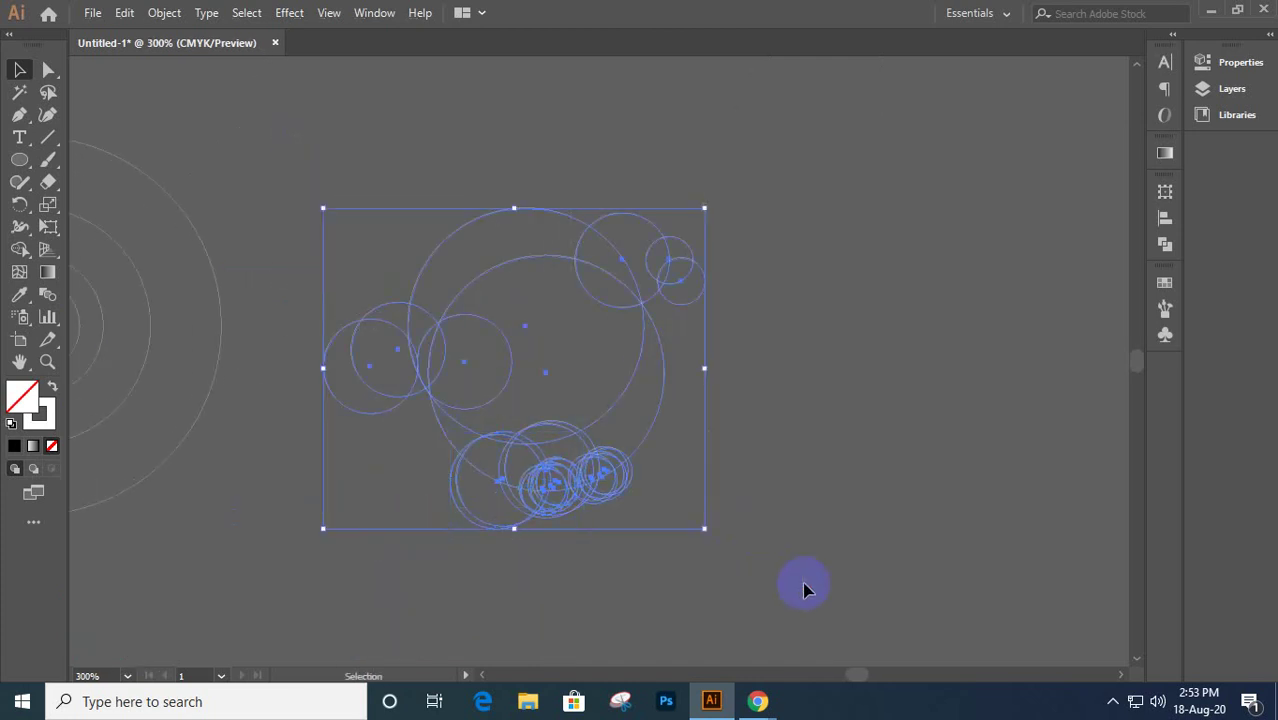
click(20, 249)
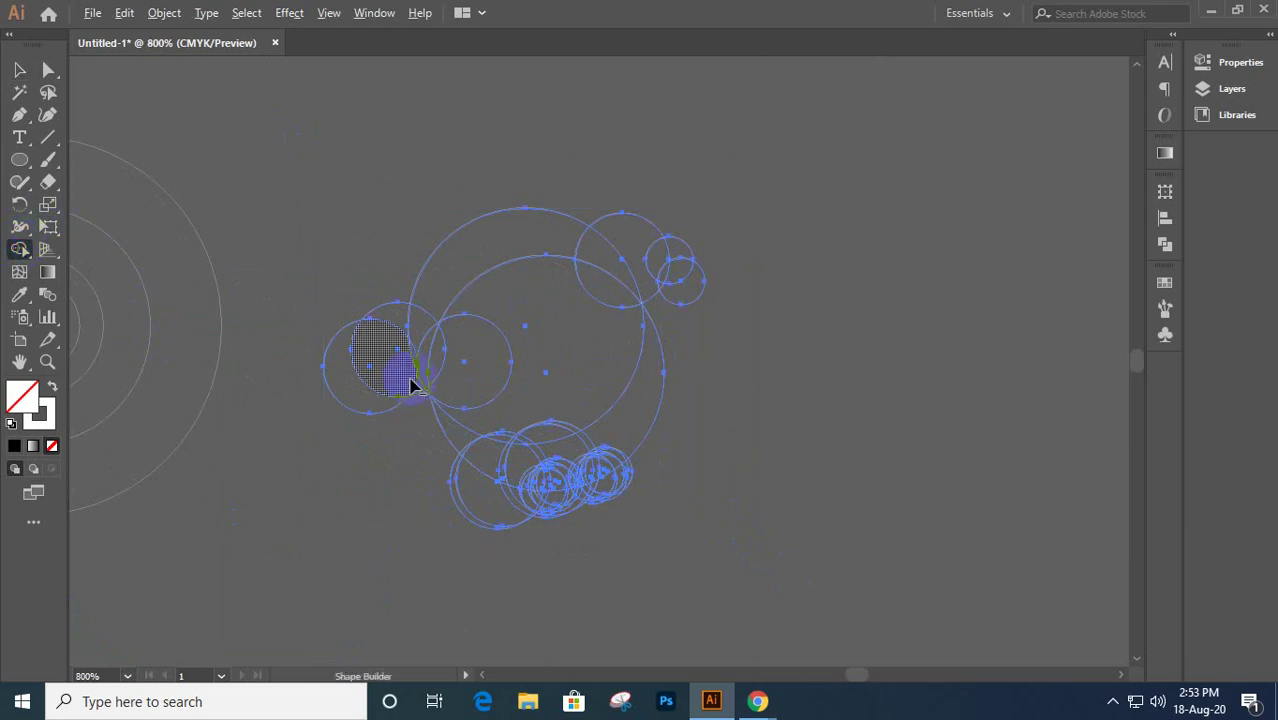
scroll(408, 379, up, 3)
mouse_move(350, 210)
mouse_down()
mouse_move(432, 245)
mouse_move(502, 366)
mouse_move(452, 402)
mouse_move(552, 399)
mouse_up()
mouse_move(596, 294)
mouse_down()
mouse_move(548, 391)
mouse_move(474, 354)
mouse_move(696, 234)
mouse_move(568, 434)
mouse_move(510, 465)
mouse_move(530, 373)
mouse_move(522, 508)
mouse_move(613, 542)
mouse_move(735, 483)
mouse_move(633, 485)
mouse_move(519, 545)
mouse_up()
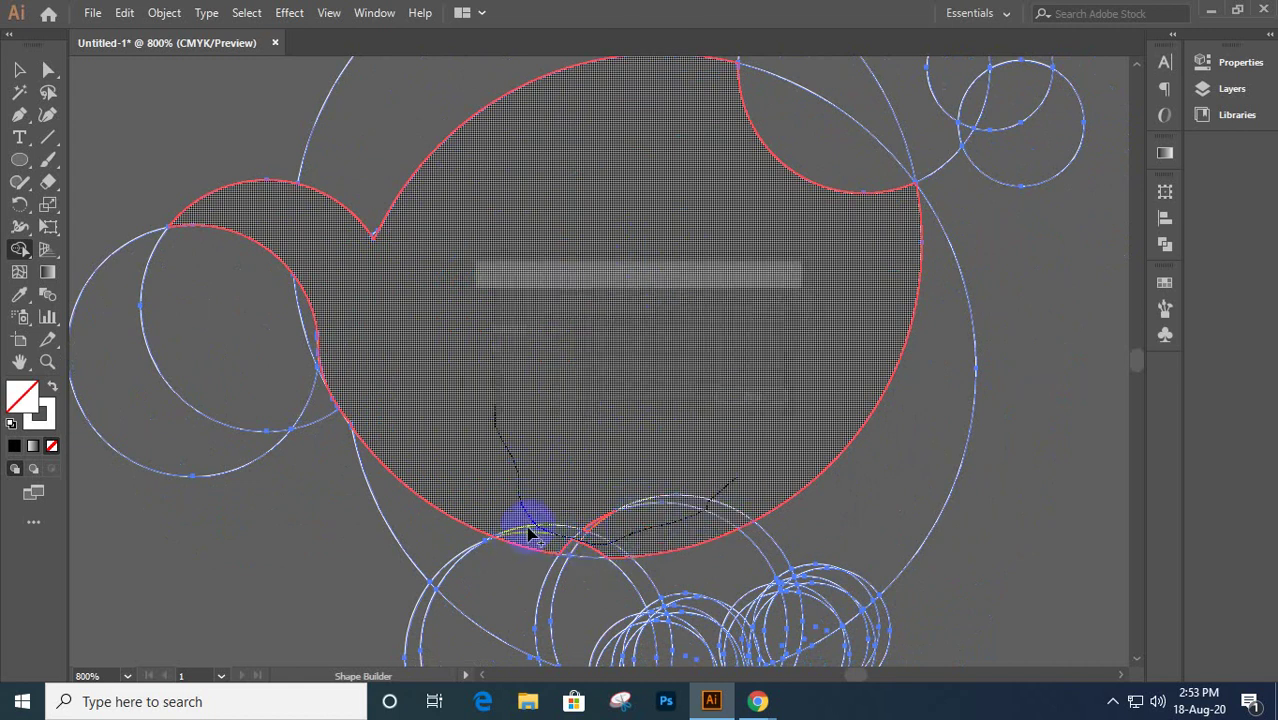
mouse_move(533, 540)
mouse_down()
mouse_move(573, 534)
mouse_move(585, 546)
mouse_move(598, 518)
mouse_up()
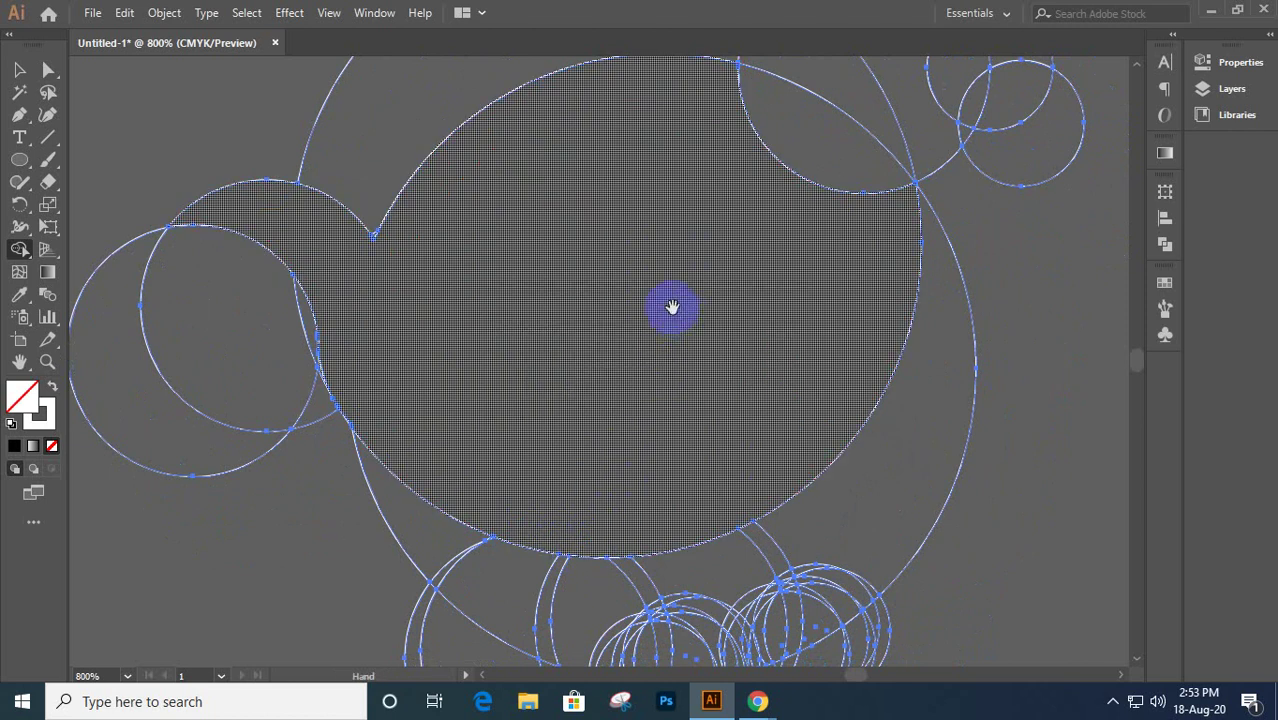
- Try to merge the head circle at the body's upper right with the body
drag(673, 305, 616, 416)
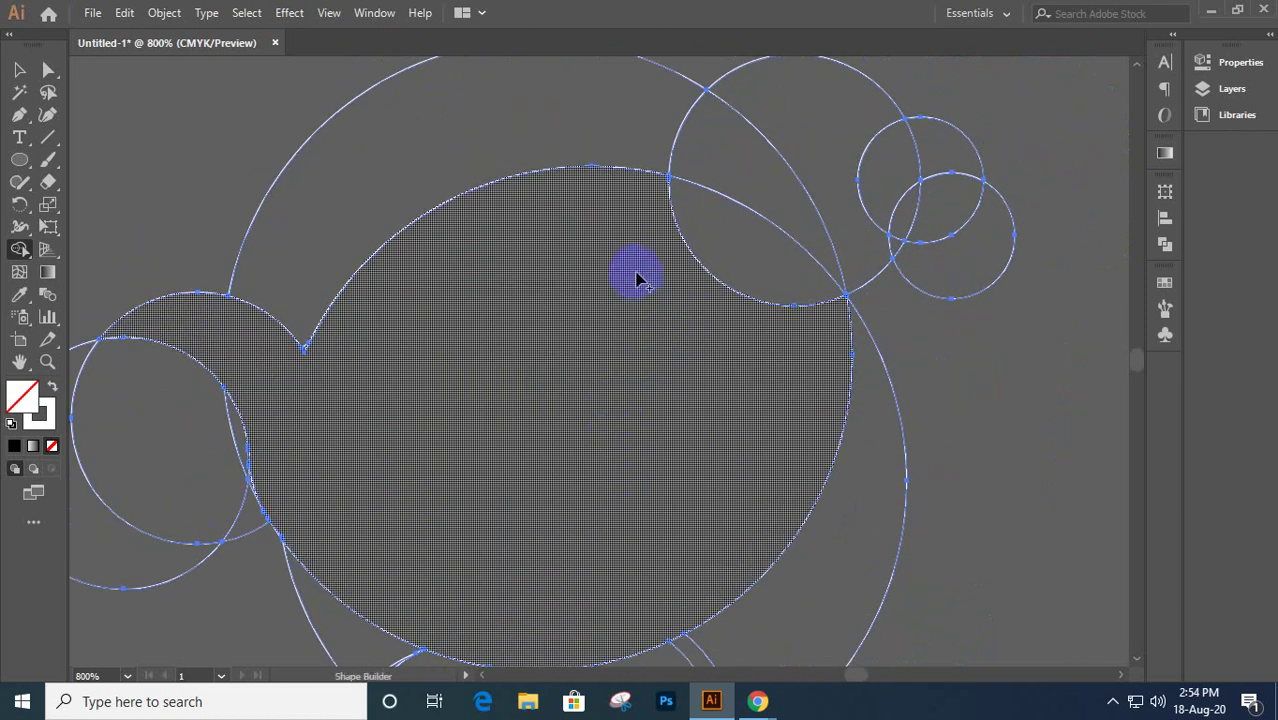
drag(706, 330, 794, 135)
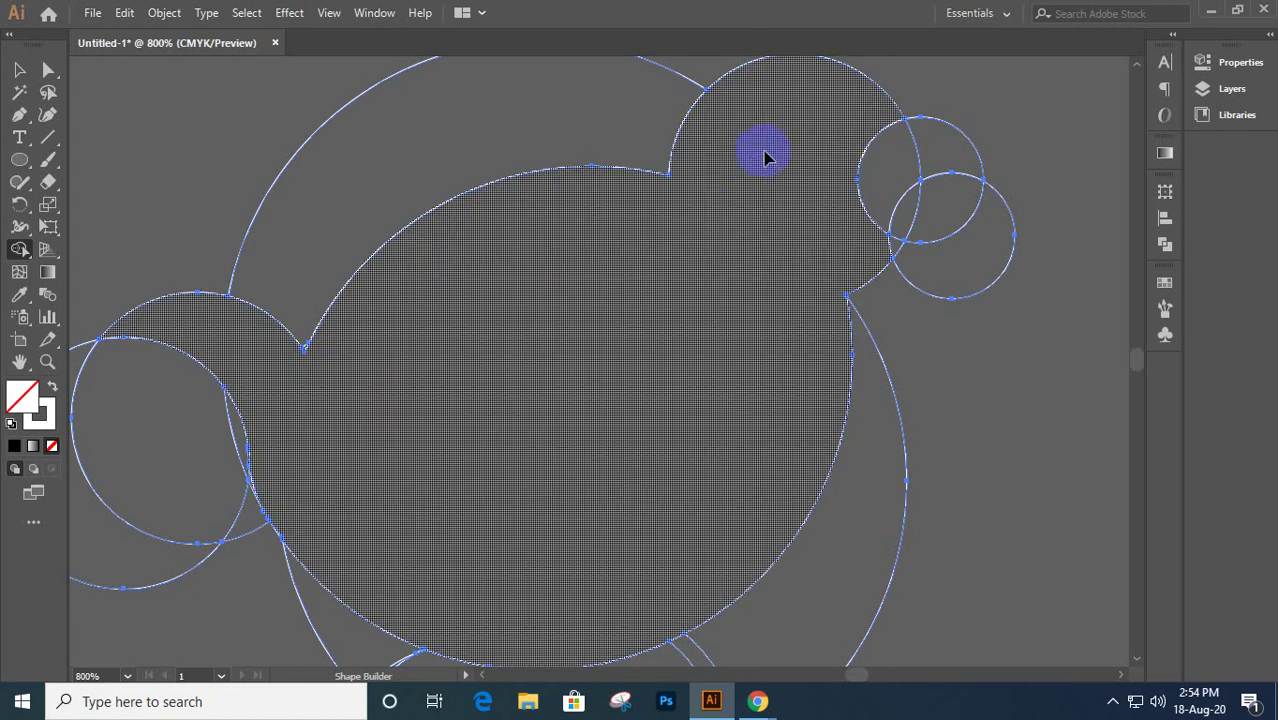
key(ctrl+z)
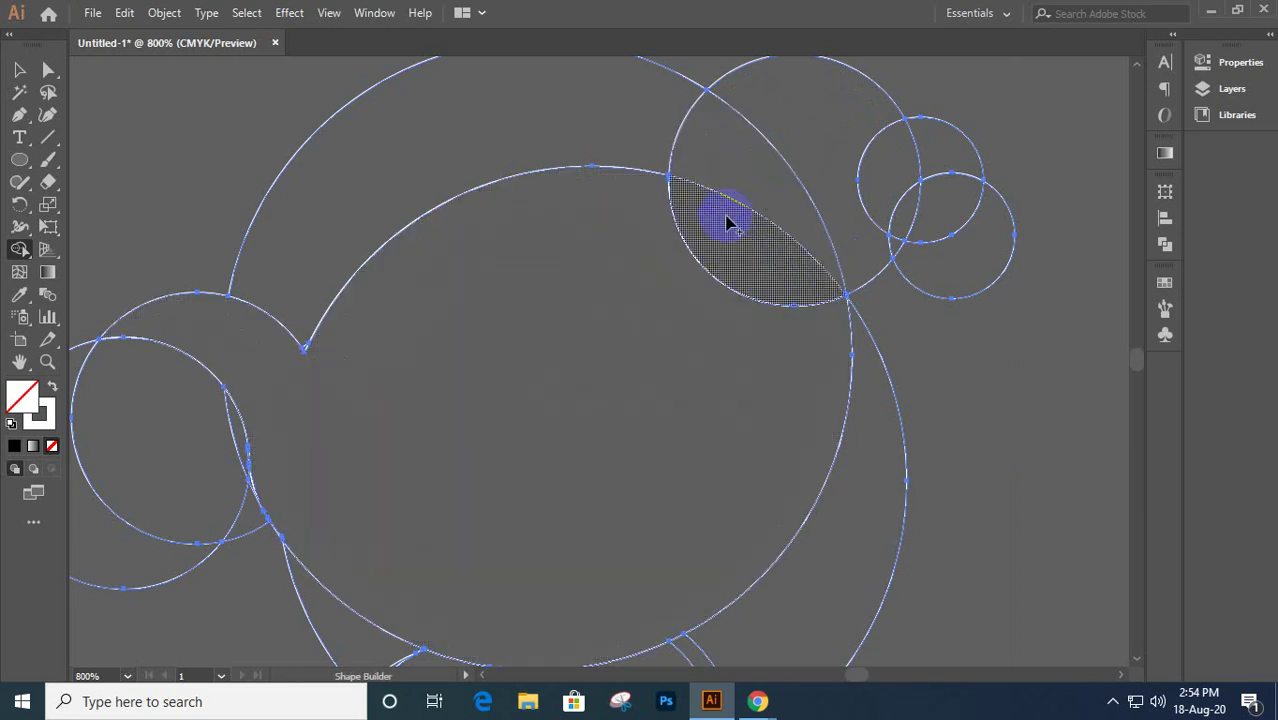
- Merge the regions inside the head circle, and merge the overlap between head and body into the body shape
drag(756, 257, 615, 342)
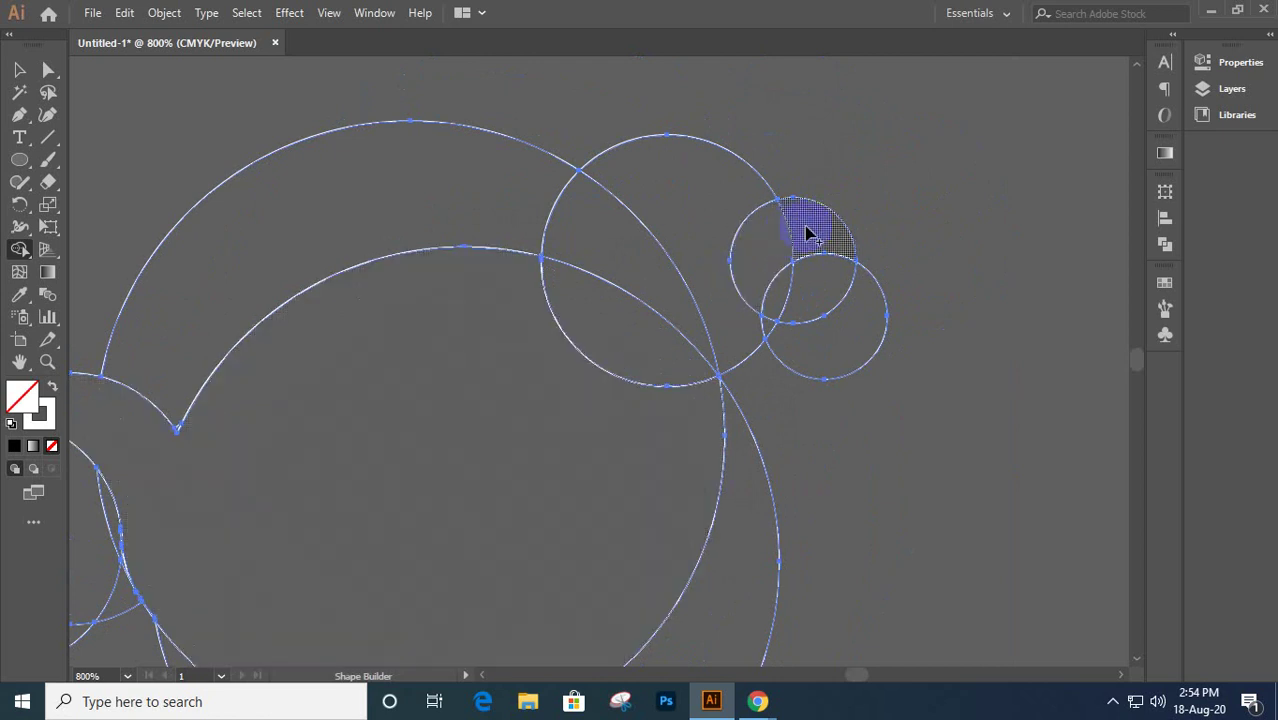
mouse_move(813, 232)
mouse_down()
mouse_move(776, 235)
mouse_move(809, 231)
mouse_up()
click(808, 230)
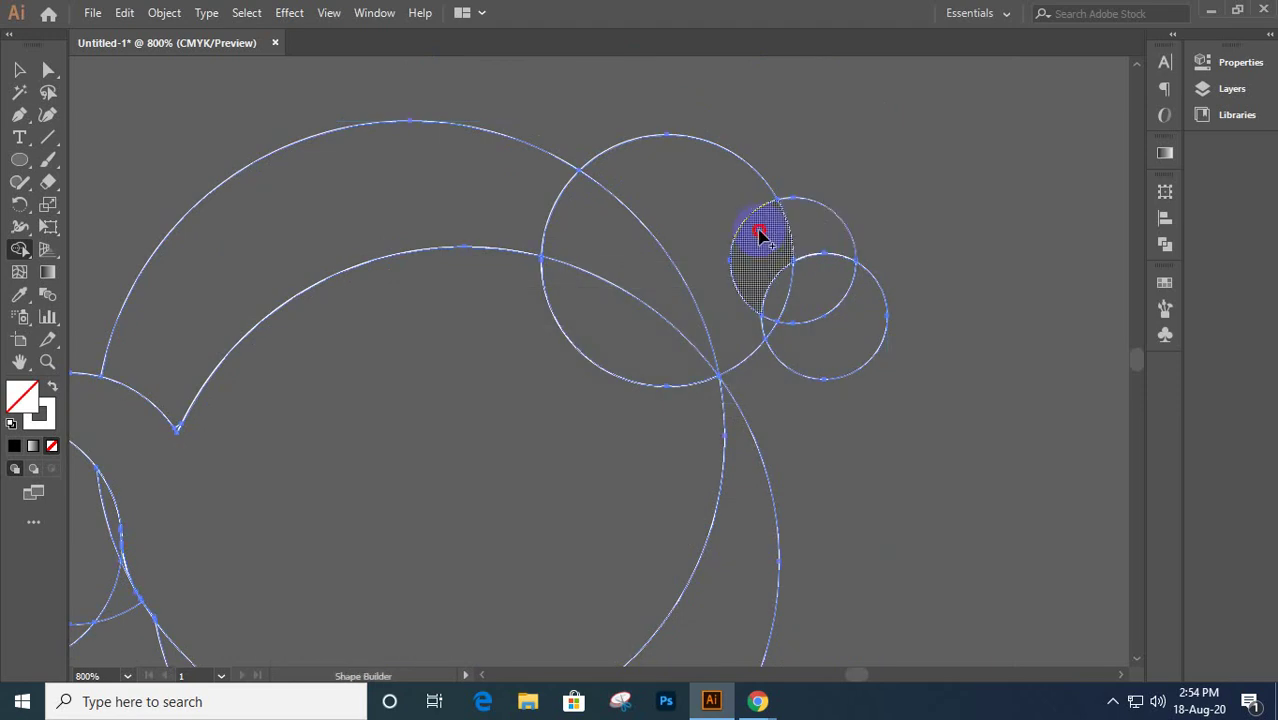
mouse_move(760, 234)
mouse_down()
mouse_move(697, 184)
mouse_move(665, 182)
mouse_move(602, 229)
mouse_move(744, 240)
mouse_move(768, 327)
mouse_up()
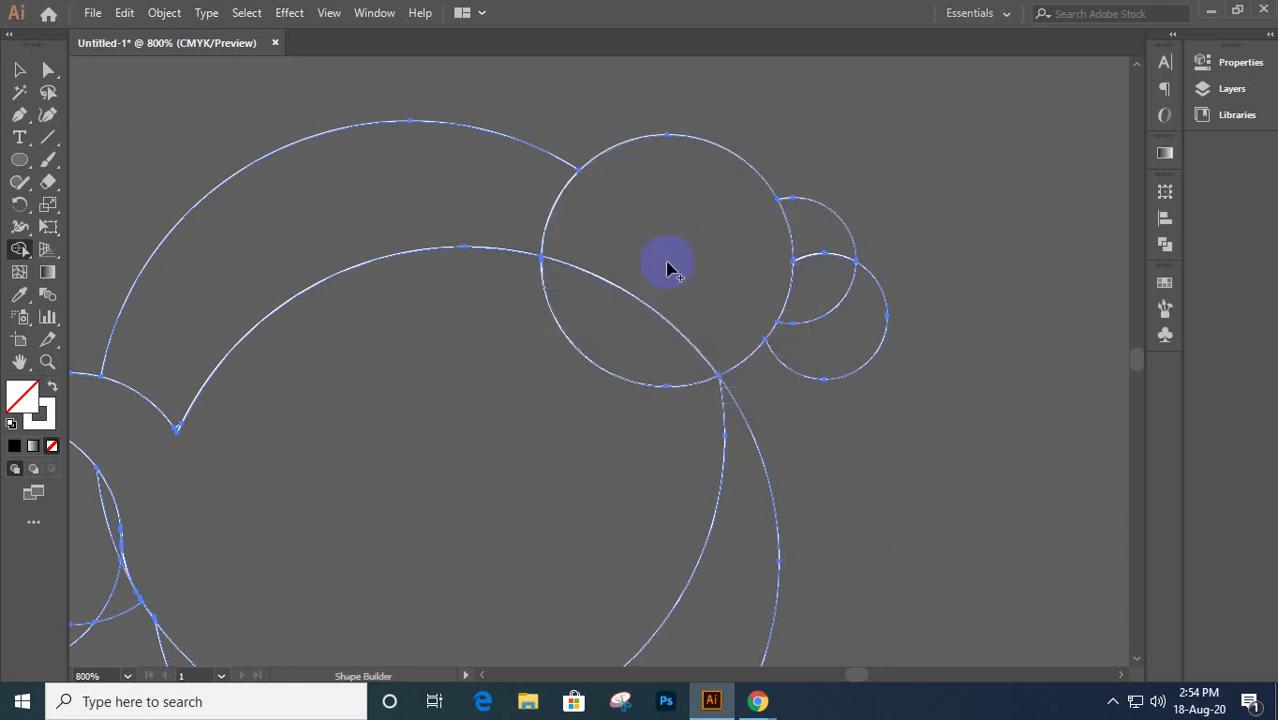
mouse_move(466, 312)
mouse_down()
mouse_move(578, 323)
mouse_move(640, 378)
mouse_up()
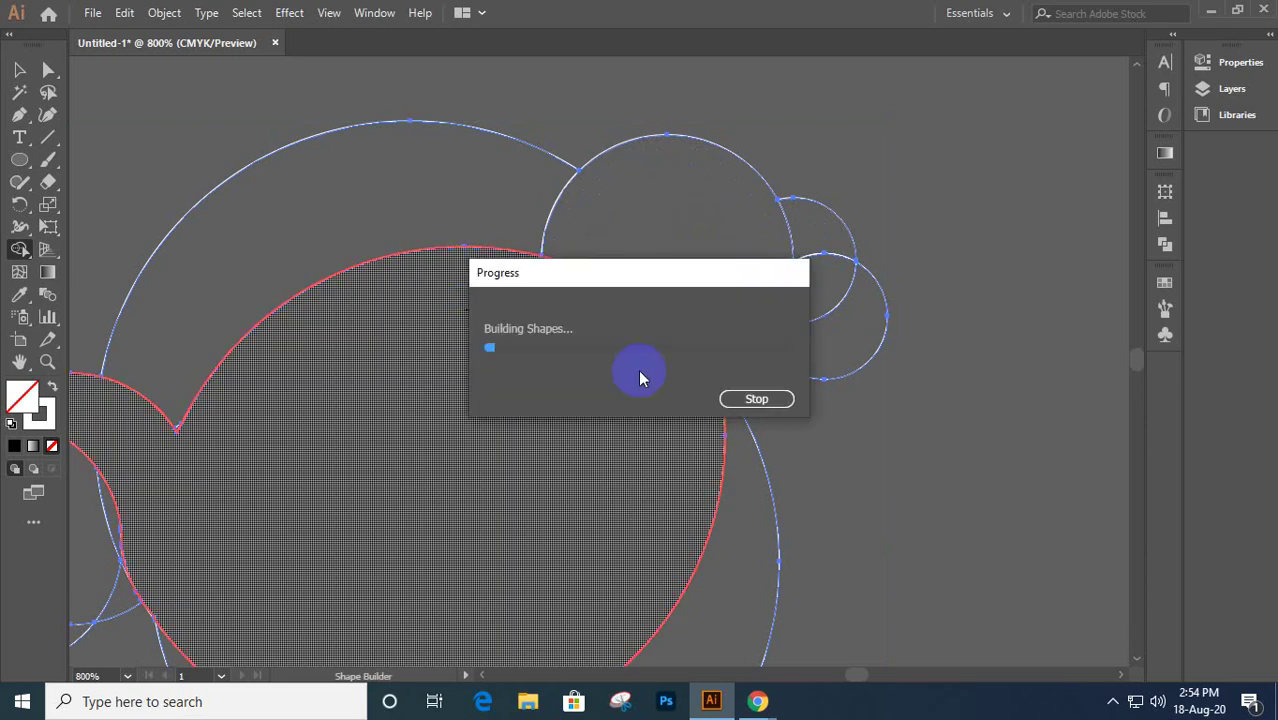
- Merge the small sliver regions that form the toes at the top of the right foot's circles
scroll(640, 376, down, 1)
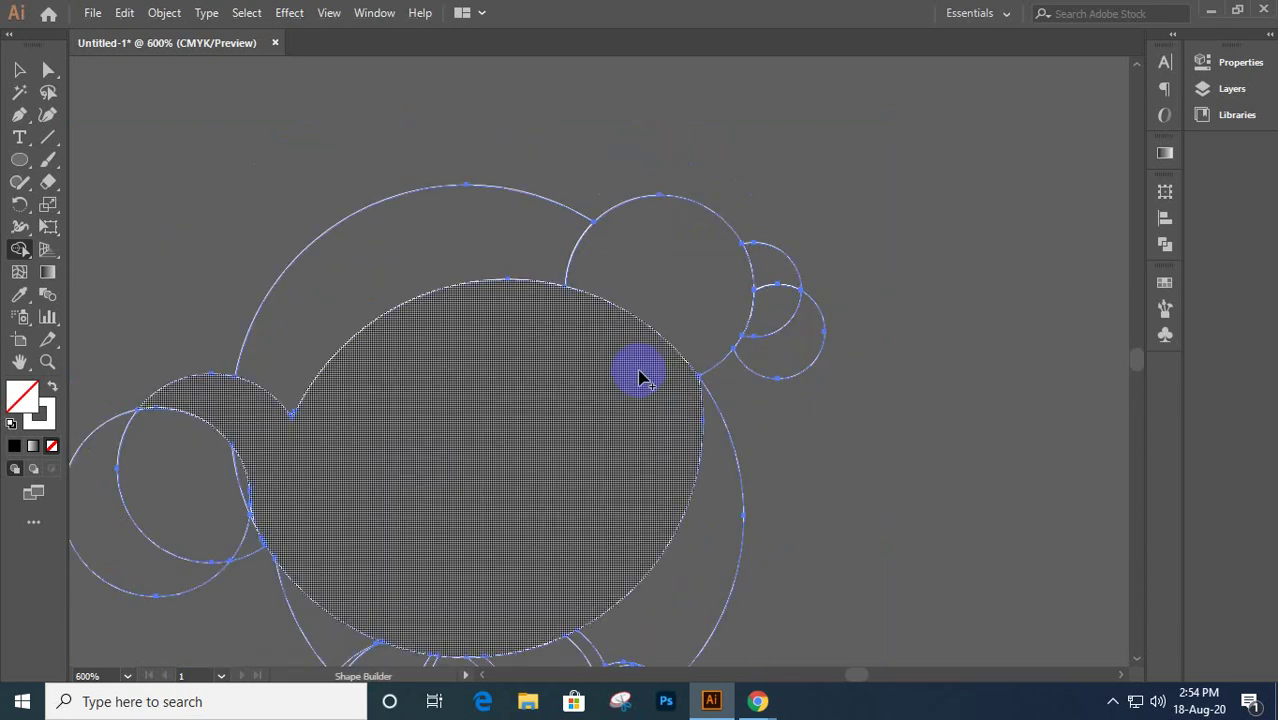
scroll(661, 271, down, 2)
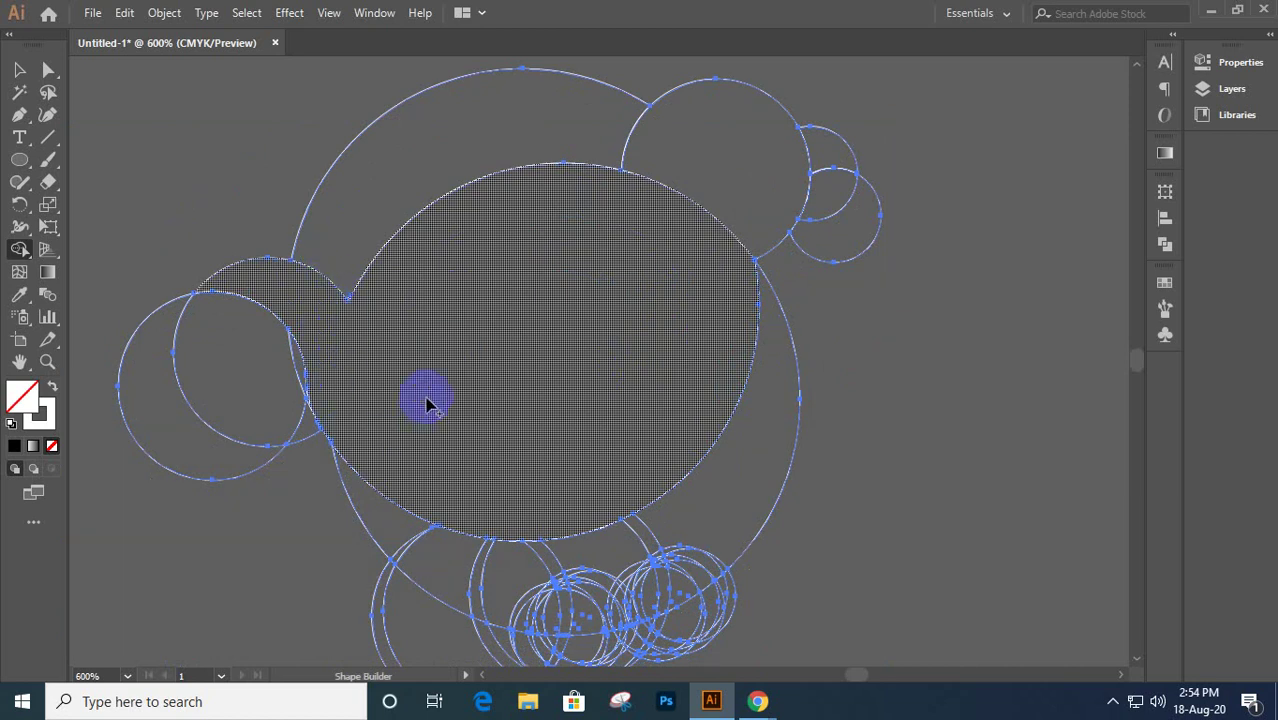
drag(625, 500, 568, 337)
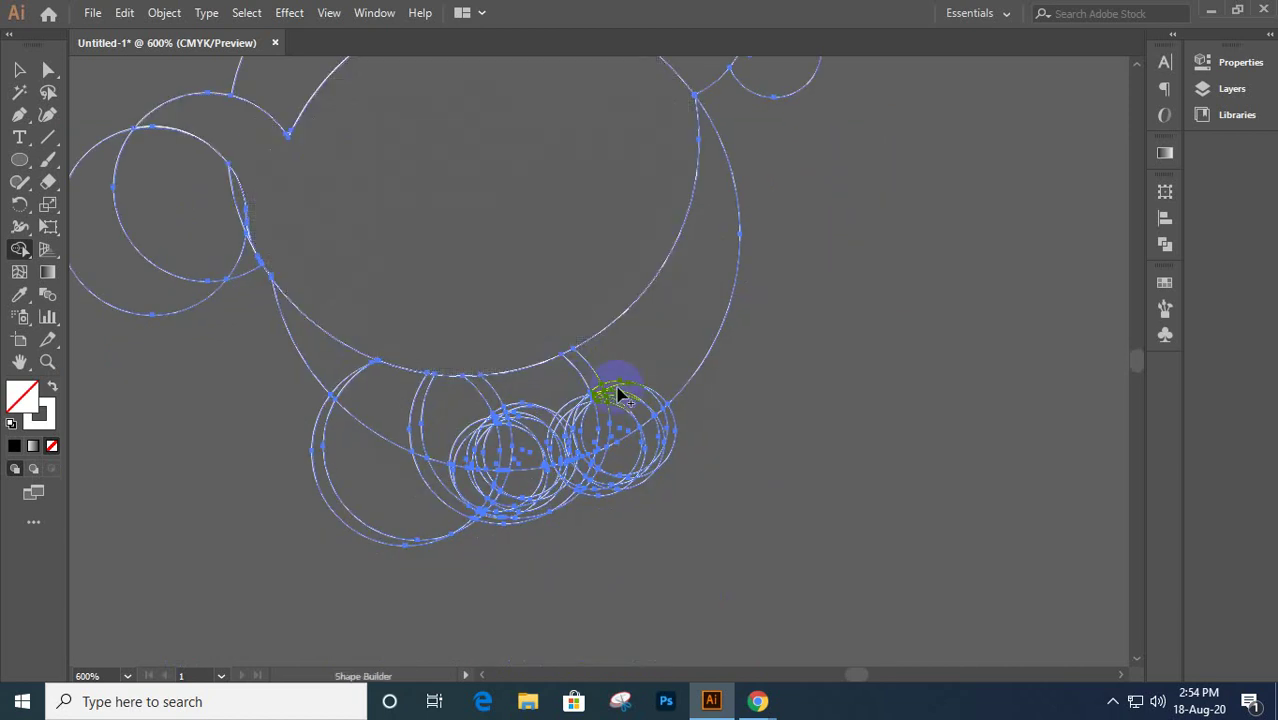
scroll(617, 394, up, 3)
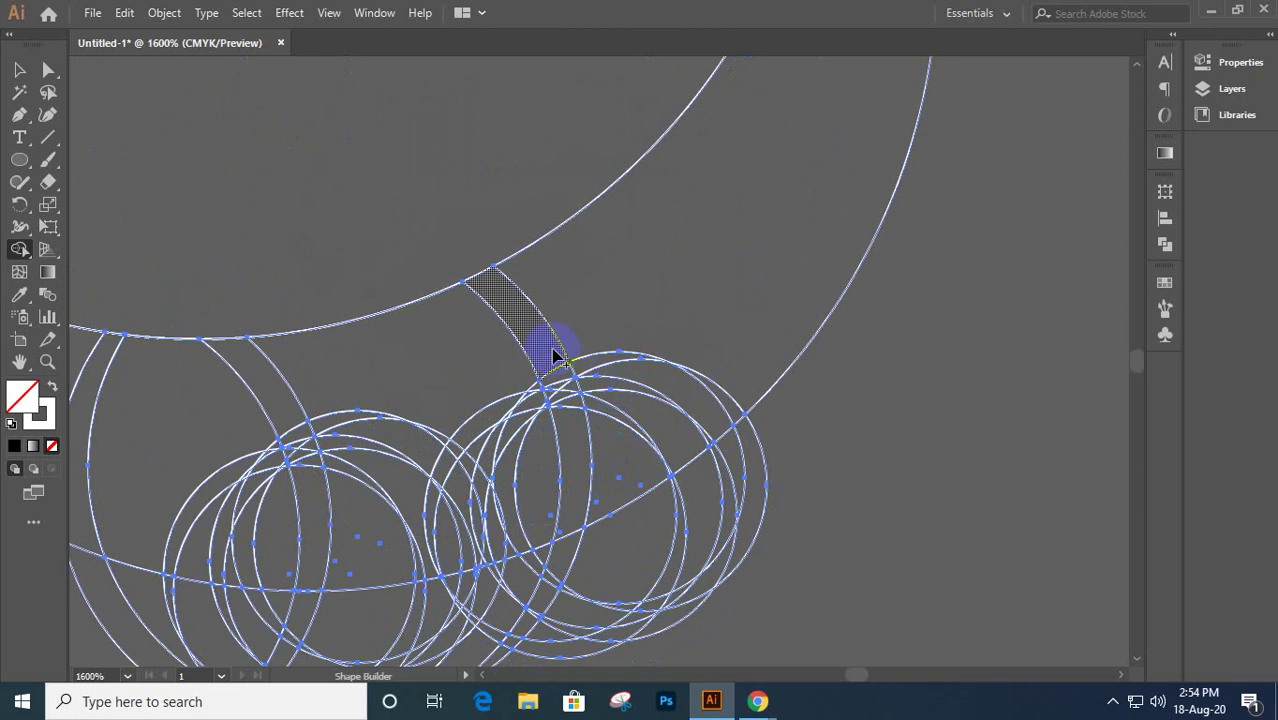
drag(518, 318, 523, 330)
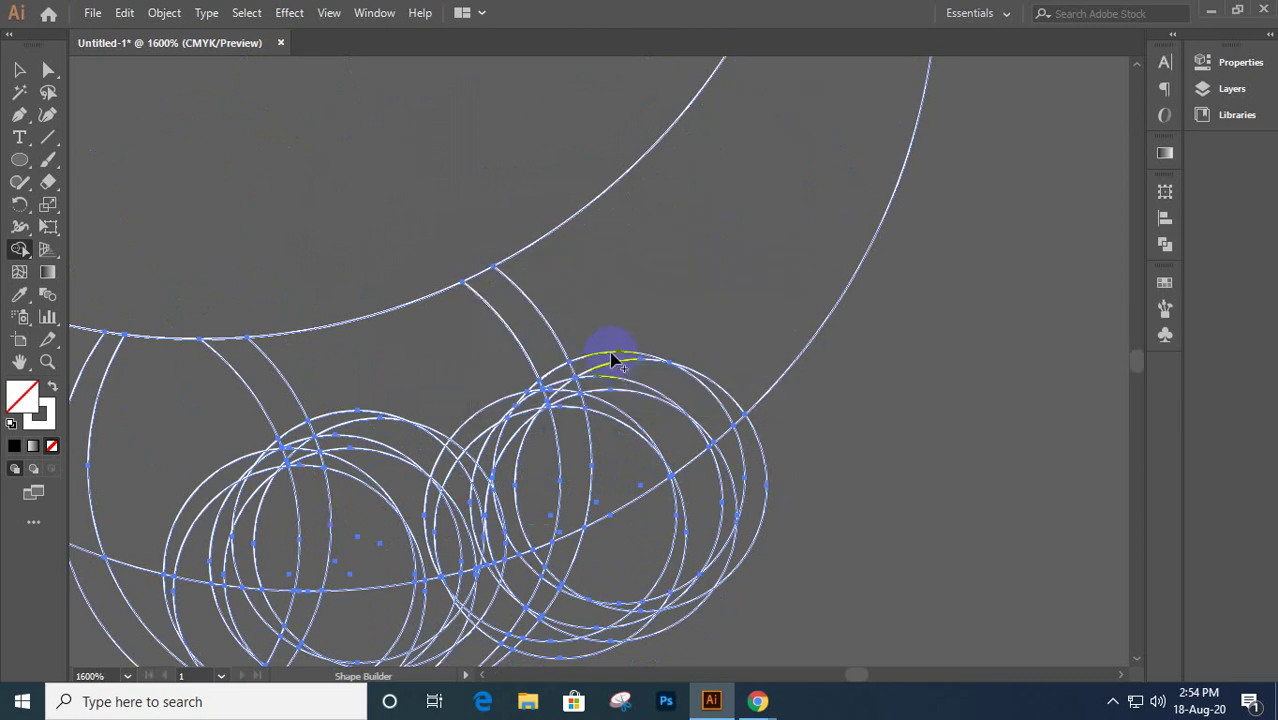
drag(600, 365, 598, 364)
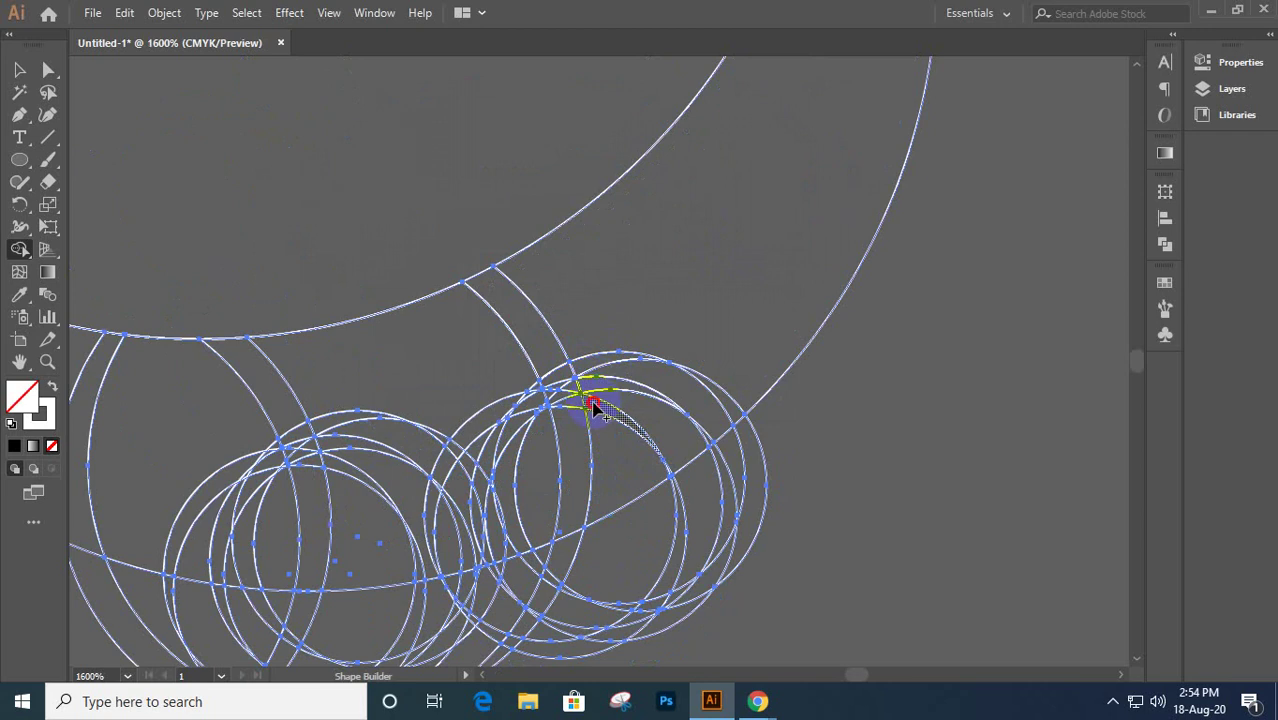
mouse_move(593, 408)
mouse_down()
mouse_move(567, 402)
mouse_move(590, 419)
mouse_up()
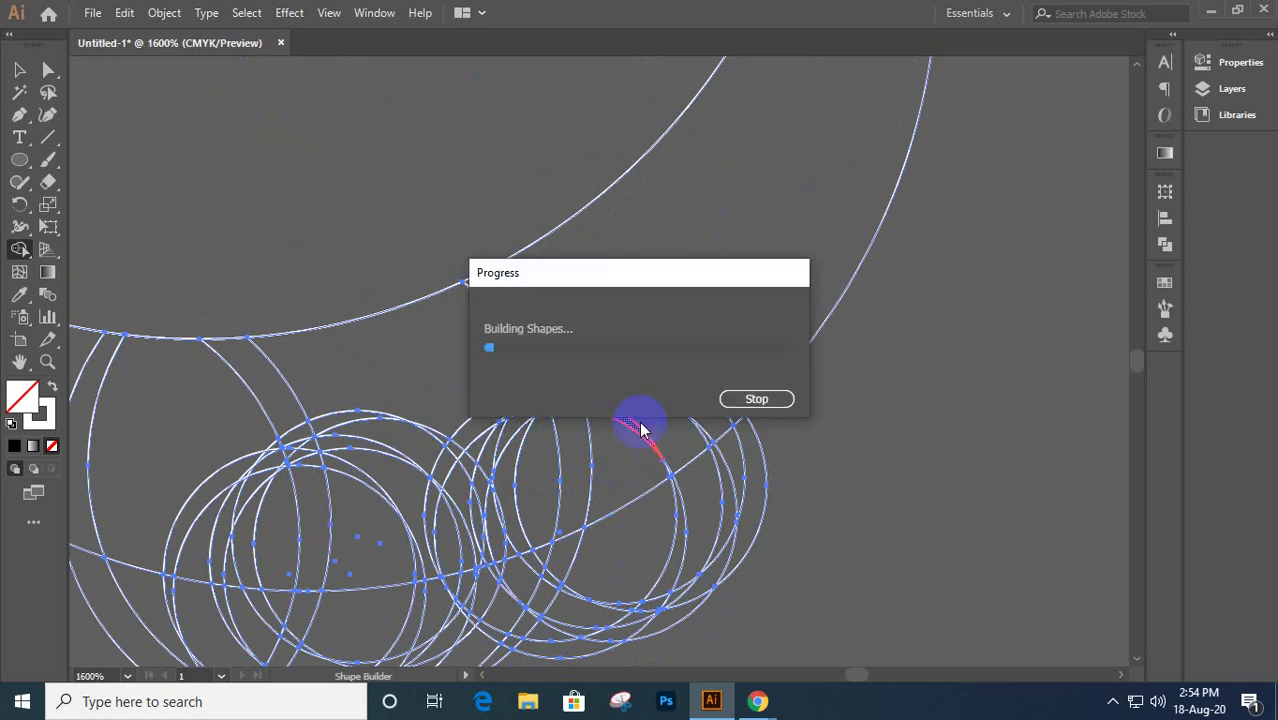
- Merge the right leg strip with the crossing regions below it and the three curved toe slivers
scroll(599, 412, up, 3)
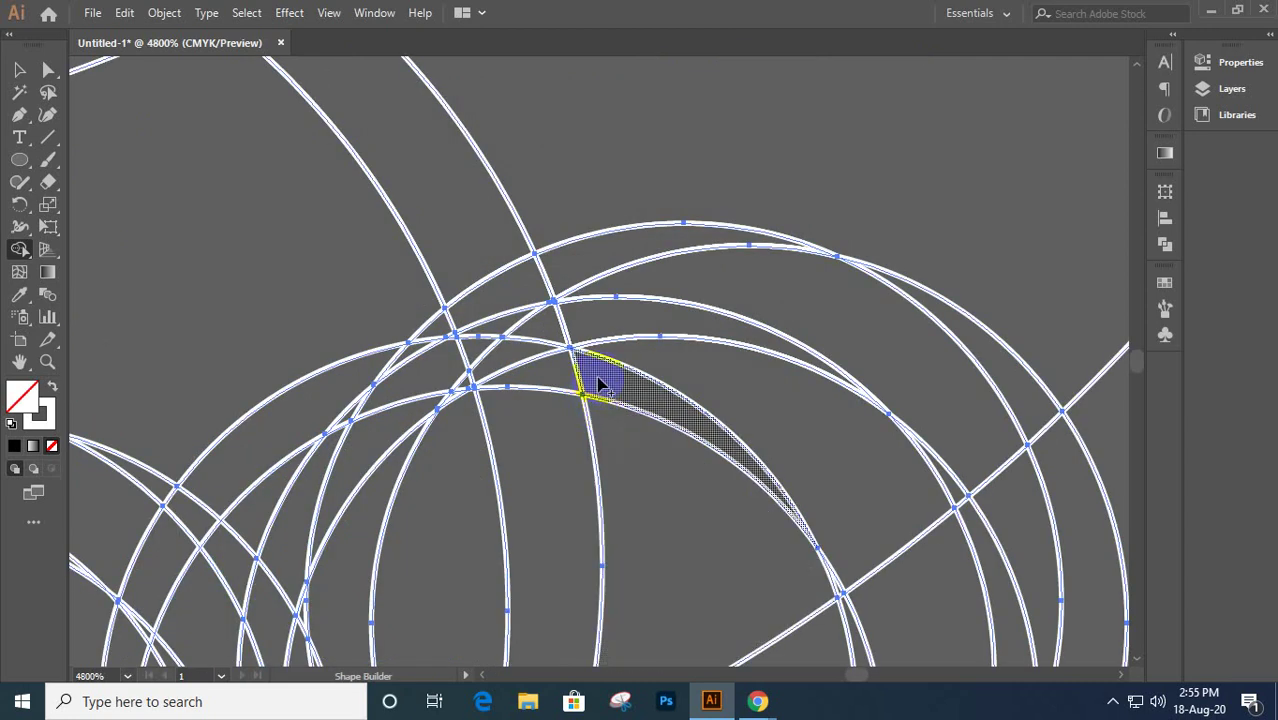
drag(598, 383, 540, 370)
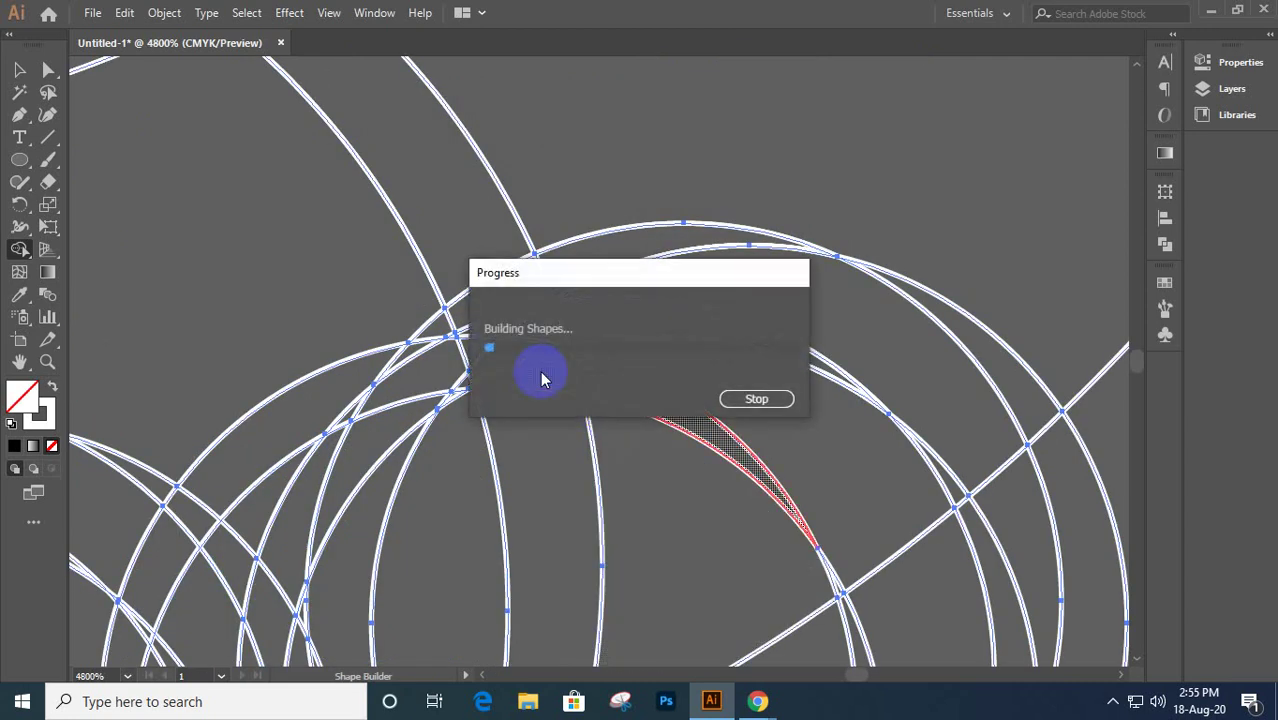
mouse_move(428, 200)
mouse_down()
mouse_move(511, 333)
mouse_move(485, 346)
mouse_move(515, 311)
mouse_up()
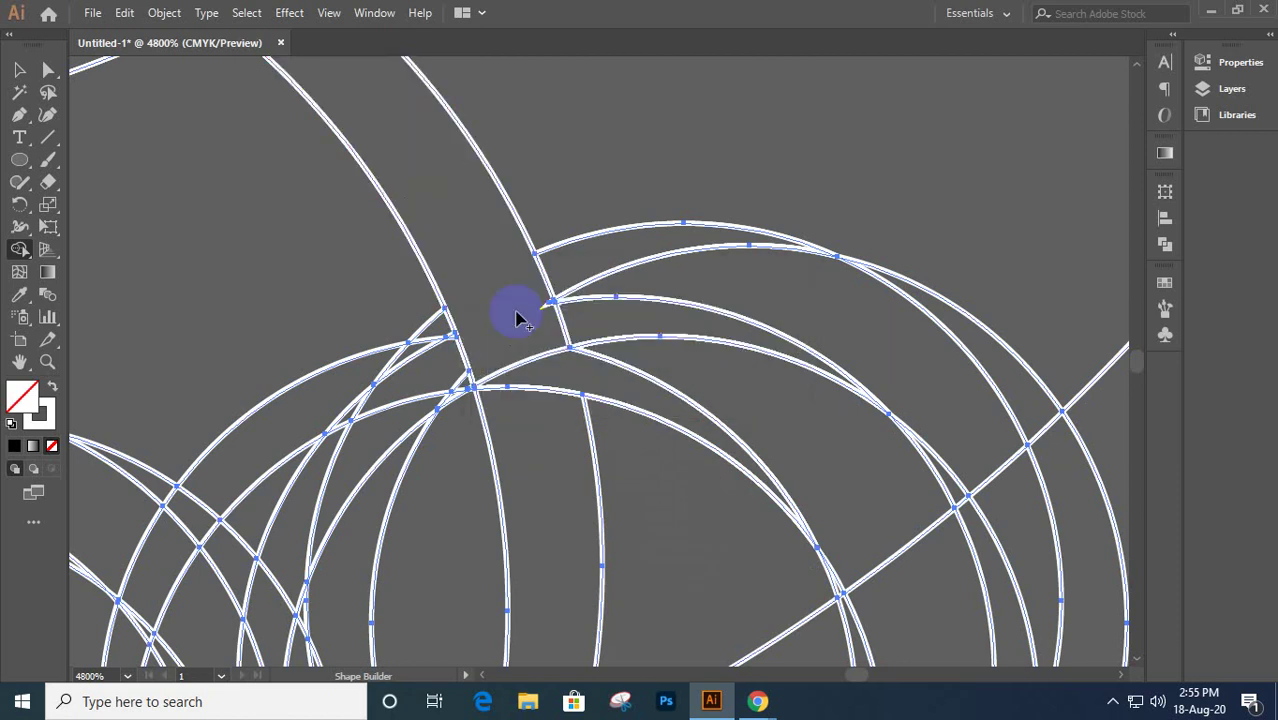
mouse_move(537, 294)
mouse_down()
mouse_move(548, 307)
mouse_move(557, 294)
mouse_move(525, 311)
mouse_up()
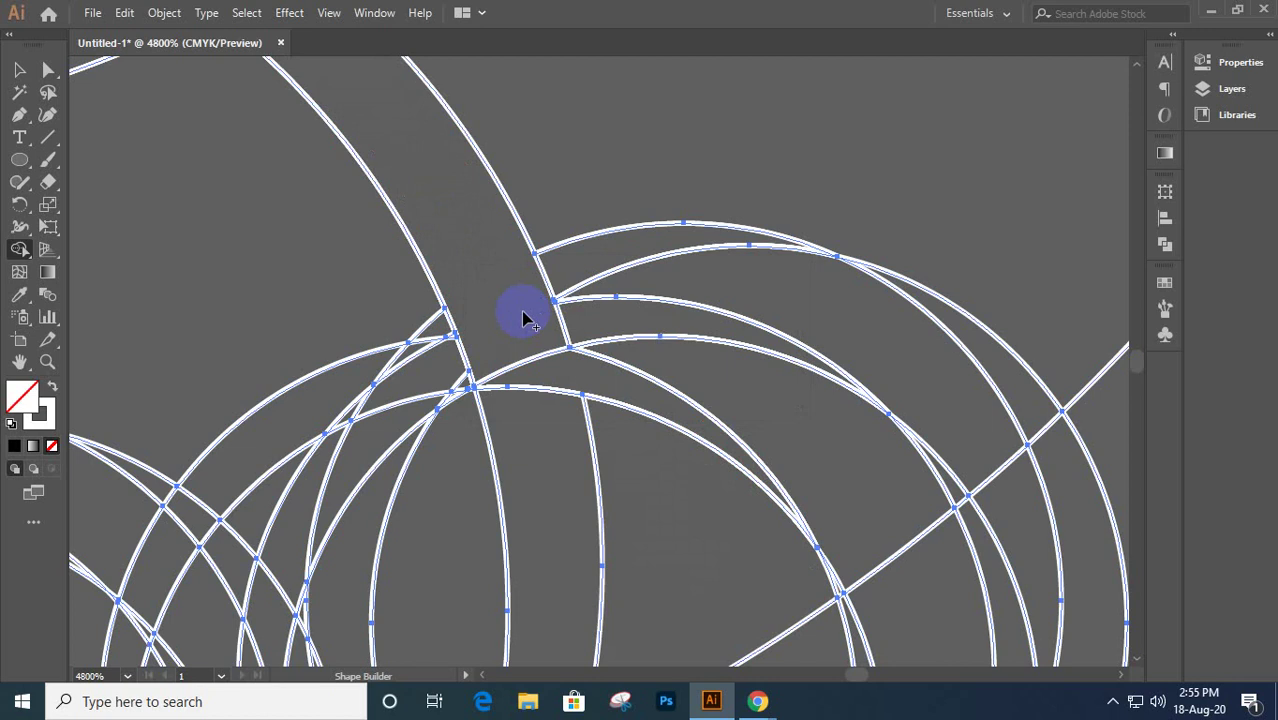
mouse_move(525, 316)
mouse_down()
mouse_move(558, 266)
mouse_move(524, 318)
mouse_move(582, 317)
mouse_move(528, 343)
mouse_move(562, 370)
mouse_up()
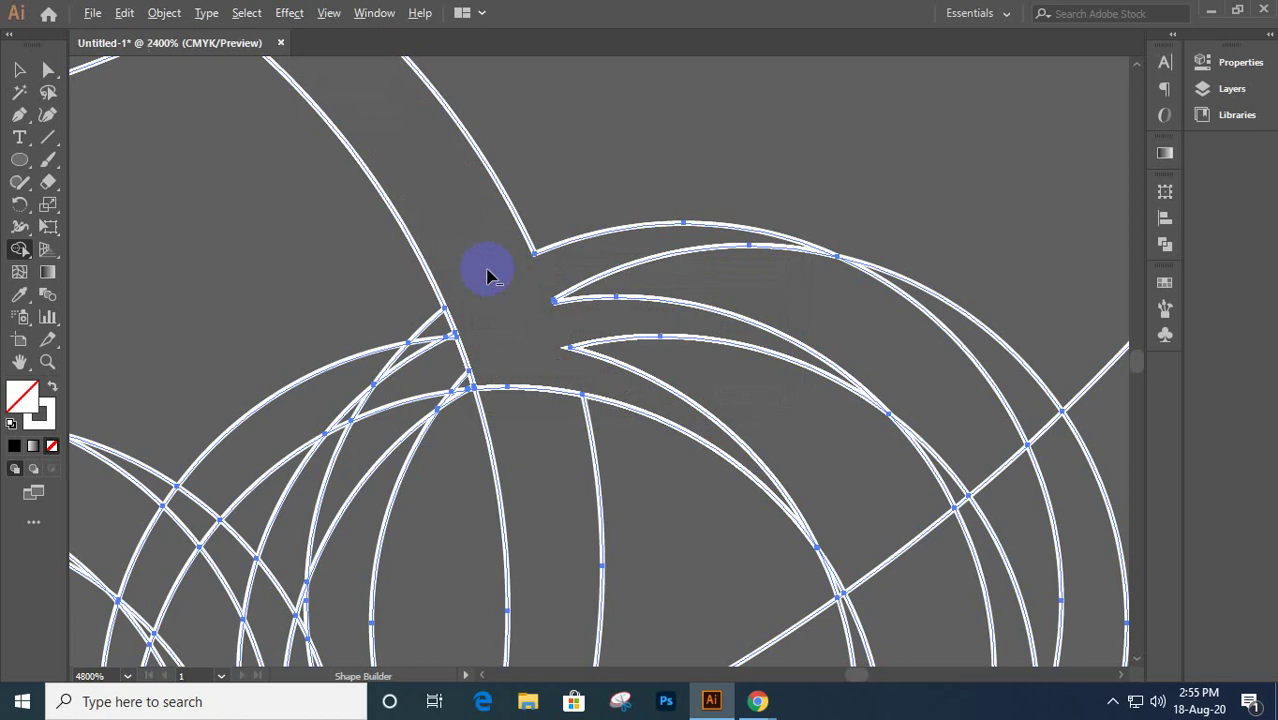
- Merge the left leg strip with its crossing regions and three curved toe slivers into one shape
scroll(487, 275, down, 1)
drag(337, 310, 536, 267)
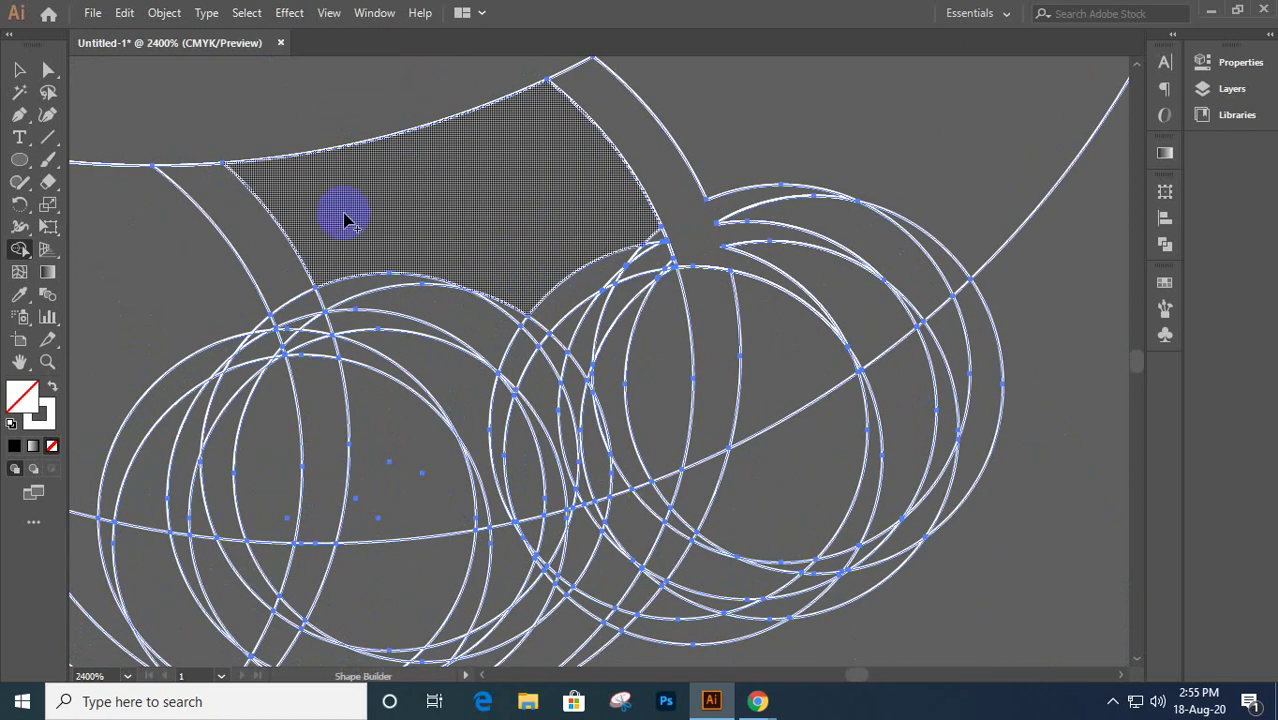
mouse_move(223, 201)
mouse_down()
mouse_move(285, 291)
mouse_move(297, 345)
mouse_move(349, 349)
mouse_move(315, 322)
mouse_move(337, 318)
mouse_move(296, 308)
mouse_move(334, 291)
mouse_move(285, 298)
mouse_move(326, 325)
mouse_up()
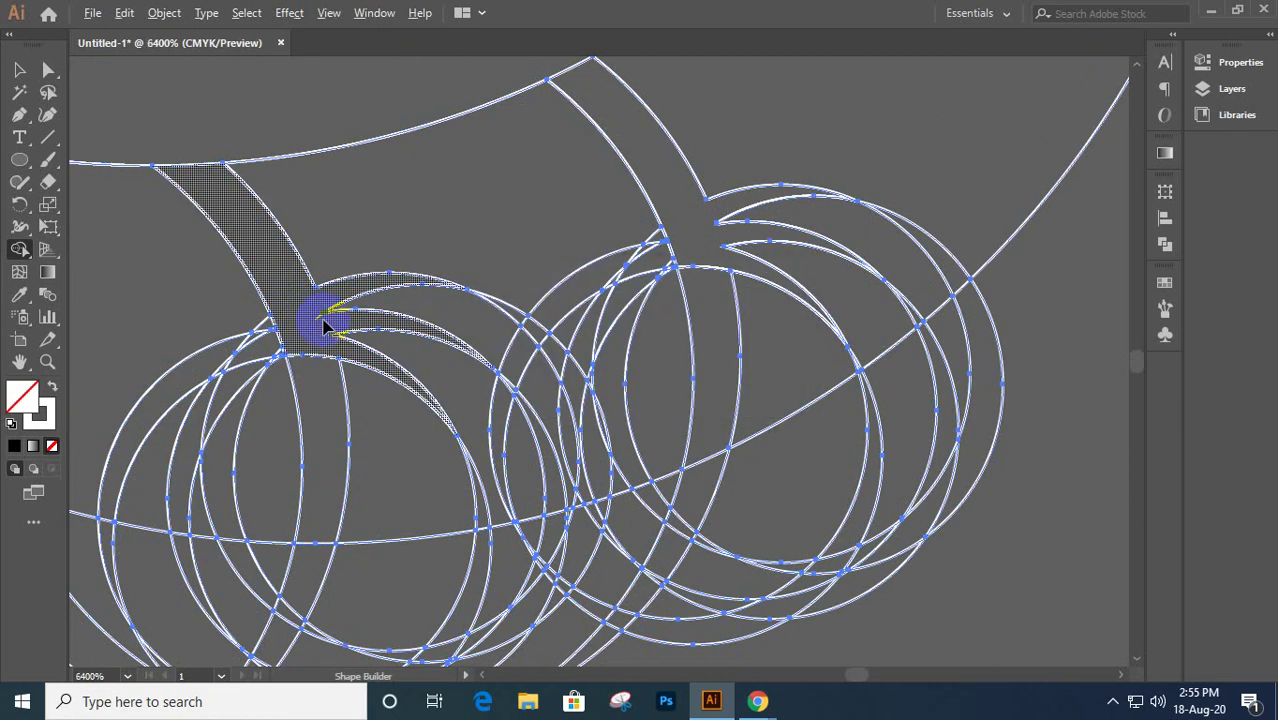
scroll(325, 323, up, 3)
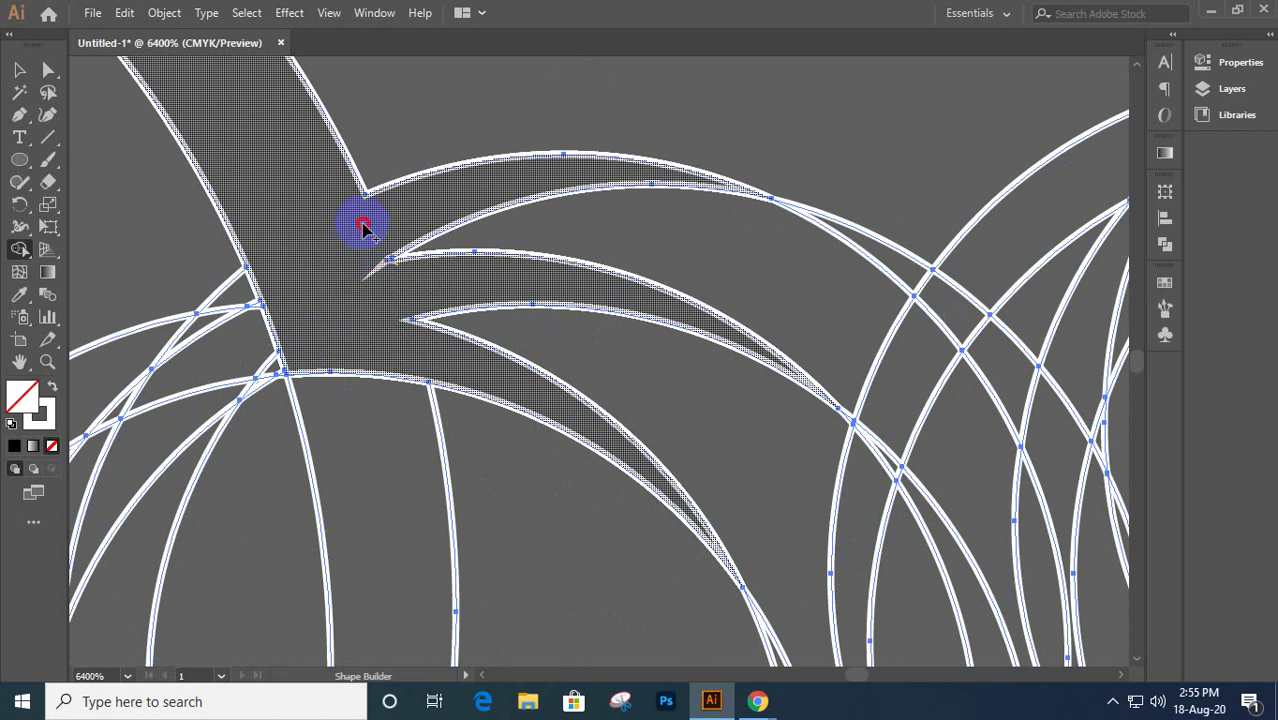
drag(366, 226, 390, 278)
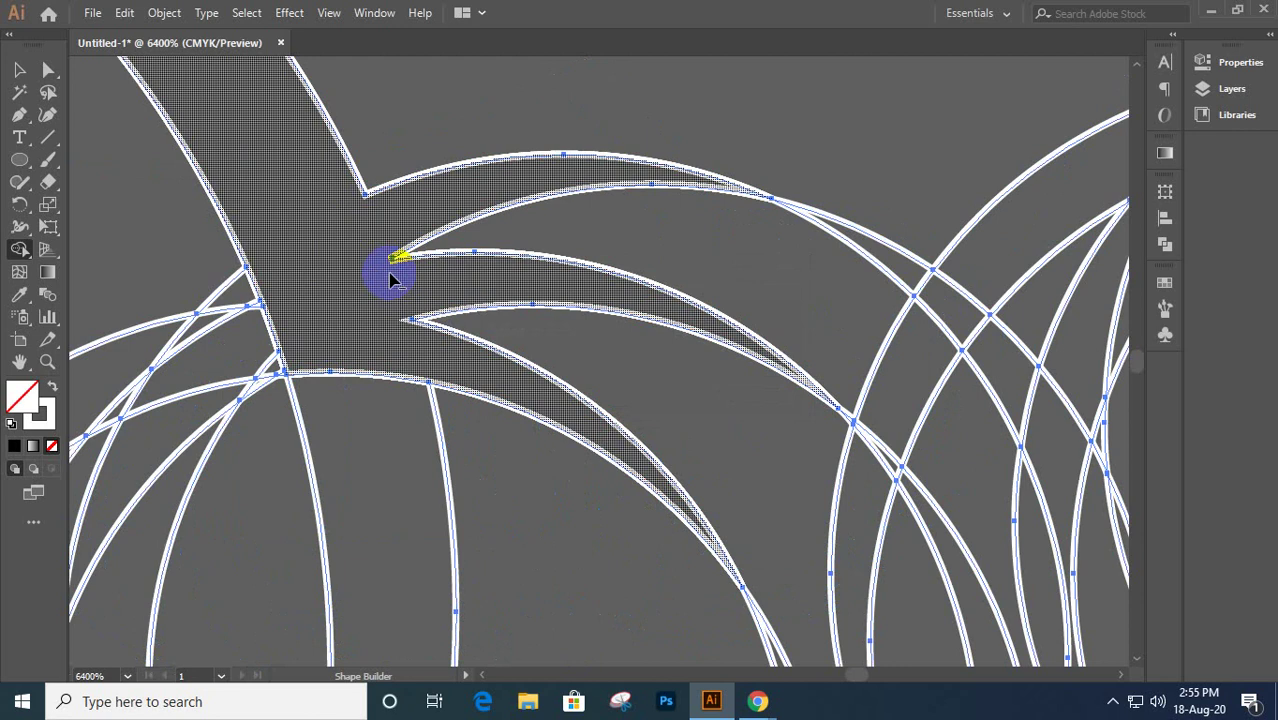
scroll(392, 281, down, 7)
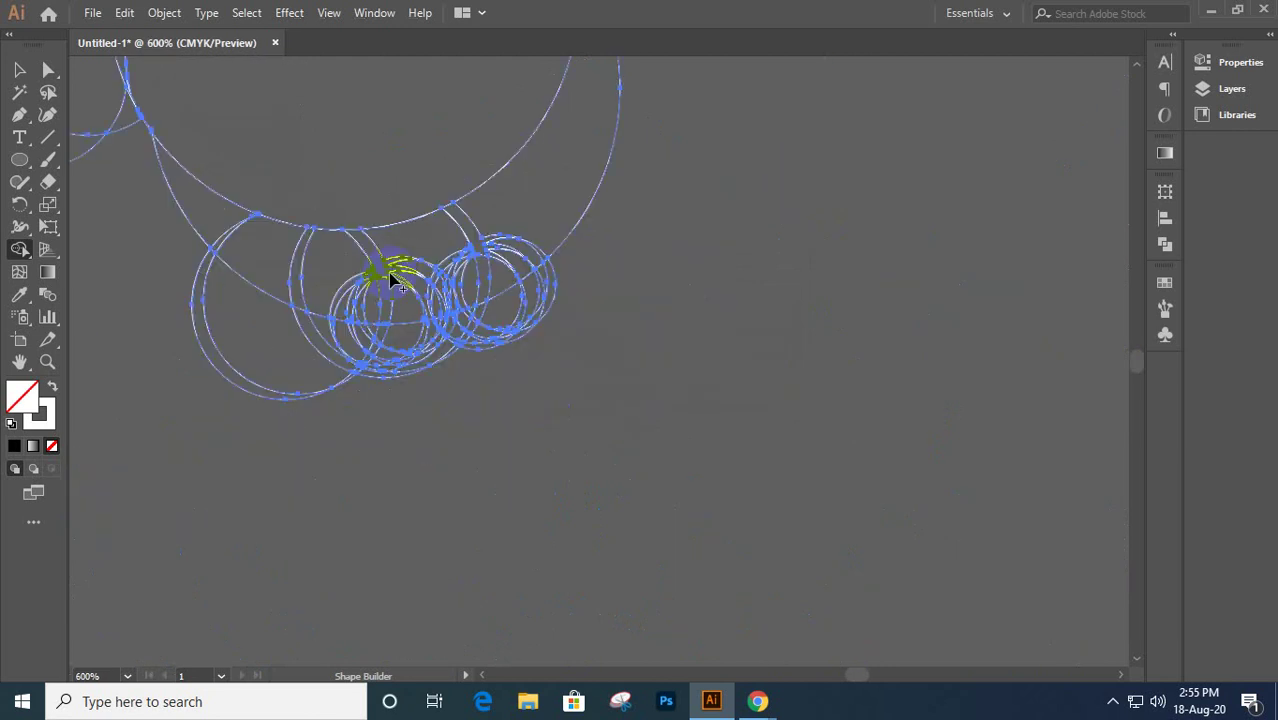
mouse_move(408, 146)
mouse_down()
mouse_move(625, 402)
mouse_move(568, 425)
mouse_up()
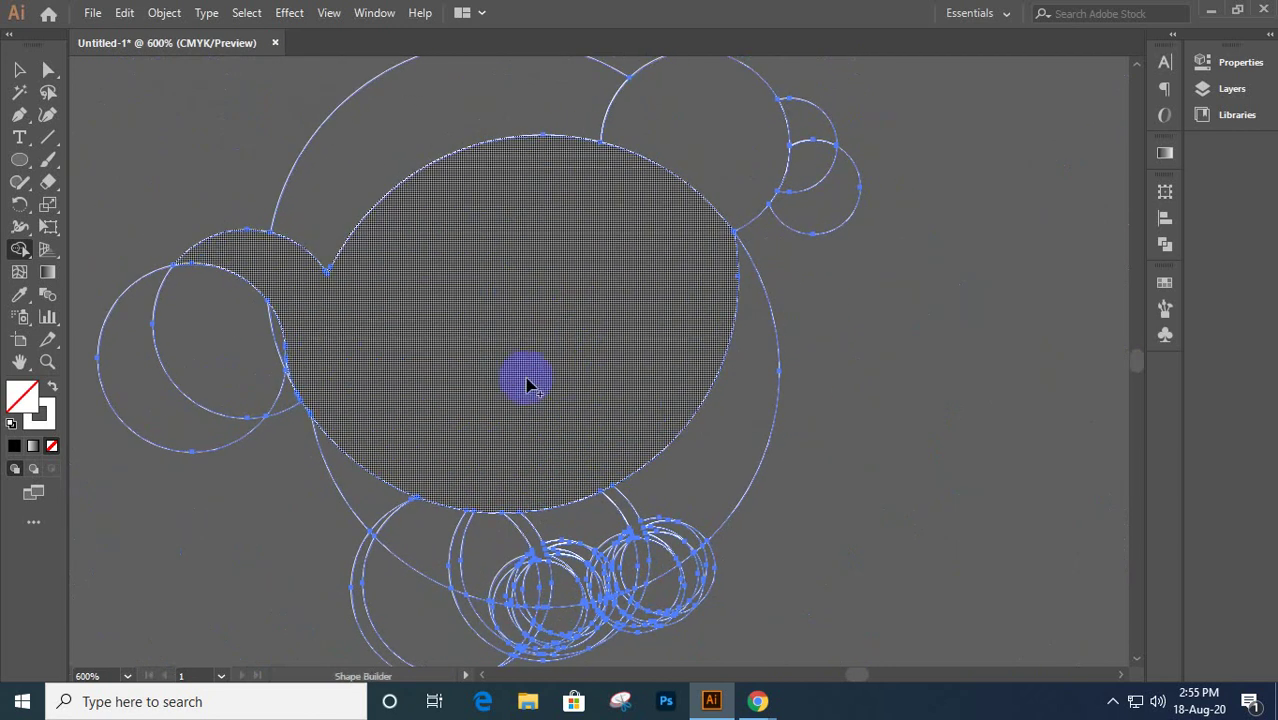
- Hide the merged bird parts: the head, beak, body with tail, and both legs
click(19, 69)
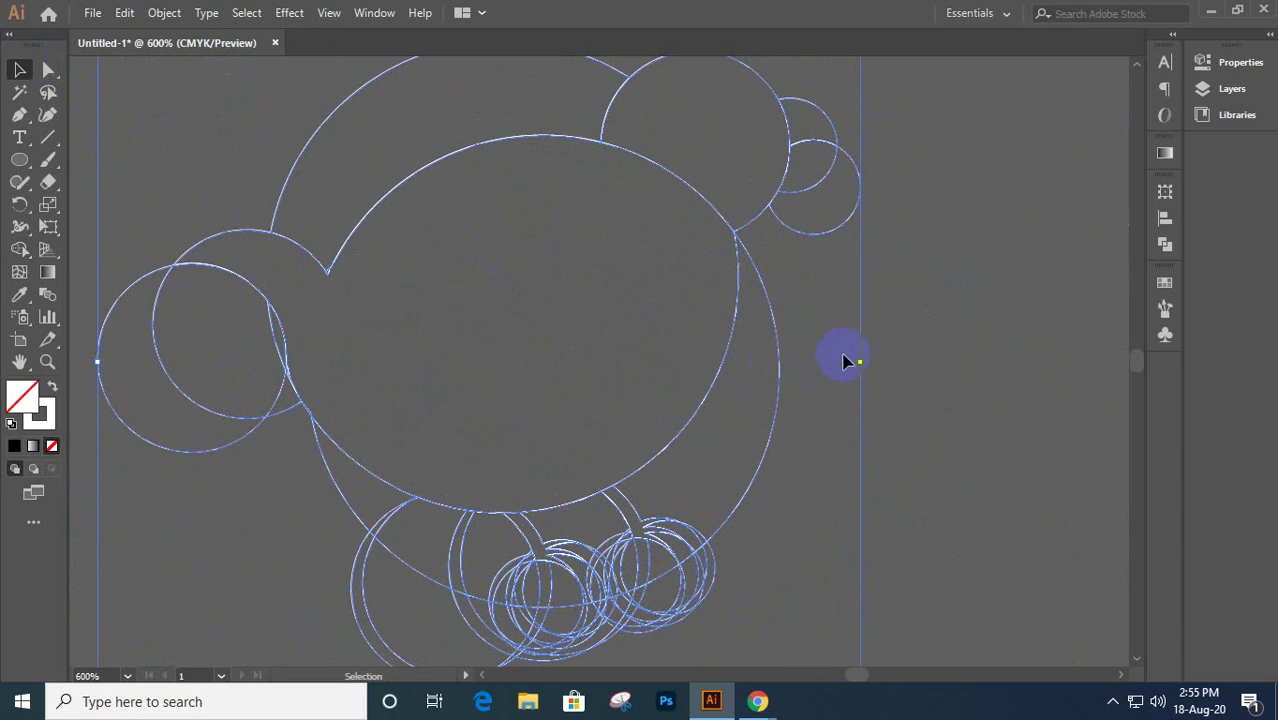
click(930, 285)
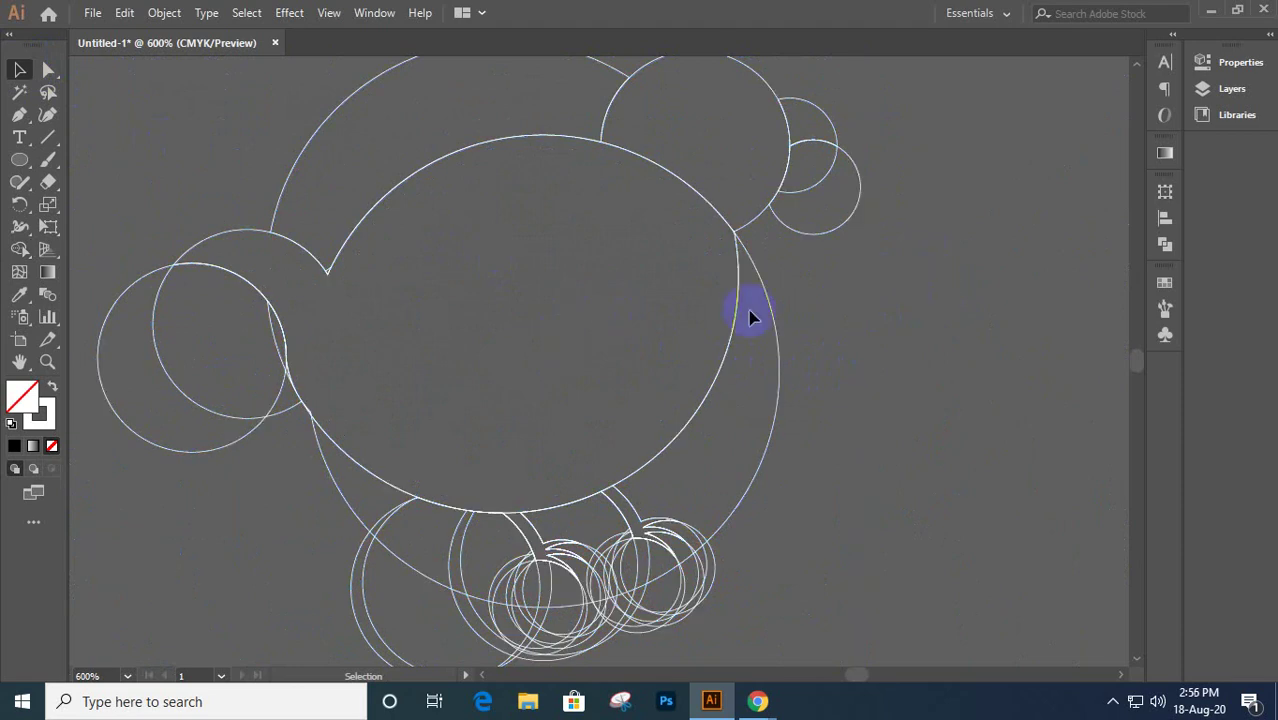
click(330, 279)
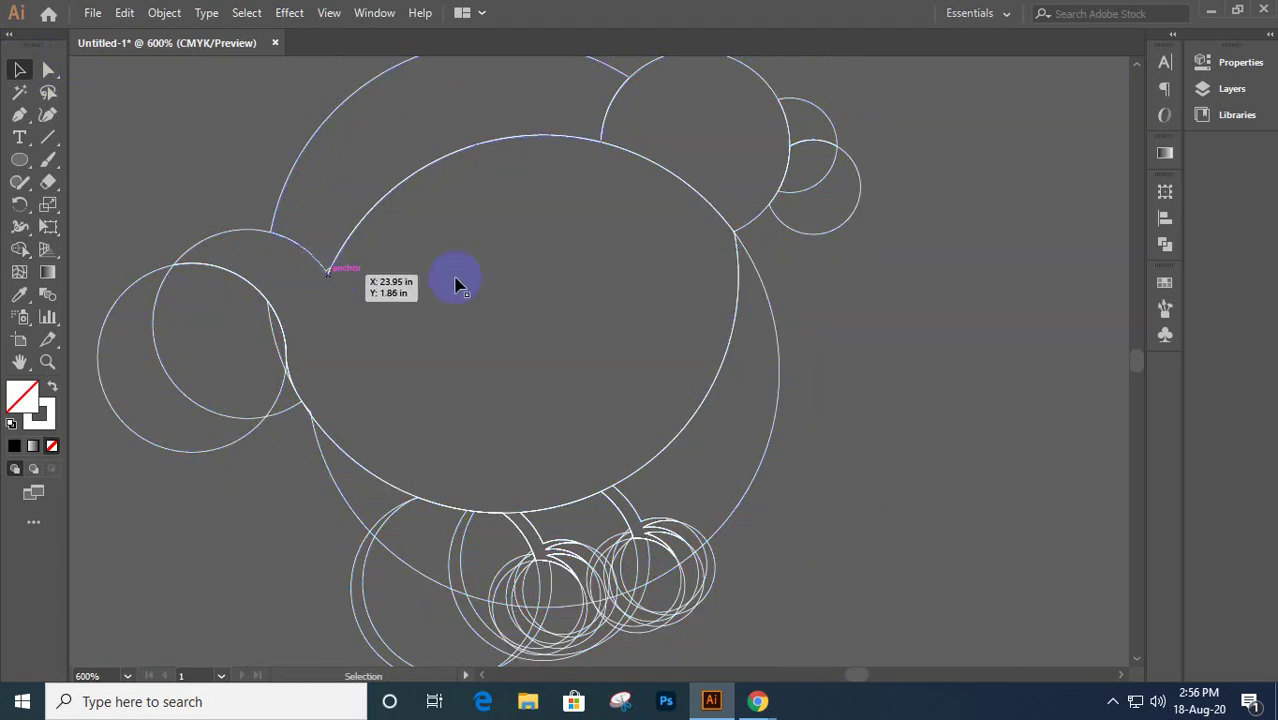
click(700, 201)
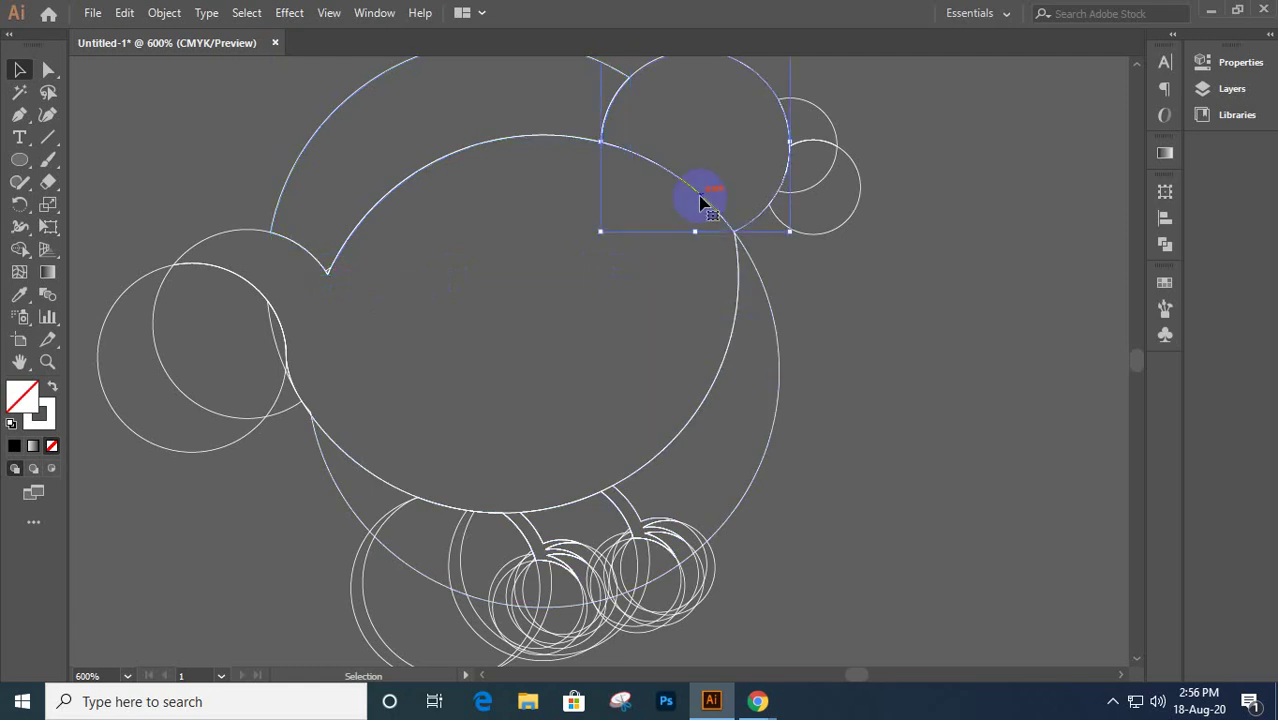
ctrl+click(700, 201)
key(Delete)
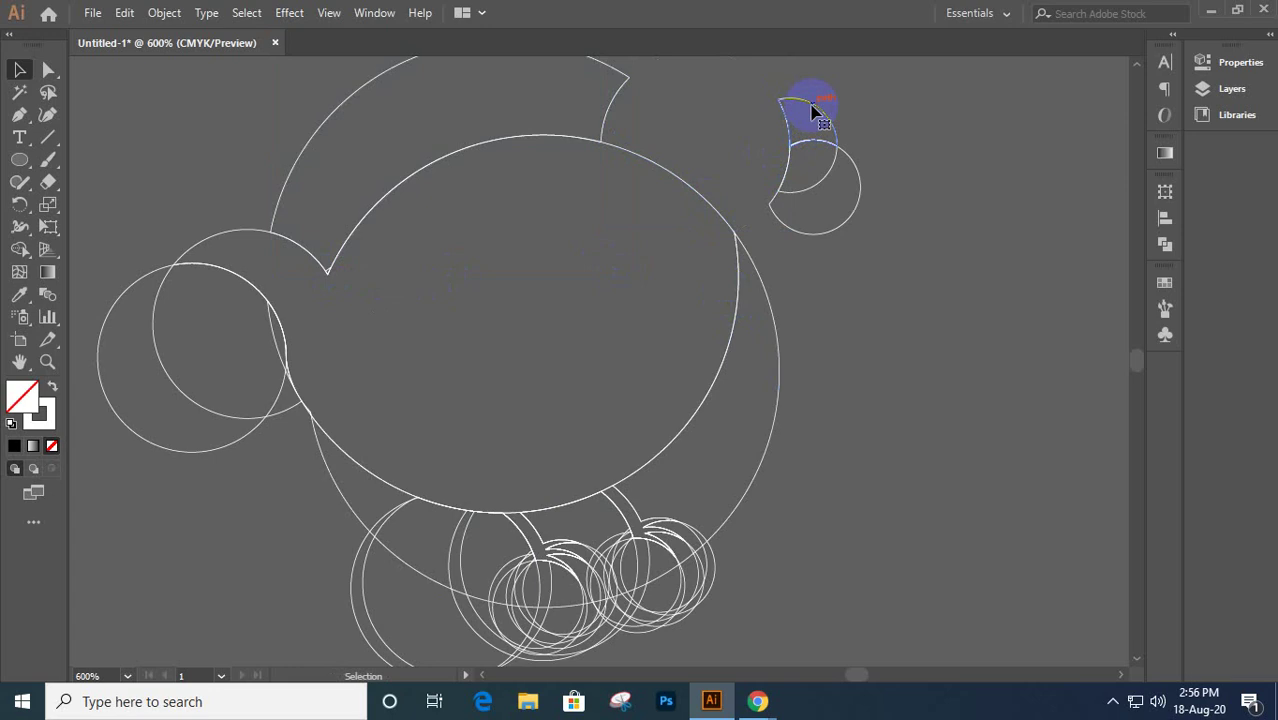
key(Delete)
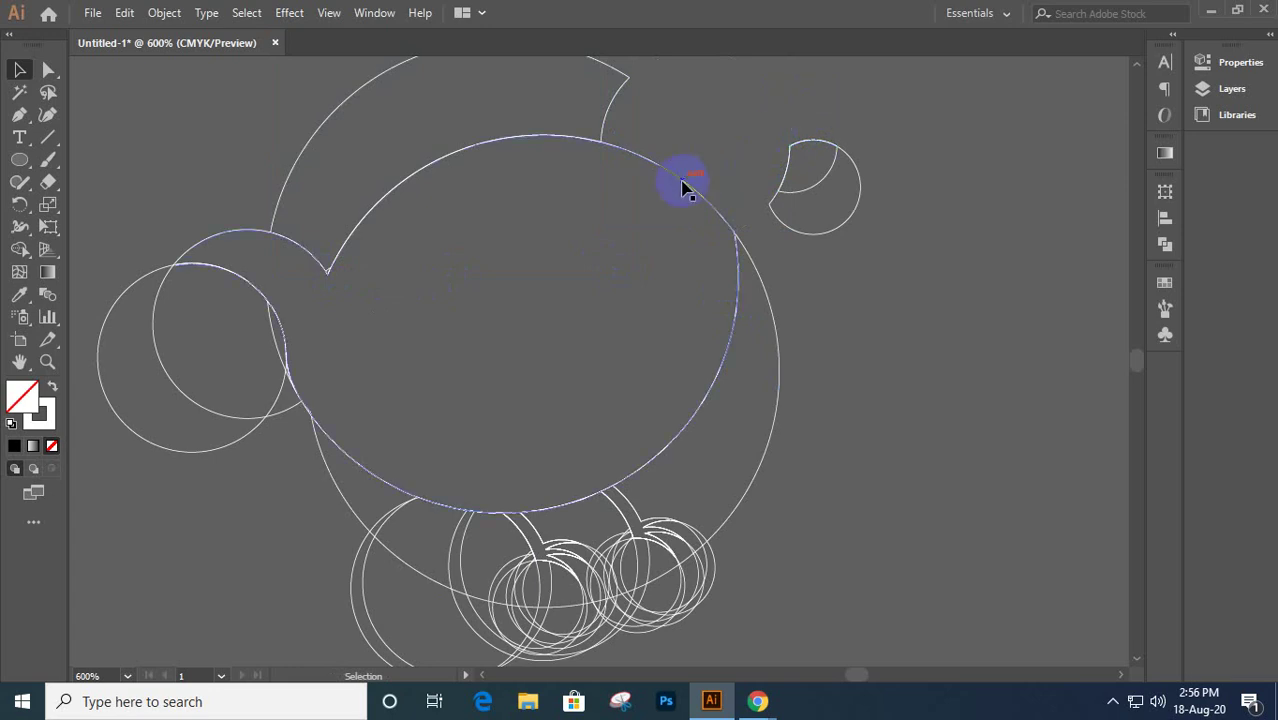
click(650, 330)
key(Delete)
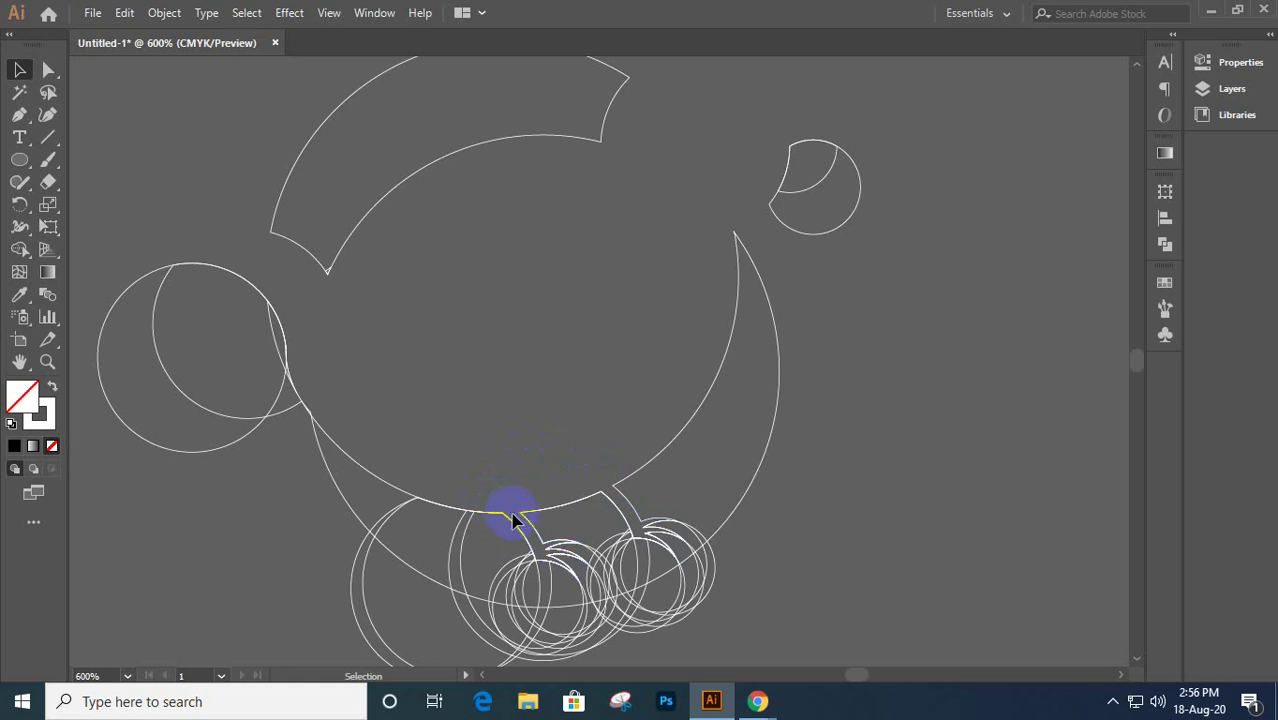
- Delete all leftover guide circle pieces around the bird, and show the hidden bird parts again
scroll(510, 515, down, 3)
drag(286, 176, 741, 612)
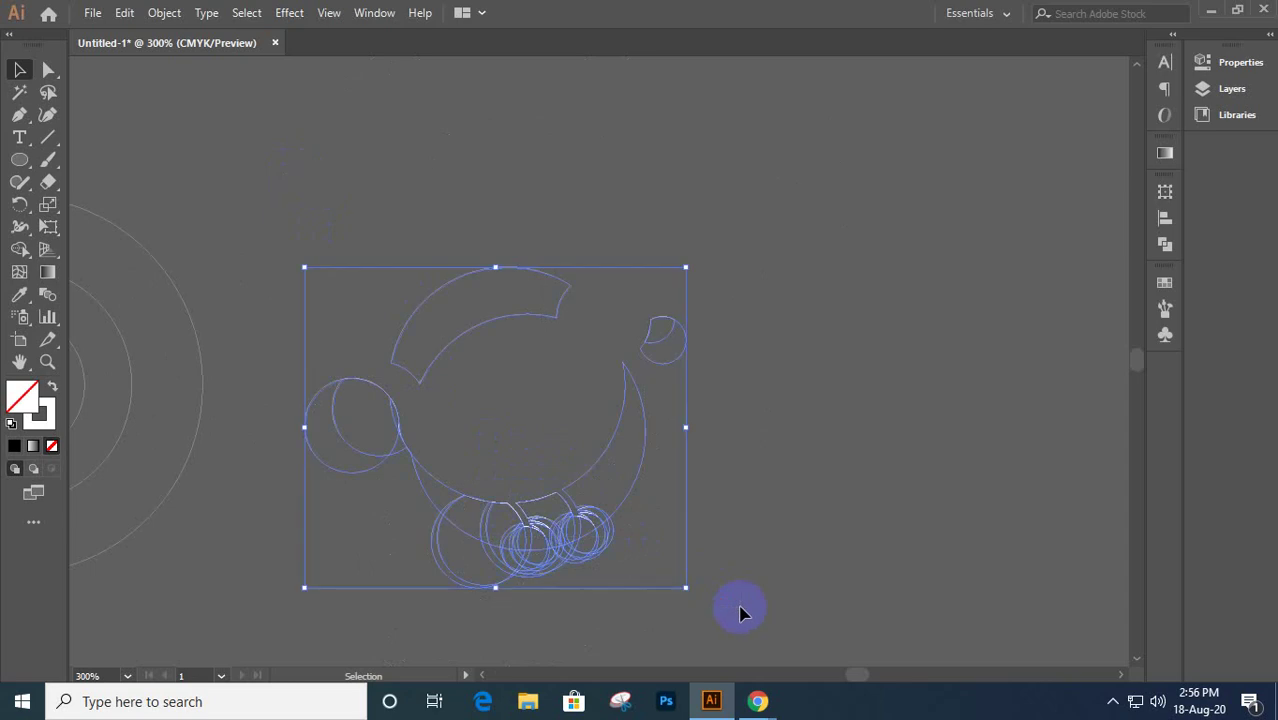
key(Delete)
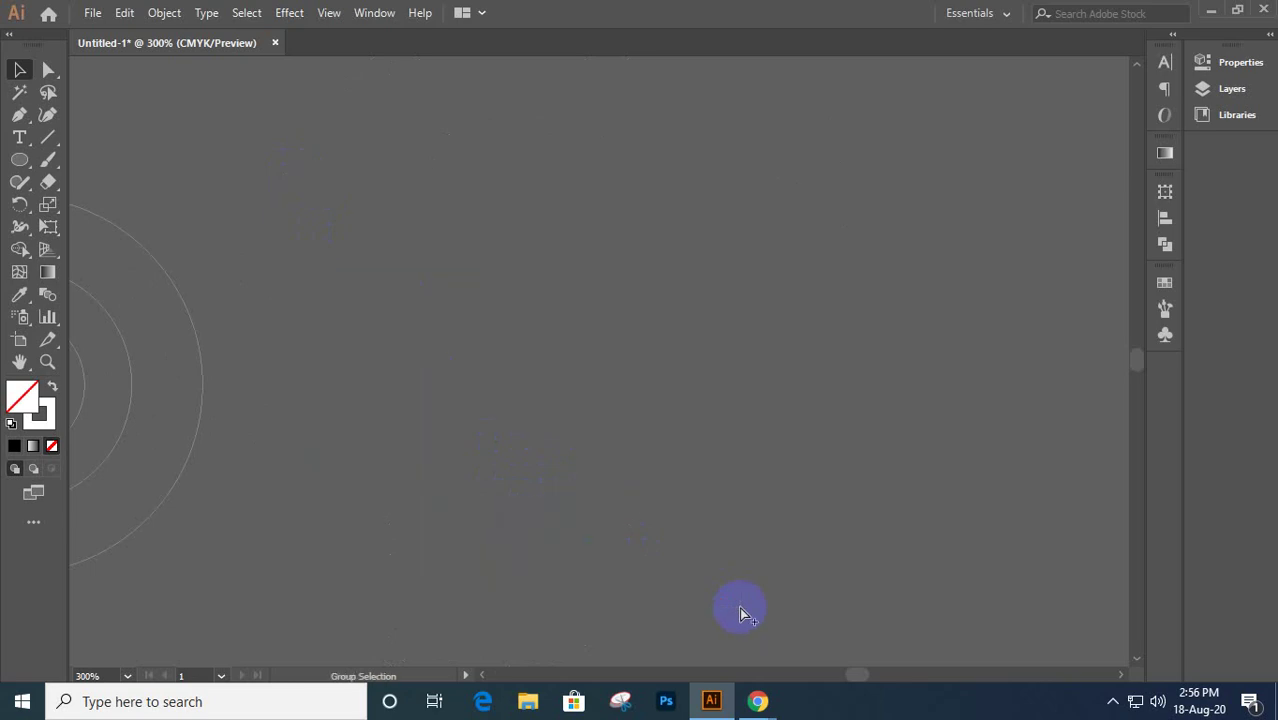
click(678, 308)
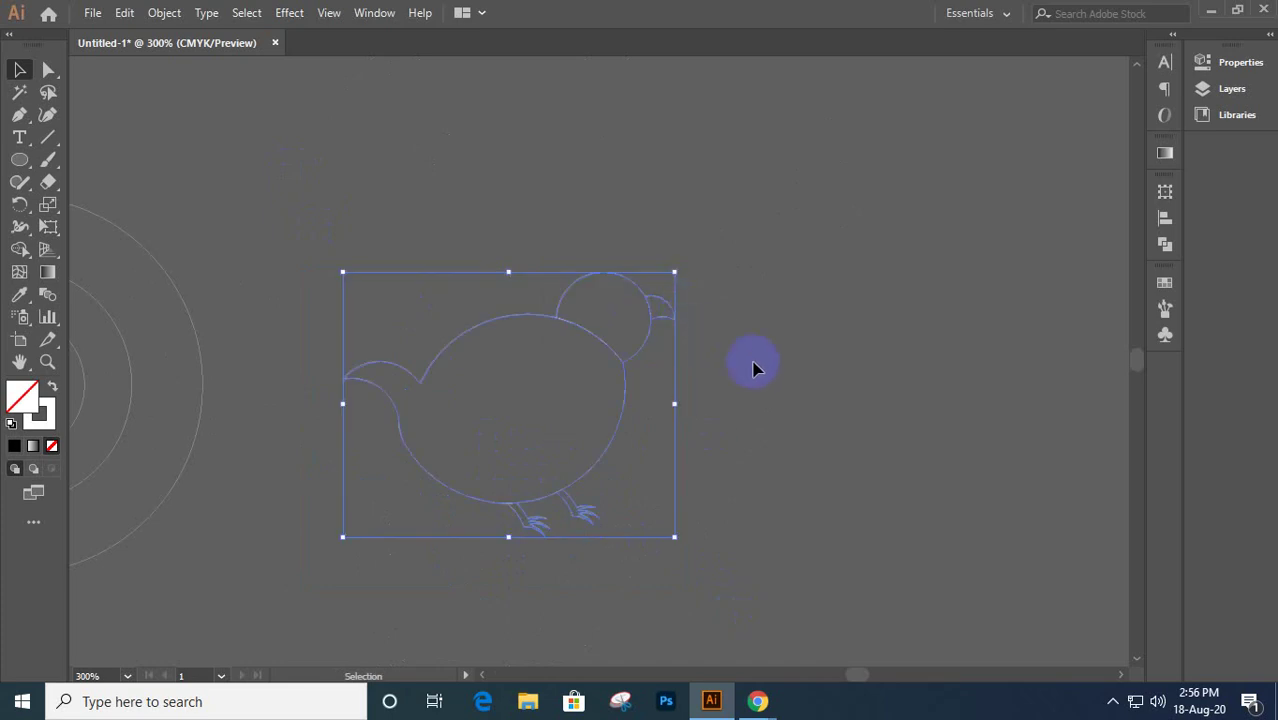
click(815, 358)
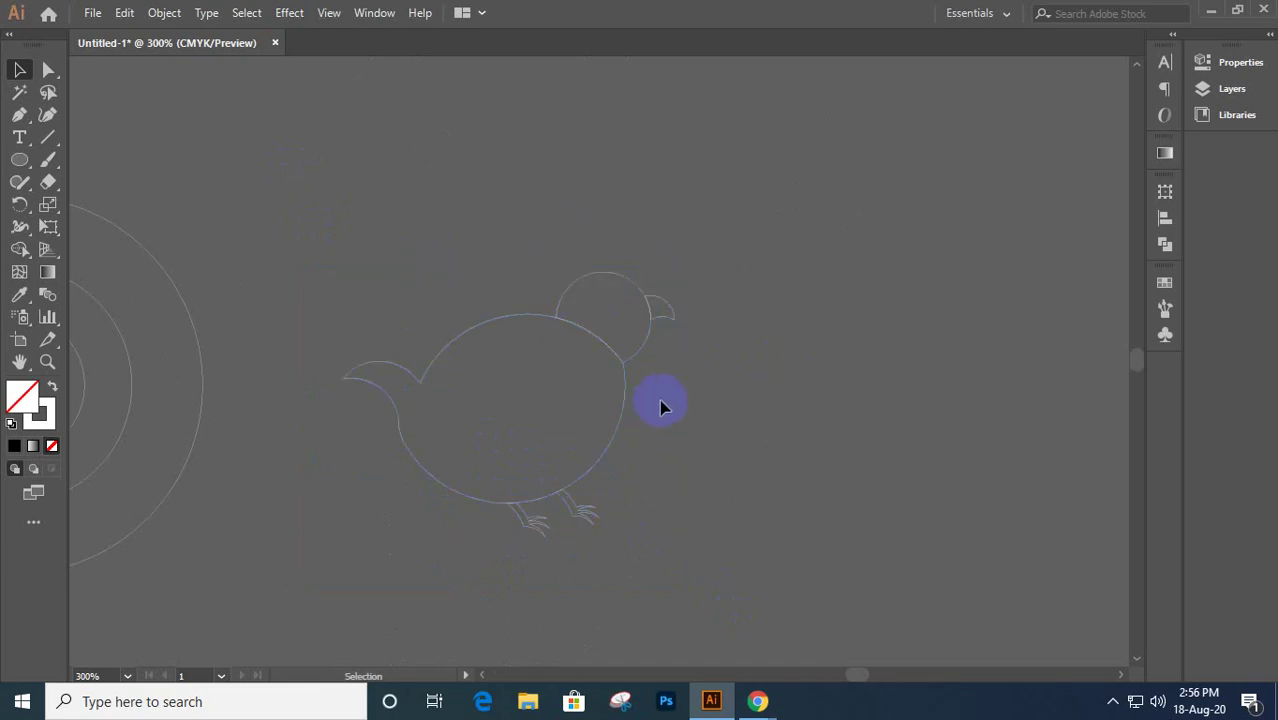
- Fill the beak with dark blue and the head with red
click(669, 324)
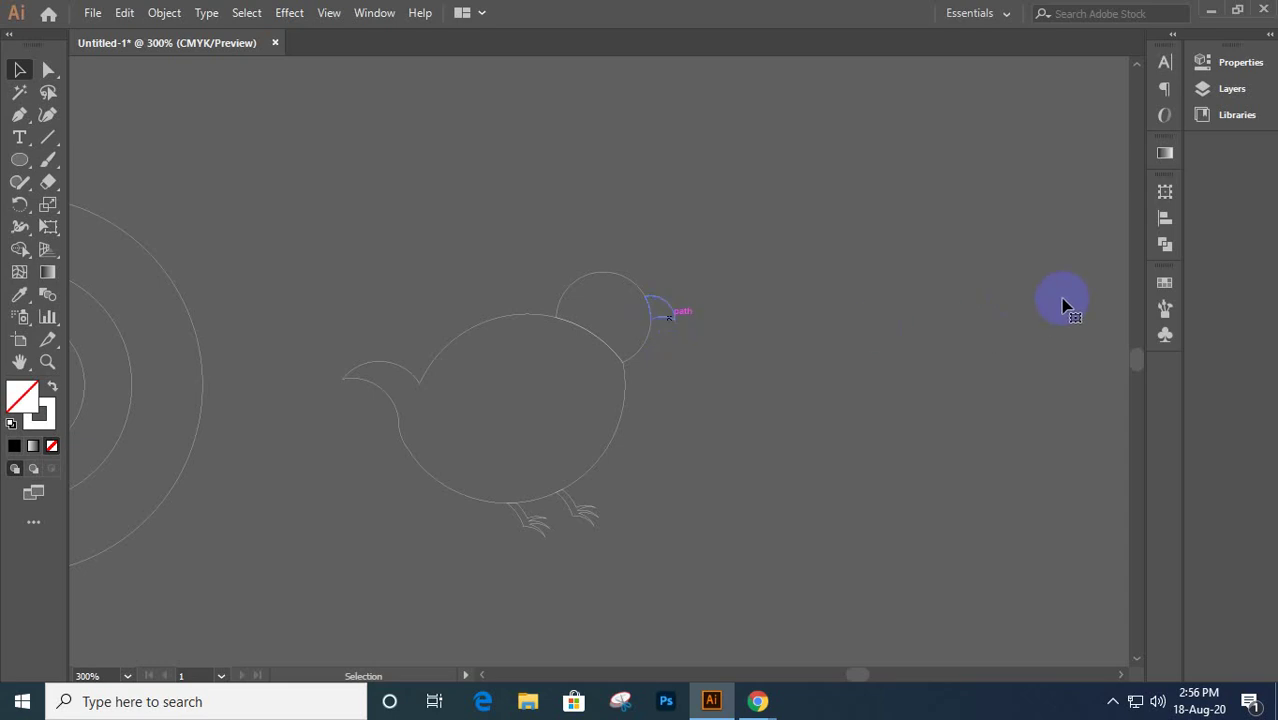
click(1164, 282)
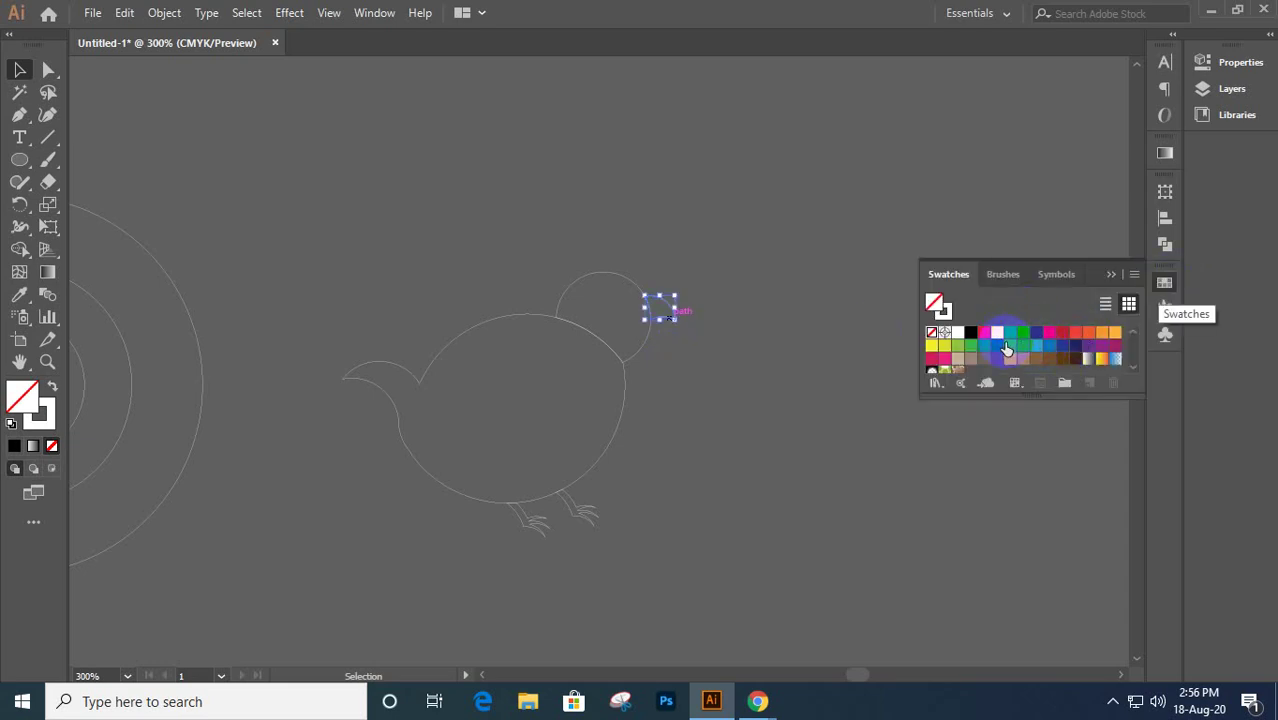
click(1063, 346)
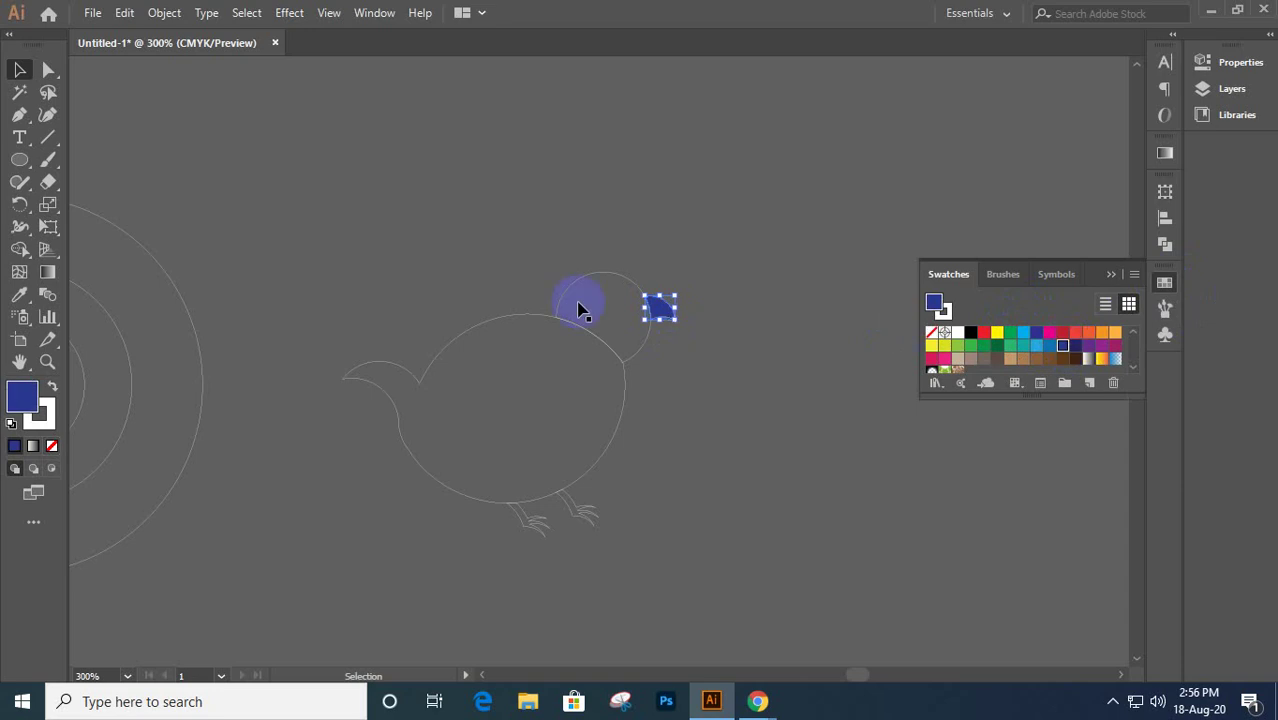
click(597, 285)
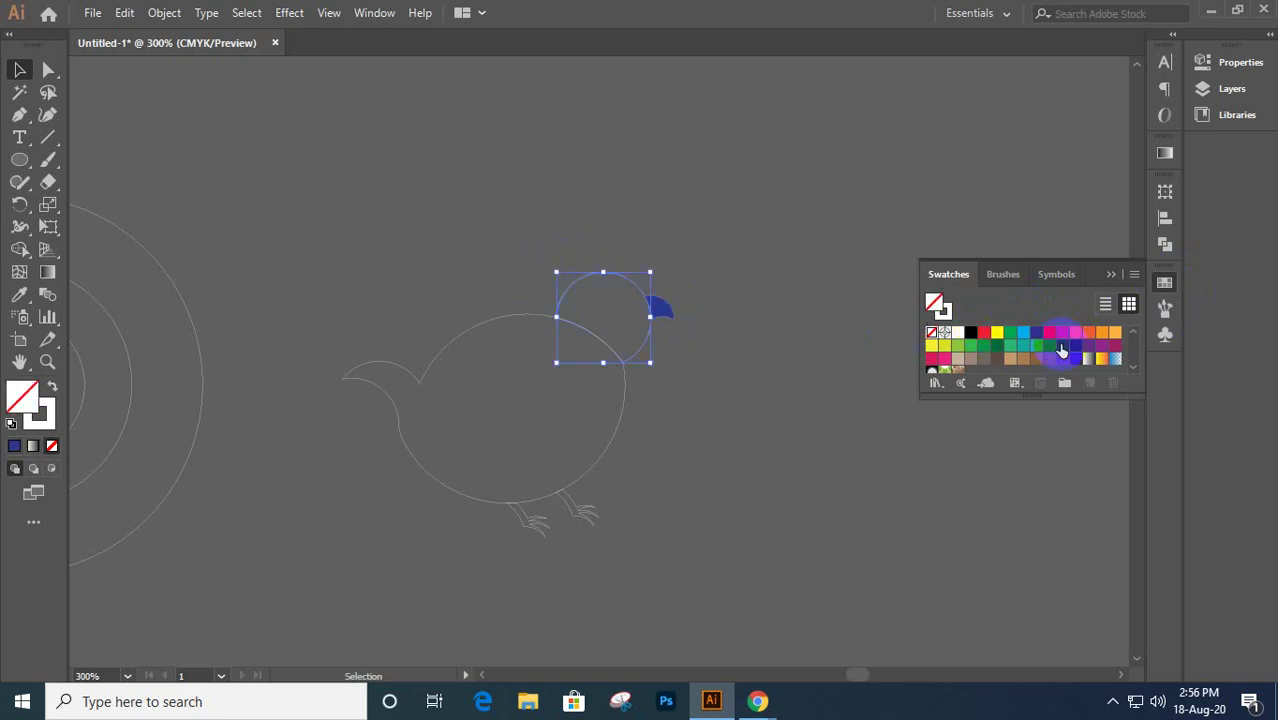
click(1062, 332)
- Fill the body and tail shape with dark green and both legs with dark brown
click(492, 325)
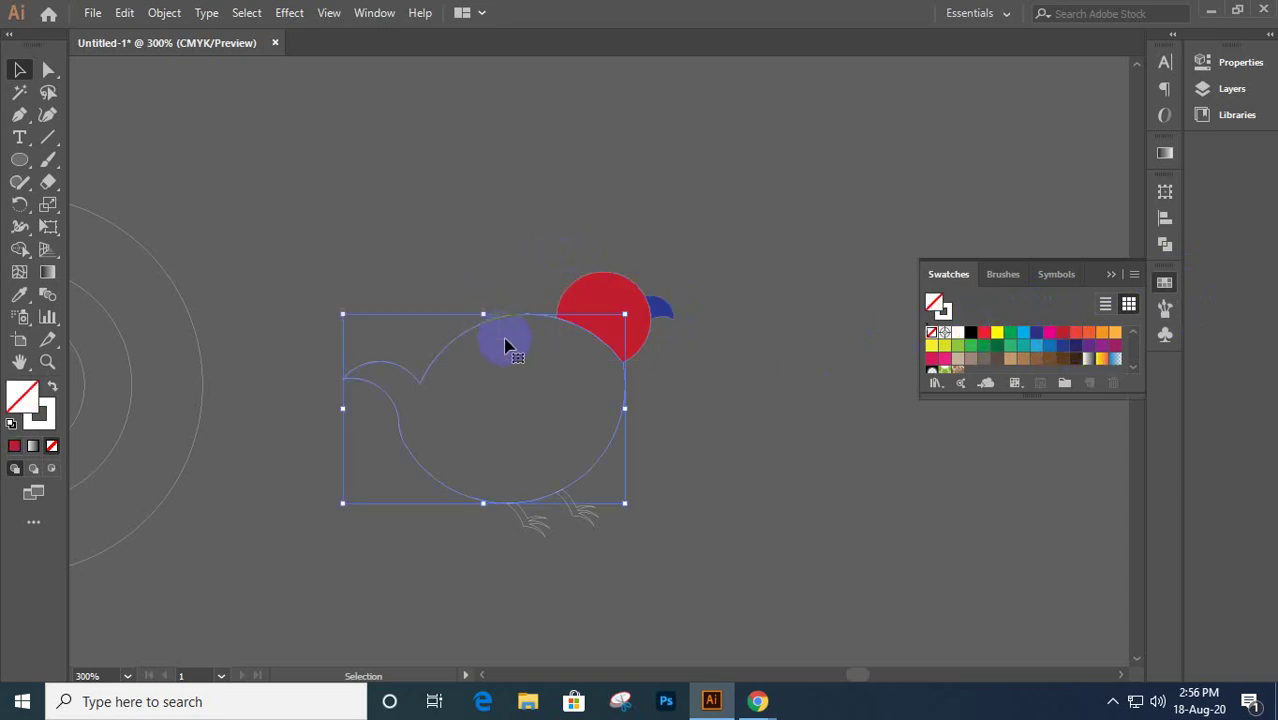
click(998, 348)
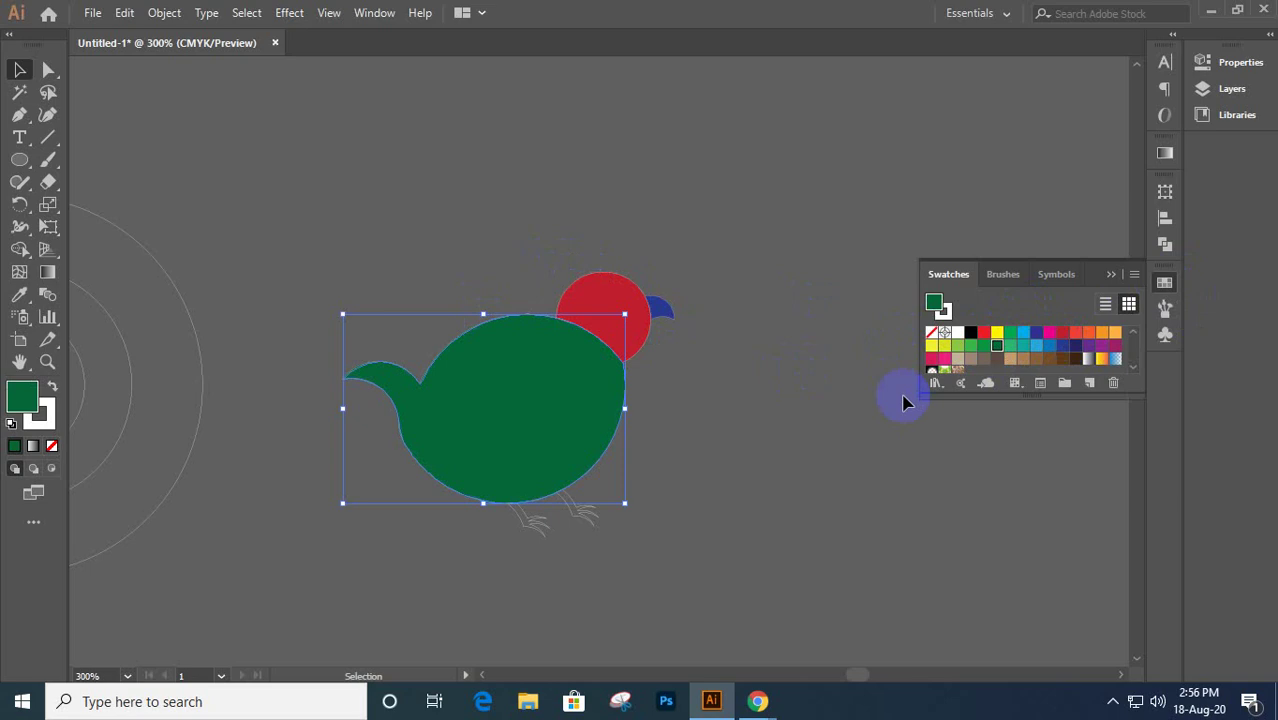
click(587, 522)
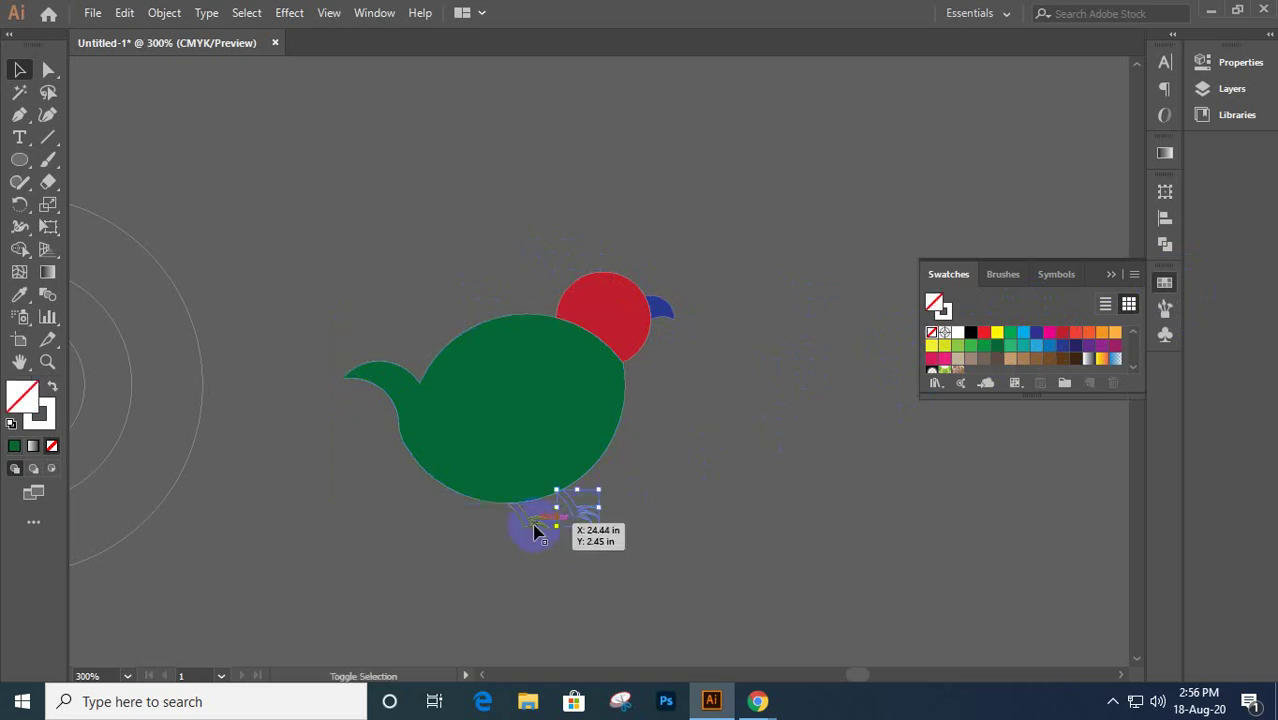
shift+click(534, 526)
click(1073, 359)
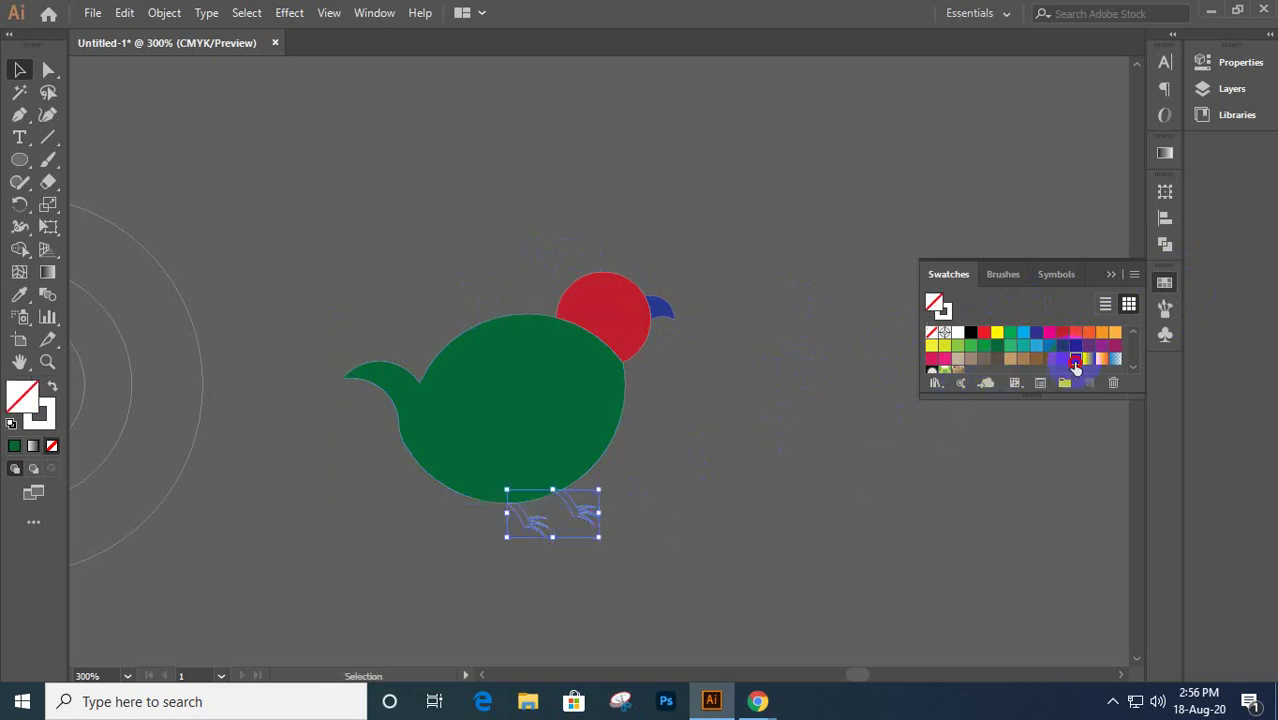
key(ctrl+shift+a)
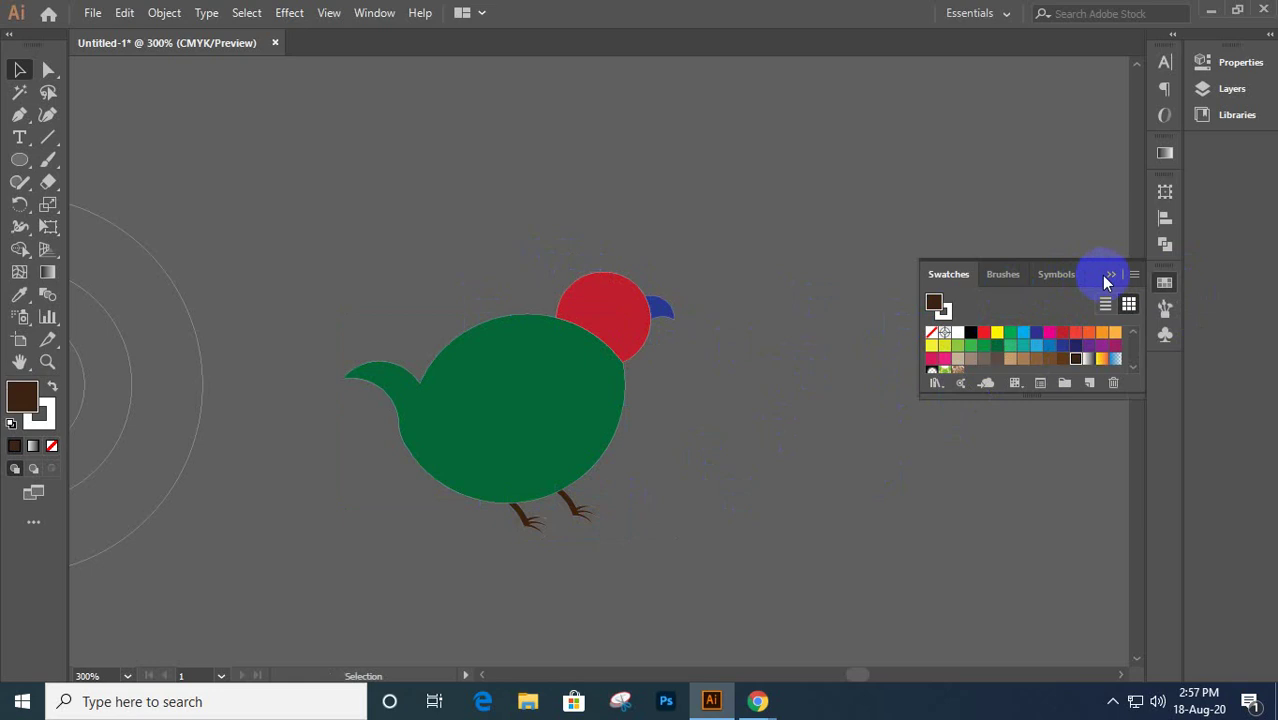
click(1108, 275)
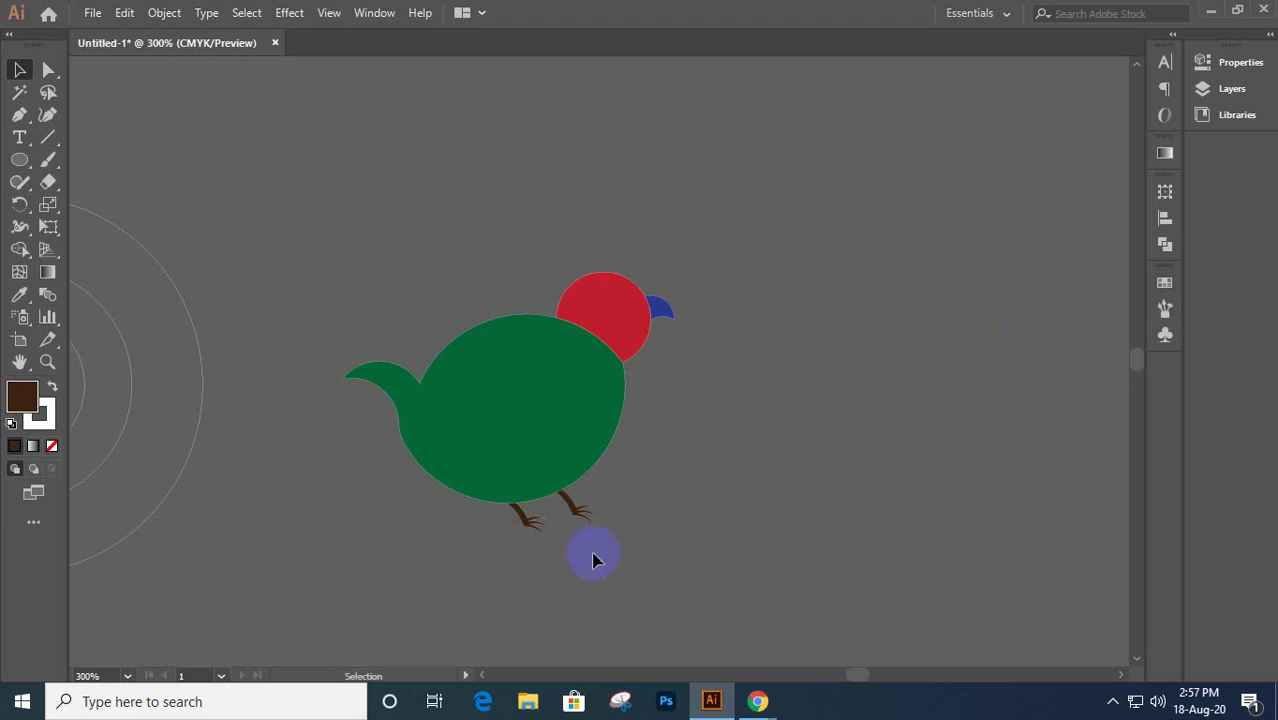
- Paint a small round white eye on the upper part of the red head with the Paintbrush
drag(383, 226, 744, 606)
drag(712, 450, 713, 448)
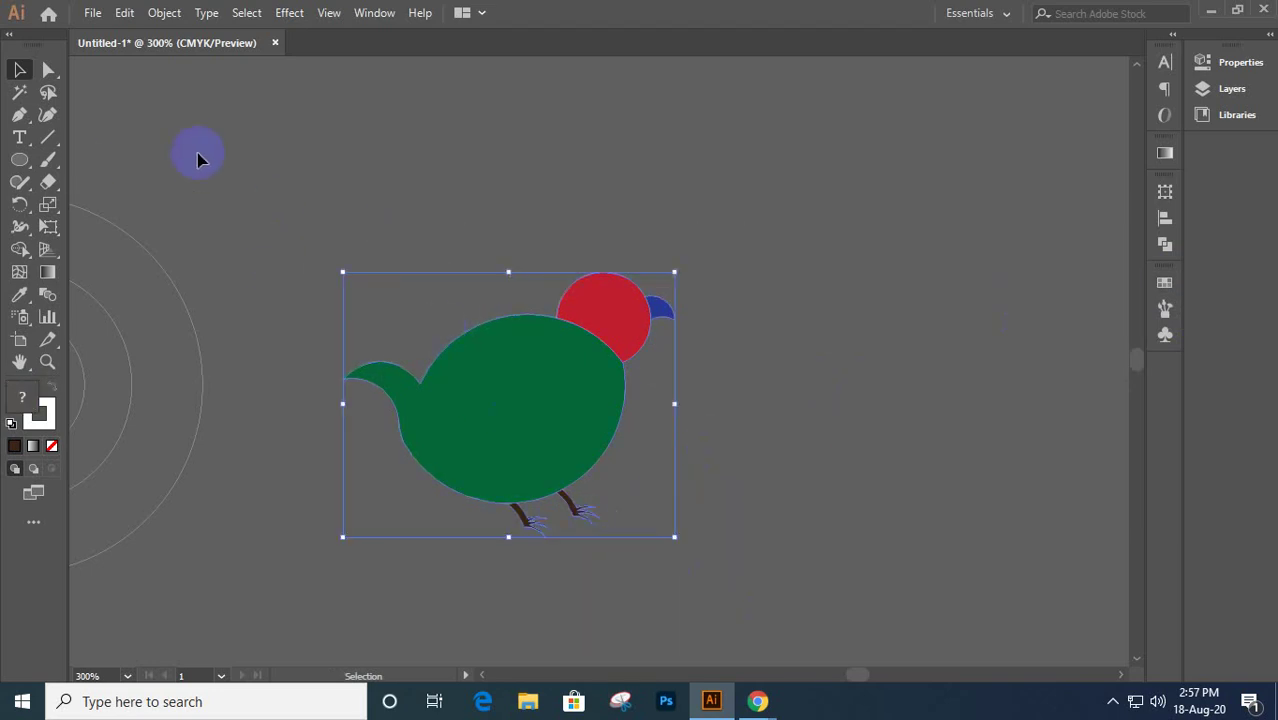
click(47, 160)
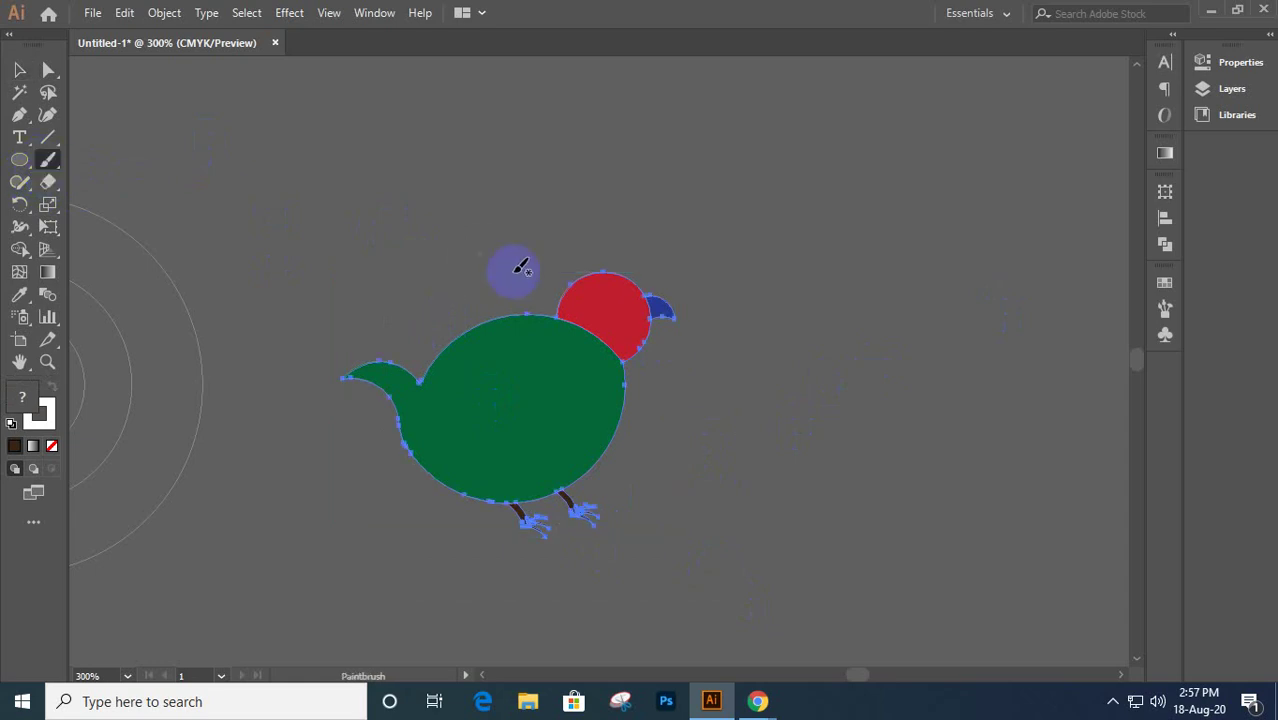
click(1164, 284)
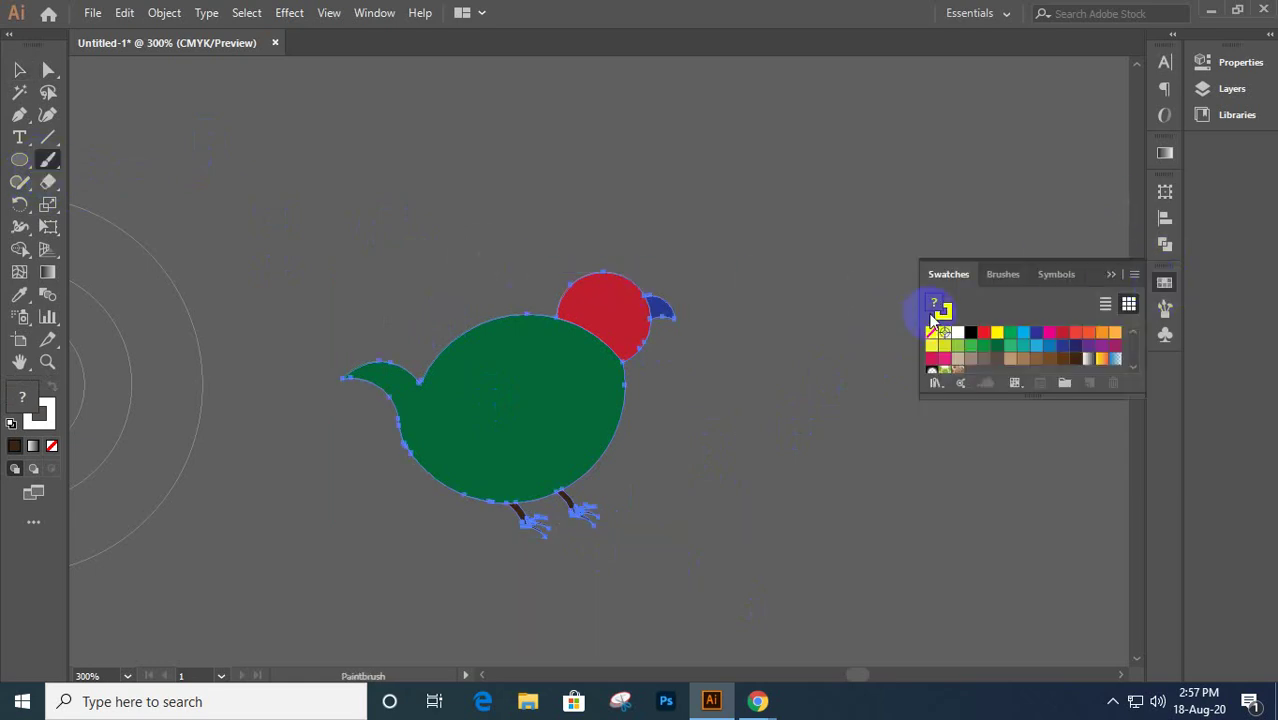
drag(648, 288, 616, 294)
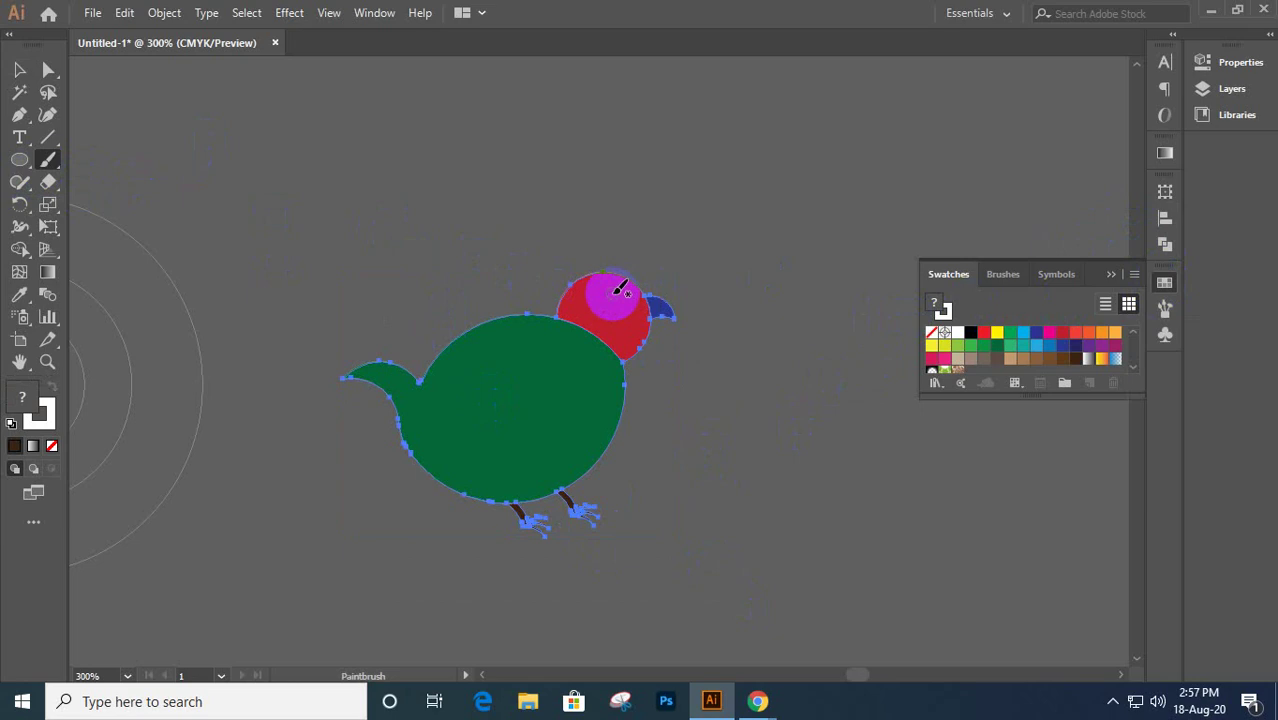
key(ctrl+shift+a)
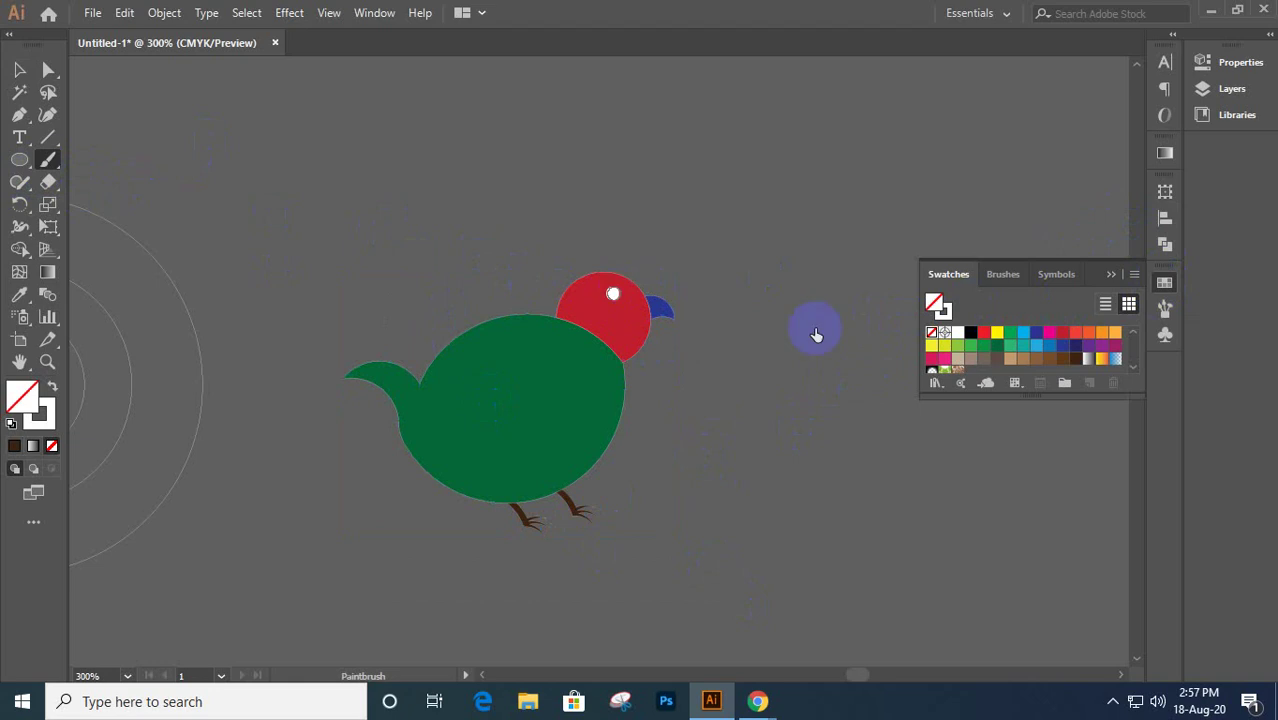
- Try to paint a pupil inside the white eye using a black fill, and undo the attempt
click(971, 334)
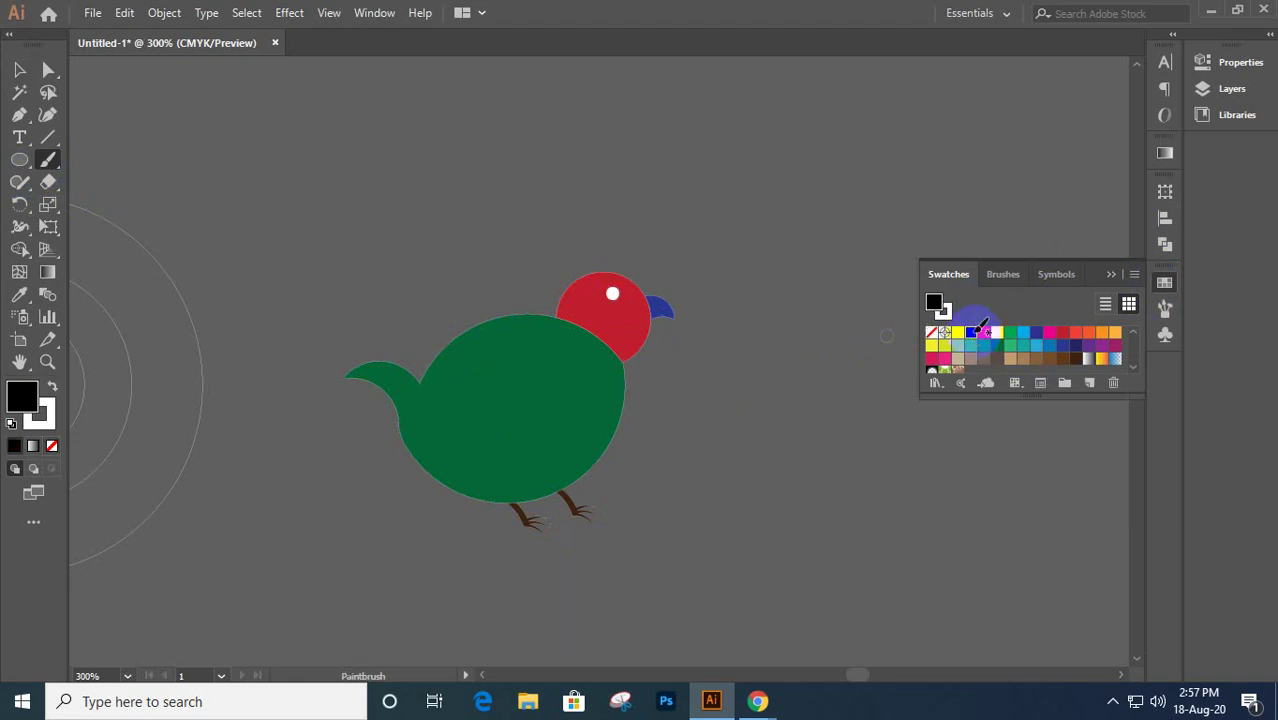
drag(626, 300, 632, 295)
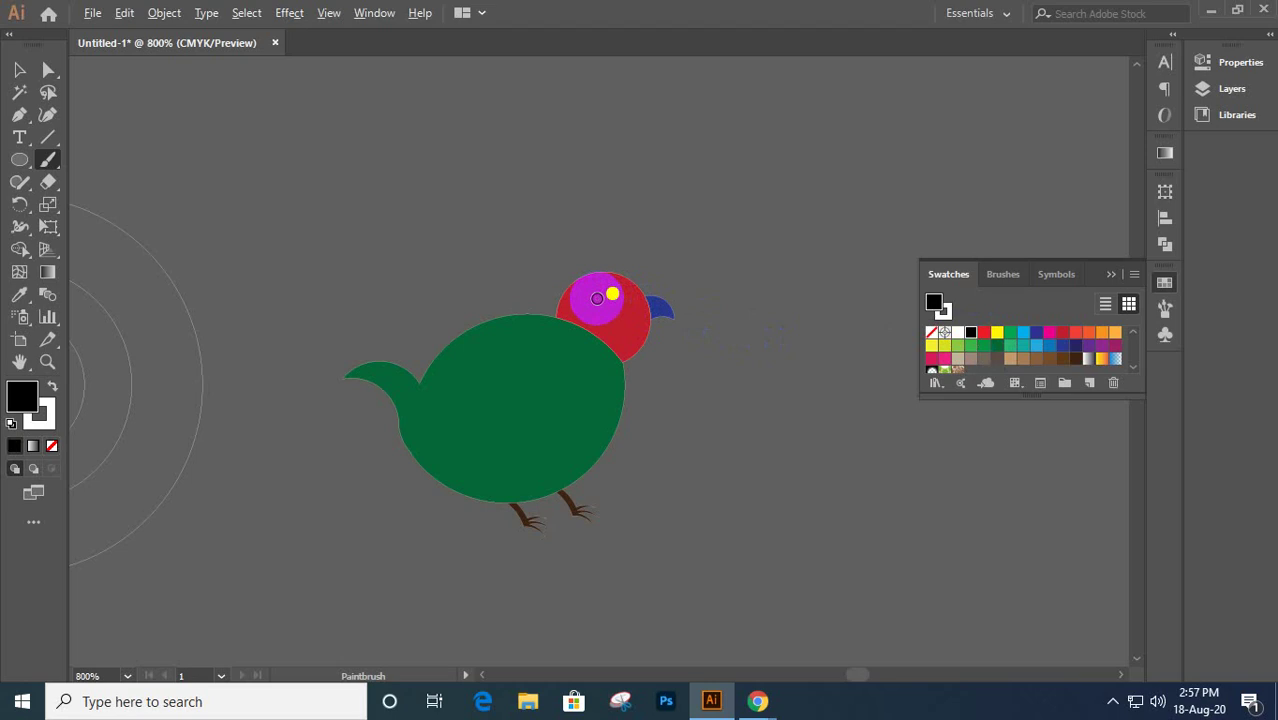
scroll(600, 296, up, 3)
drag(655, 277, 630, 279)
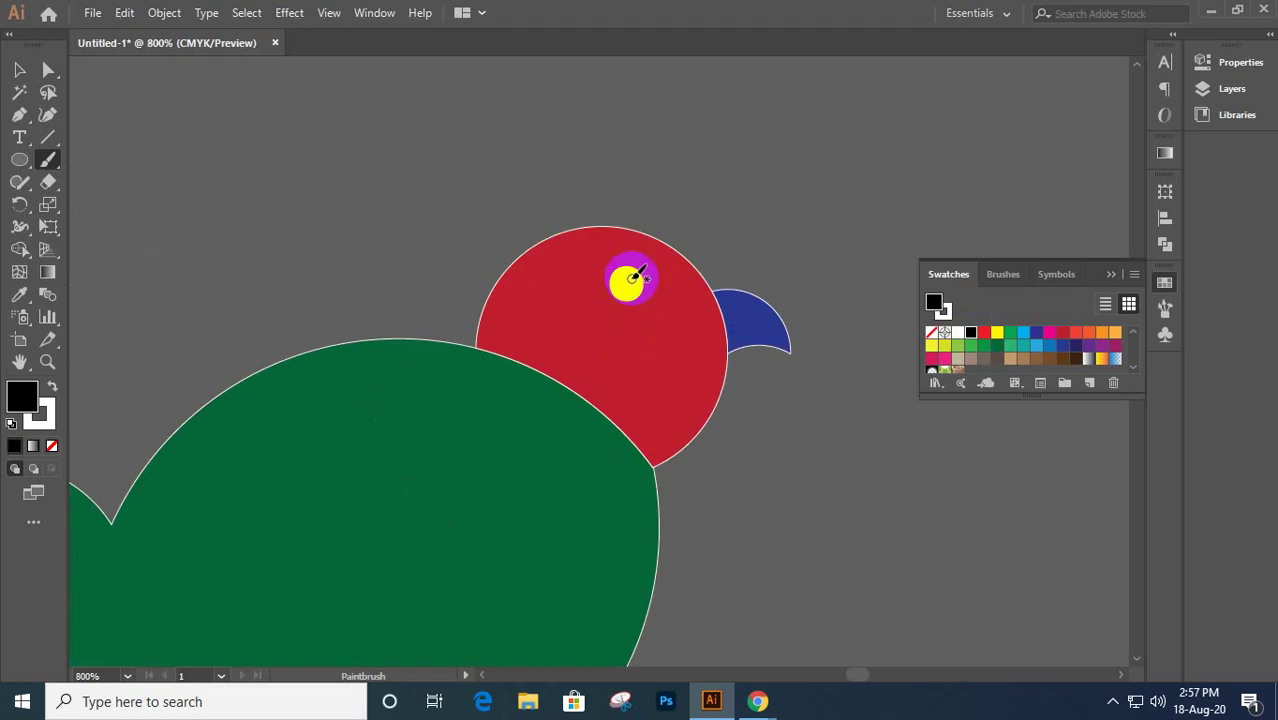
key(slash)
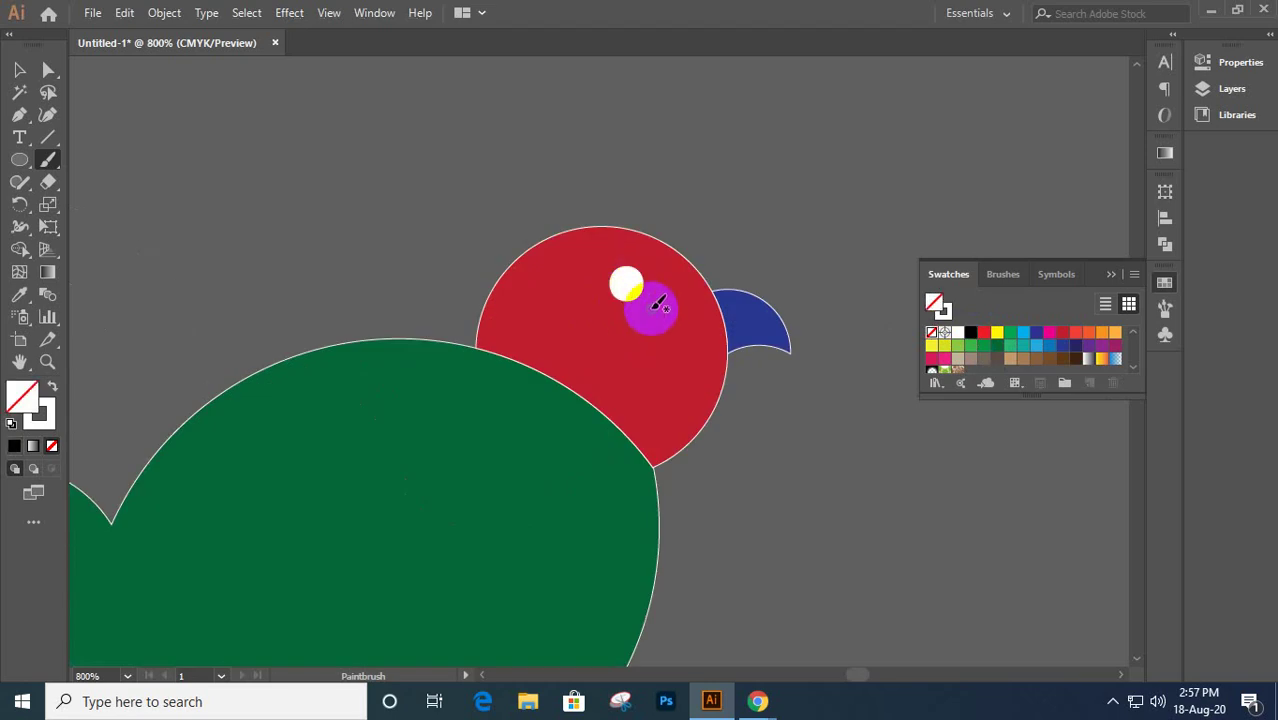
click(46, 422)
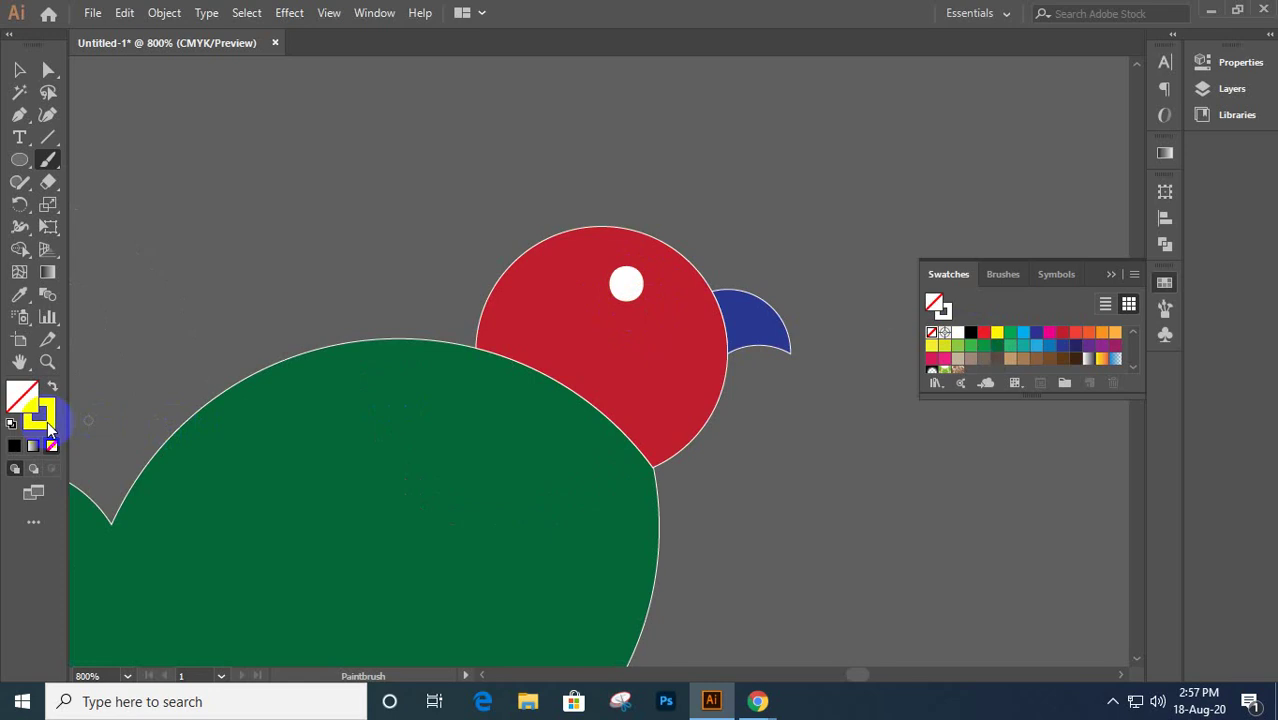
key(ctrl+z)
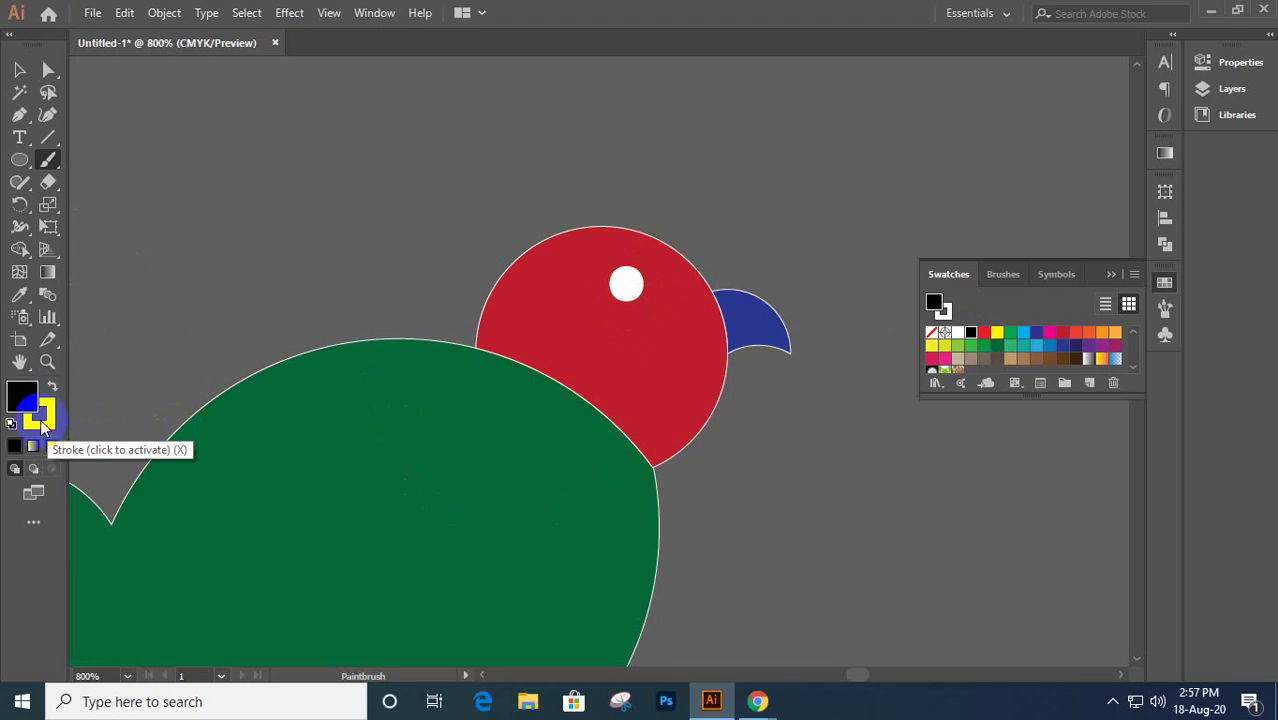
- Set the brush's stroke colour to black
click(41, 424)
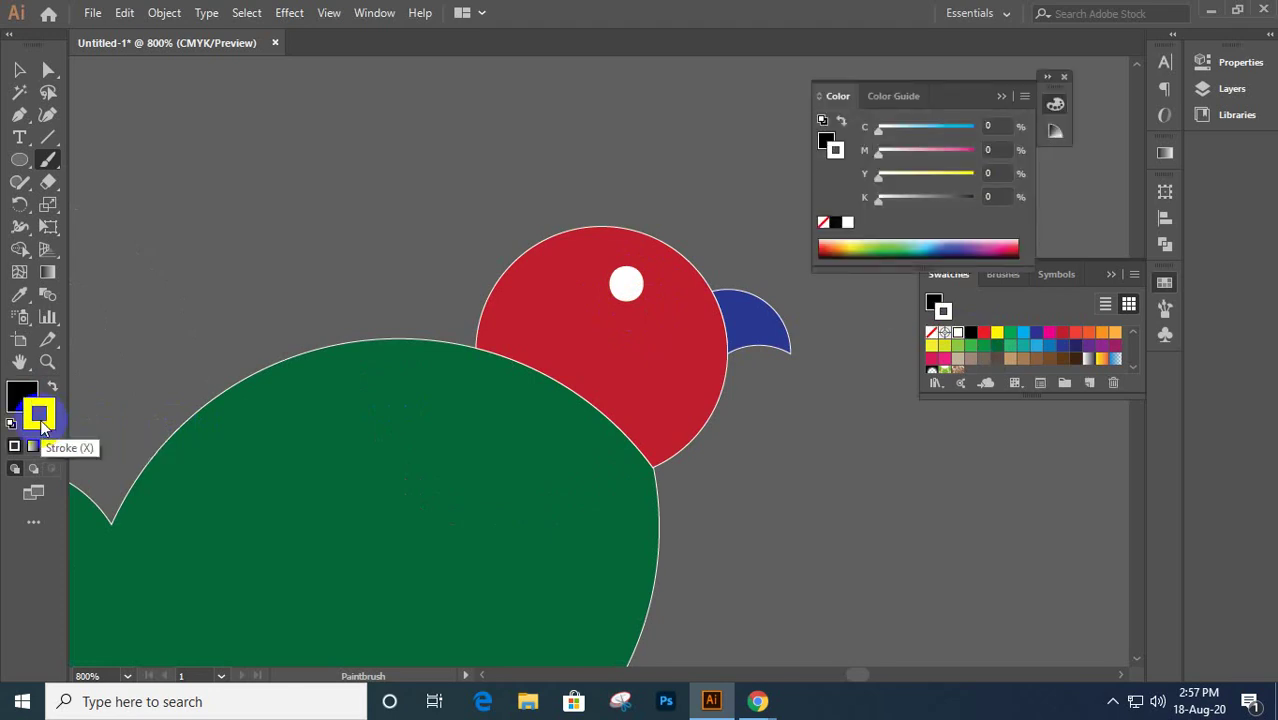
click(834, 224)
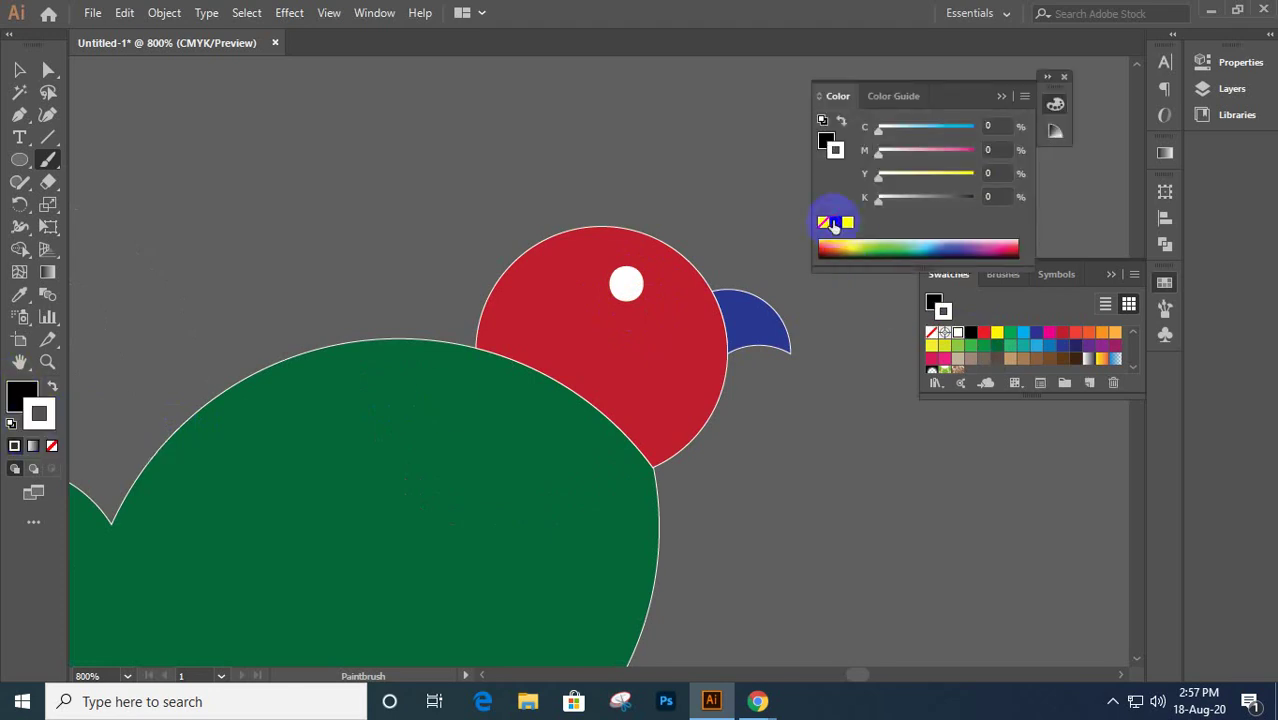
click(834, 224)
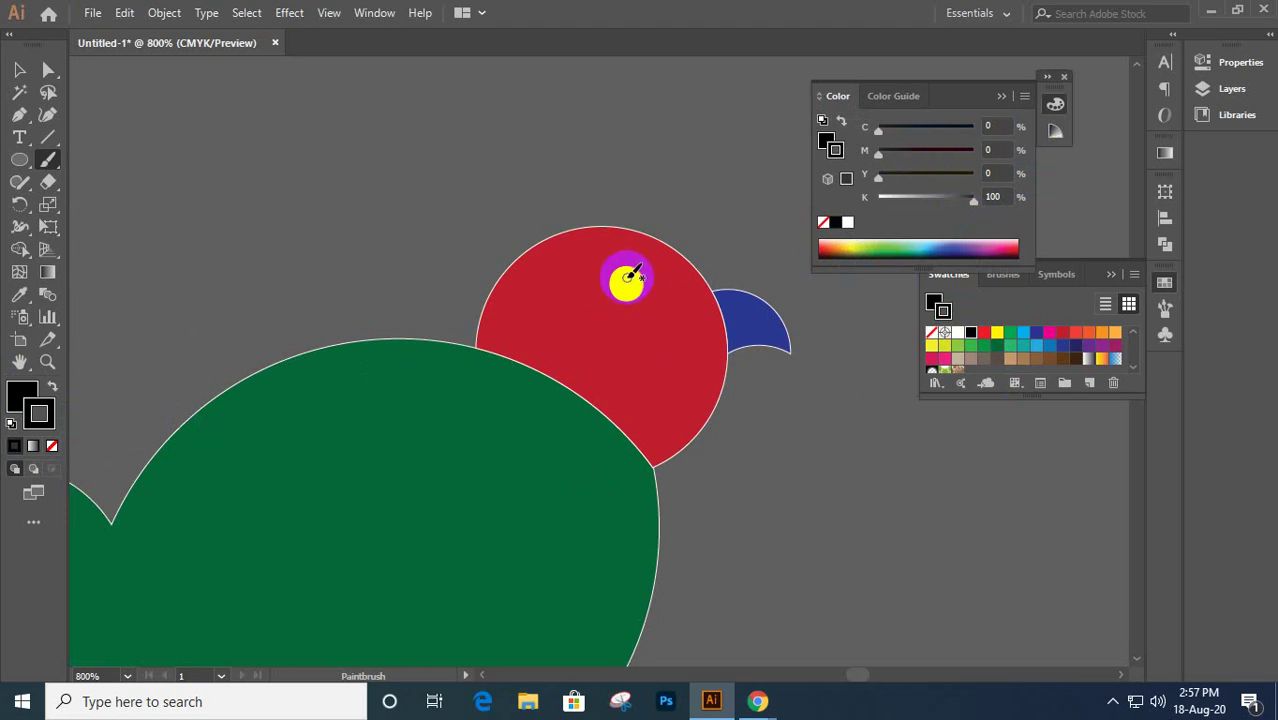
- Paint a small round black pupil inside the white eye using a black stroke and no fill
click(628, 278)
click(626, 285)
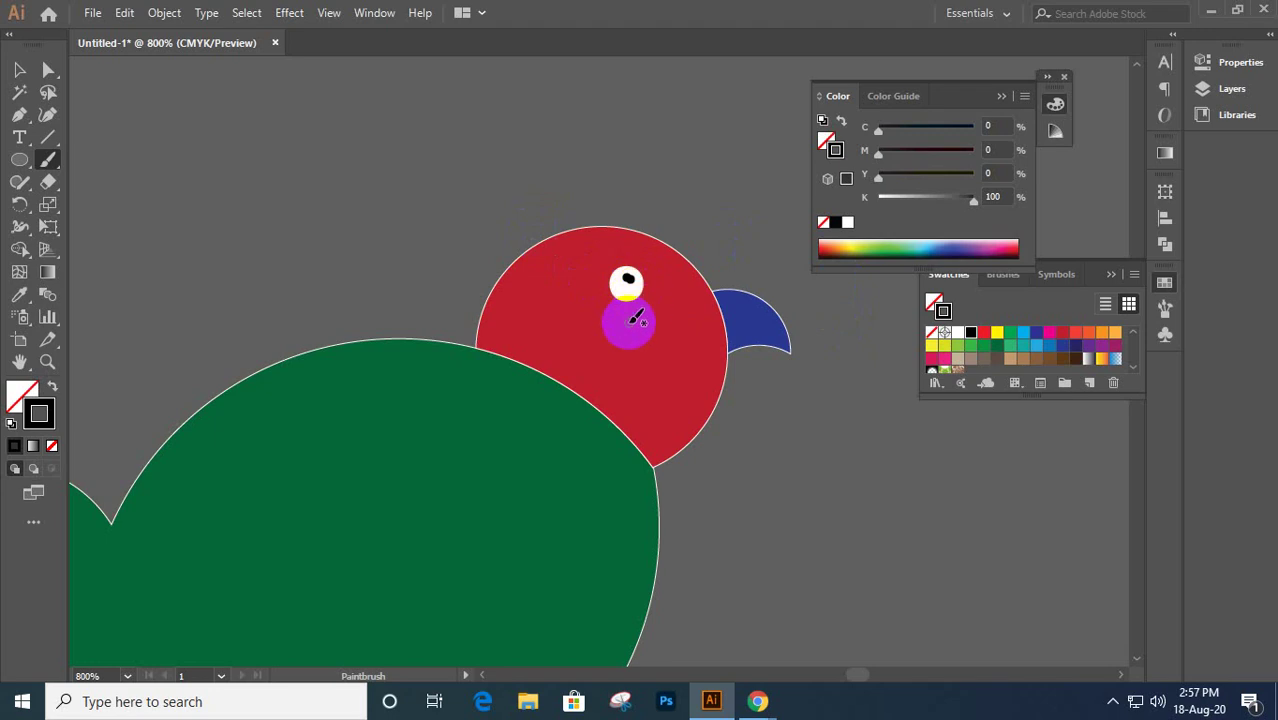
click(630, 283)
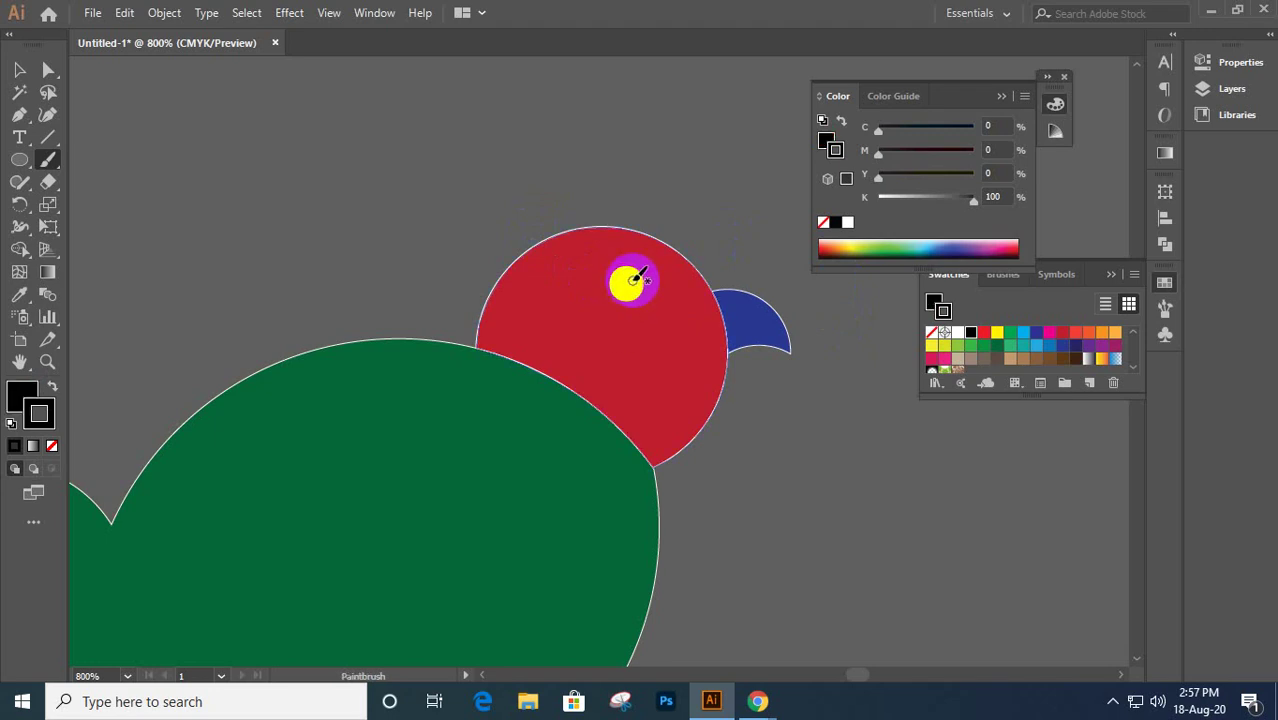
key(slash)
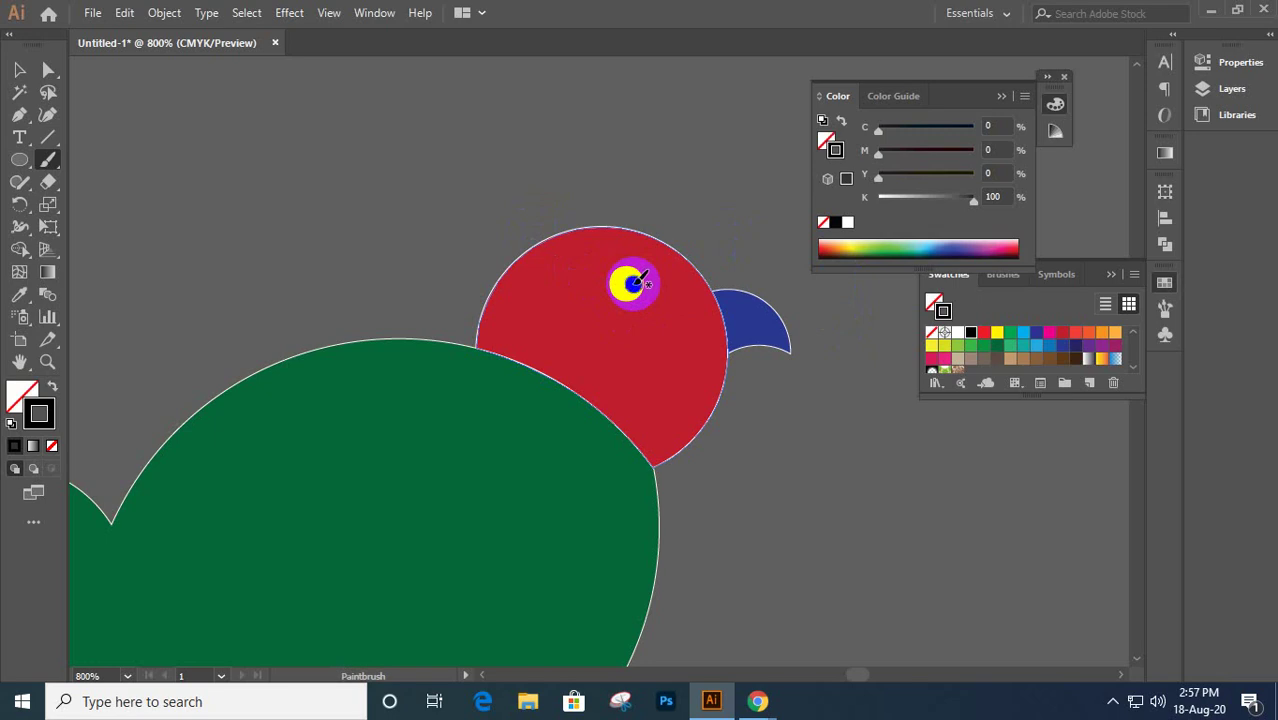
key(v)
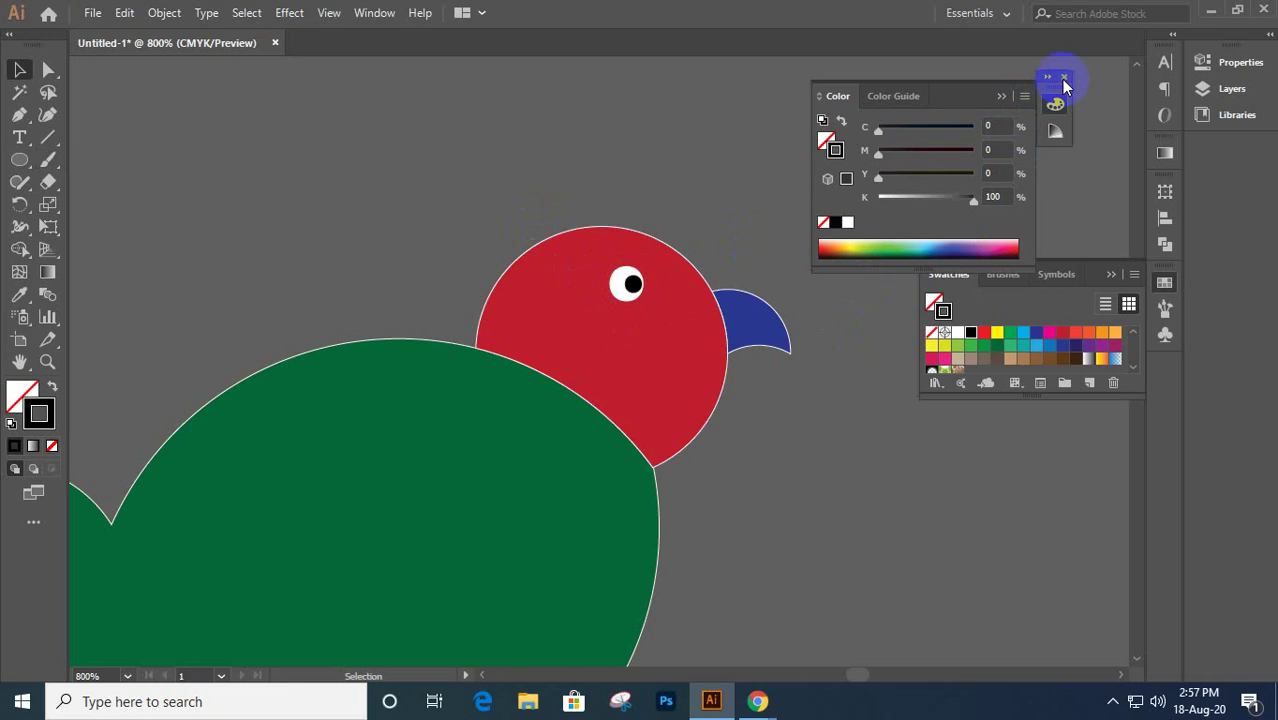
- Close the Color and Swatches panels and select the whole bird artwork
click(1063, 78)
click(1105, 279)
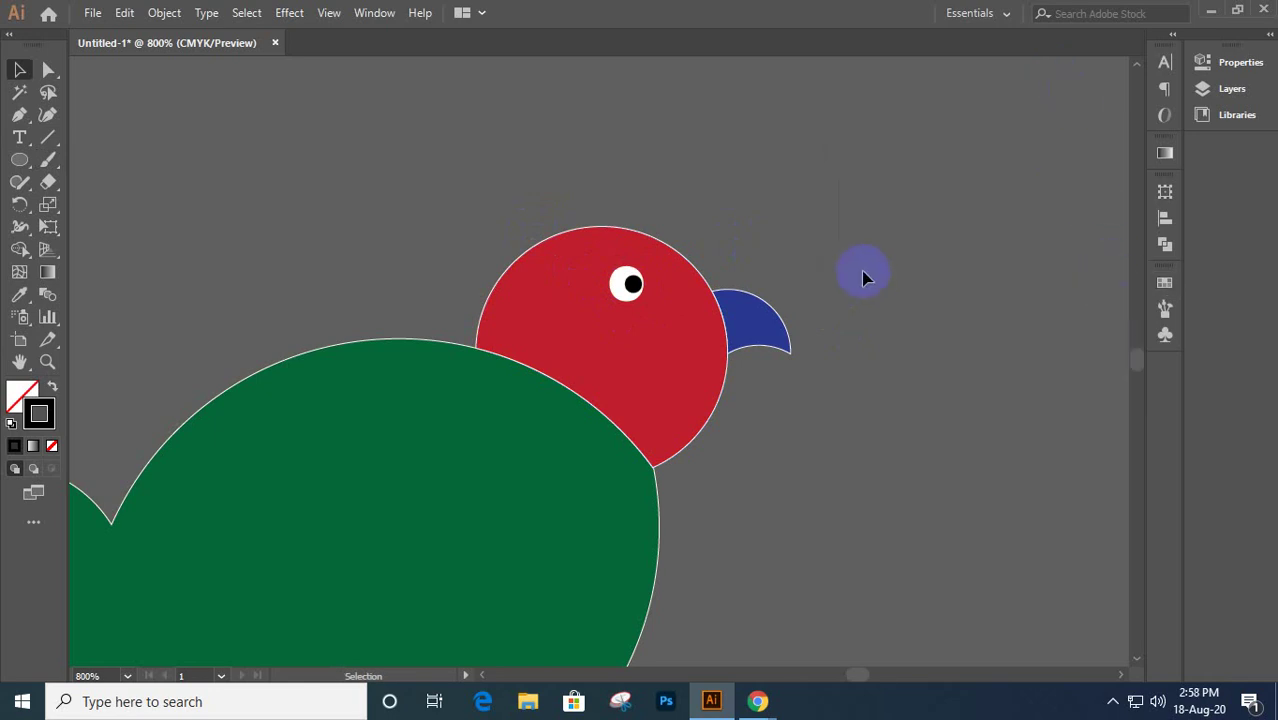
key(ctrl+minus)
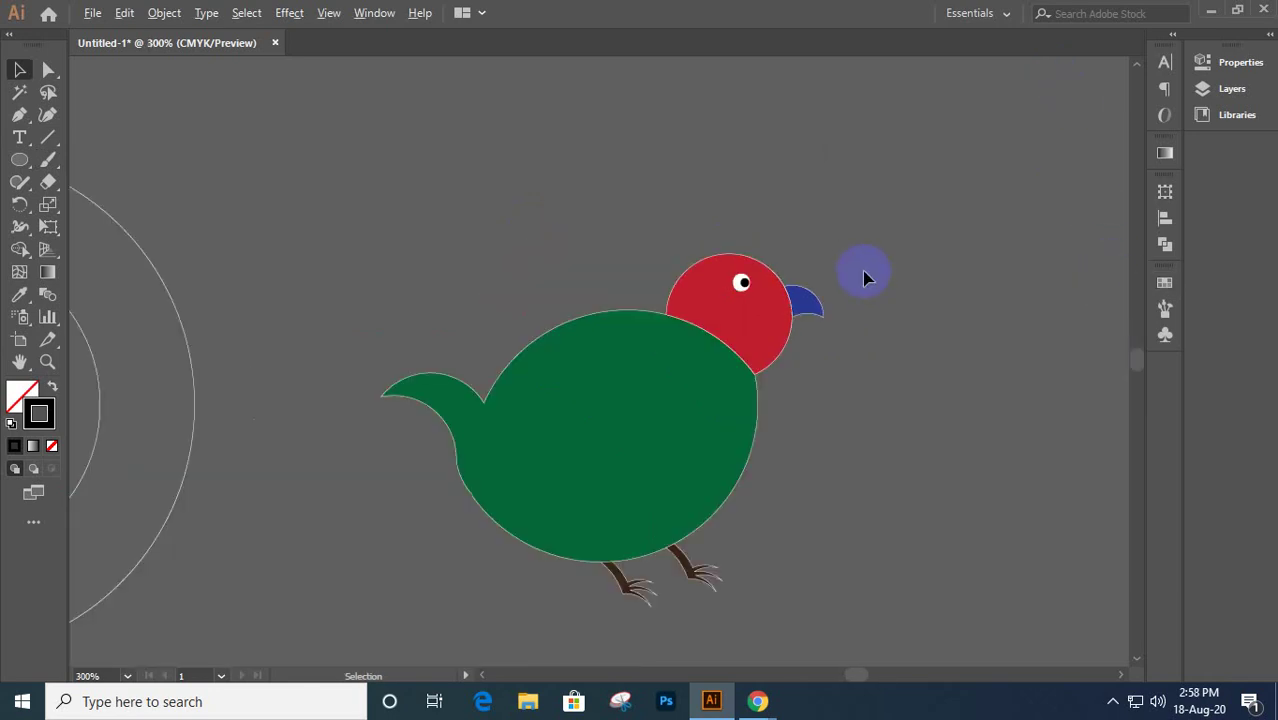
key(ctrl+minus)
drag(500, 231, 976, 508)
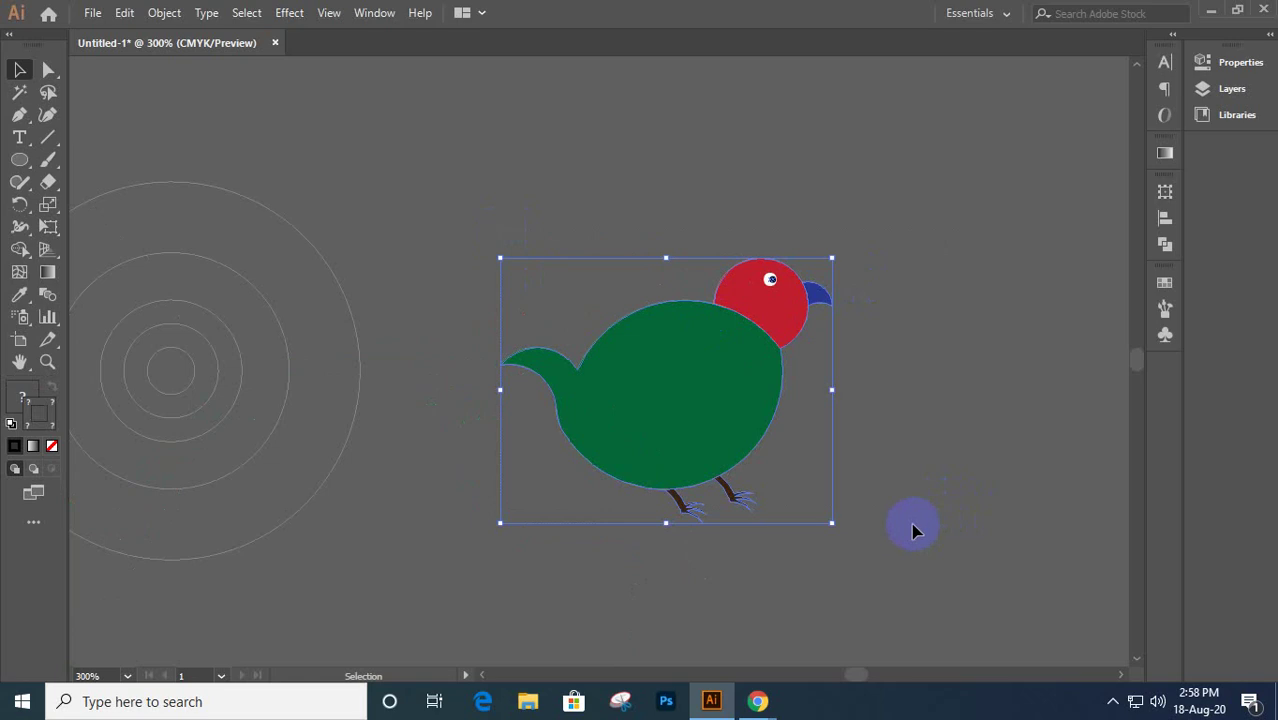
key(ctrl+minus)
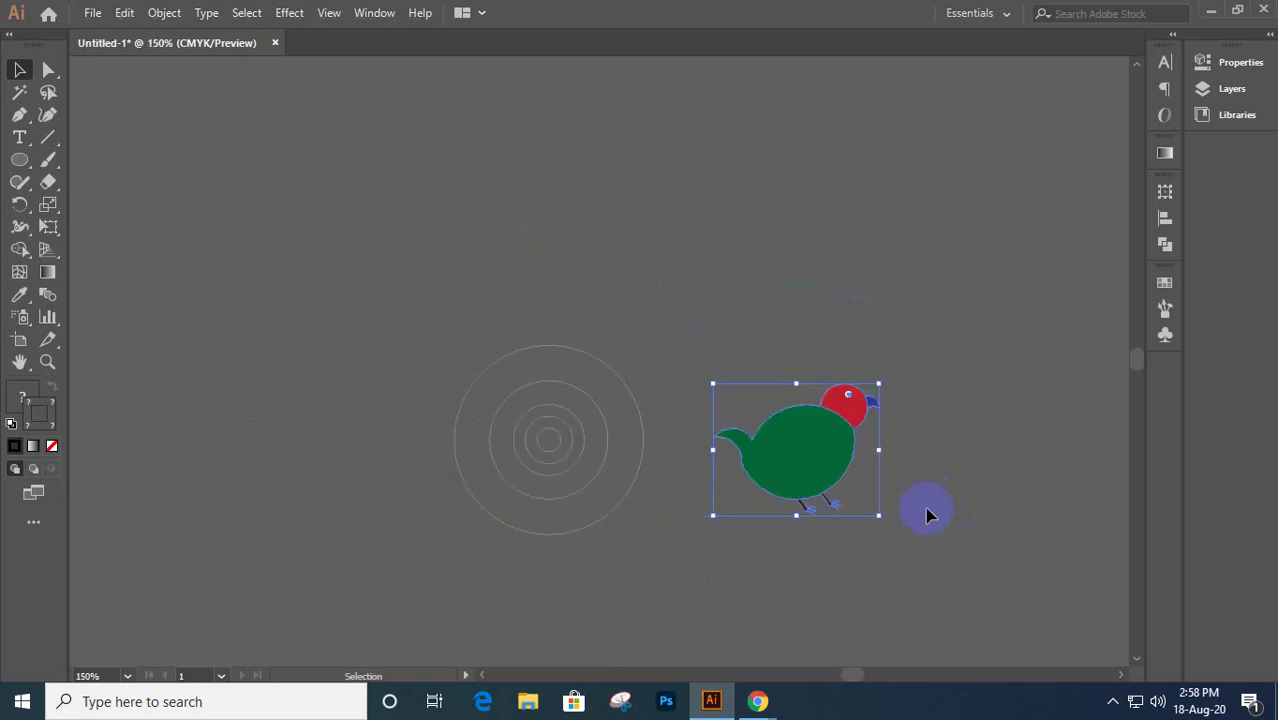
key(ctrl+minus)
key(ctrl+minus)
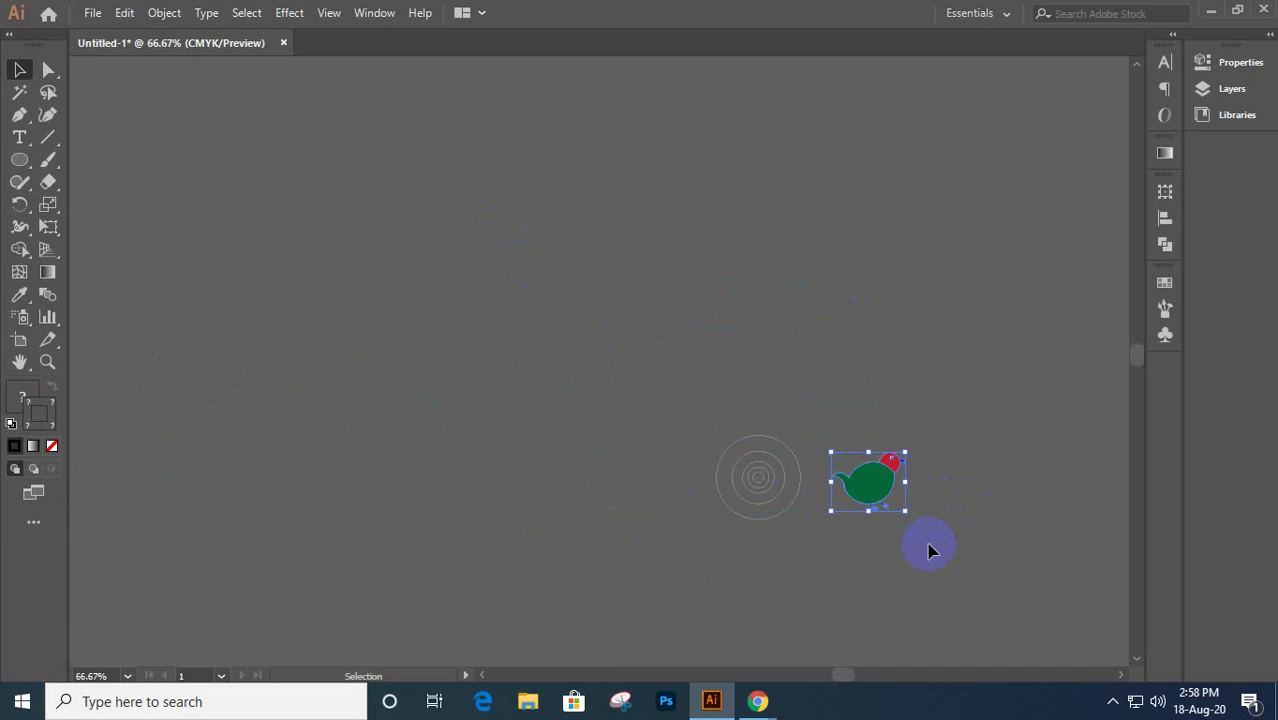
- Switch to Chrome, check the Google Meet call and return to the apple logo image results
click(1209, 9)
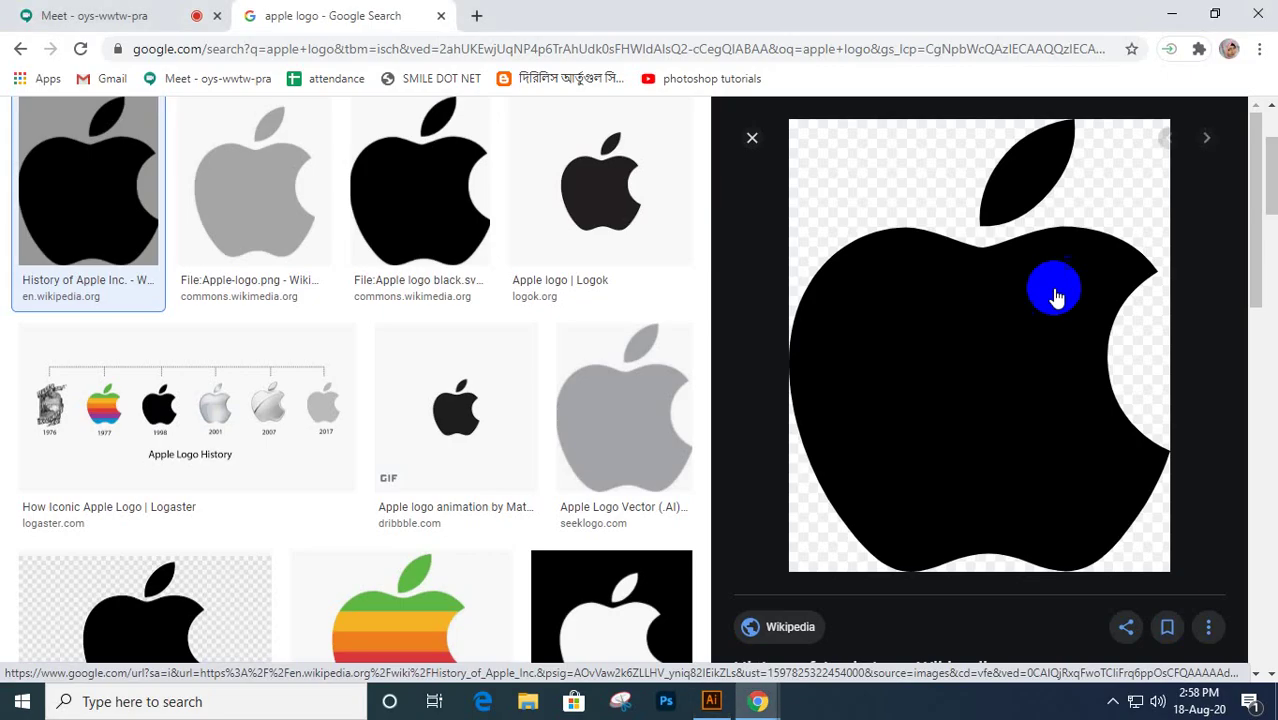
click(160, 16)
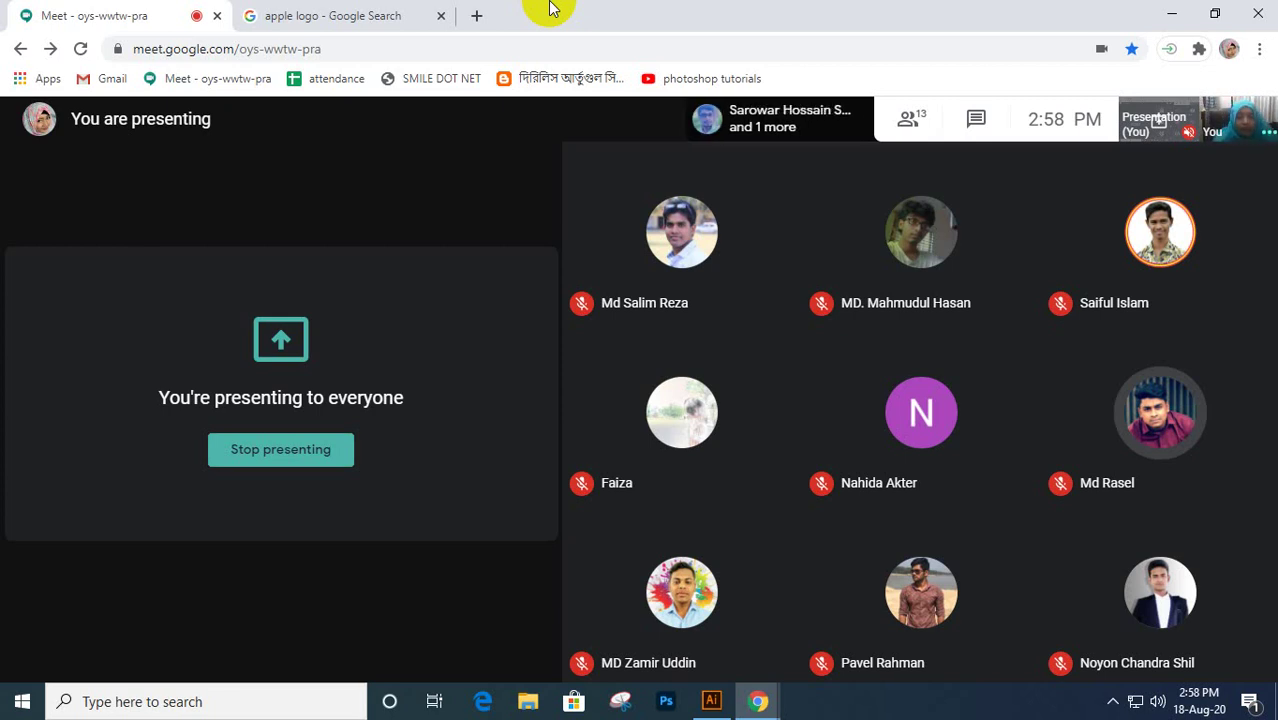
click(365, 15)
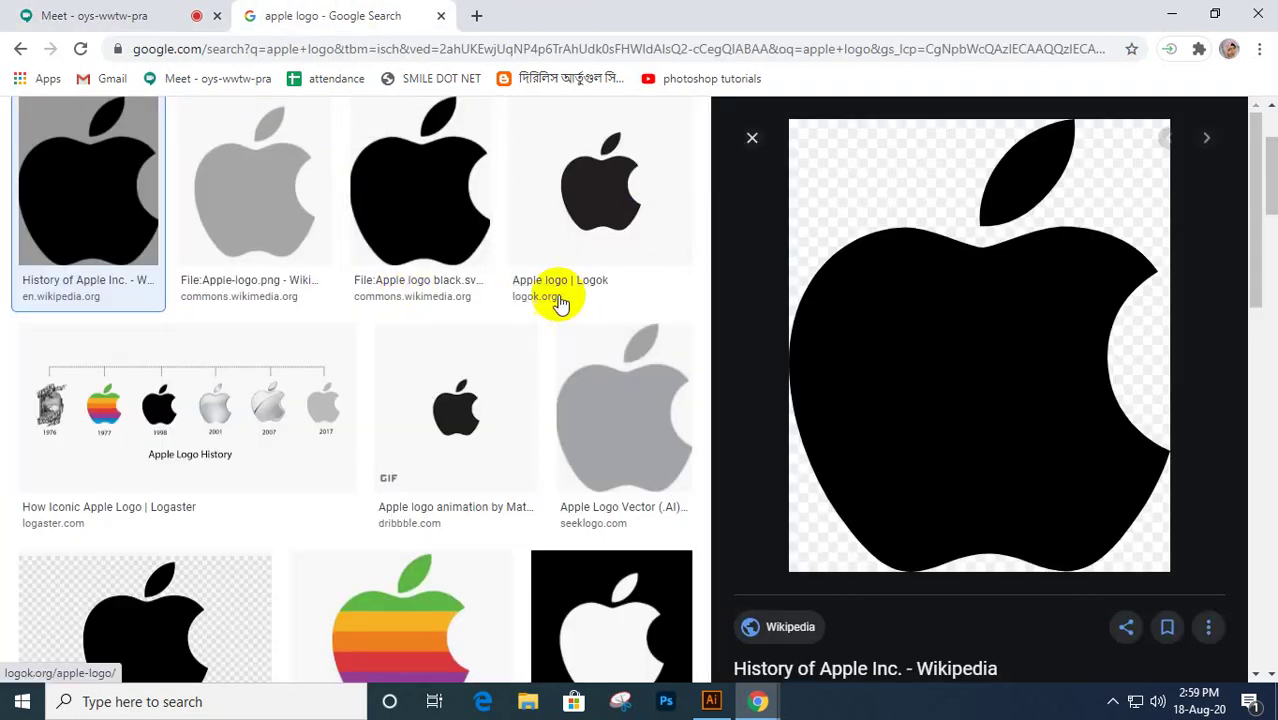
- Replace the apple logo query with an image search for "golden ratio logo"
scroll(556, 300, up, 2)
drag(251, 143, 143, 163)
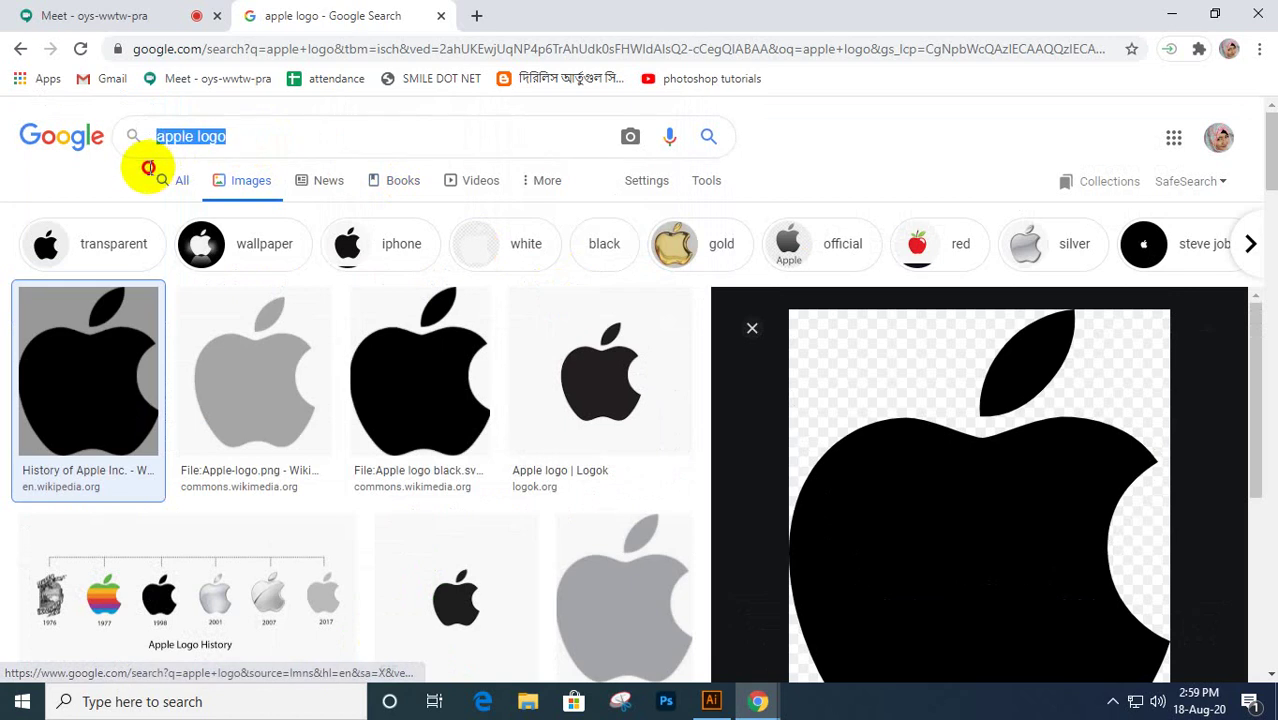
text(golde)
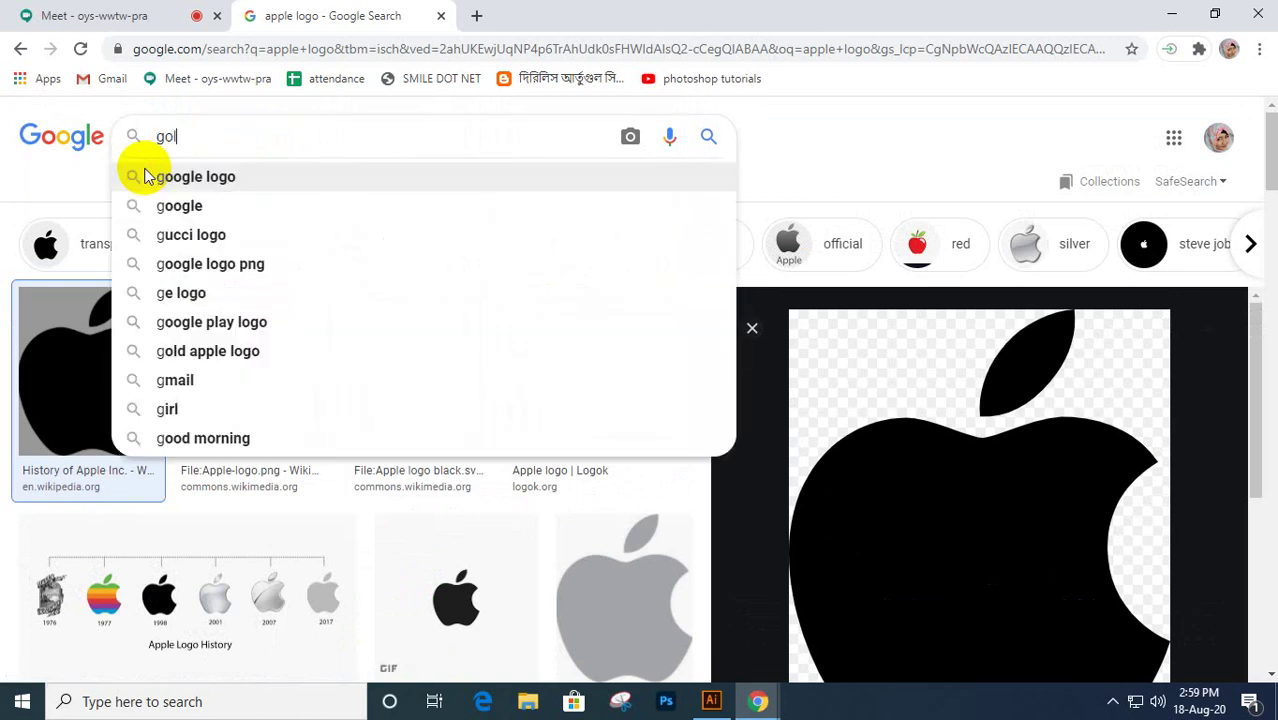
key(Down)
key(Down)
key(Return)
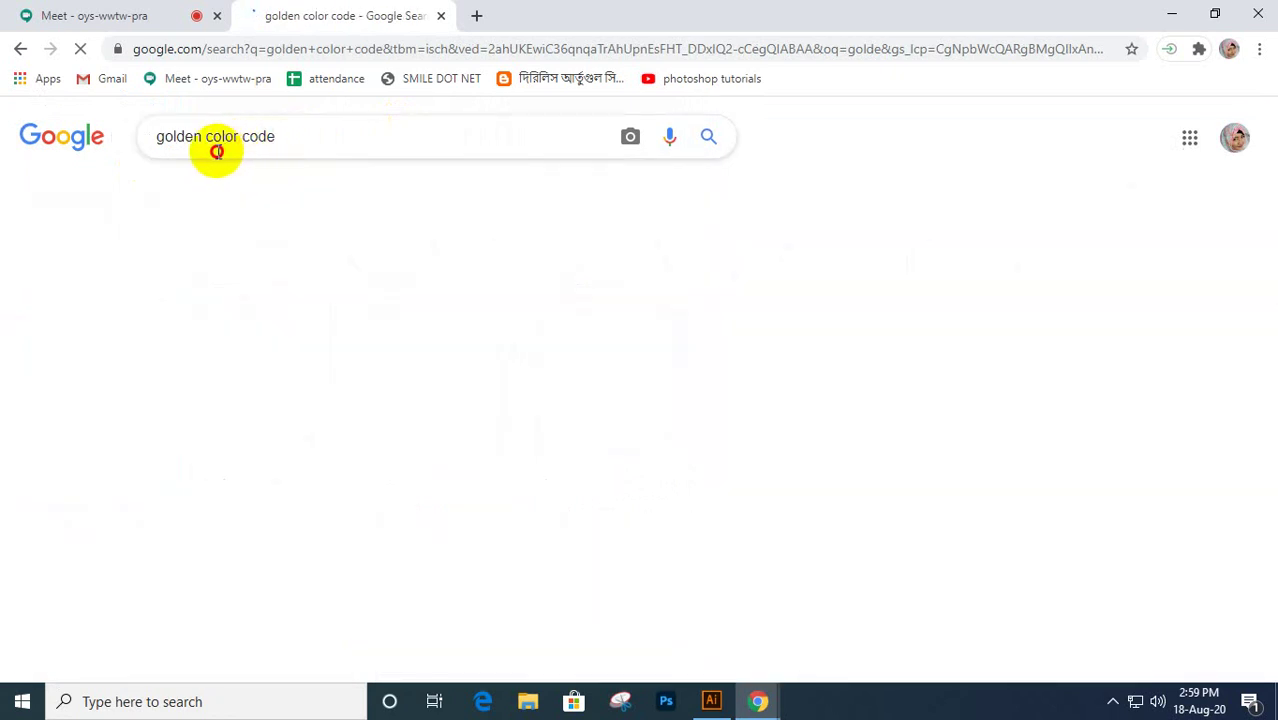
drag(201, 136, 342, 141)
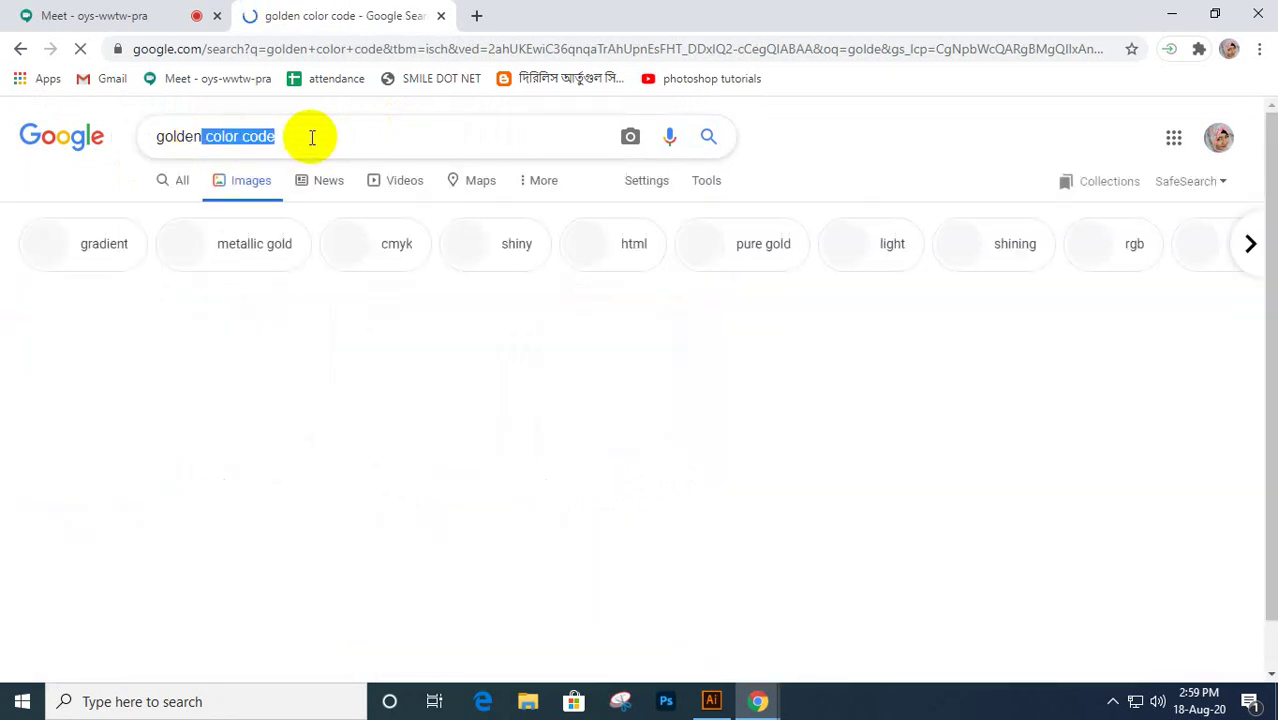
text(ra)
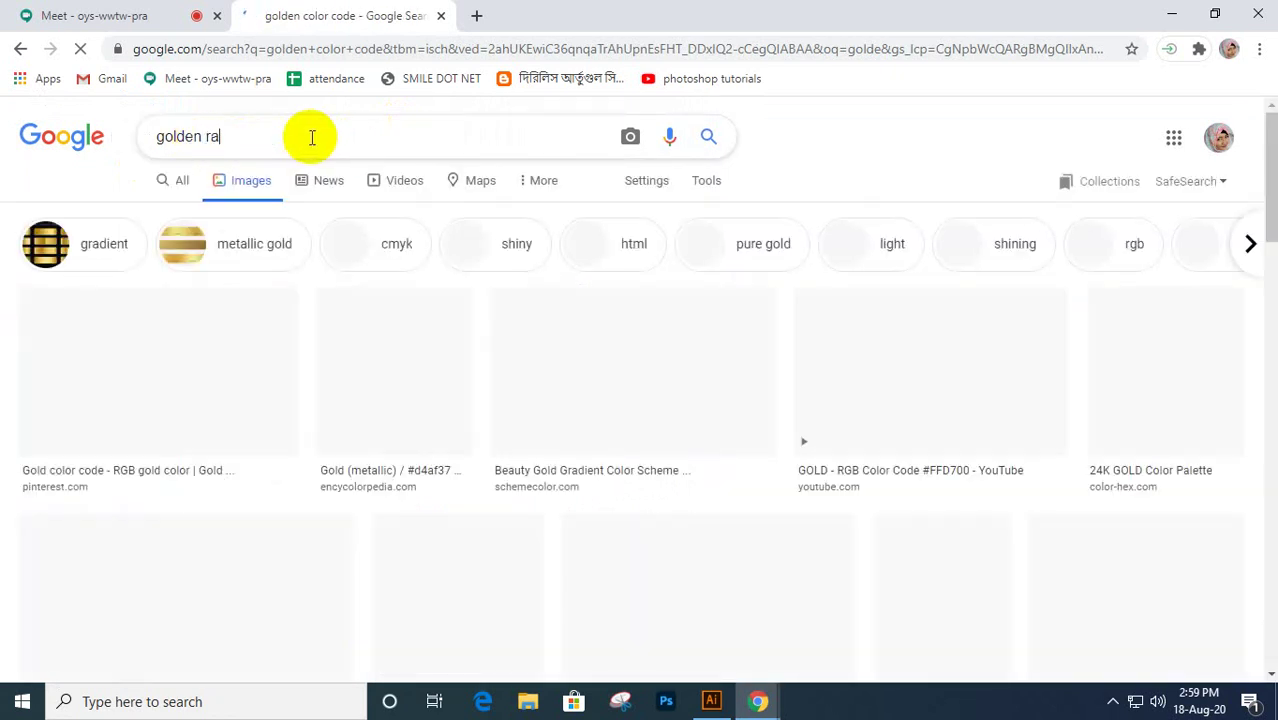
text(ti)
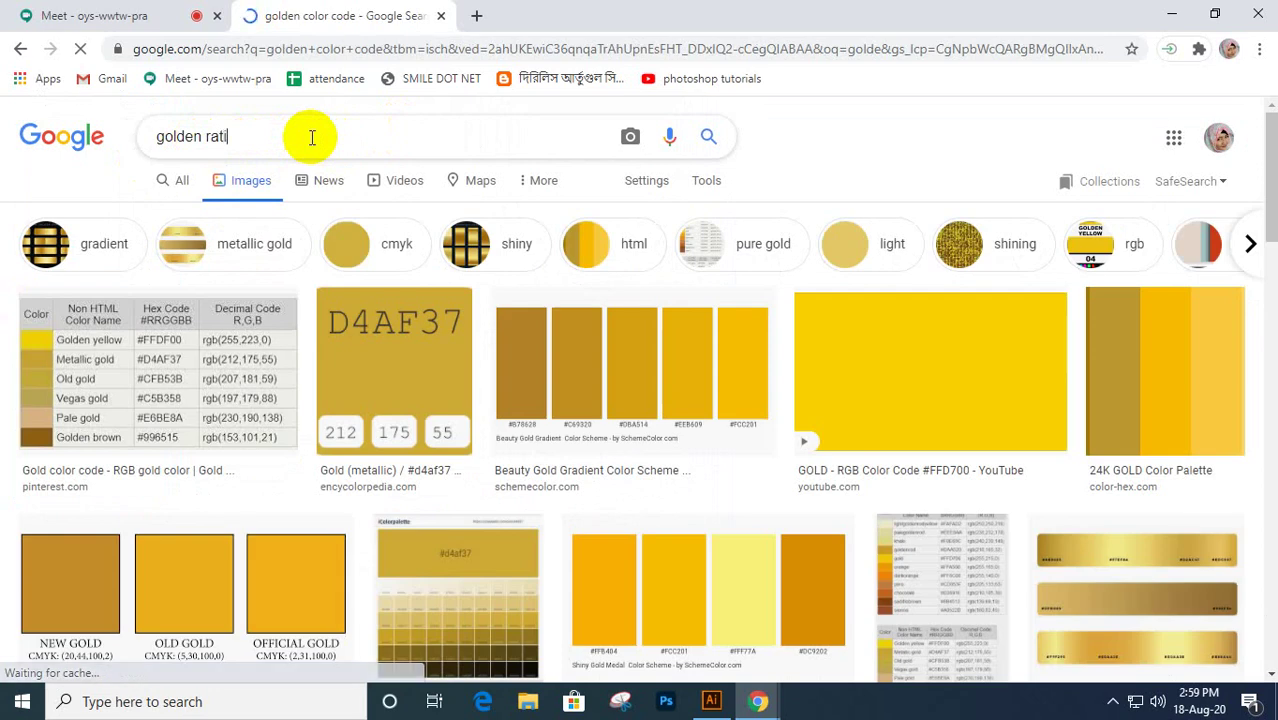
text(o )
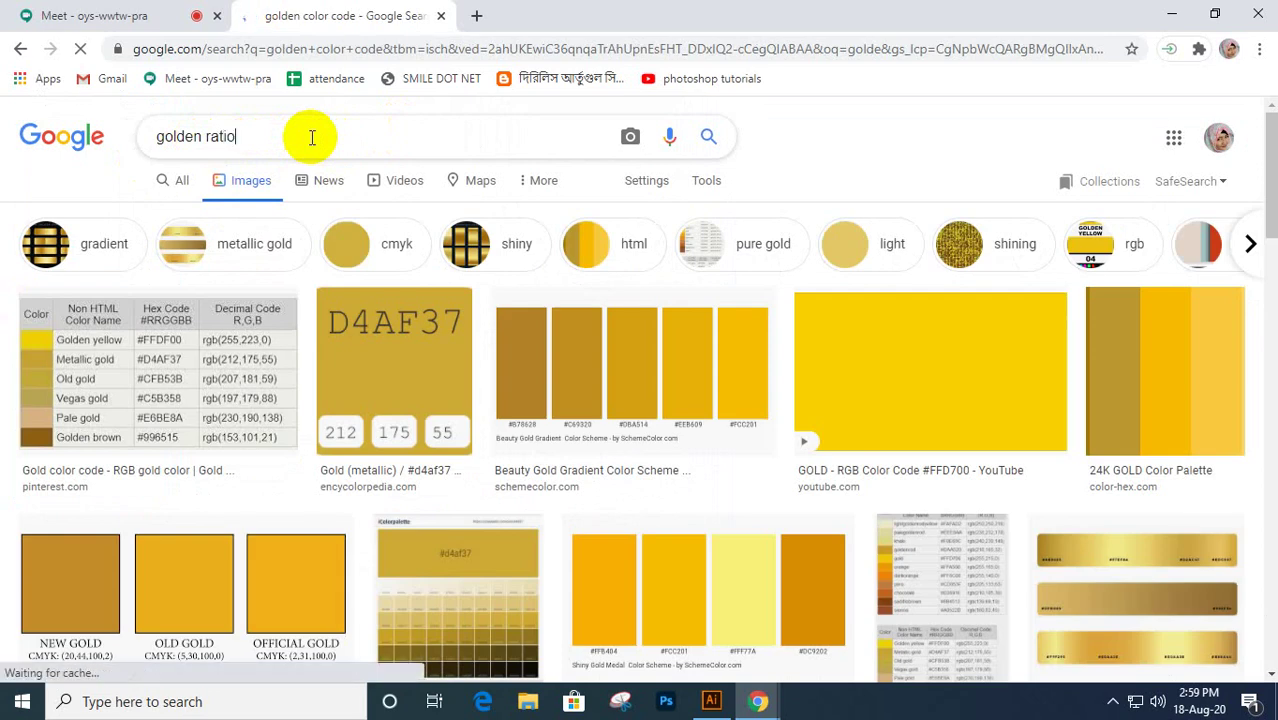
text(logo)
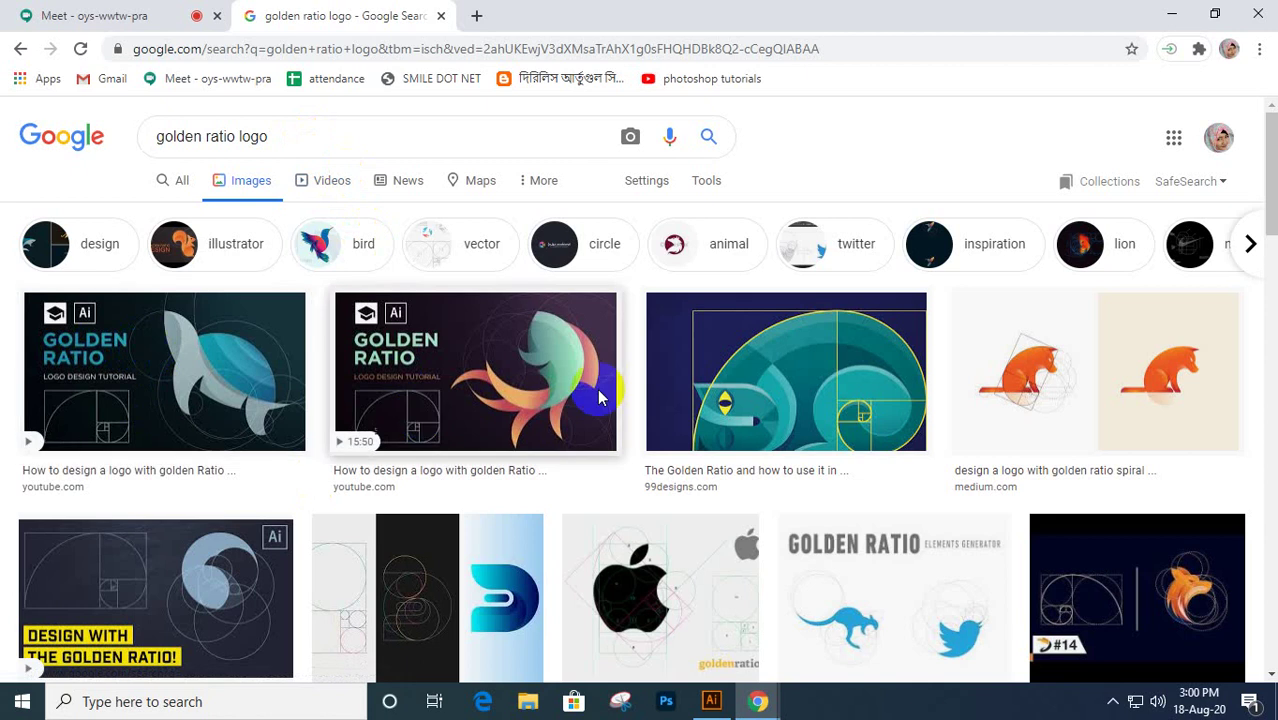
- Examine the orange S-shaped Fibonacci template logo and its related images, including the minimal red S logo from Dribbble
scroll(269, 372, down, 3)
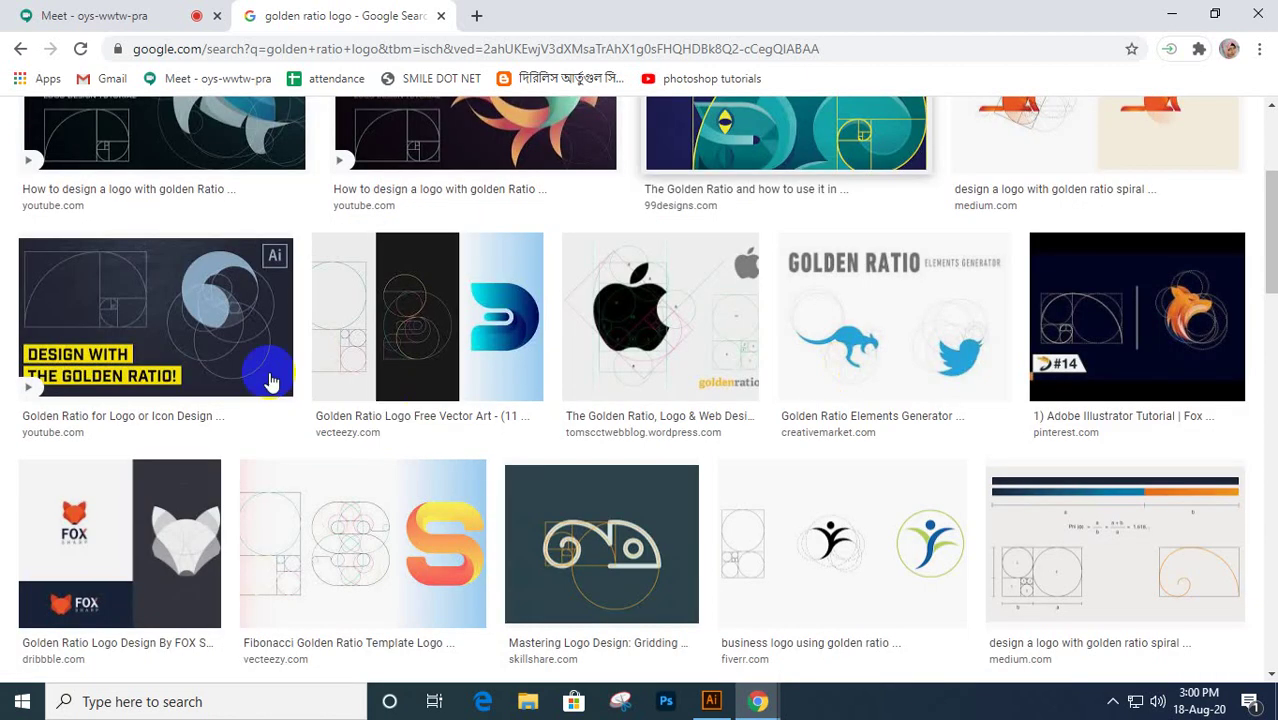
click(385, 552)
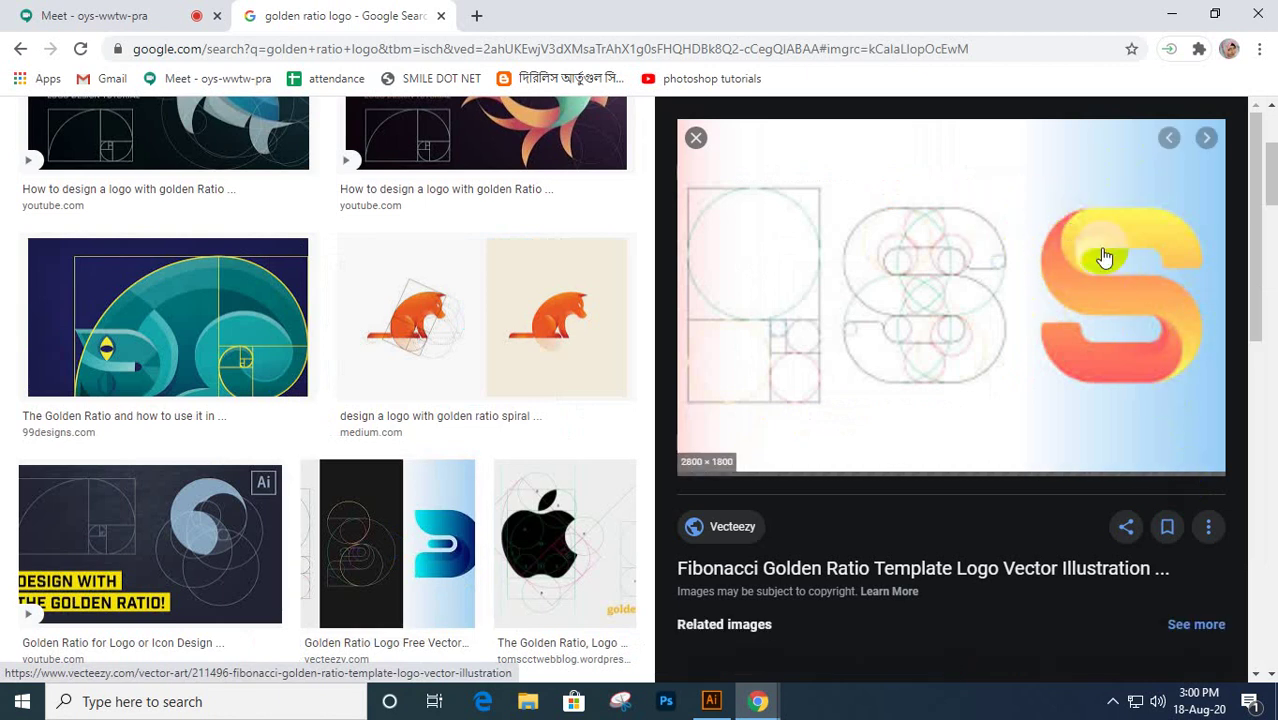
scroll(1112, 371, down, 5)
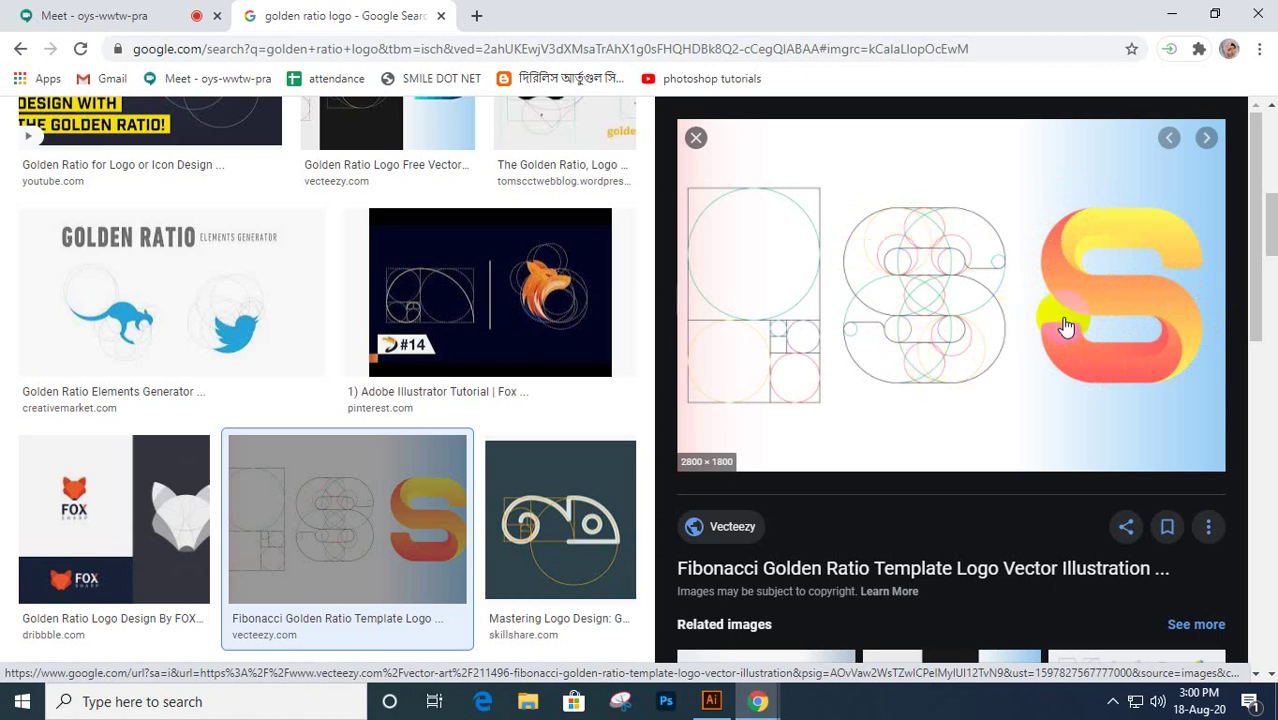
scroll(1080, 322, down, 3)
scroll(1080, 322, down, 2)
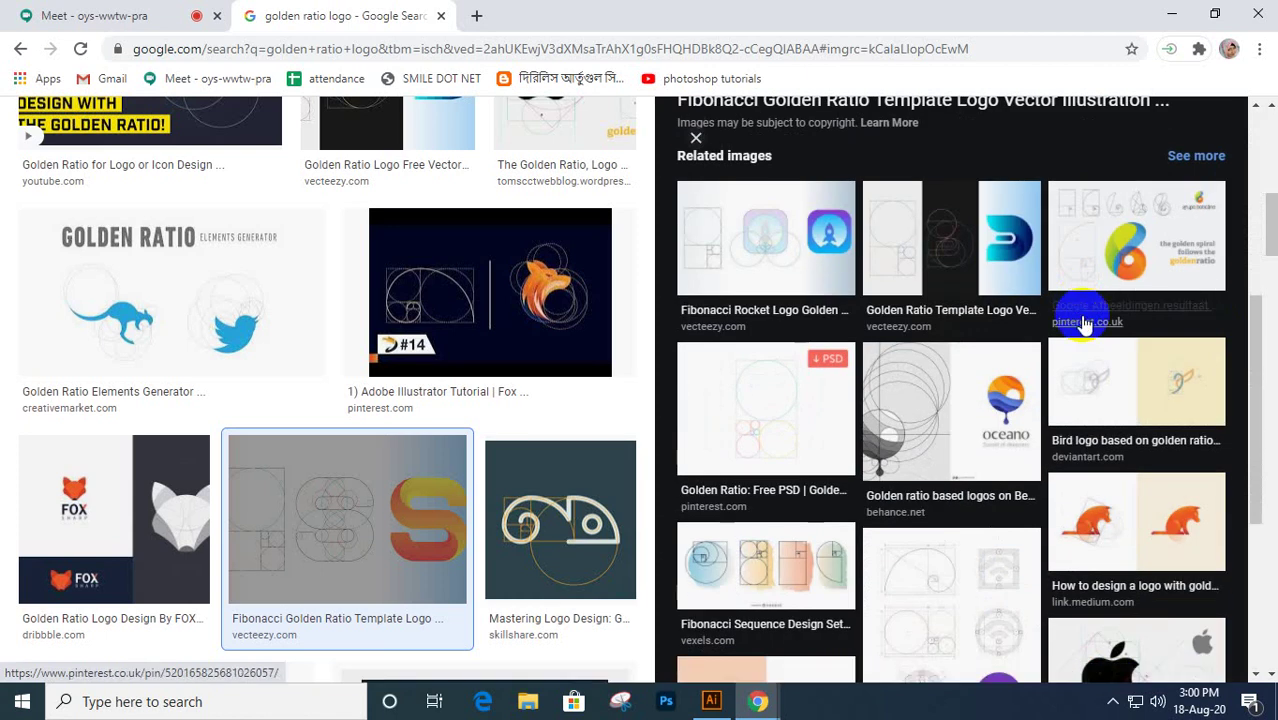
scroll(1080, 322, down, 3)
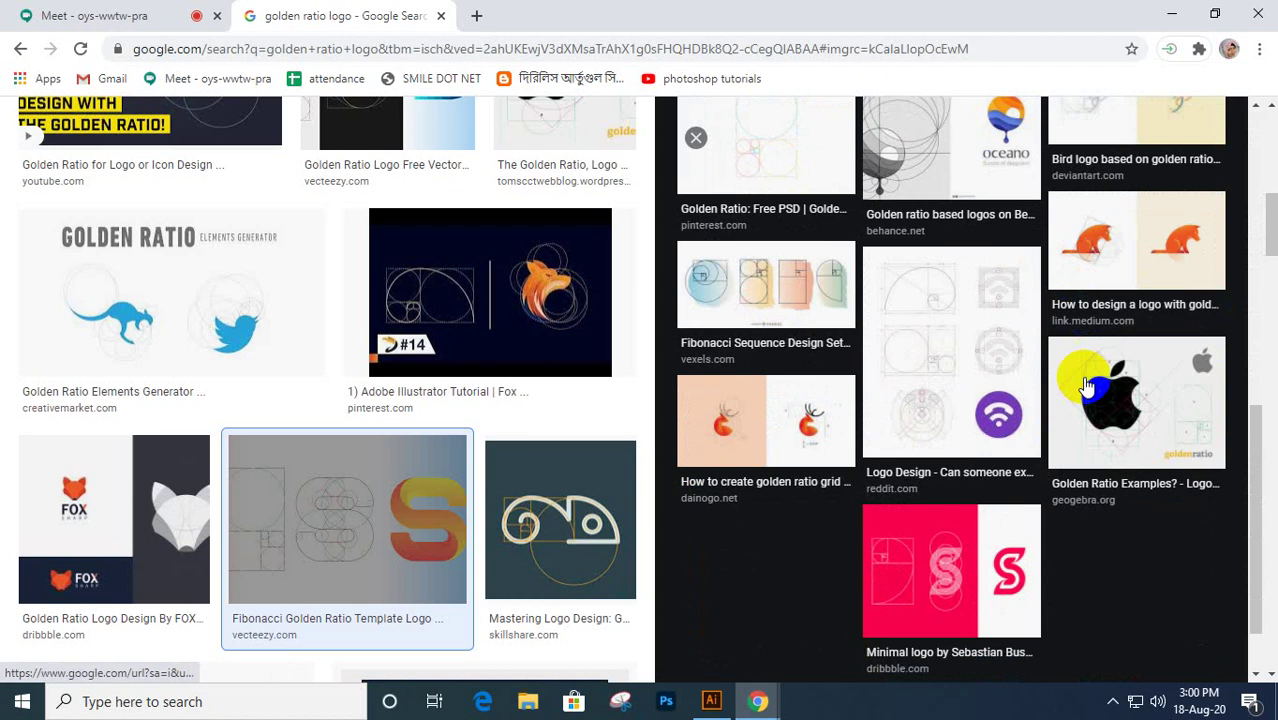
click(948, 588)
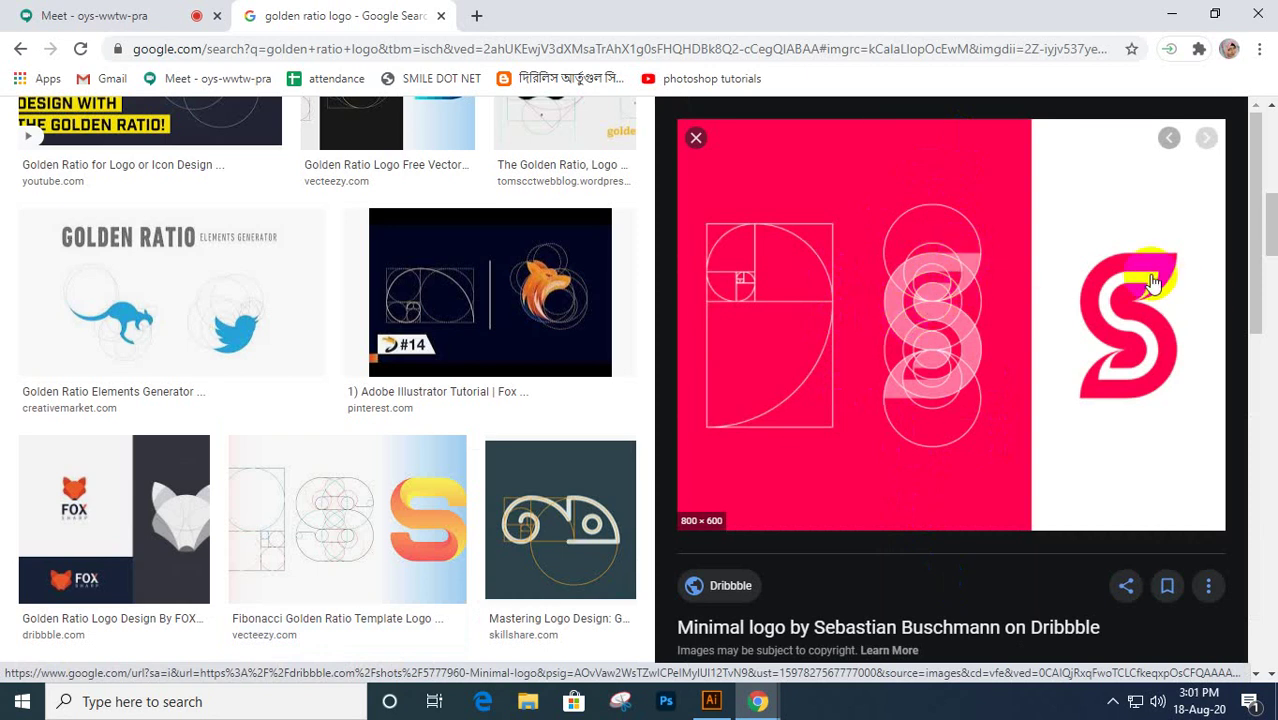
- Examine the chameleon logo from Skillshare, its related images and further golden ratio results
click(560, 512)
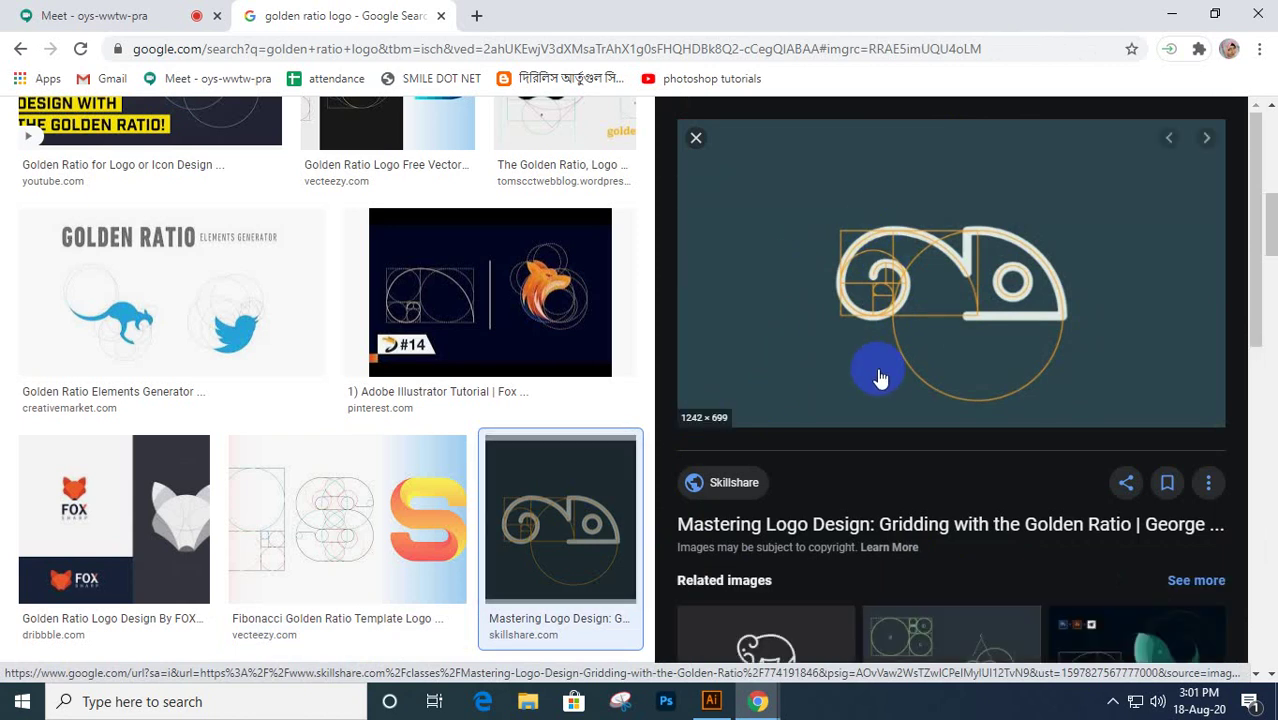
scroll(940, 345, down, 3)
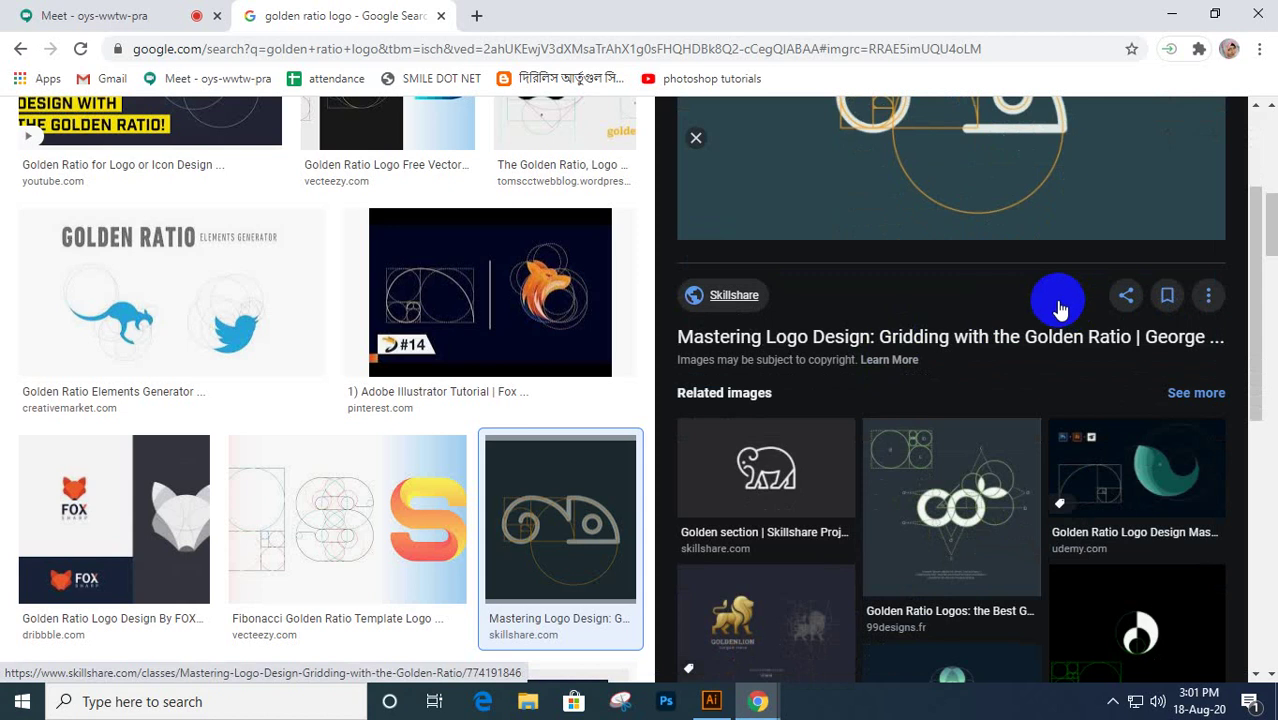
scroll(1010, 277, down, 3)
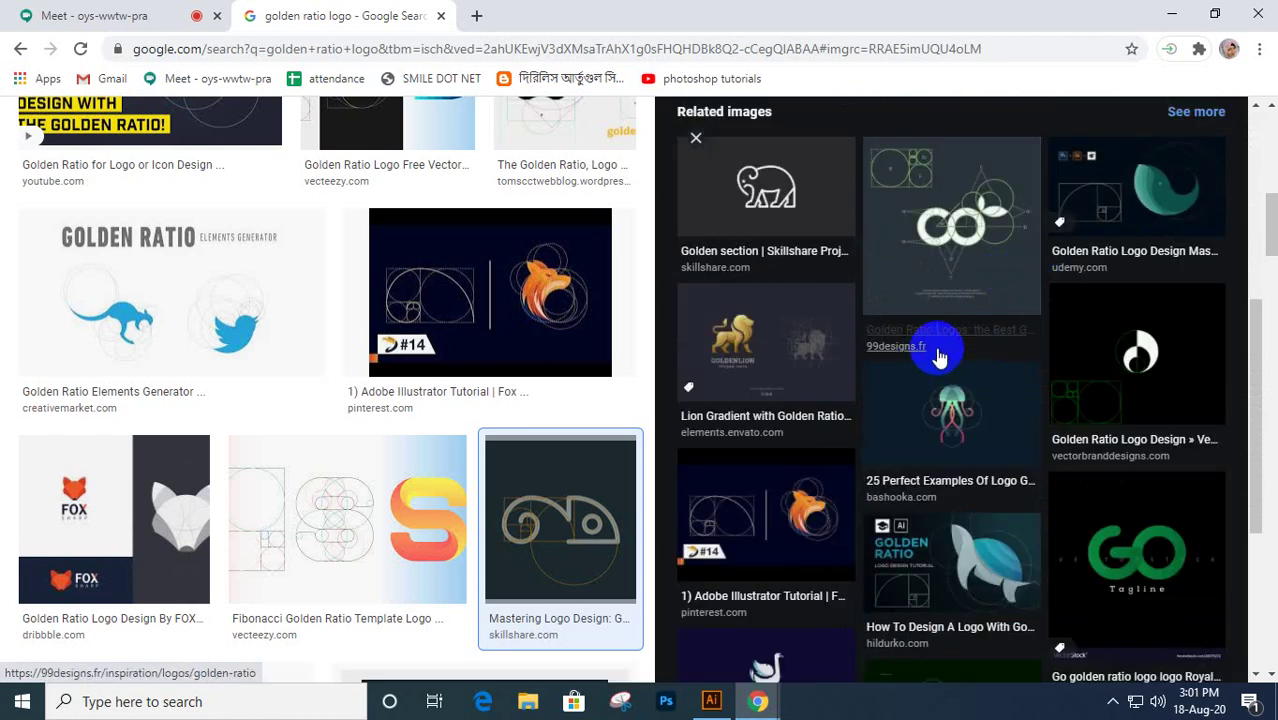
scroll(940, 355, down, 3)
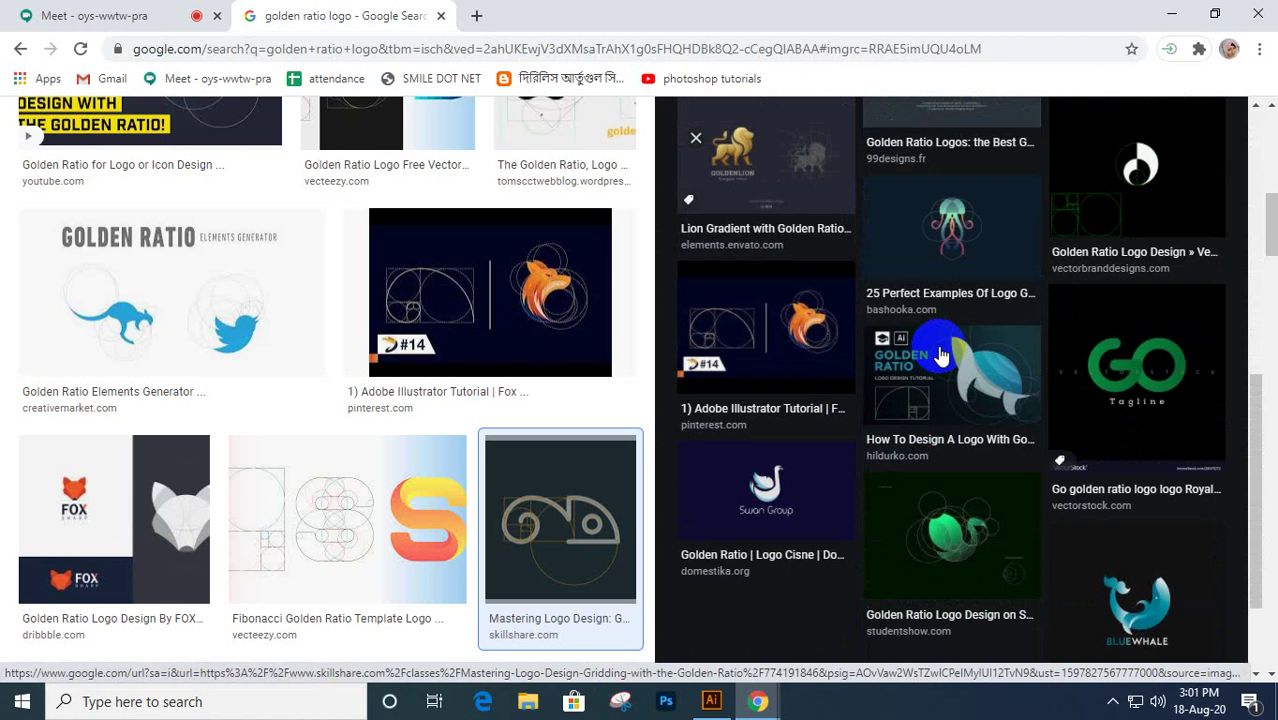
scroll(531, 510, down, 3)
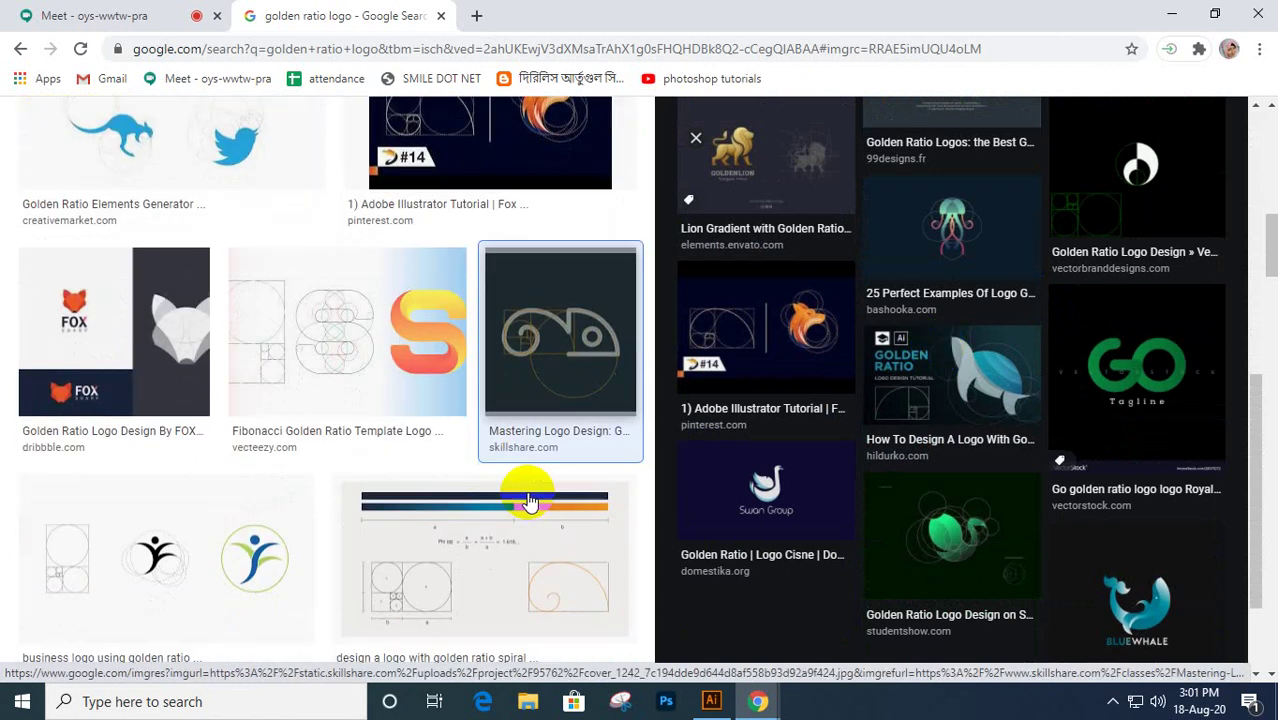
scroll(531, 450, down, 3)
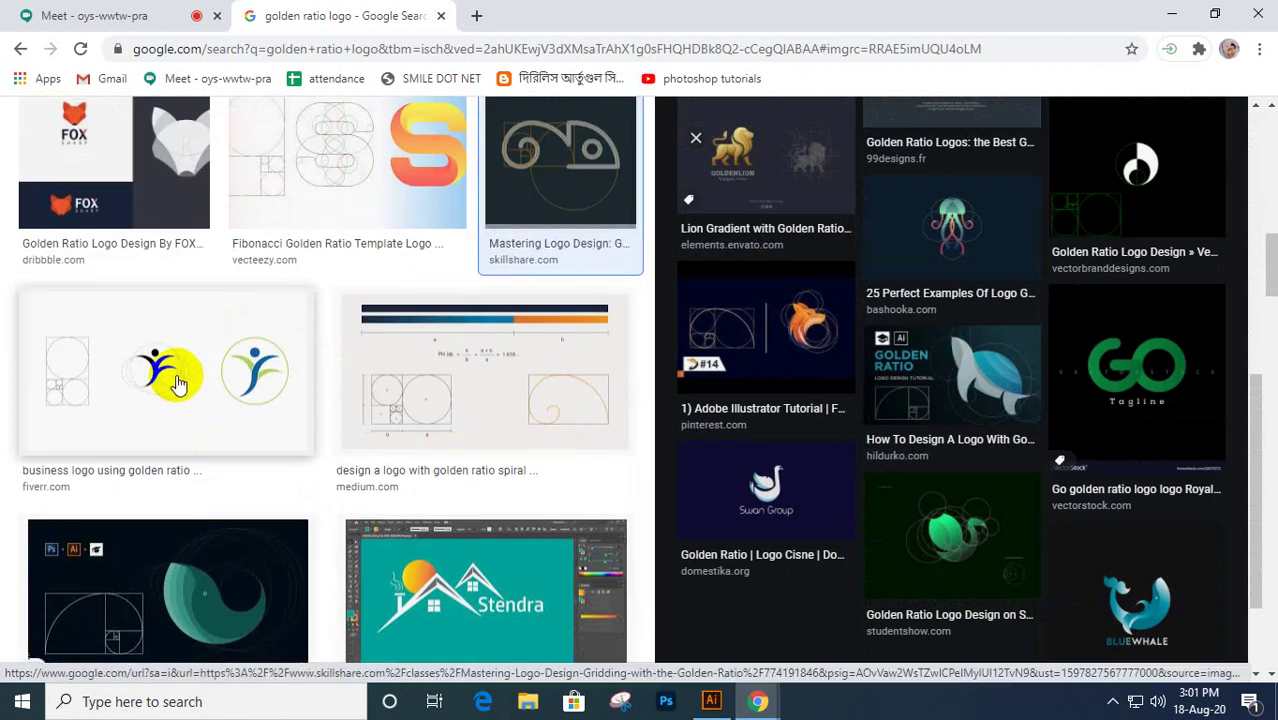
- Examine the Fiverr business logo with the human figure in a circle and its related golden ratio images
click(176, 384)
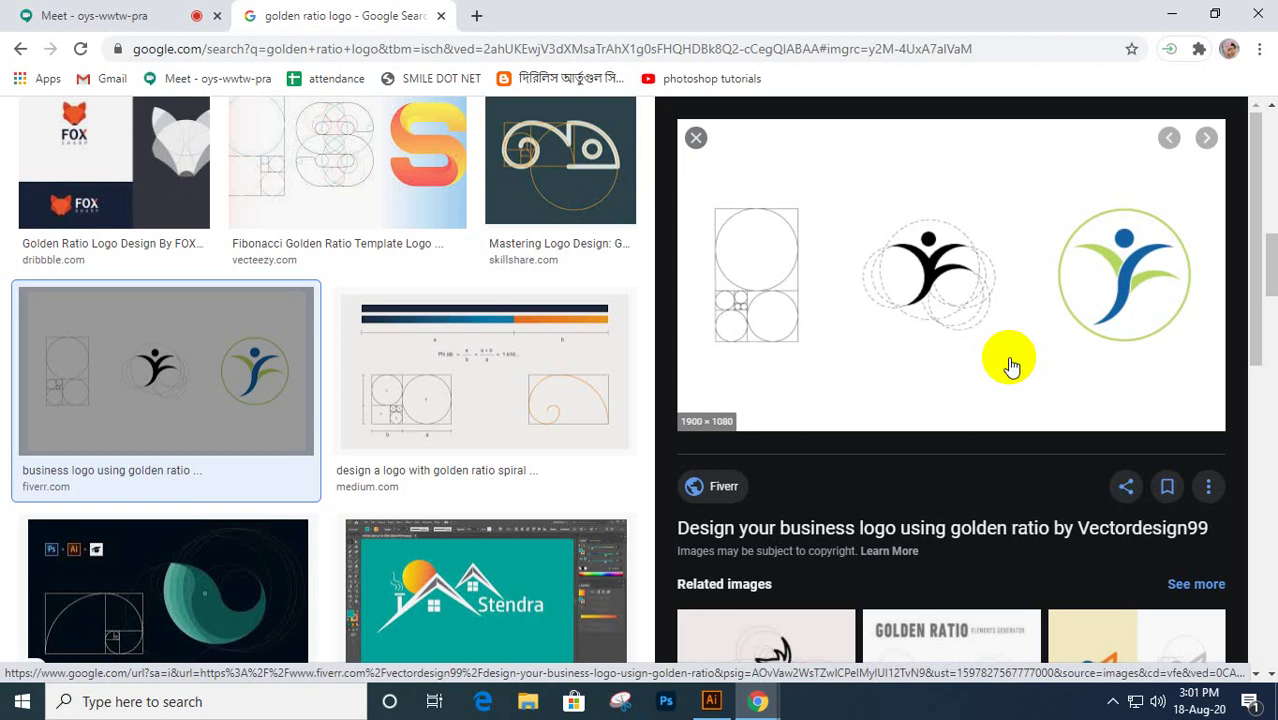
scroll(1012, 366, down, 3)
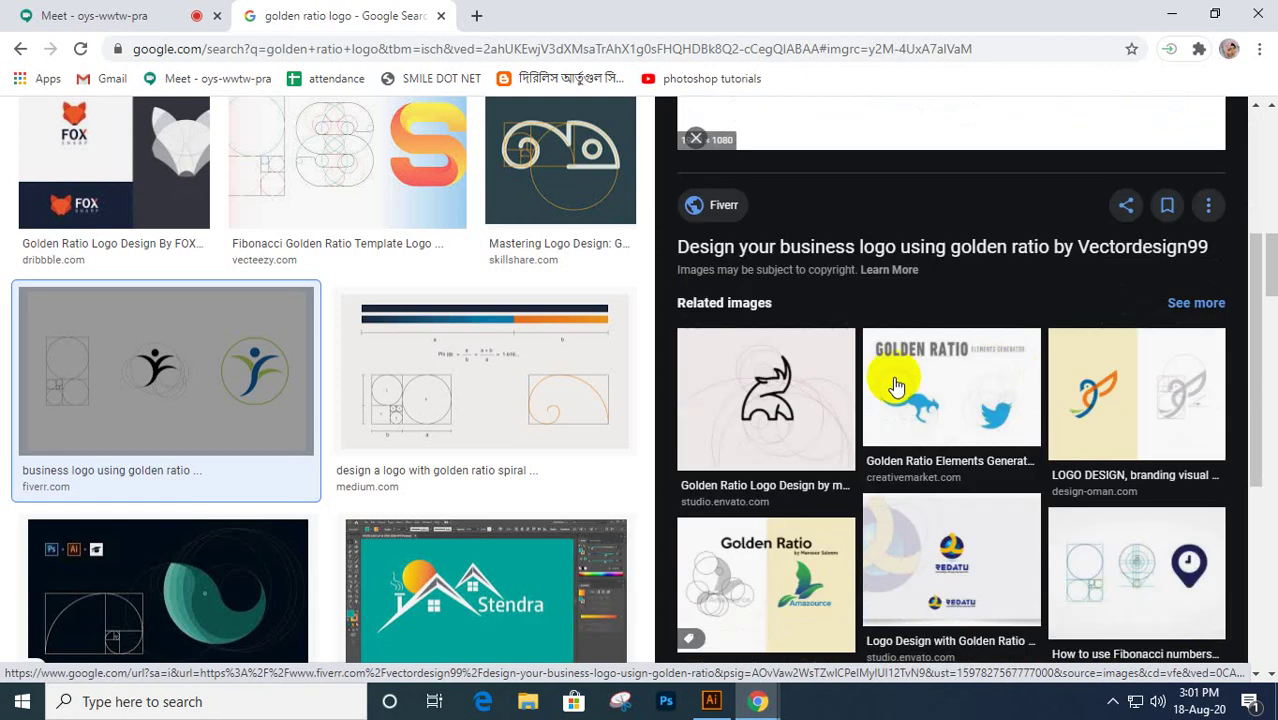
scroll(962, 386, down, 1)
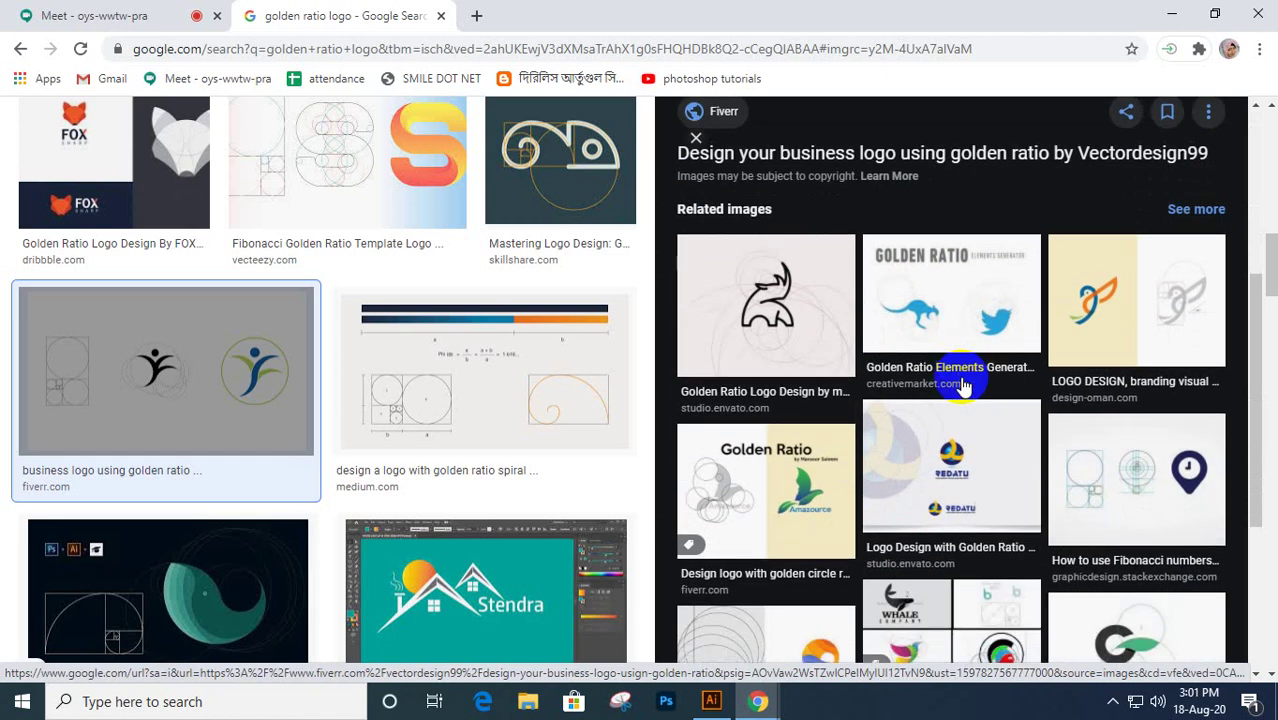
- Examine the Redatu logo from Envato Studio, and browse further golden ratio logo results, including the Twitter, whale and Google examples
click(980, 495)
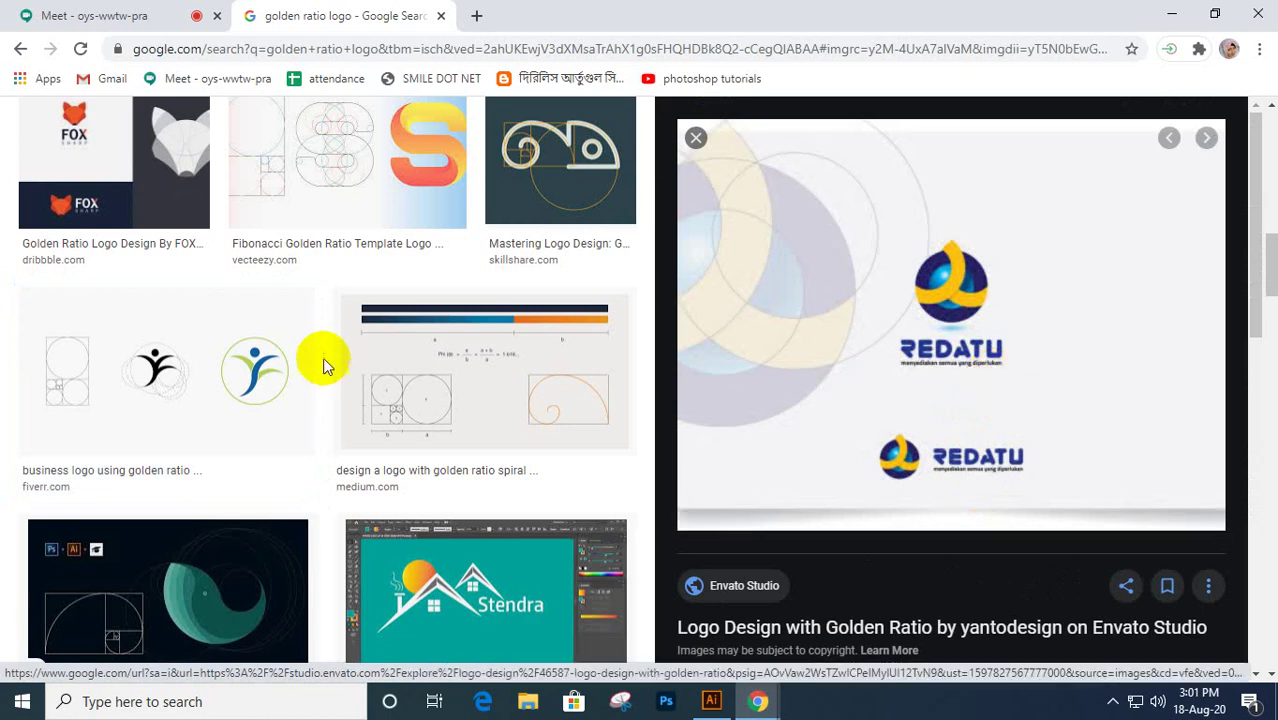
scroll(324, 355, down, 4)
scroll(326, 354, down, 2)
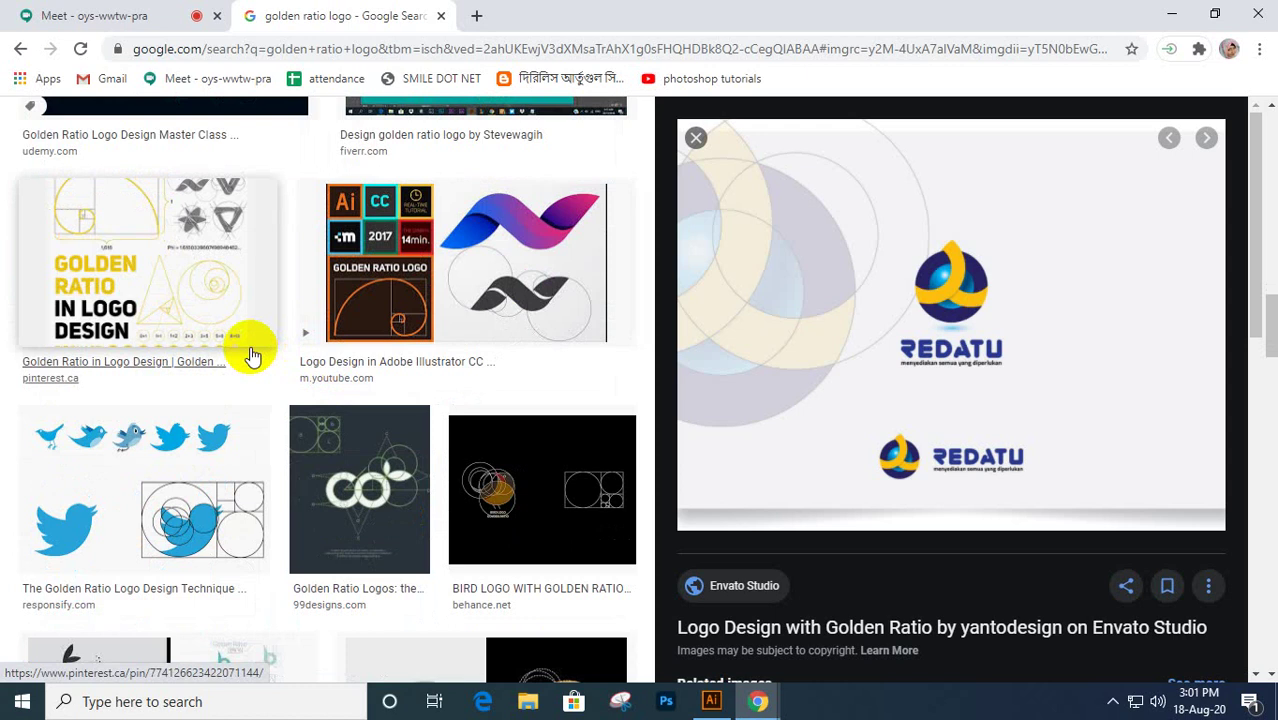
scroll(252, 355, down, 3)
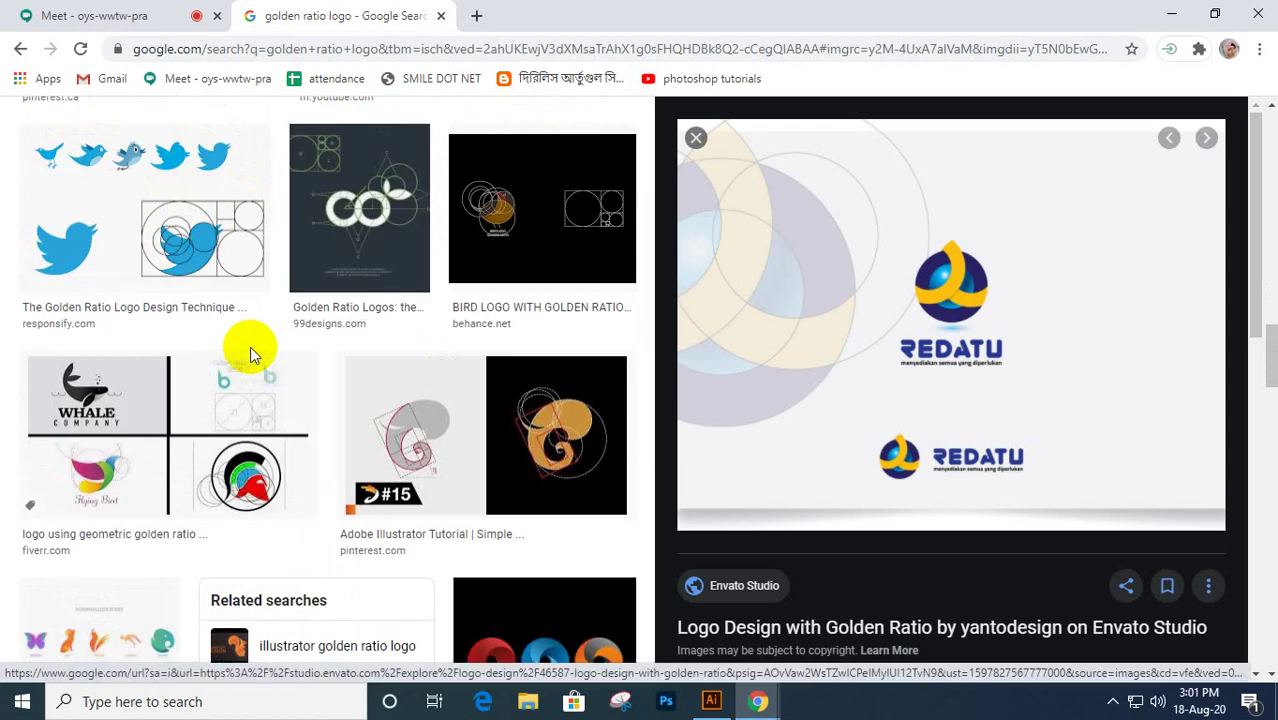
scroll(250, 346, down, 1)
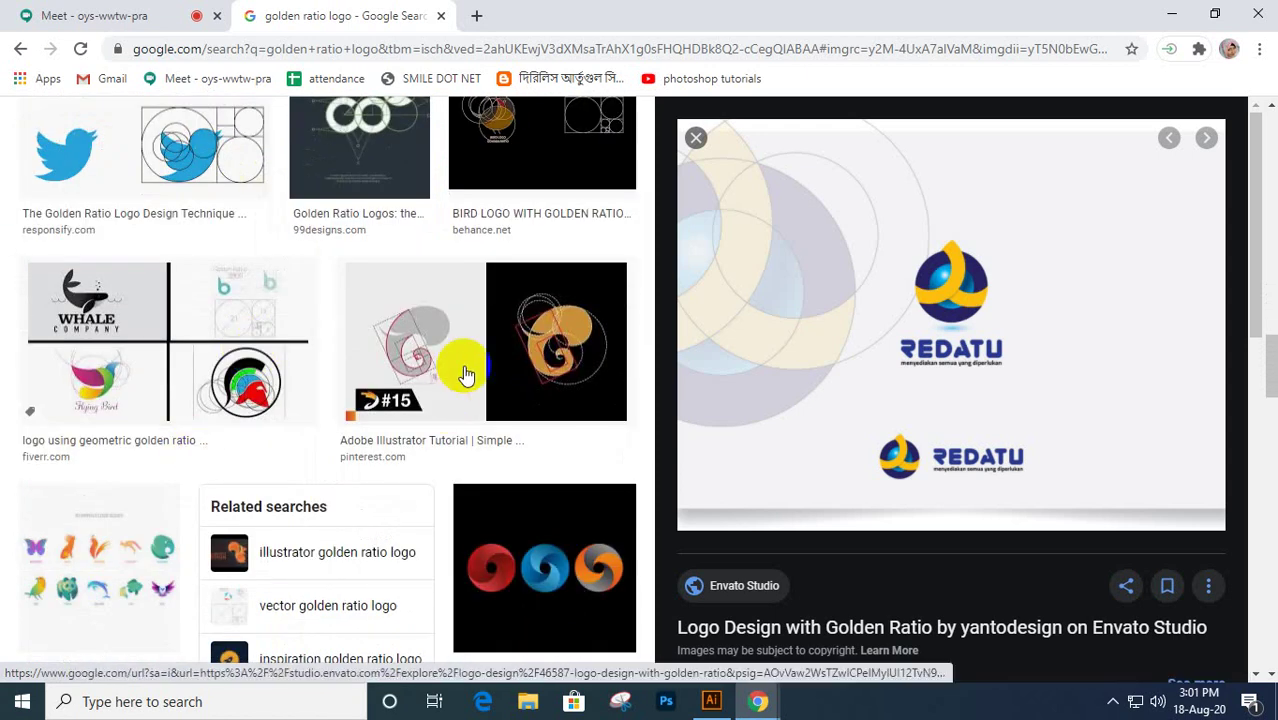
scroll(455, 342, down, 2)
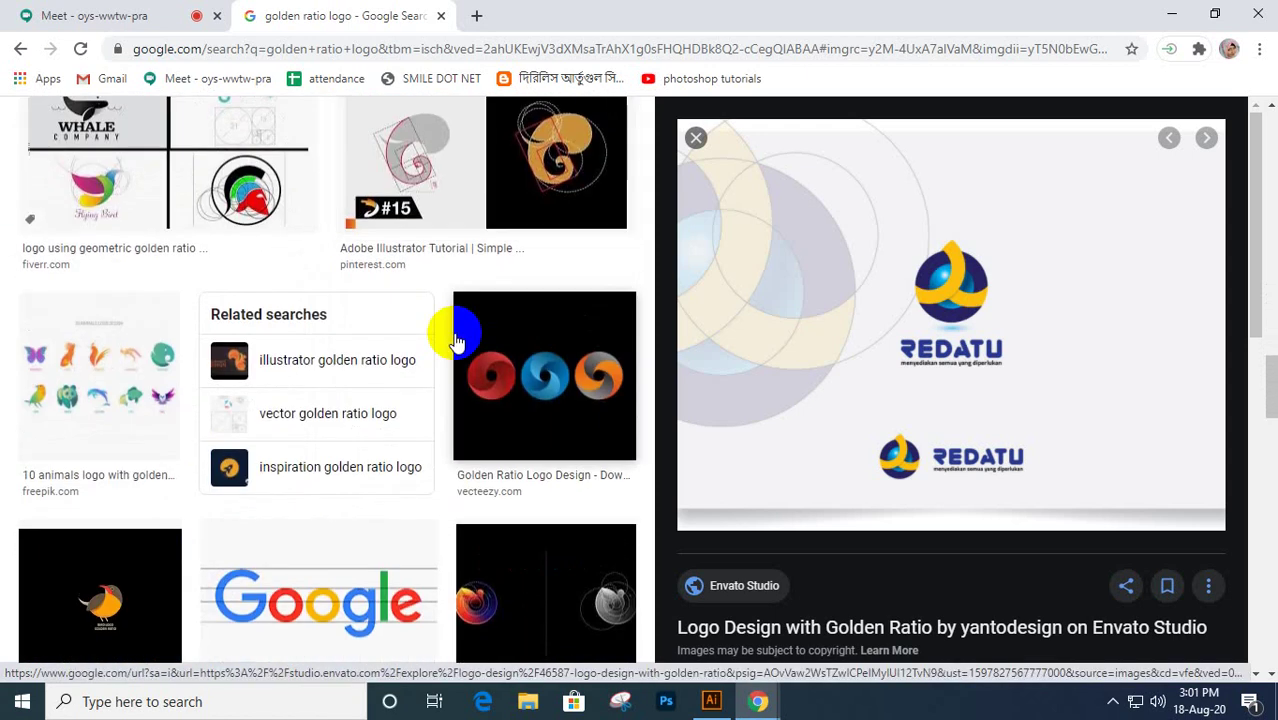
scroll(455, 342, down, 2)
scroll(440, 382, down, 2)
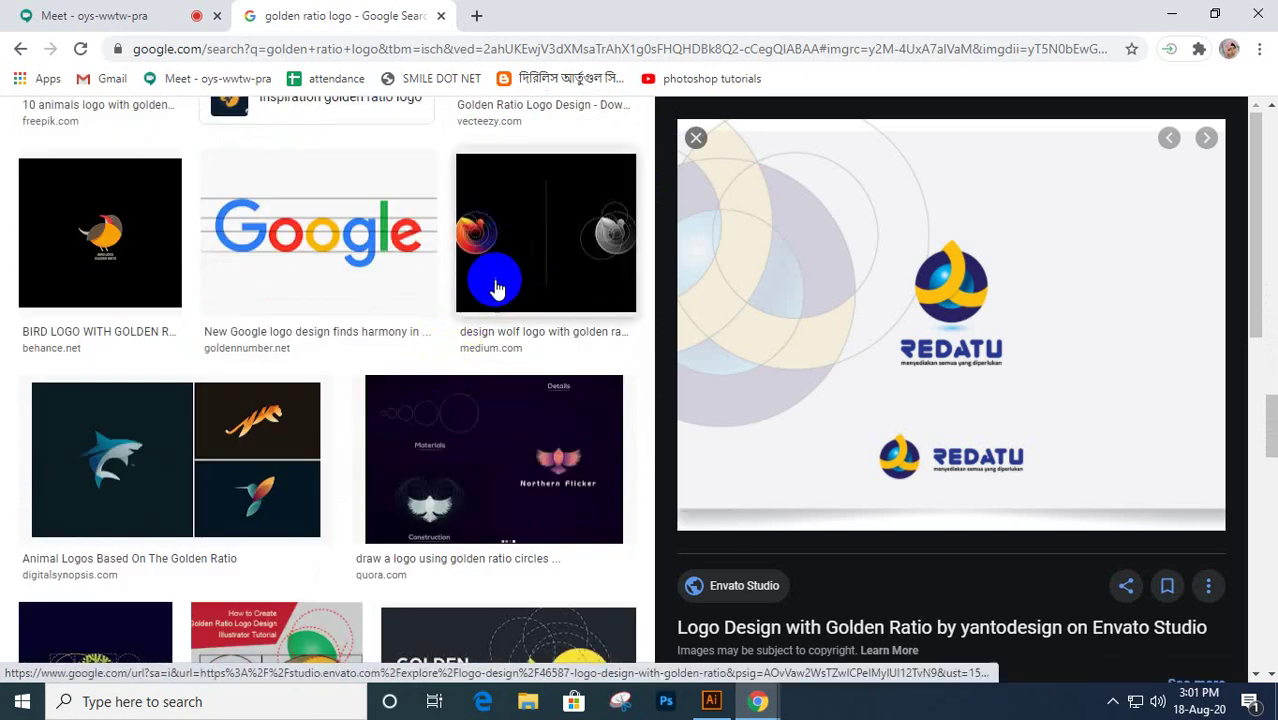
- Examine the Northern Flicker bird logo from Quora, its circle construction and its related golden ratio images
click(502, 452)
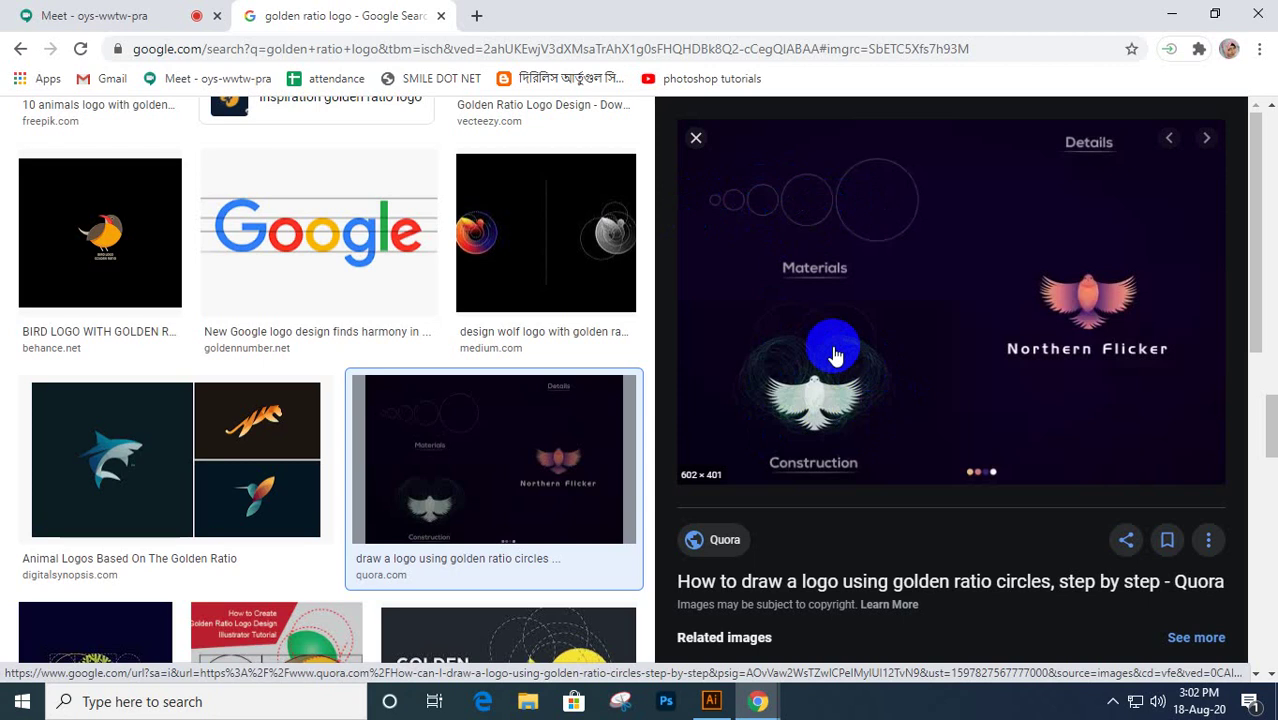
click(798, 388)
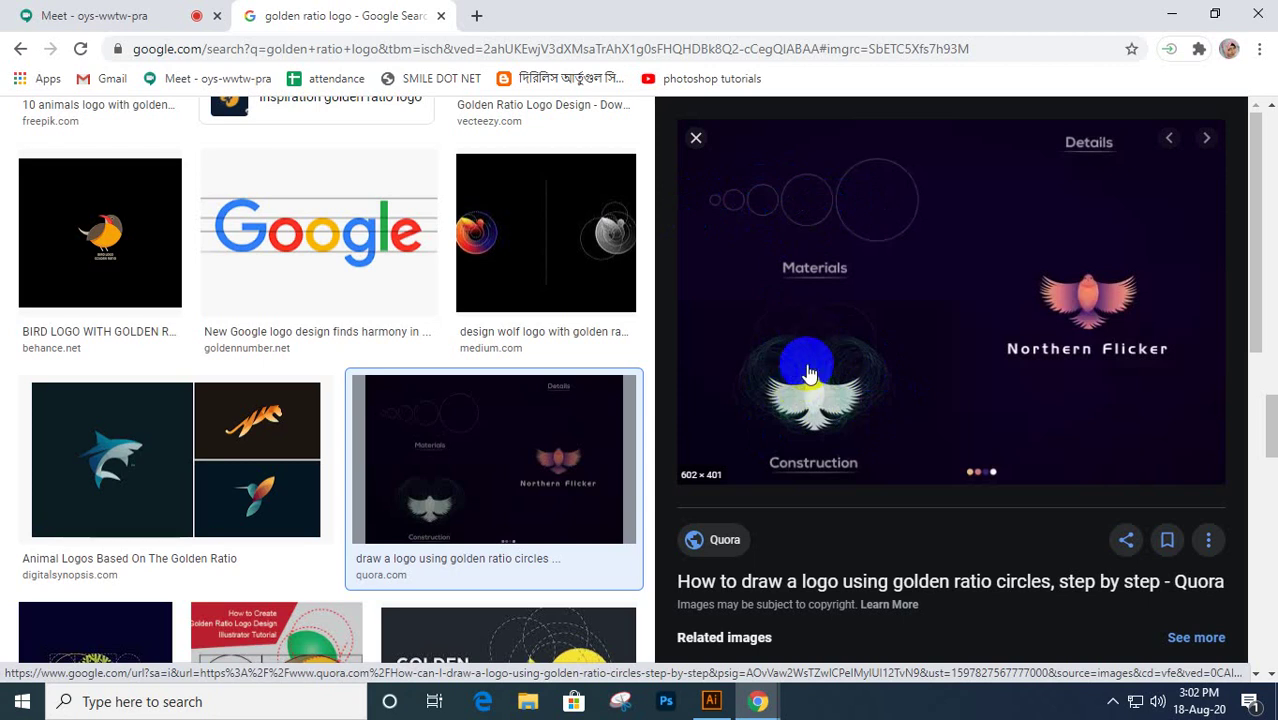
click(852, 392)
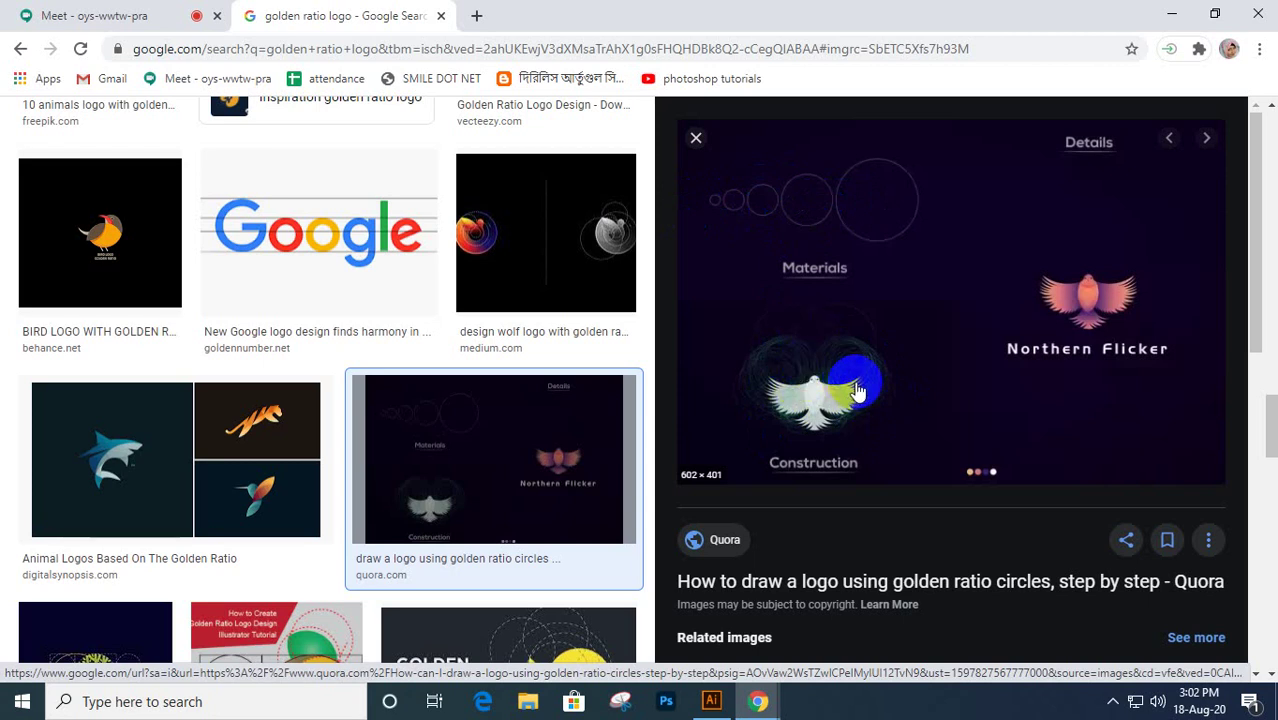
scroll(856, 392, down, 5)
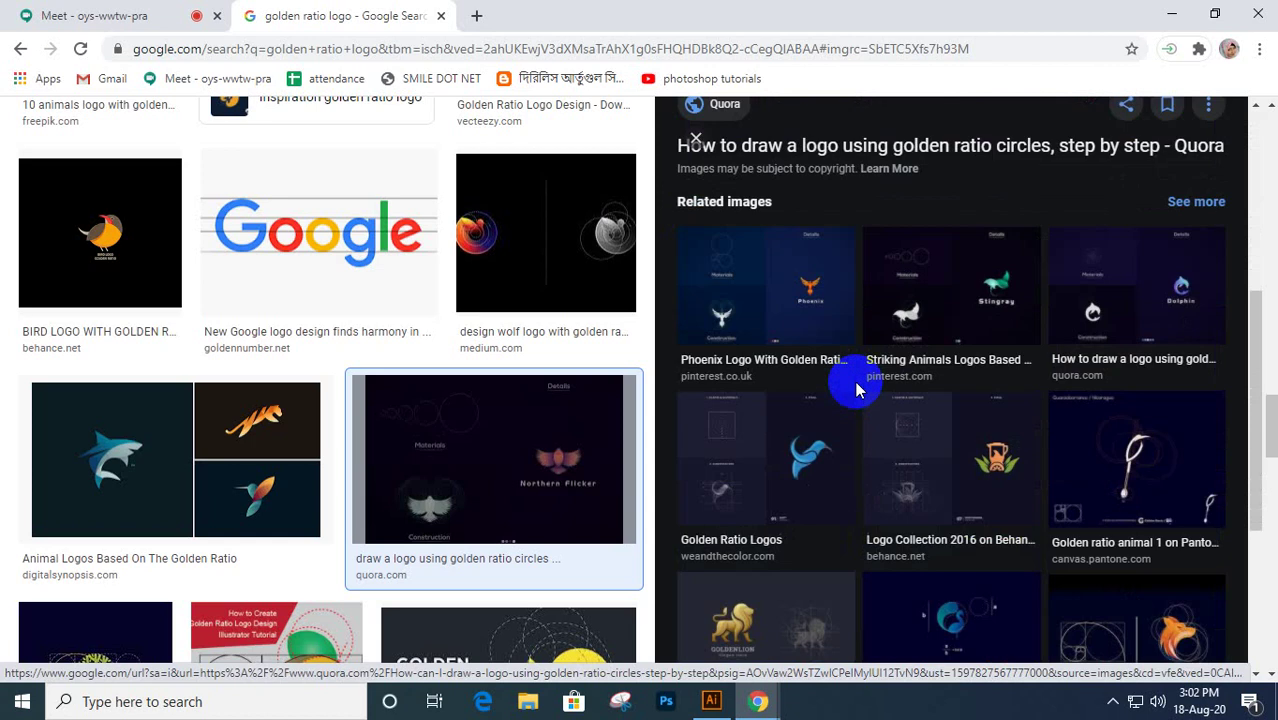
scroll(856, 390, down, 2)
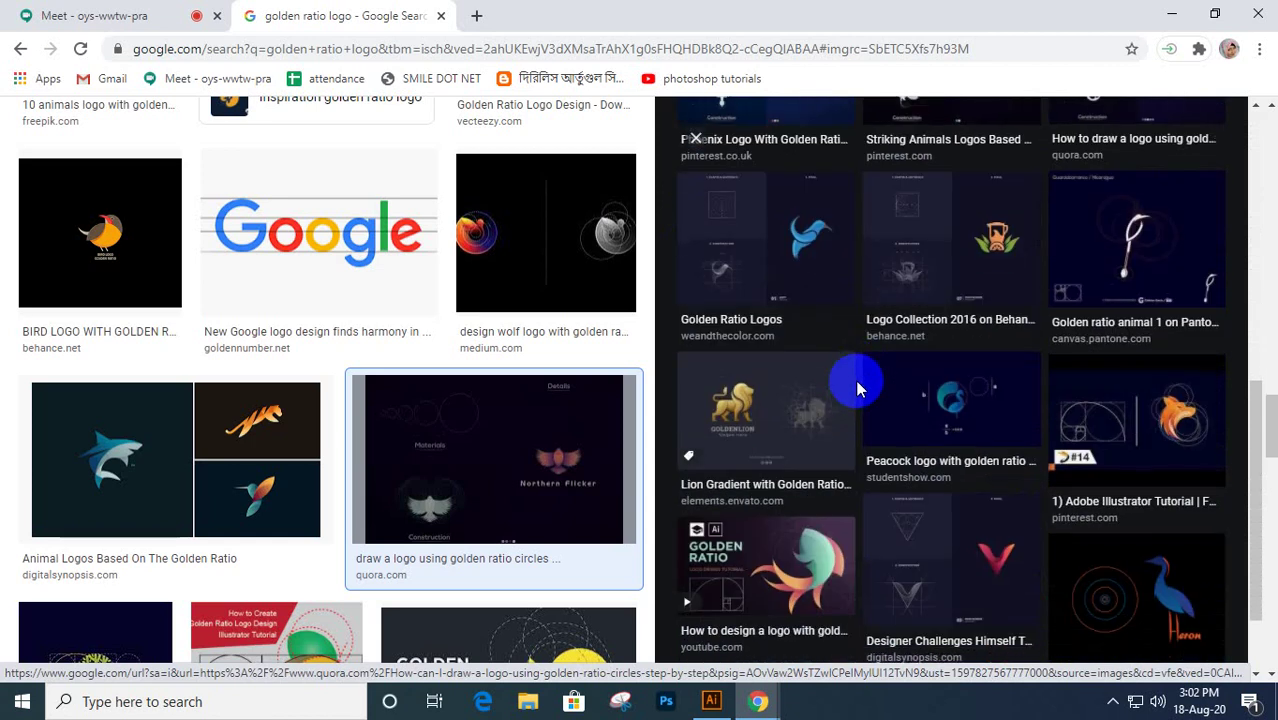
scroll(858, 388, down, 1)
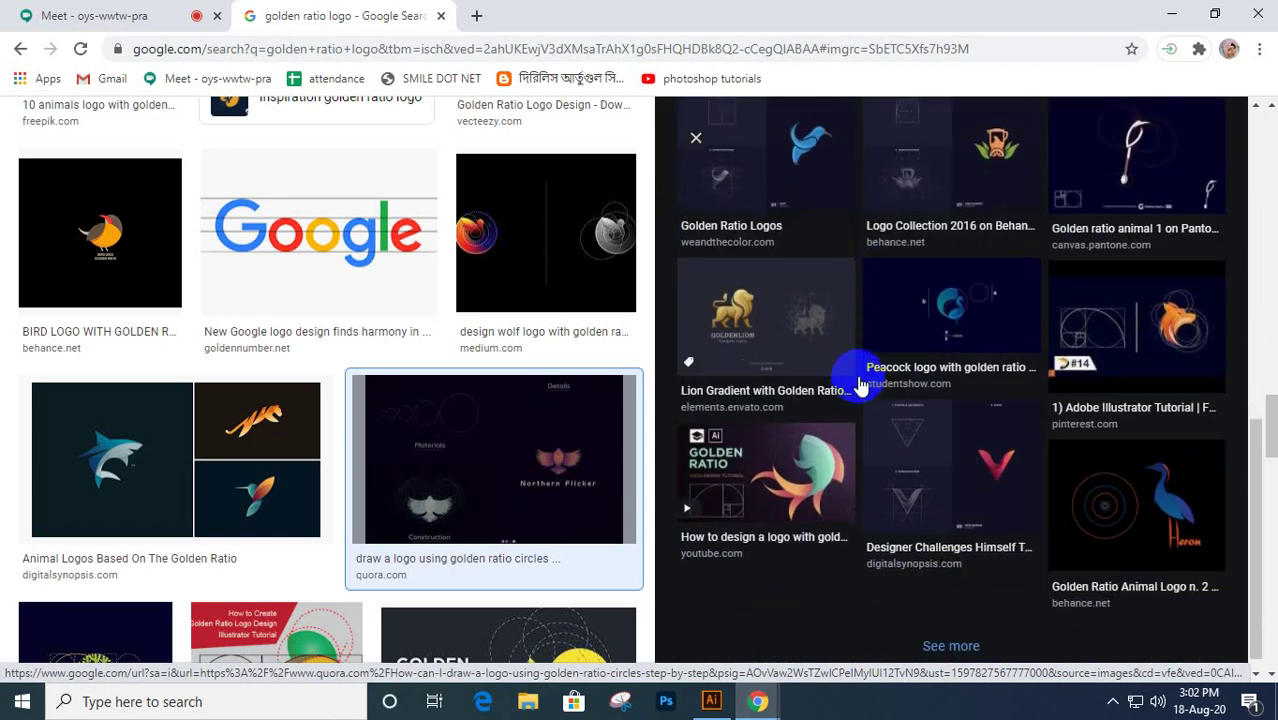
- Examine the golden lion logo from Envato Elements with its construction lines and related lion logo images
click(808, 335)
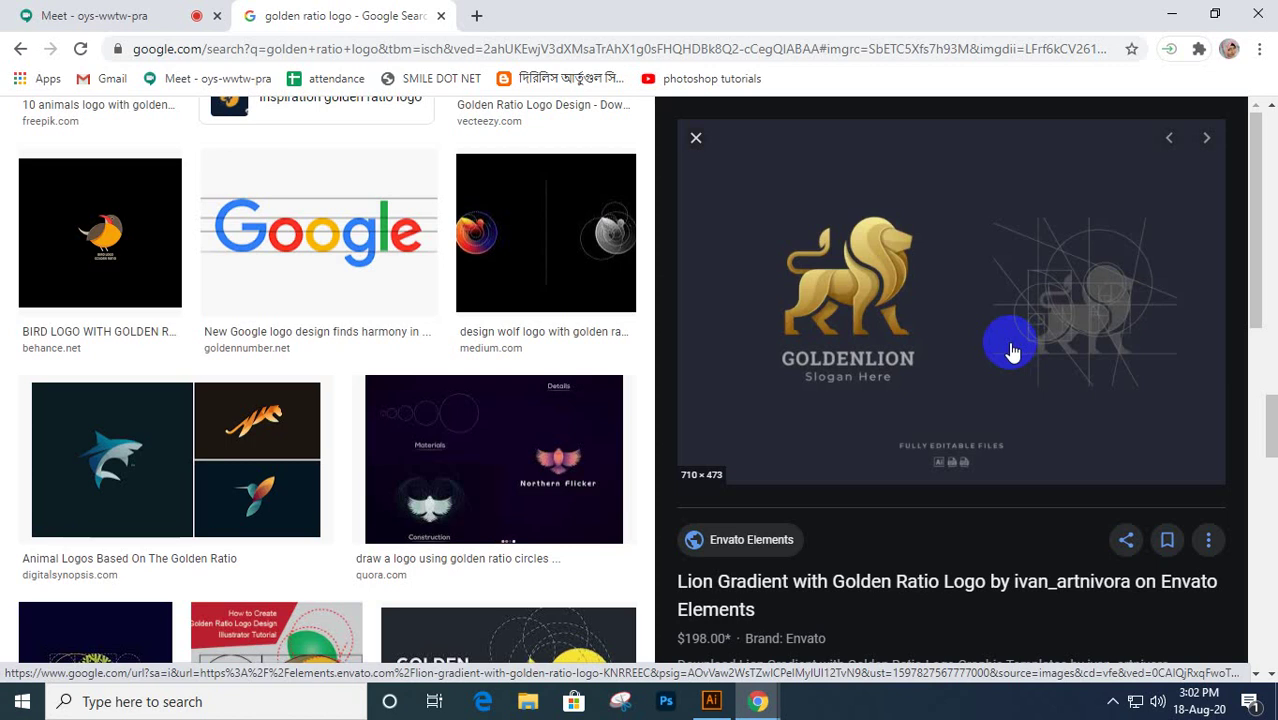
scroll(1012, 350, down, 5)
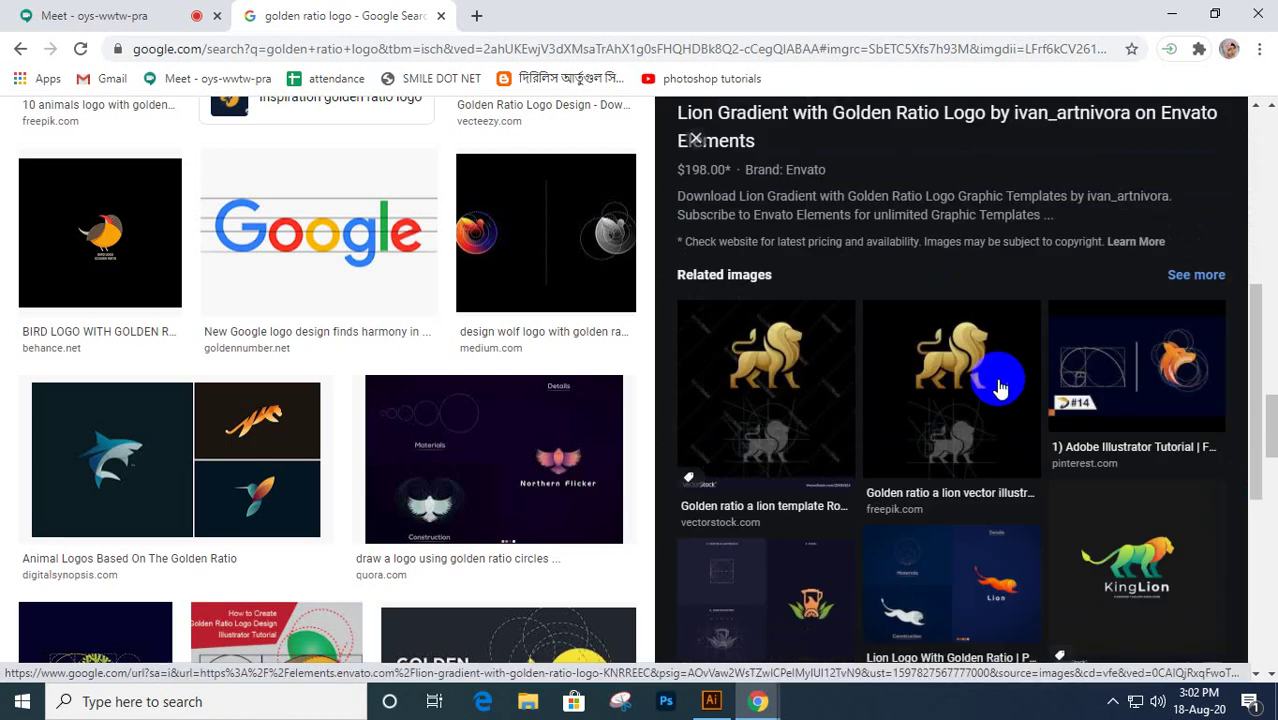
scroll(1000, 385, down, 4)
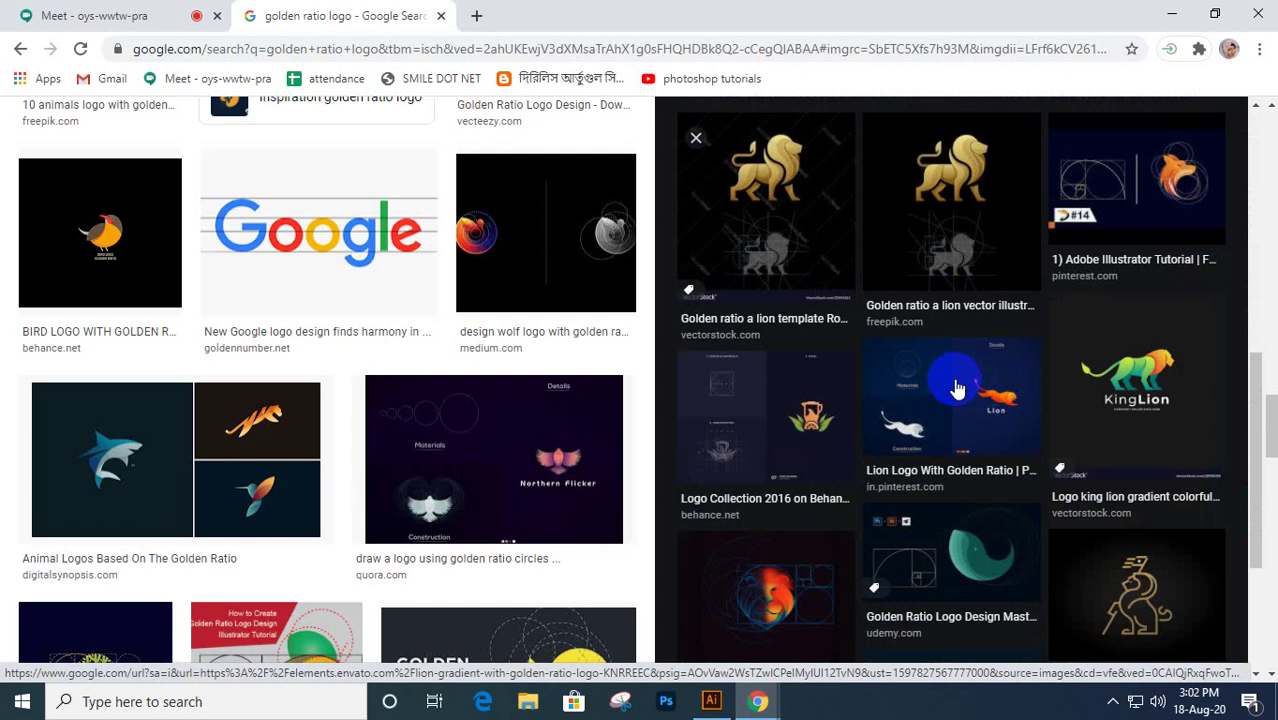
scroll(957, 385, down, 4)
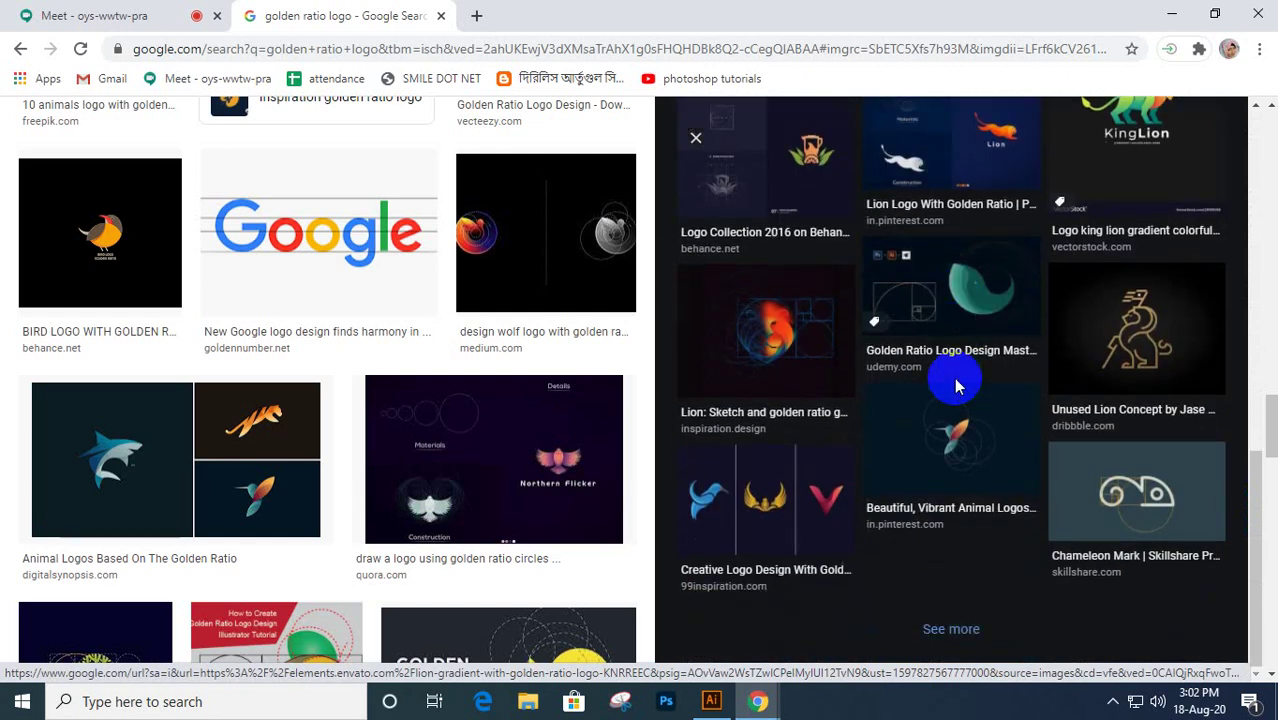
- Browse further golden ratio results and examine the Fire Fish logo from Dribbble with its guide circles
scroll(362, 435, down, 3)
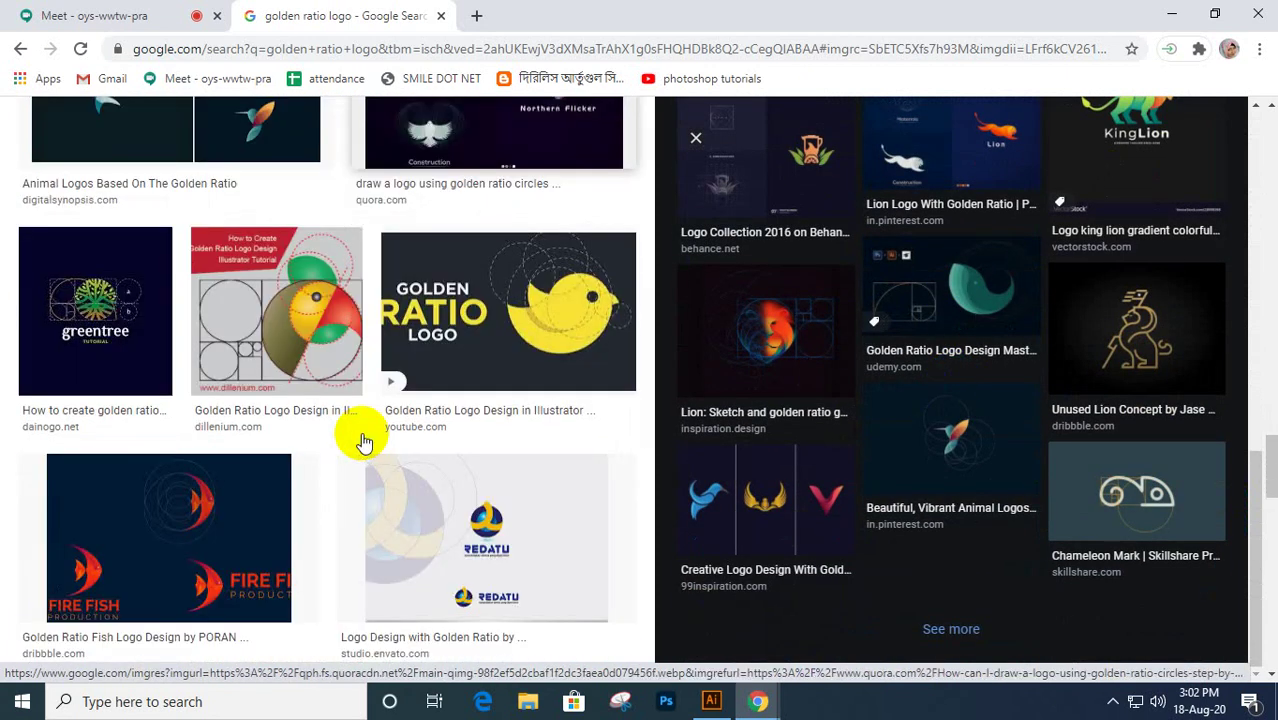
scroll(362, 441, down, 1)
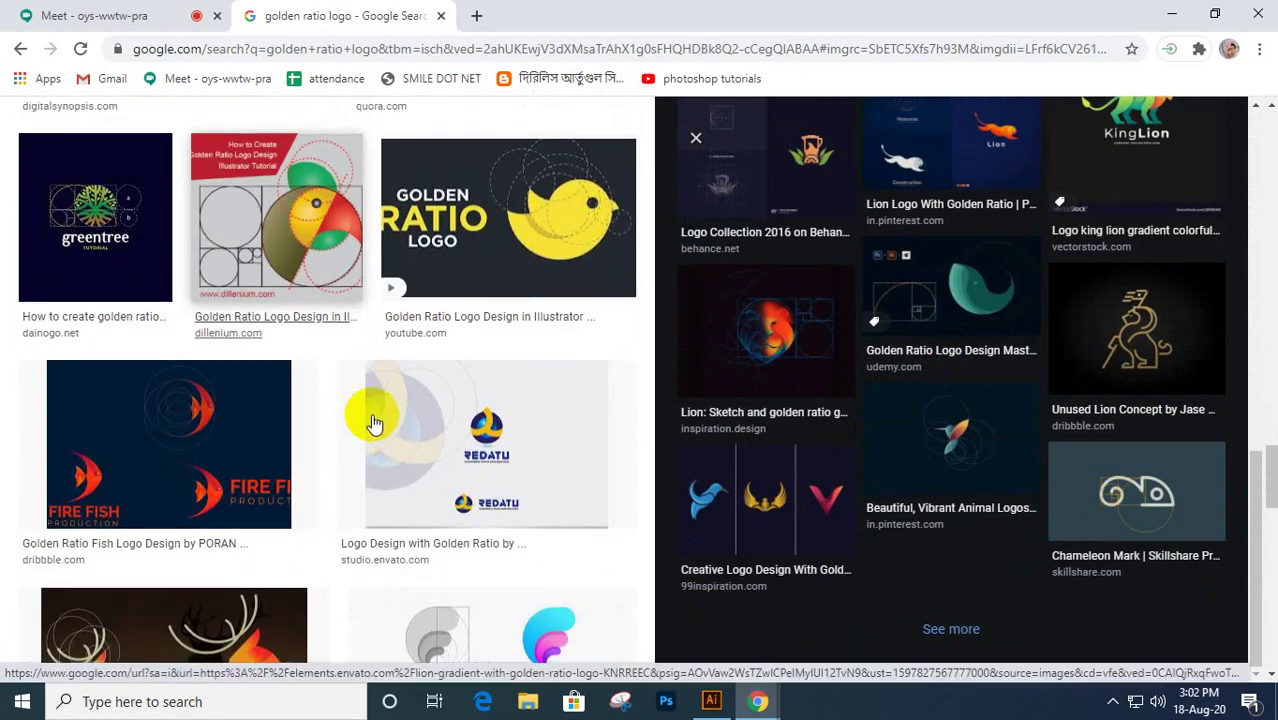
click(177, 445)
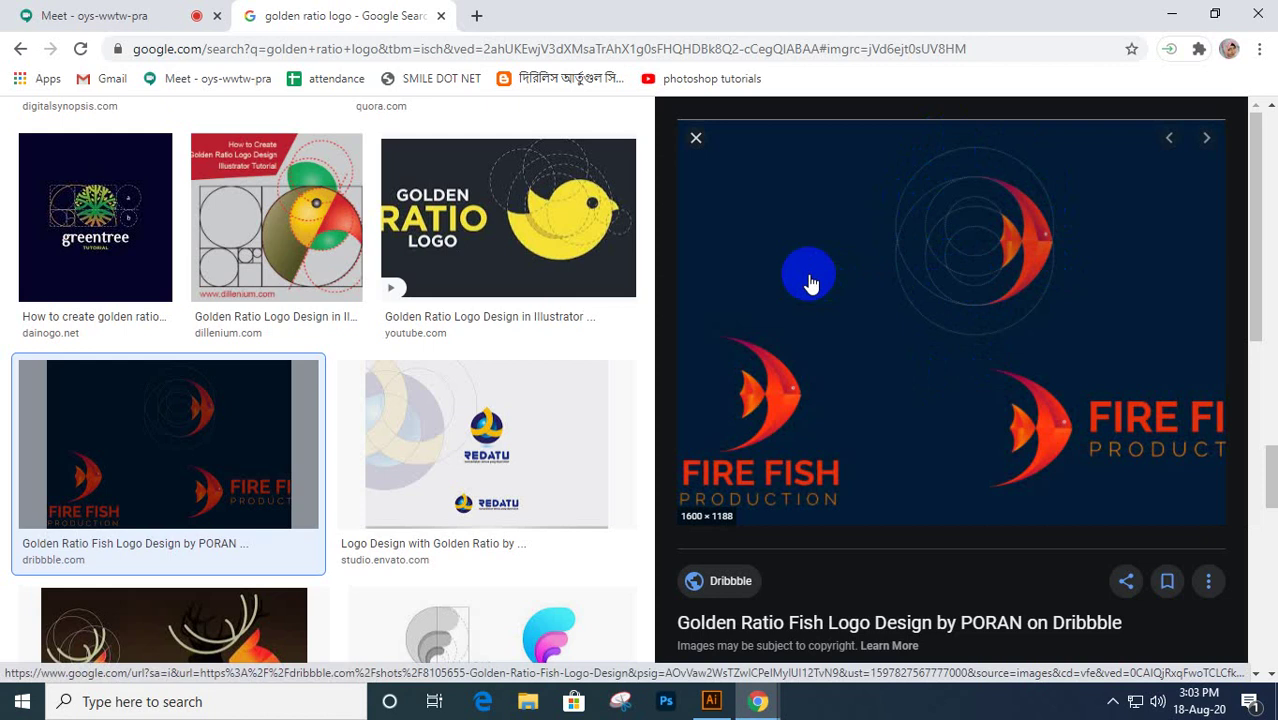
- Switch to the Google Meet call and mute the participant whose microphone is on for everyone
click(100, 18)
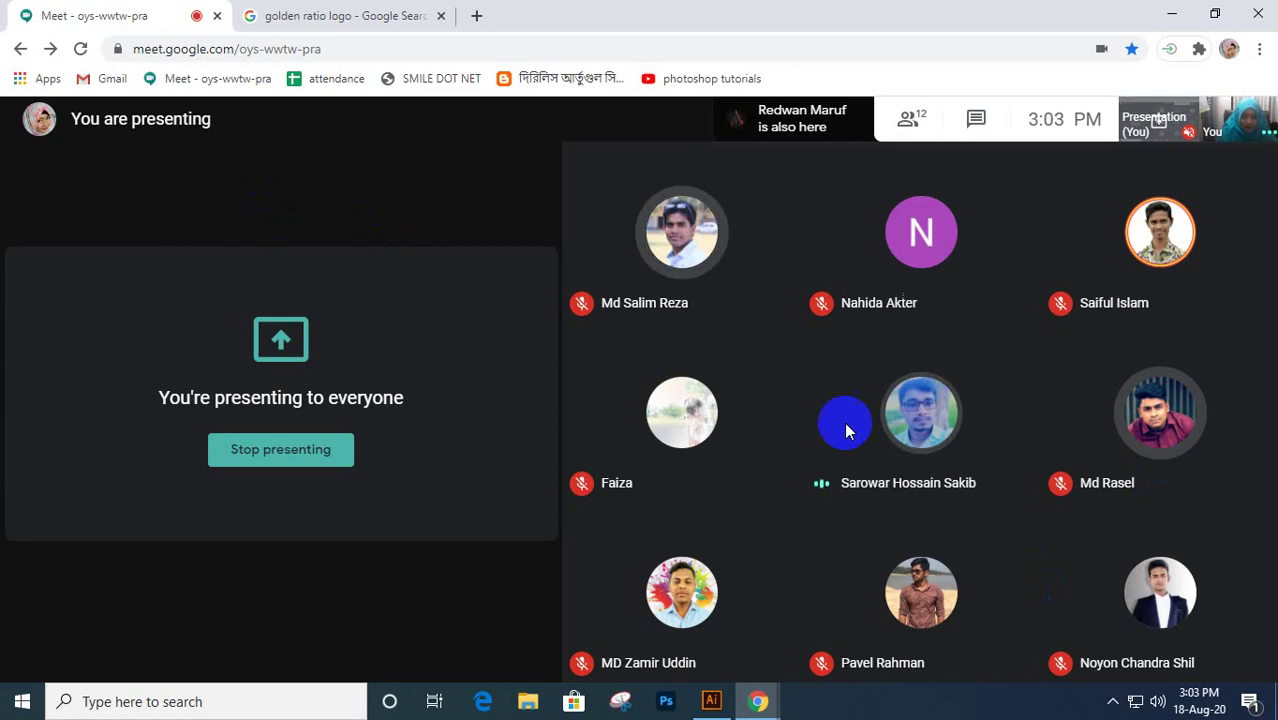
click(922, 418)
click(921, 421)
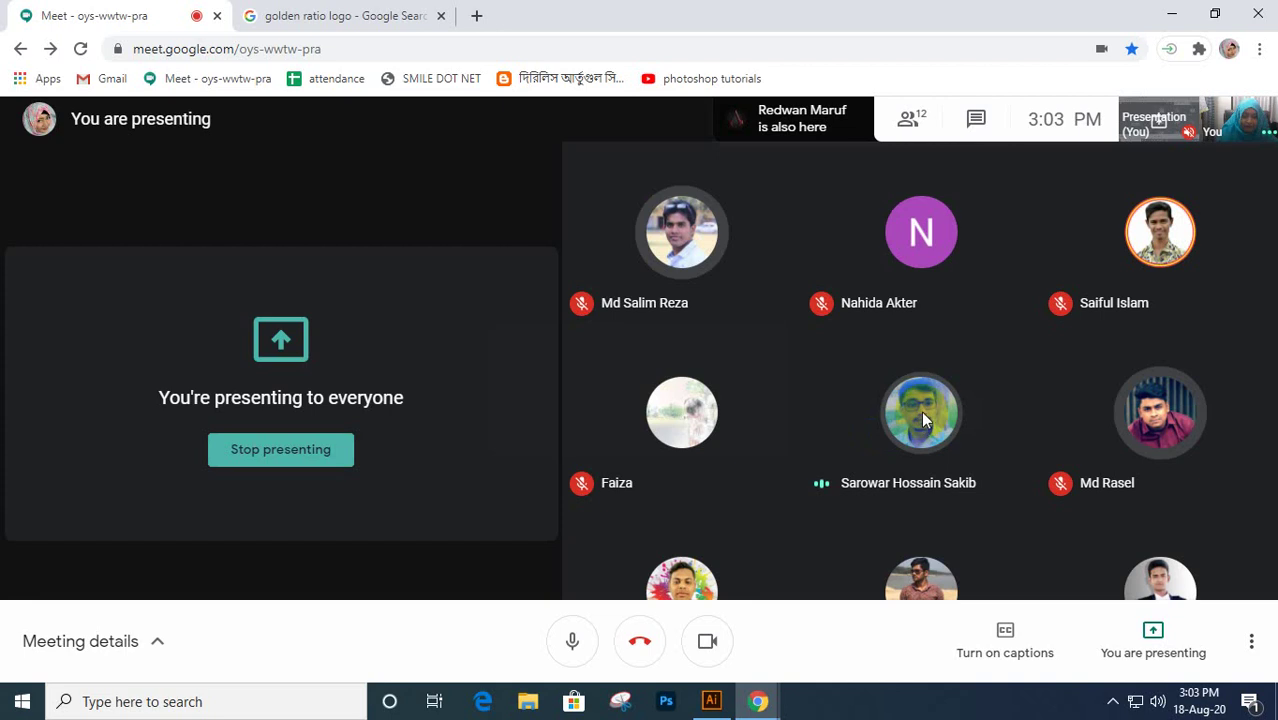
click(921, 411)
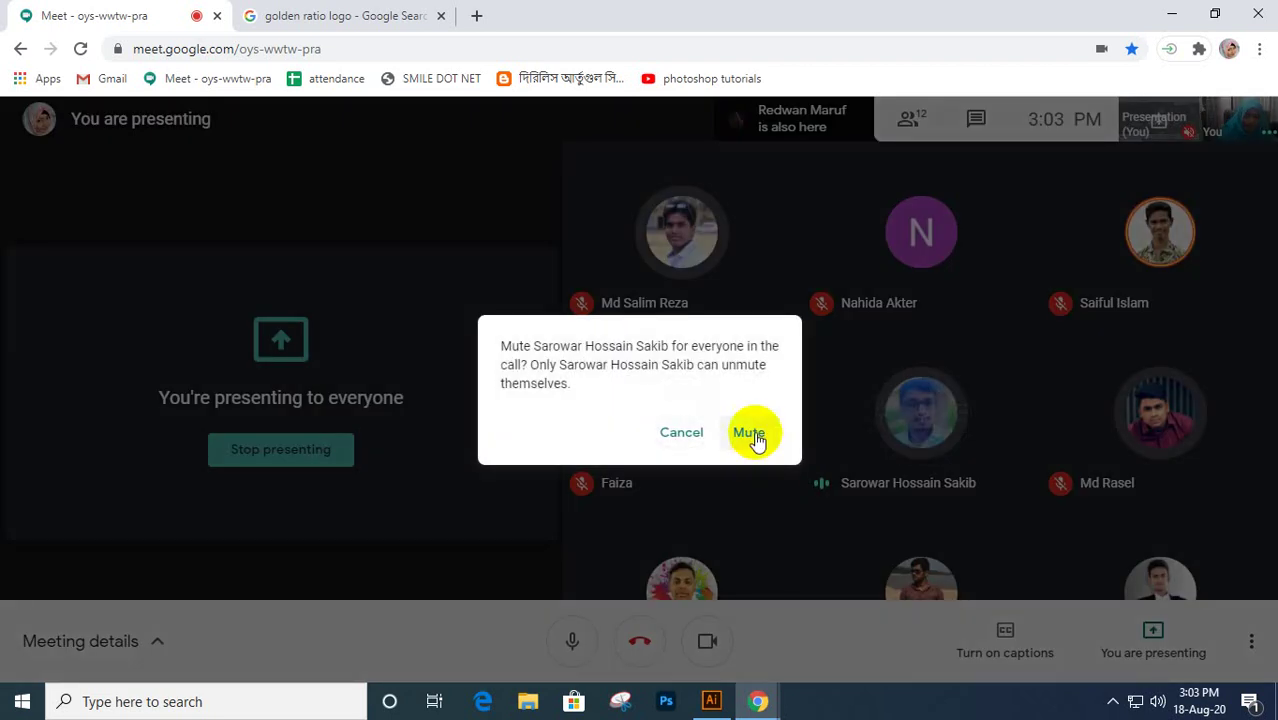
click(749, 433)
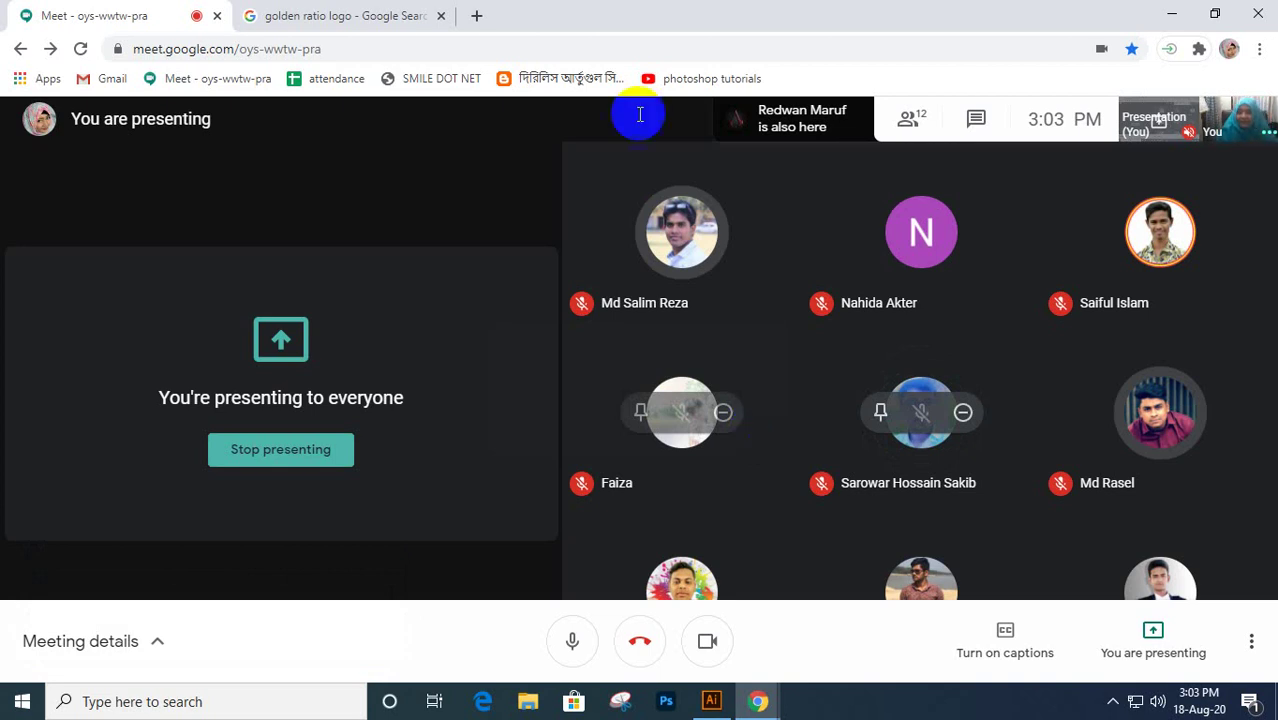
- Return to the golden ratio logo image results and examine the Coco logo concept from UpLabs
click(331, 18)
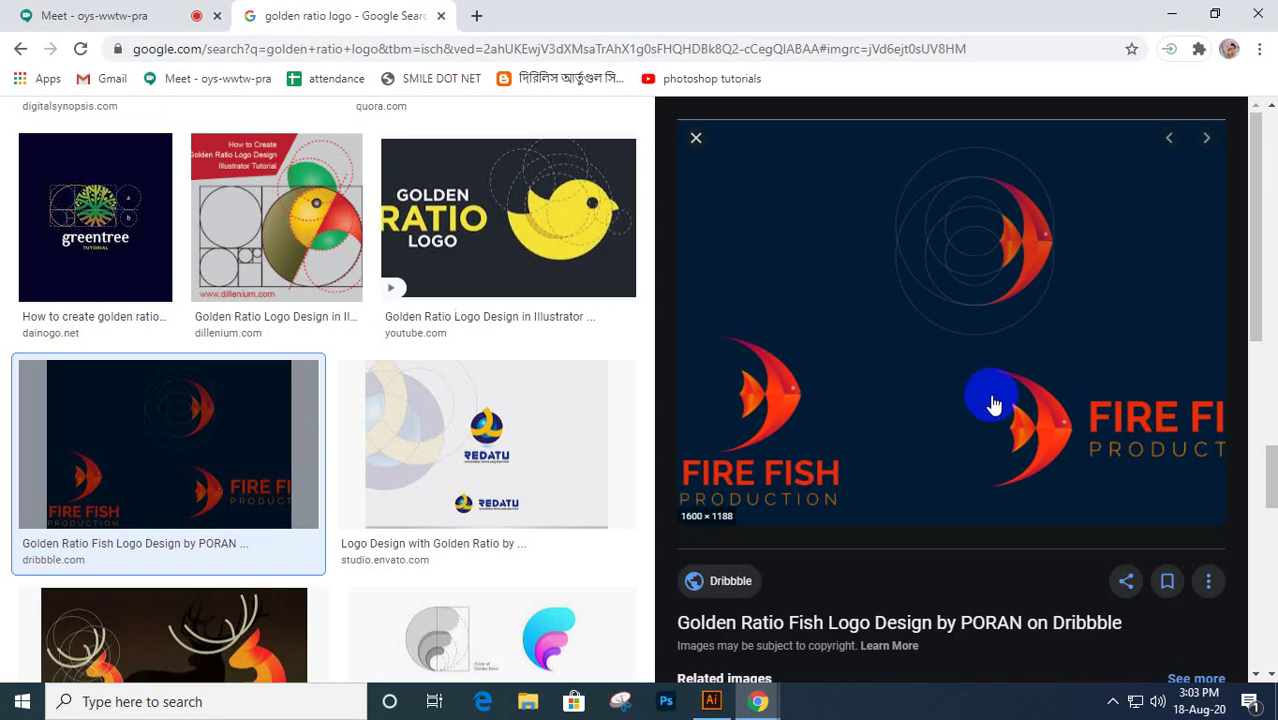
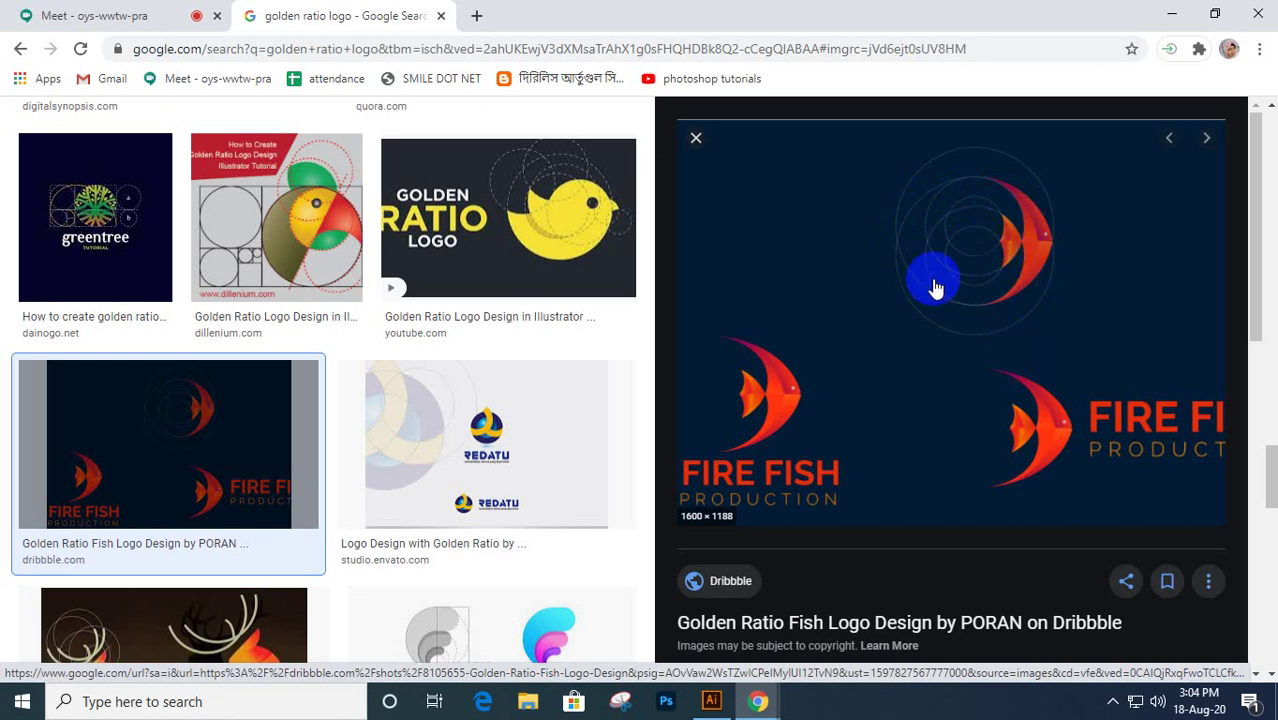
scroll(933, 285, down, 2)
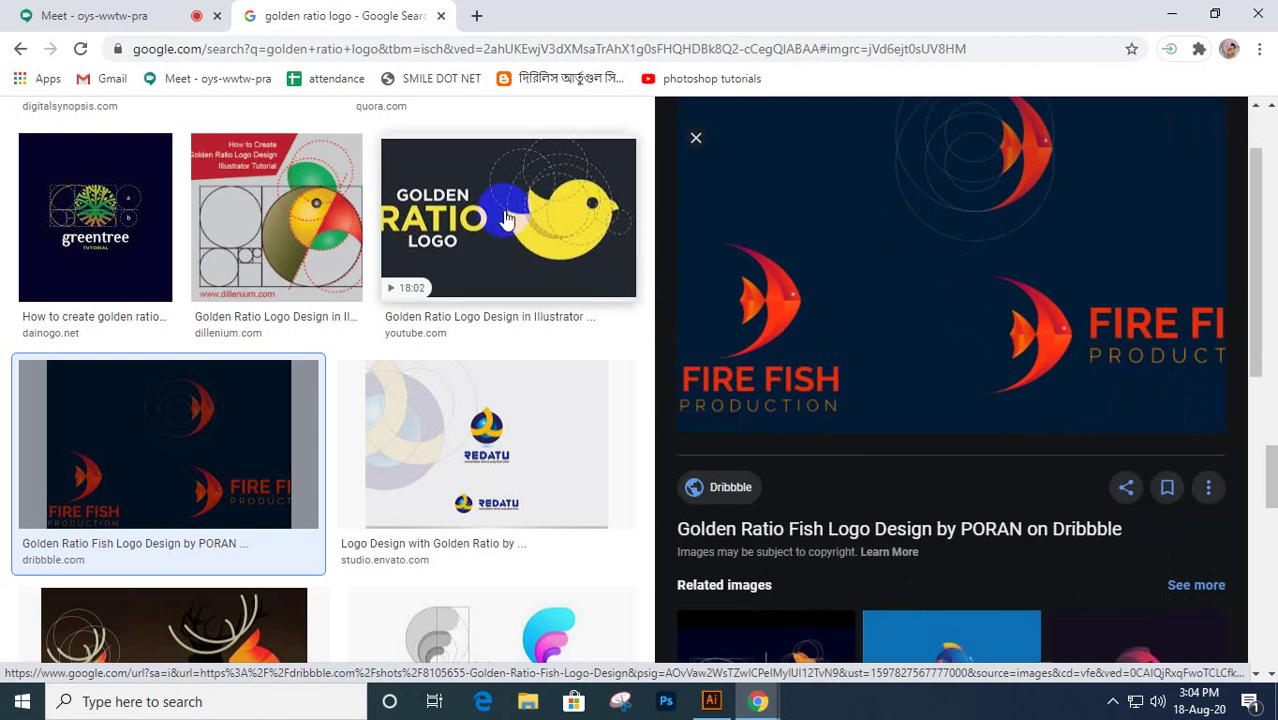
scroll(507, 219, down, 3)
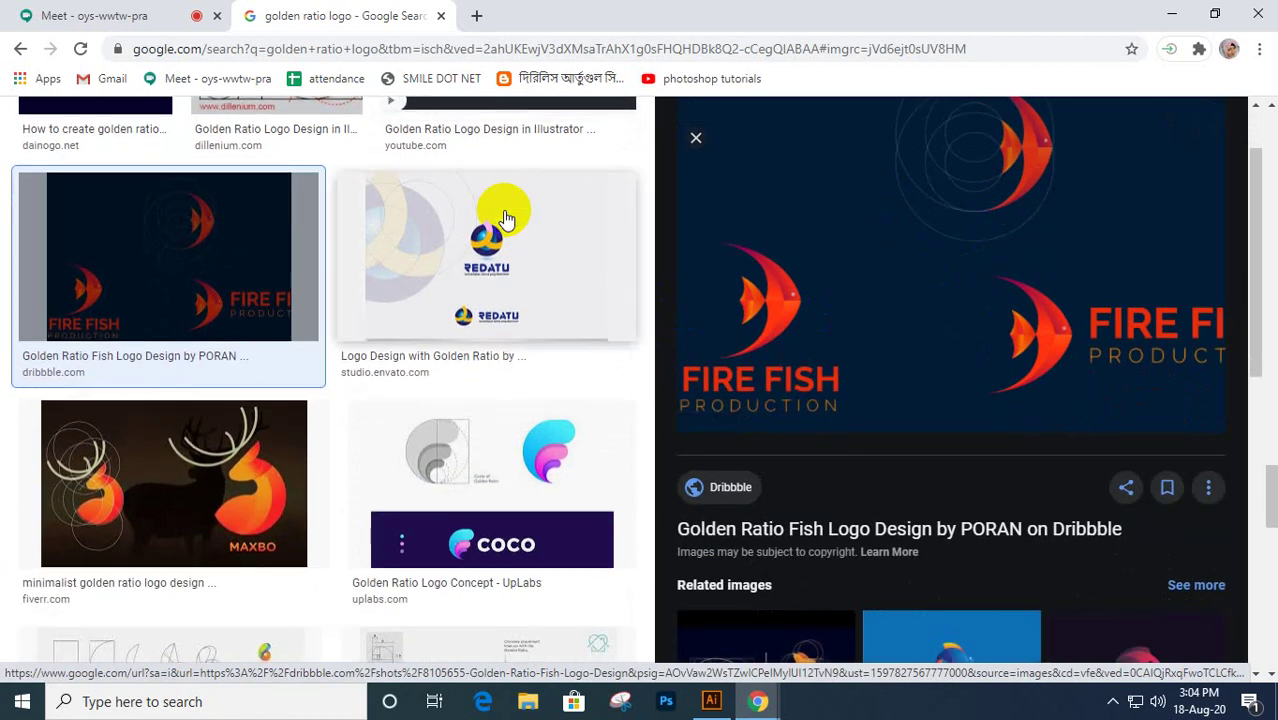
scroll(507, 219, down, 1)
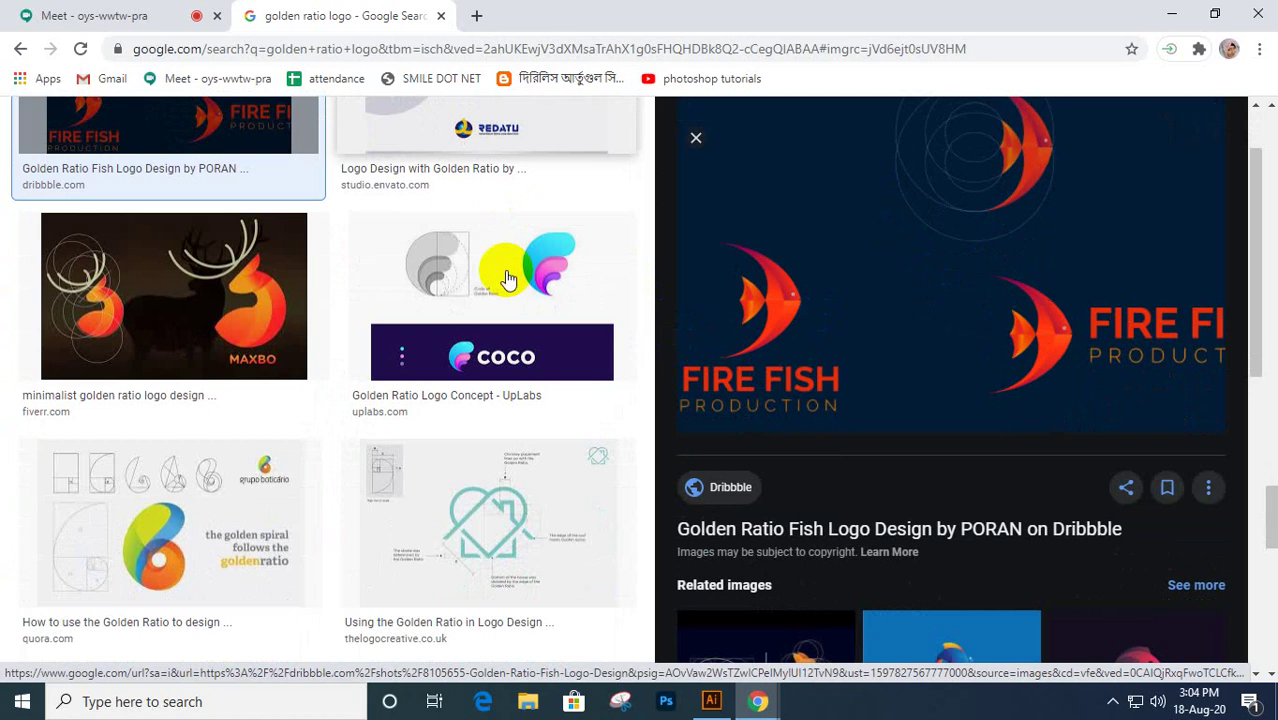
click(508, 278)
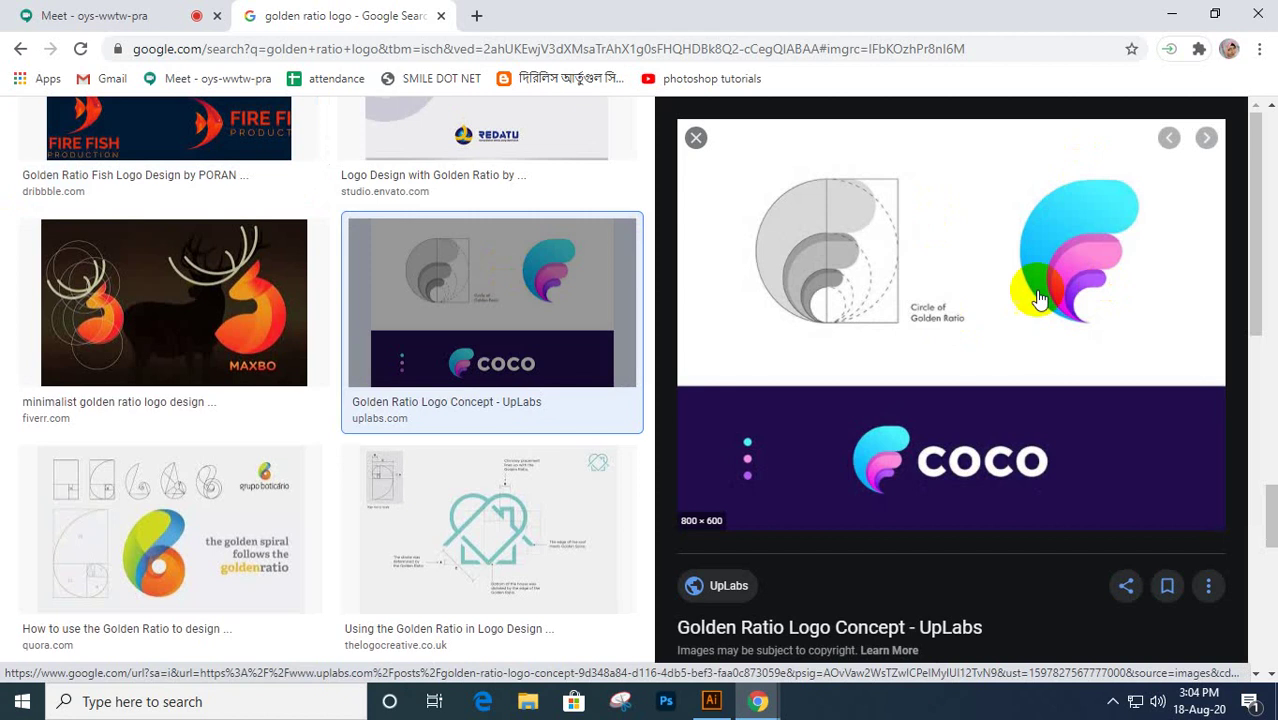
- Switch to Illustrator and place a copy of the concentric guide circles in the empty area beside the original set
click(714, 704)
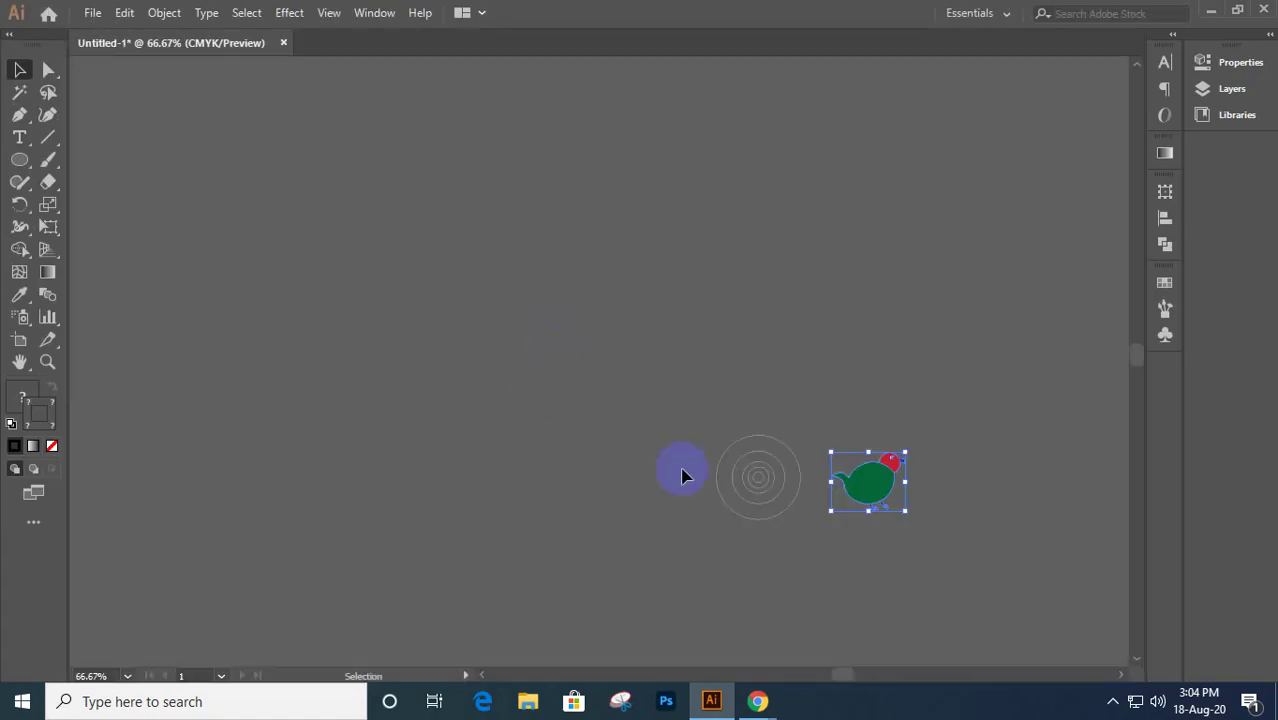
scroll(782, 489, up, 3)
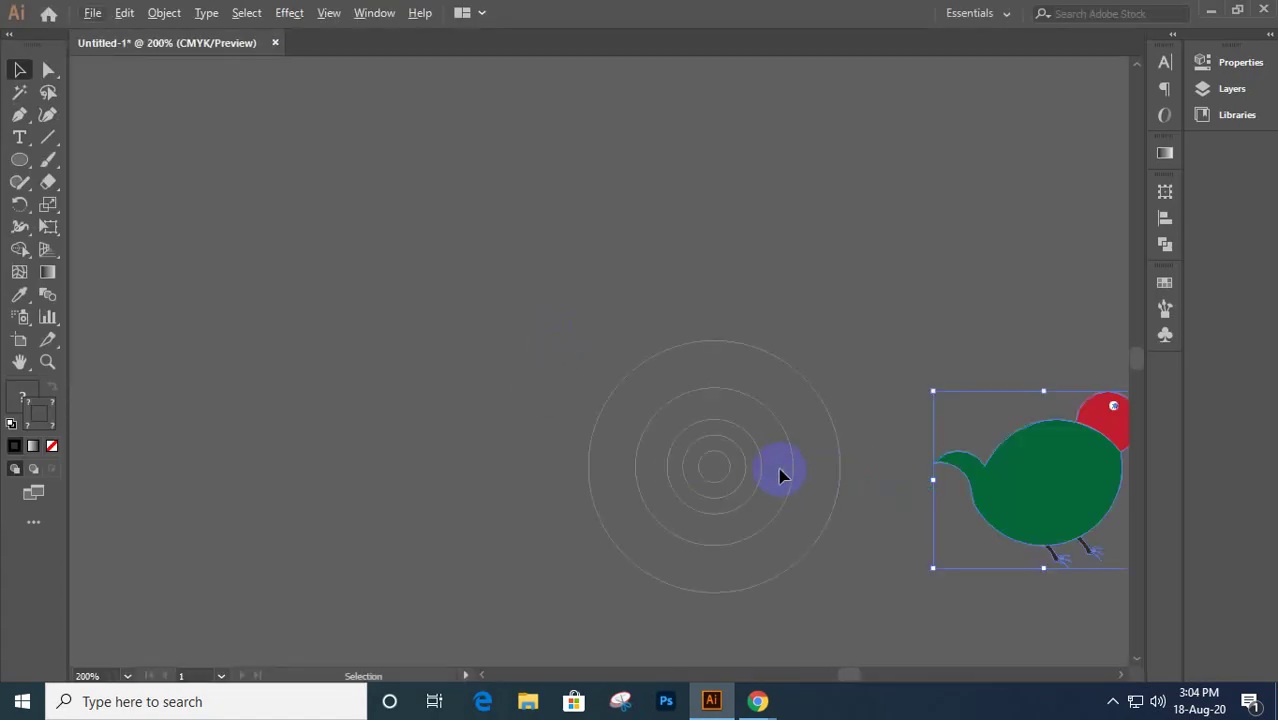
drag(787, 449, 807, 311)
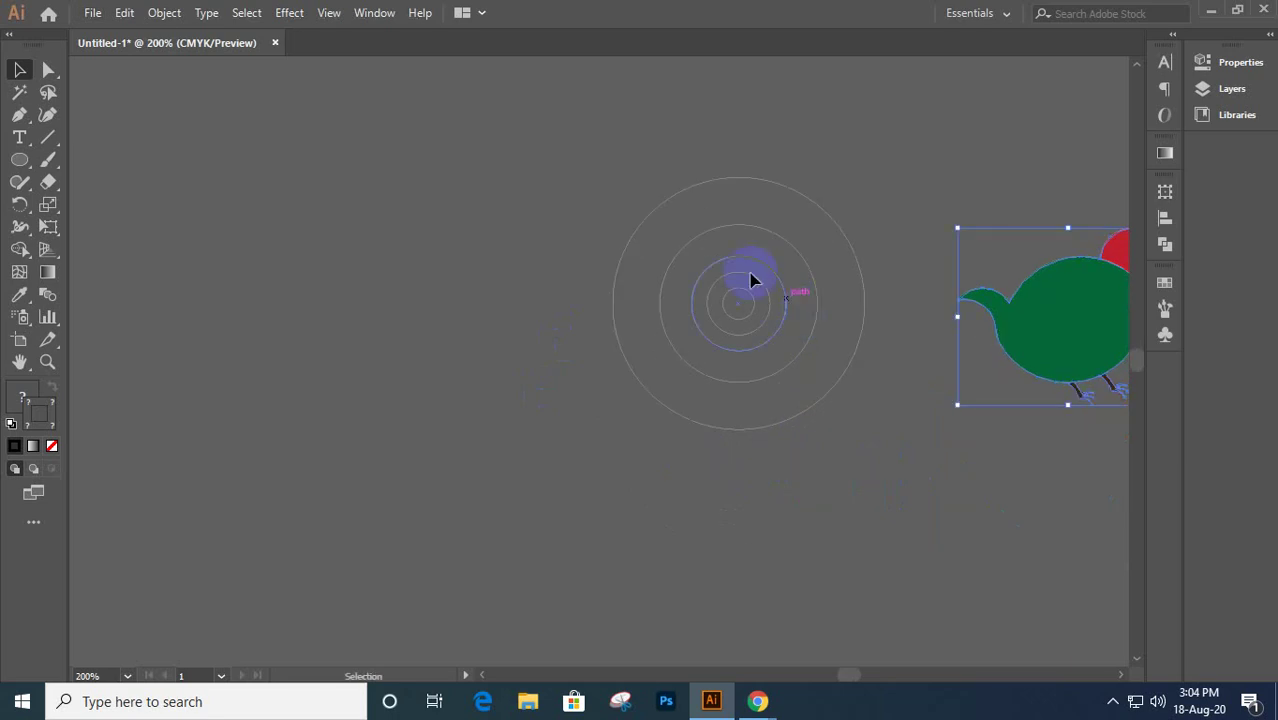
mouse_move(697, 207)
mouse_down()
mouse_move(757, 335)
mouse_move(755, 316)
mouse_move(388, 320)
mouse_move(317, 346)
mouse_up()
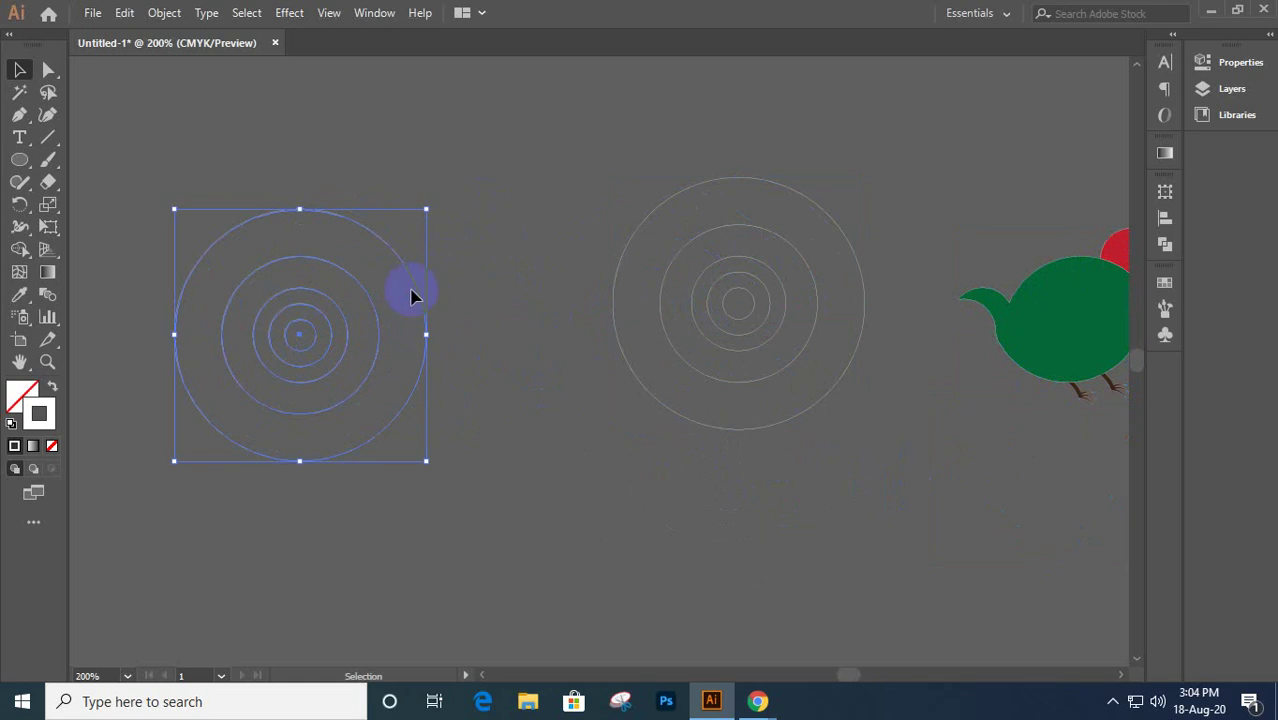
- Delete the outermost circle of the copied set and select its four remaining circles
drag(450, 267, 399, 302)
key(Delete)
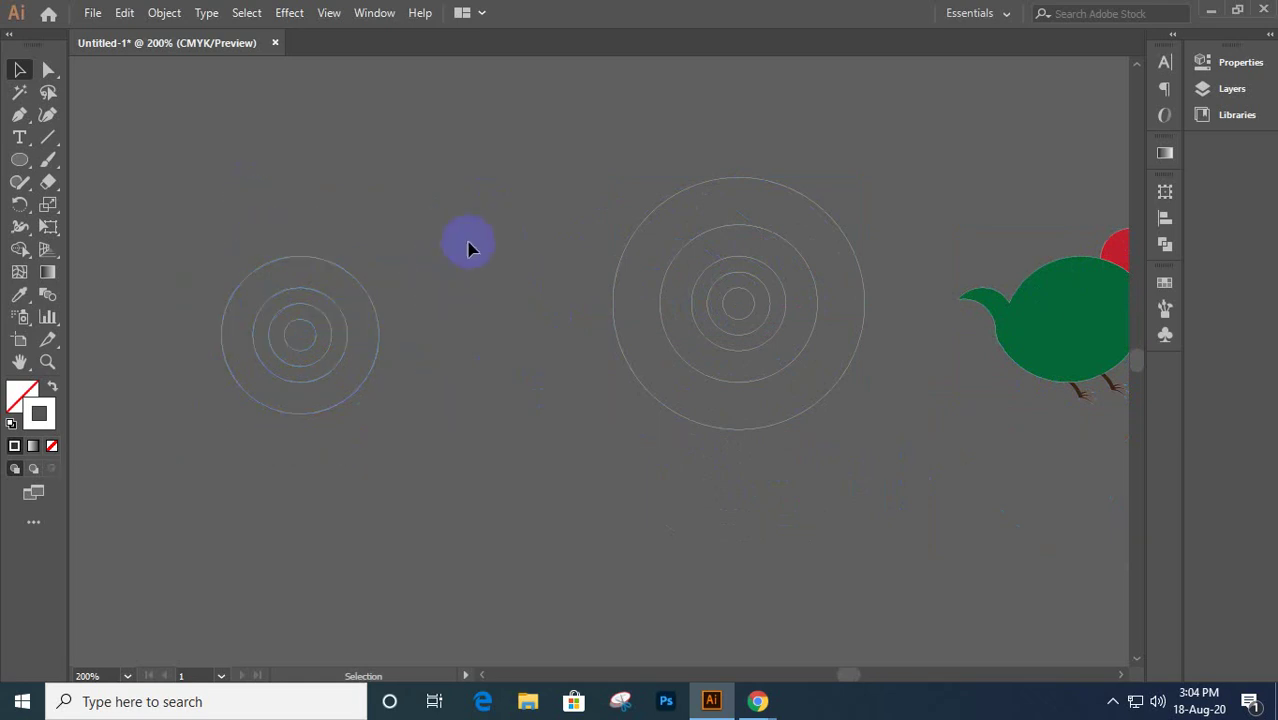
drag(285, 209, 354, 470)
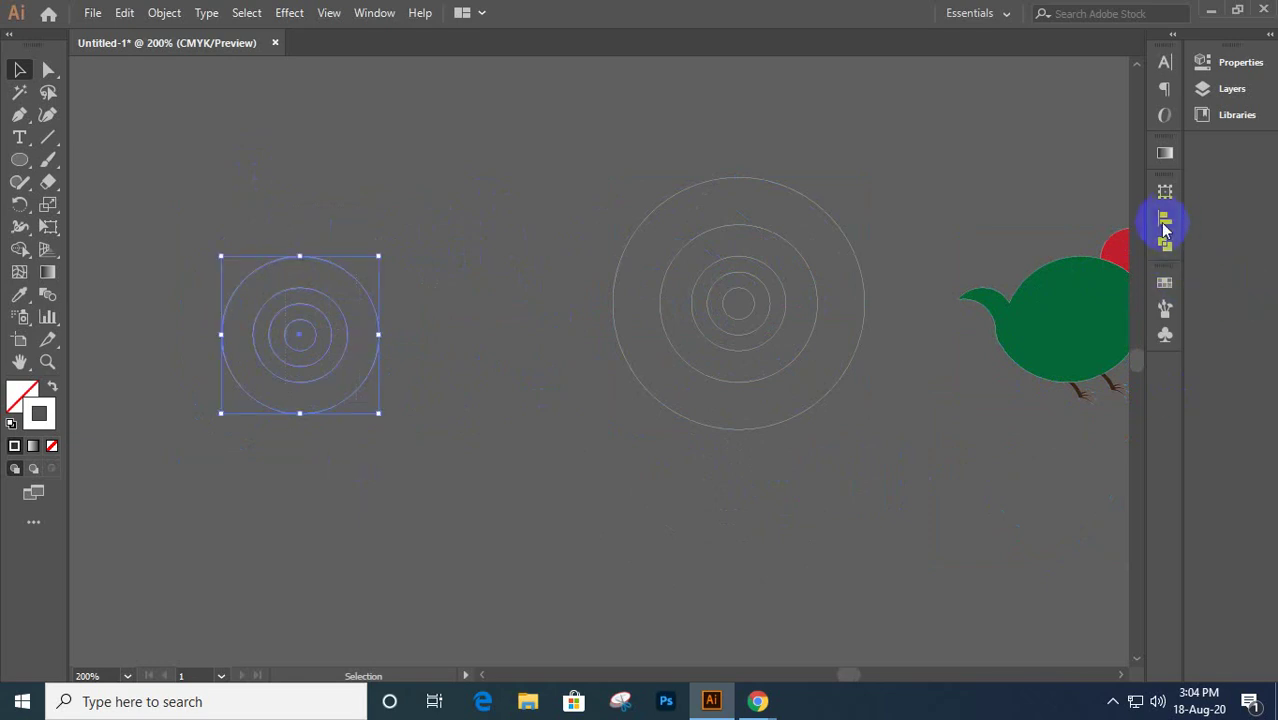
- Align the four selected circles to their bottom edges and centre them horizontally
click(1165, 224)
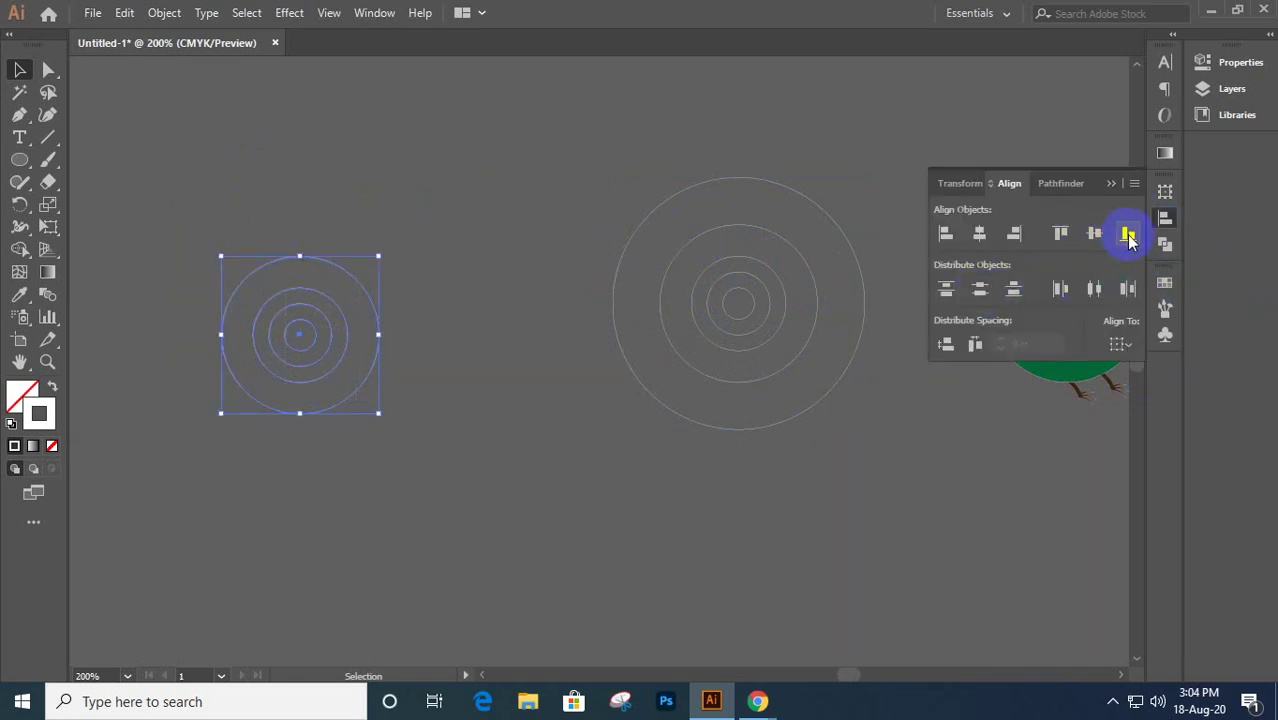
click(1129, 236)
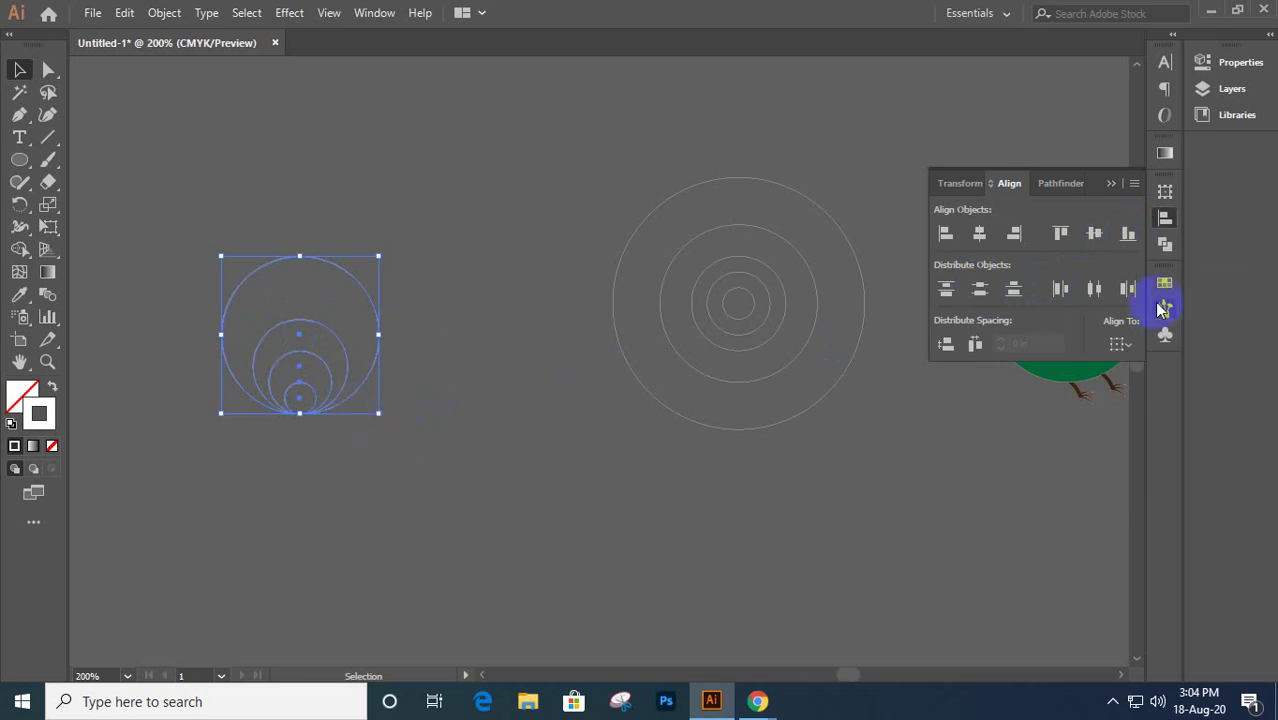
click(981, 240)
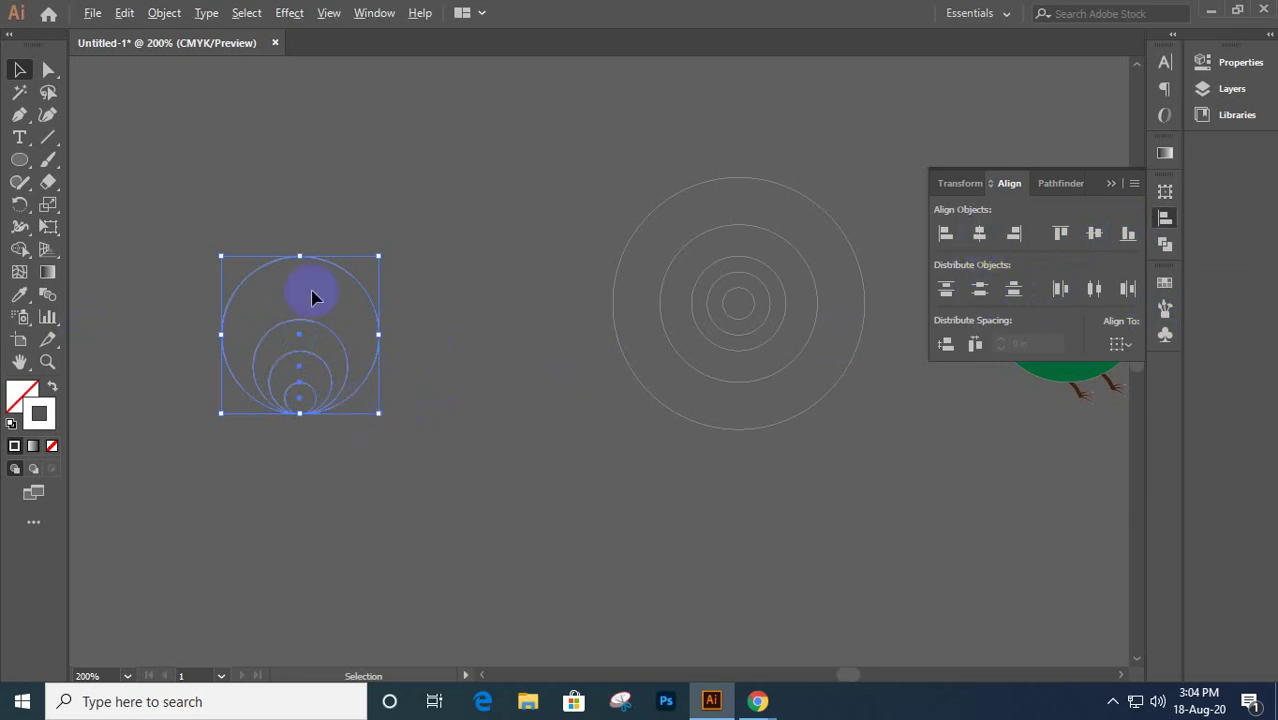
- Stack two copies of the smallest circle directly above it, each touching the one below
scroll(296, 322, up, 3)
drag(319, 309, 559, 211)
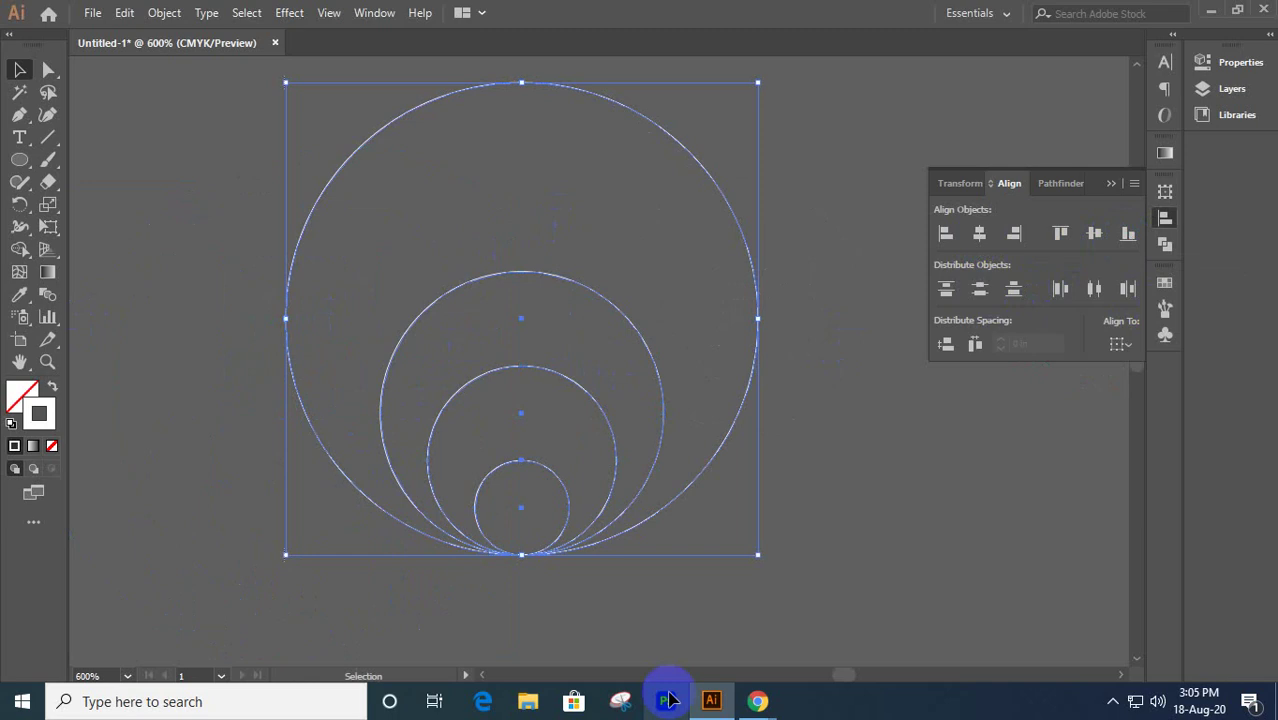
click(540, 476)
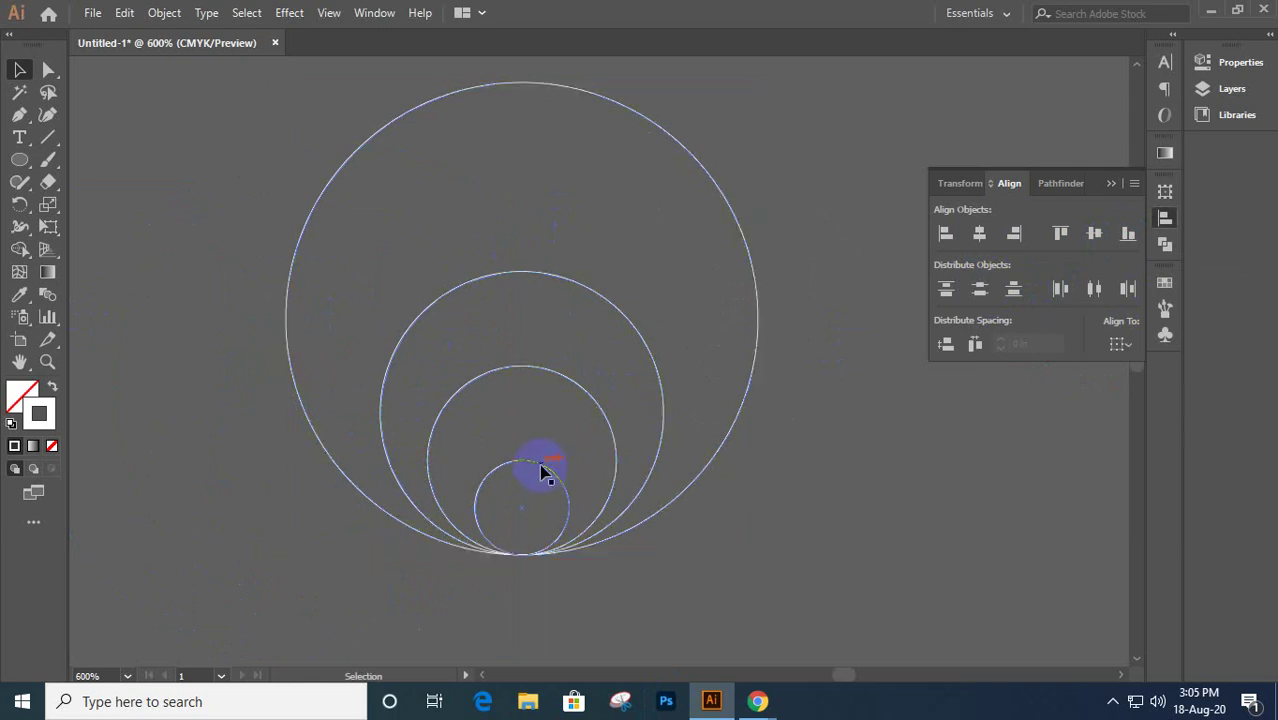
click(540, 472)
drag(540, 472, 535, 378)
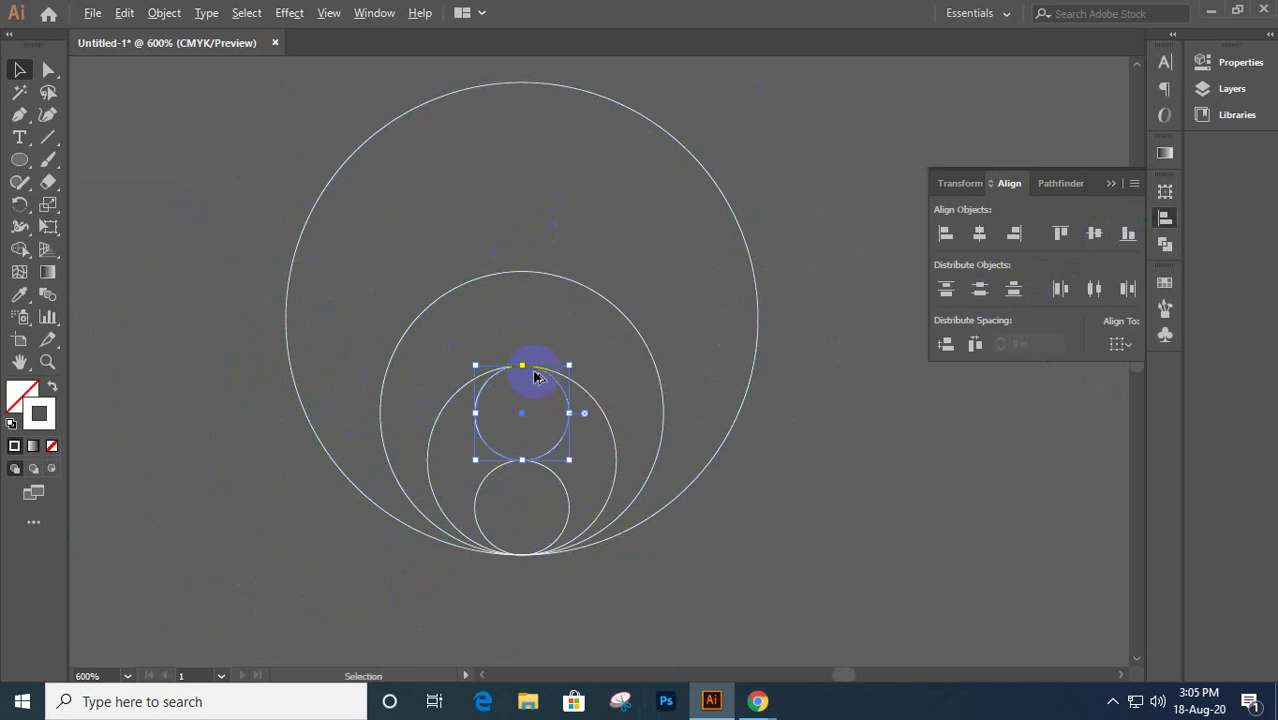
key(ctrl+d)
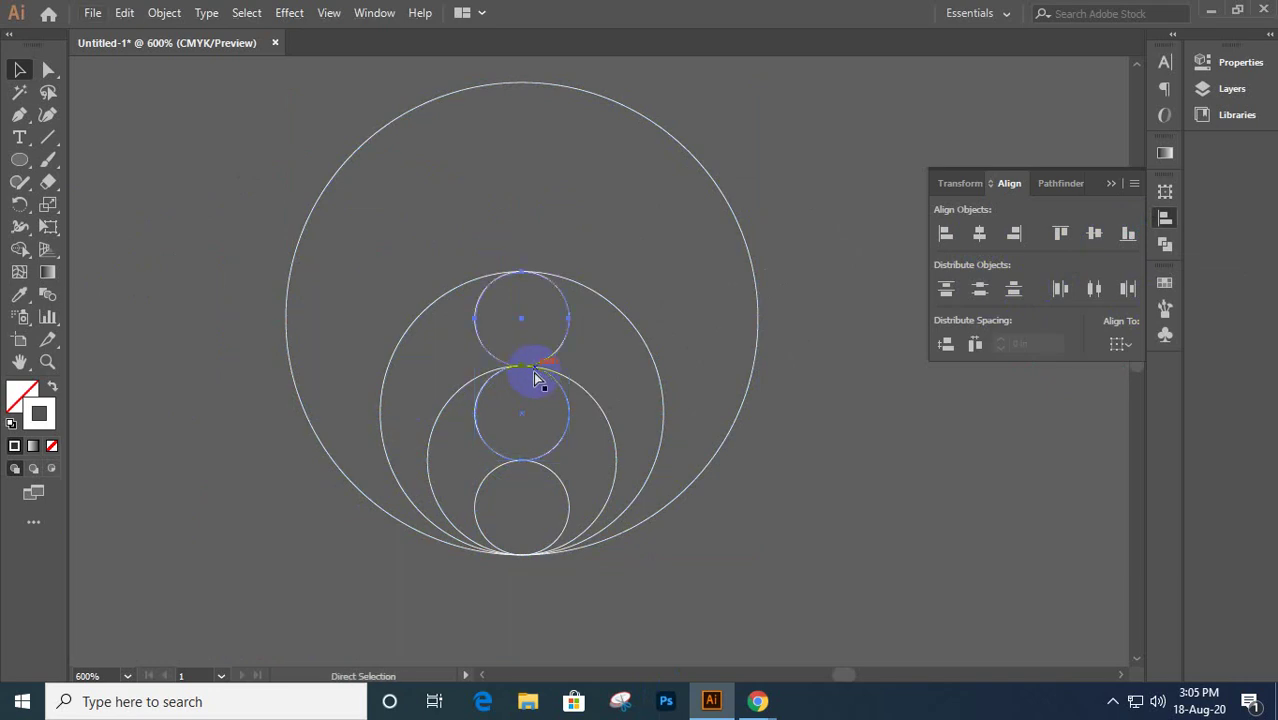
- Copy the second-smallest circle straight up by 0.6 in so it meets the top of the largest circle
click(603, 415)
drag(603, 415, 603, 128)
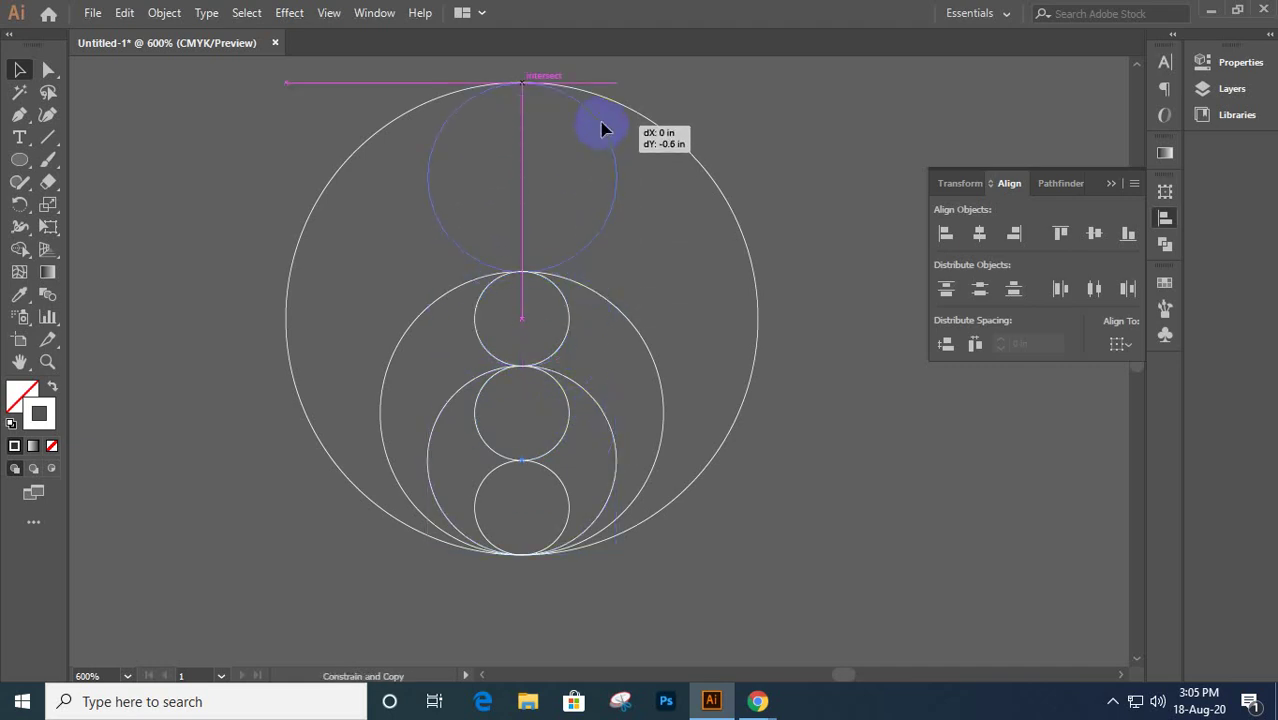
drag(601, 128, 602, 126)
- With Shape Builder, merge the three upper stacked circles with the crescents on their left into nested curved petals
scroll(571, 297, up, 1)
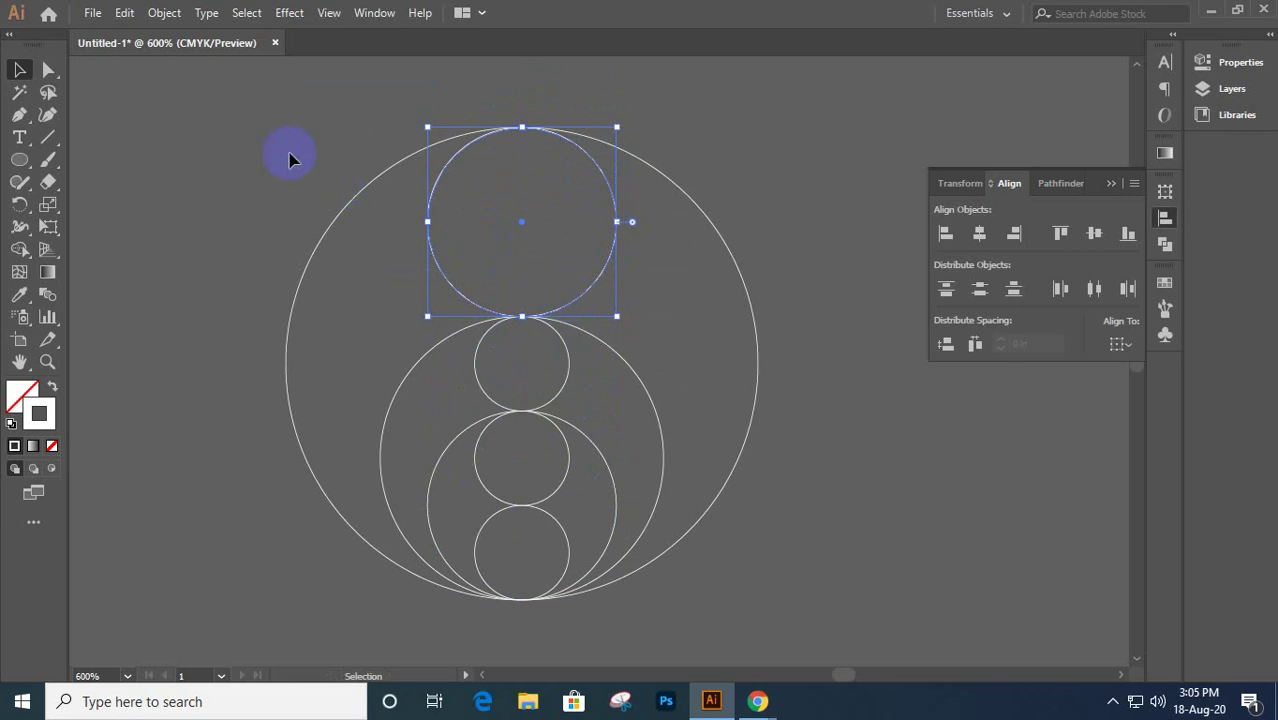
drag(268, 117, 635, 624)
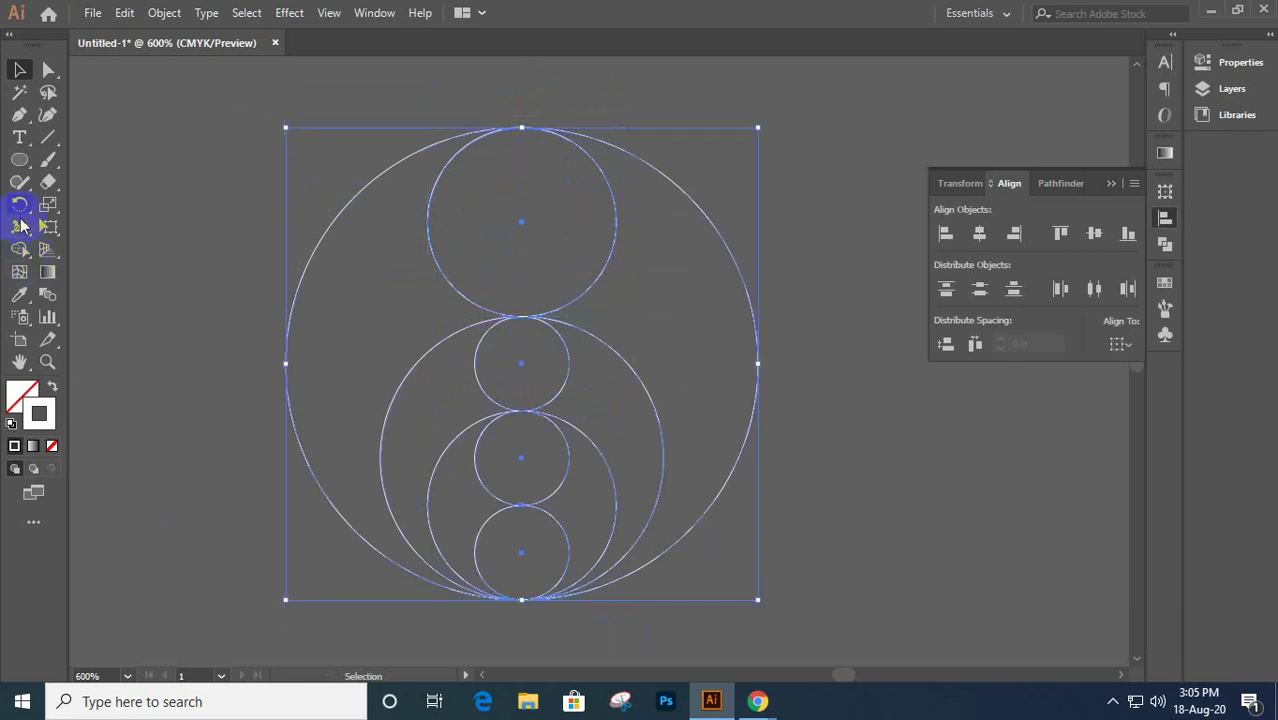
click(19, 249)
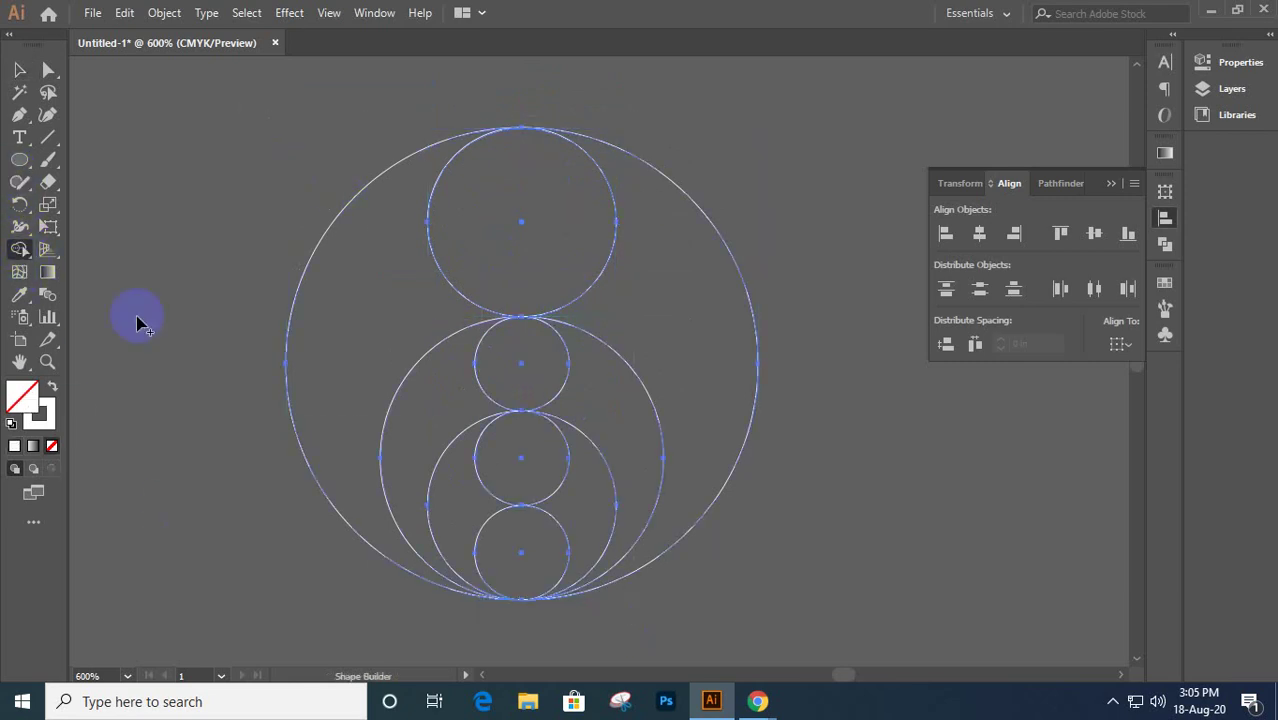
mouse_move(521, 187)
mouse_down()
mouse_move(357, 305)
mouse_move(331, 352)
mouse_move(433, 366)
mouse_up()
mouse_move(519, 351)
mouse_down()
mouse_move(397, 408)
mouse_move(403, 419)
mouse_up()
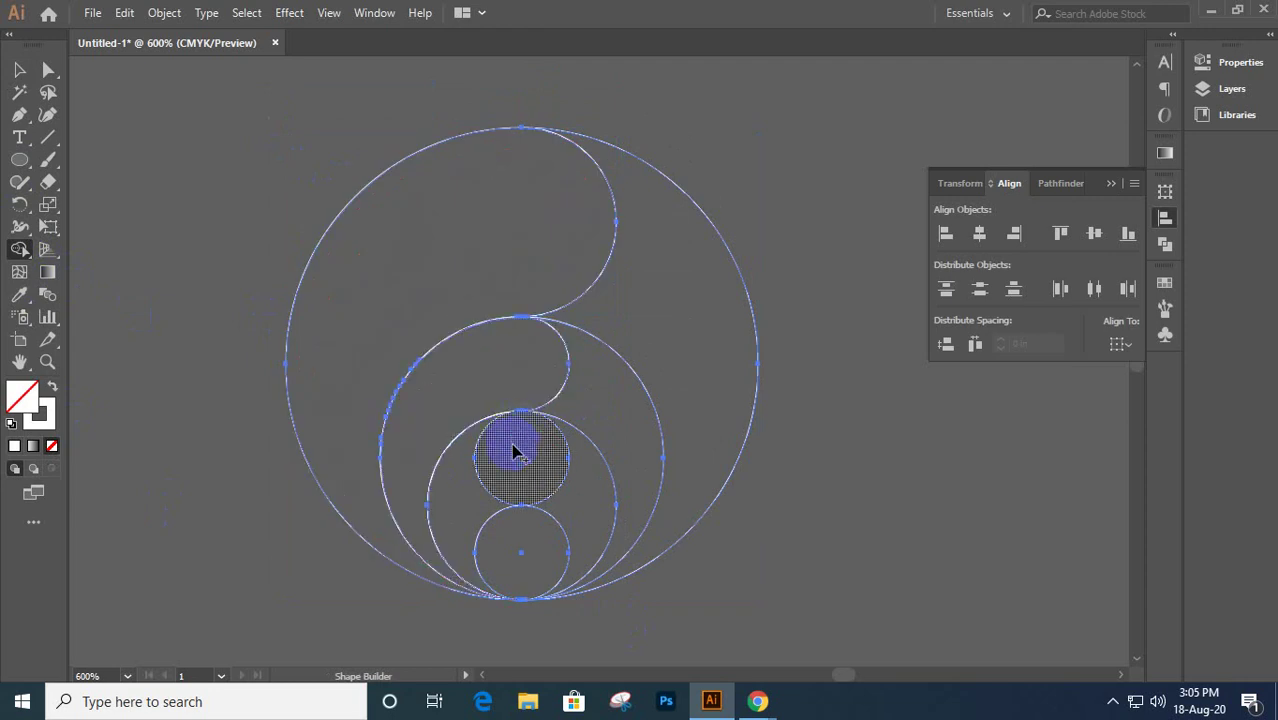
mouse_move(513, 452)
mouse_down()
mouse_move(456, 505)
mouse_move(470, 525)
mouse_up()
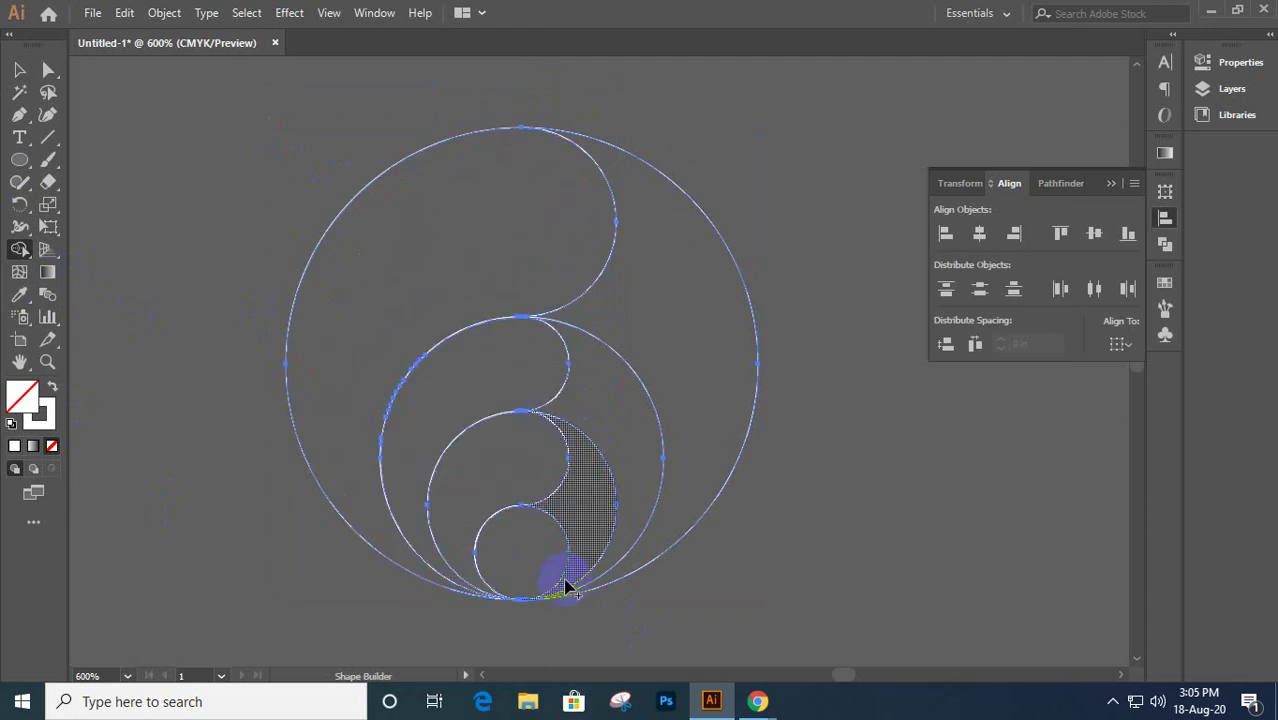
click(19, 70)
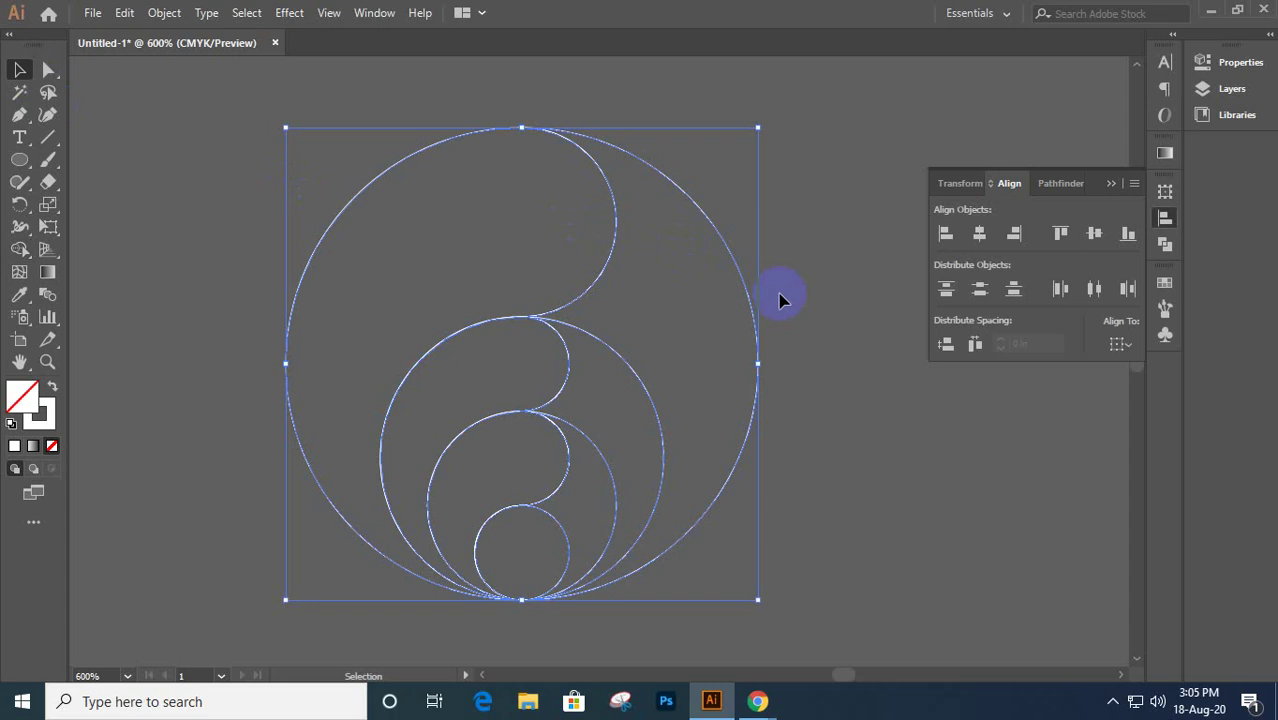
click(816, 326)
click(788, 551)
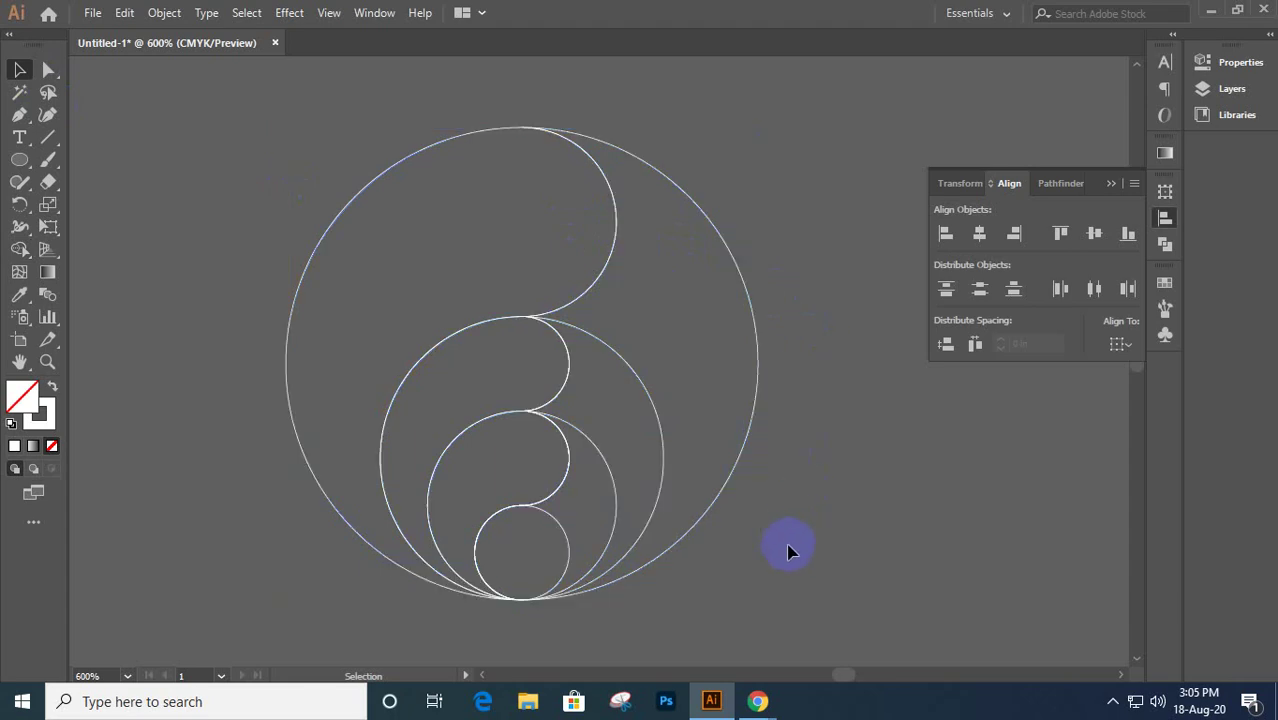
drag(785, 526, 772, 553)
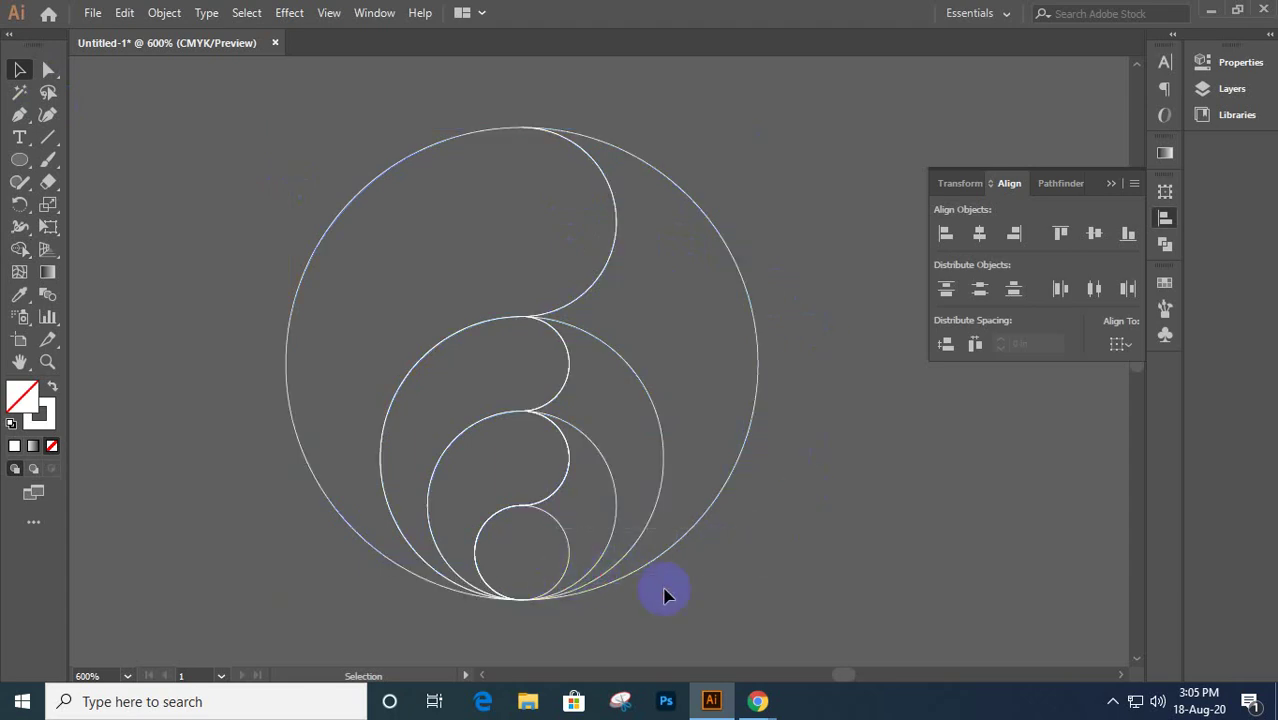
mouse_move(575, 575)
mouse_down()
mouse_move(613, 531)
mouse_move(555, 565)
mouse_up()
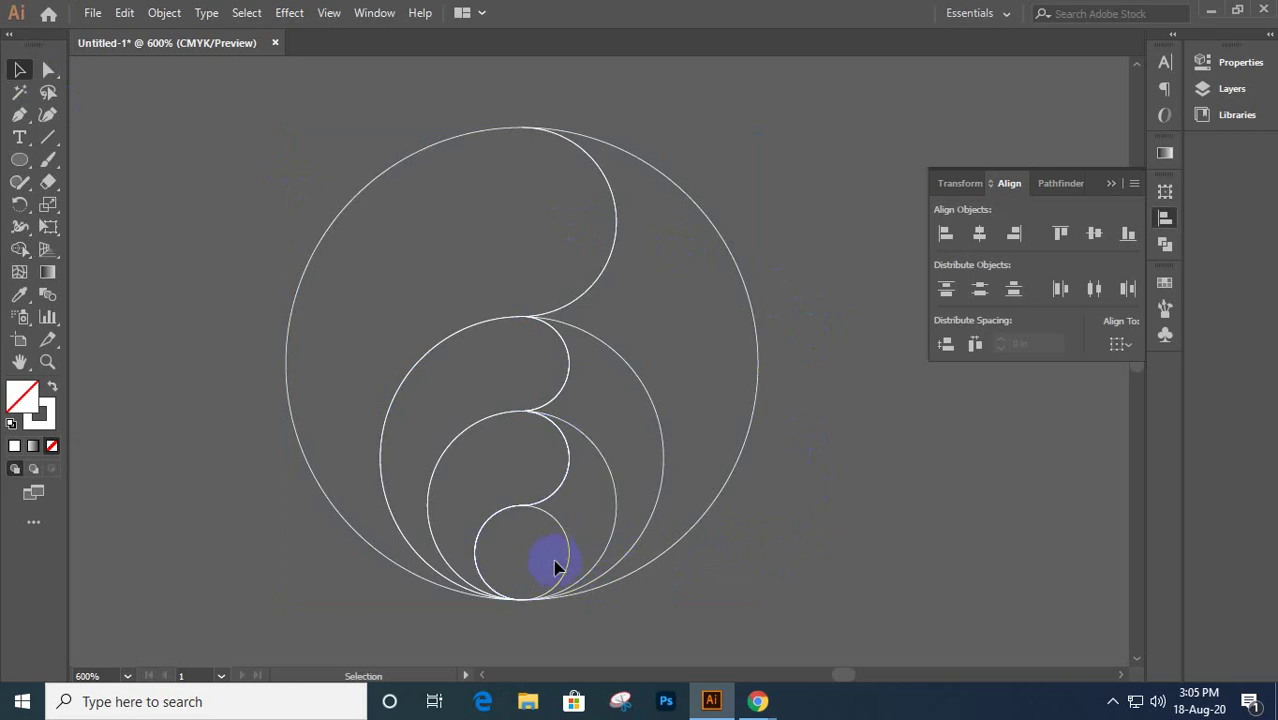
drag(684, 591, 760, 542)
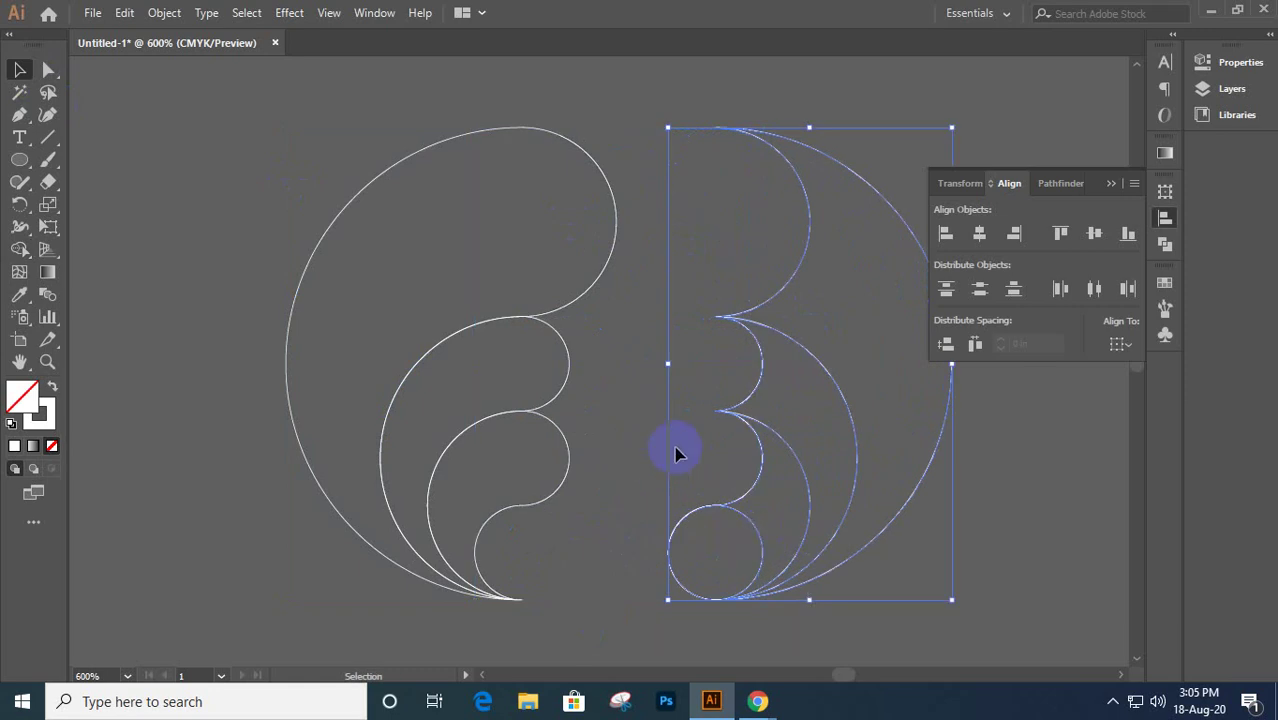
click(19, 249)
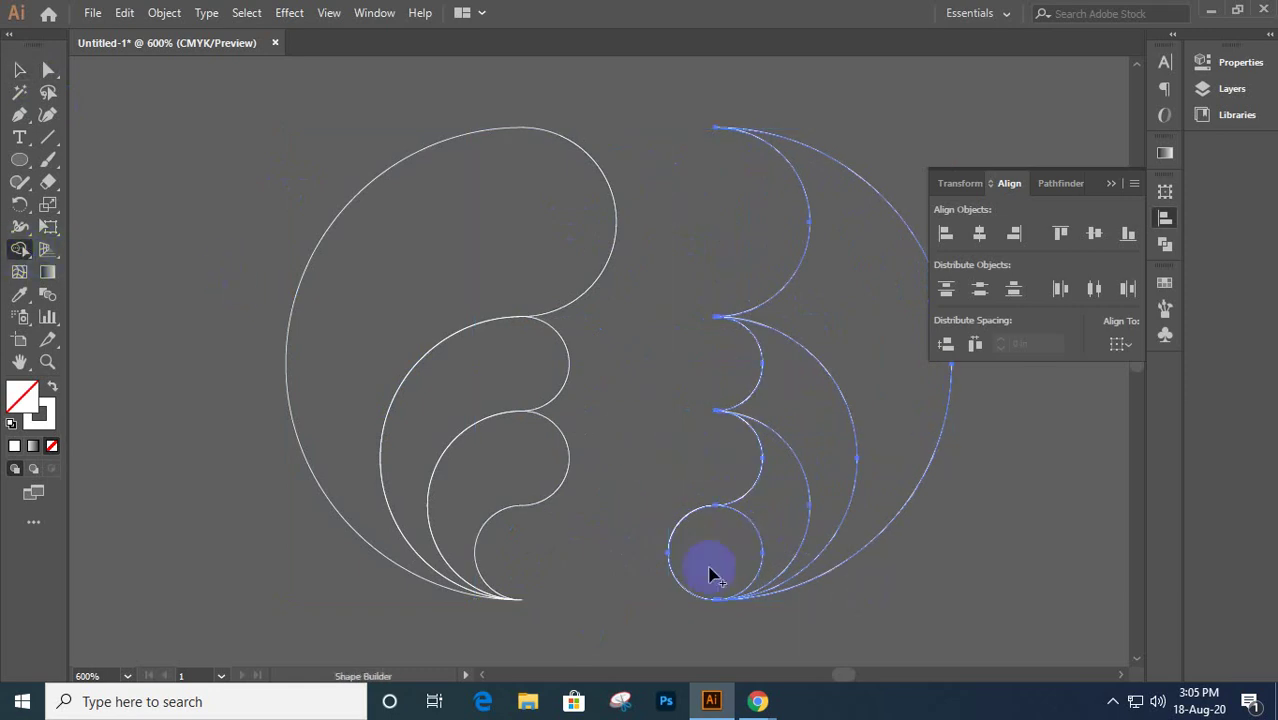
mouse_move(712, 575)
mouse_down()
mouse_move(693, 550)
mouse_move(776, 497)
mouse_up()
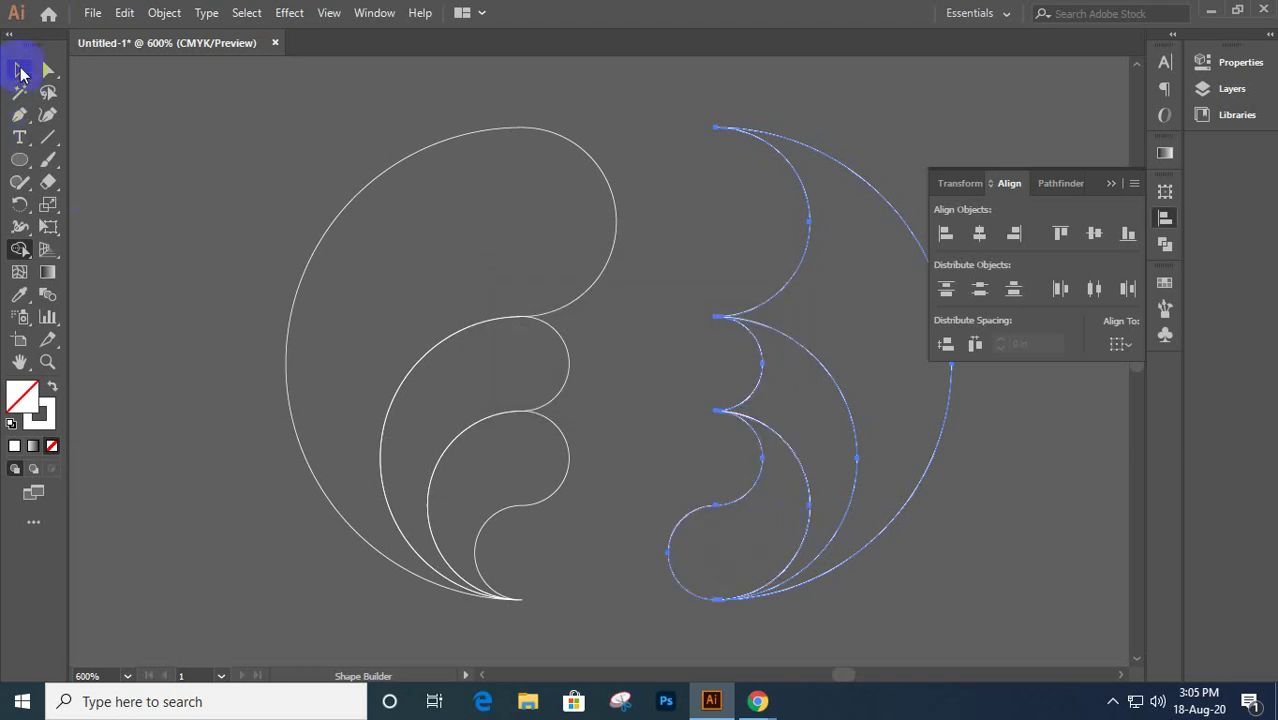
key(ctrl+z)
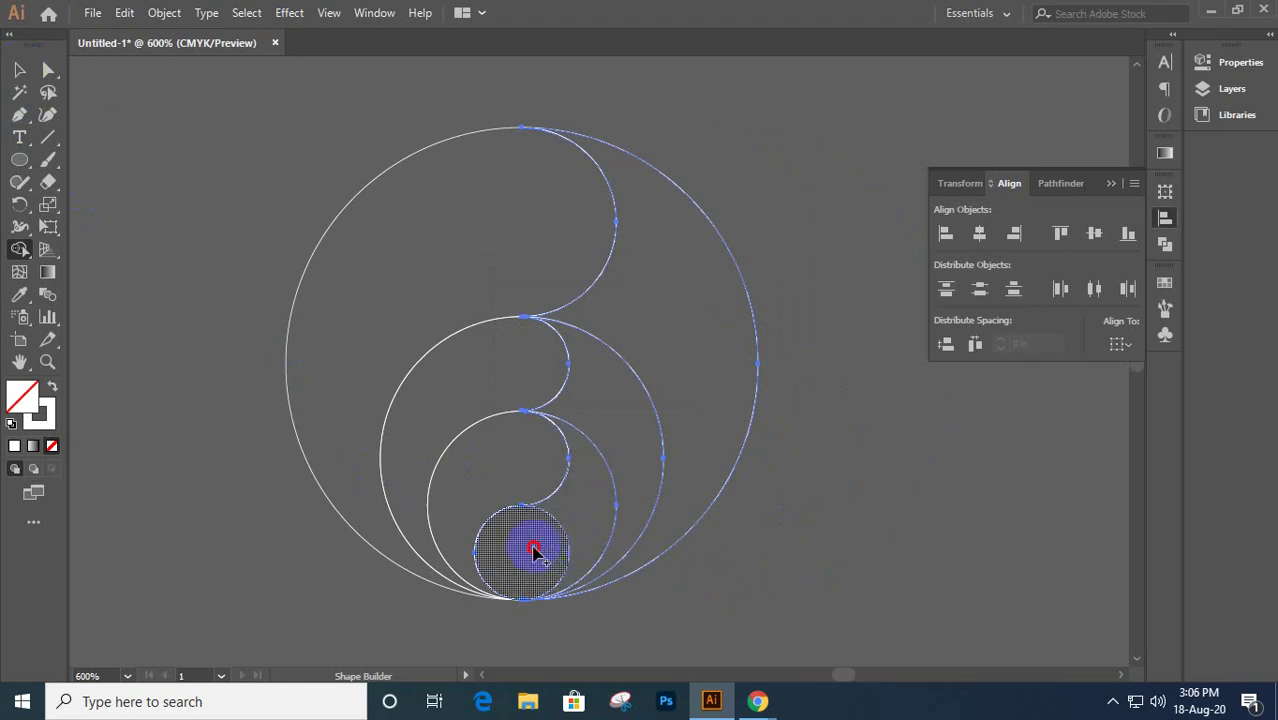
- Merge the bottom small circle with the innermost right crescent, and delete the two outer crescents on the right
drag(534, 534, 585, 522)
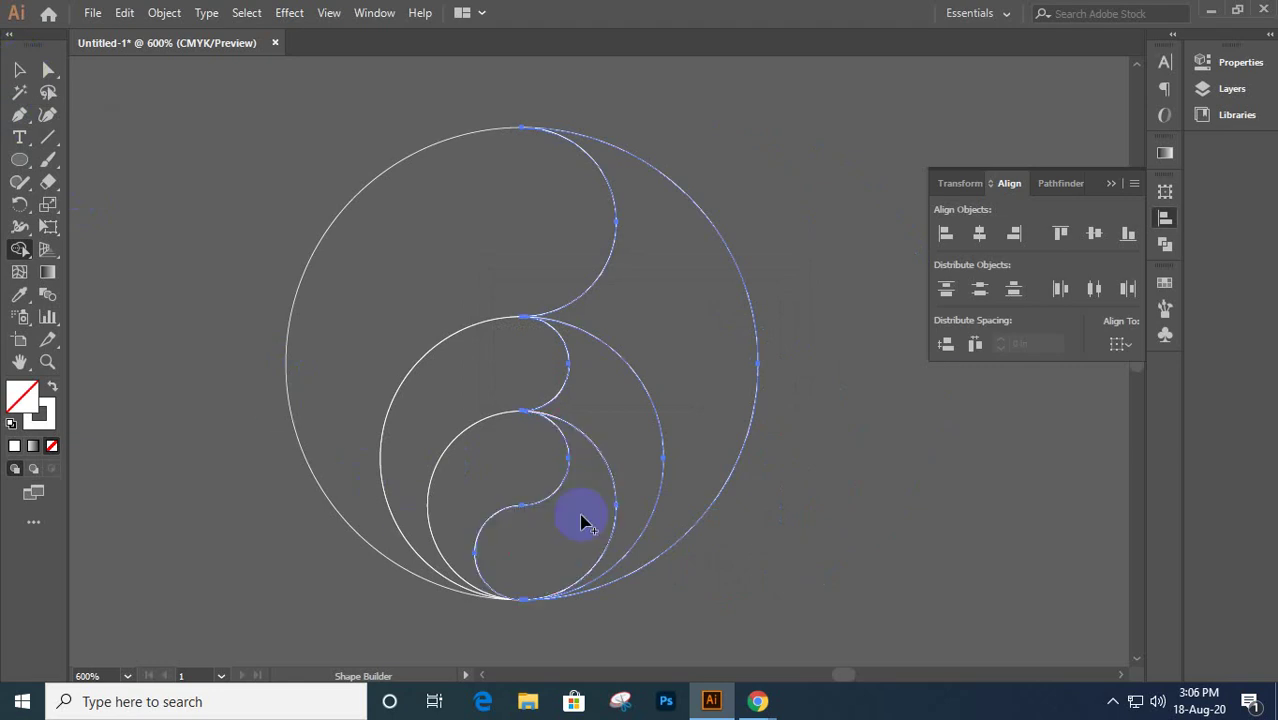
click(18, 70)
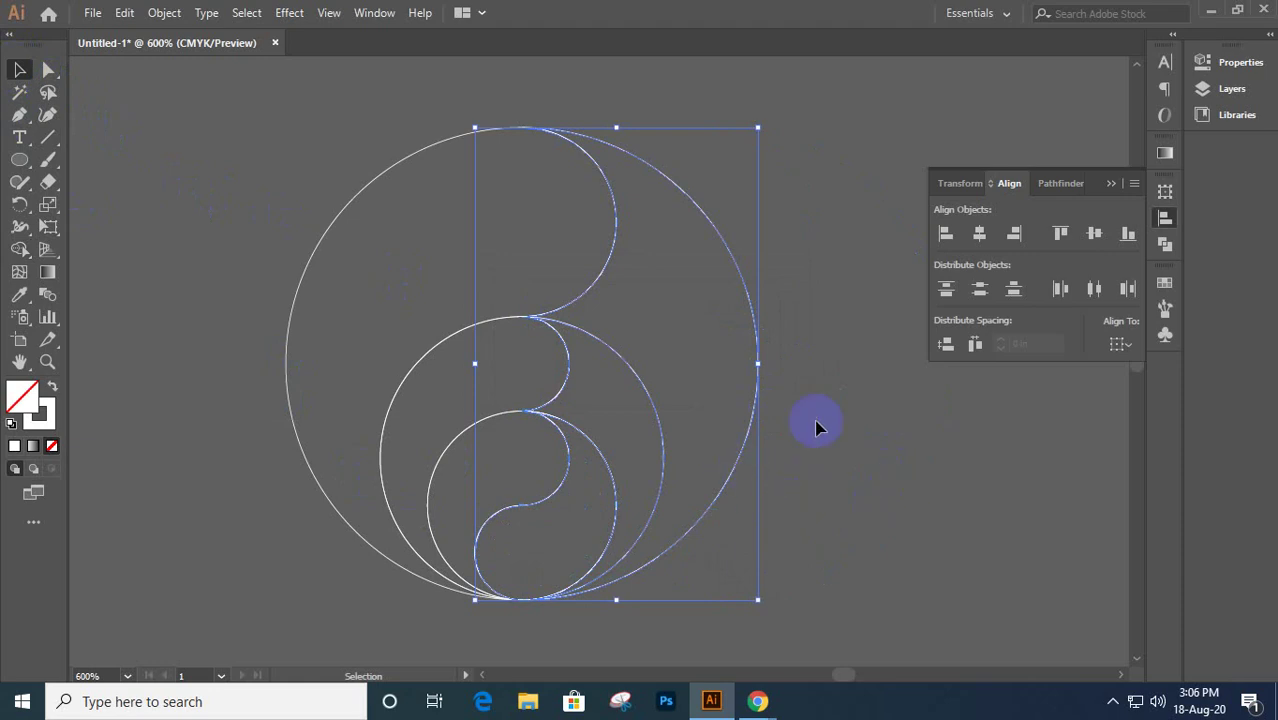
drag(826, 403, 659, 459)
key(Delete)
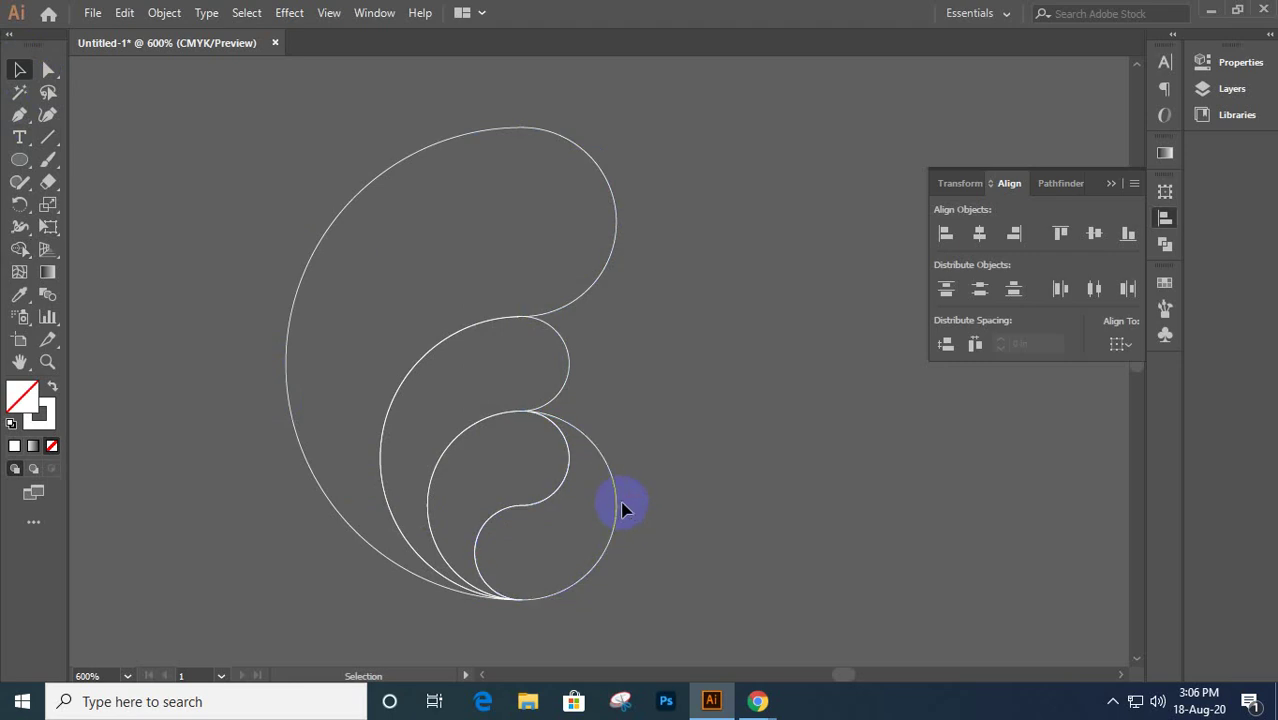
- Move the merged teardrop shape out to the right, clear of the three petals
drag(618, 512, 636, 511)
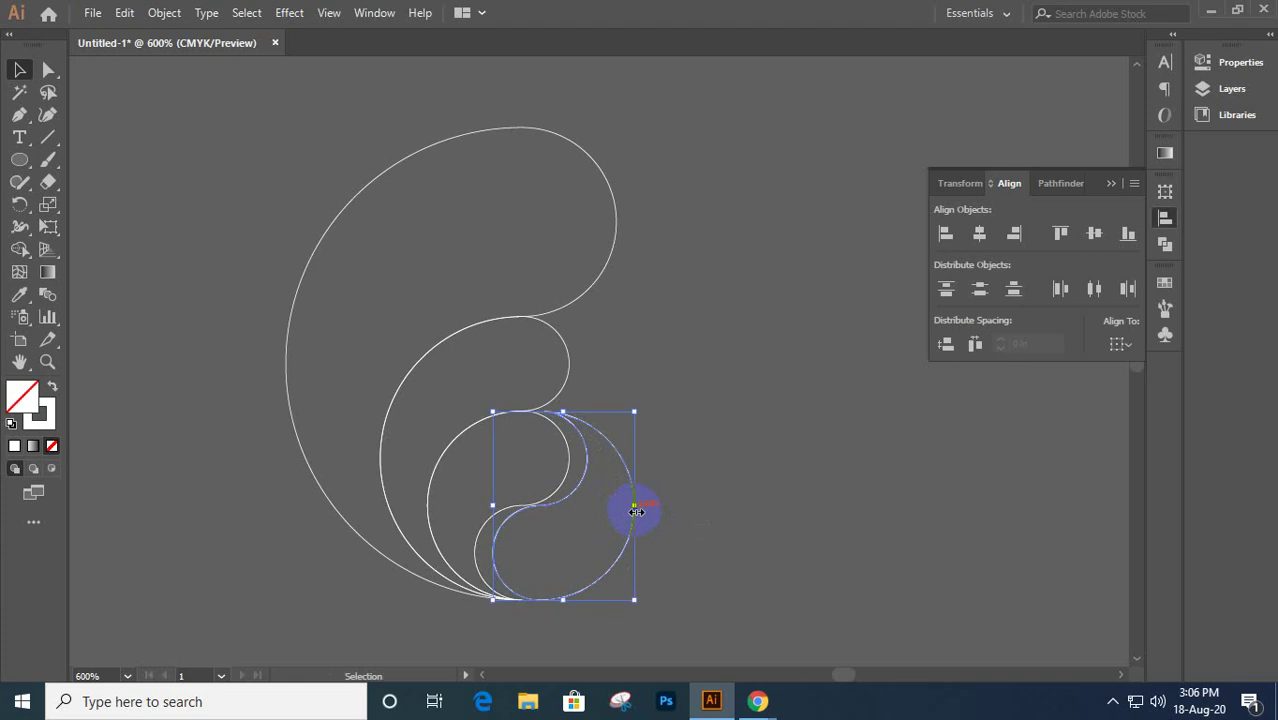
drag(638, 542, 832, 532)
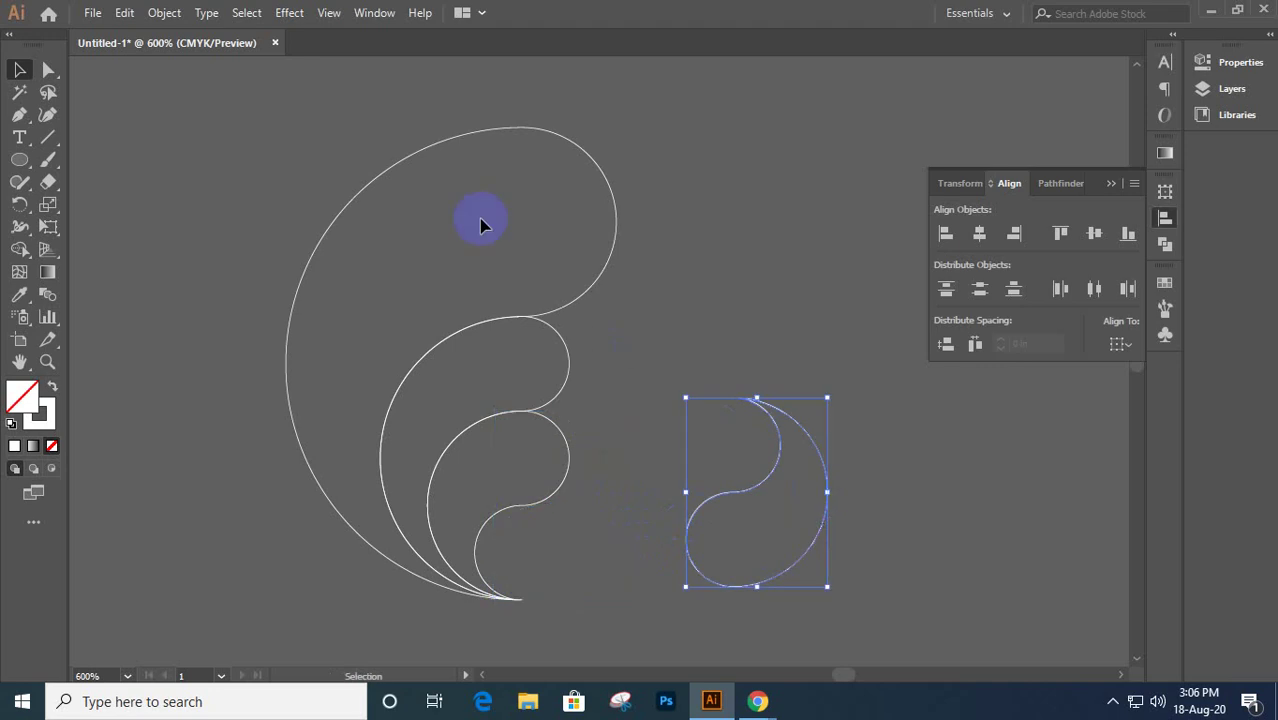
- Fill the large petal with red, the middle petal with green and the small petal with blue
drag(297, 165, 398, 255)
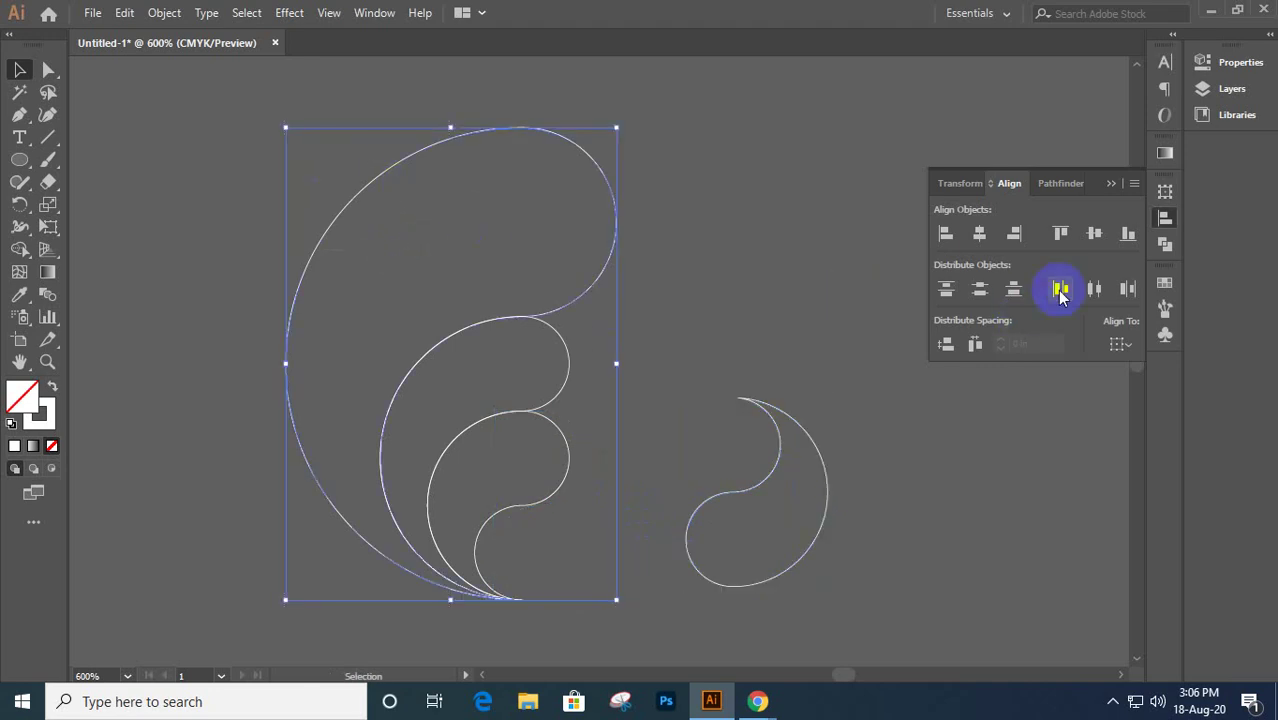
click(1163, 285)
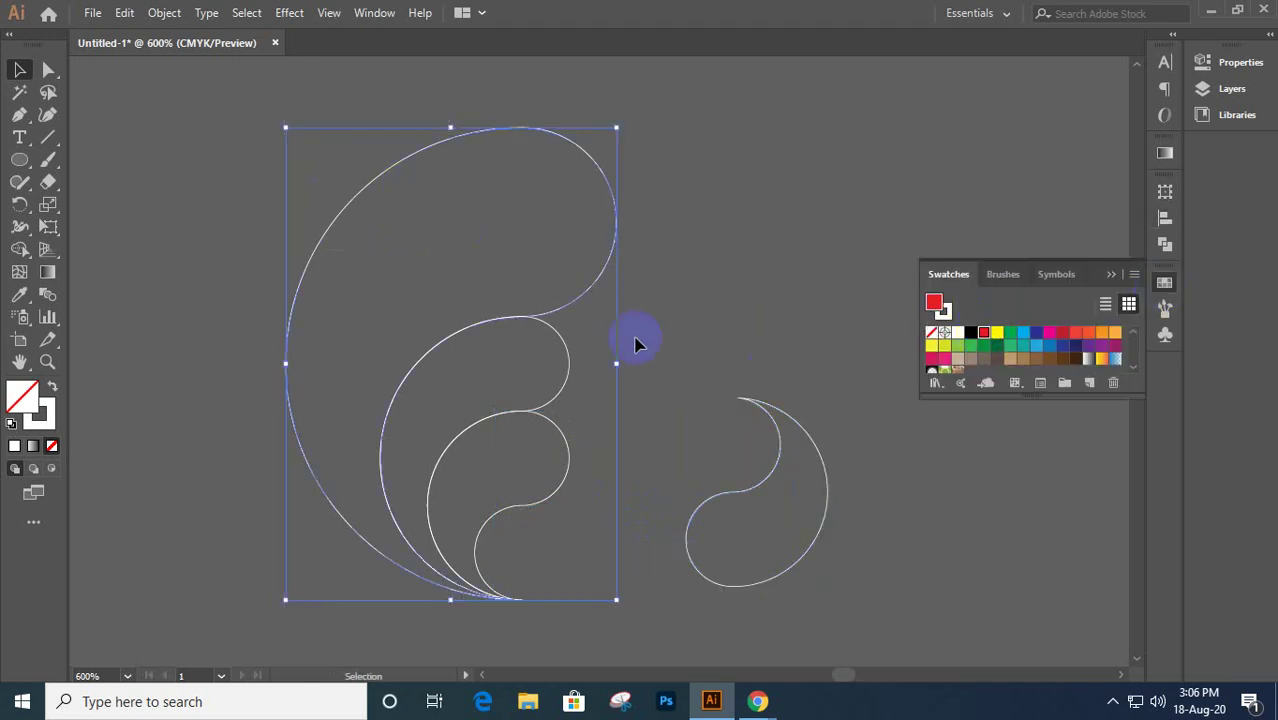
key(comma)
click(578, 366)
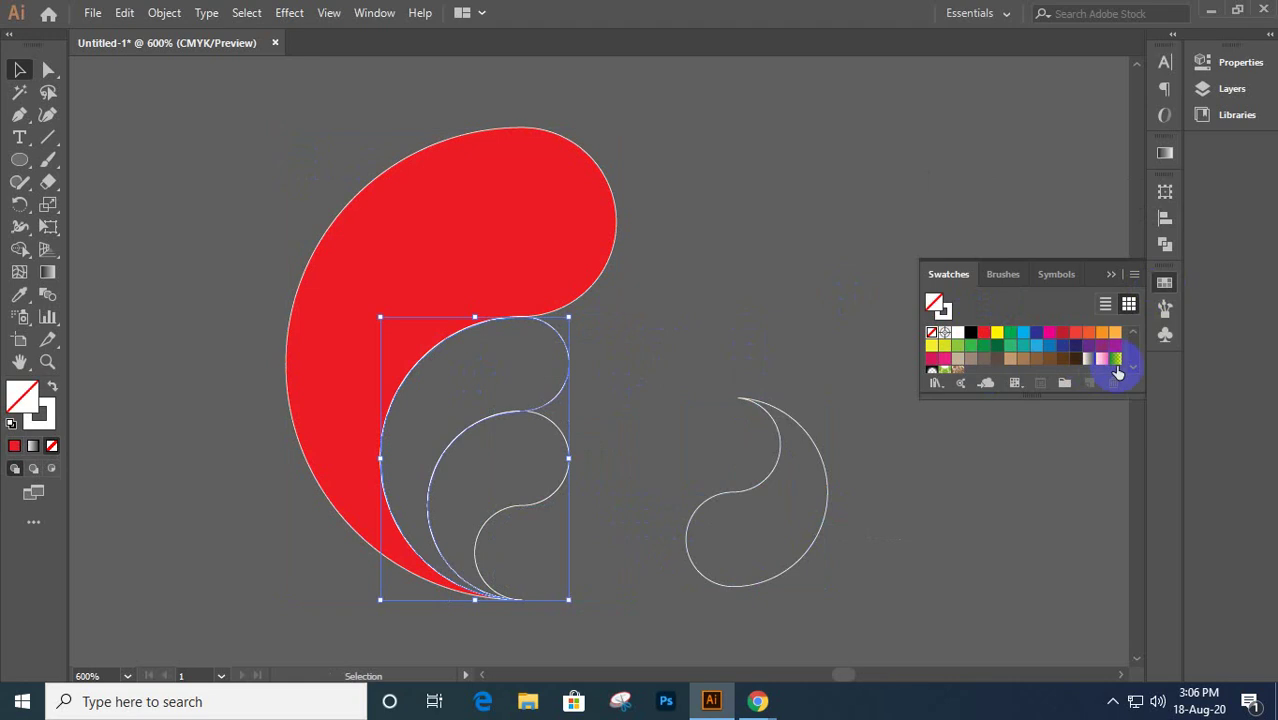
click(1010, 332)
click(540, 486)
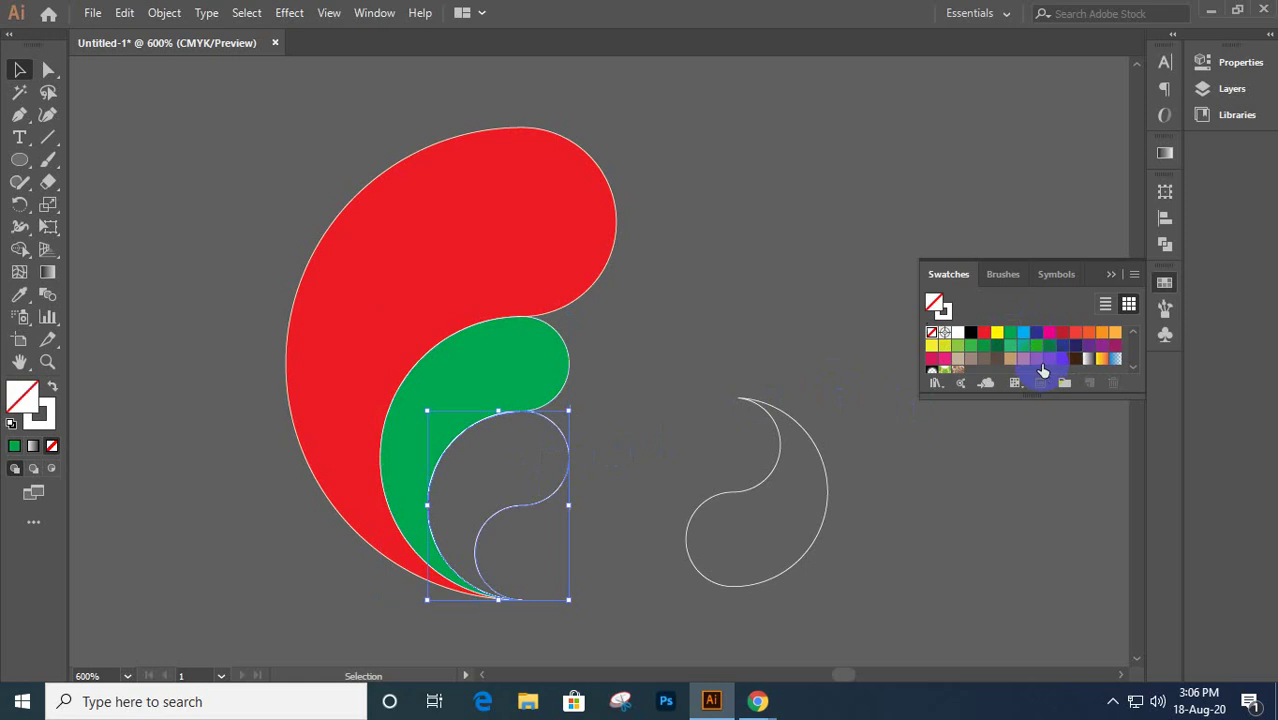
click(1049, 346)
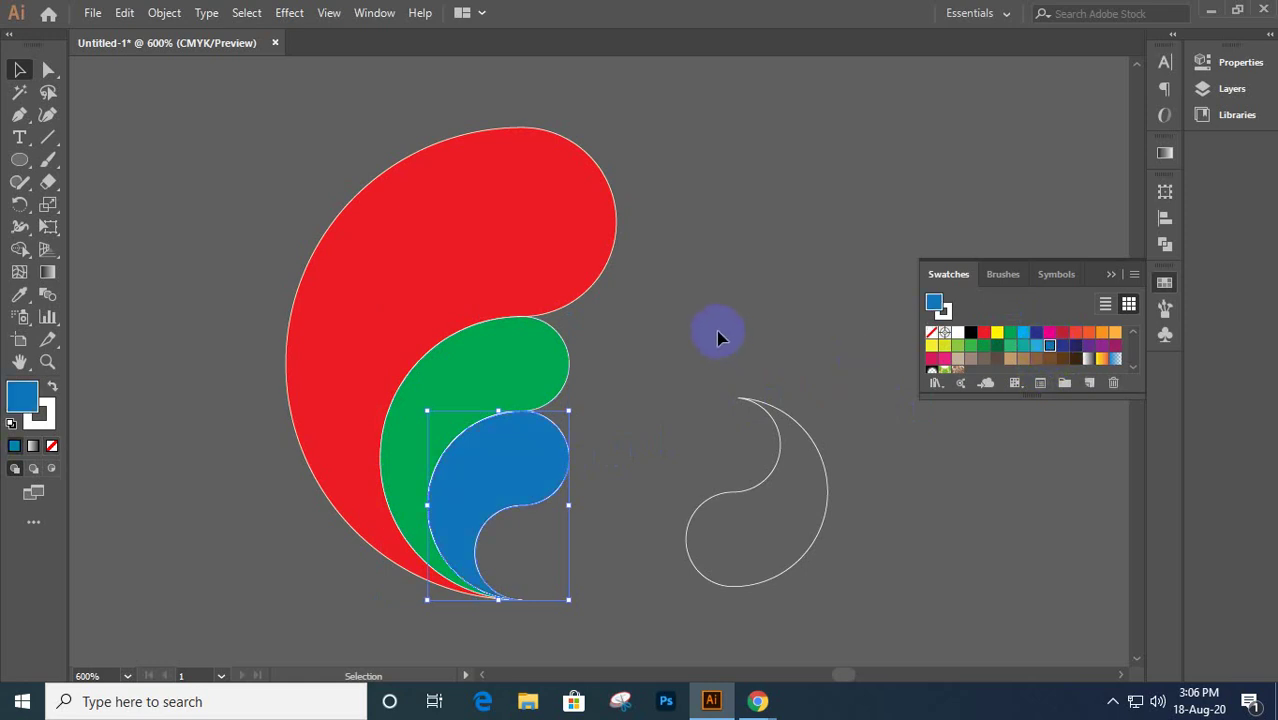
click(676, 574)
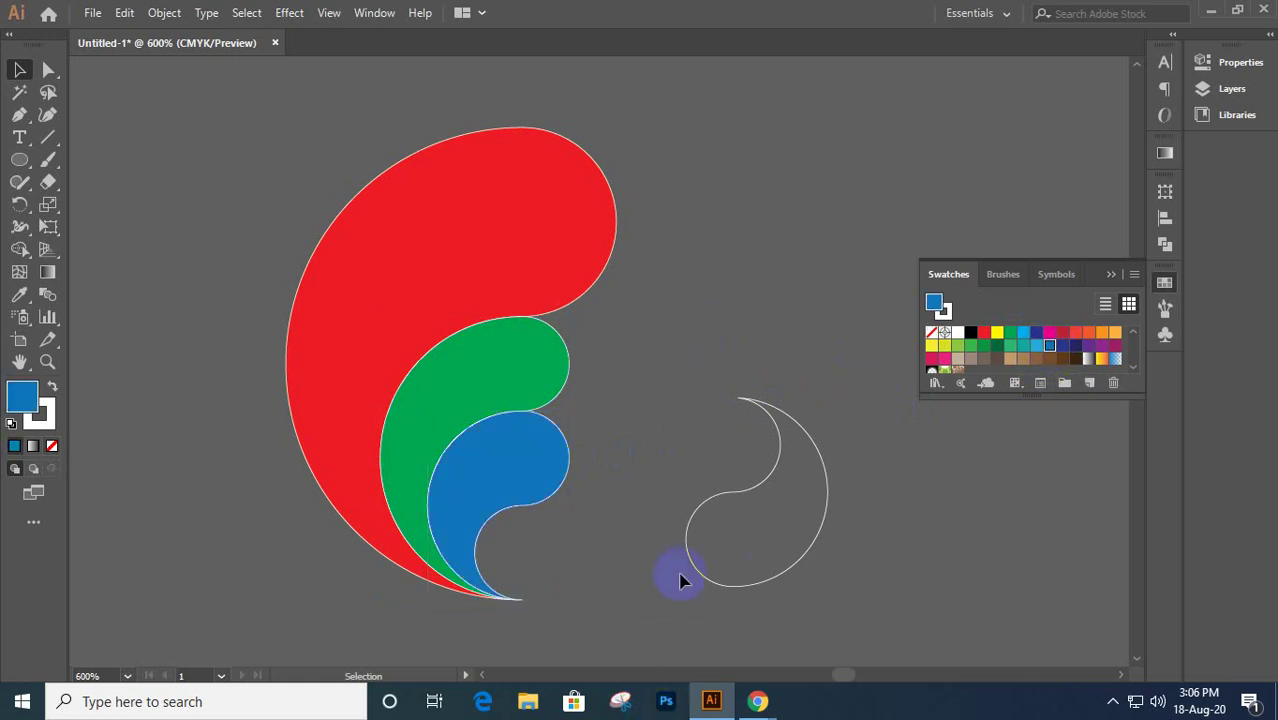
- Switch to the Google Meet call in Chrome and open the meeting chat to read the new message
mouse_move(756, 706)
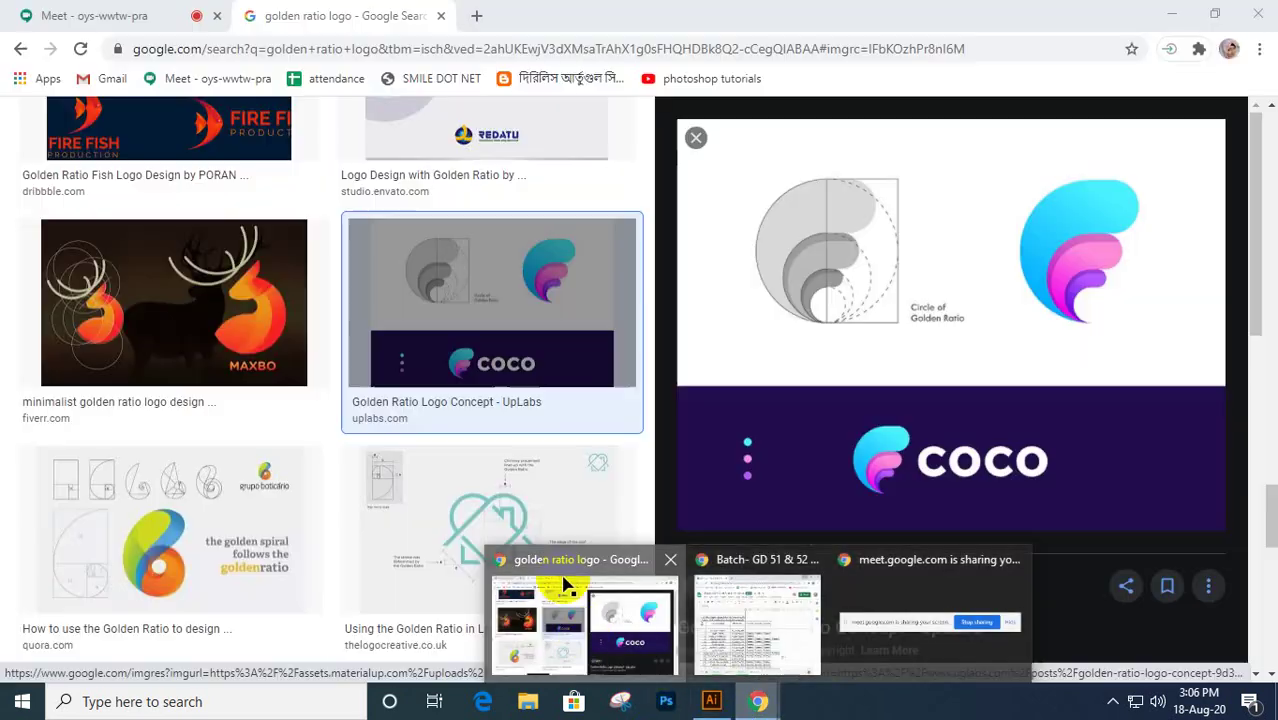
click(562, 579)
click(94, 20)
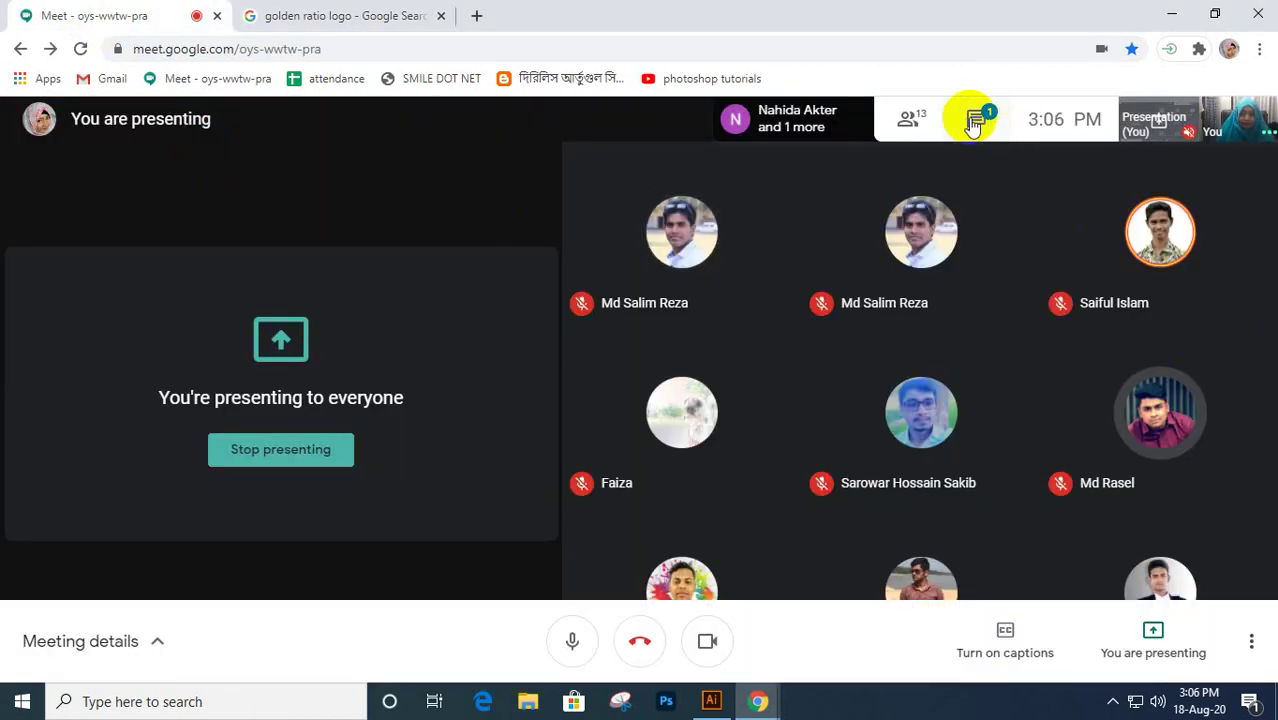
click(970, 122)
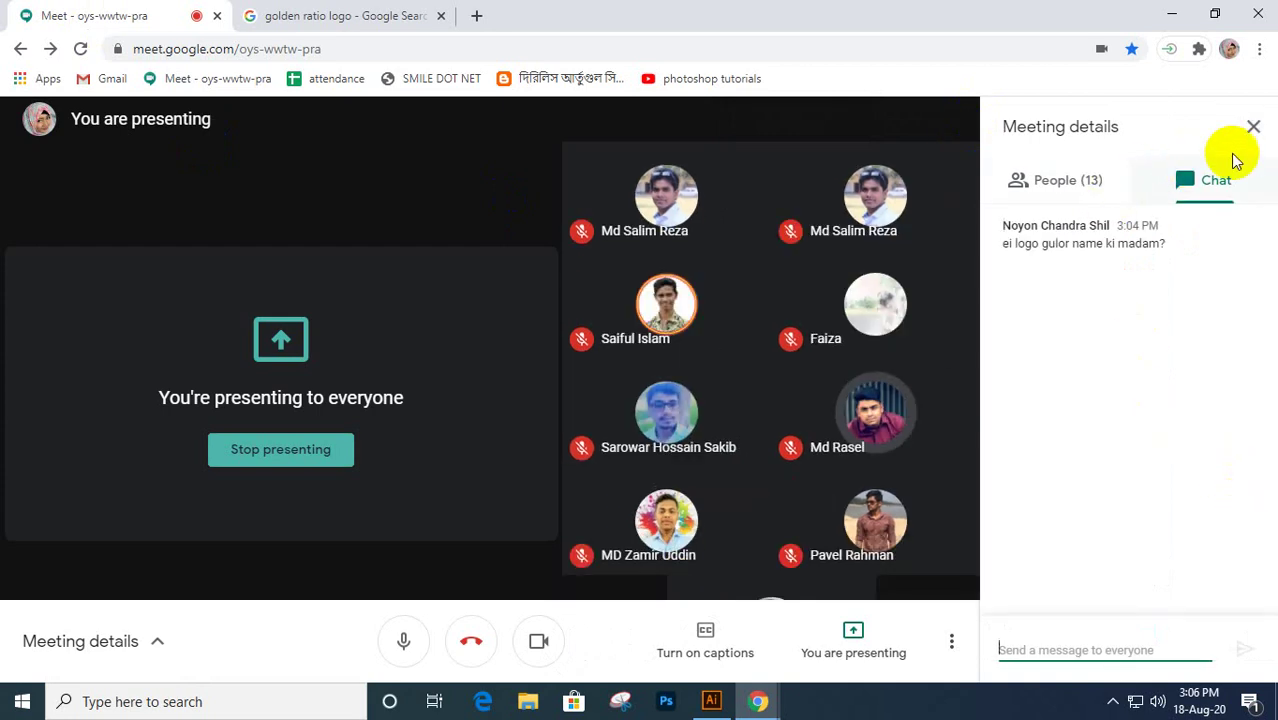
- Switch from the meeting chat to the attendance spreadsheet and copy the Present mark in cell AY5 of the GD 52 sheet
click(1255, 131)
click(1255, 131)
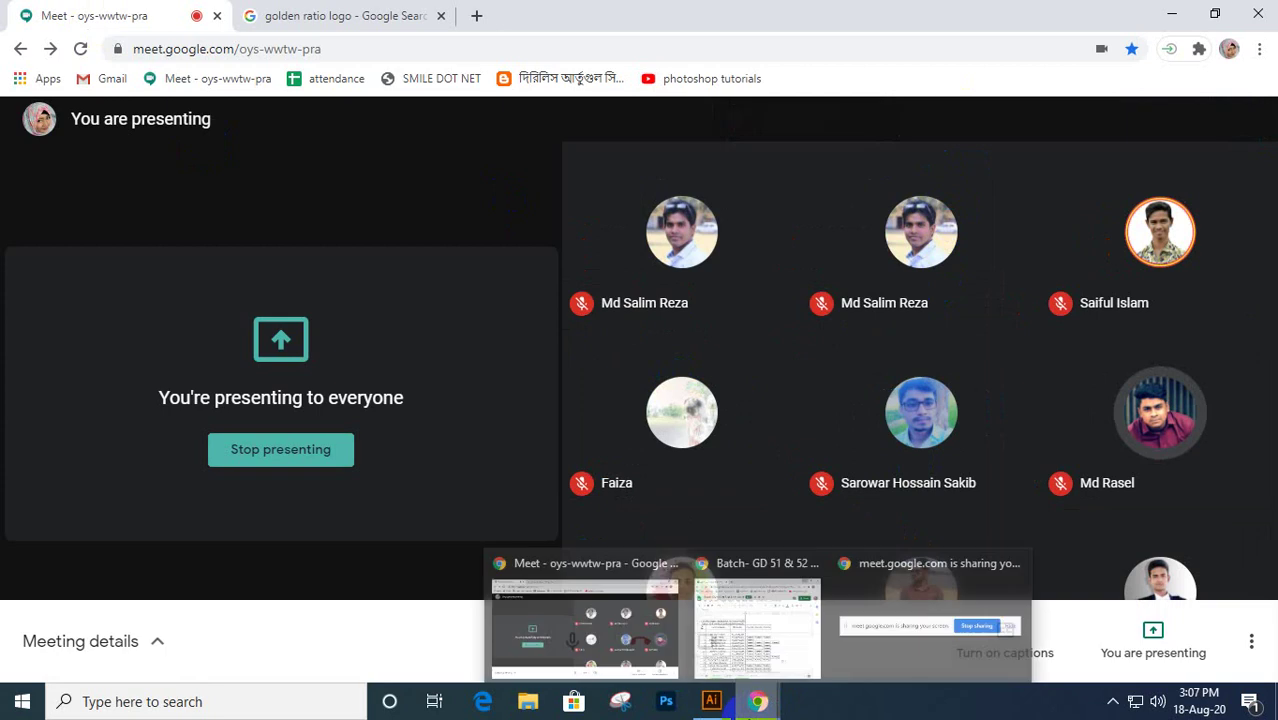
key(alt+Tab)
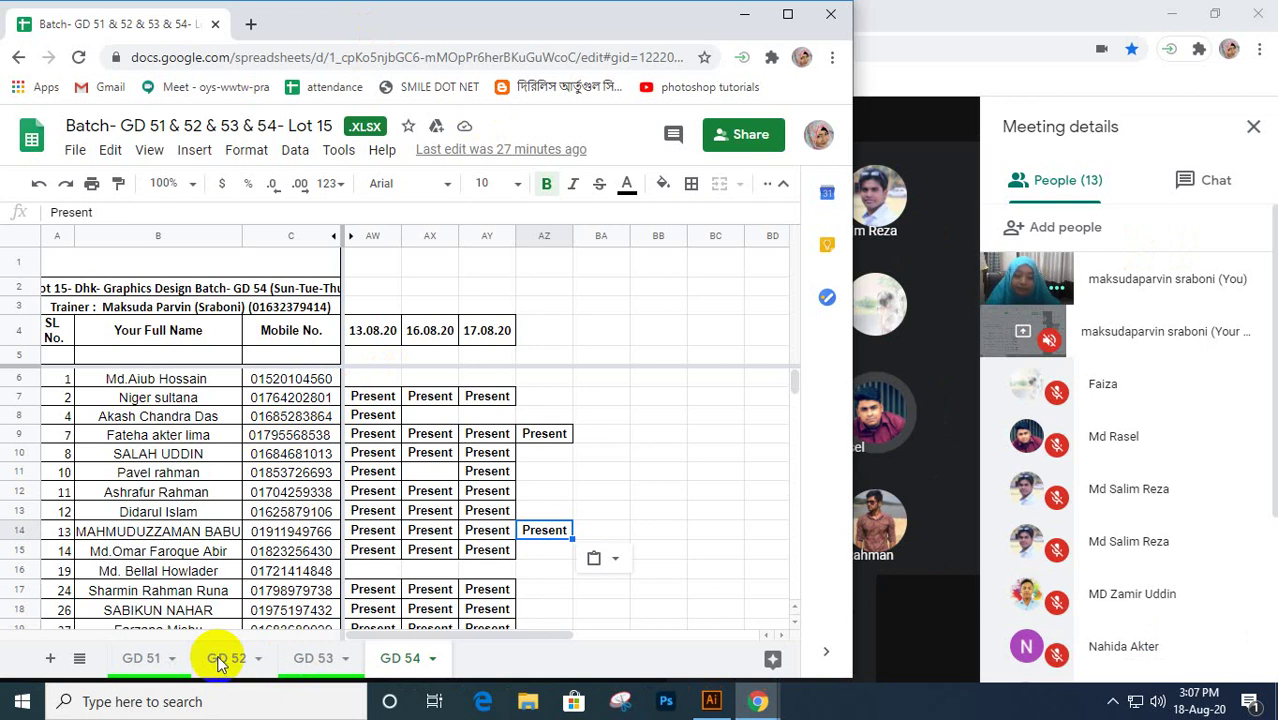
click(226, 658)
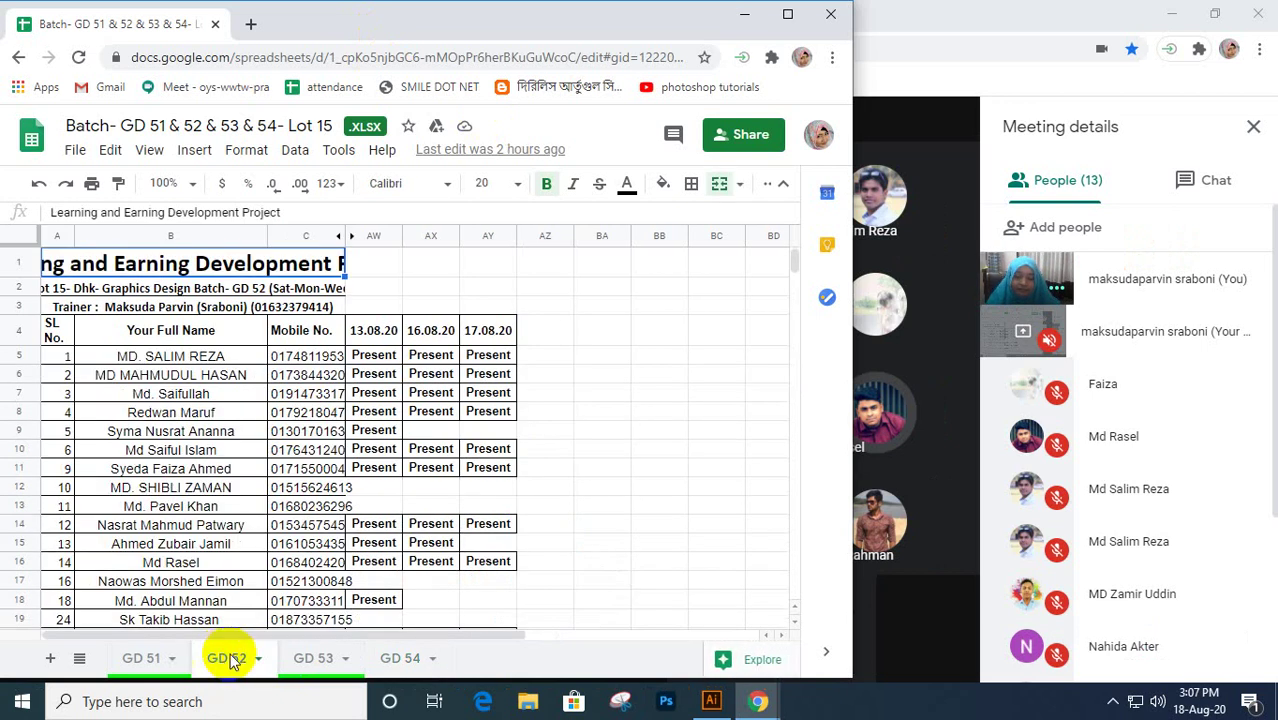
click(497, 358)
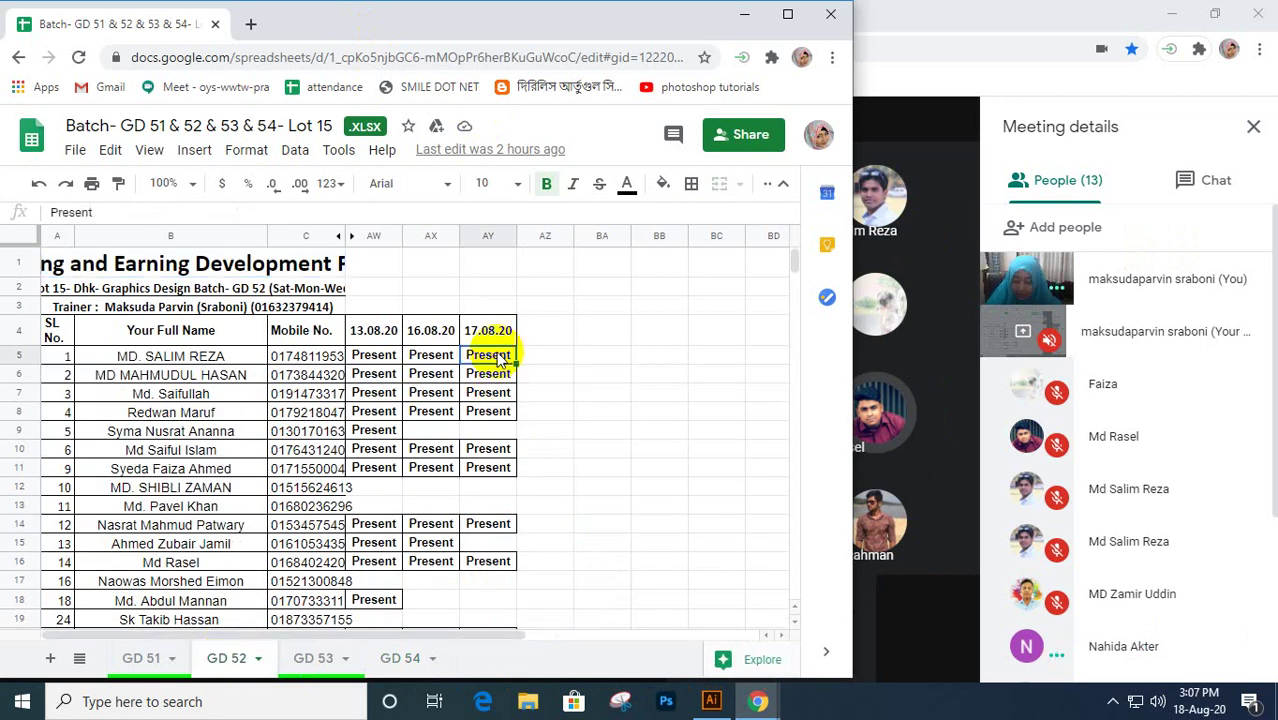
key(ctrl+c)
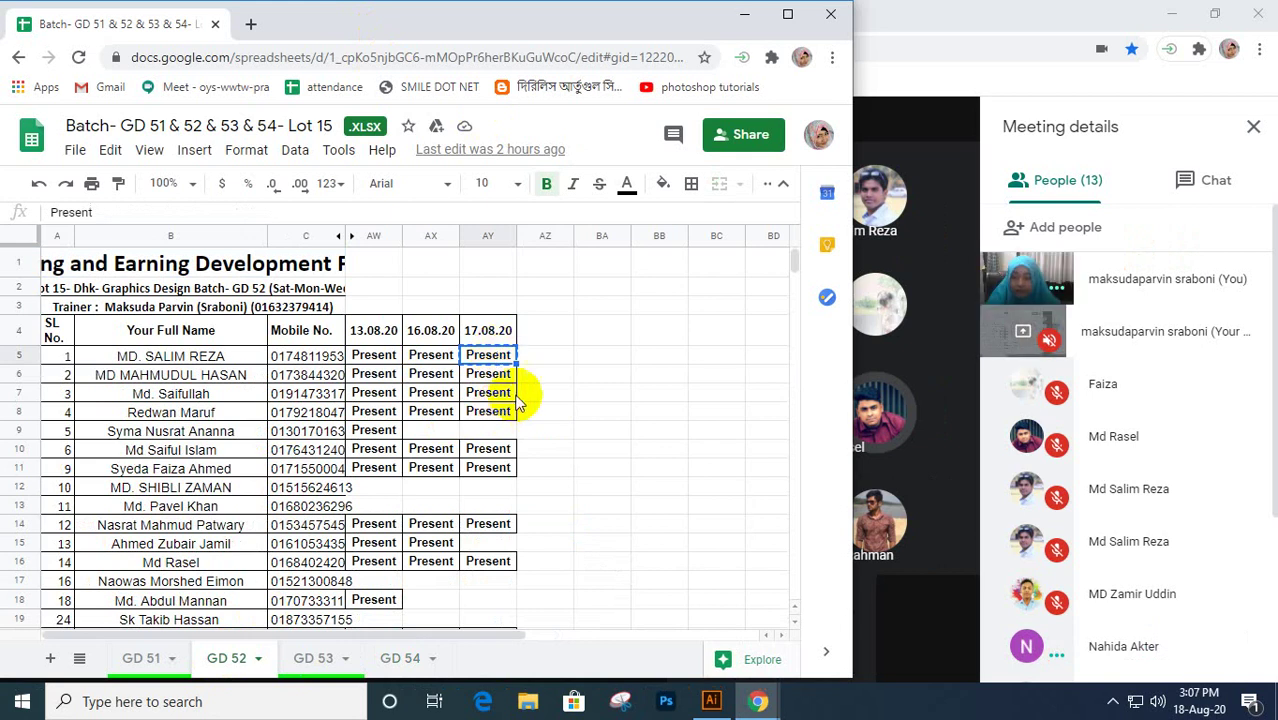
- Paste the Present mark into cells AZ22, AZ20 and AZ16 of the GD 52 sheet
scroll(526, 570, down, 2)
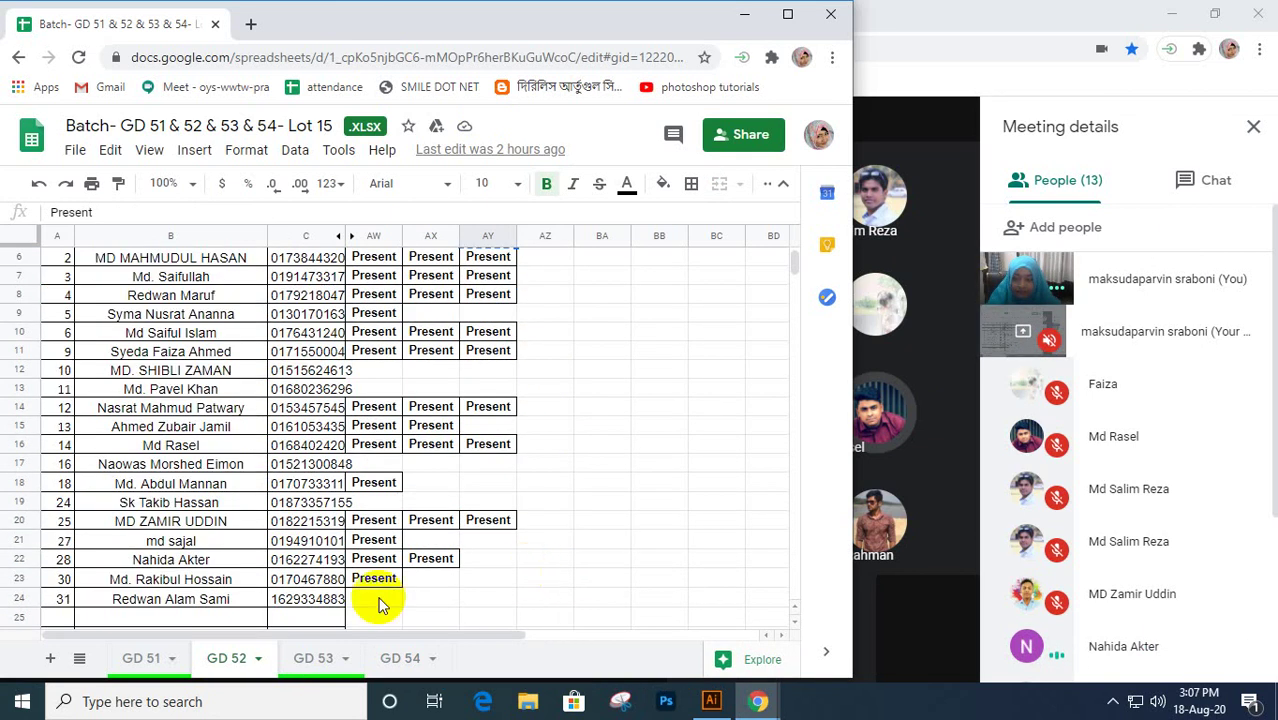
click(535, 561)
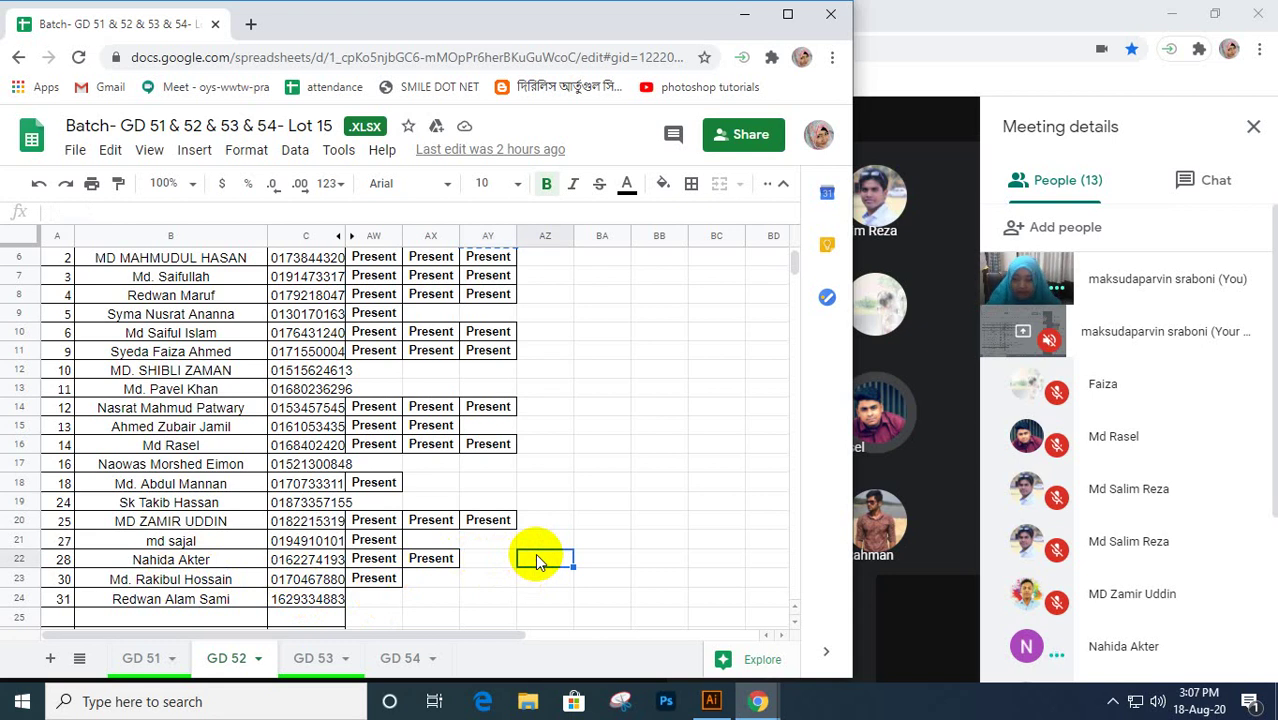
key(ctrl+v)
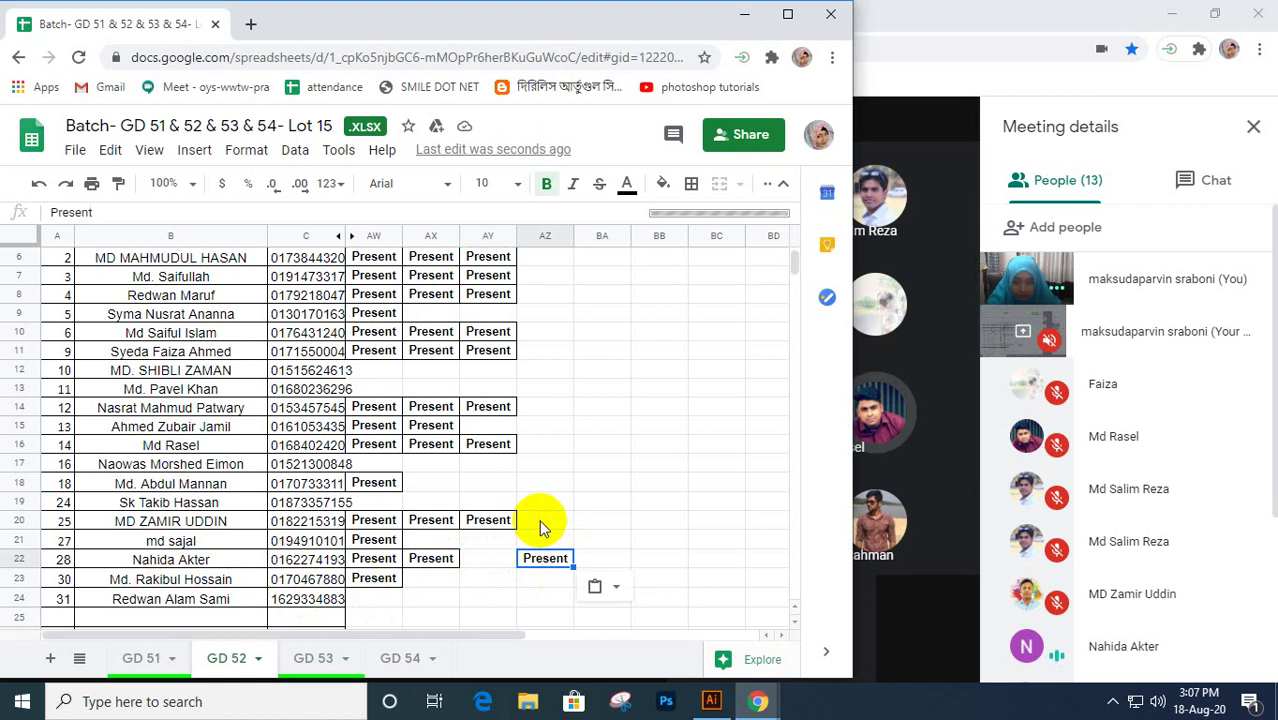
click(540, 521)
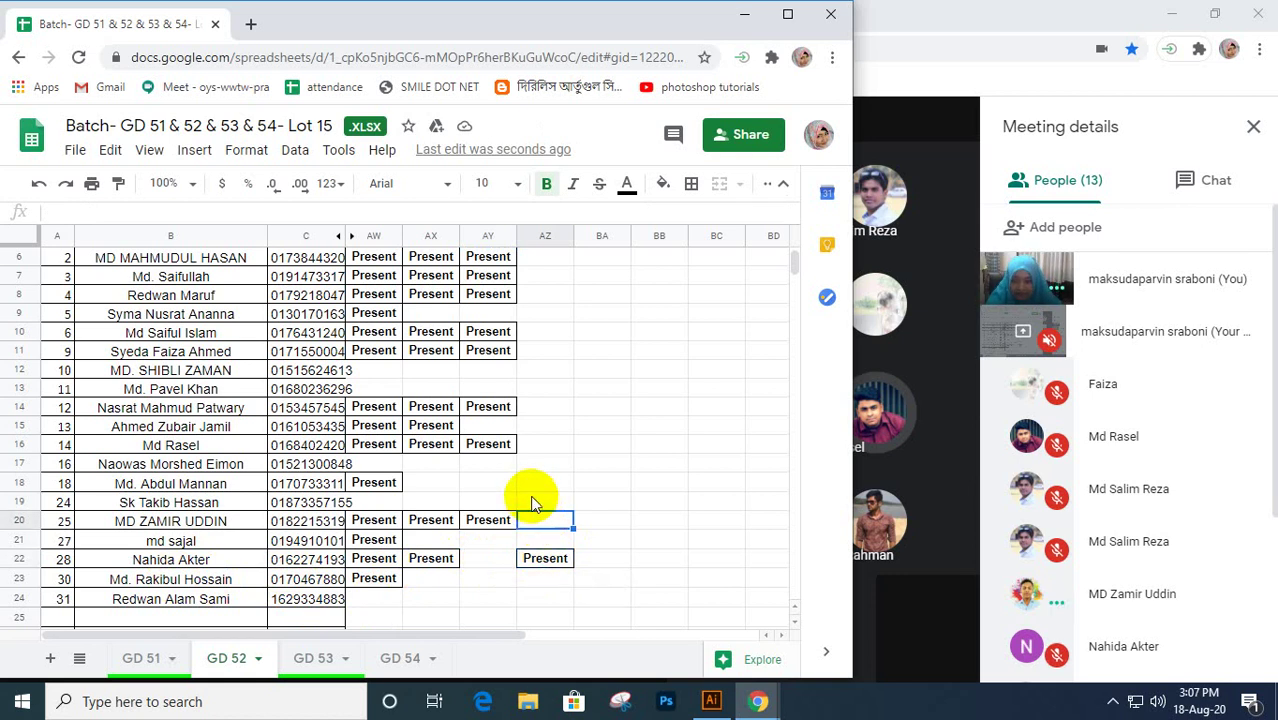
key(ctrl+v)
click(545, 483)
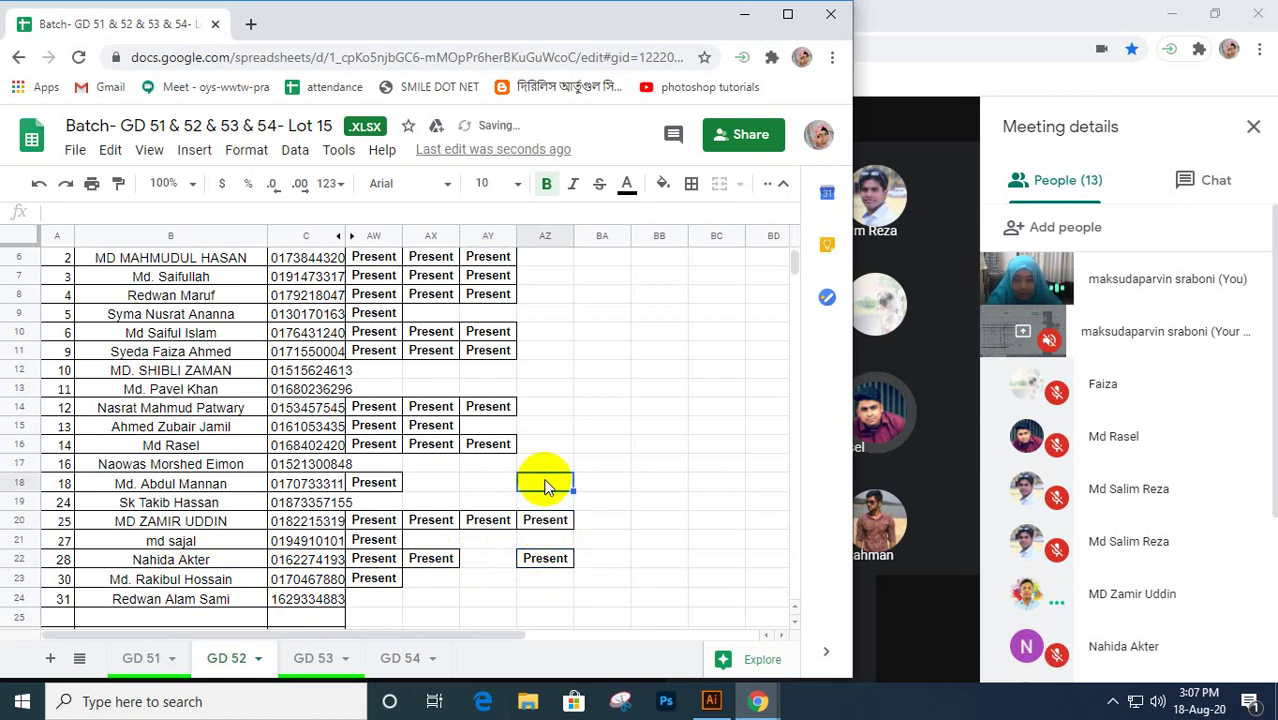
click(548, 468)
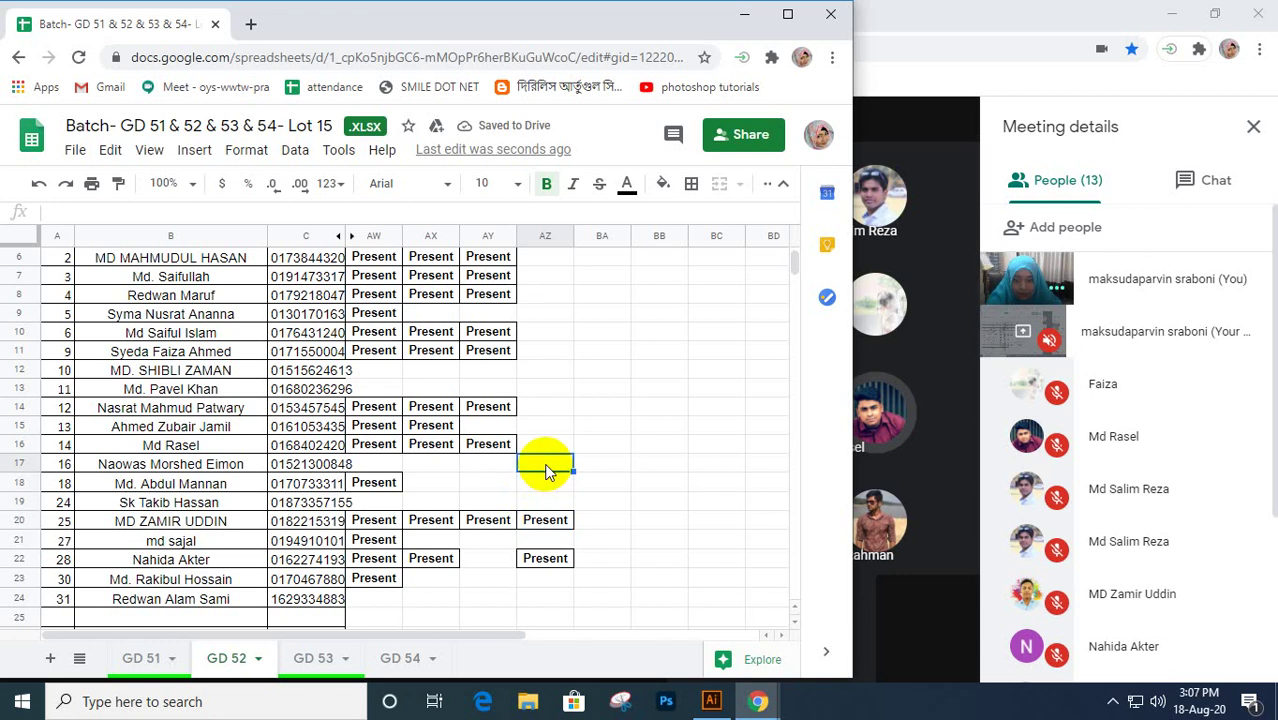
click(547, 445)
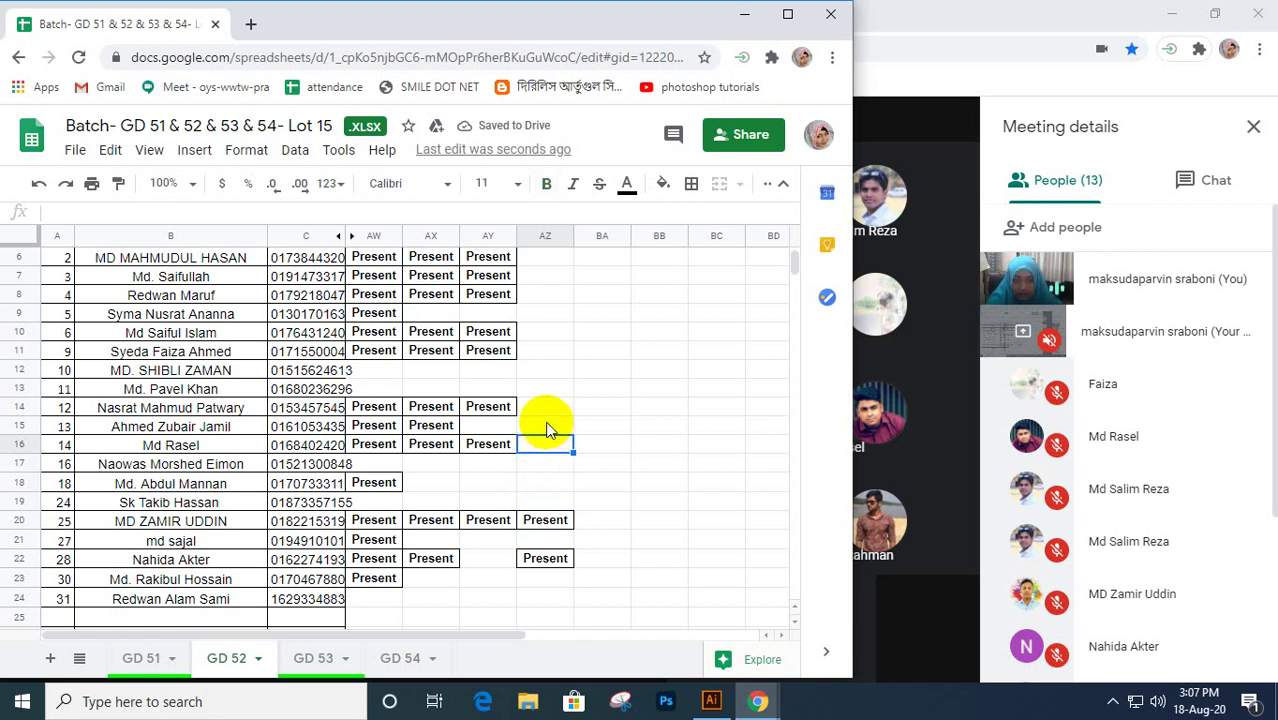
key(ctrl+v)
- Check the remaining meeting participants and paste the Present mark into cells AZ11 and AZ10 of the GD 52 sheet
click(547, 430)
click(545, 407)
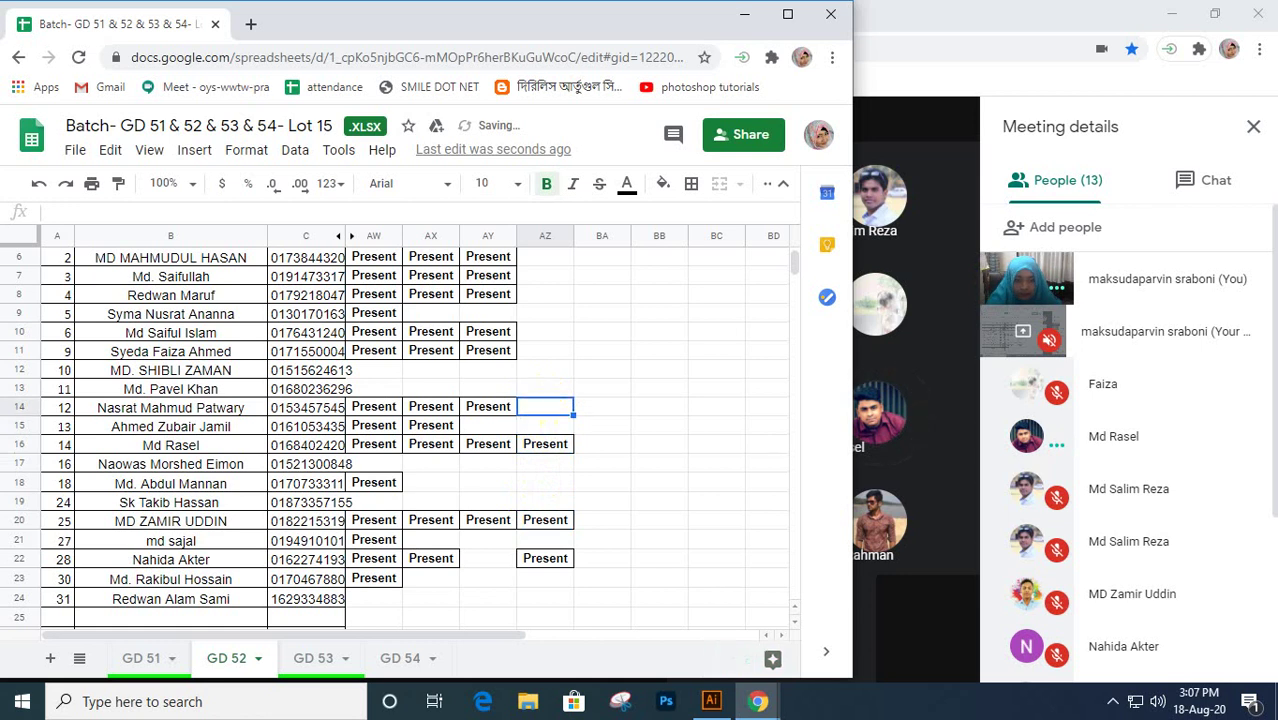
scroll(1212, 508, down, 3)
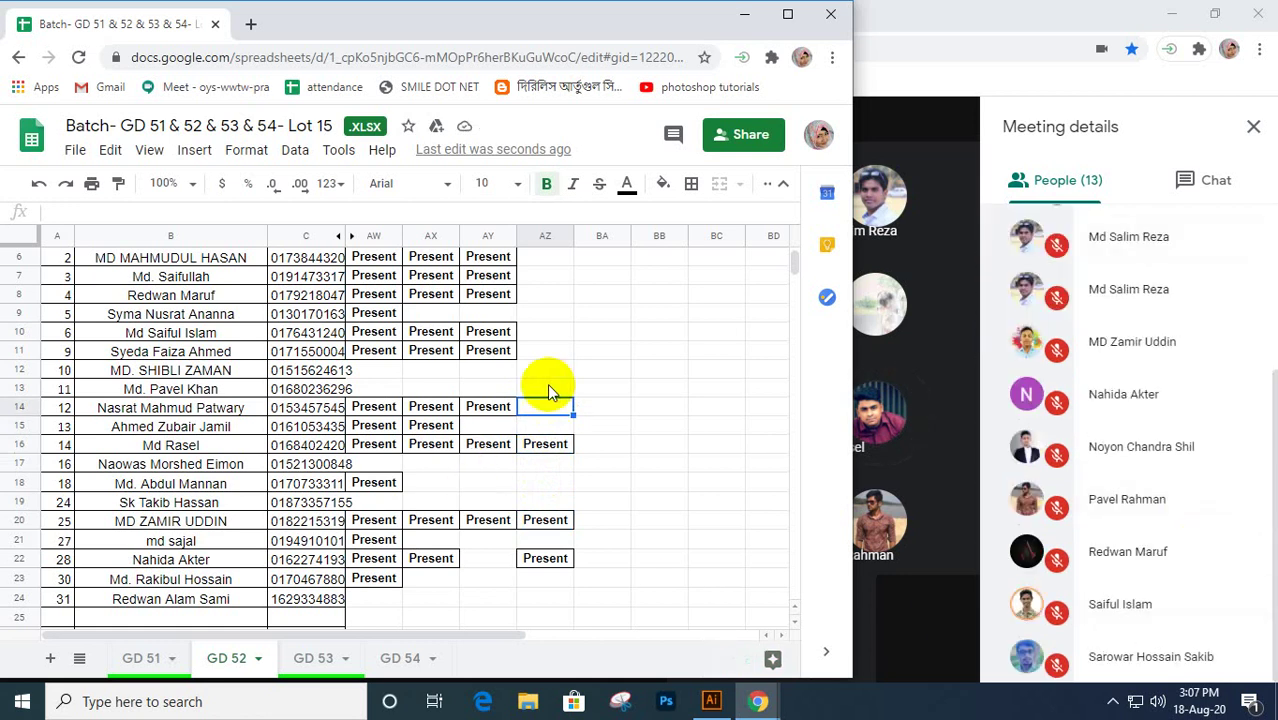
click(547, 385)
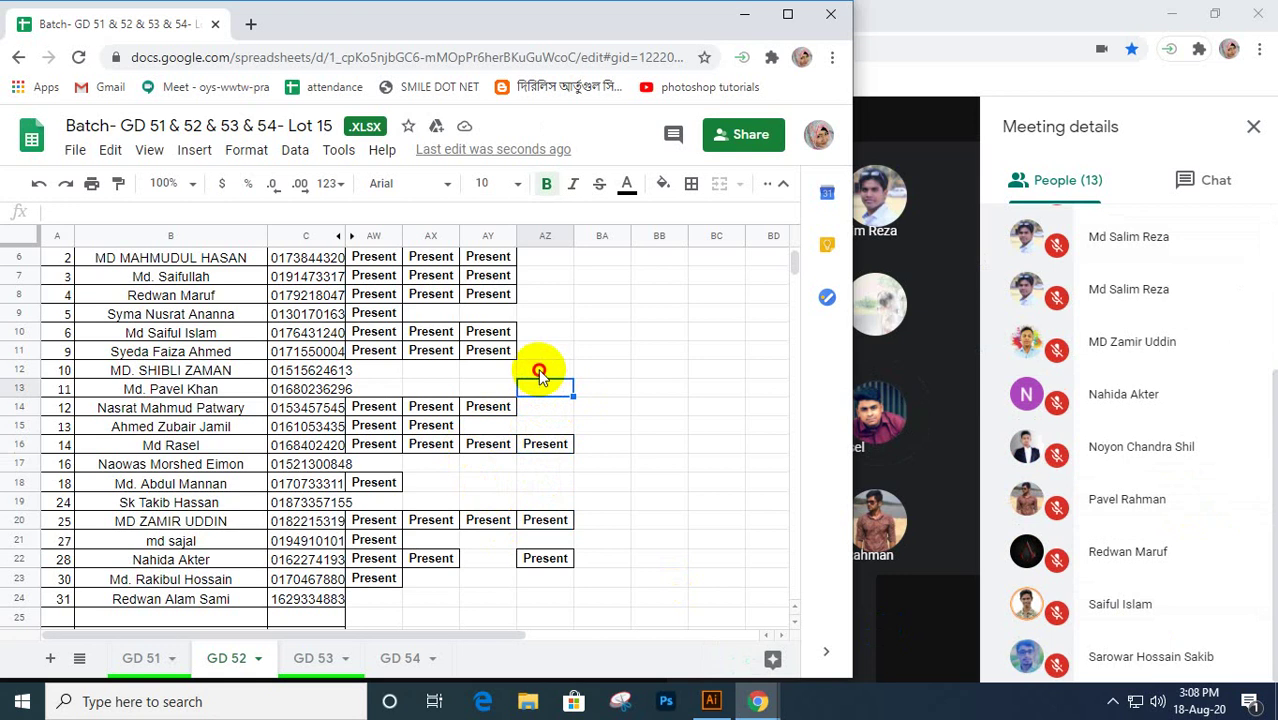
click(540, 372)
click(535, 352)
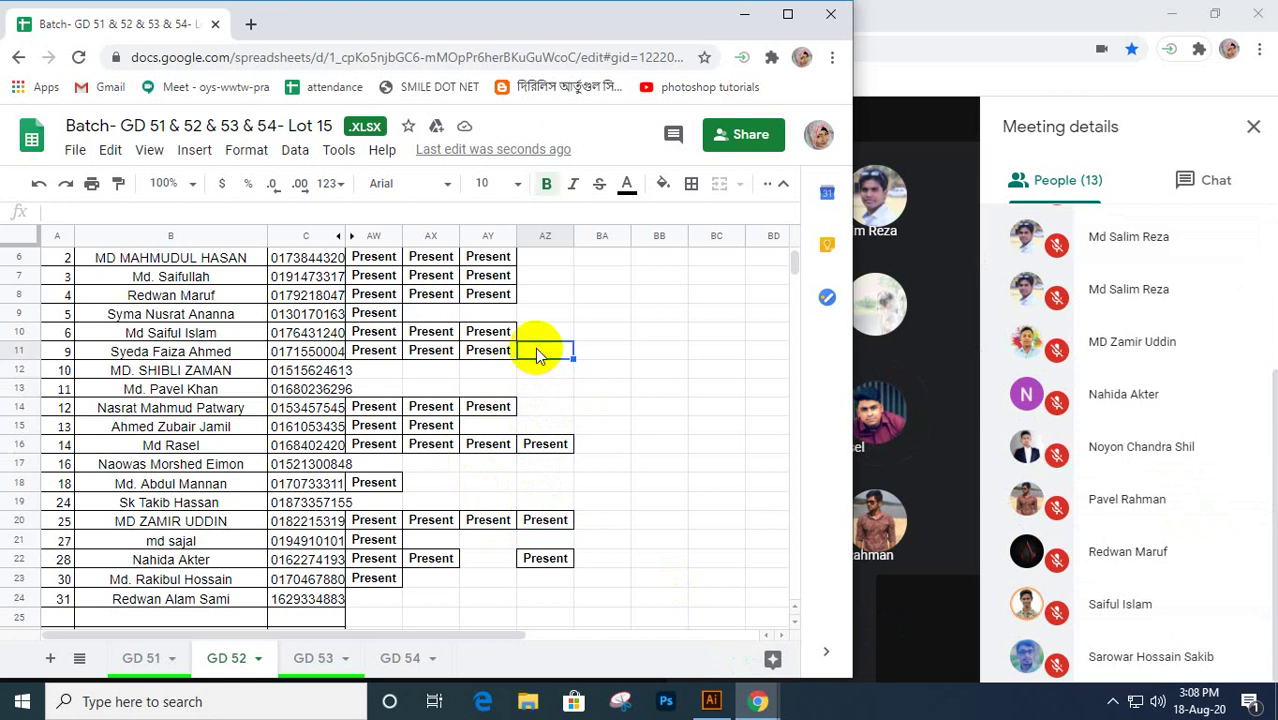
key(ctrl+v)
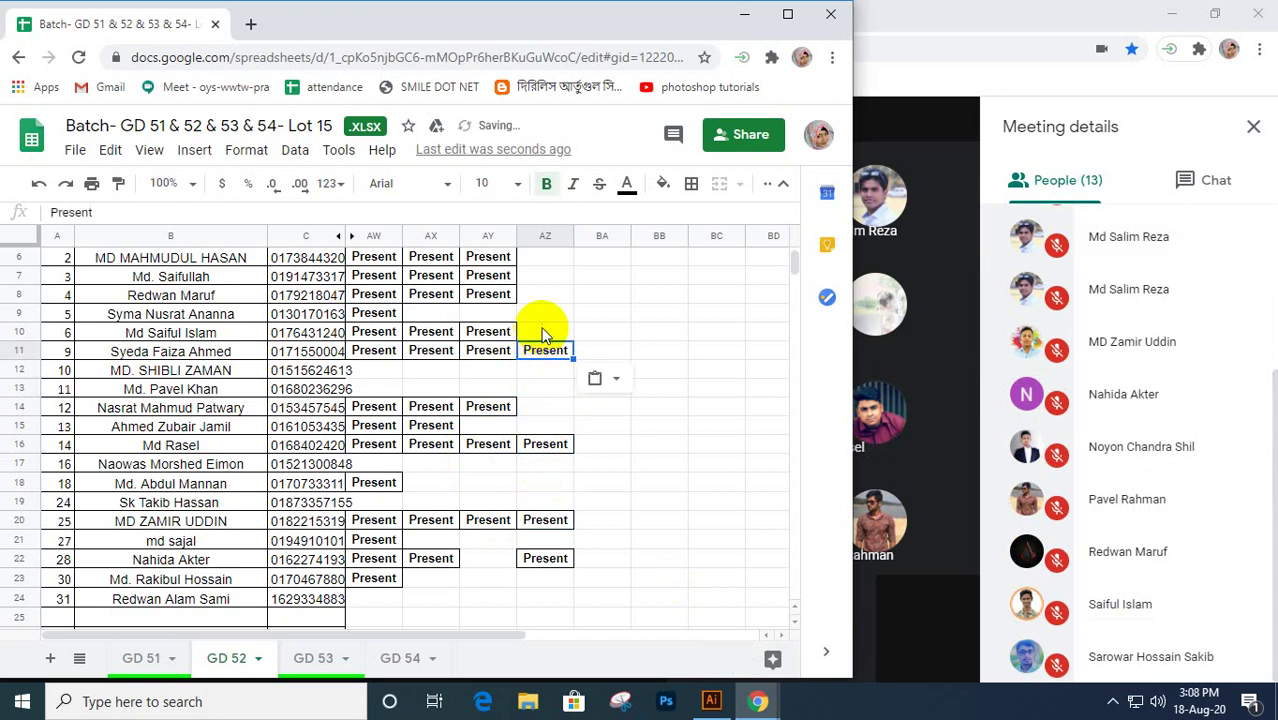
click(543, 335)
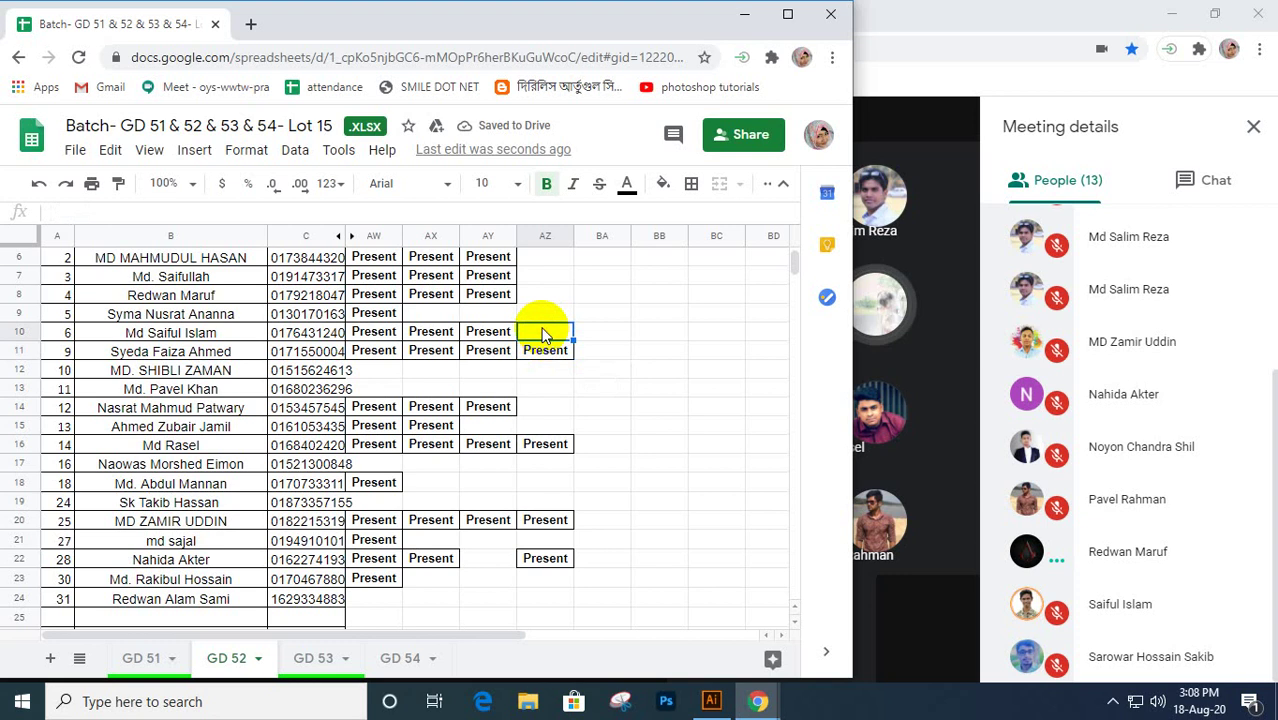
key(ctrl+v)
- Paste the Present mark into cells AZ8, AZ6 and AZ5 of the GD 52 sheet
click(537, 313)
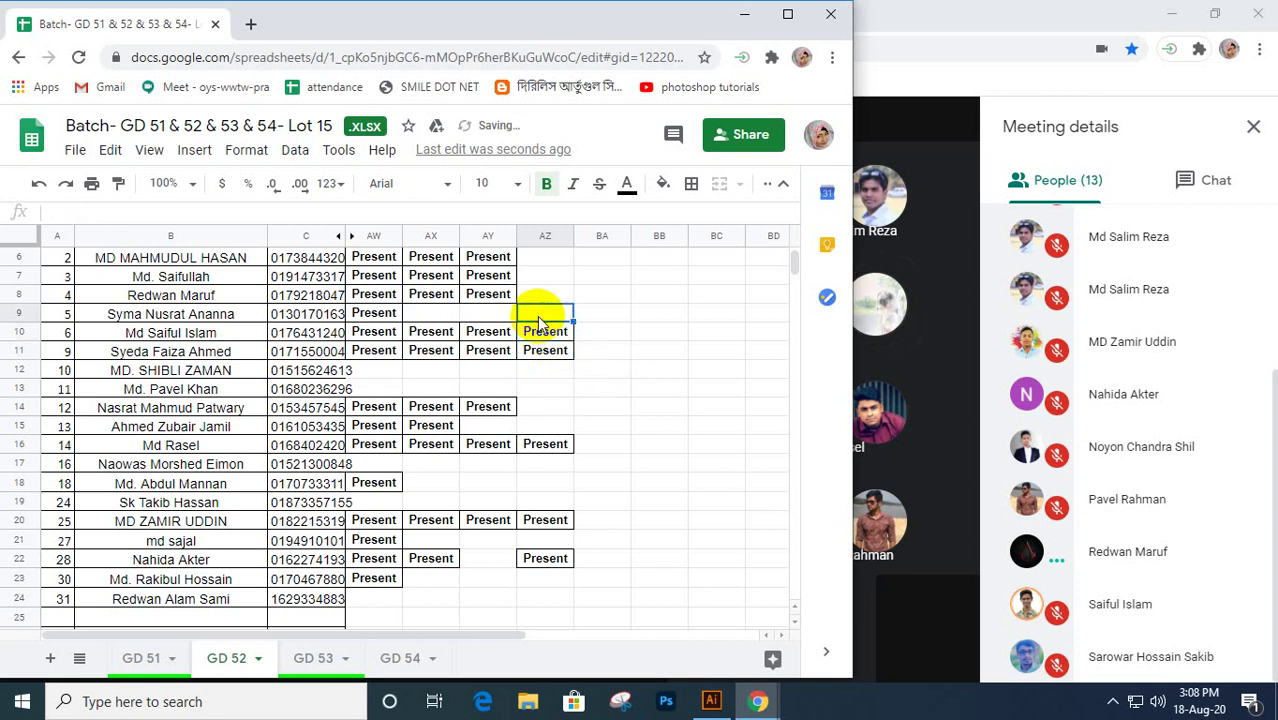
scroll(533, 378, up, 1)
scroll(537, 385, up, 1)
click(541, 411)
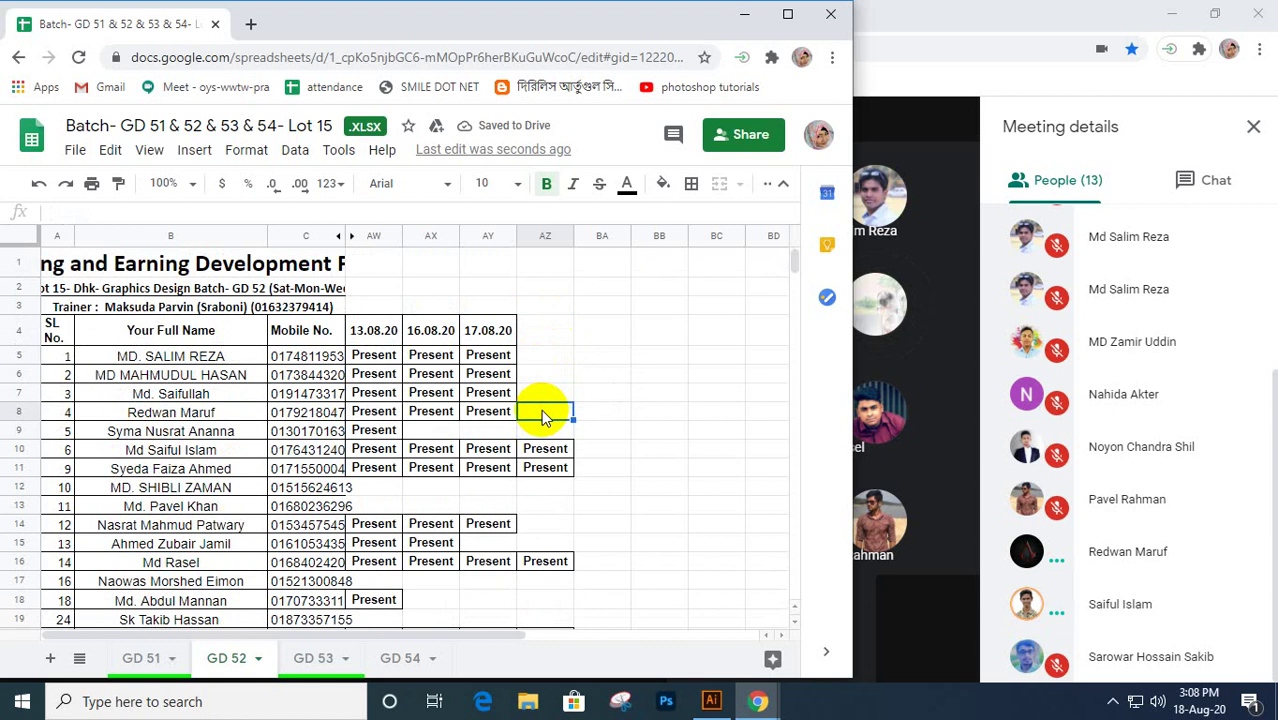
key(ctrl+v)
click(537, 393)
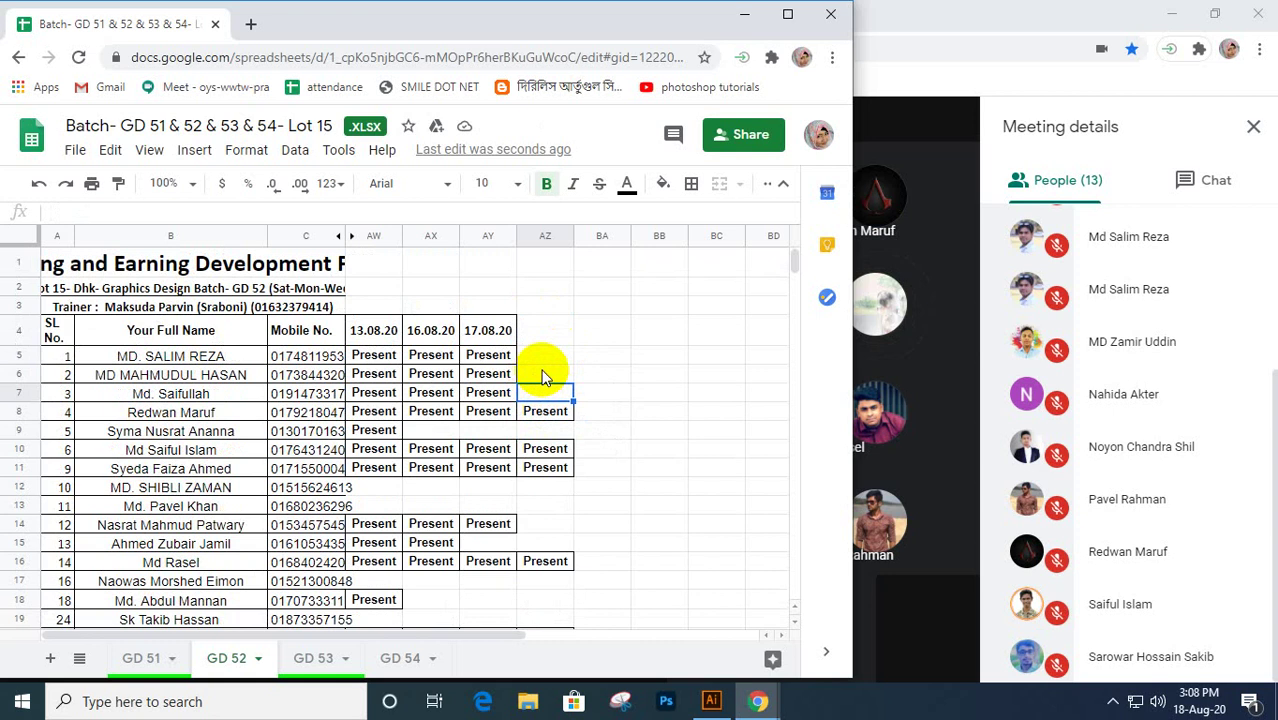
click(541, 376)
key(ctrl+v)
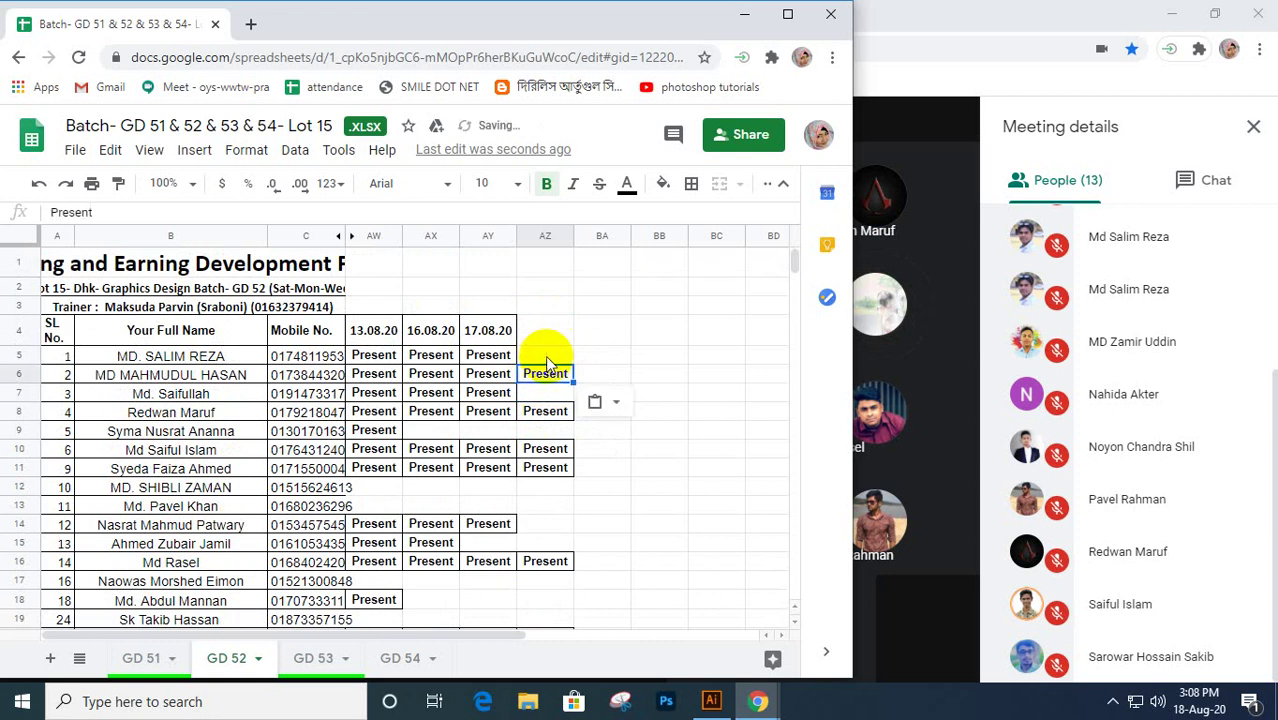
click(547, 360)
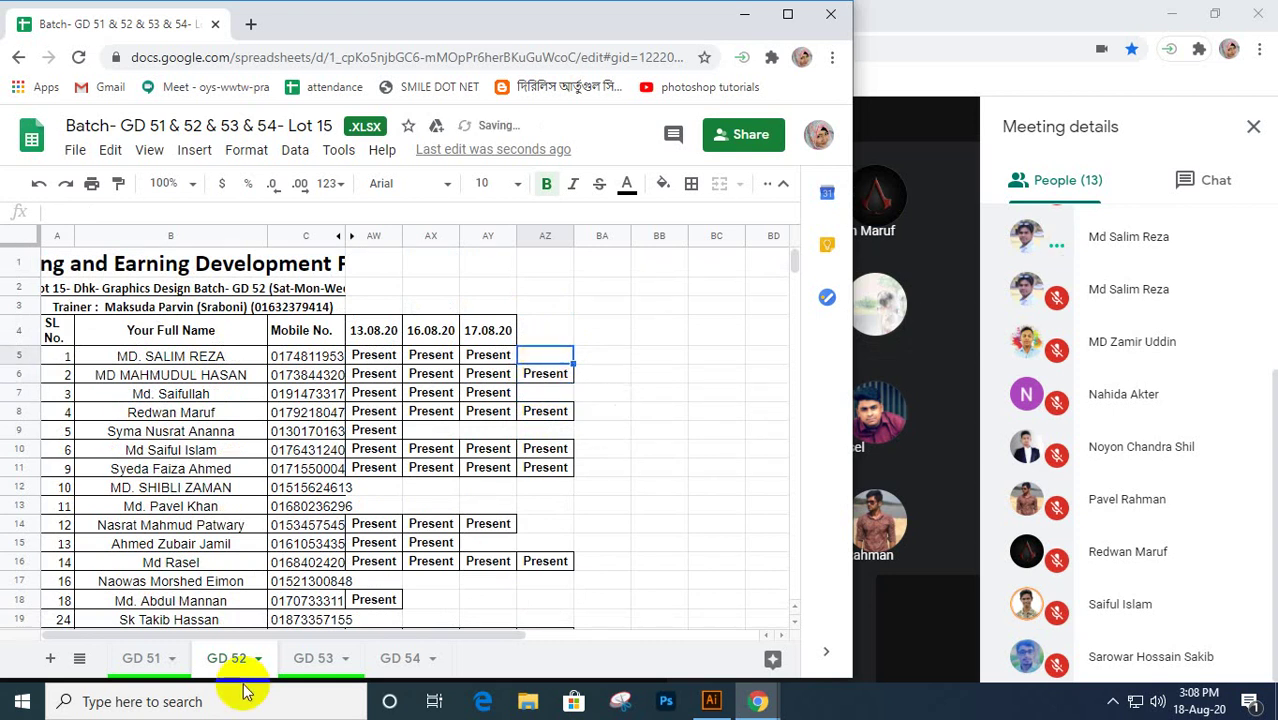
key(ctrl+v)
- Enter Present in cell AY12 of the GD 53 sheet
click(312, 660)
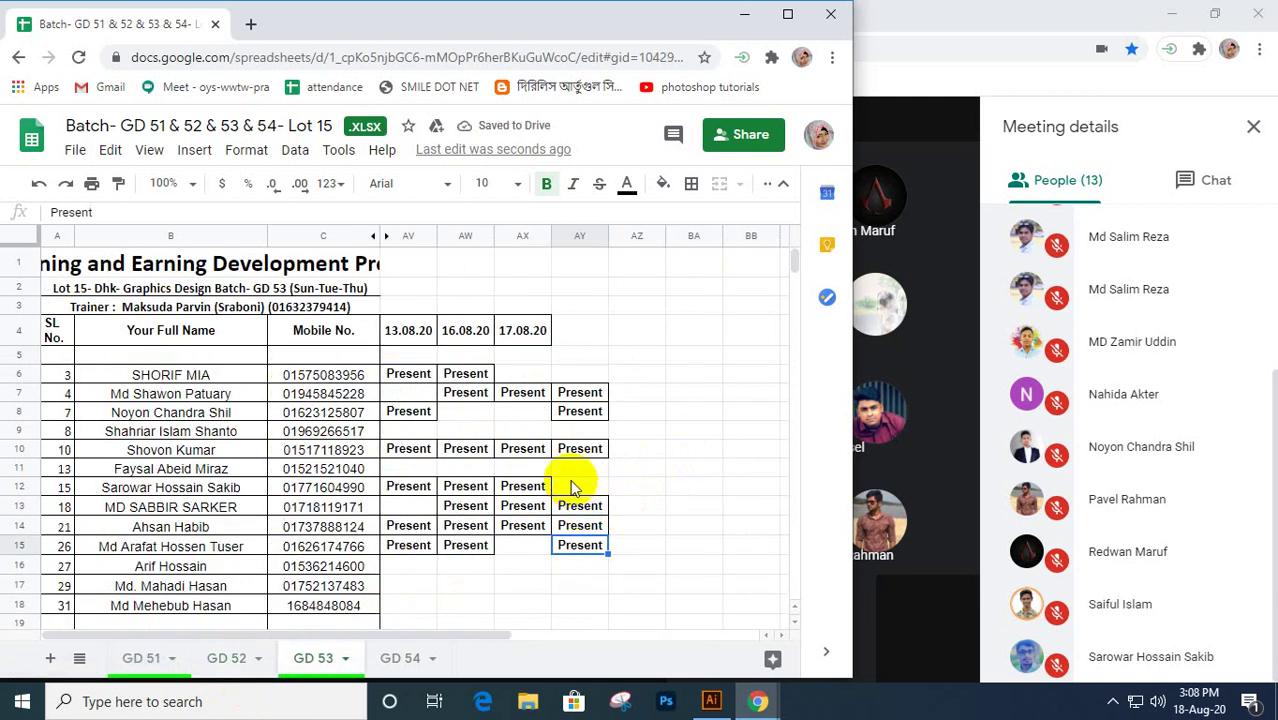
click(569, 481)
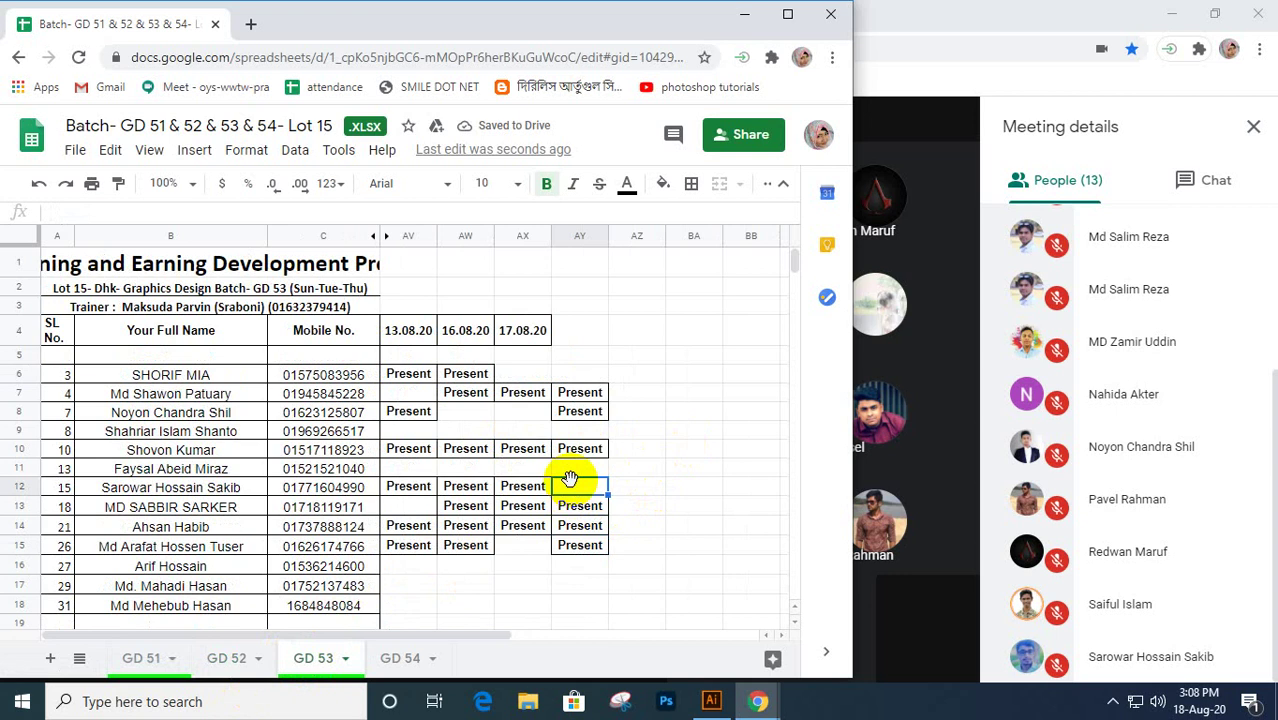
text(Present)
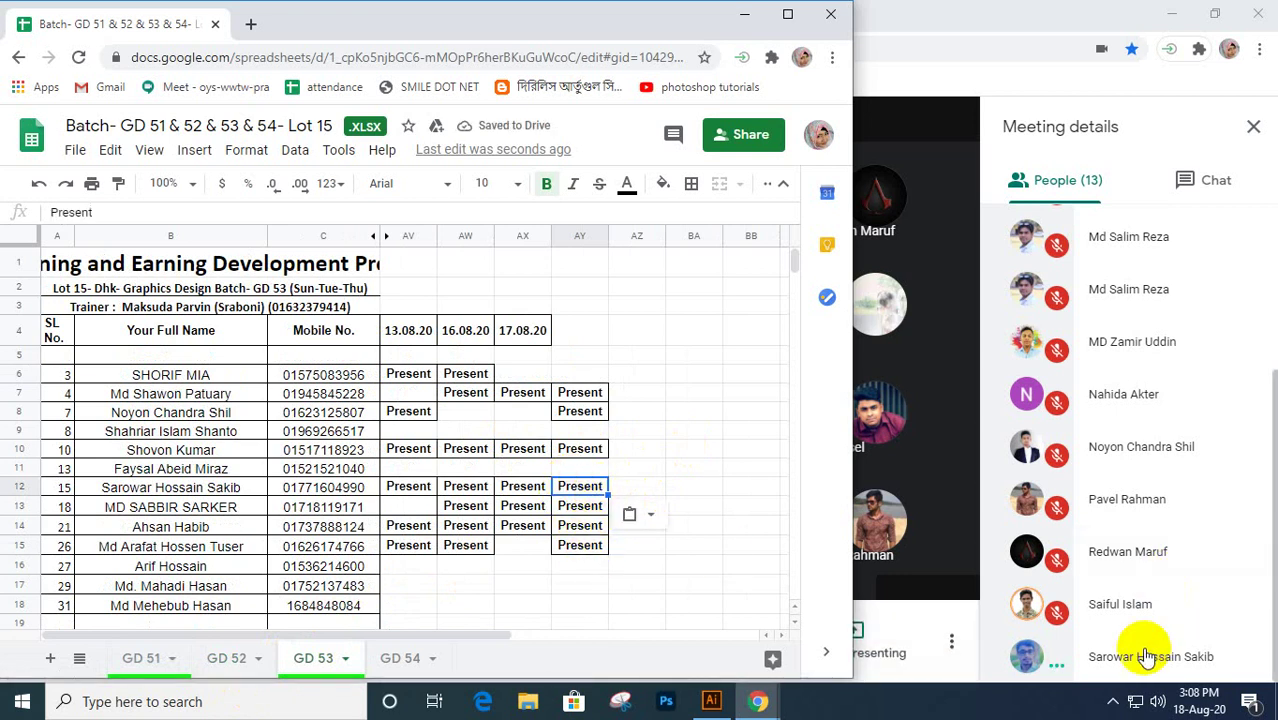
- Recheck the meeting's participant list and enter Present in cell AZ11 of the GD 54 sheet
scroll(1130, 470, up, 5)
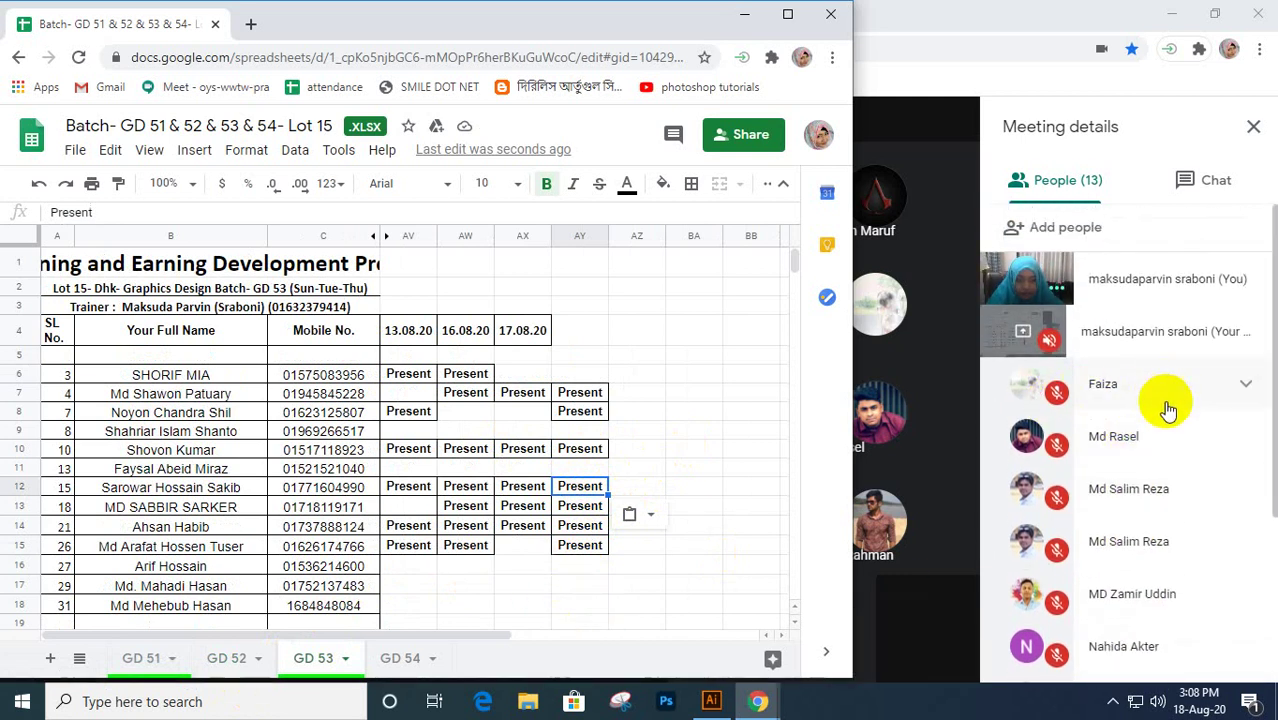
scroll(1195, 500, down, 3)
scroll(1195, 500, down, 1)
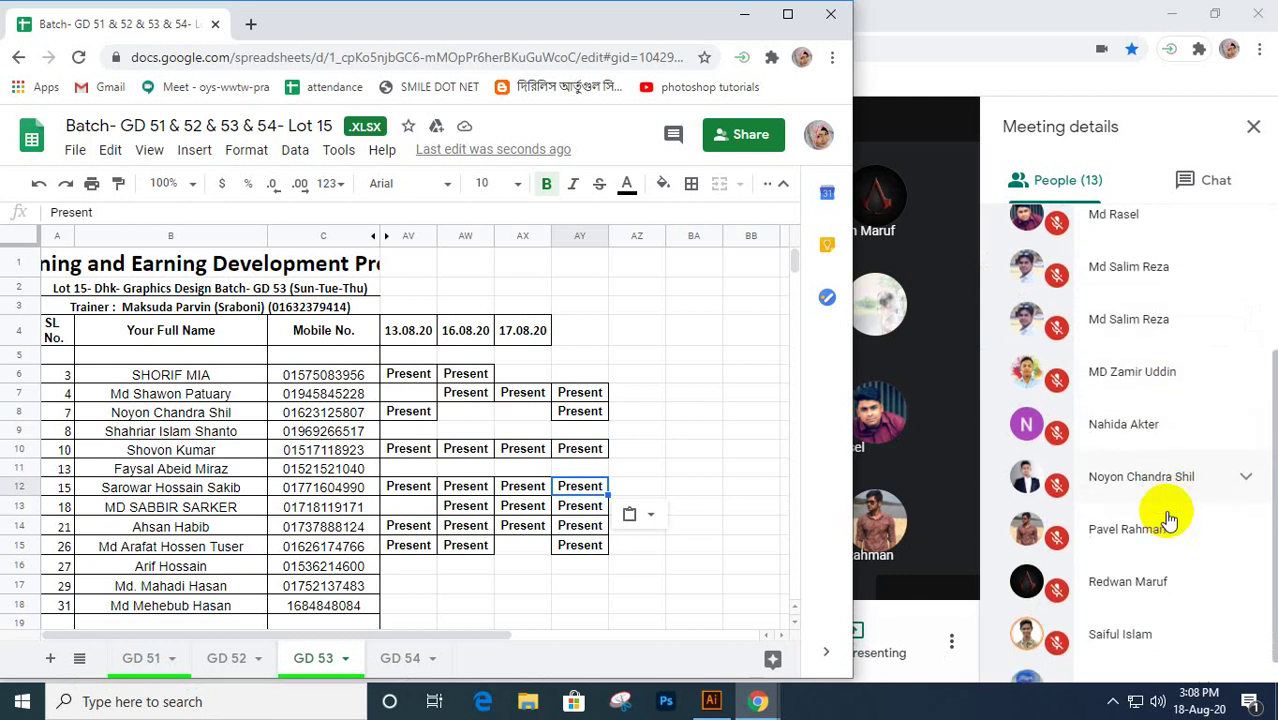
scroll(1166, 500, down, 1)
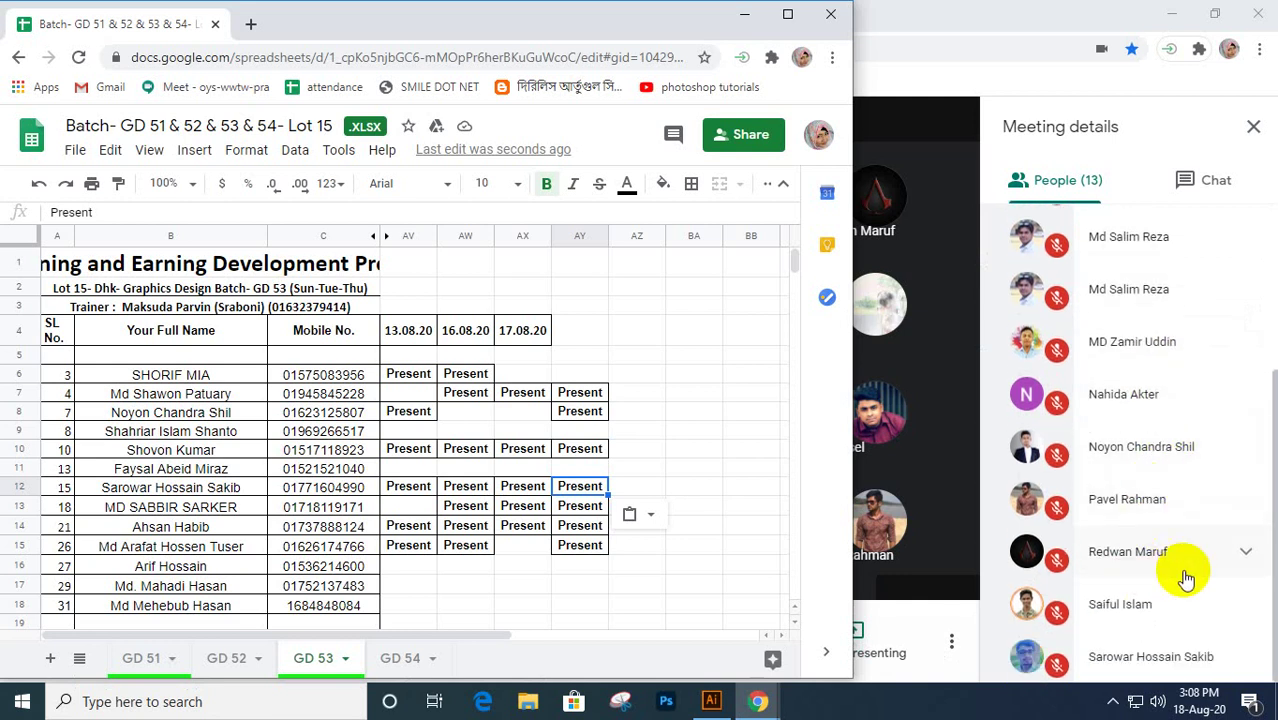
click(400, 658)
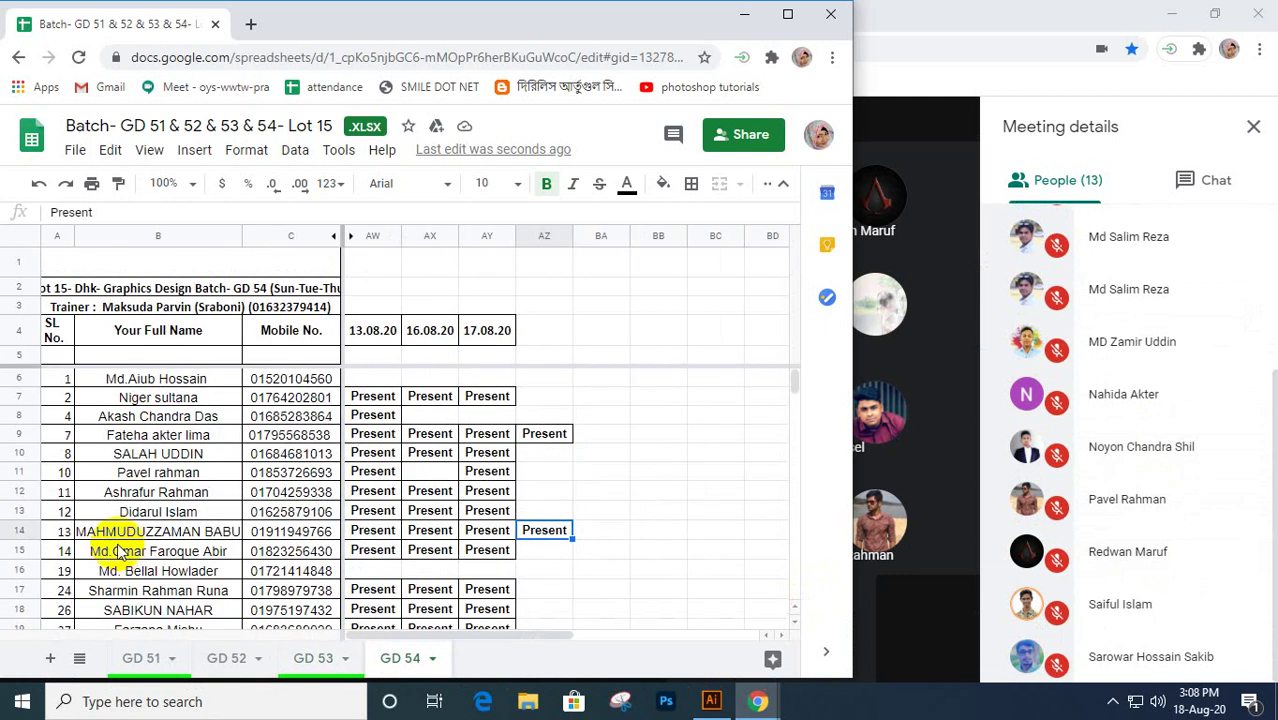
click(15, 475)
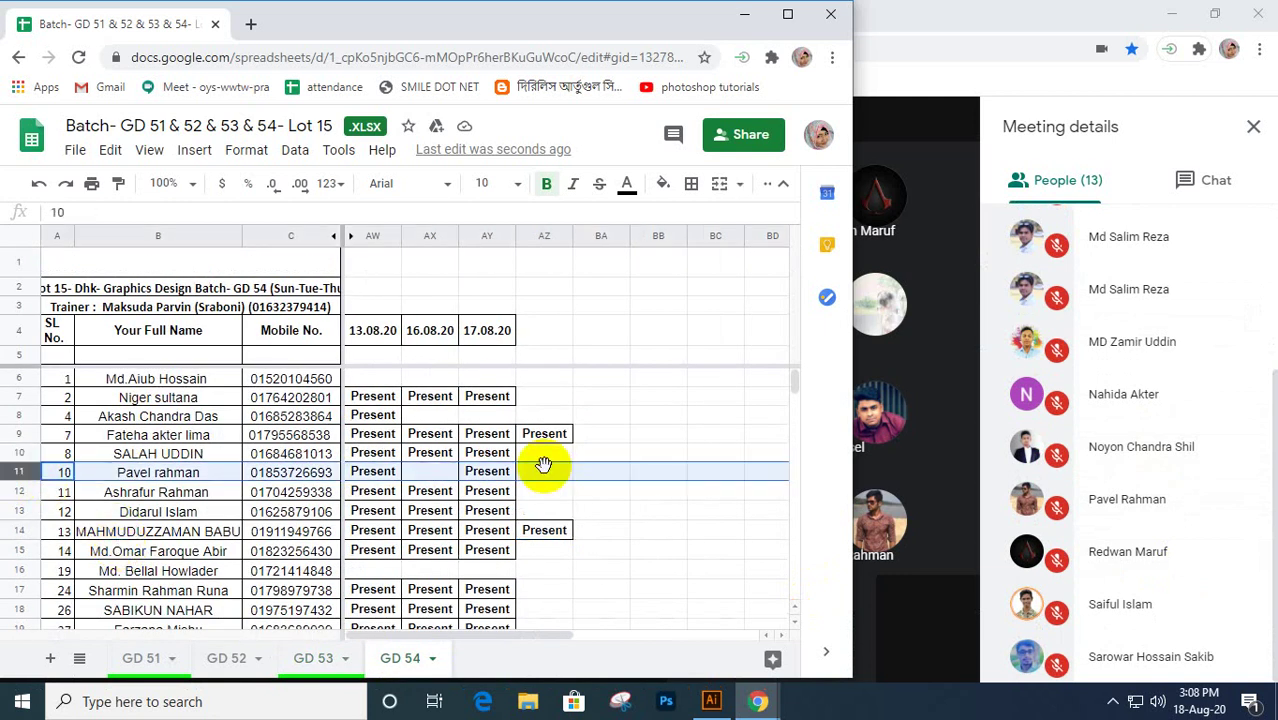
click(545, 474)
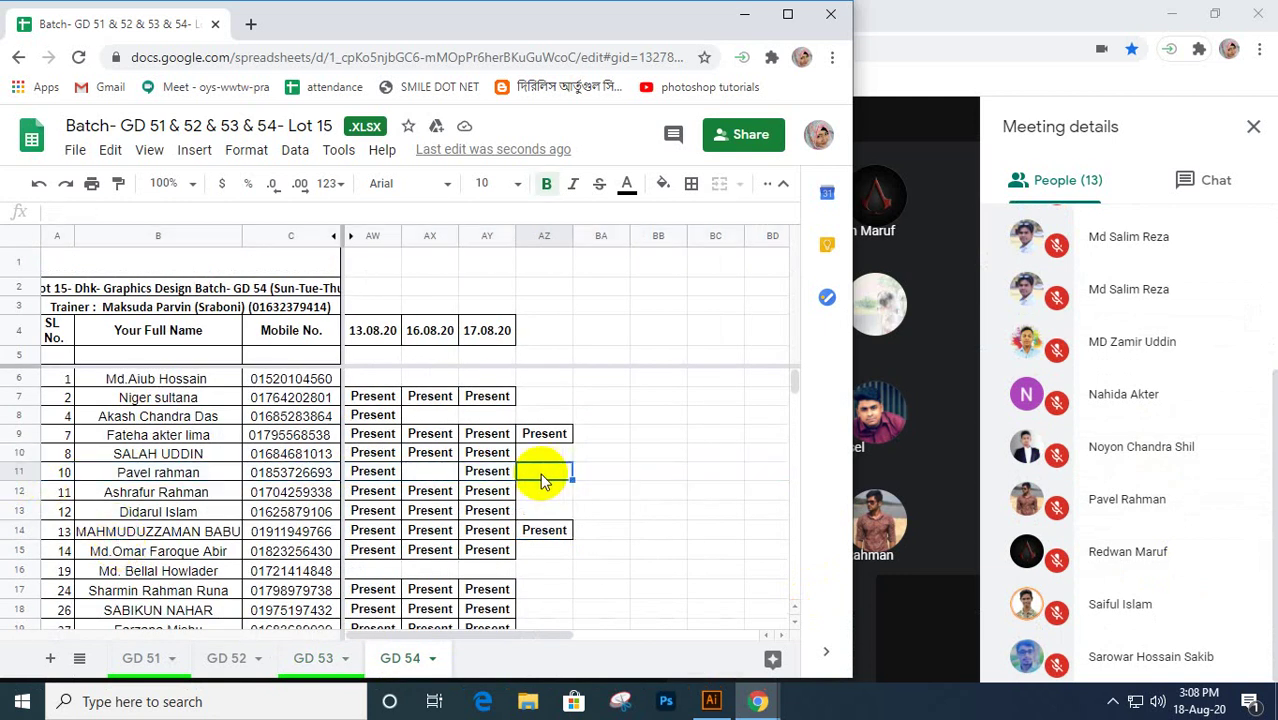
text(Present)
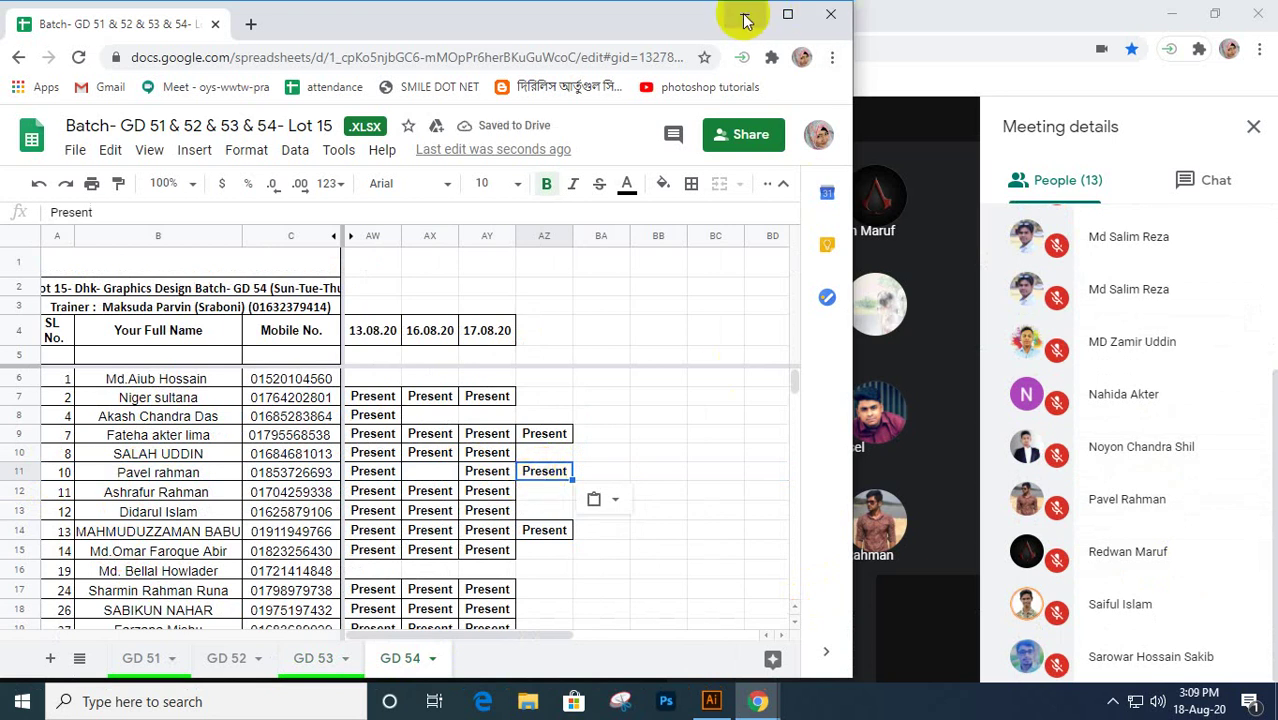
- Minimize the attendance spreadsheet and return to the golden ratio logo image search showing the Coco logo
click(743, 14)
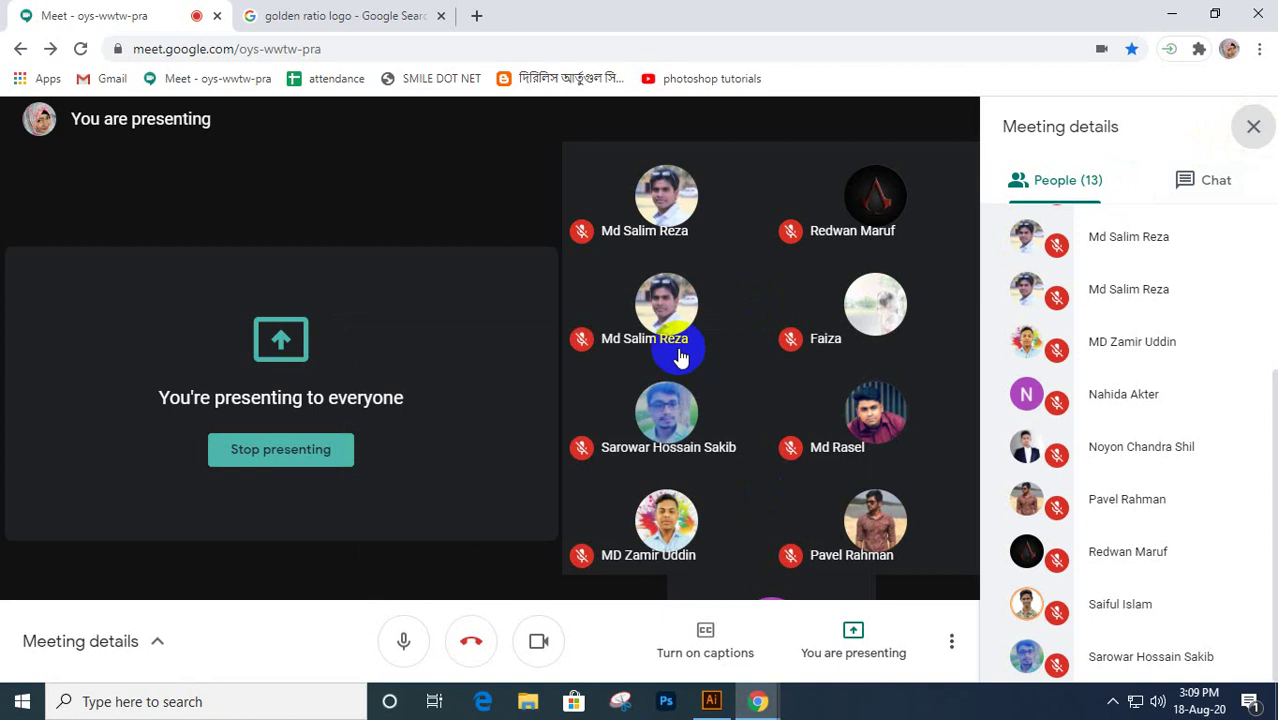
click(352, 18)
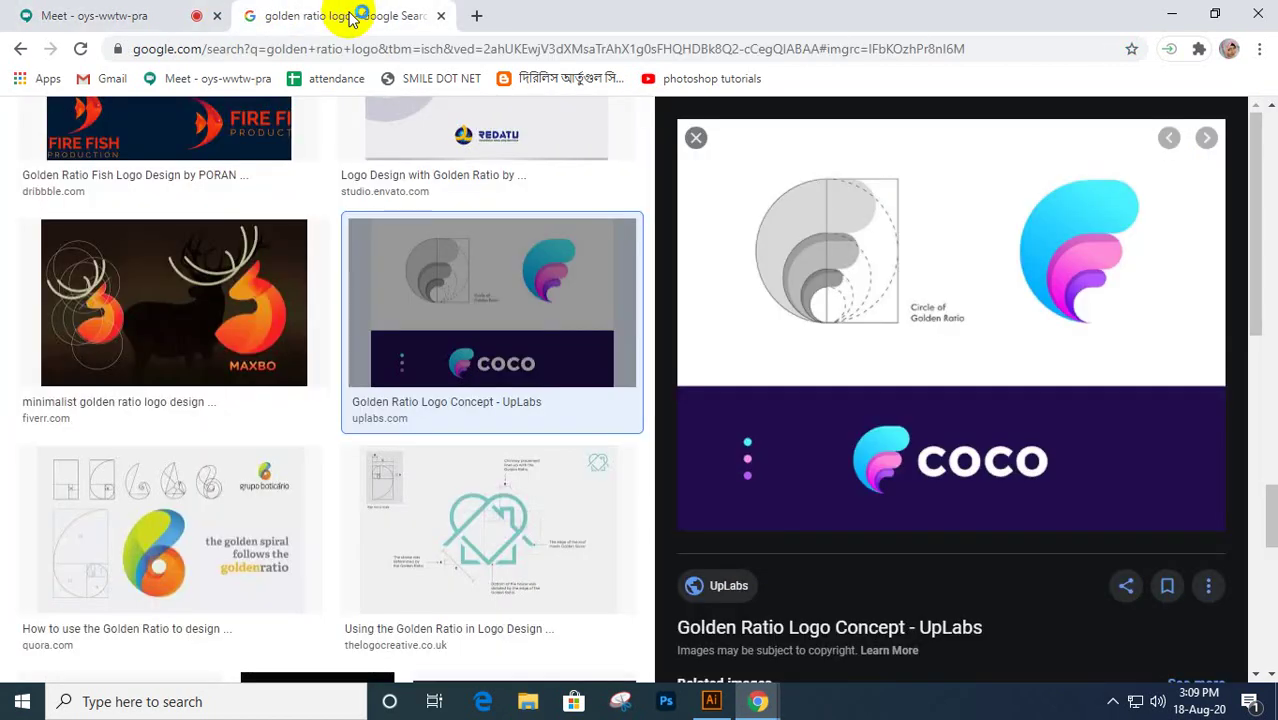
- Browse the images related to the Coco logo and open the Vecteezy image of three swirling circle logos
scroll(943, 450, down, 1)
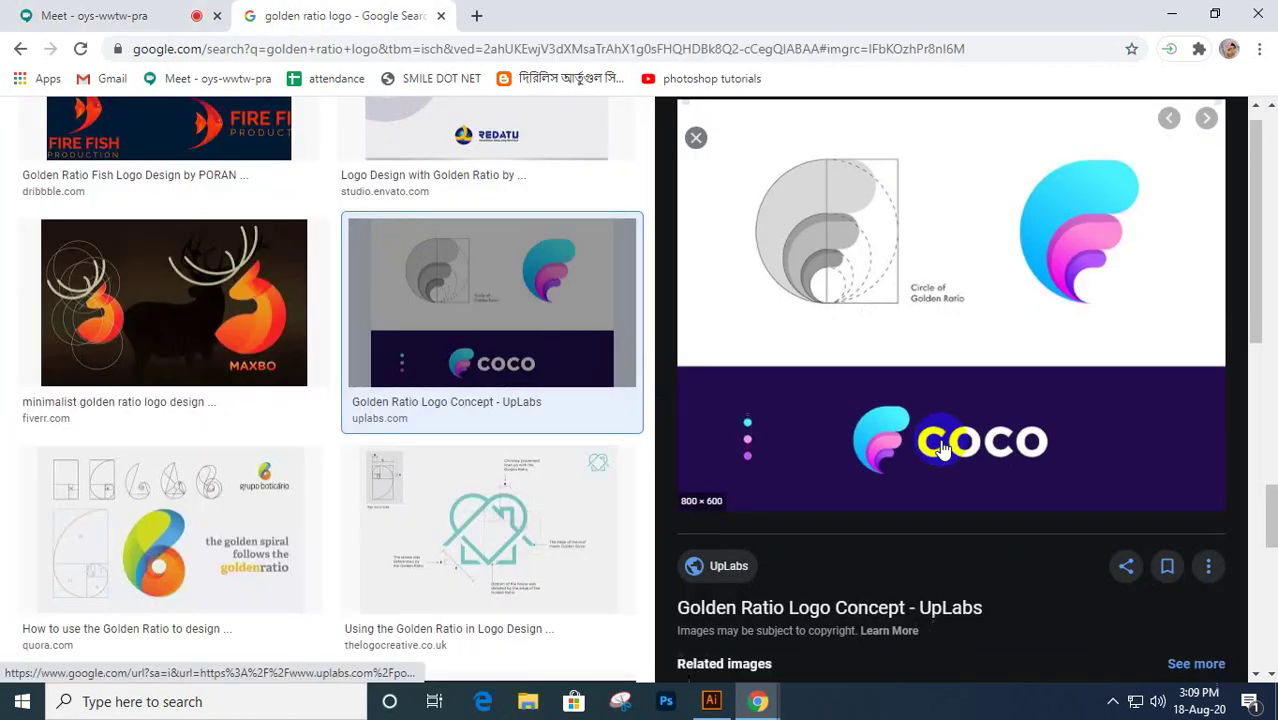
scroll(943, 450, down, 5)
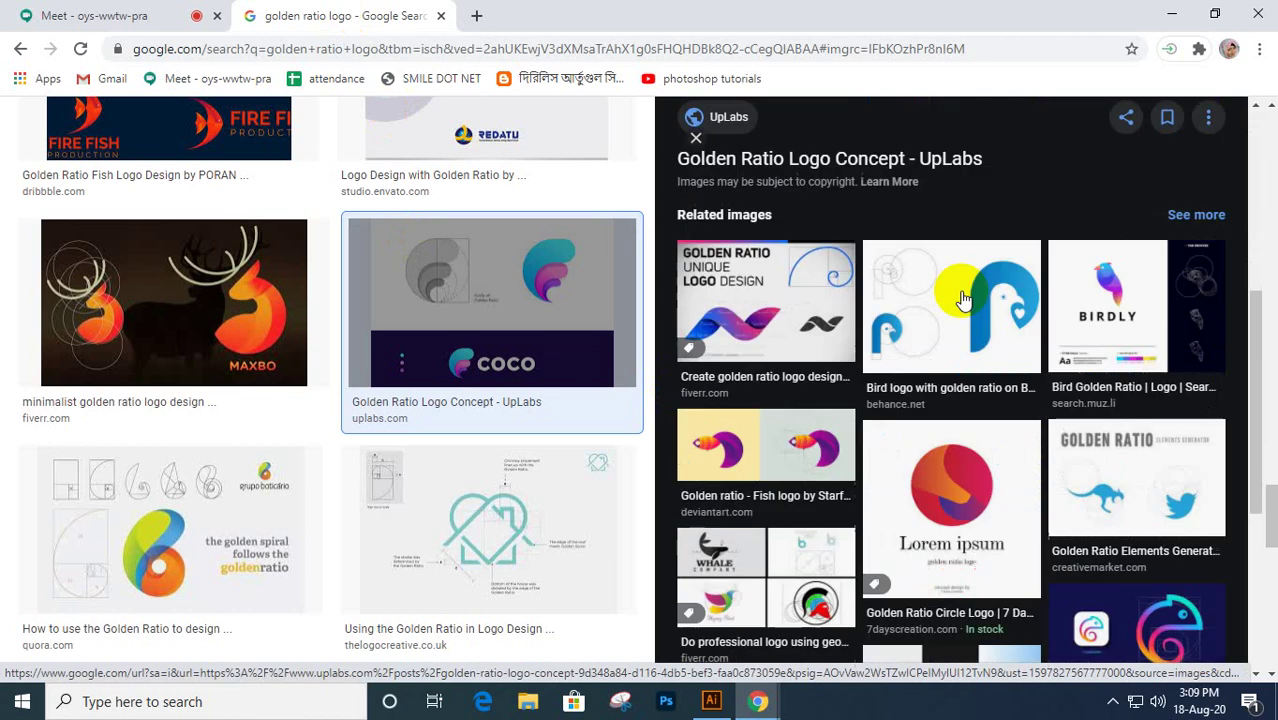
scroll(1000, 450, down, 3)
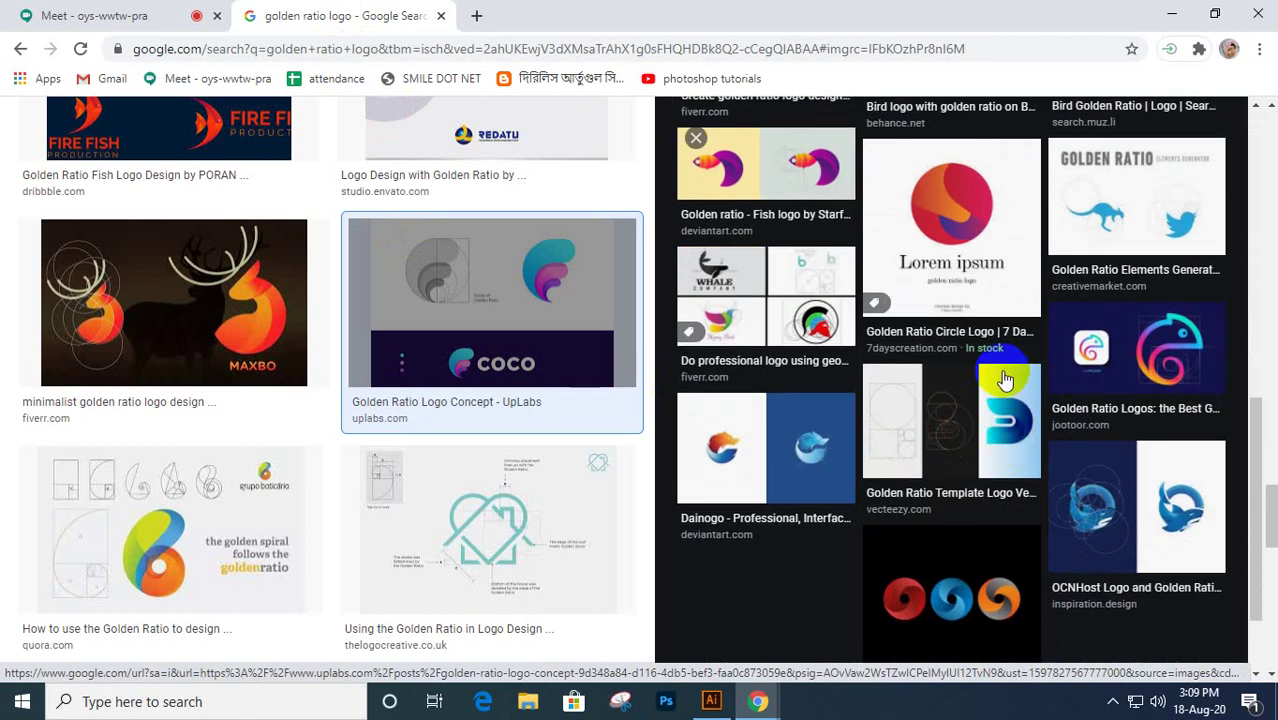
scroll(1005, 380, down, 1)
click(945, 505)
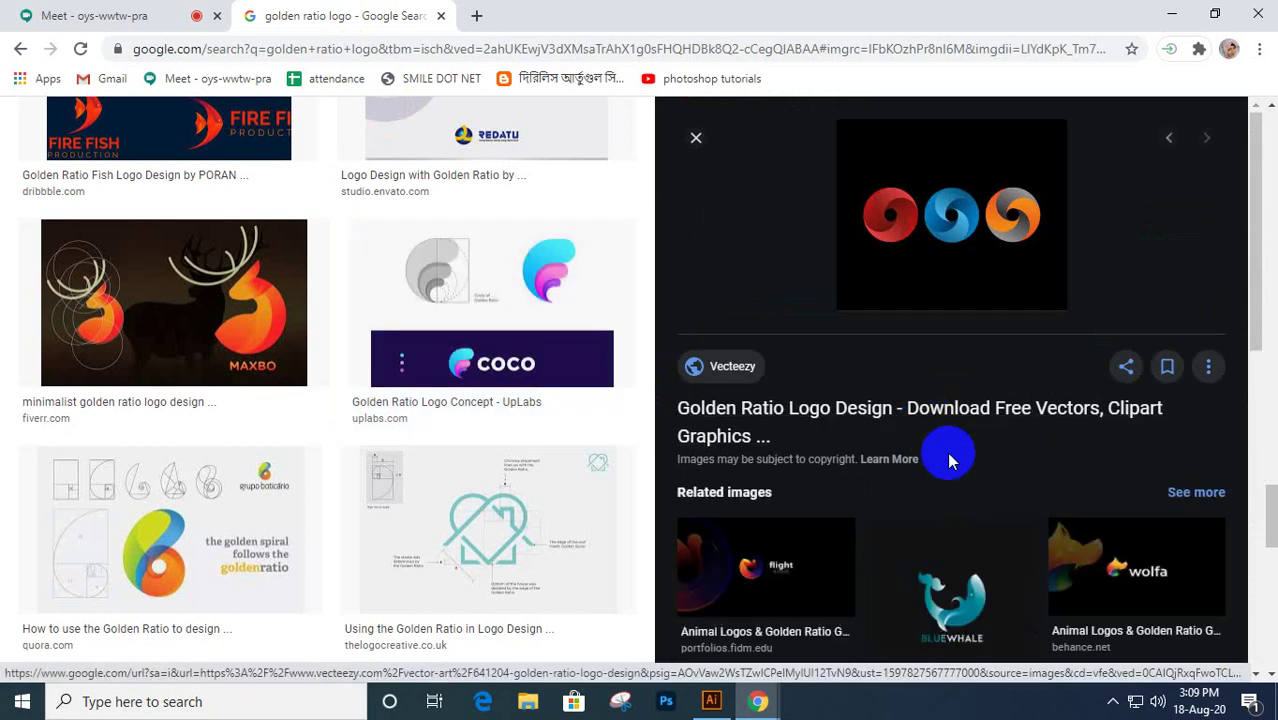
- Look through the images related to the three-circle logo and open the orange Starflyt golden ratio logo
scroll(950, 460, down, 2)
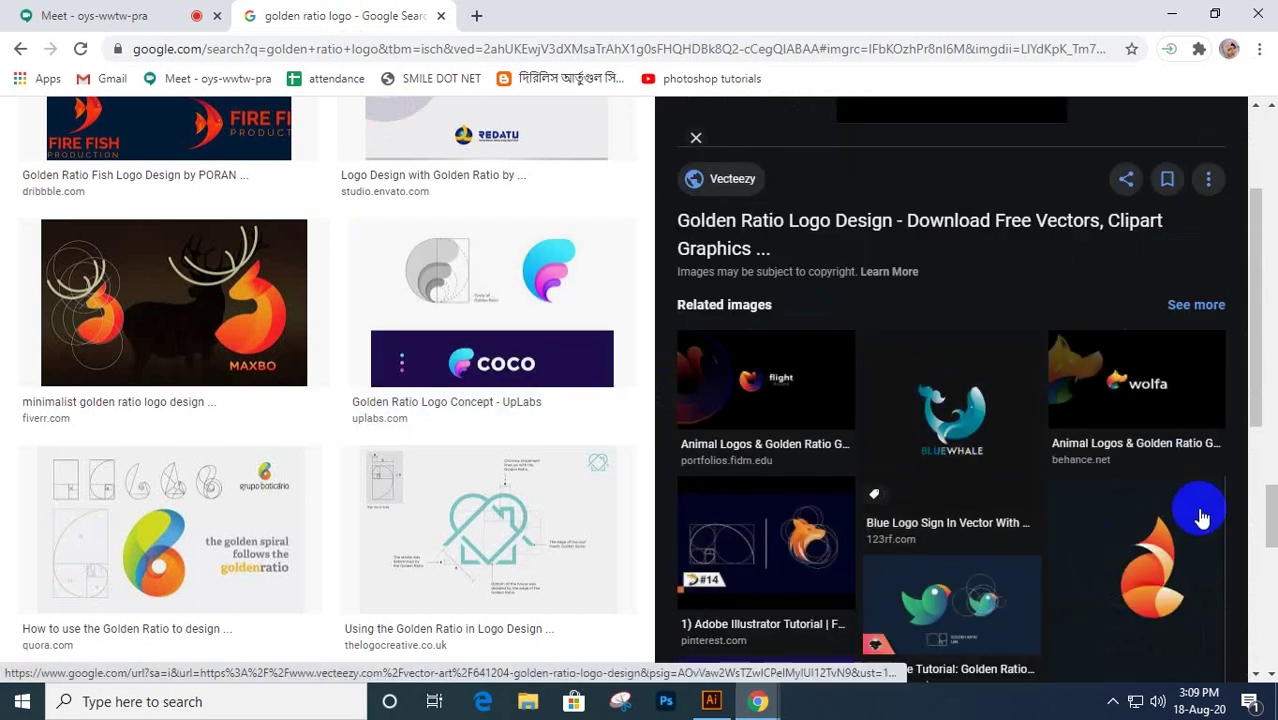
scroll(1135, 570, up, 2)
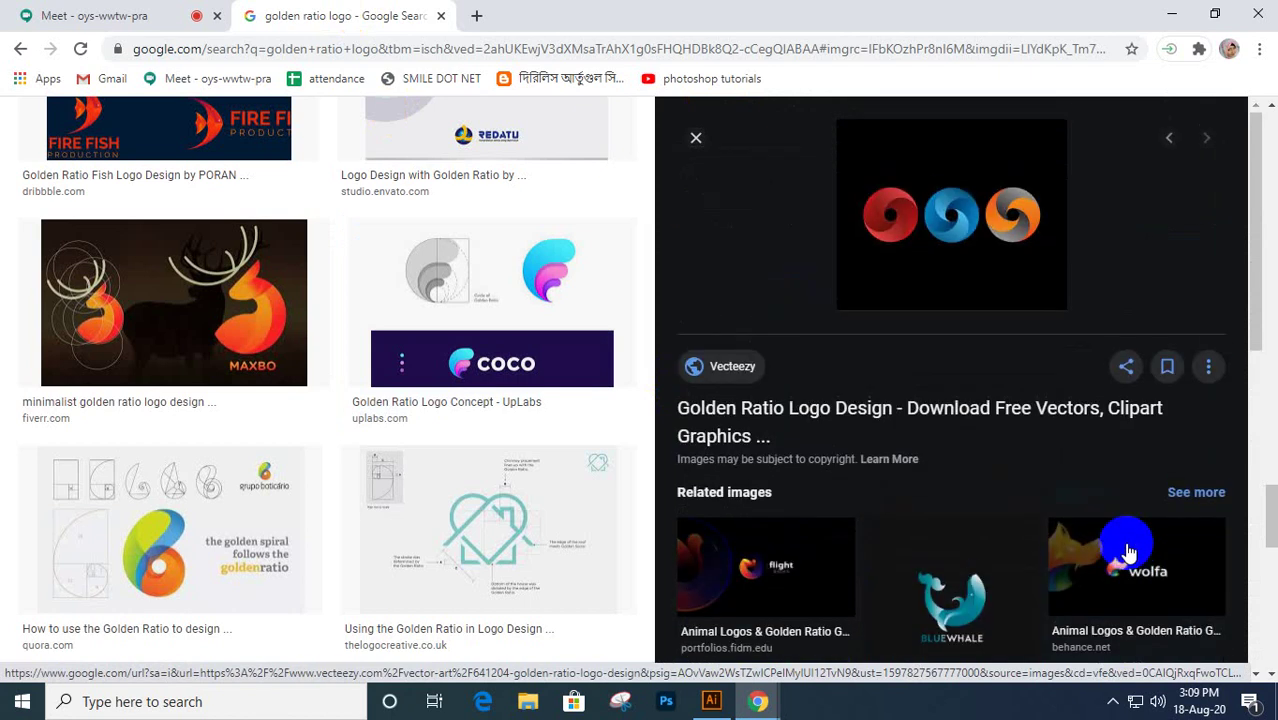
scroll(1125, 550, down, 3)
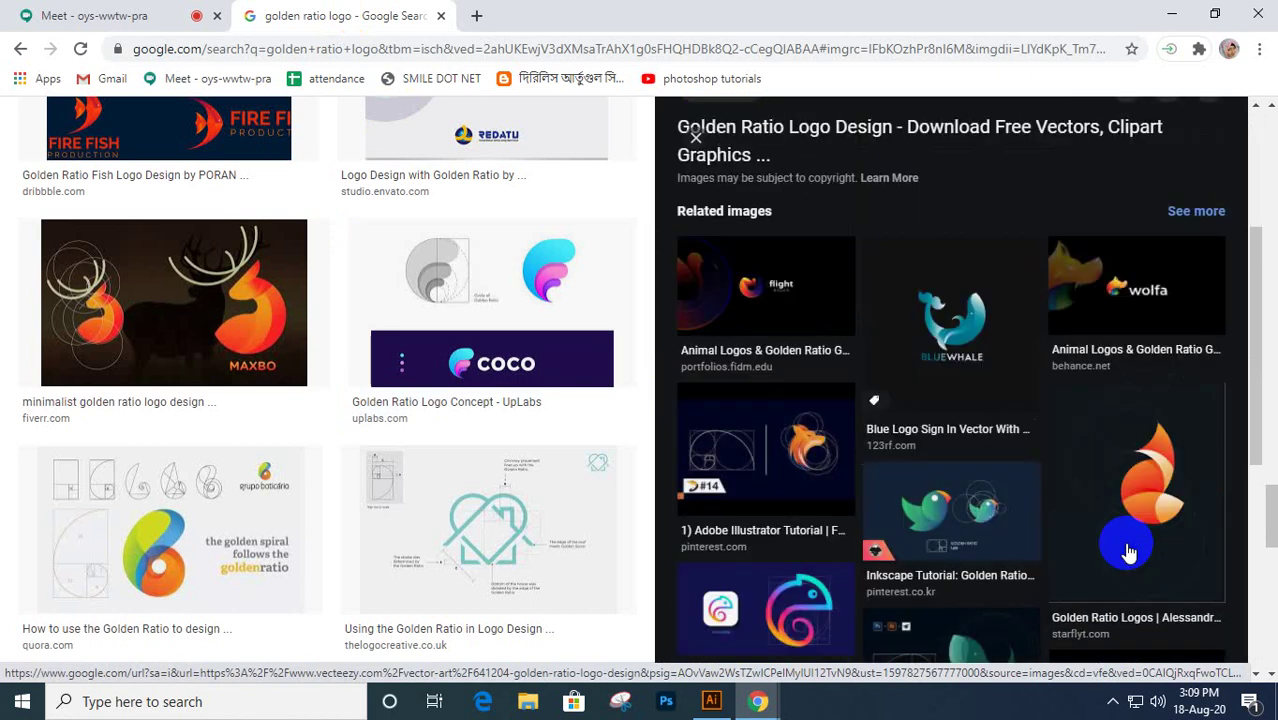
click(1140, 470)
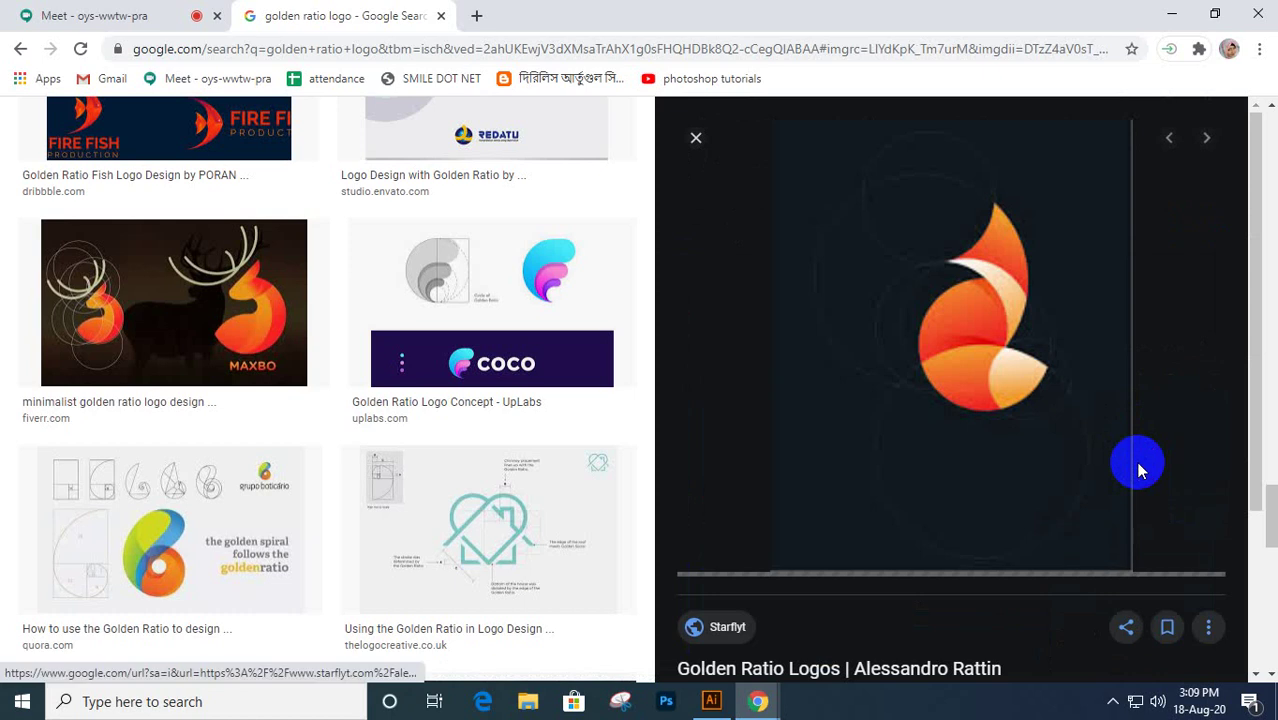
- Examine the orange Starflyt logo and its related images, and open the Quora golden spiral result showing the Grupo Boticário logo
scroll(885, 435, down, 3)
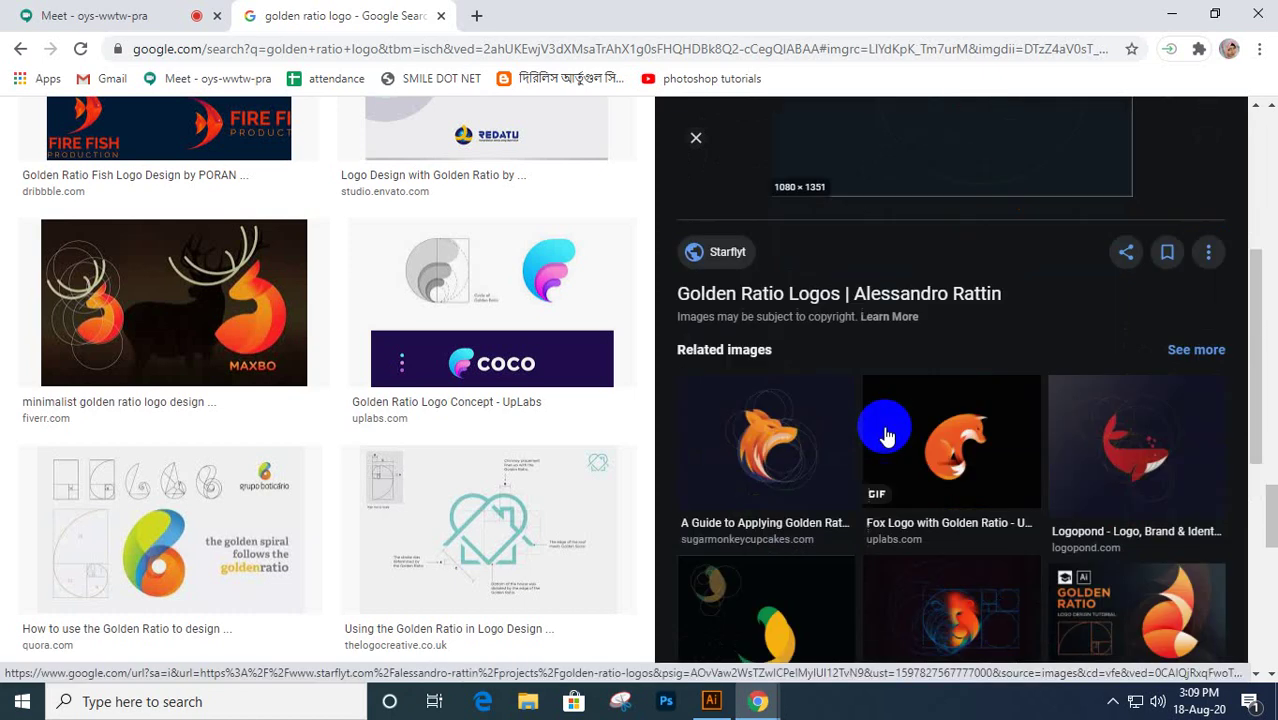
scroll(885, 435, up, 3)
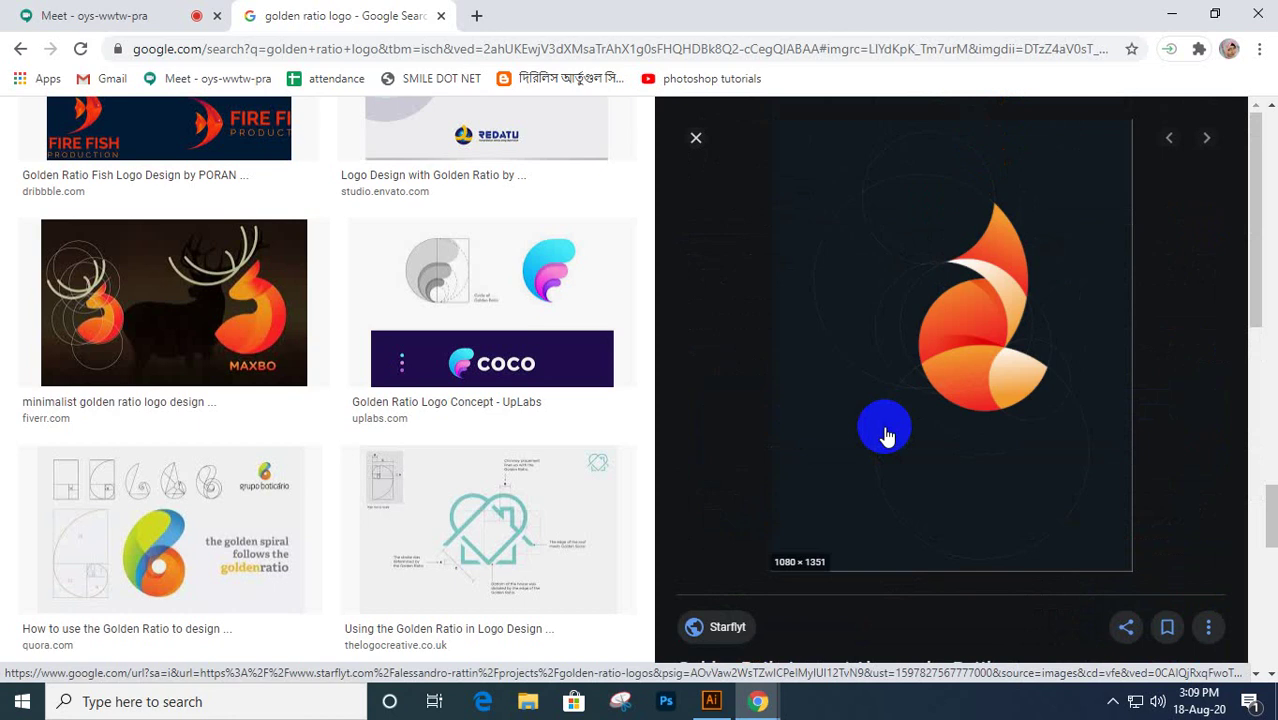
scroll(885, 435, down, 6)
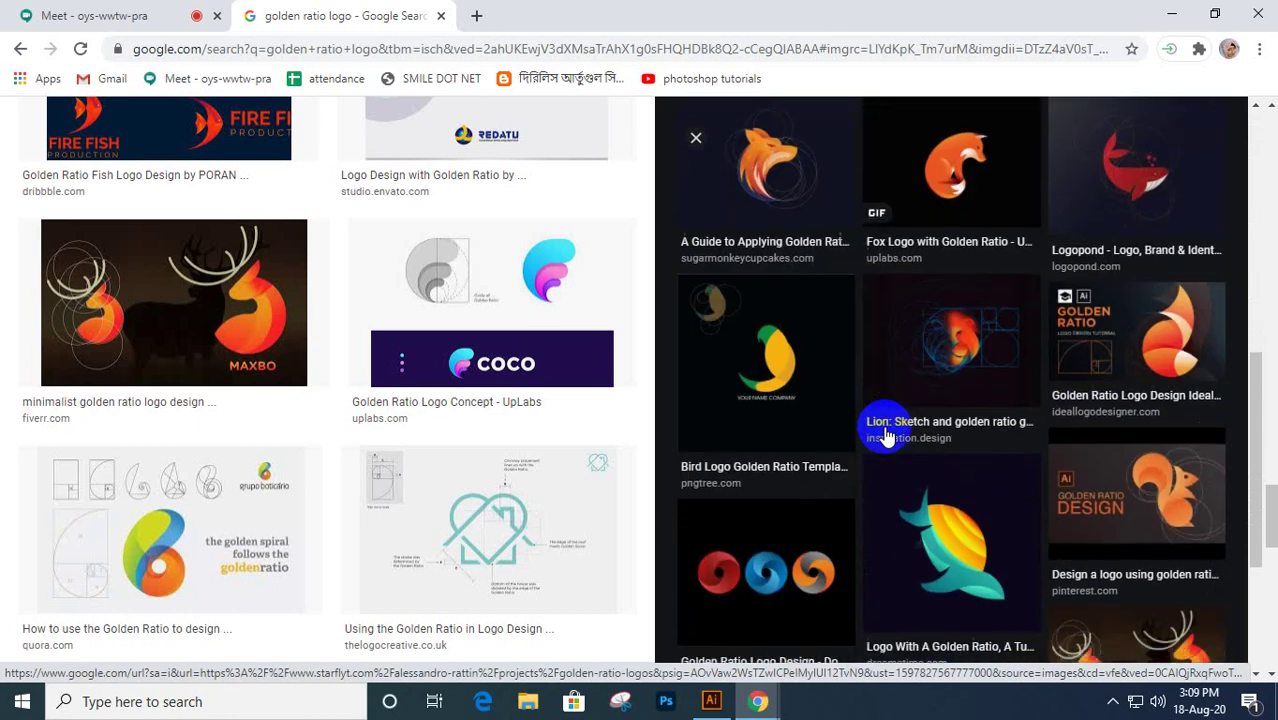
scroll(885, 435, down, 3)
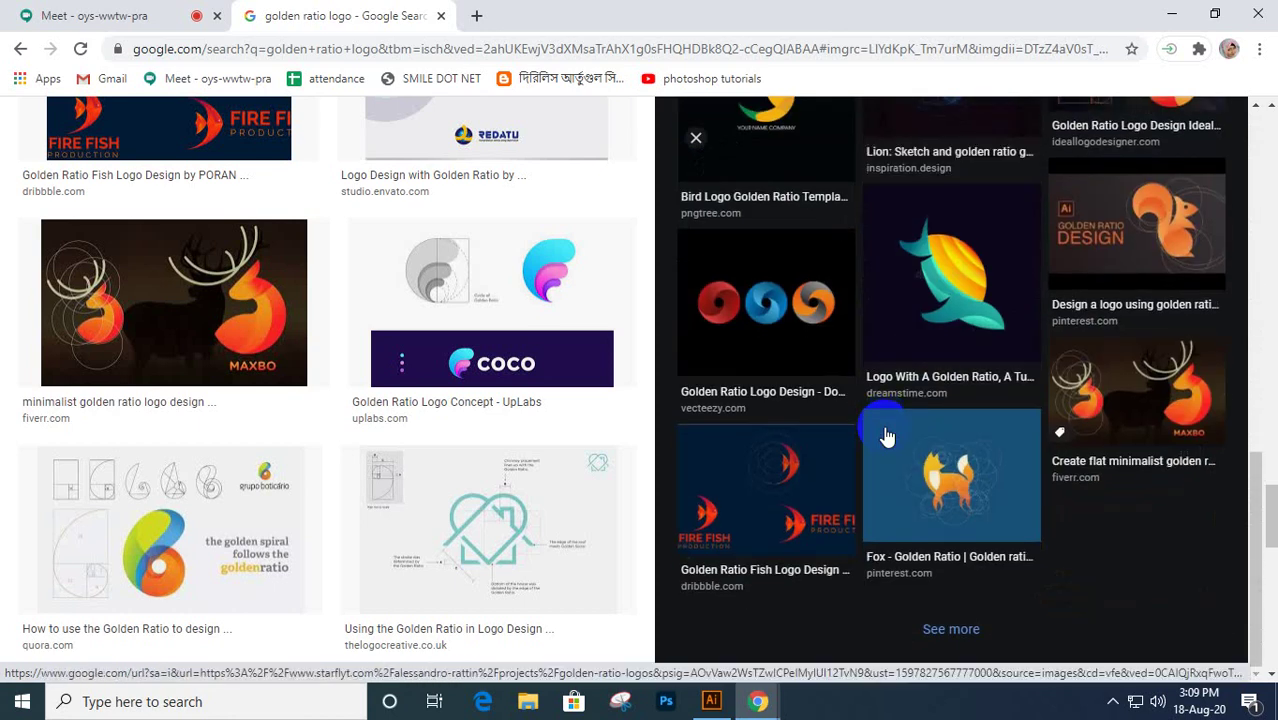
scroll(473, 467, down, 3)
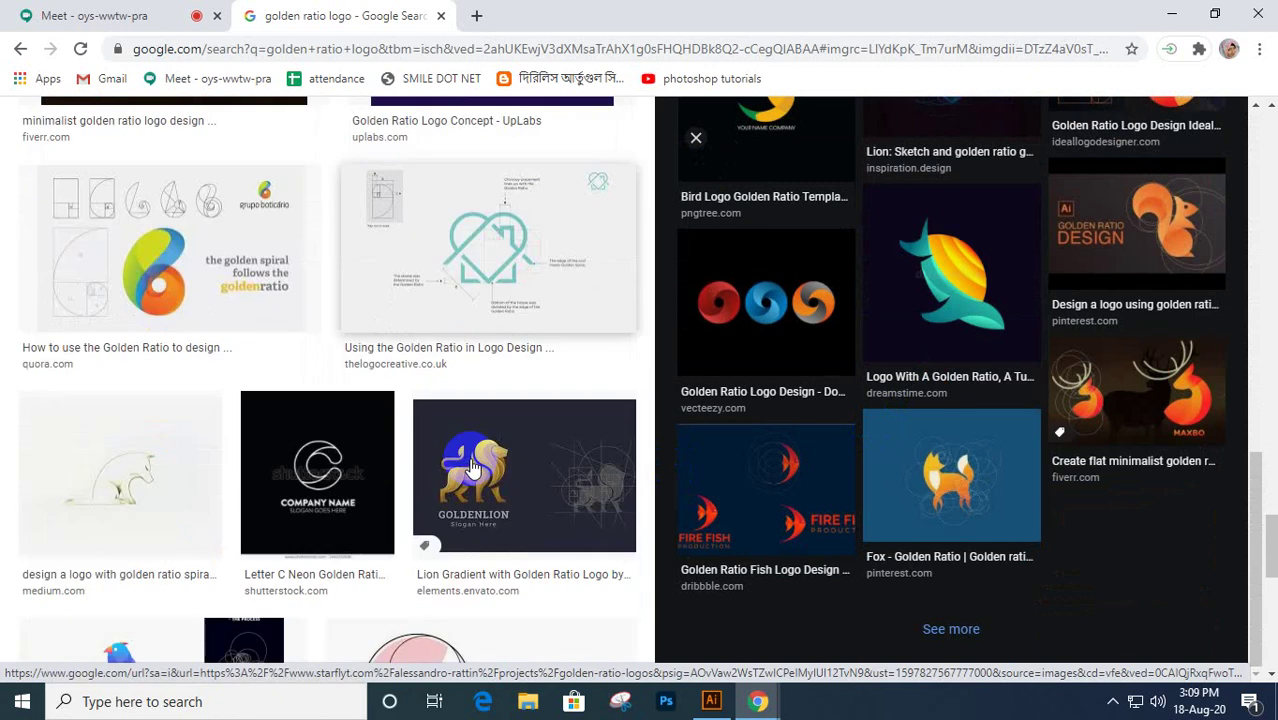
scroll(473, 467, up, 1)
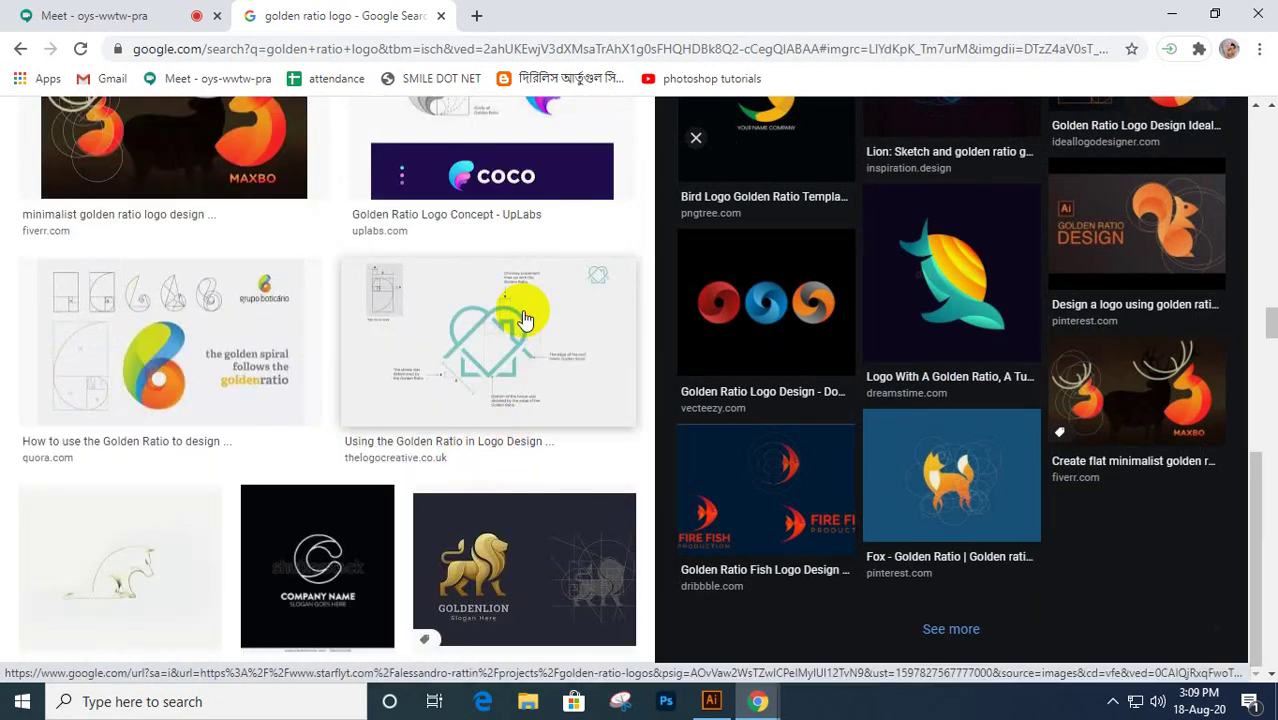
click(128, 345)
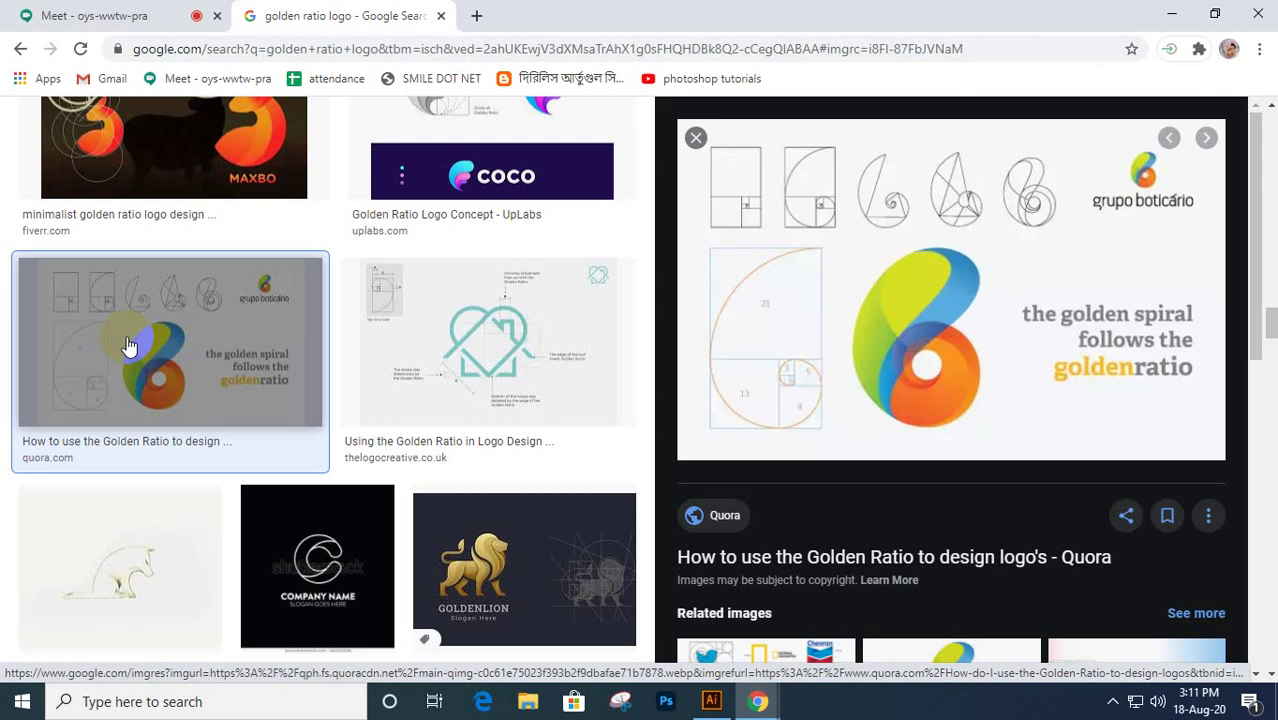
- Browse the images related to the Grupo Boticário logo and open the Oceano golden ratio logo from Behance
scroll(399, 465, down, 3)
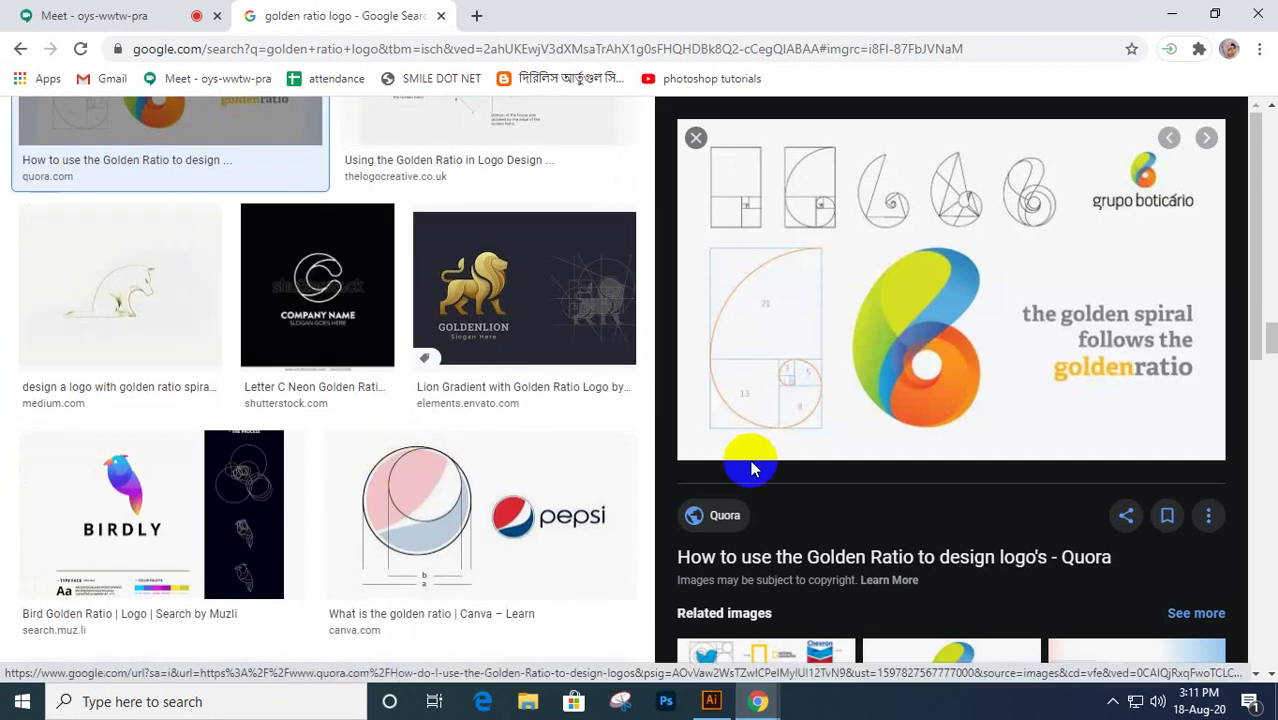
scroll(780, 465, down, 3)
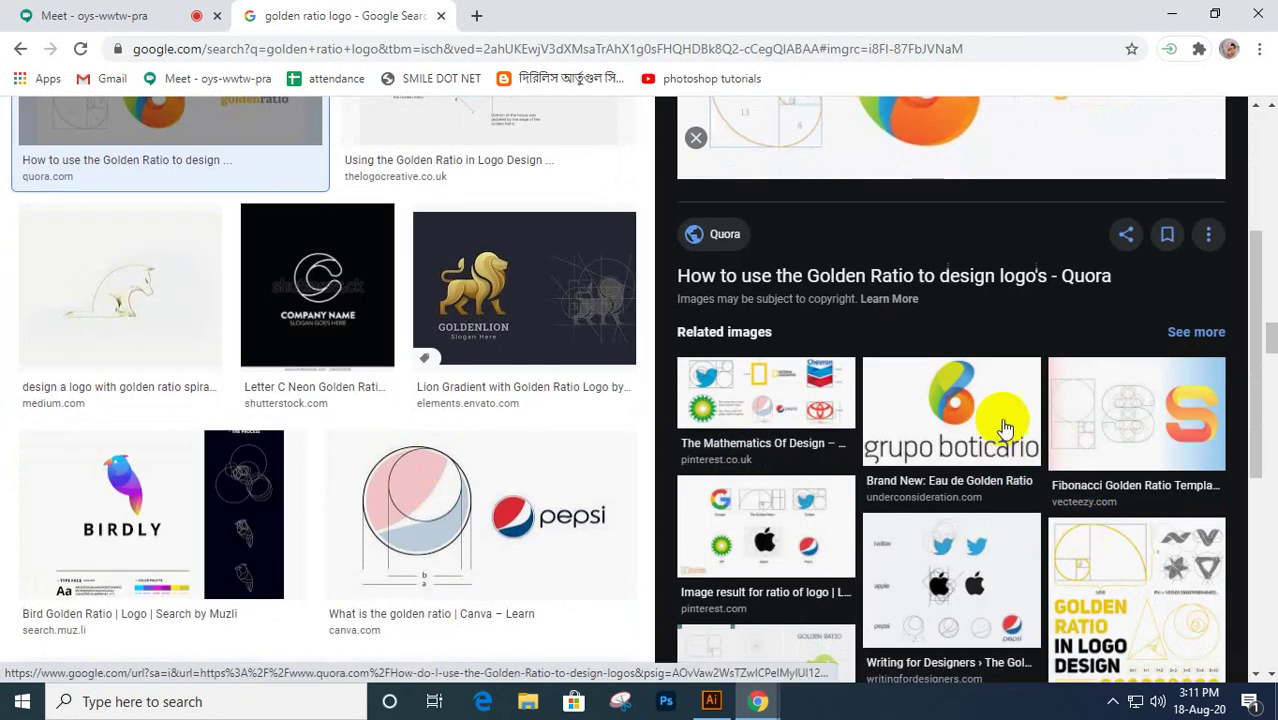
scroll(1000, 428, down, 2)
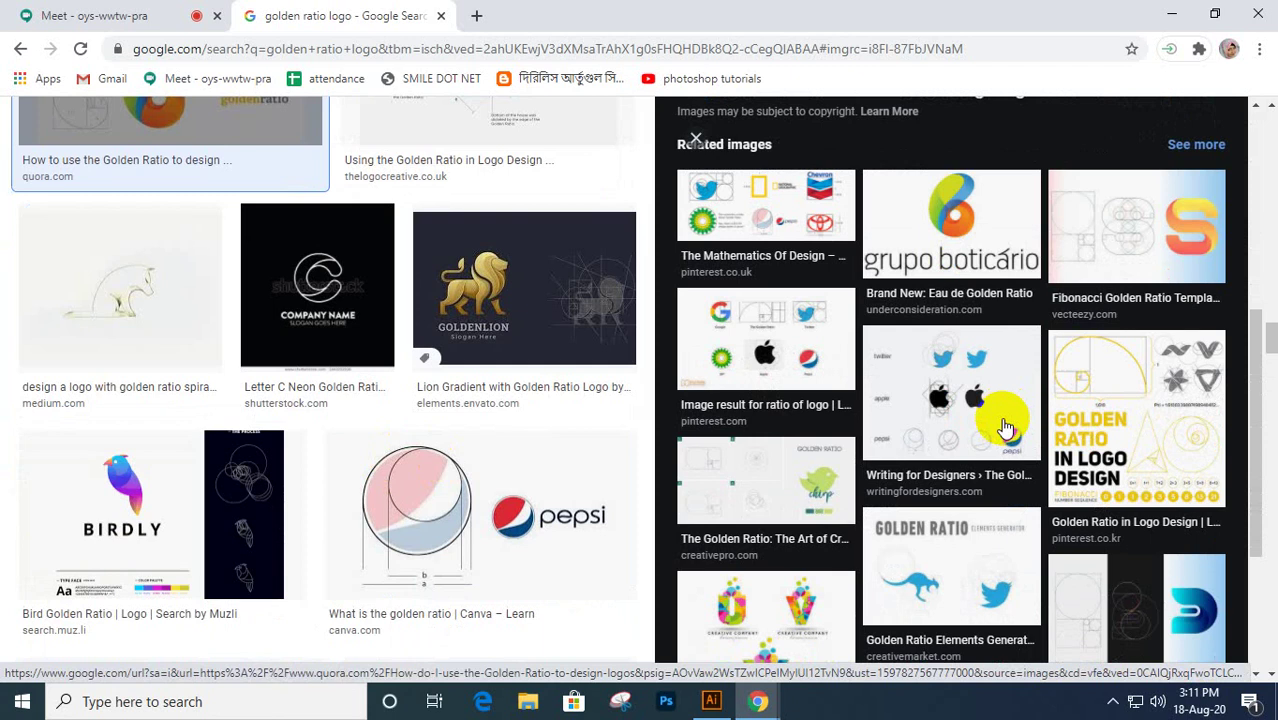
scroll(1005, 428, down, 2)
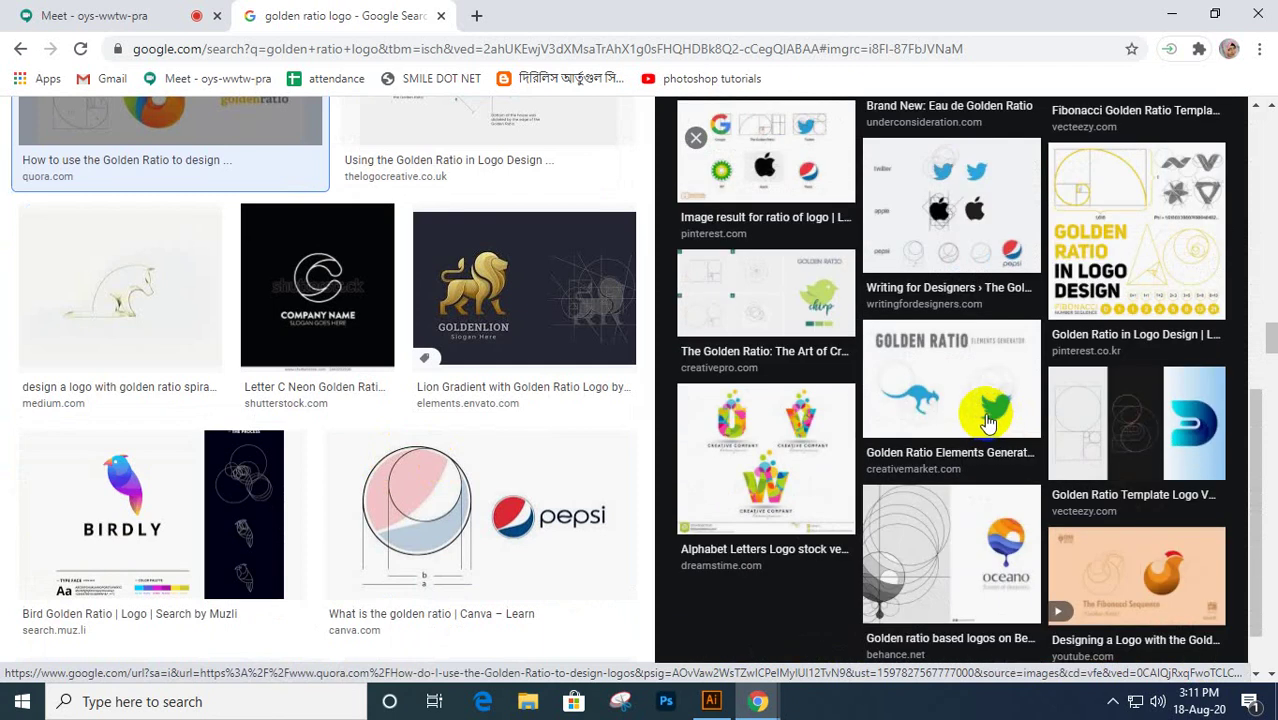
scroll(982, 421, down, 1)
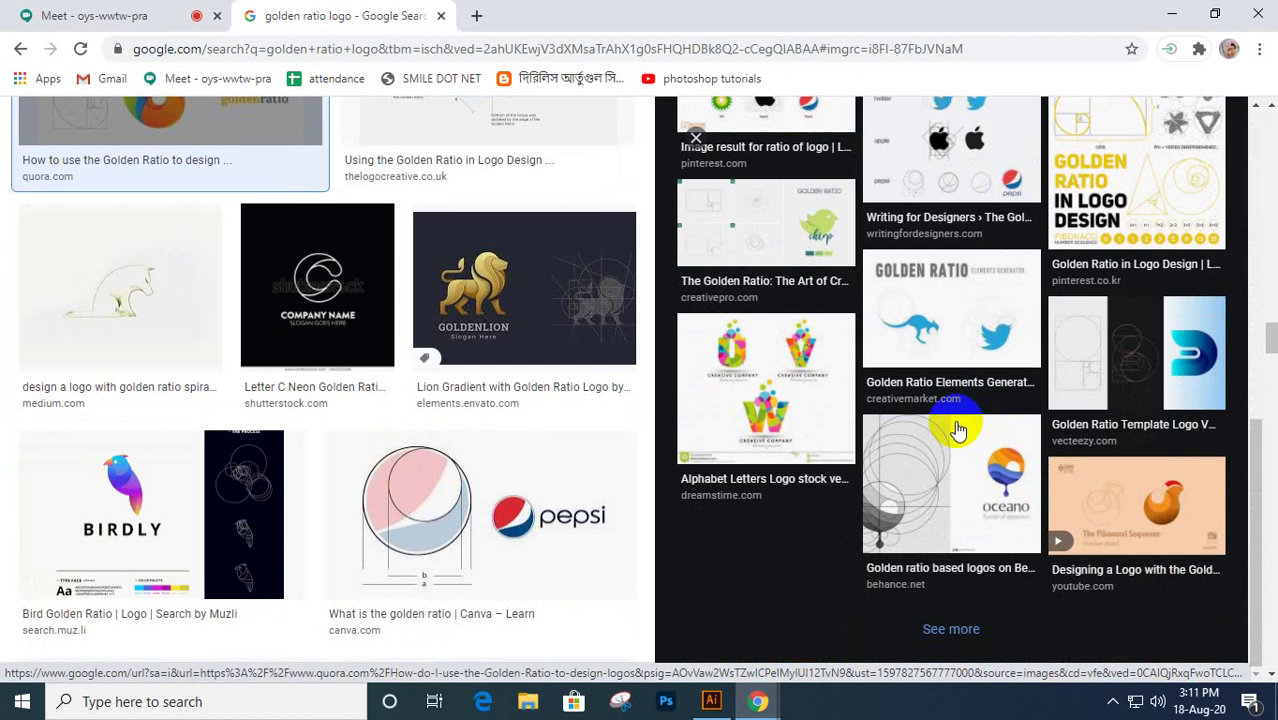
click(969, 494)
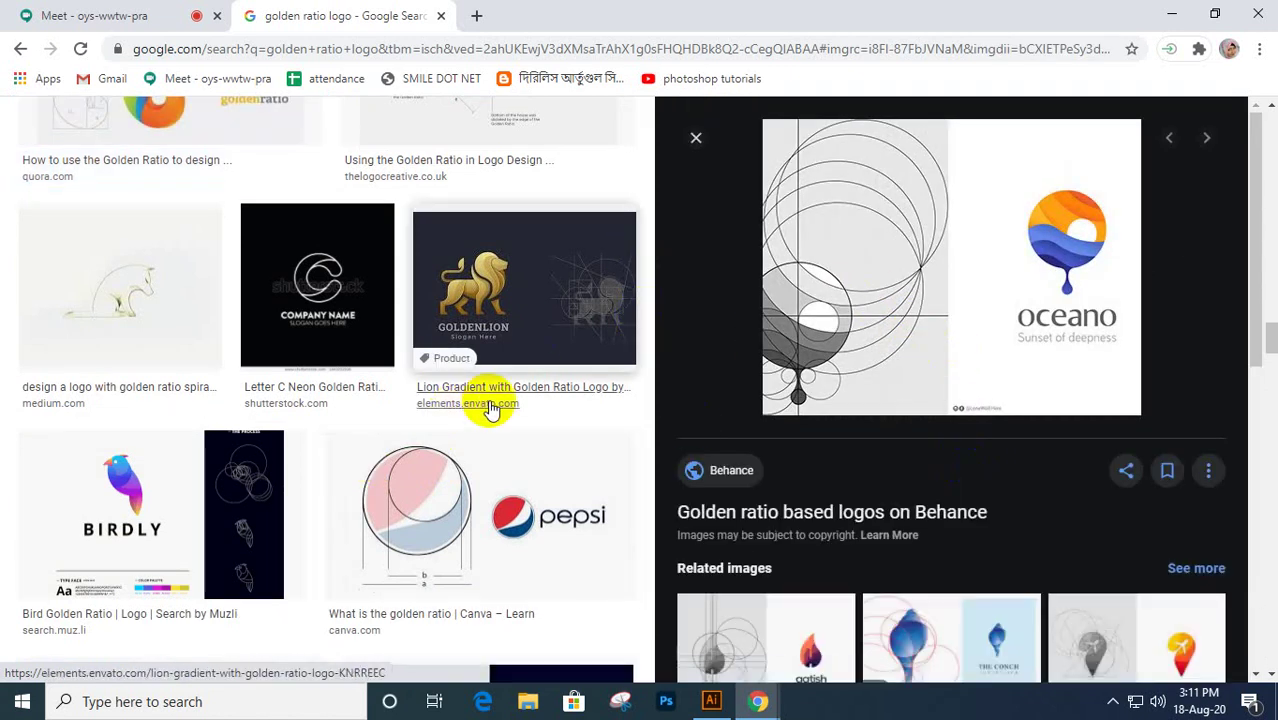
- Open the Birdly golden ratio logo in the search results and browse its related images
scroll(490, 410, down, 1)
click(148, 400)
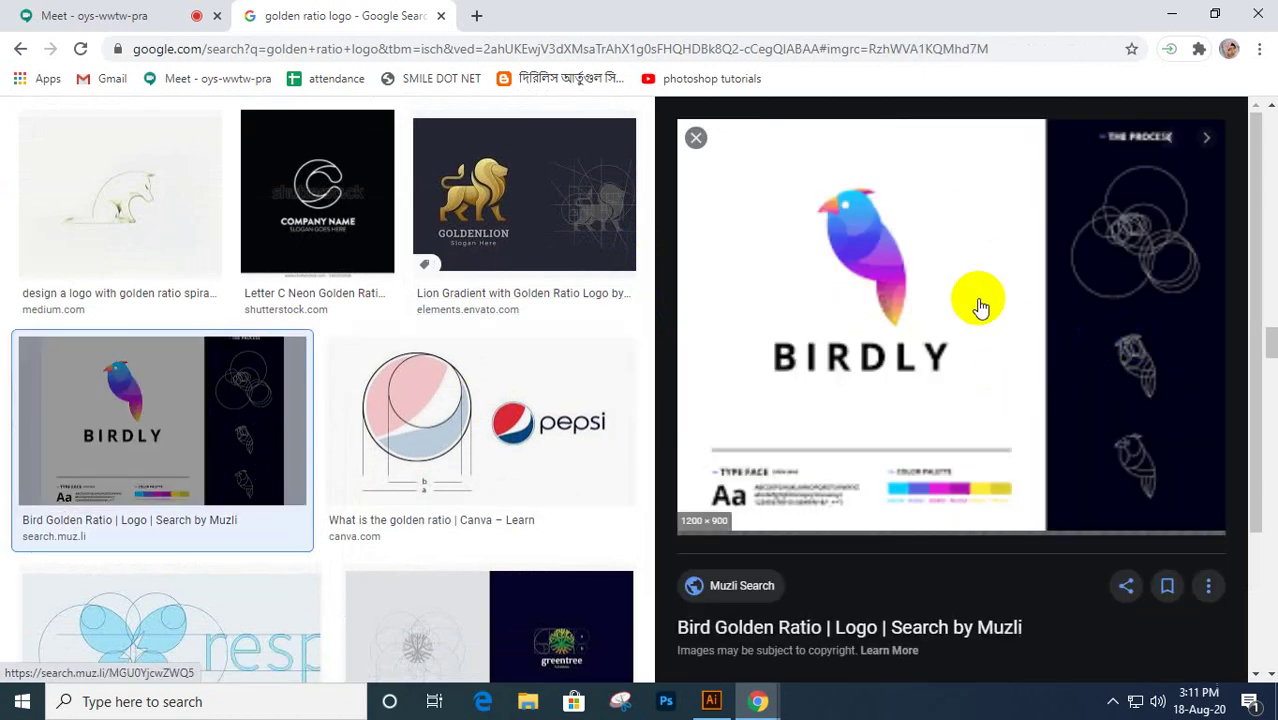
scroll(980, 307, down, 1)
scroll(820, 422, down, 3)
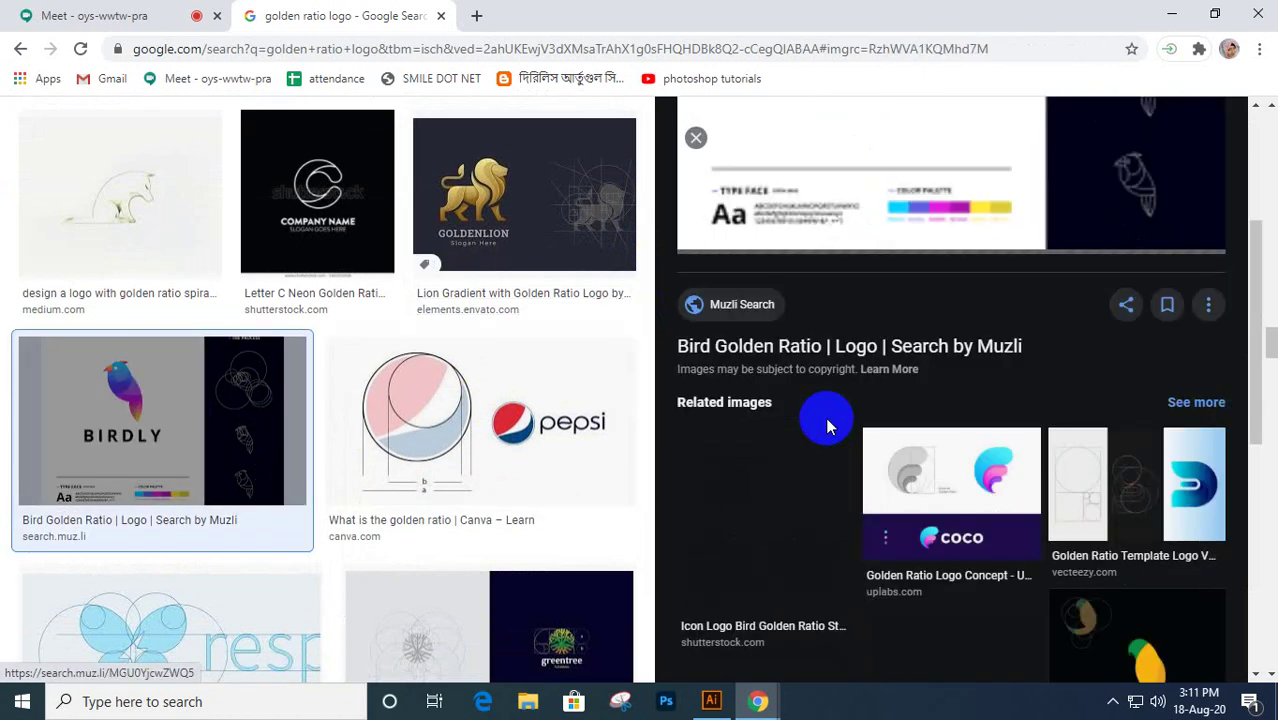
scroll(826, 425, down, 2)
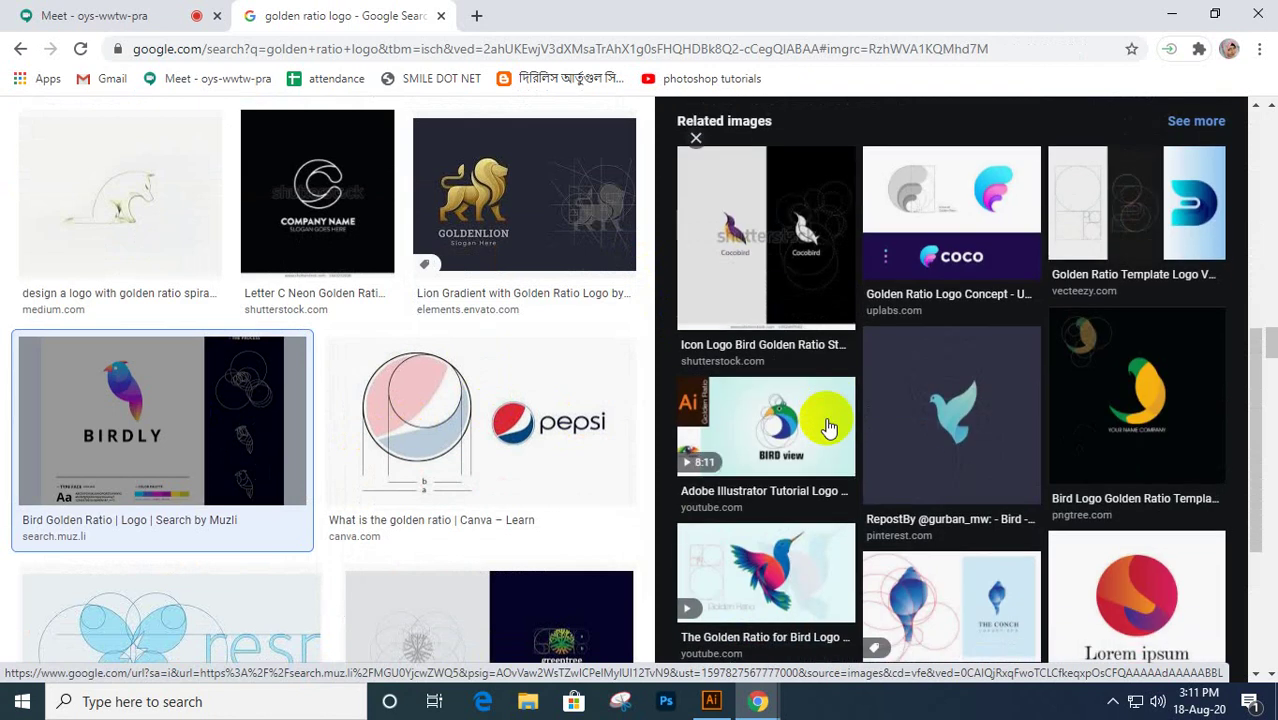
scroll(375, 235, up, 2)
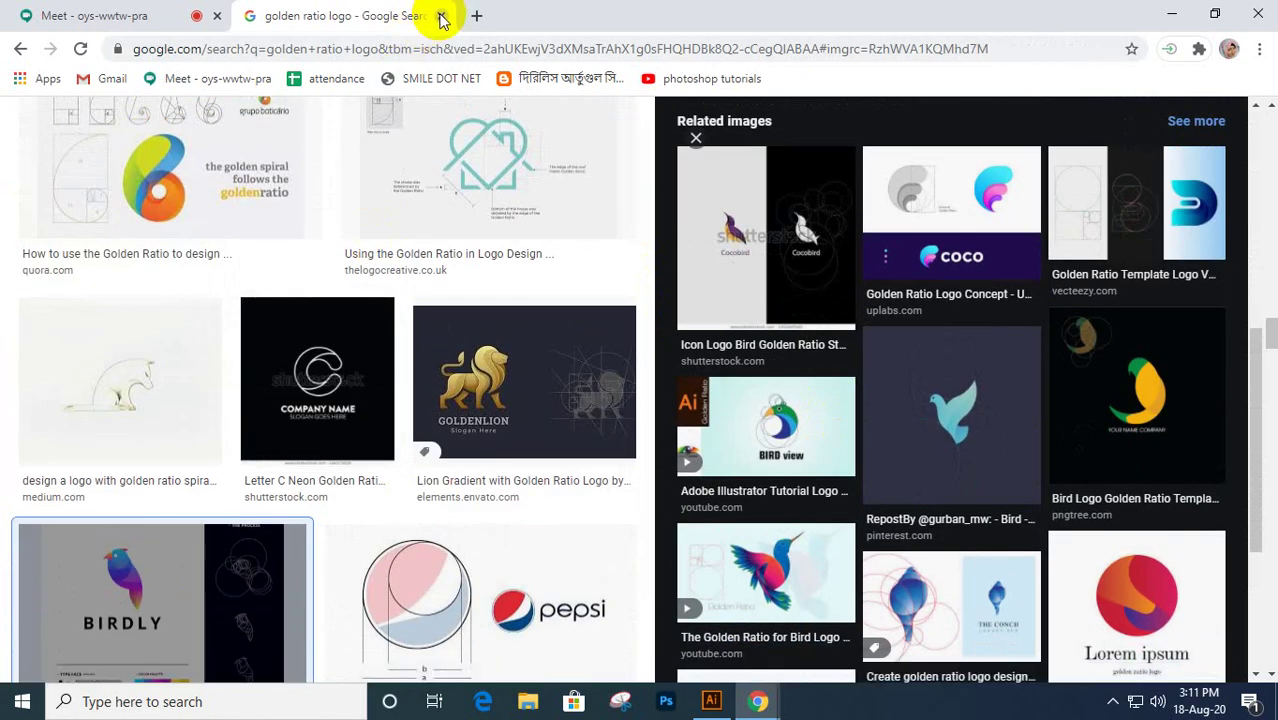
- Return to the Google Meet call, check the chat messages and watch the presented Illustrator lesson
click(110, 18)
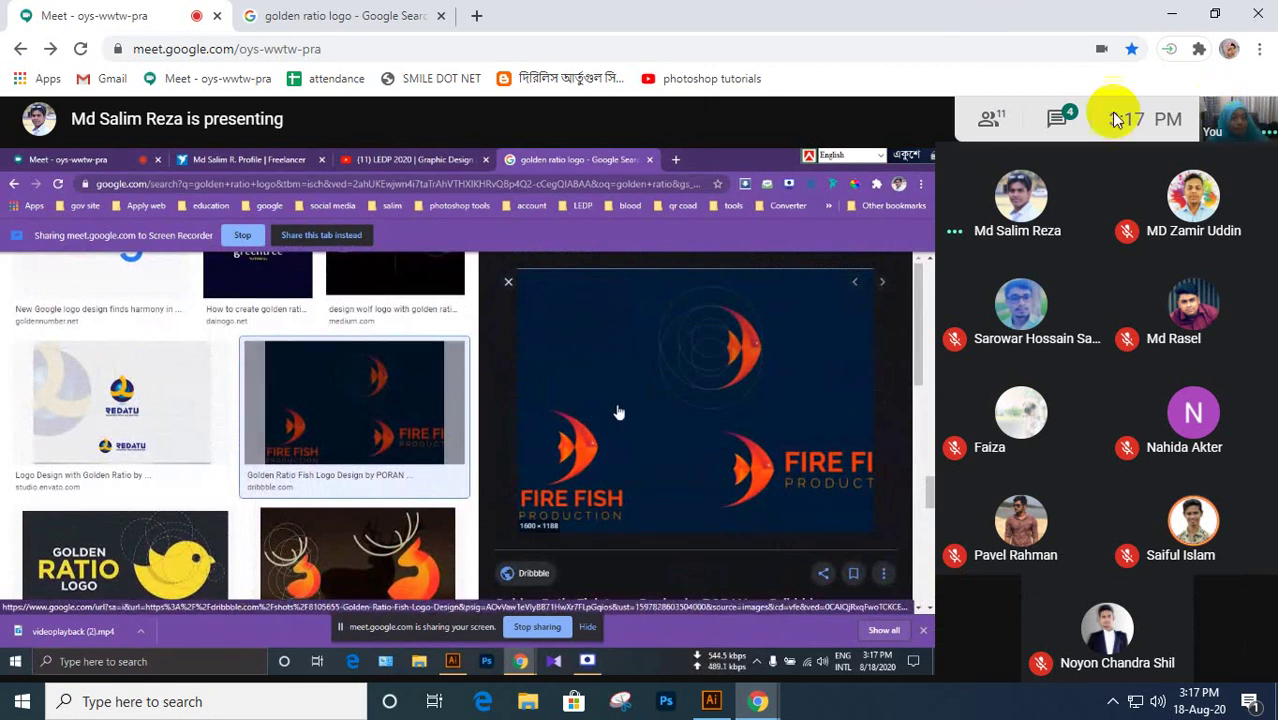
click(1056, 120)
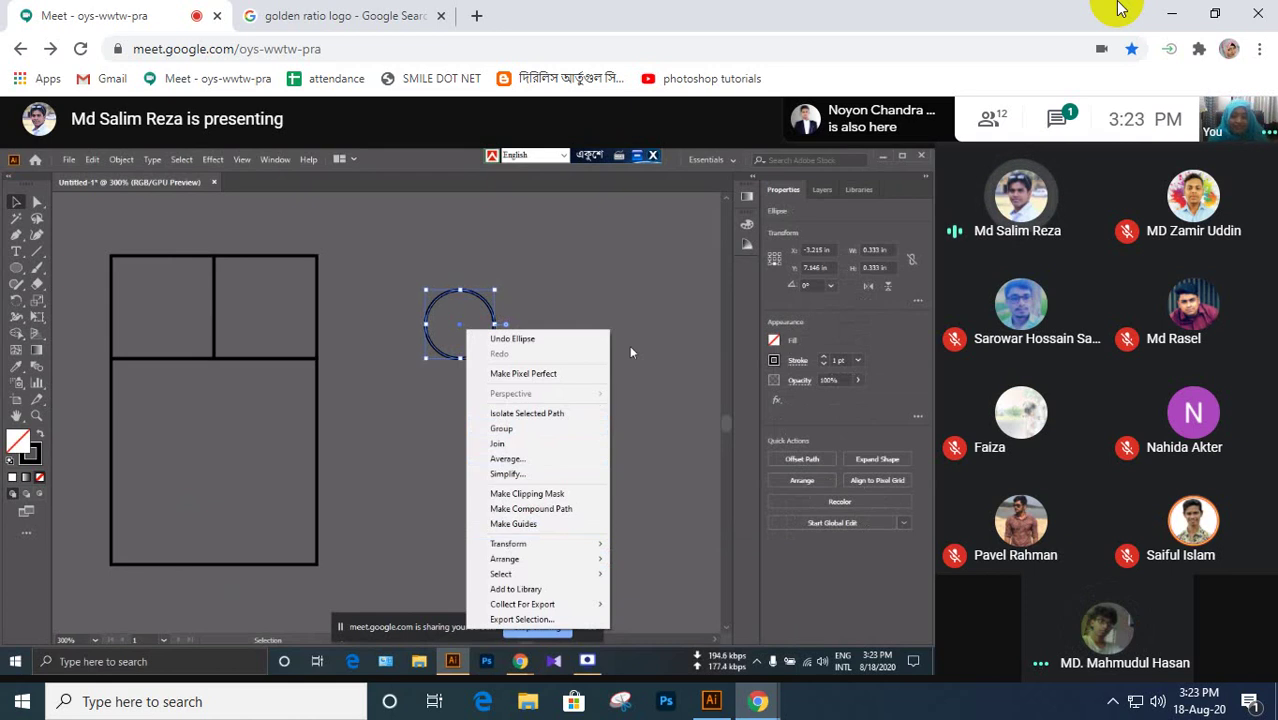
click(776, 375)
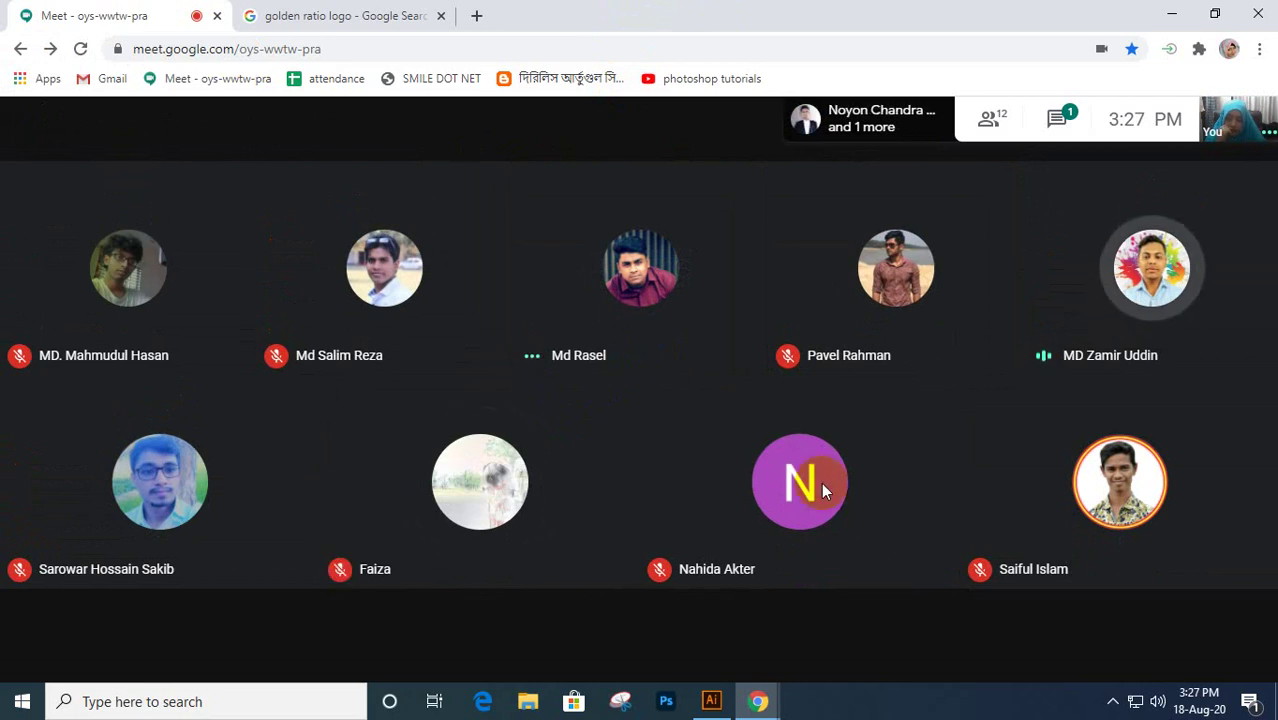
- Present the entire screen to the Google Meet call
mouse_move(1000, 600)
click(1151, 634)
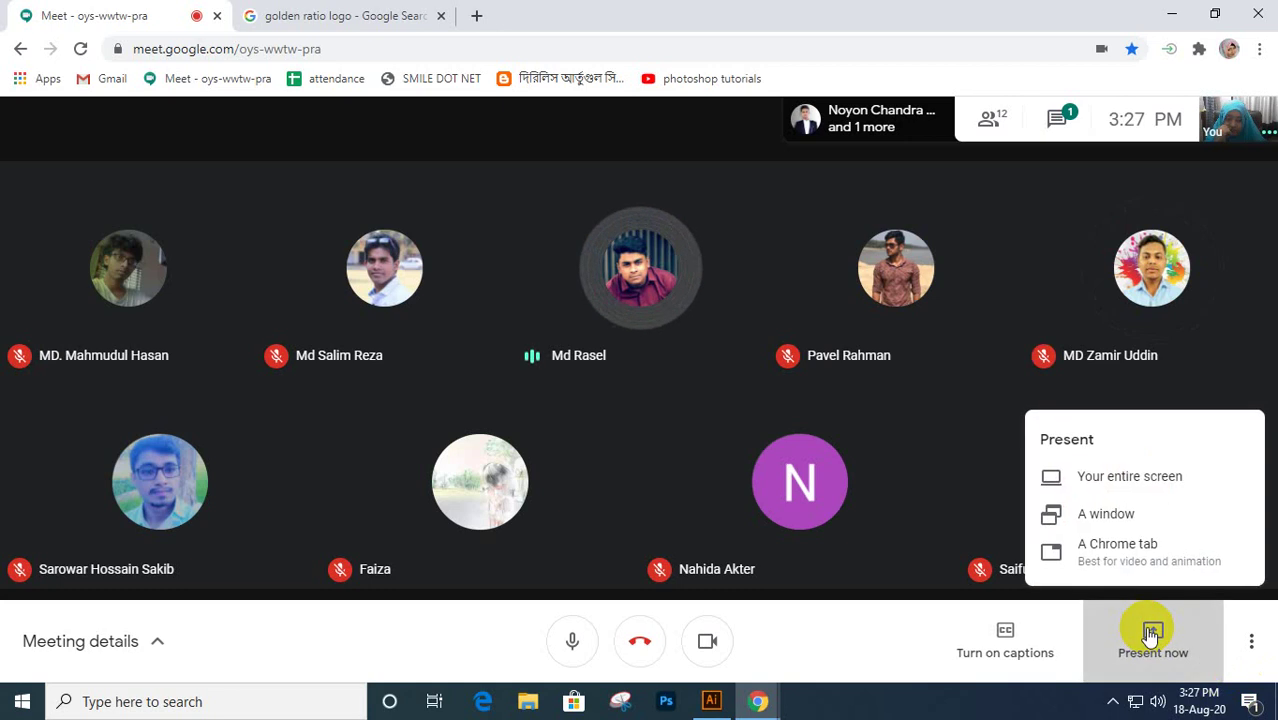
click(1118, 478)
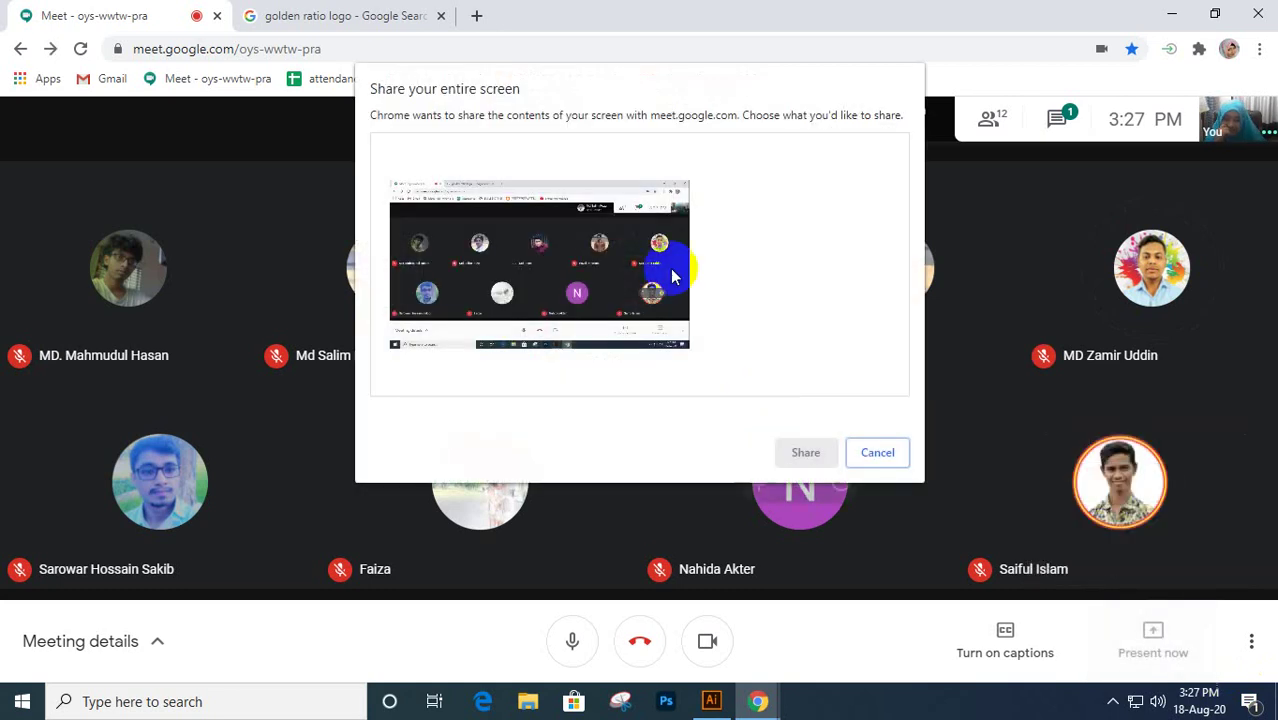
click(582, 240)
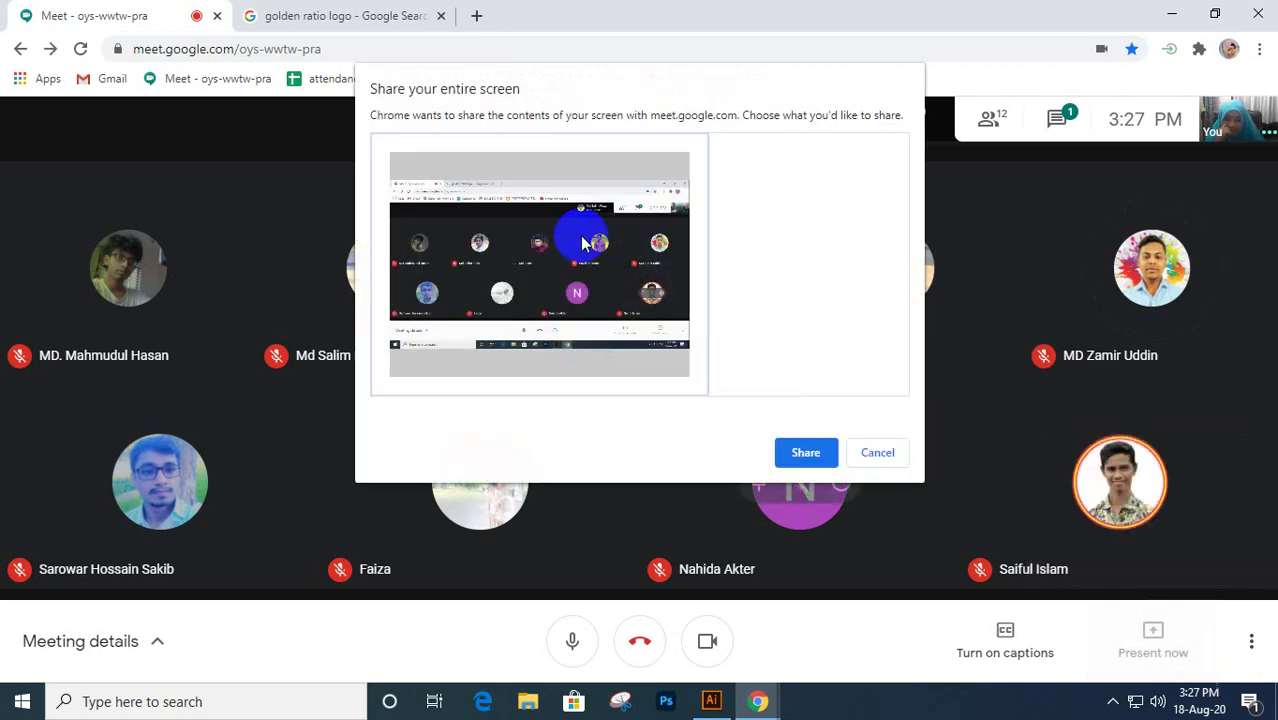
click(801, 456)
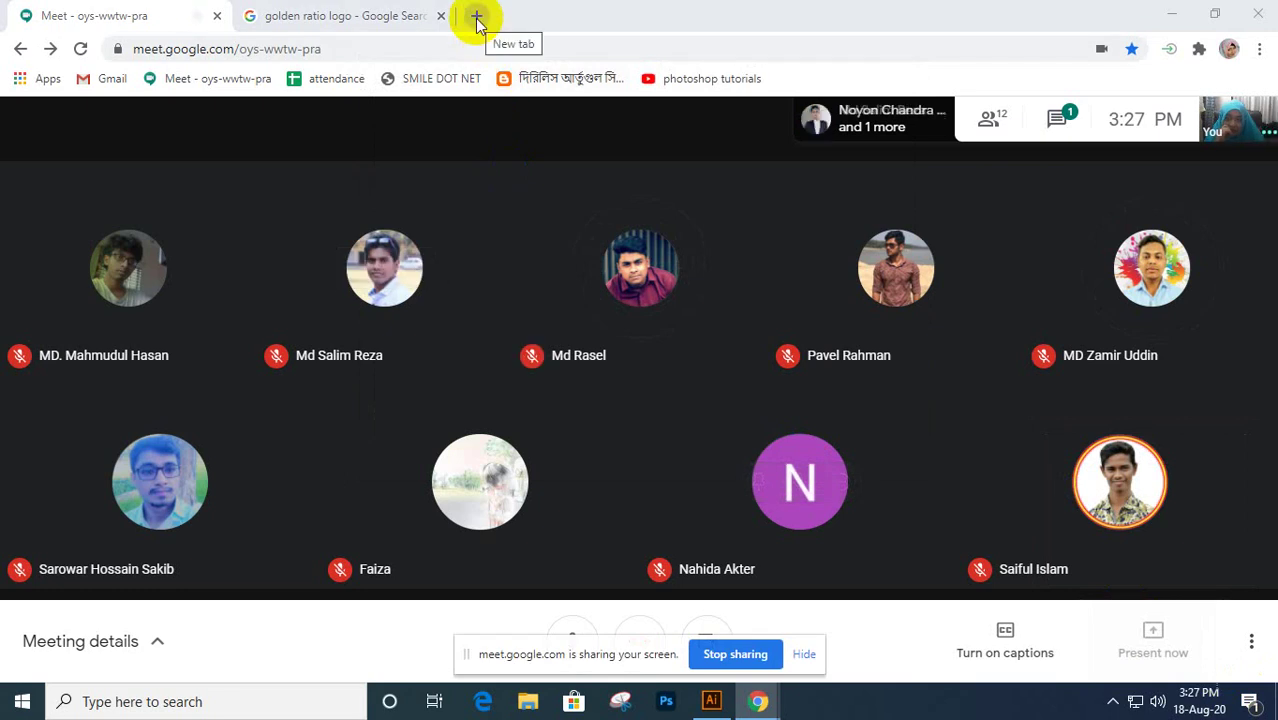
- Return to the golden ratio logo image results and search Google Images for "golden ratio" instead
click(351, 15)
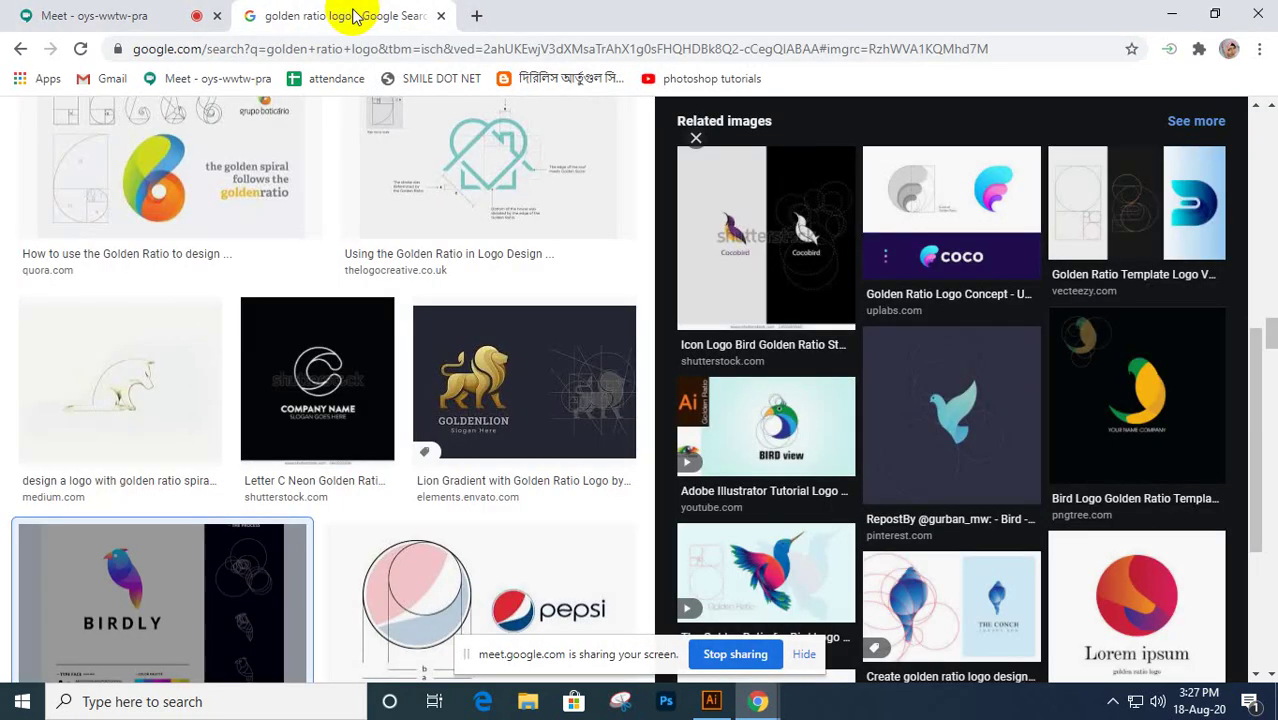
scroll(316, 188, down, 3)
scroll(318, 190, up, 10)
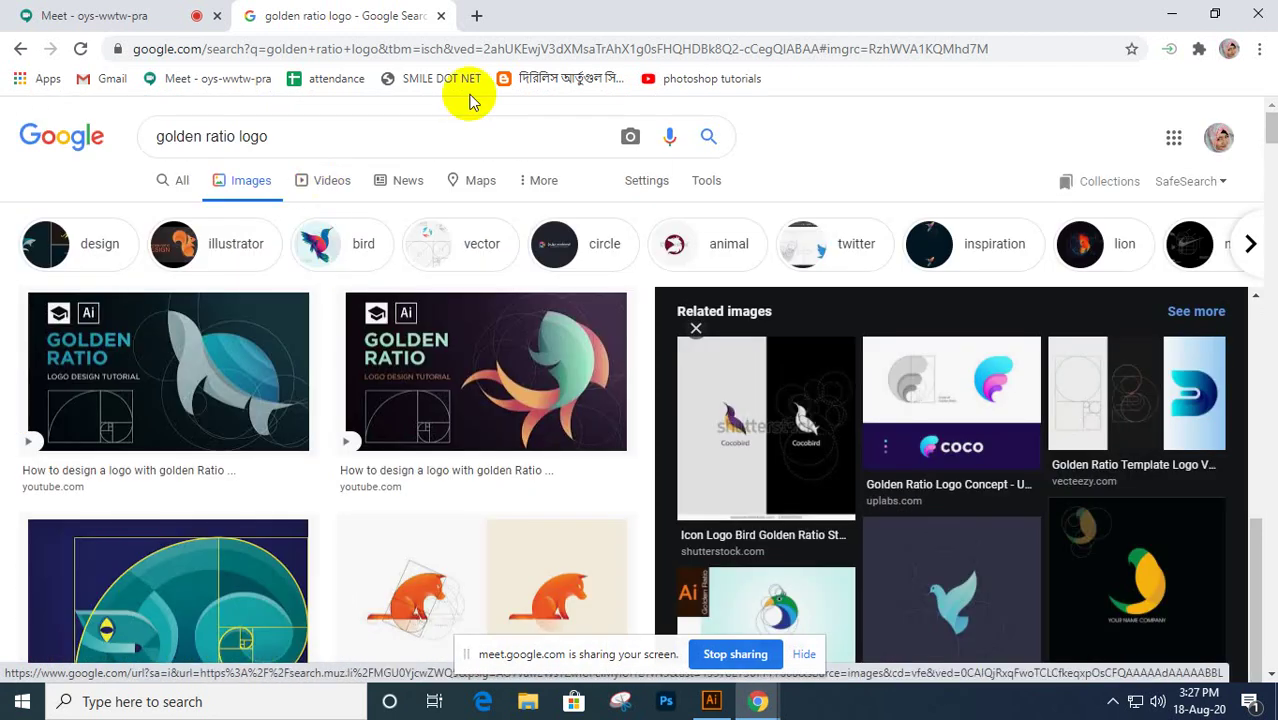
click(263, 137)
drag(263, 137, 233, 115)
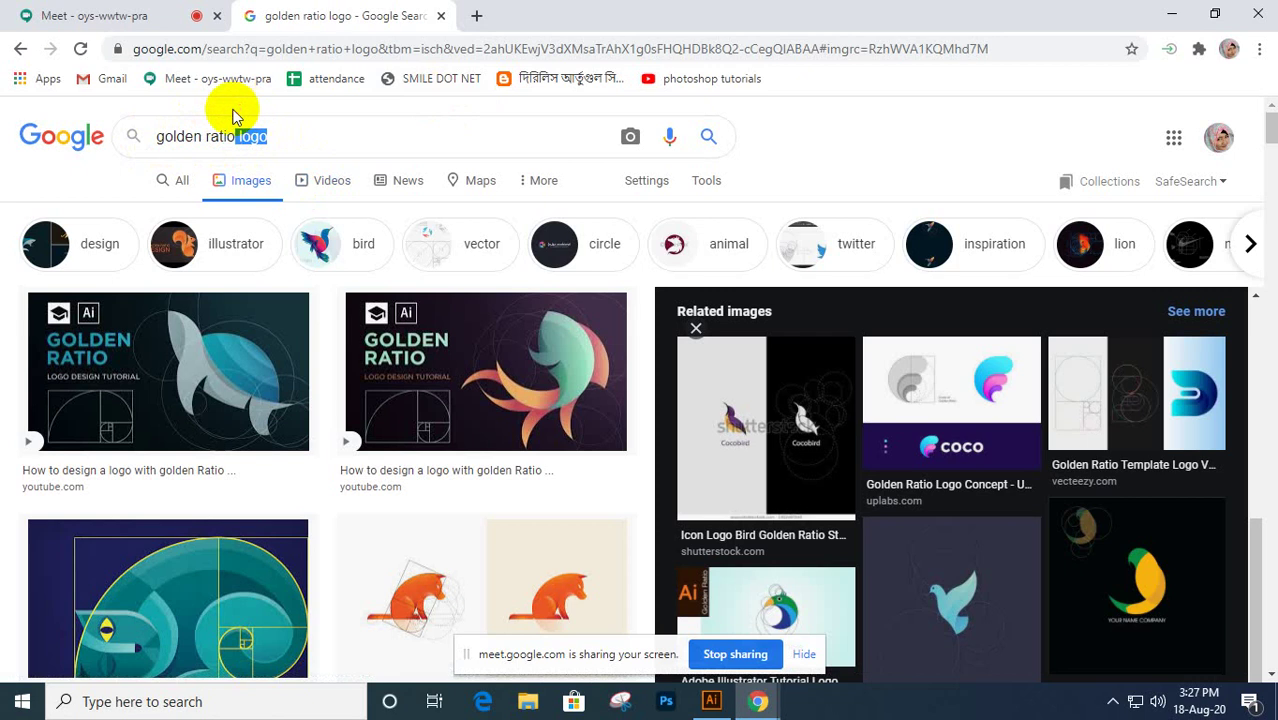
key(BackSpace)
key(Return)
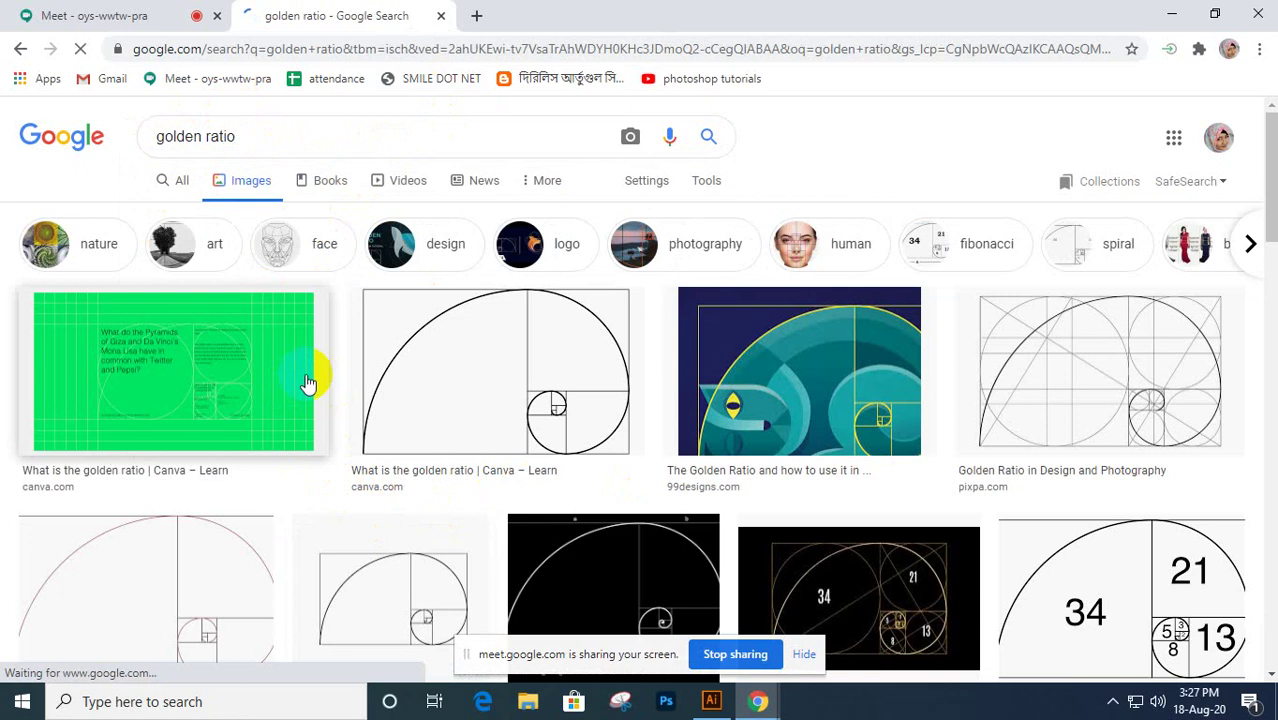
- Show all web results for golden ratio and look through the definition, related questions and calculator result
click(179, 183)
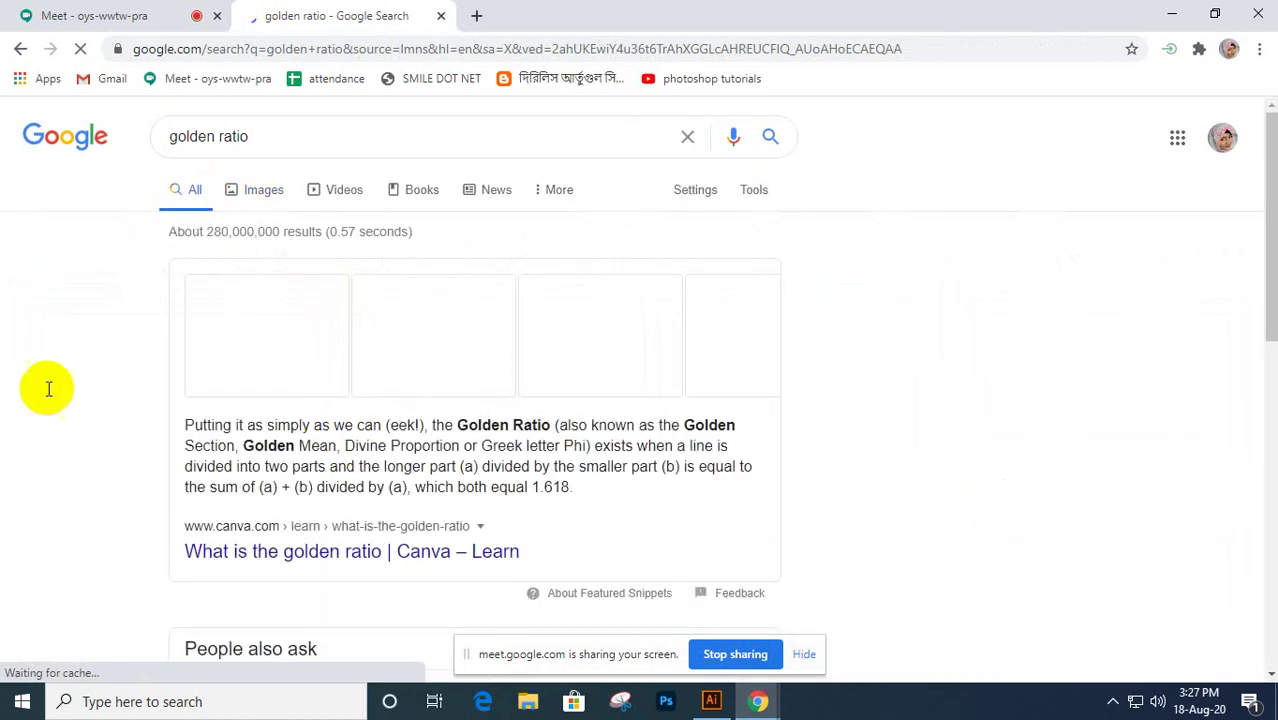
scroll(48, 389, down, 3)
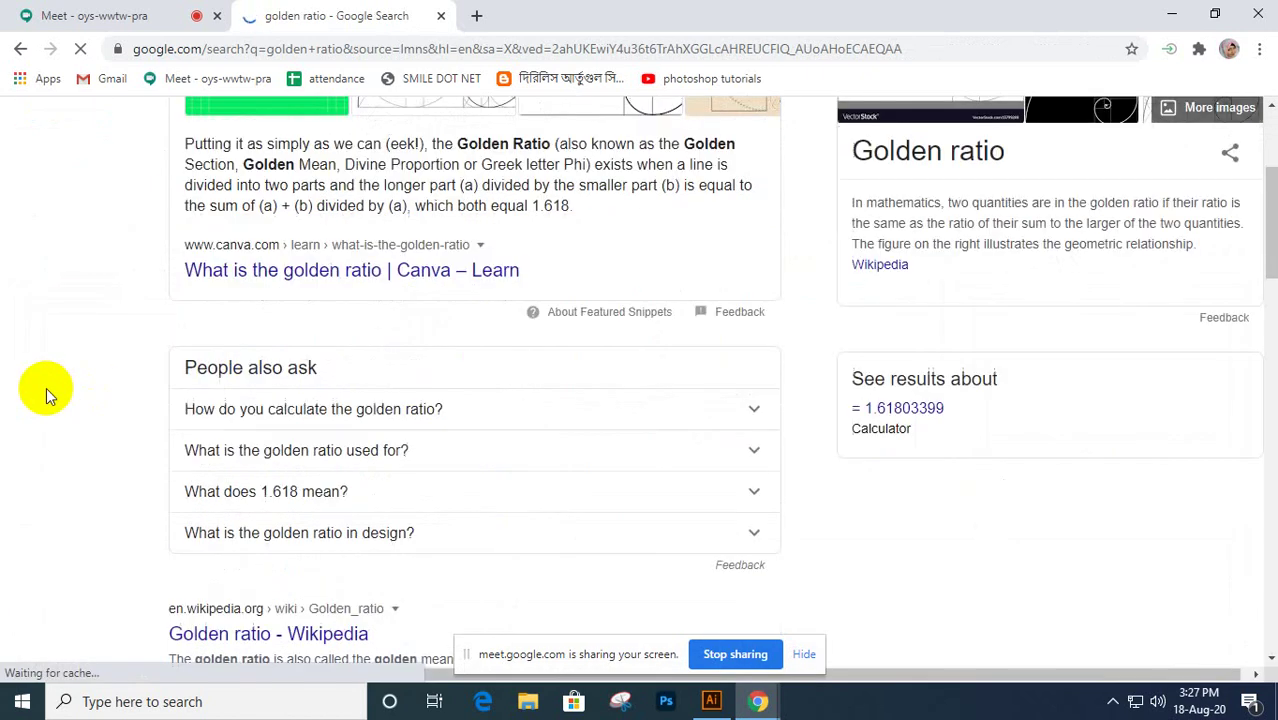
scroll(45, 387, down, 1)
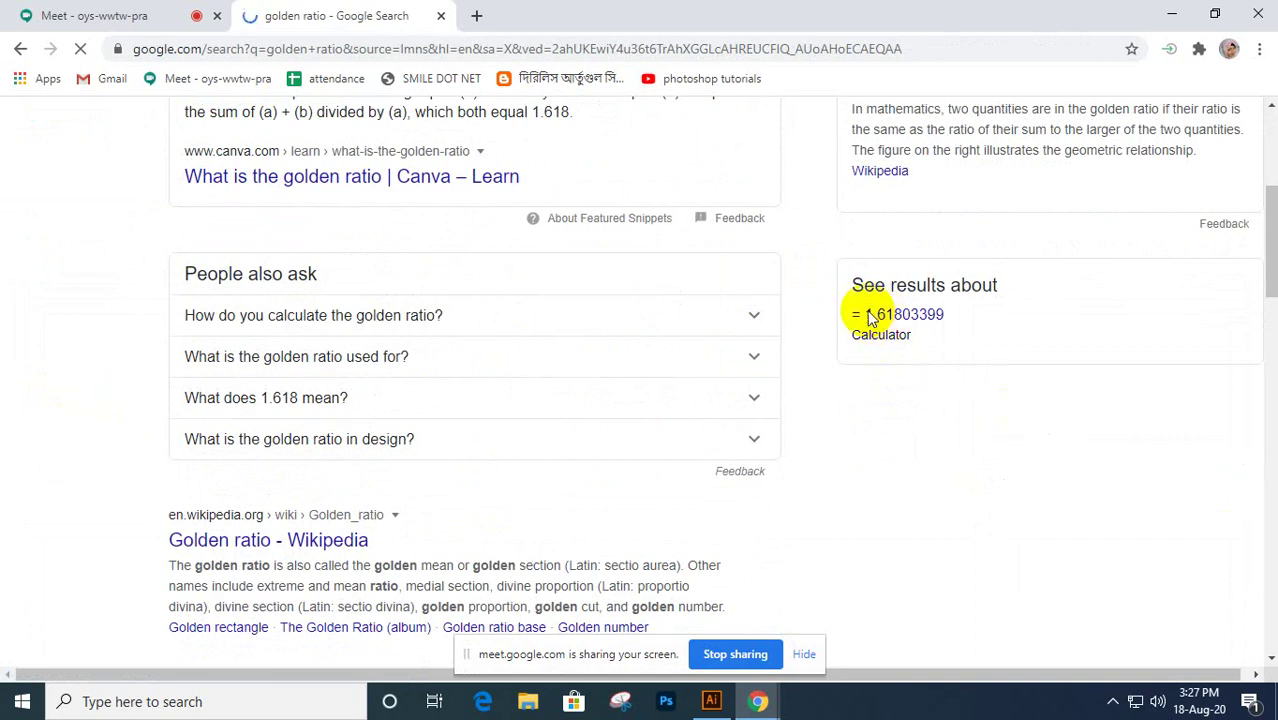
- Search Google for "pi value" in a new browser tab and highlight 3.14 in the featured result
click(478, 16)
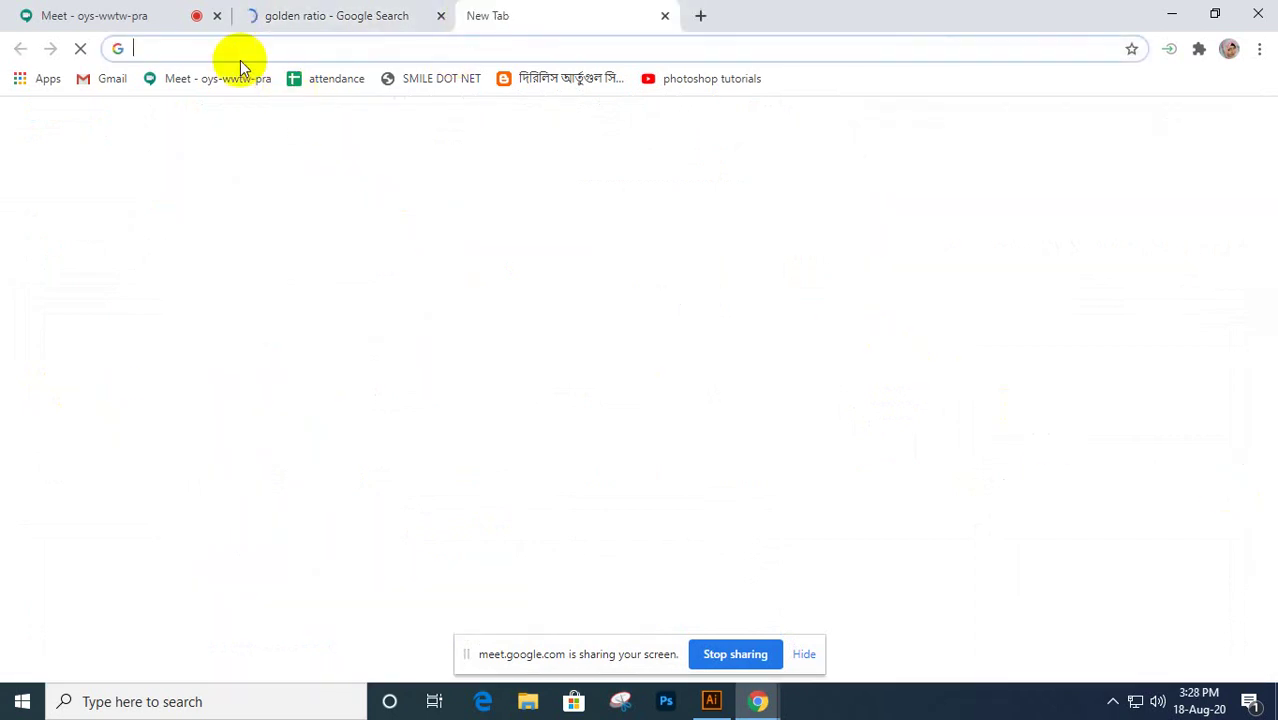
text(pie)
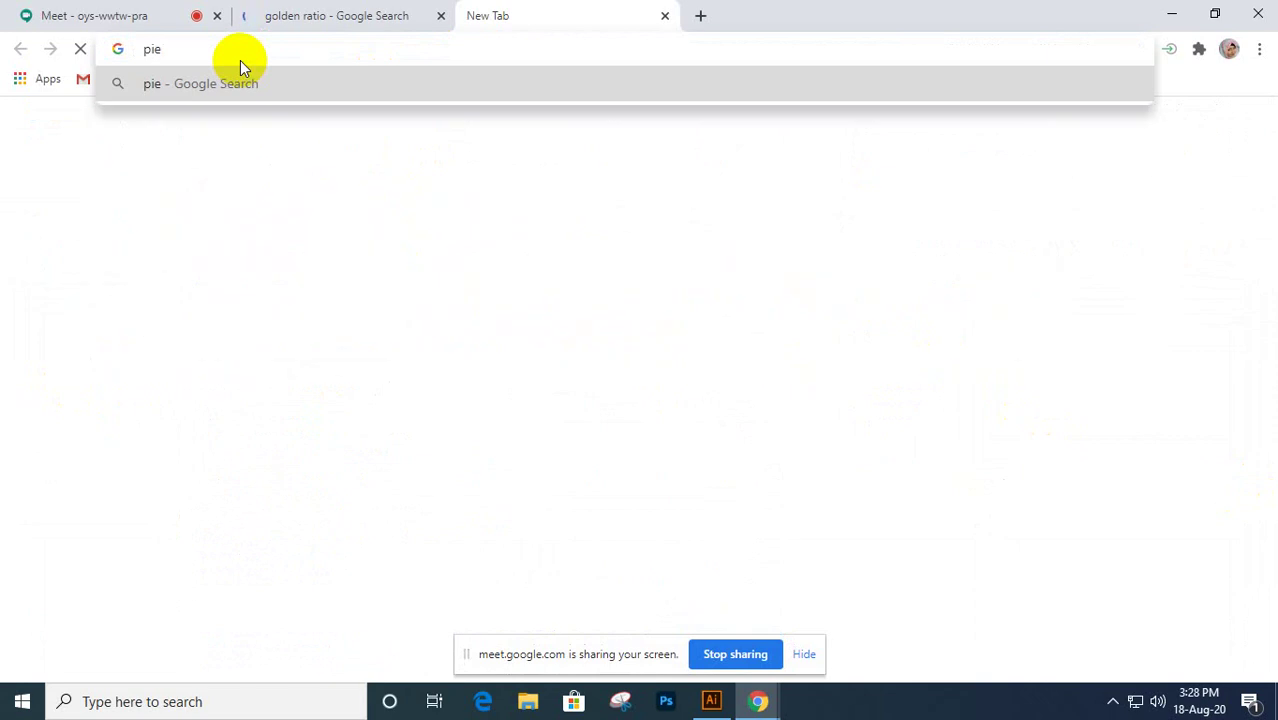
text( ra)
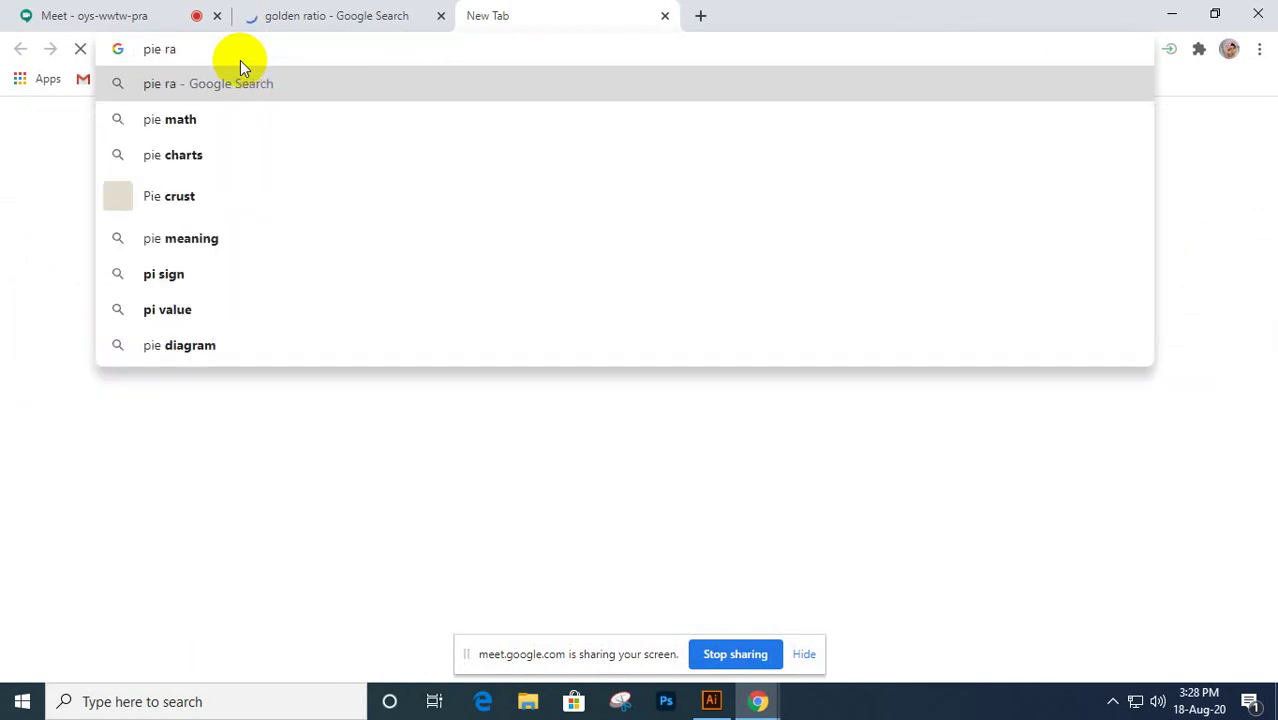
text(e)
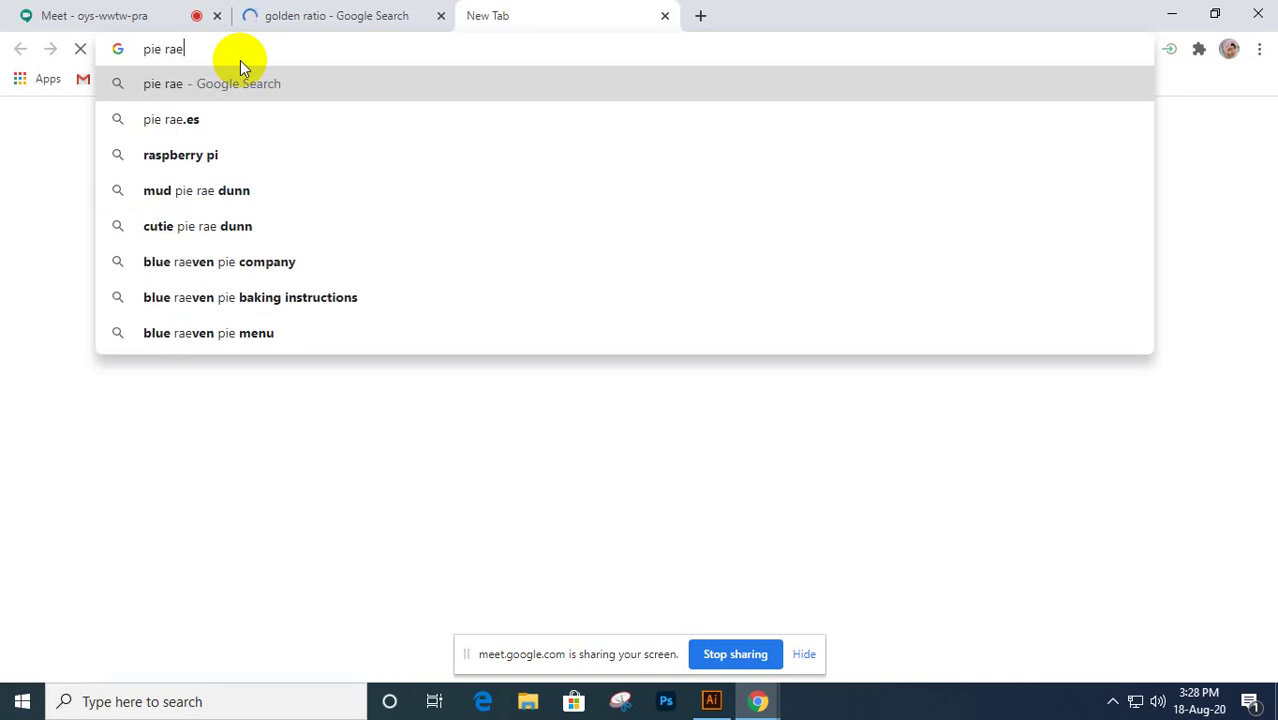
key(BackSpace)
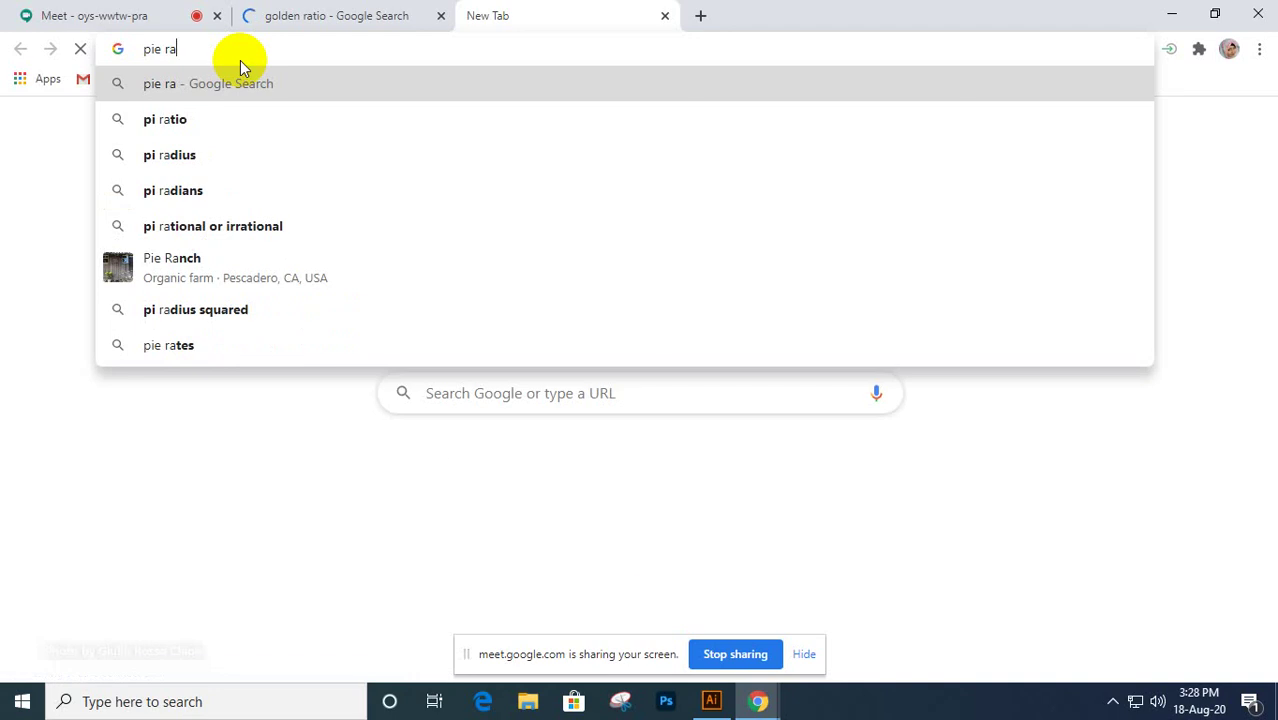
key(BackSpace)
key(BackSpace)
key(BackSpace)
key(BackSpace)
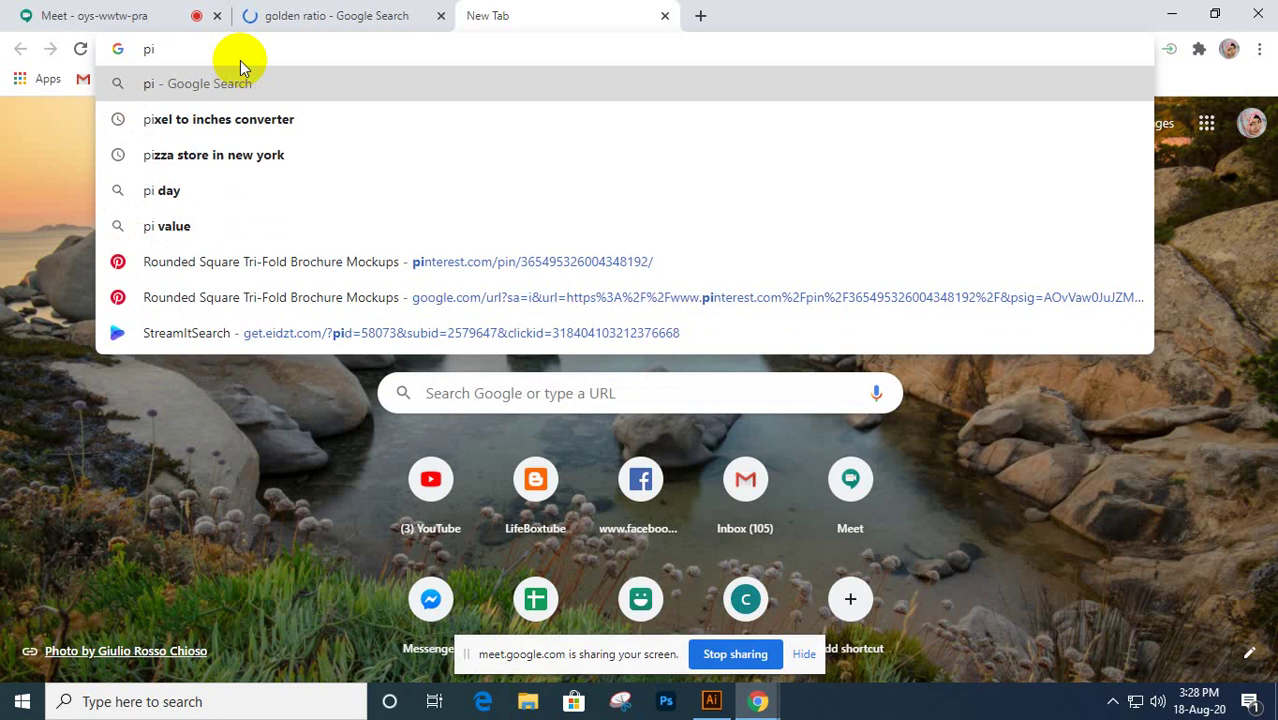
click(214, 228)
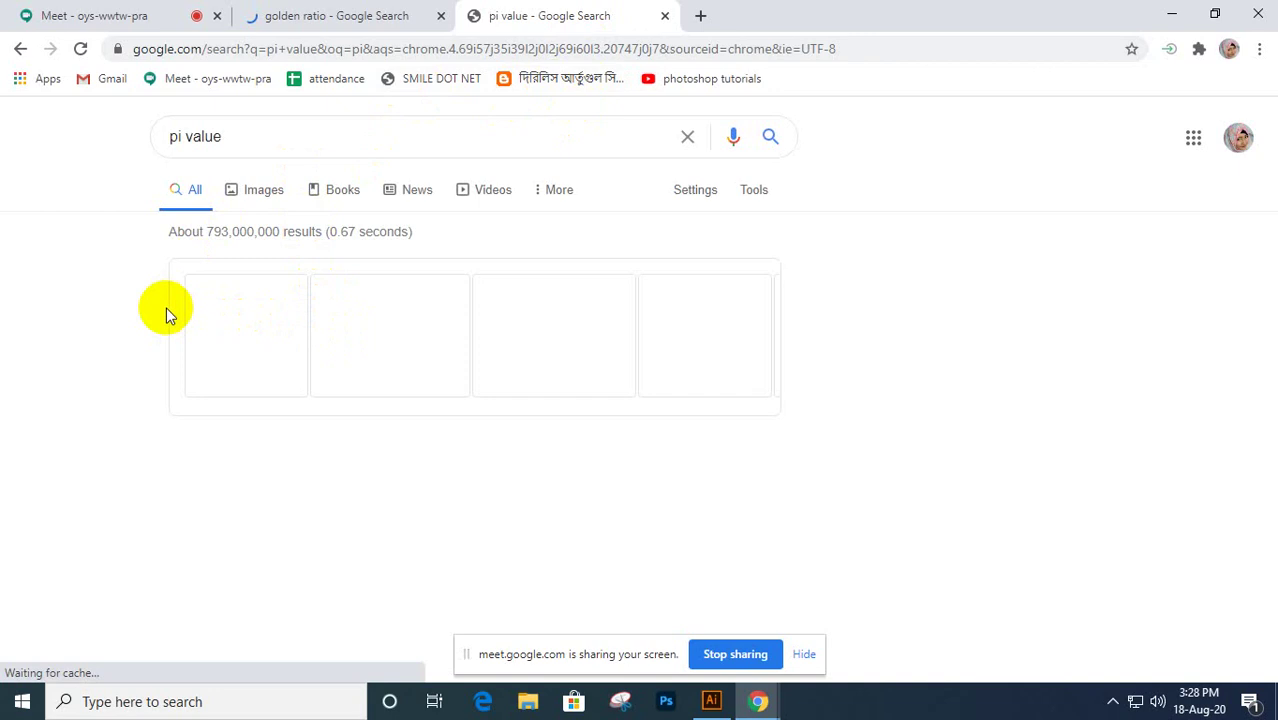
scroll(166, 308, down, 1)
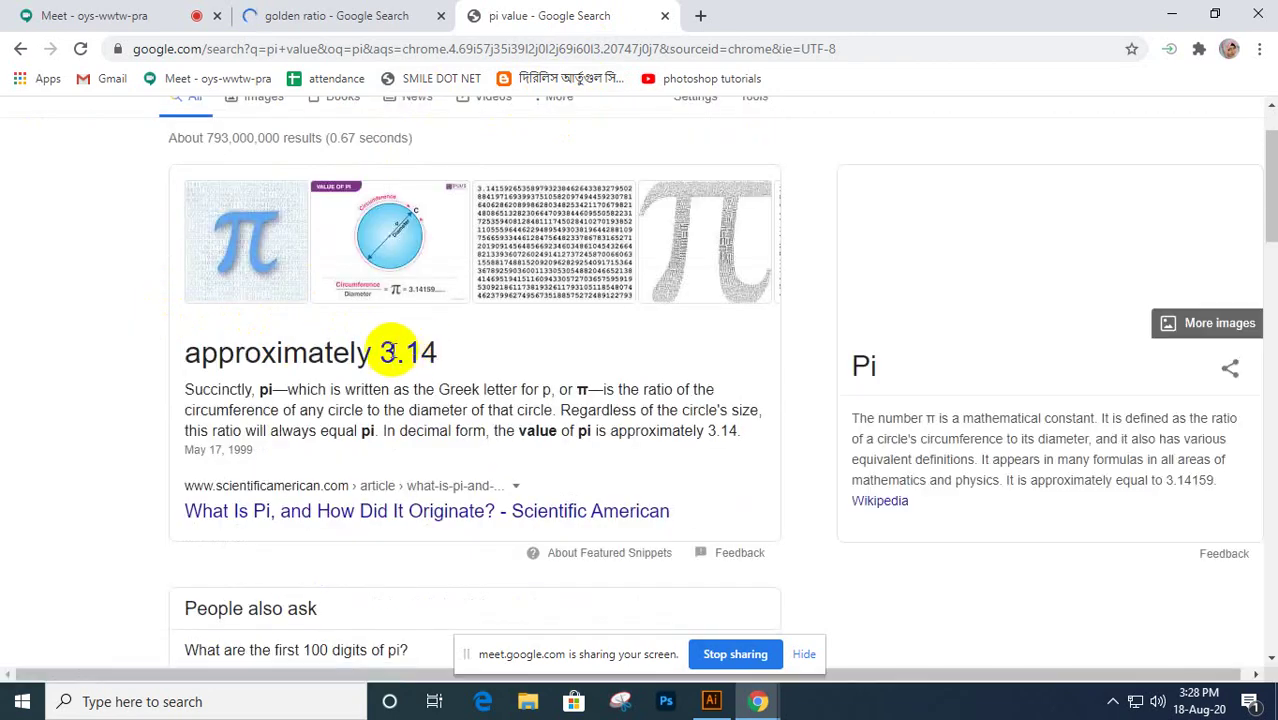
drag(379, 352, 447, 358)
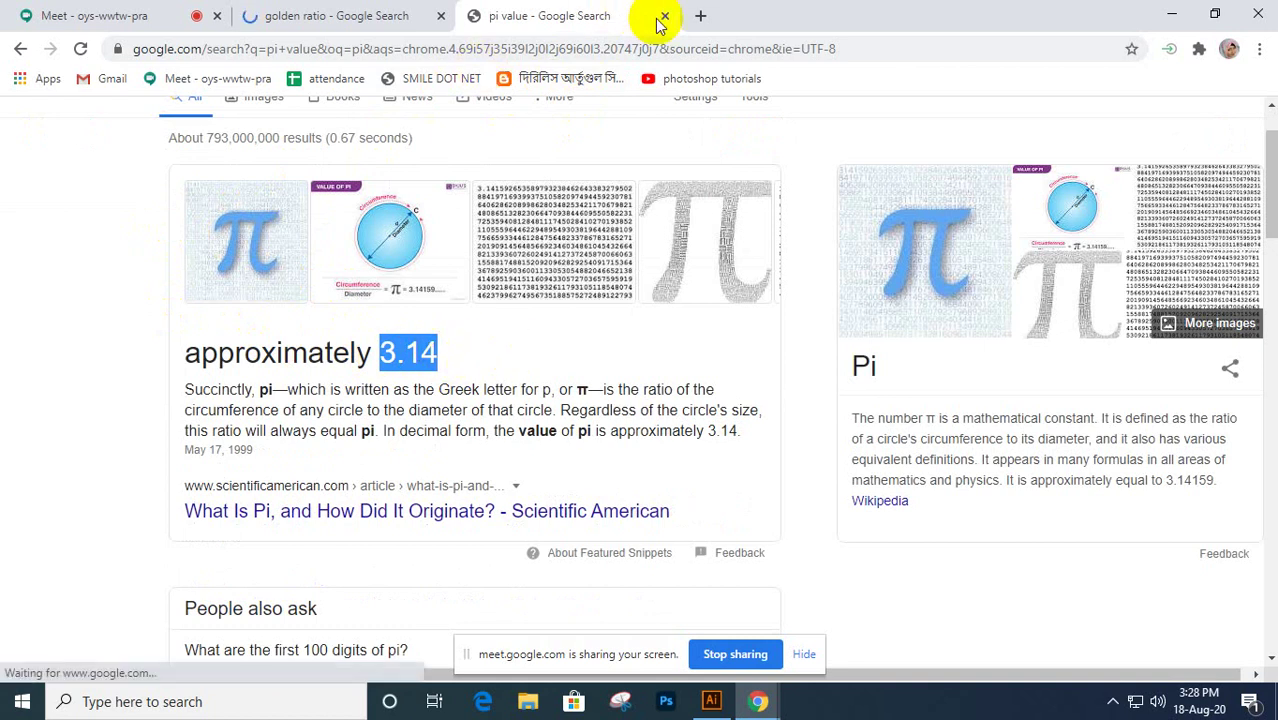
- Close the pi value search and highlight 1.618 in the Canva golden ratio definition
key(ctrl+w)
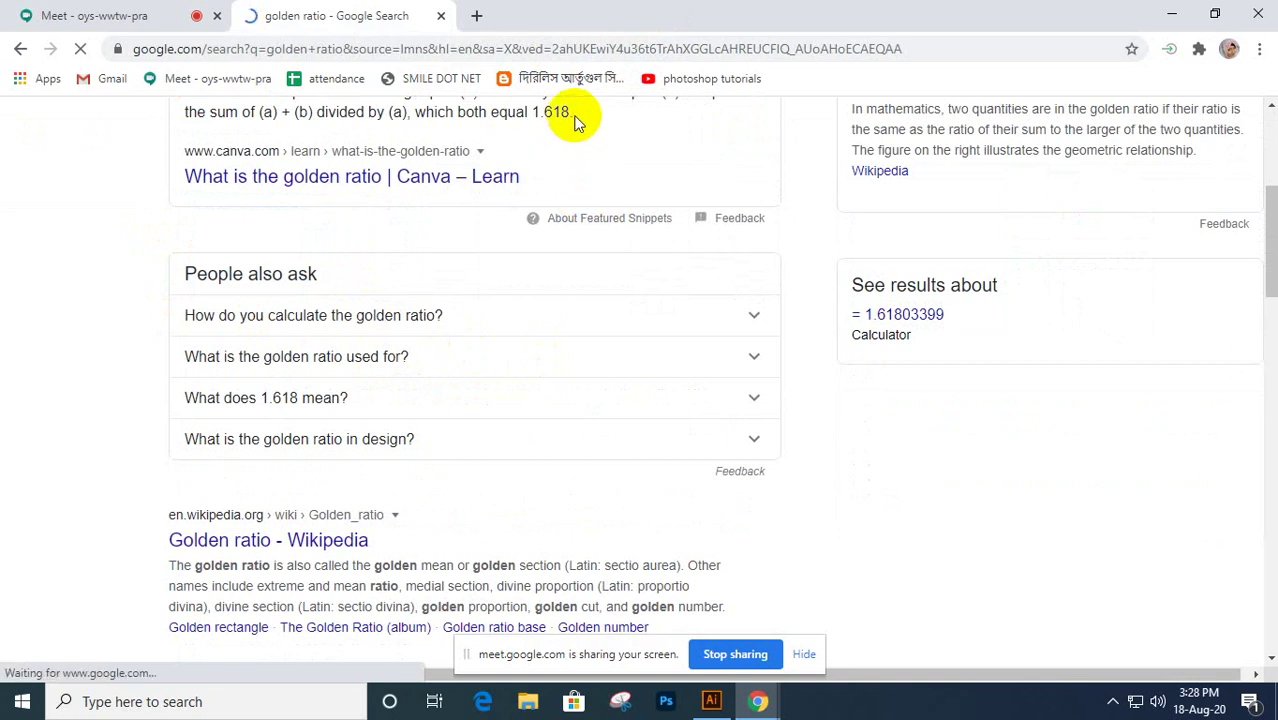
scroll(575, 113, up, 3)
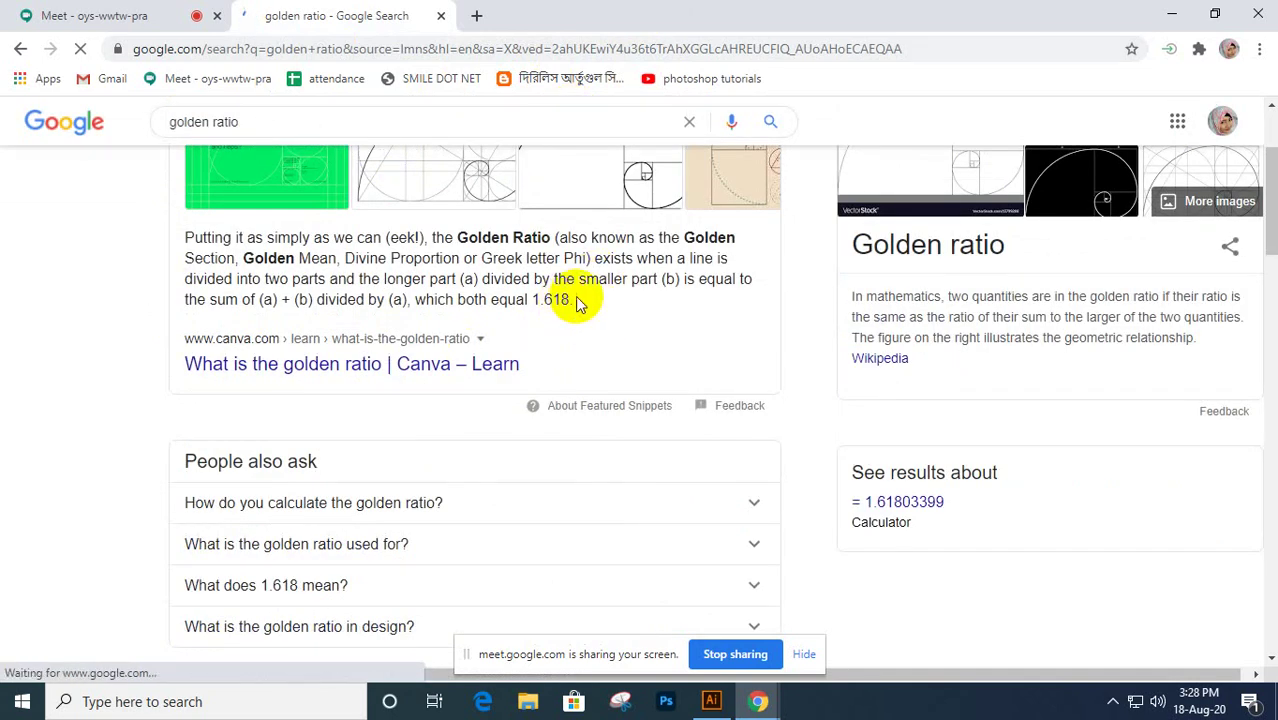
drag(567, 299, 532, 306)
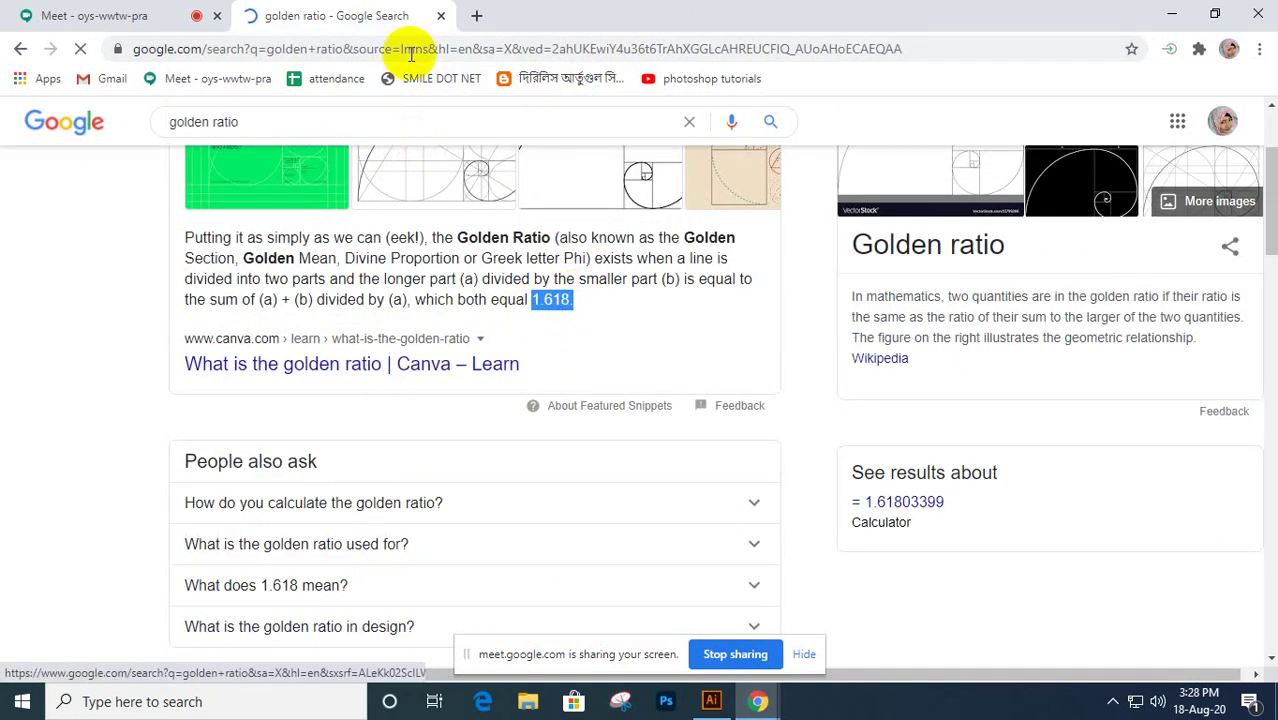
- Switch to Illustrator and draw a blue-filled square about 0.33 in wide on an empty area of the canvas
click(712, 703)
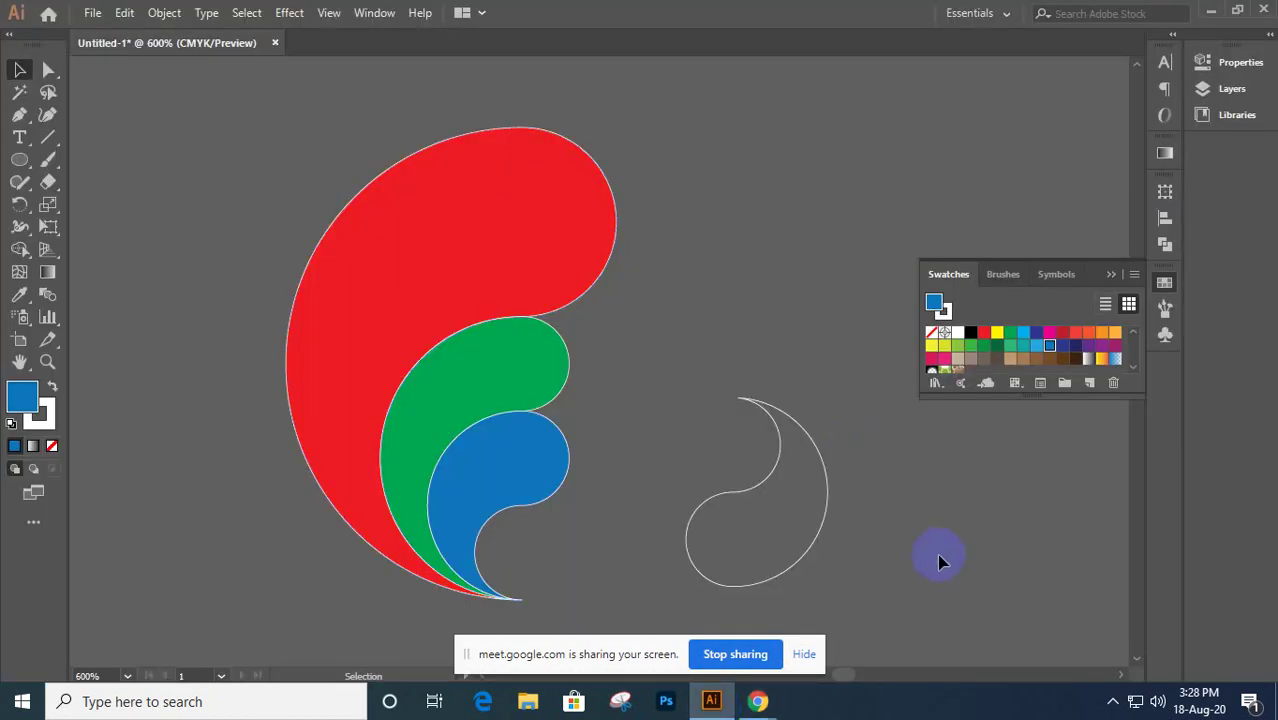
drag(807, 236, 255, 470)
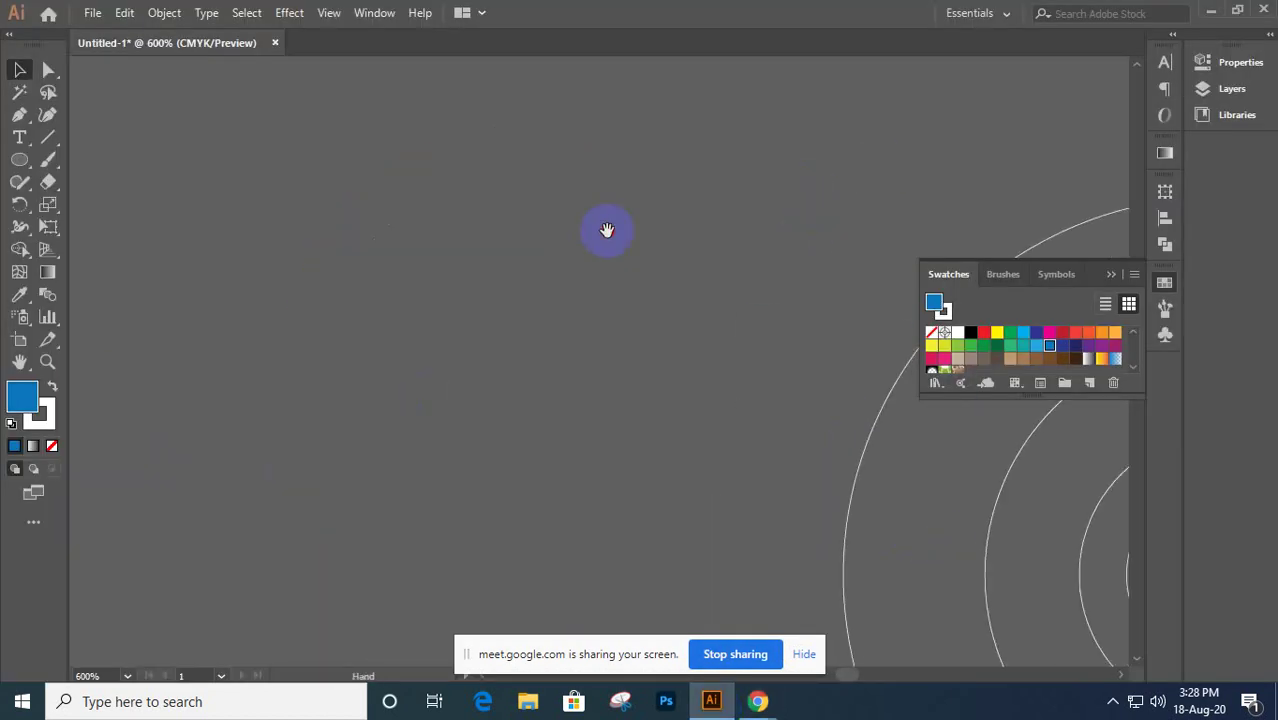
drag(607, 232, 740, 534)
drag(647, 244, 838, 643)
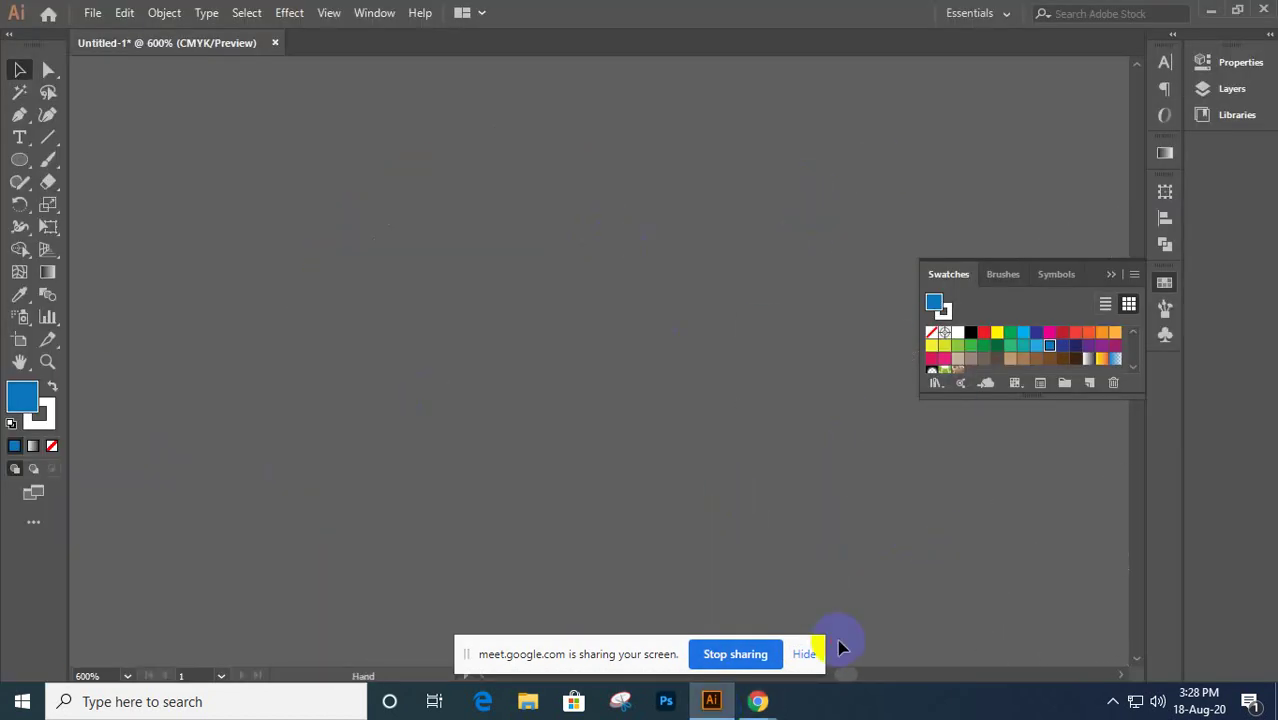
click(1112, 274)
click(20, 161)
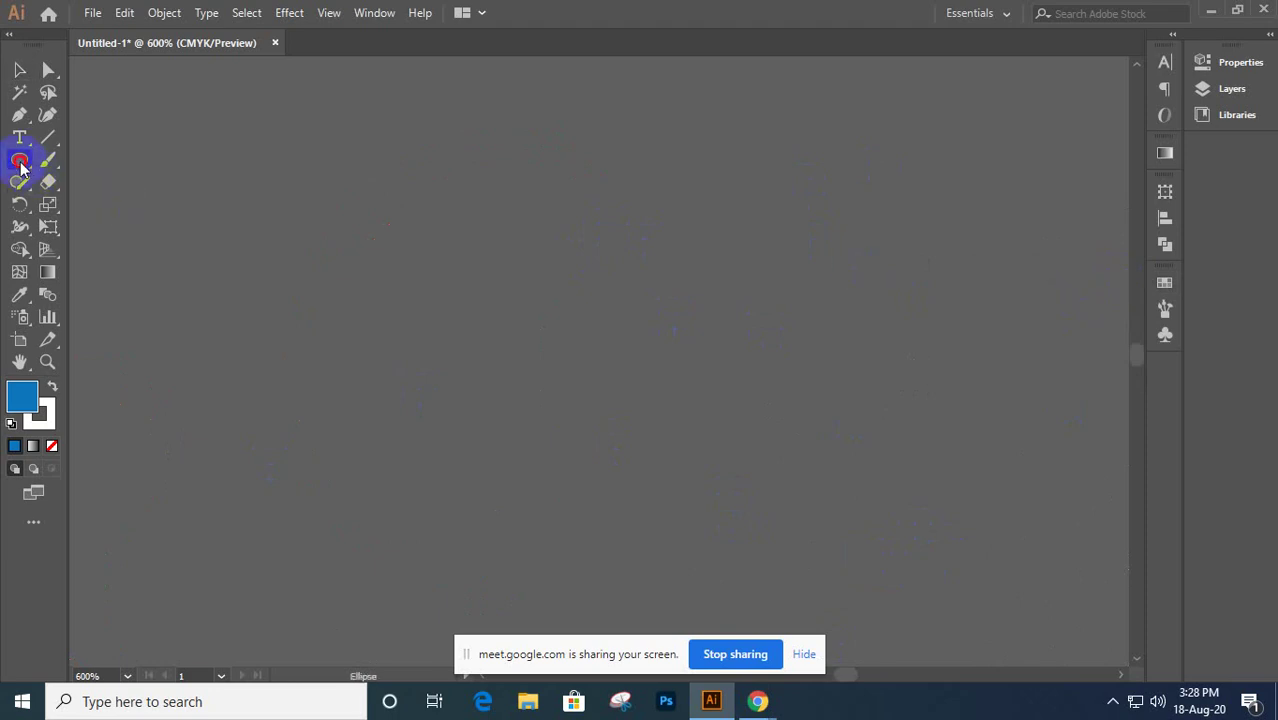
drag(20, 165, 152, 158)
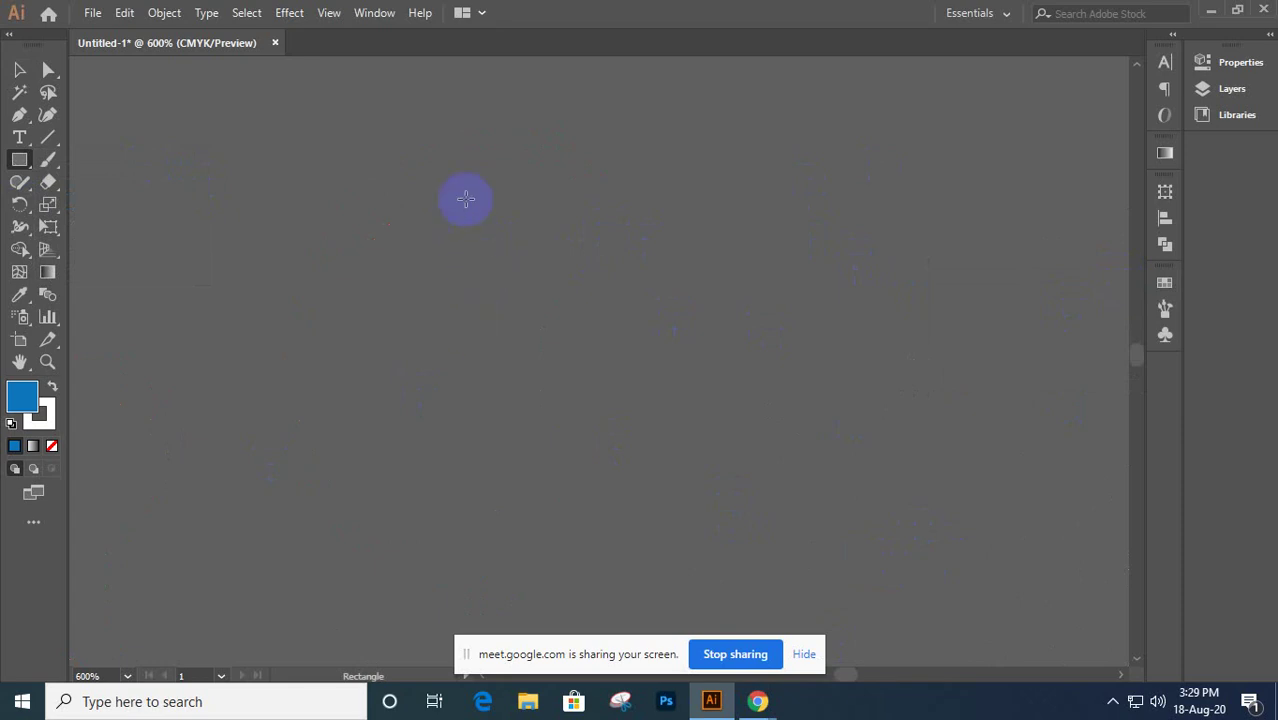
click(481, 306)
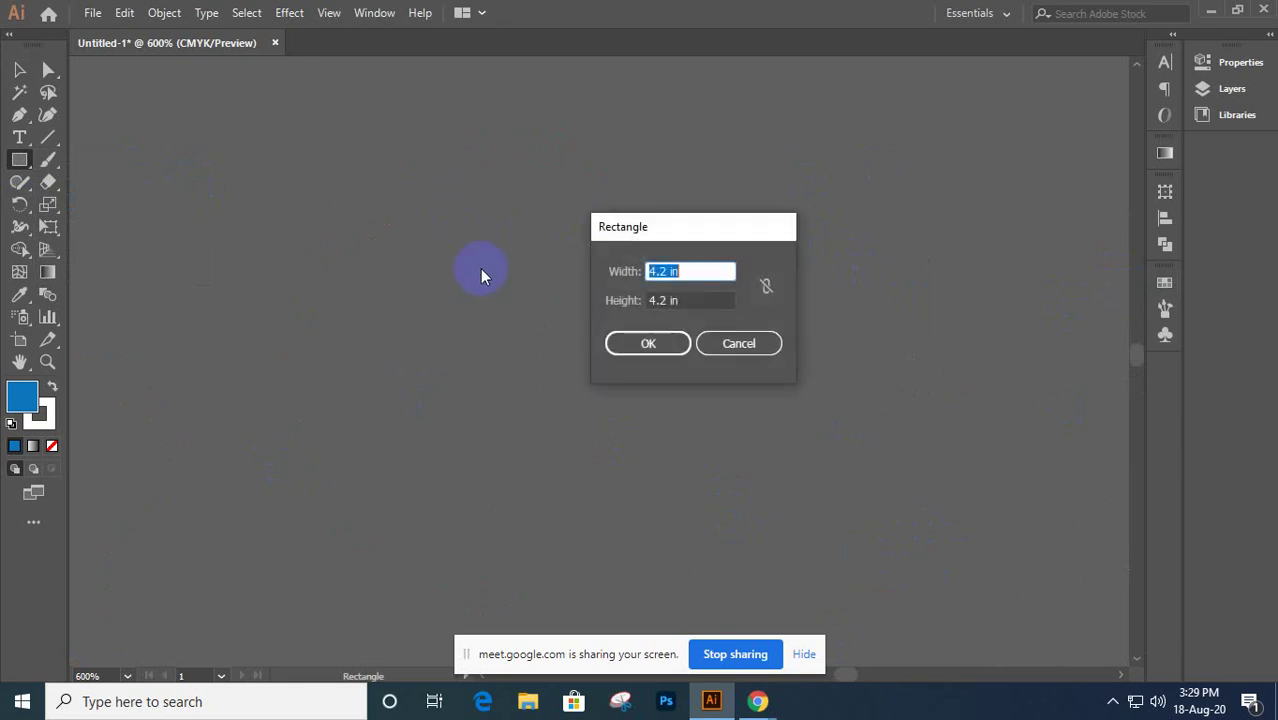
key(Escape)
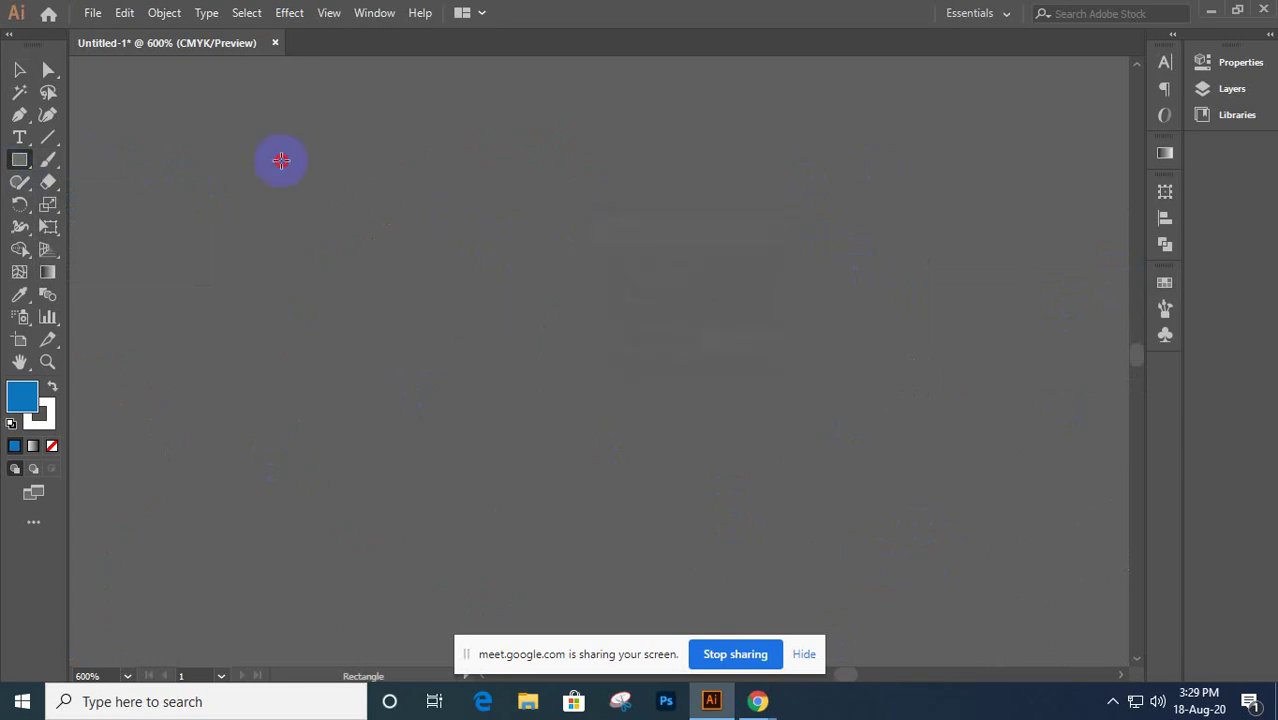
drag(282, 160, 440, 290)
key(shift)
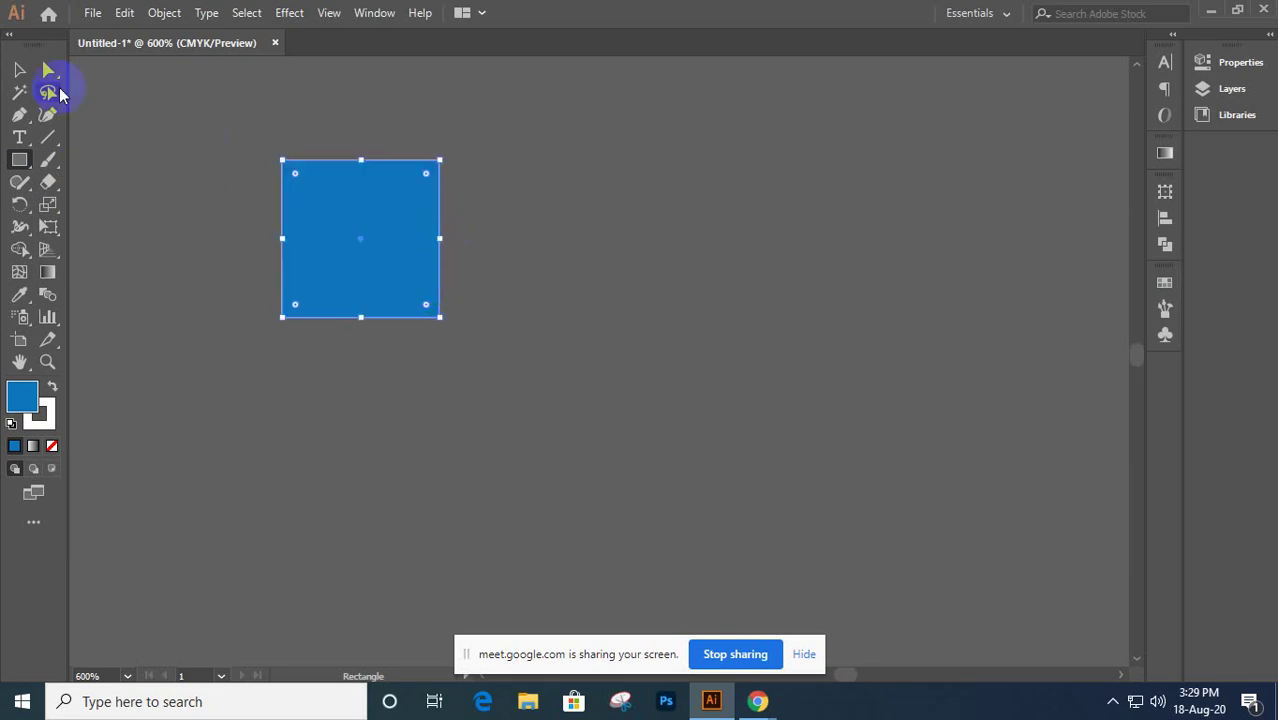
- Select the blue square, set its transform reference point to the centre and toggle the width and height proportion constraint
click(19, 70)
click(348, 222)
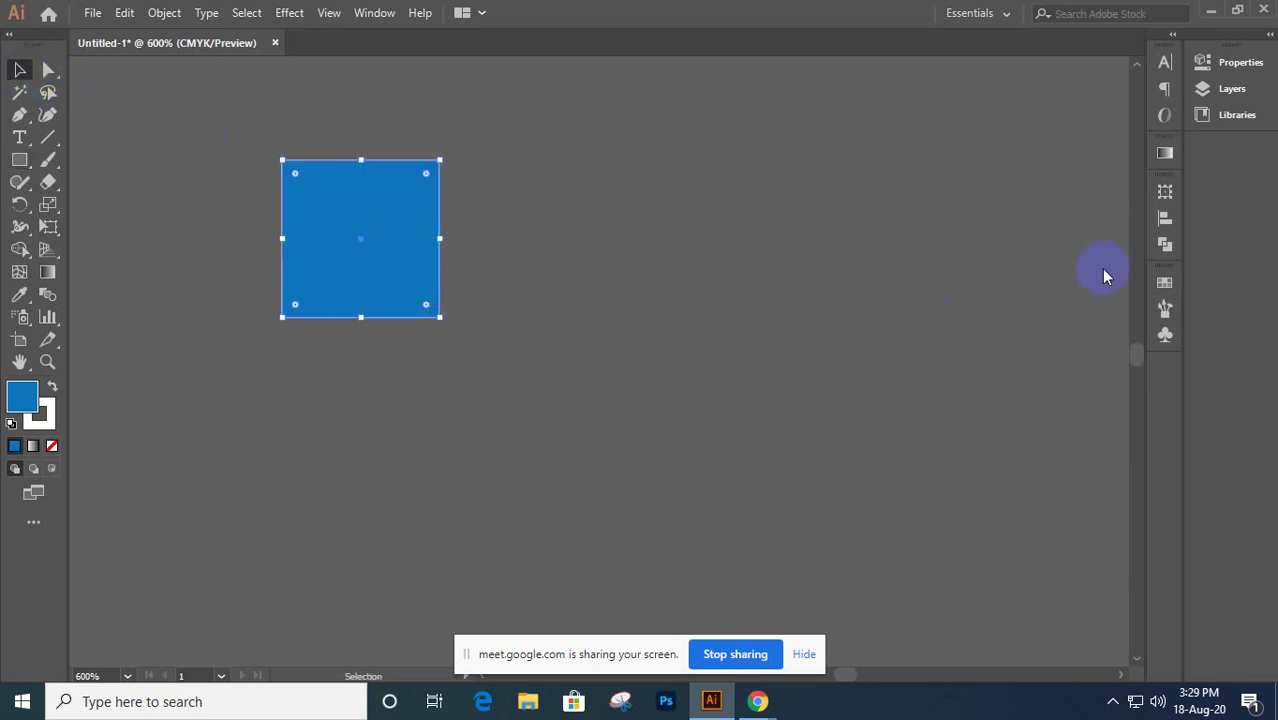
click(1165, 191)
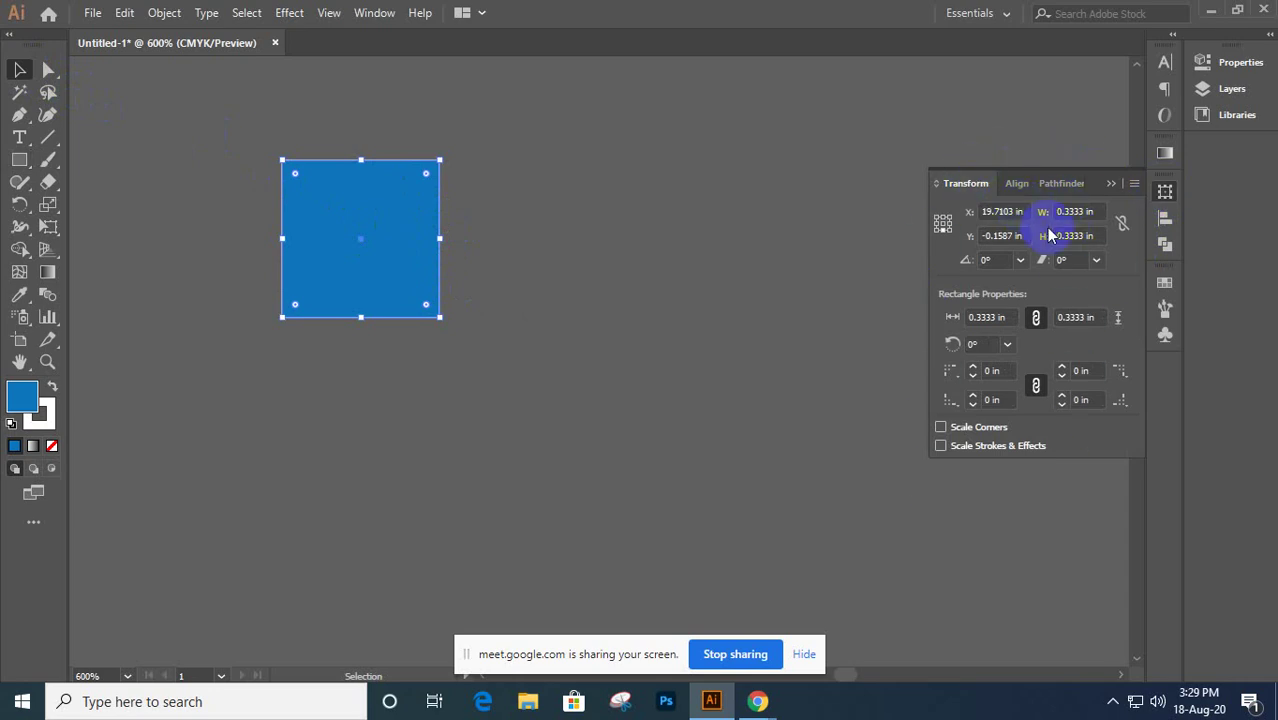
click(945, 228)
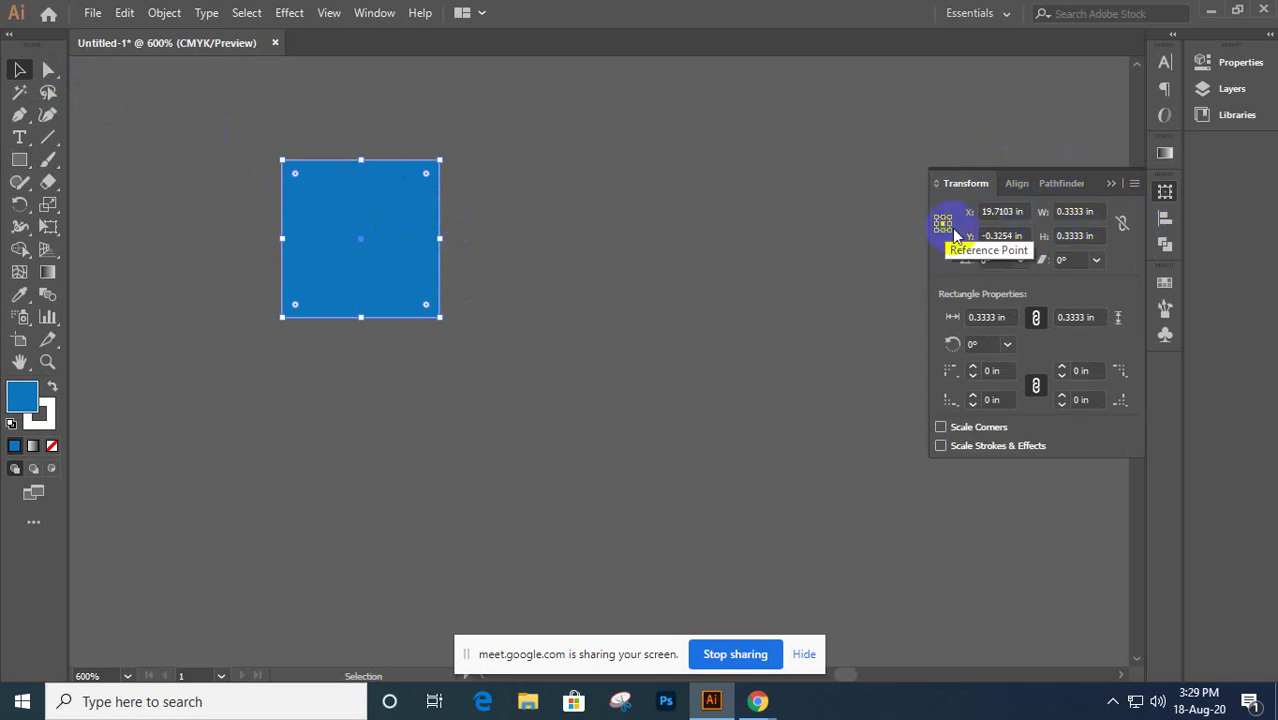
click(1119, 226)
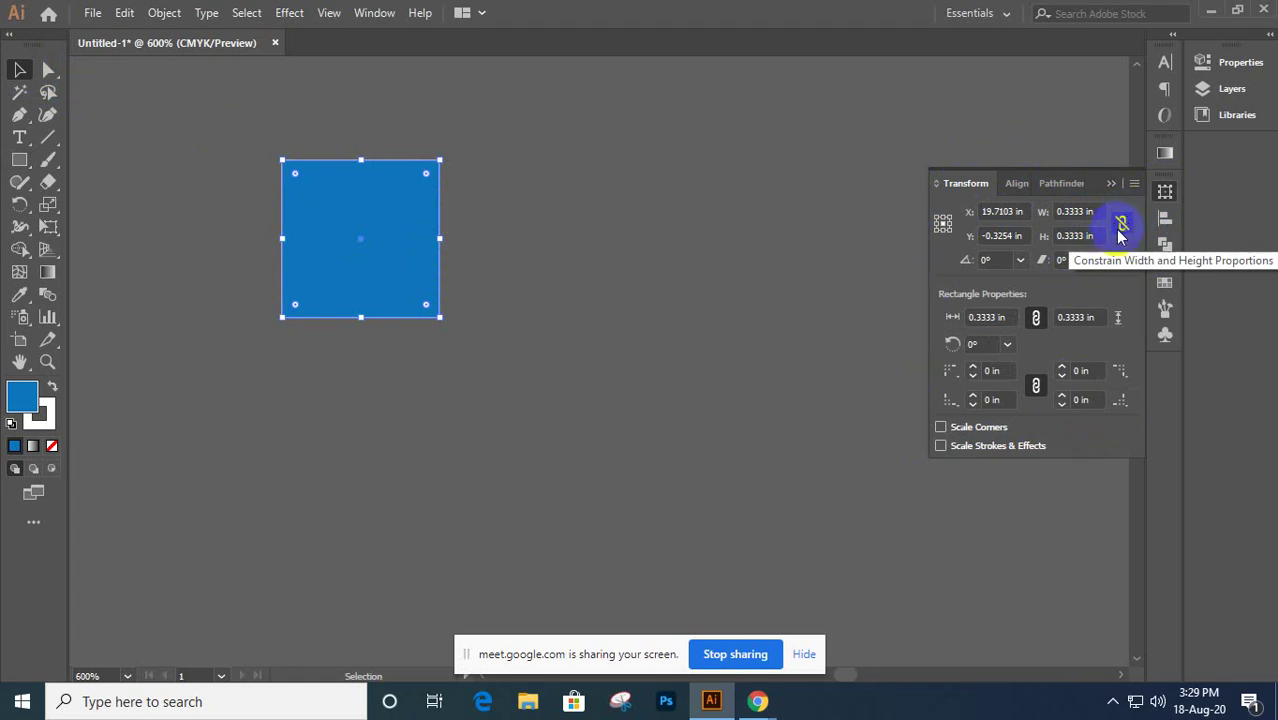
click(1122, 222)
click(1121, 222)
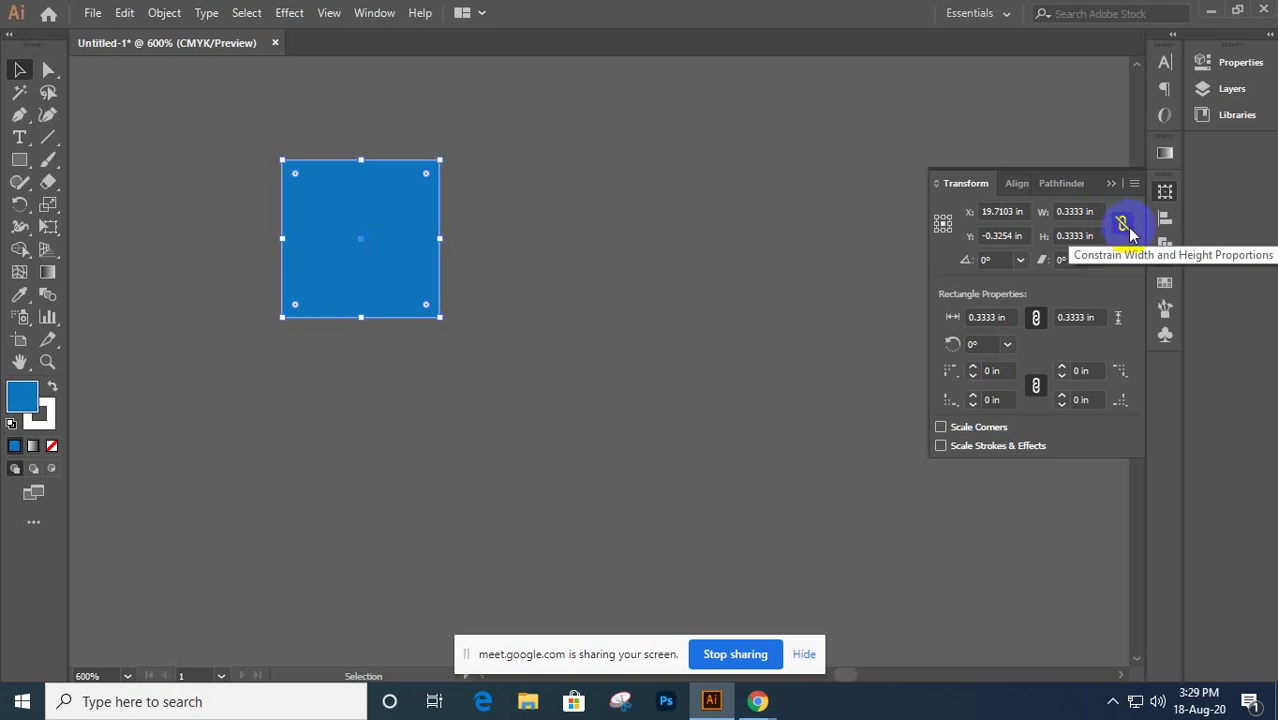
- Set the blue square's width to 2 in and then to 1.5 in with the proportions unconstrained
click(1098, 212)
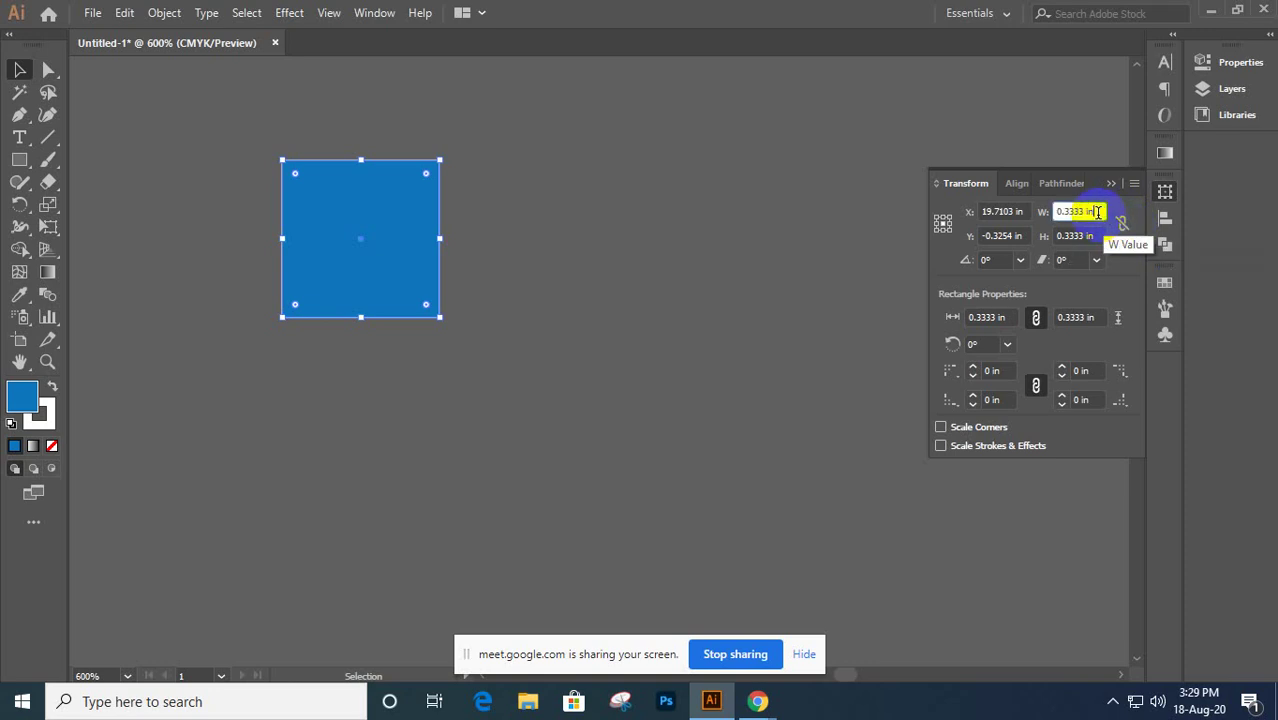
double_click(1097, 212)
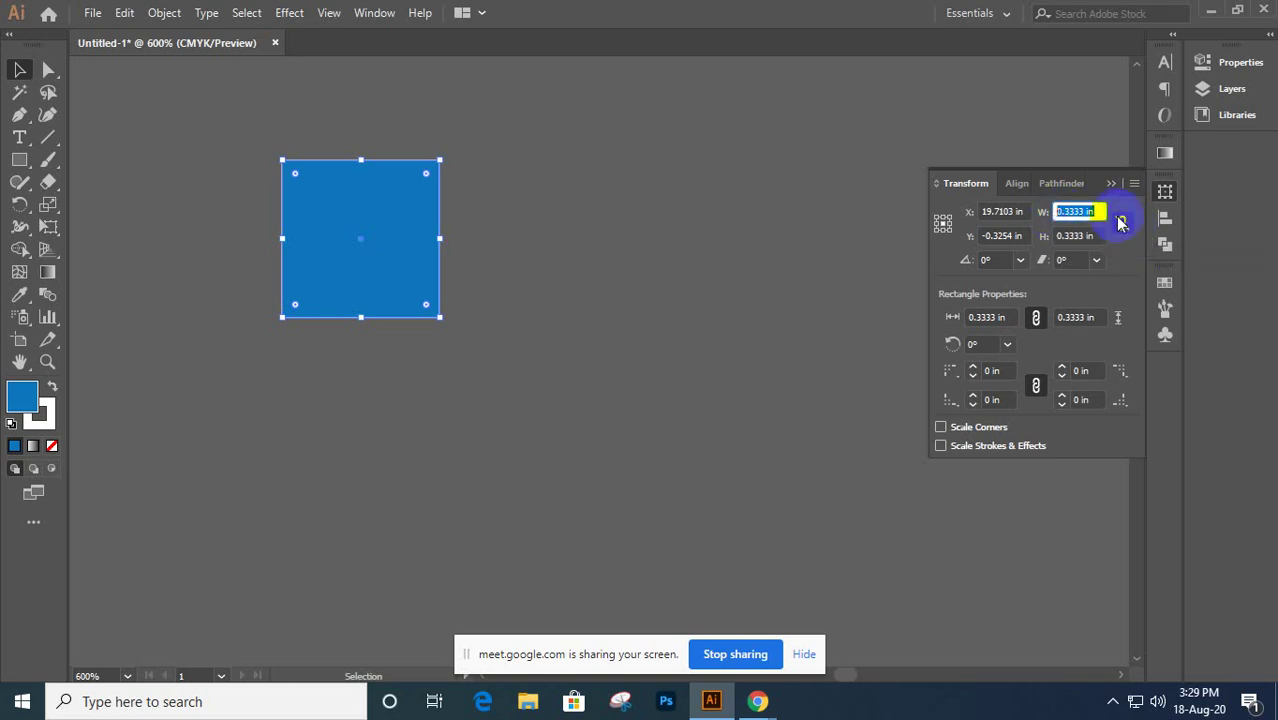
text(2)
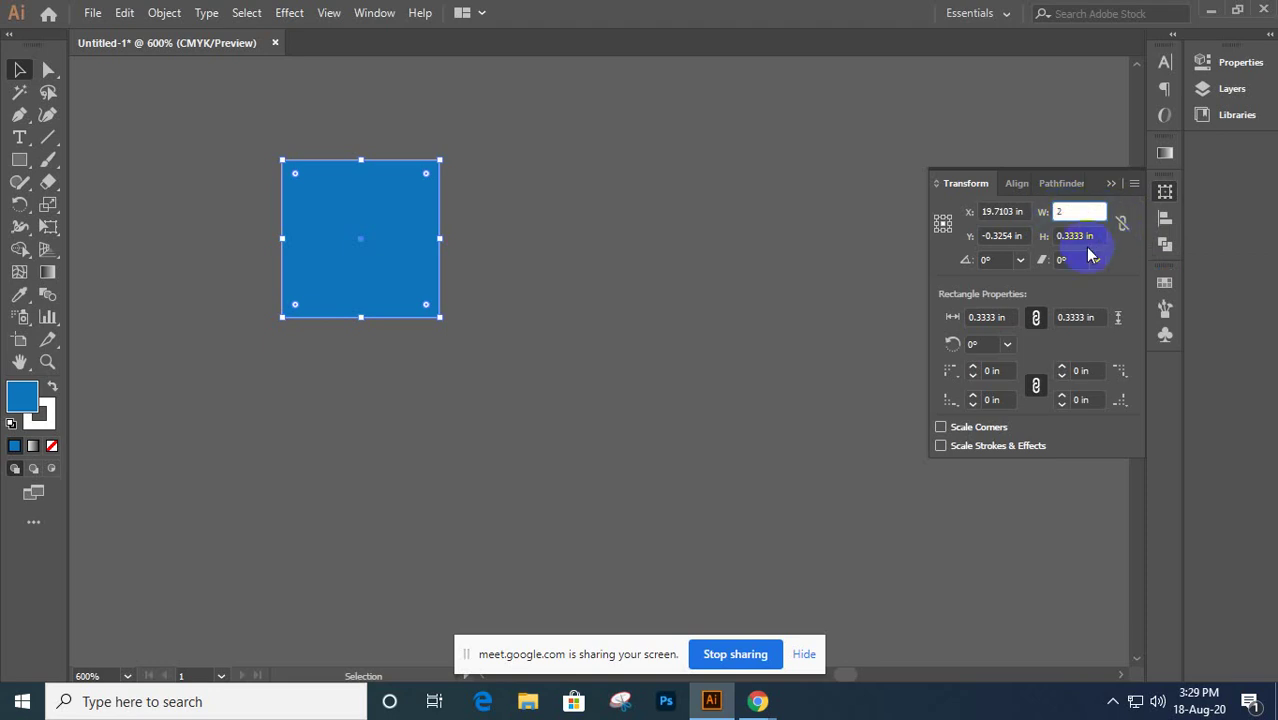
key(Return)
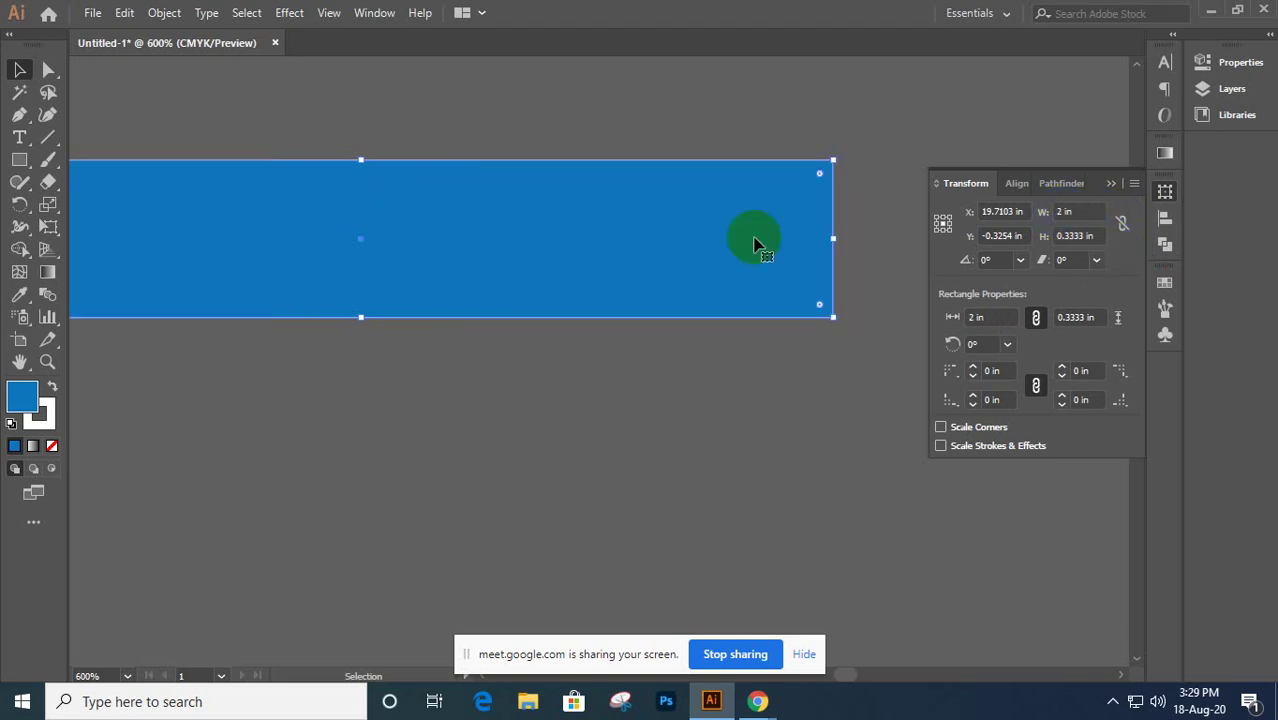
double_click(1068, 211)
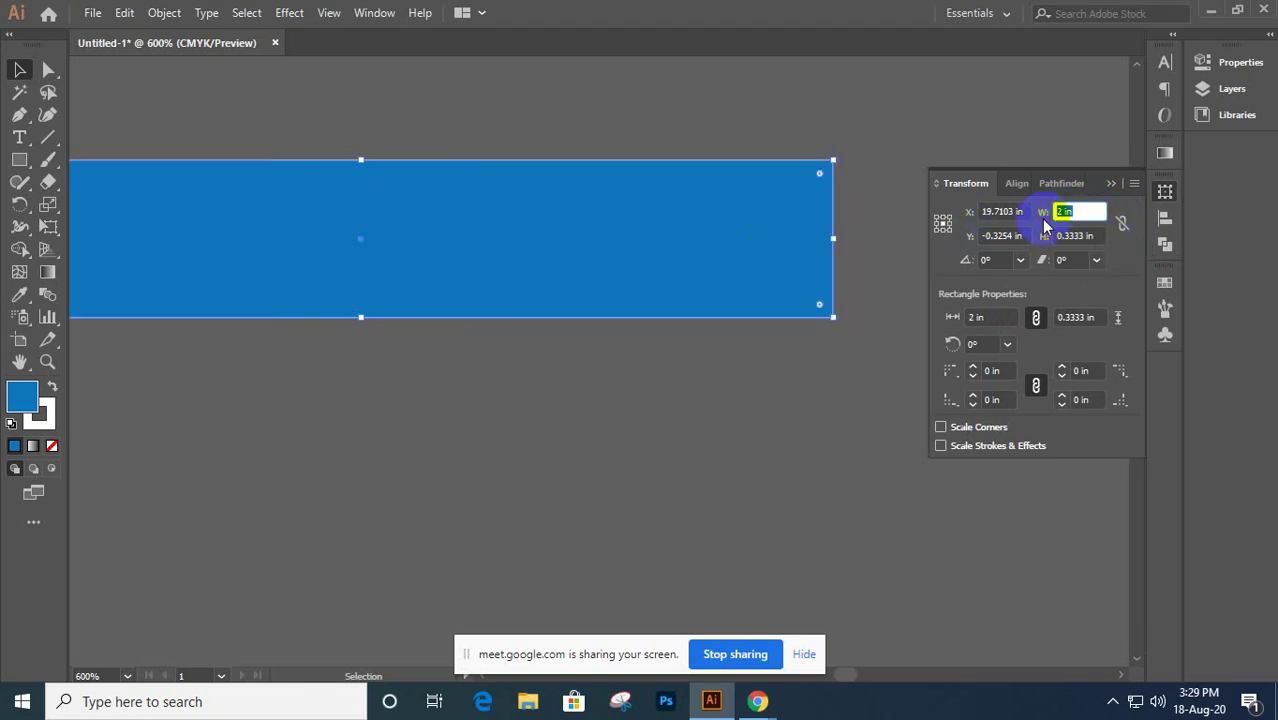
text(1.5)
key(Return)
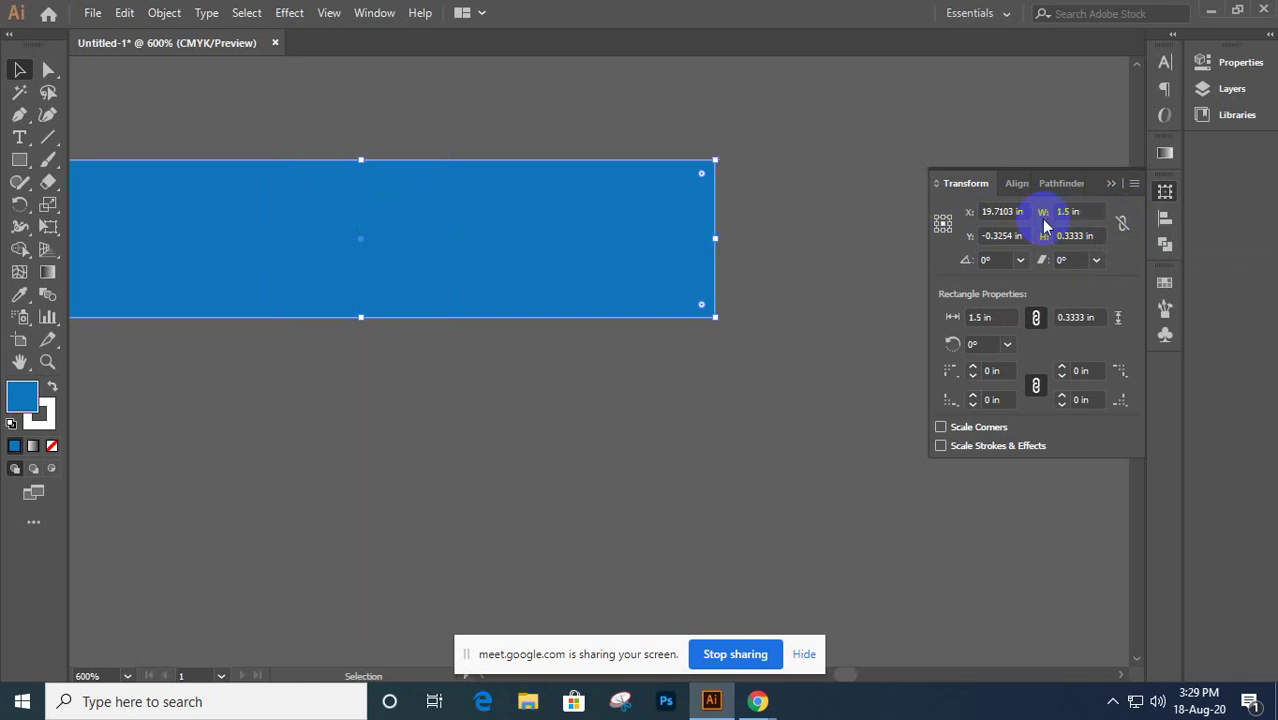
- Set the blue rectangle's height to 0.5 in and then to 1 in, independently of its width
drag(478, 257, 601, 257)
click(1090, 236)
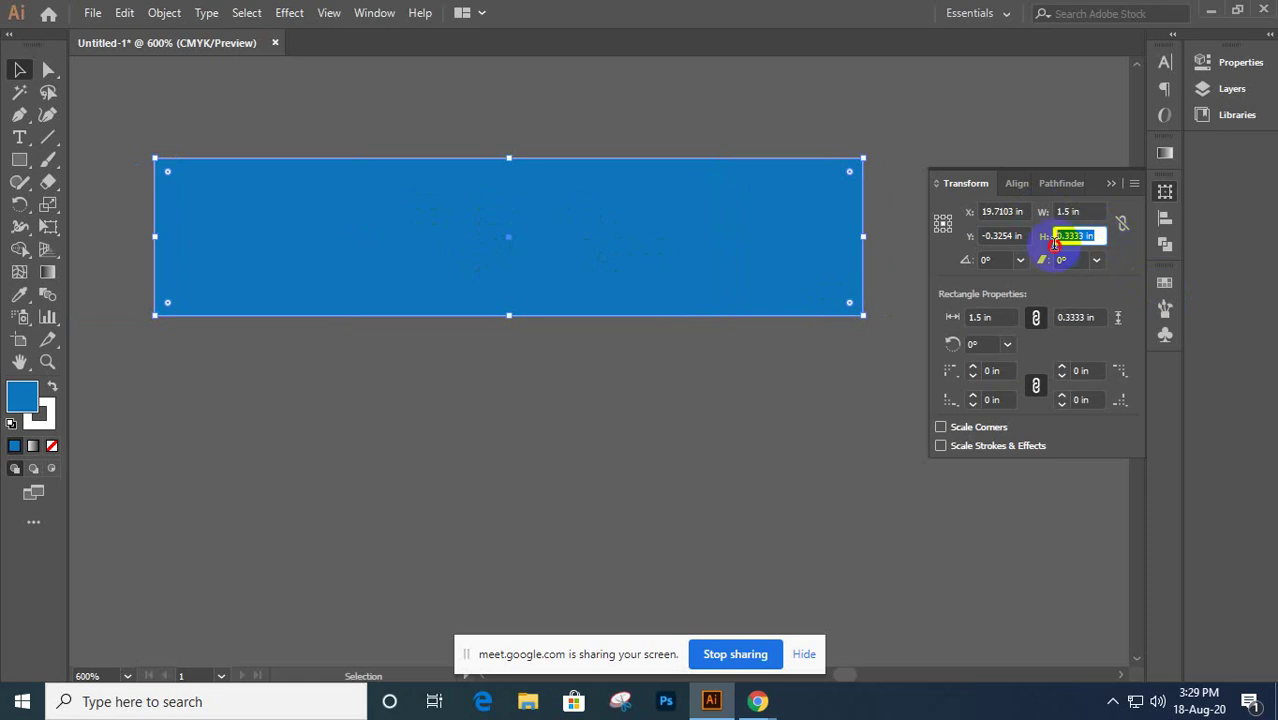
key(BackSpace)
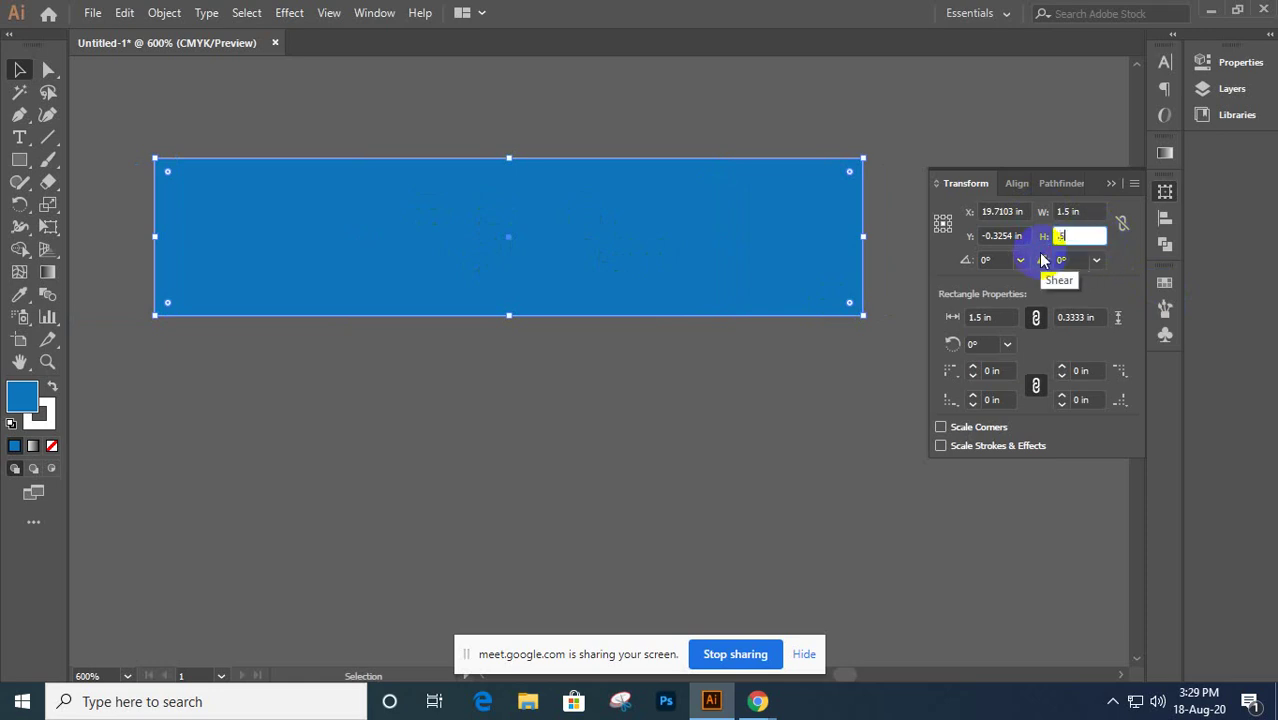
text(.5)
key(Return)
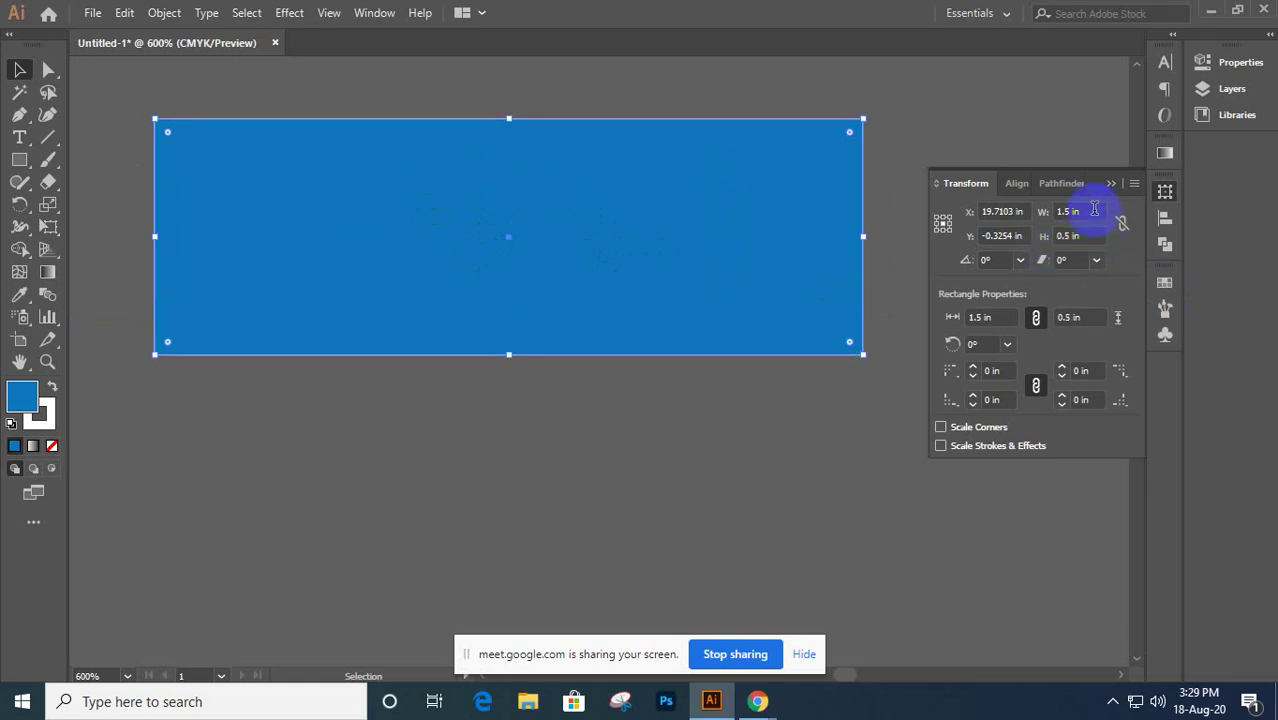
double_click(1086, 234)
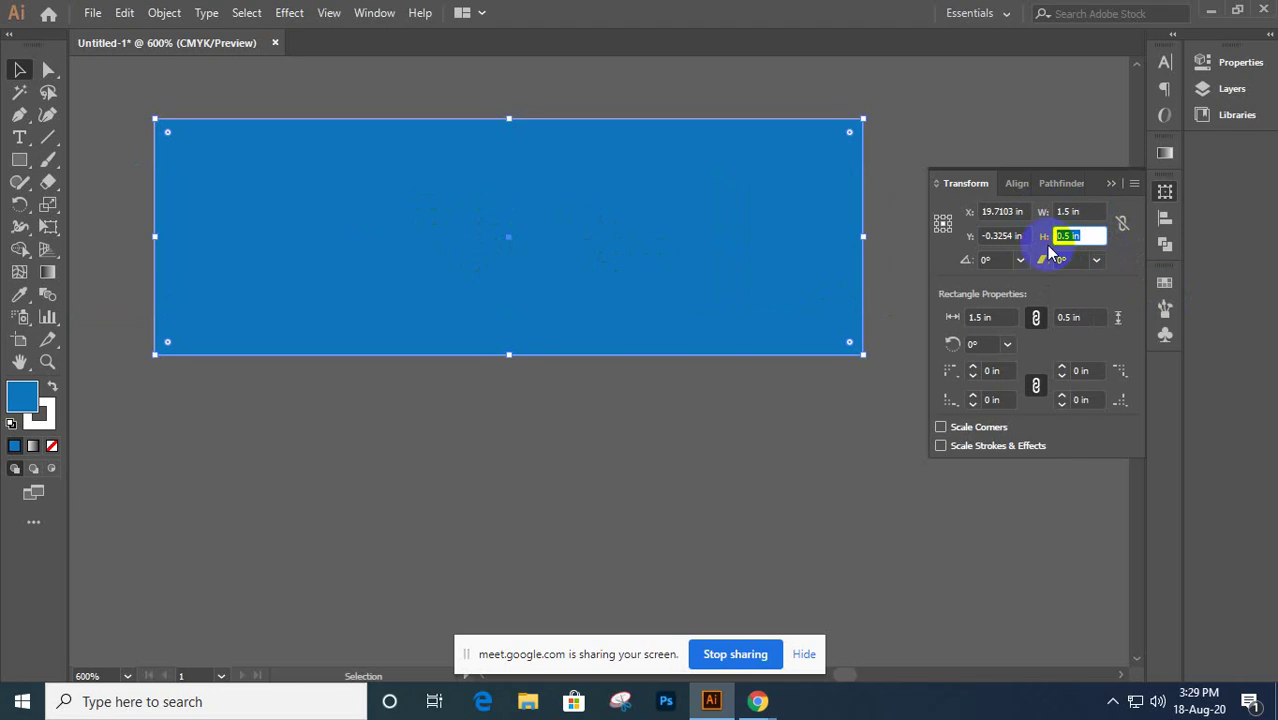
text(1)
key(Return)
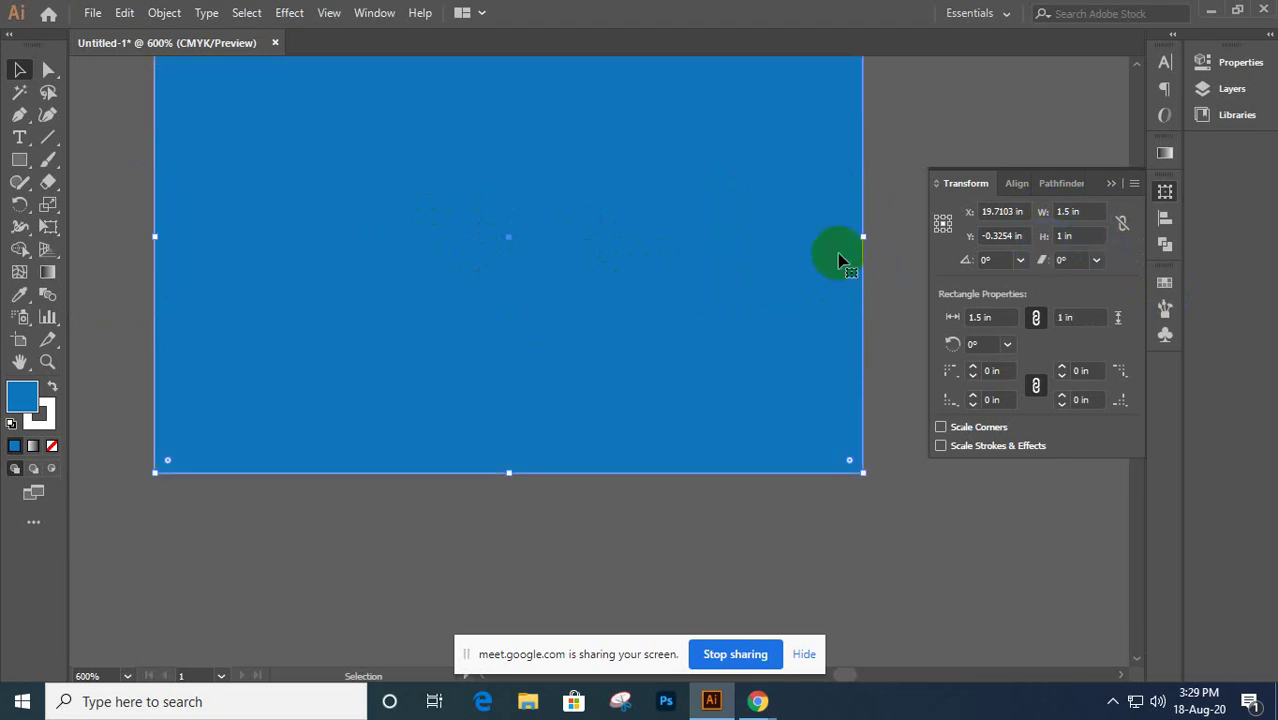
drag(773, 243, 742, 334)
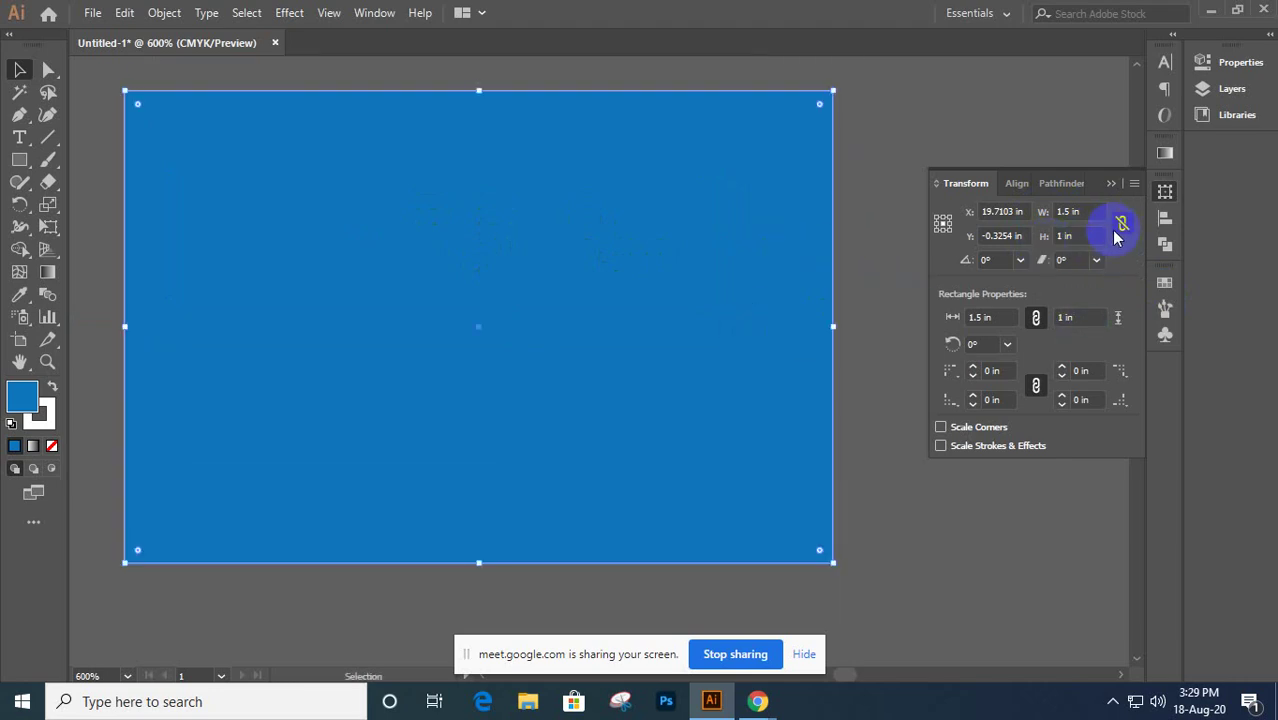
- Constrain the rectangle's width and height proportions, enlarge it to 1.875 in wide and shrink it to 0.875 in wide
click(1121, 228)
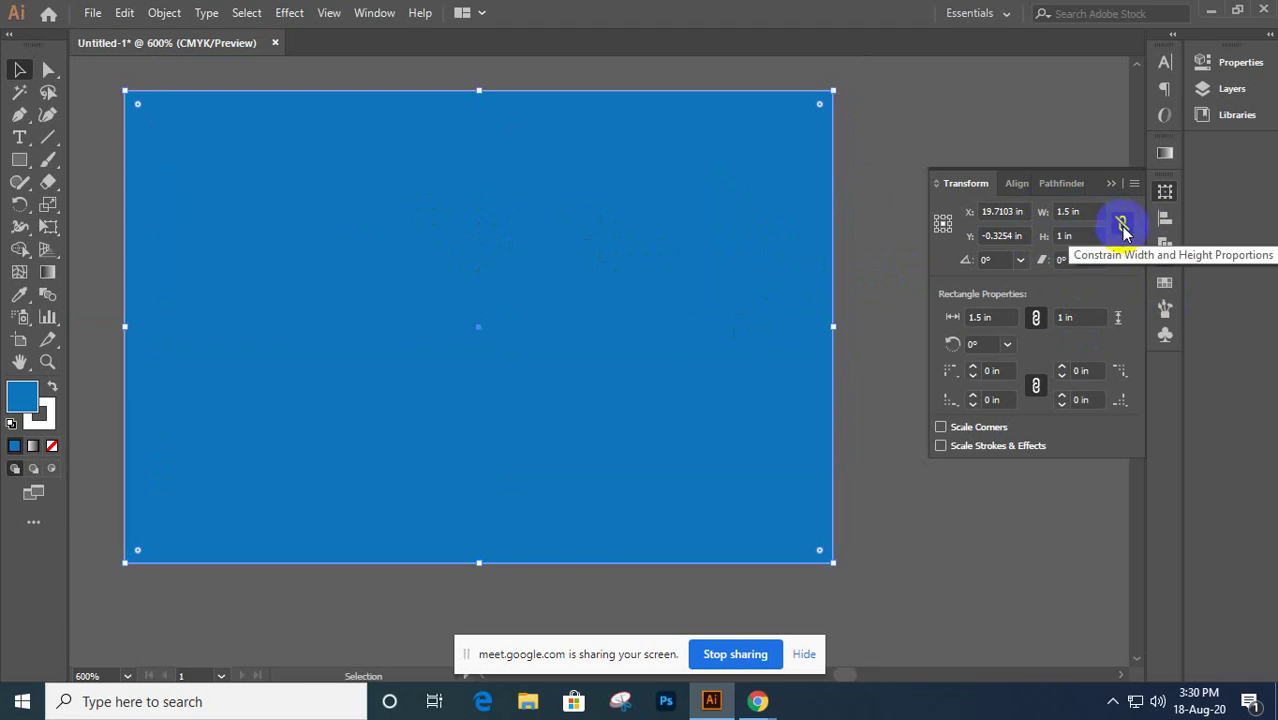
click(1122, 228)
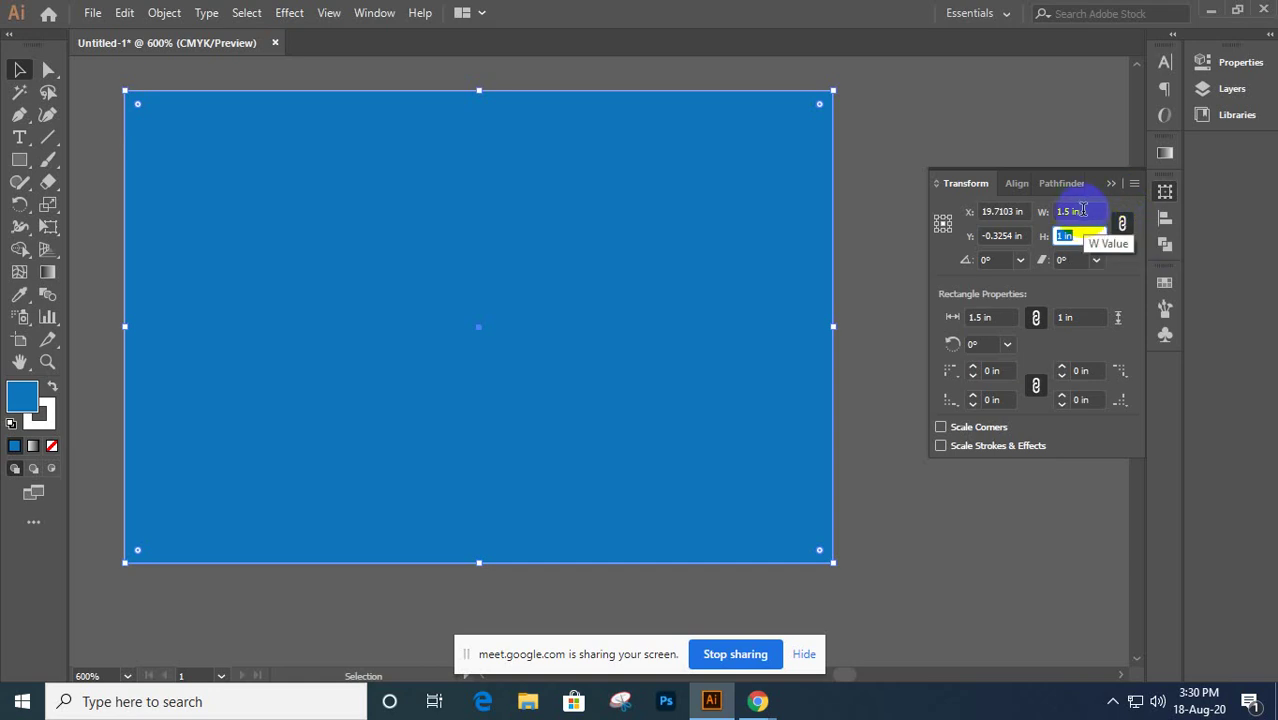
click(1082, 210)
scroll(1082, 210, up, 3)
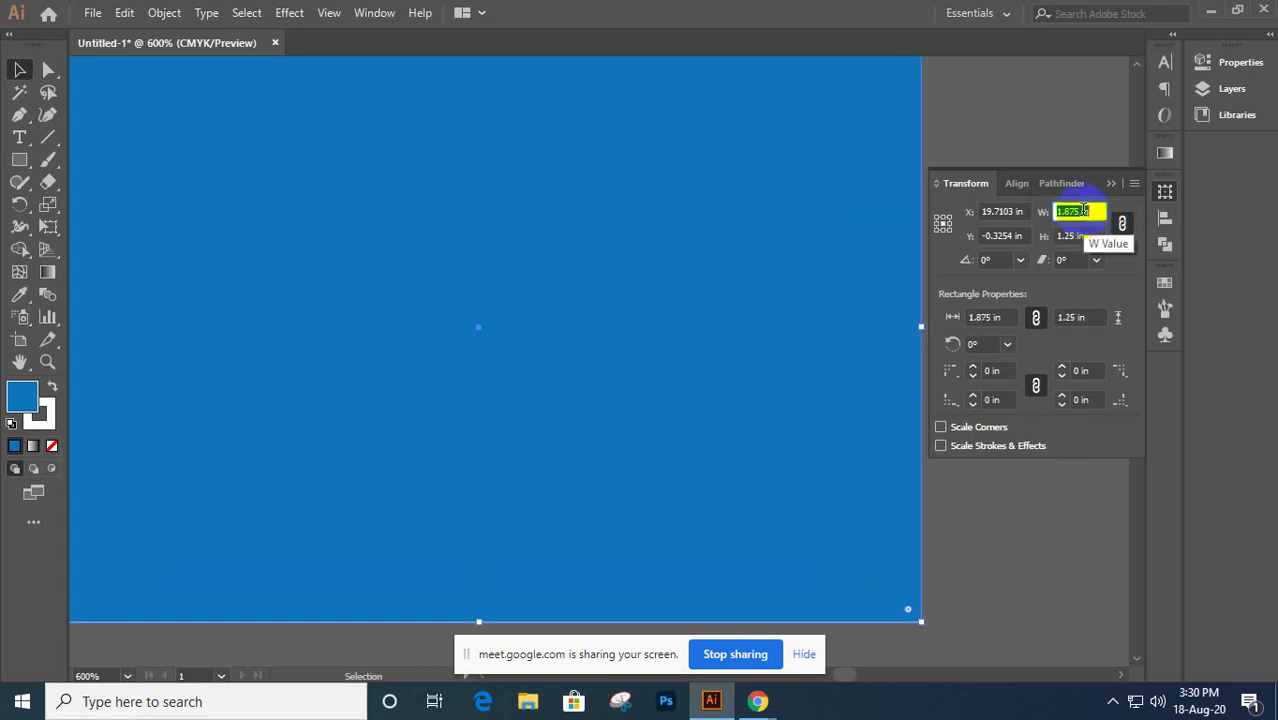
scroll(1082, 210, down, 8)
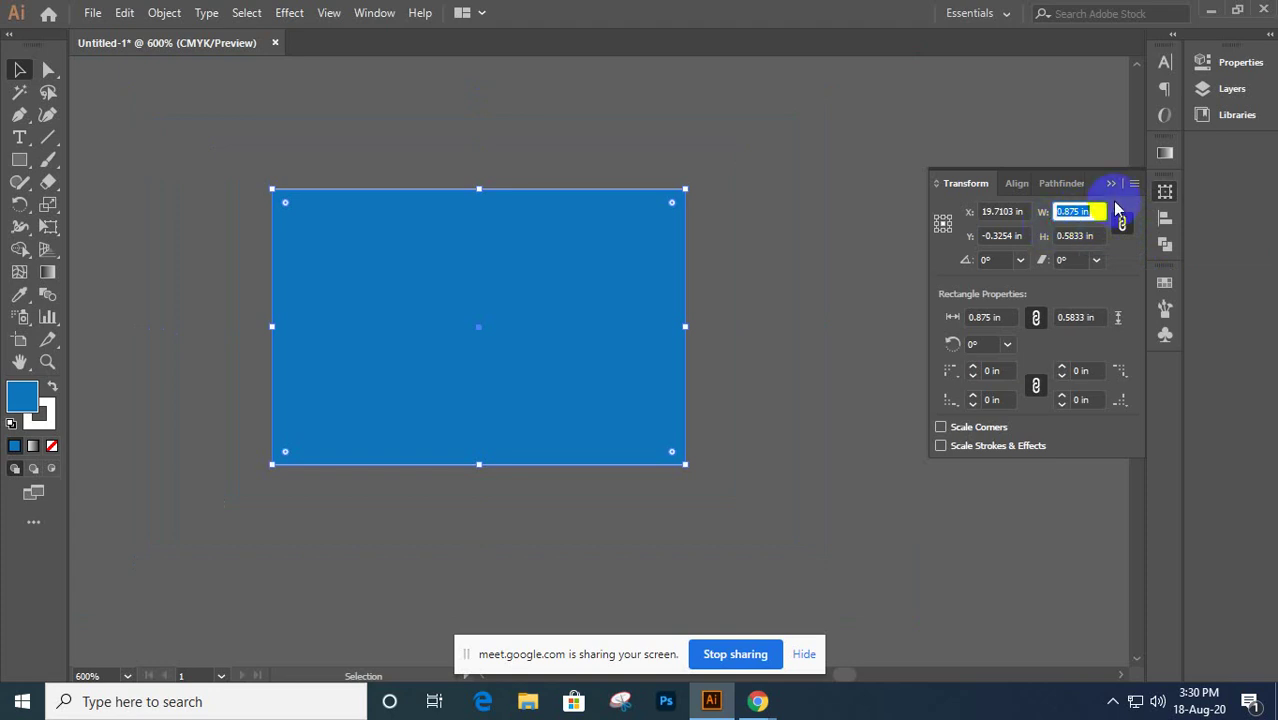
- Scale the rectangle down to nothing by setting its constrained width to 0
click(1098, 236)
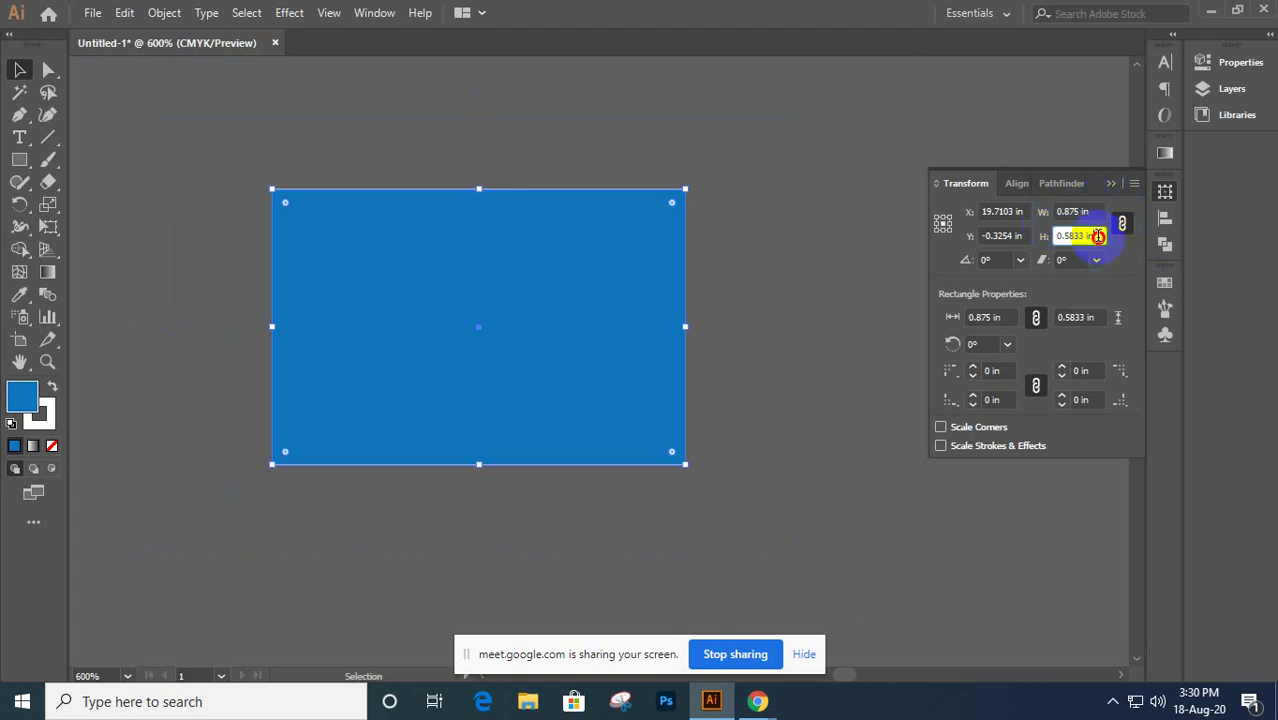
double_click(1098, 236)
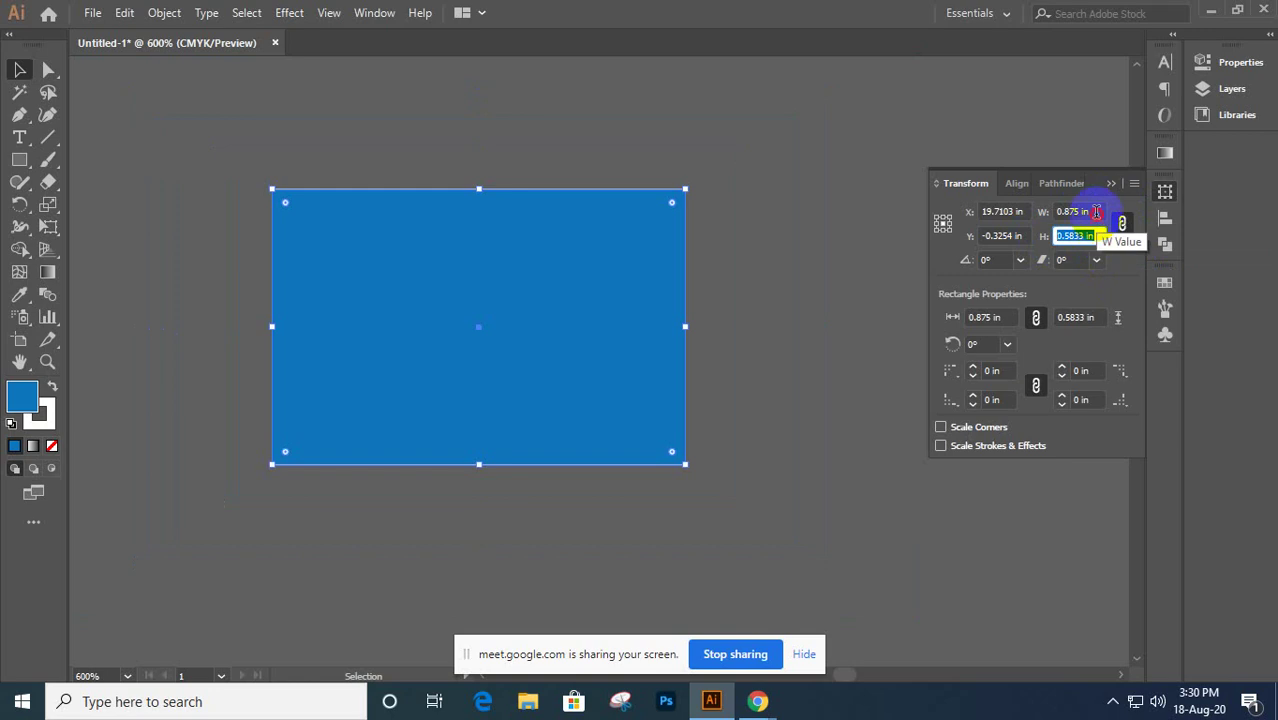
click(1050, 214)
text(0)
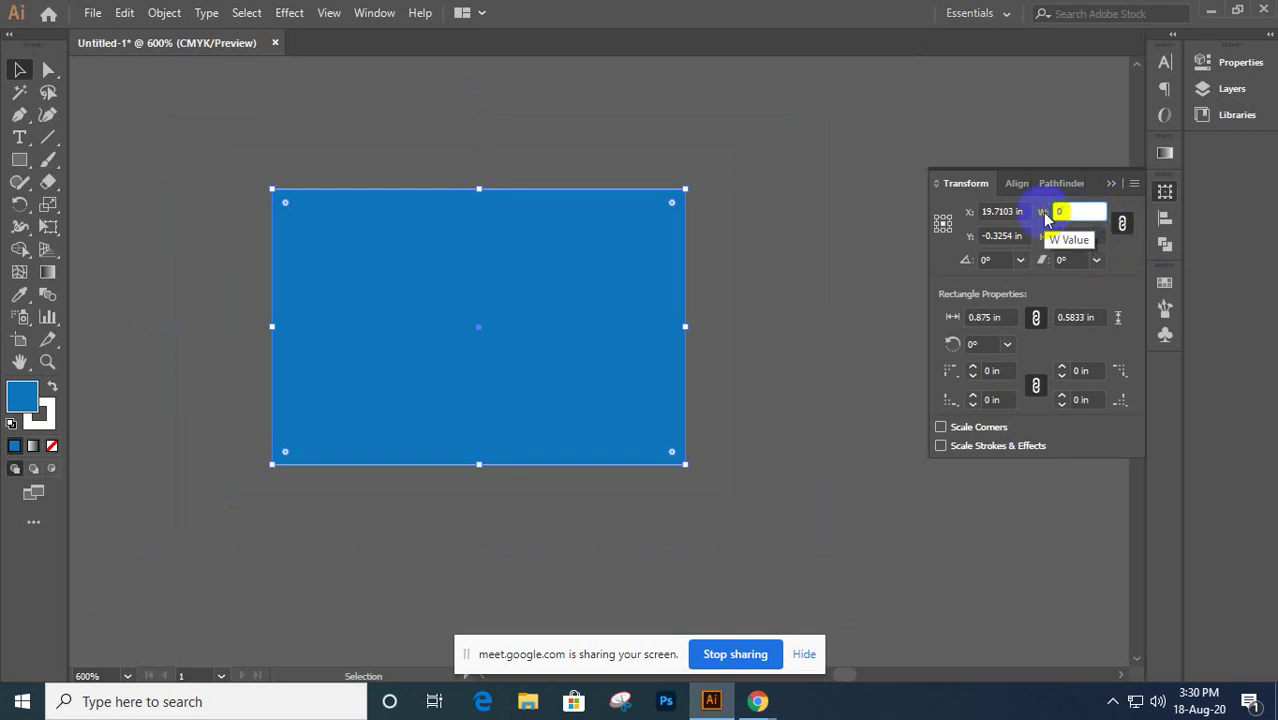
key(Return)
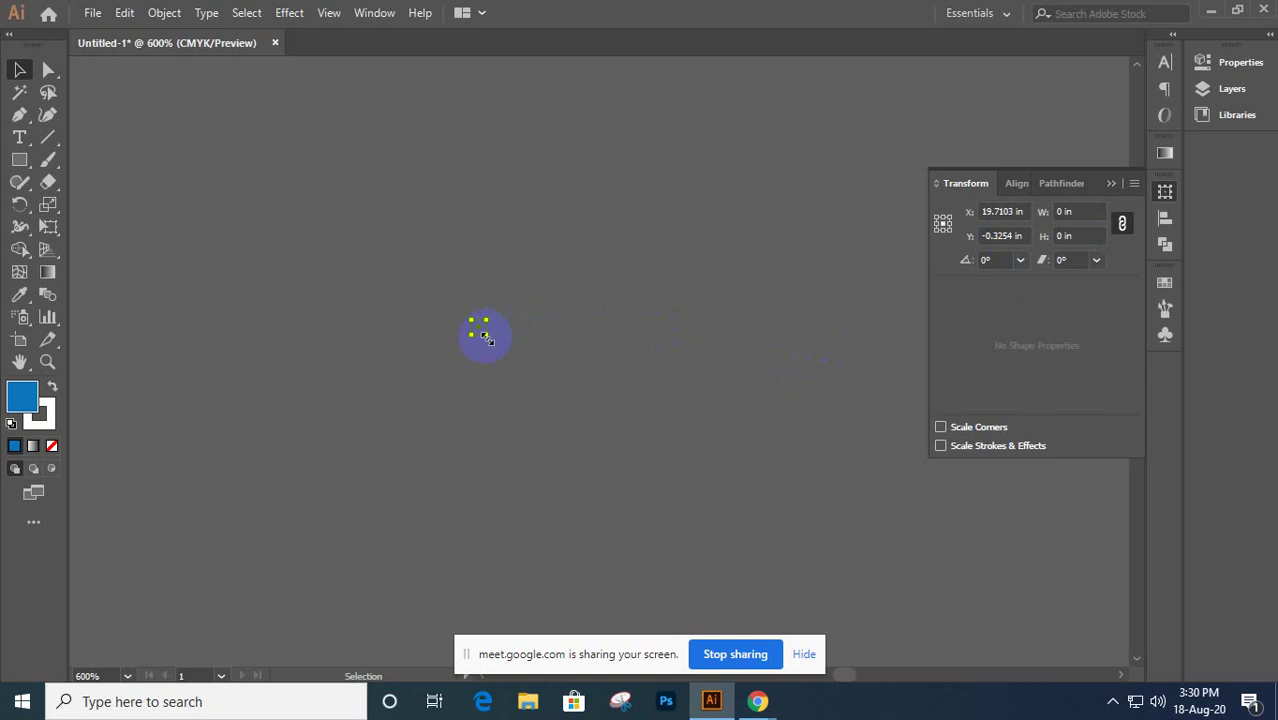
- Try to enlarge the collapsed rectangle by setting its width to 0.125 in and increasing the value, then clear the selection
drag(484, 336, 516, 386)
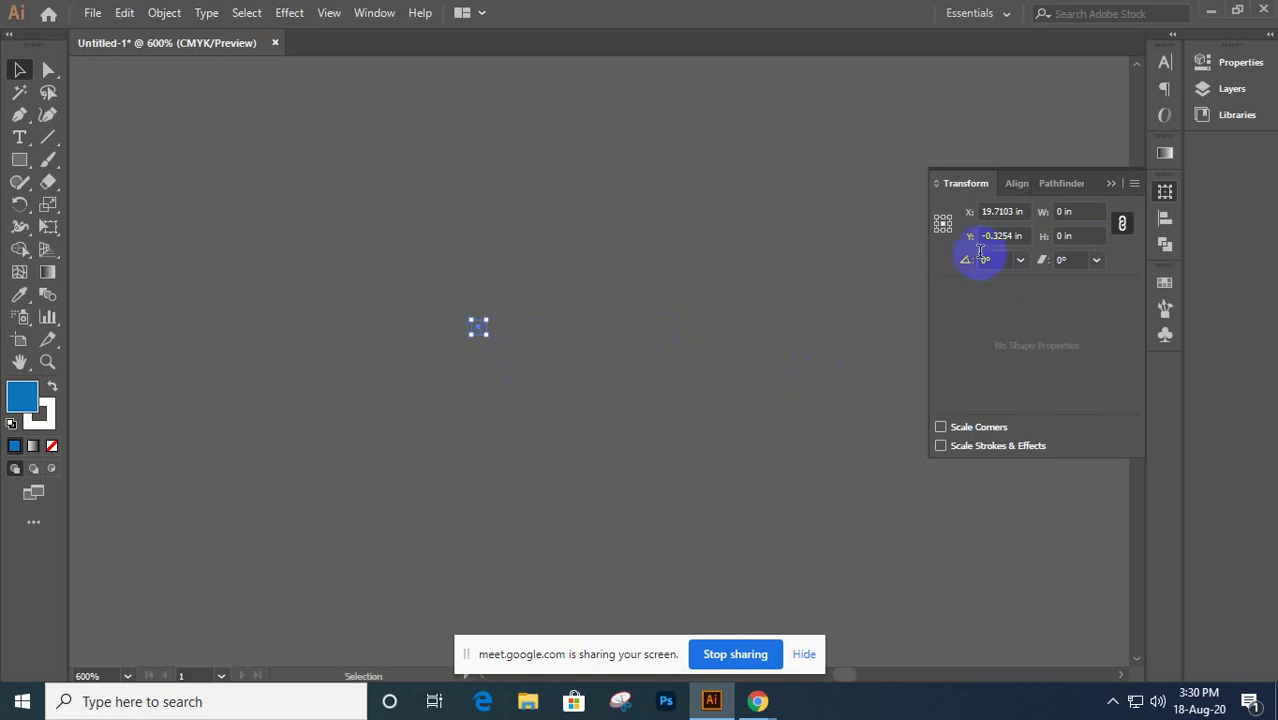
click(1081, 214)
text(0.125)
key(Return)
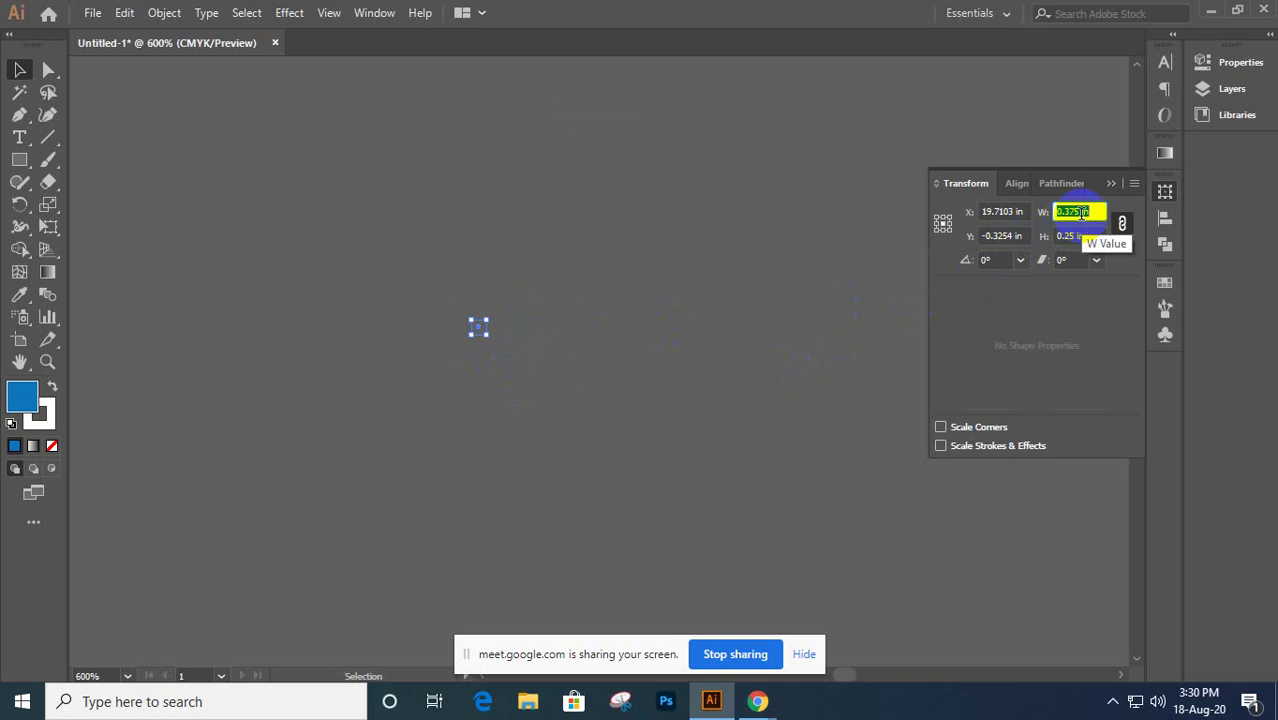
scroll(1081, 214, up, 3)
scroll(1081, 214, up, 1)
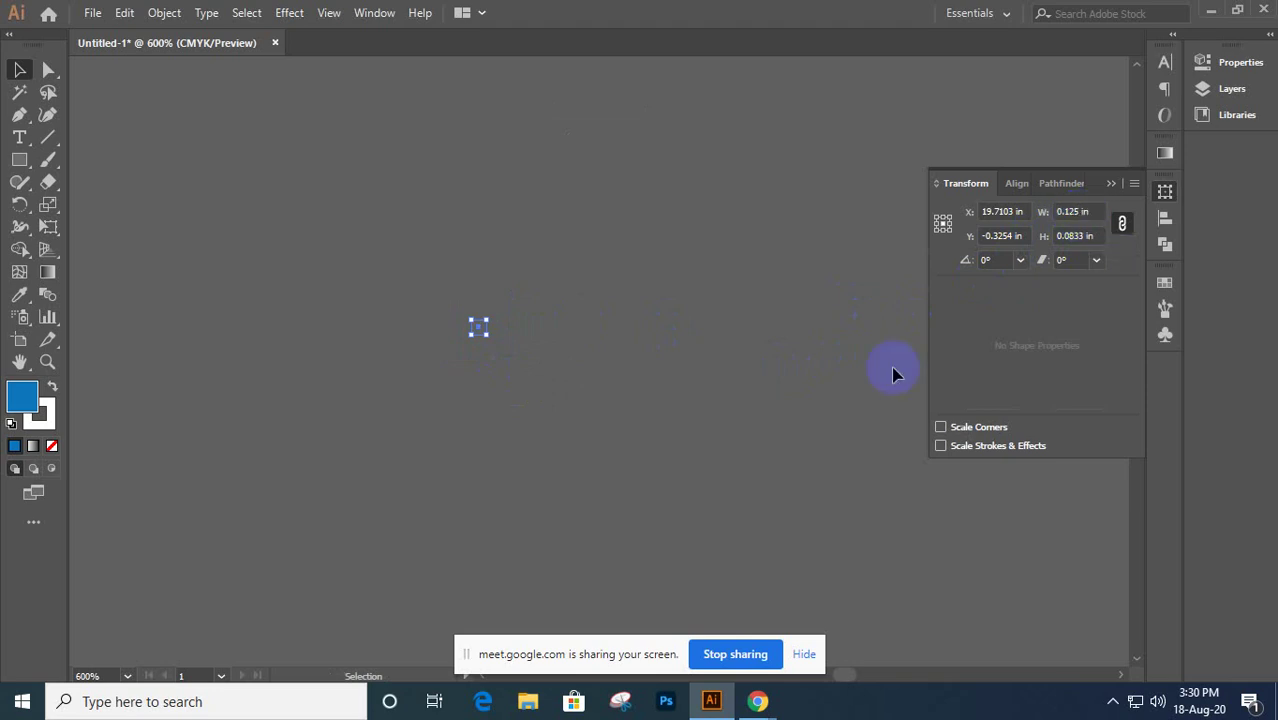
click(416, 265)
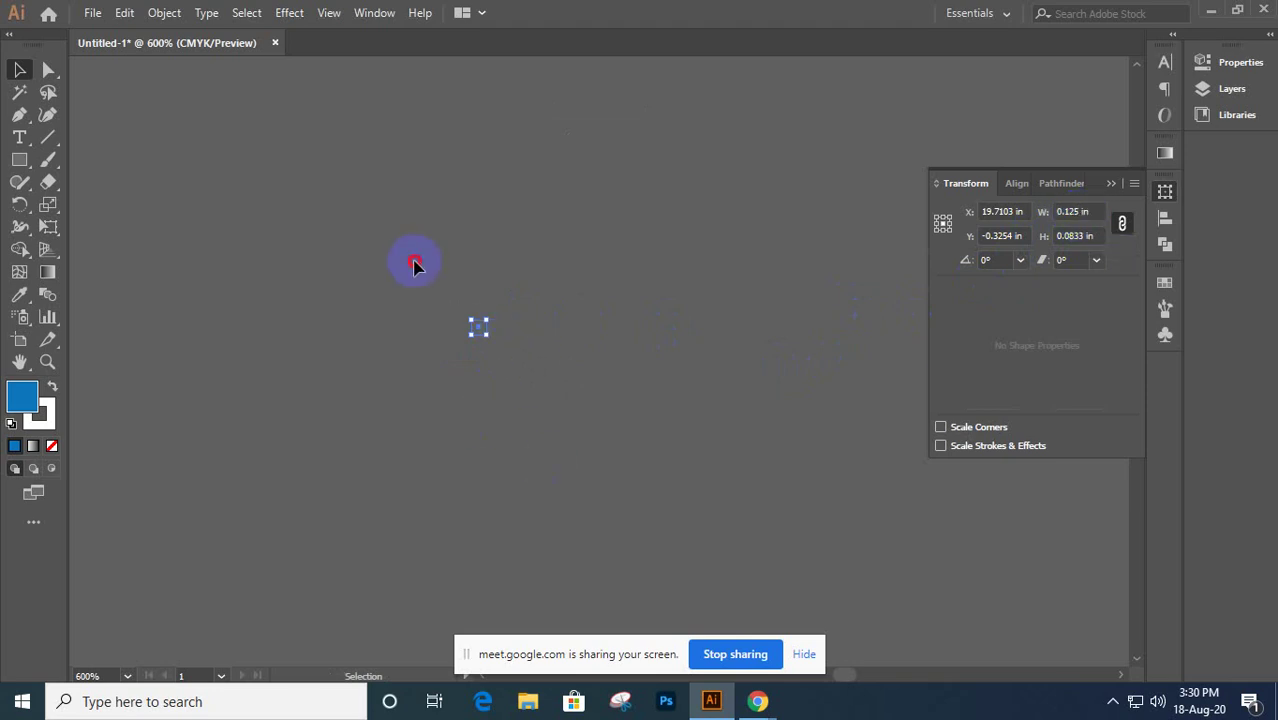
click(560, 410)
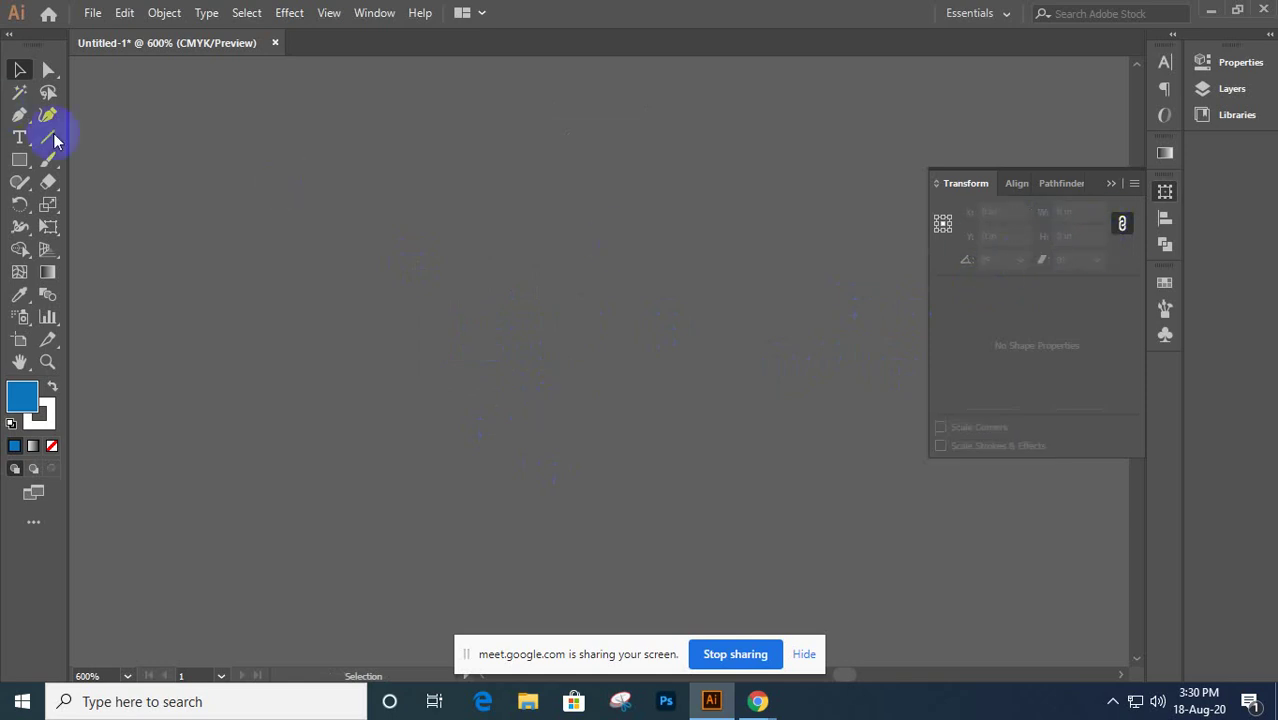
- Draw a blue circle about 0.2 in wide with the Ellipse tool on the empty canvas and keep it selected
click(19, 161)
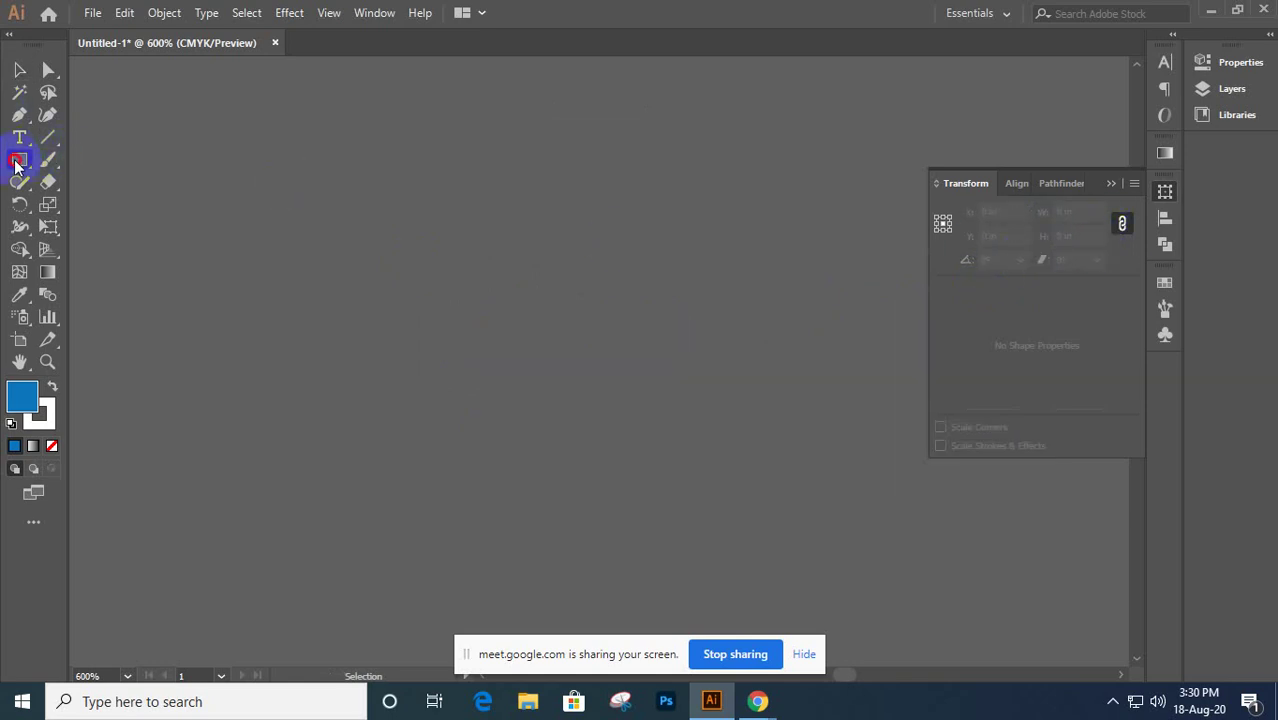
drag(16, 165, 114, 205)
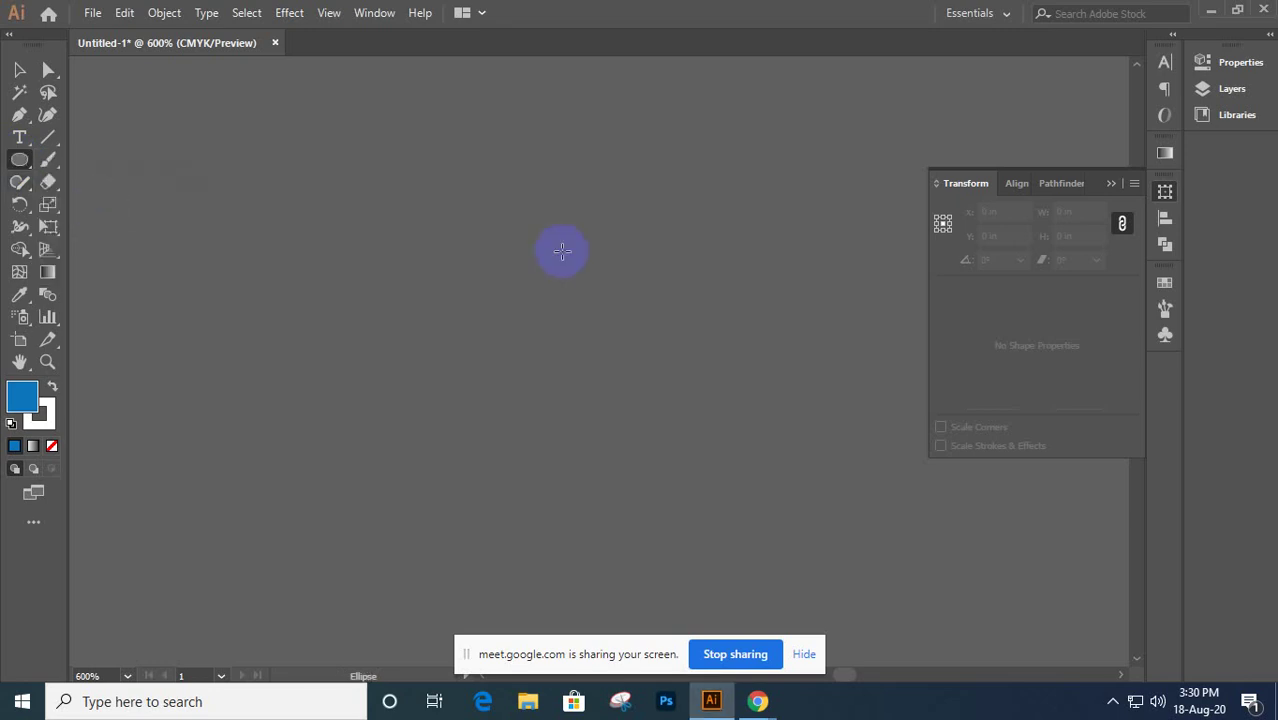
drag(476, 255, 558, 344)
key(v)
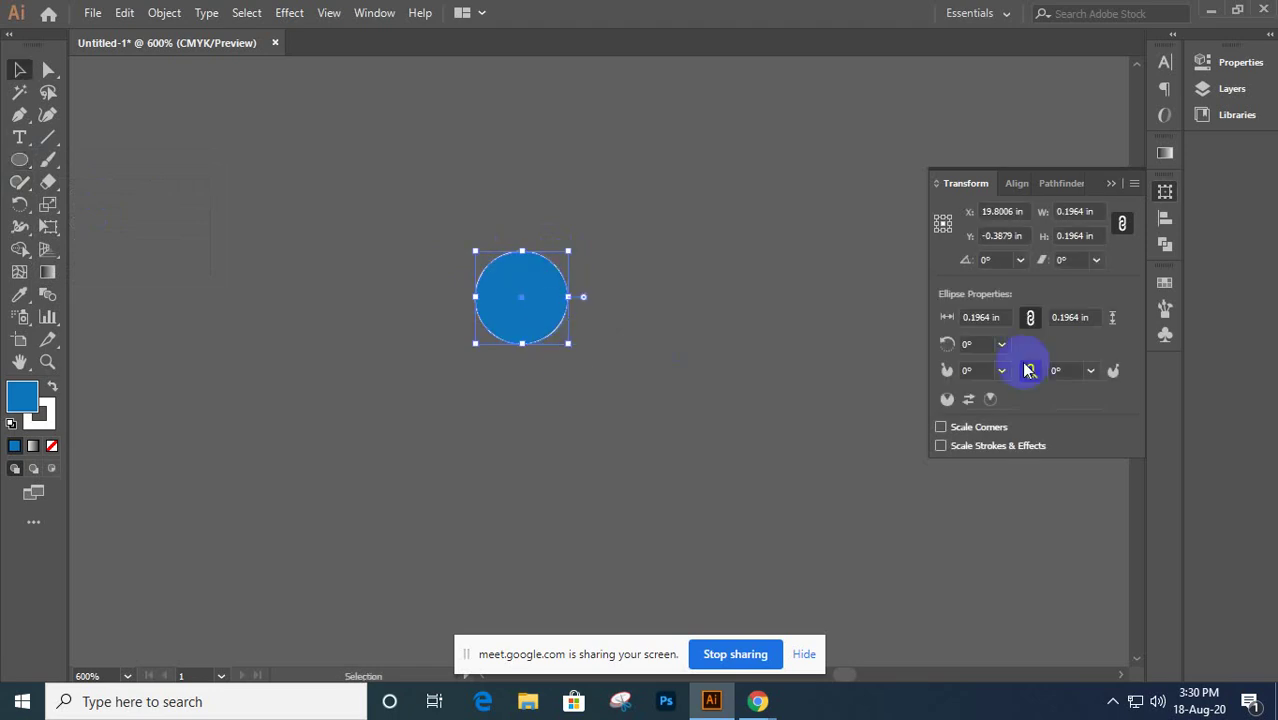
drag(563, 291, 545, 297)
key(a)
key(v)
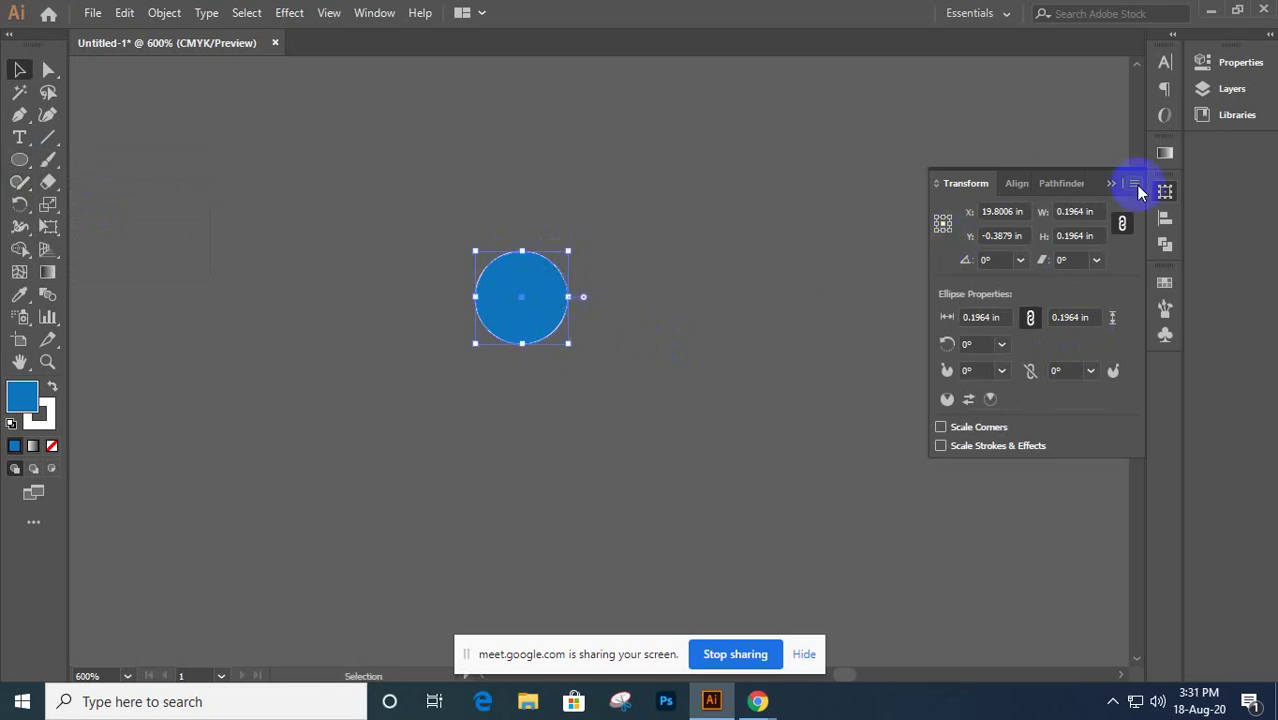
- Set the circle's fill to none, keeping its white outline, and show its transform properties again
click(1165, 285)
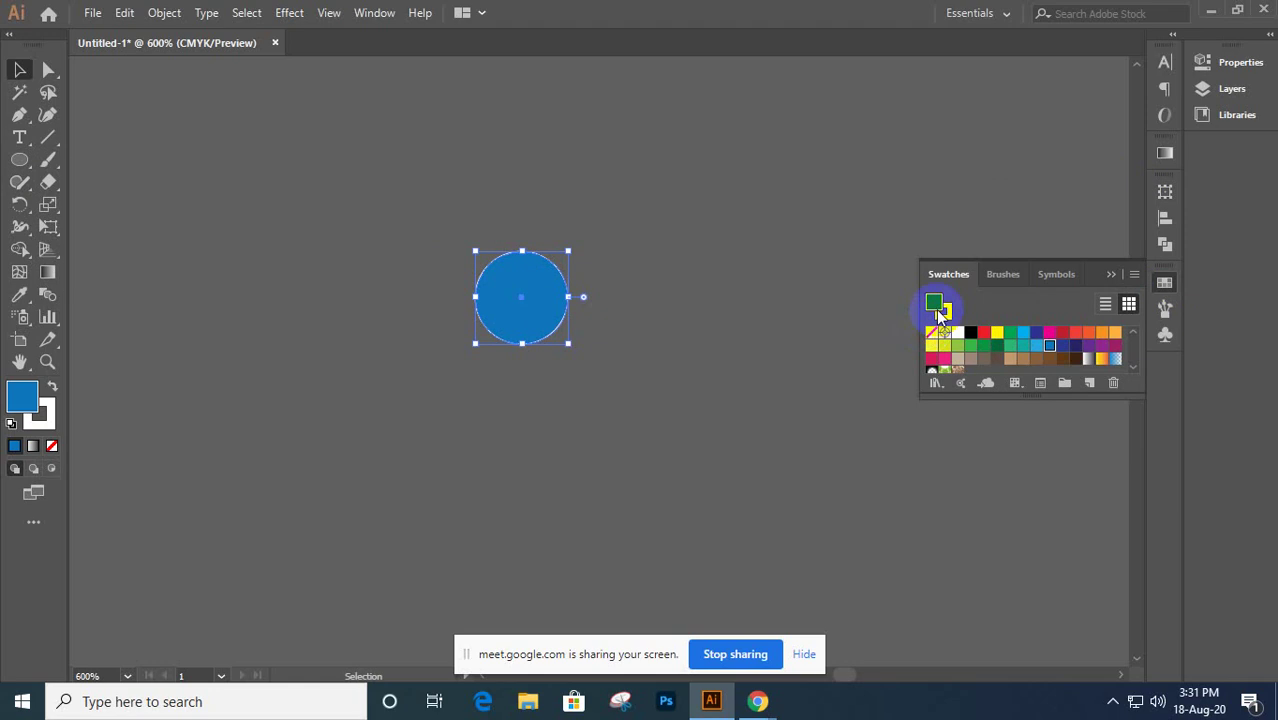
click(931, 333)
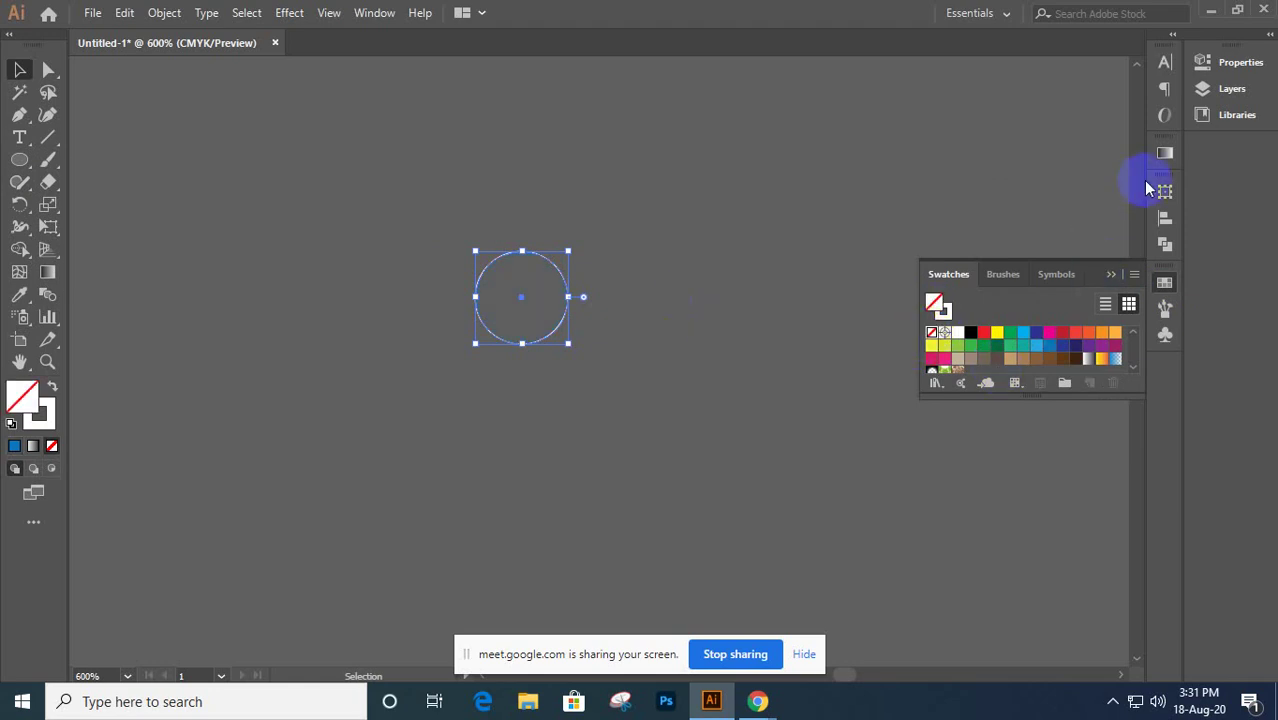
click(1164, 192)
- Toggle the width and height proportion constraint for the selected circle
key(a)
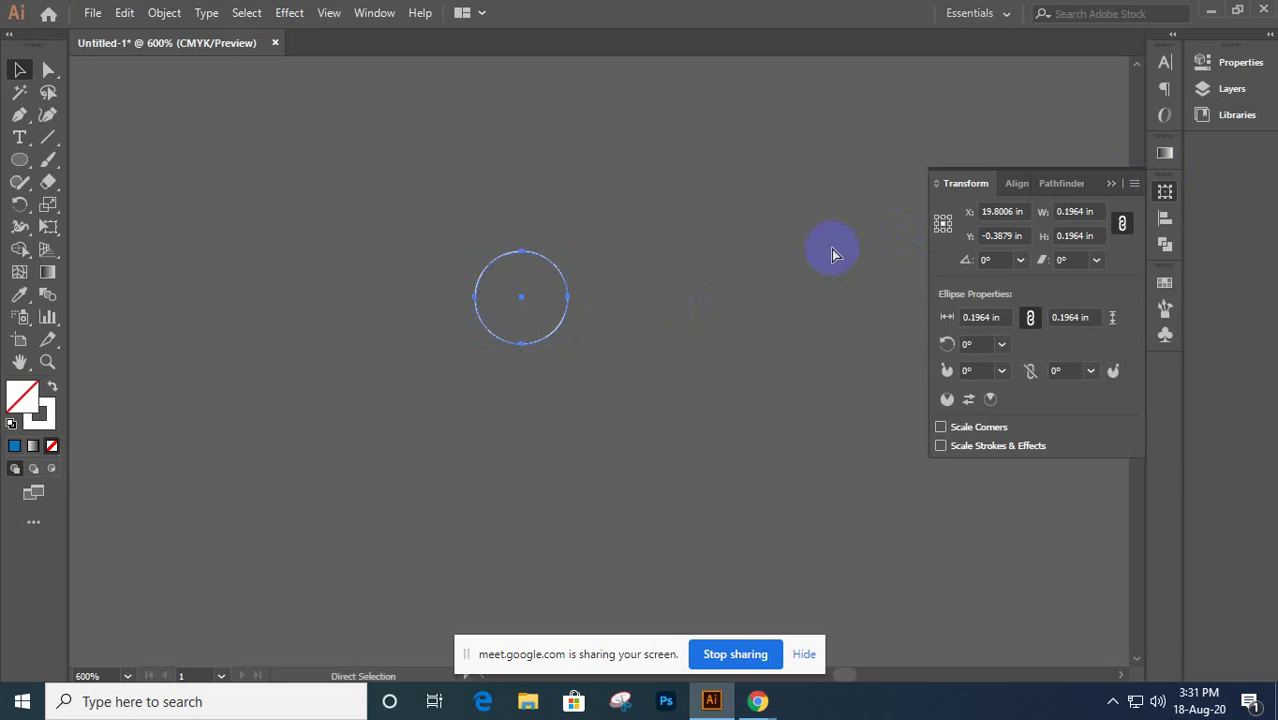
key(v)
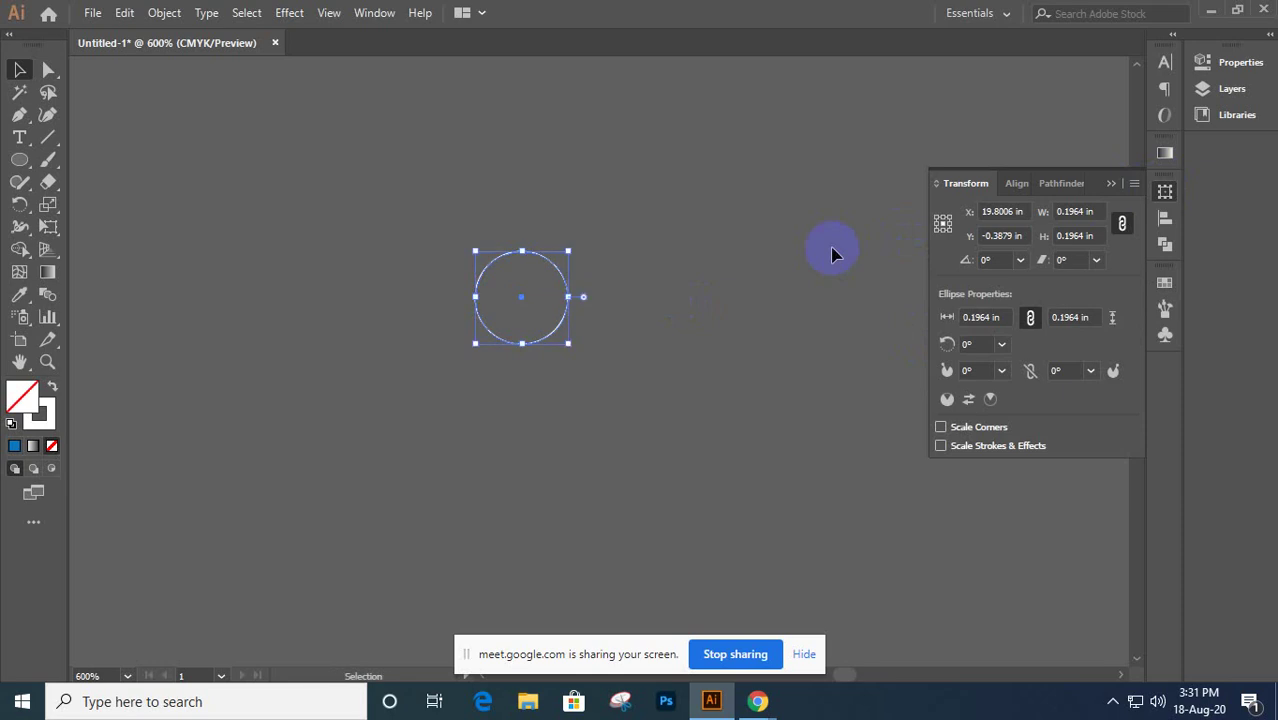
click(1122, 226)
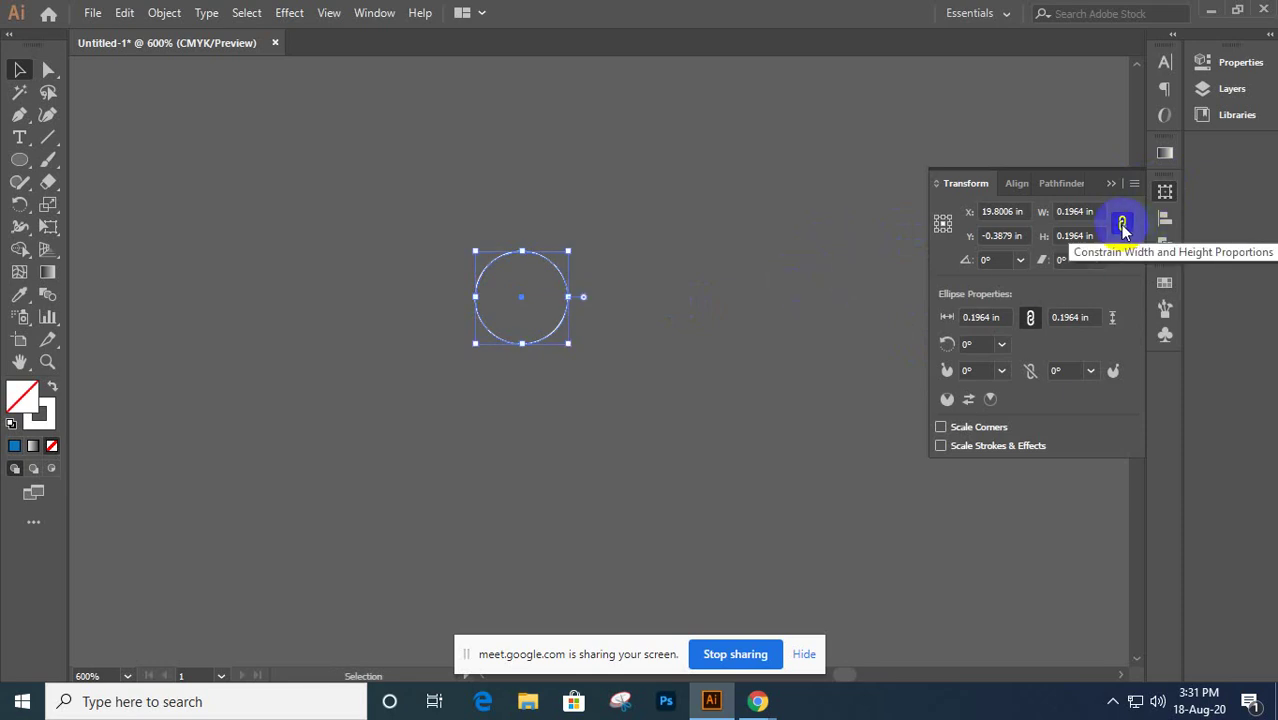
click(1122, 229)
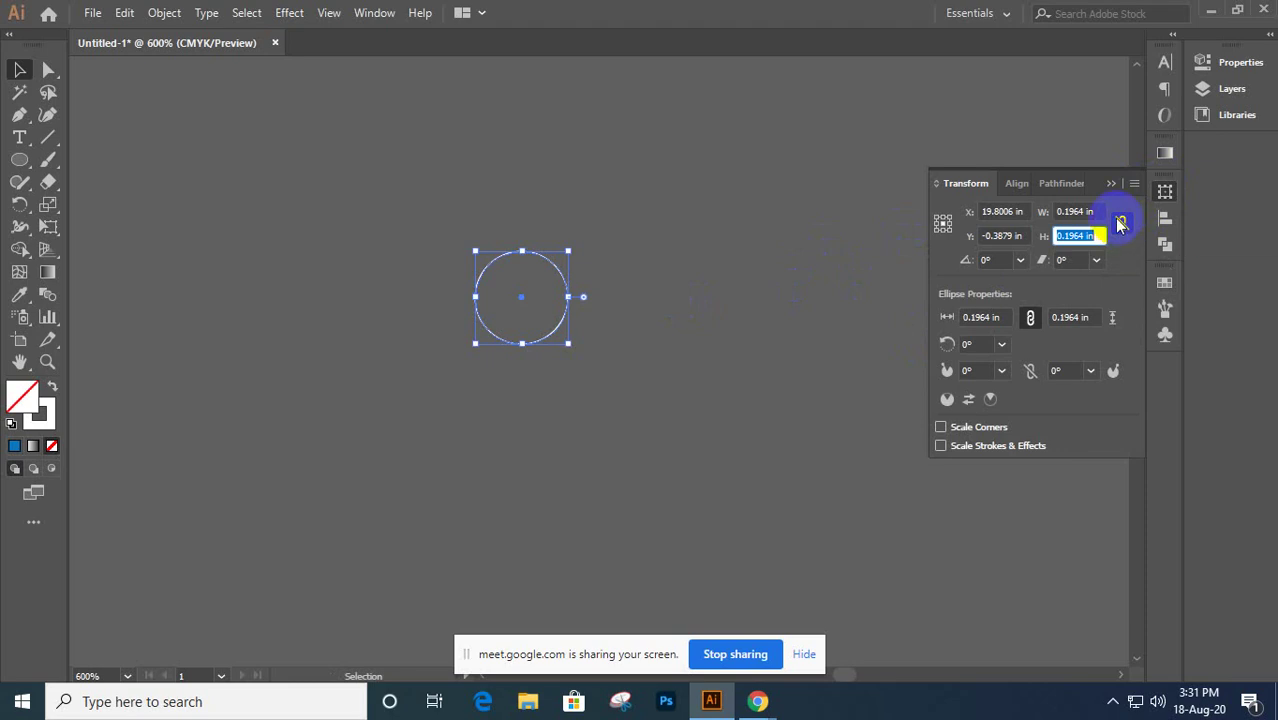
- Try to make a copy of the circle with only its width multiplied by 1.618, then undo it
click(1100, 213)
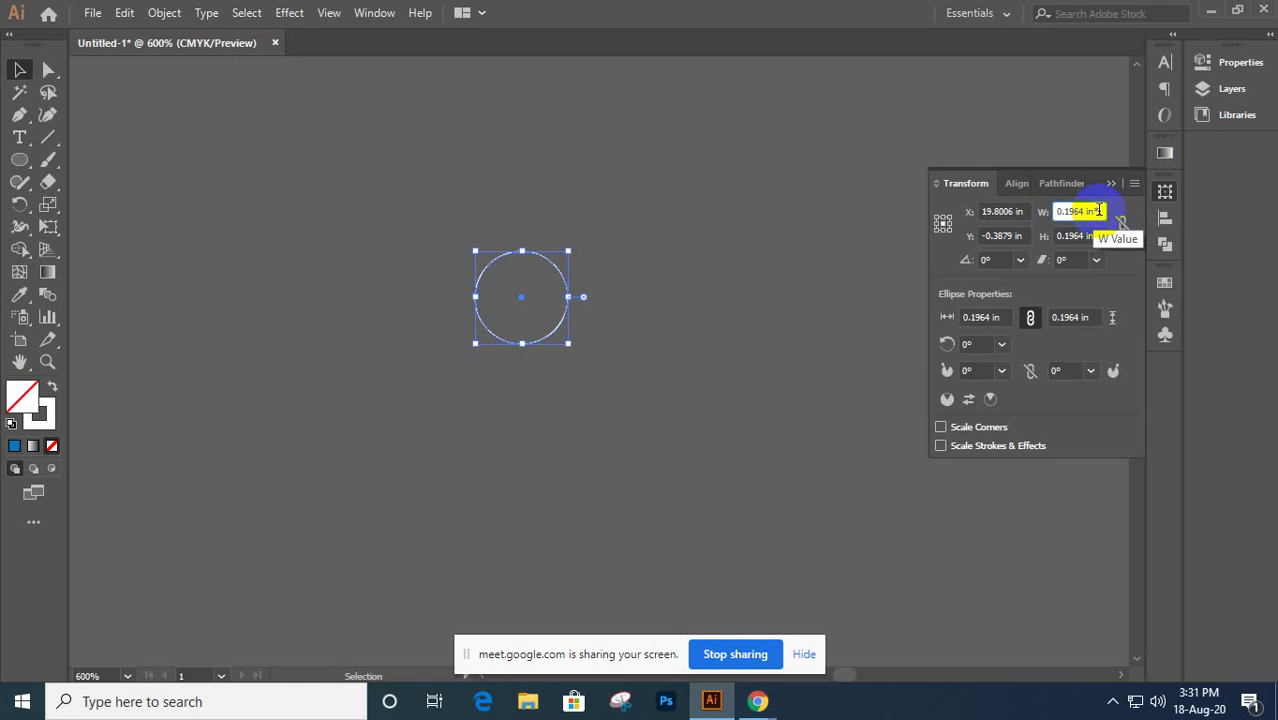
text(*1)
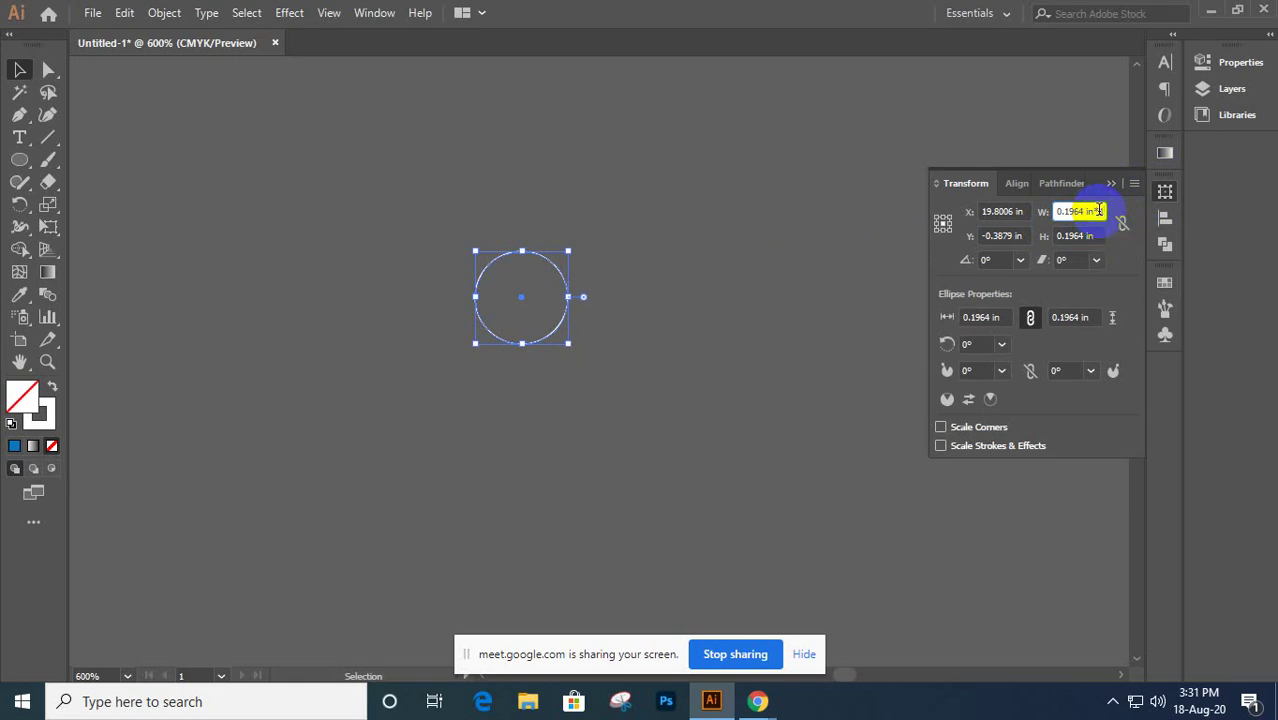
text(.)
text(61)
key(Return)
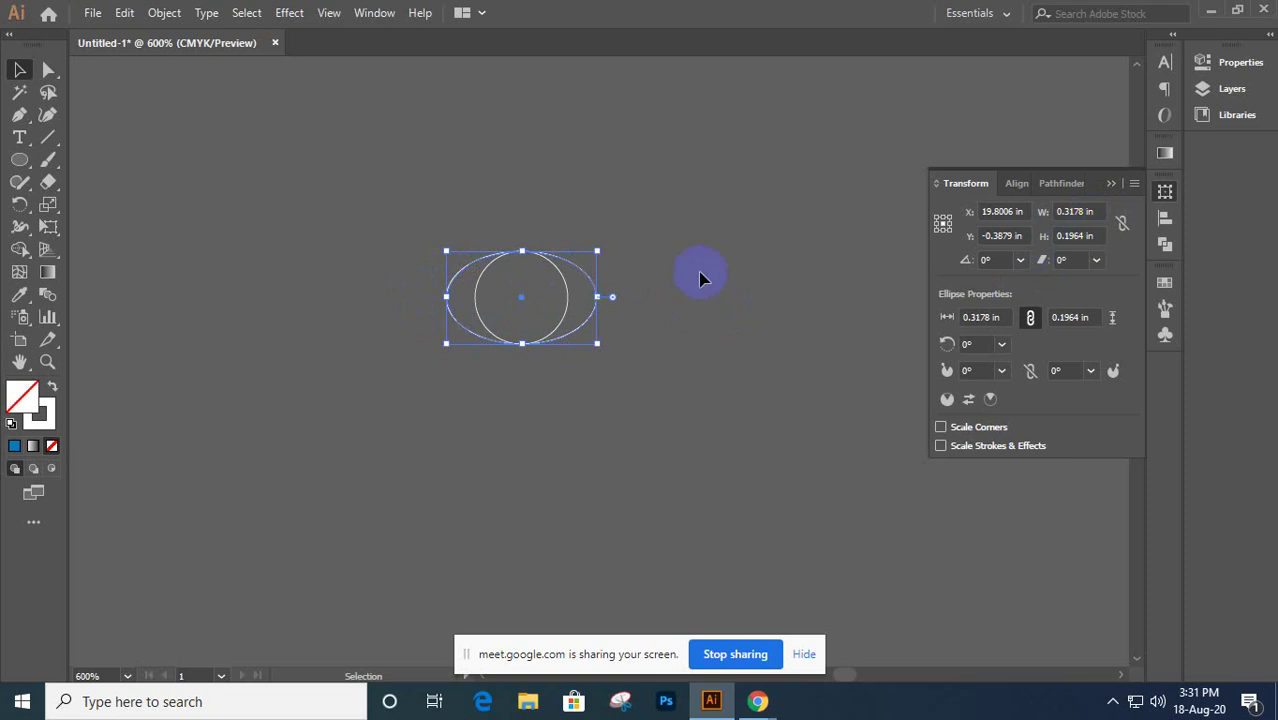
key(ctrl+z)
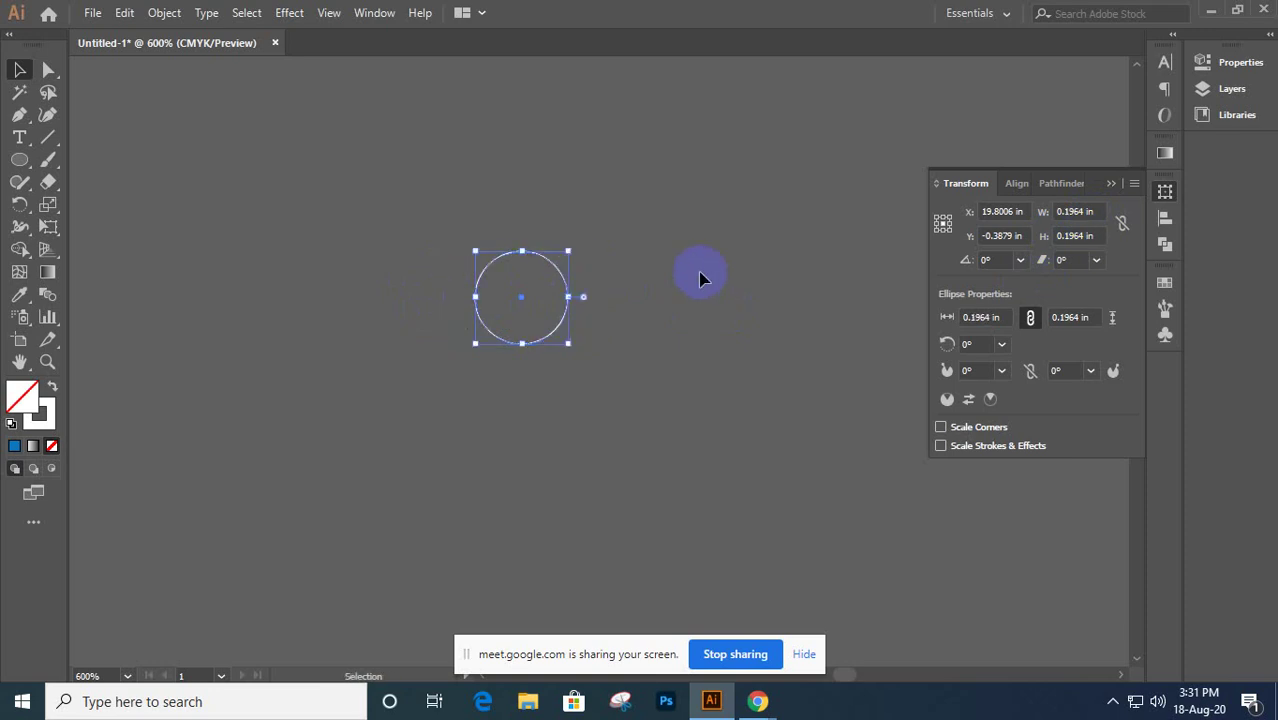
- Constrain the circle's width and height proportions and create a concentric copy with its width multiplied by 1.618
click(1122, 222)
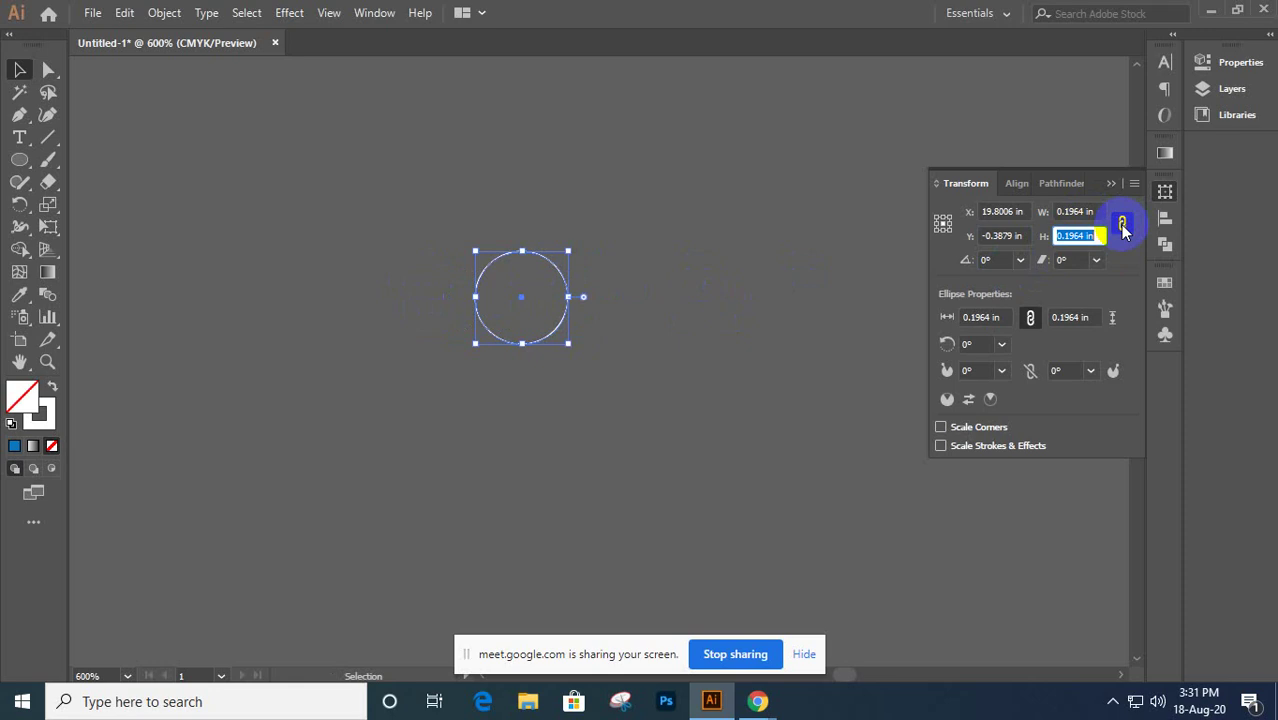
click(1098, 210)
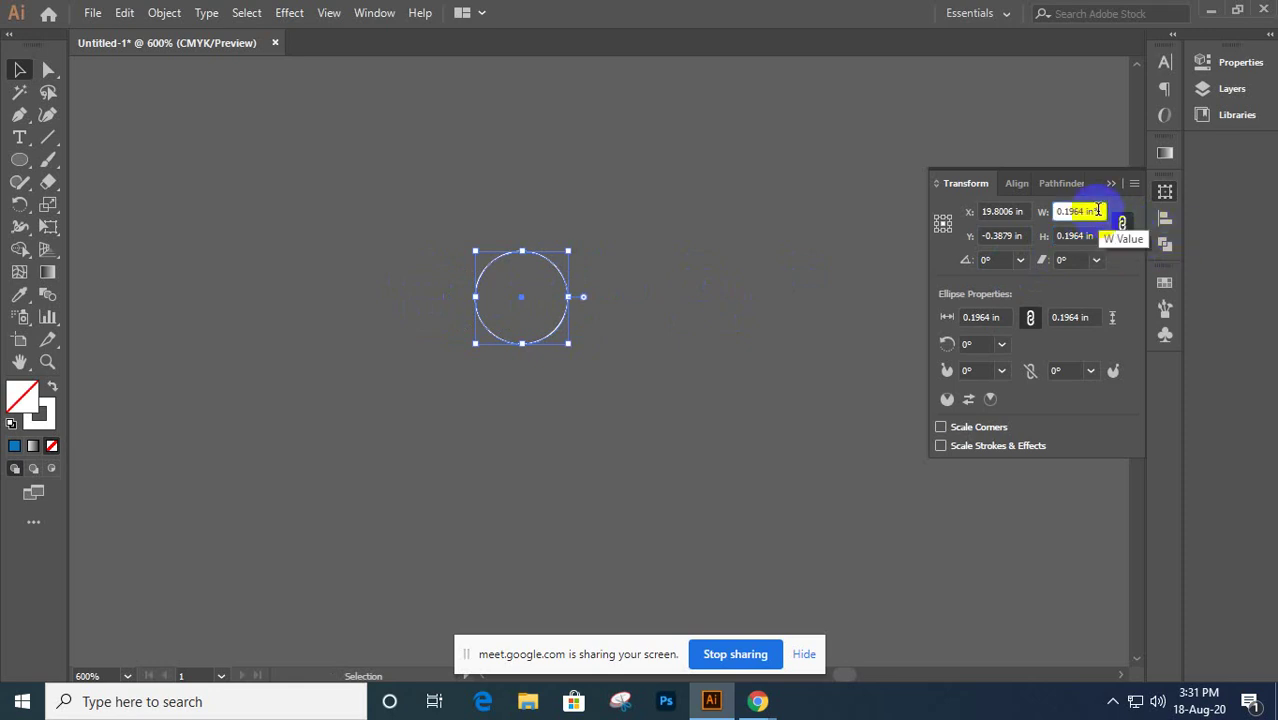
text(*1.618)
key(alt+Return)
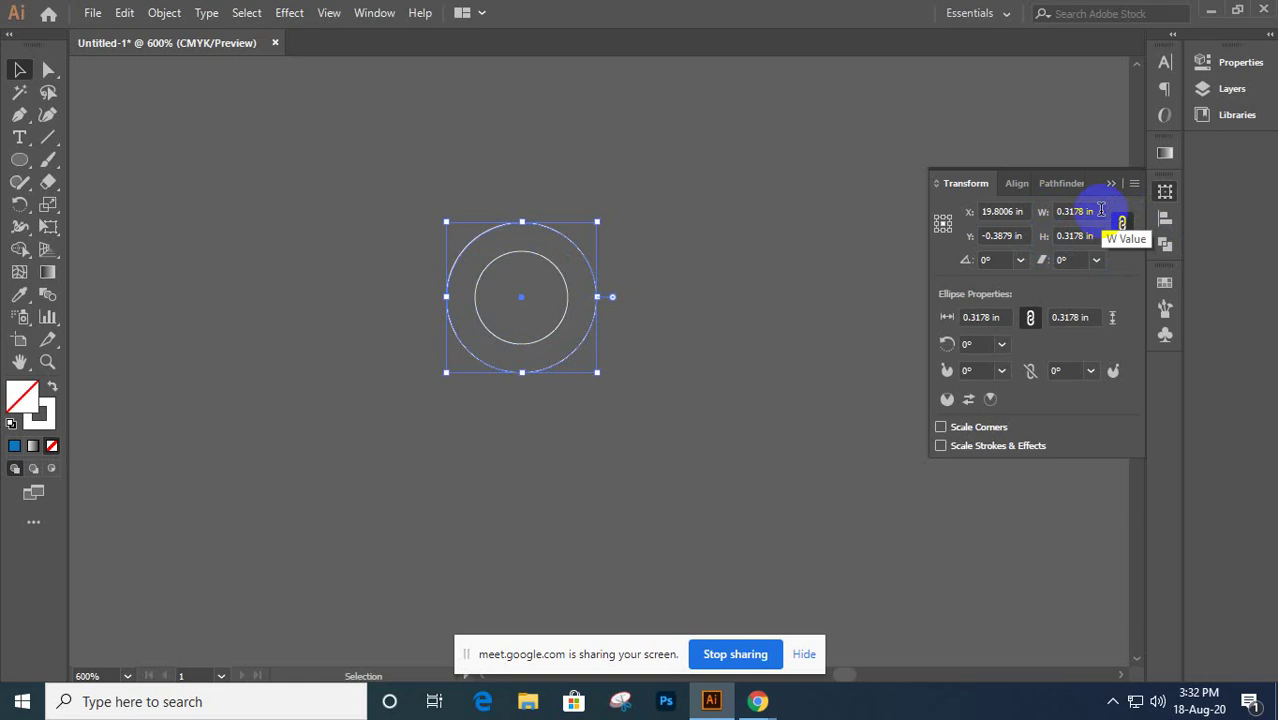
- Try to enlarge the outer circle itself by multiplying its width by 1.618, then undo the resize
click(1101, 210)
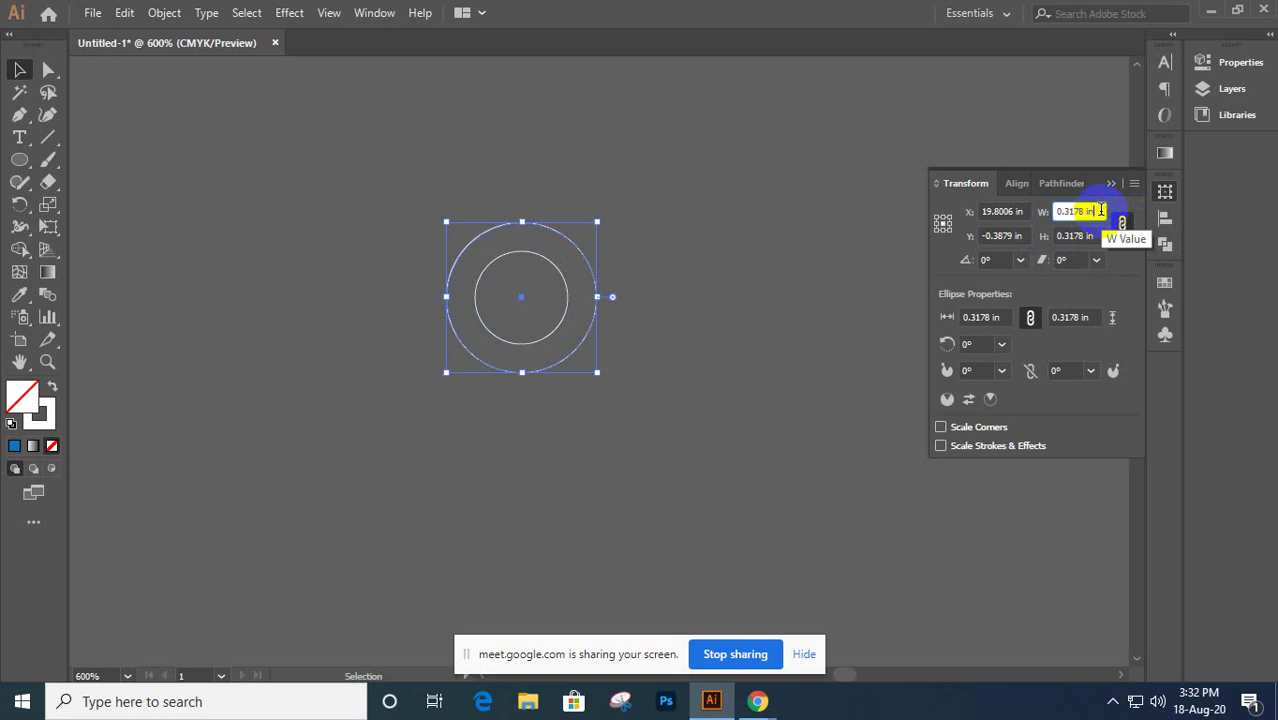
text(*1.618)
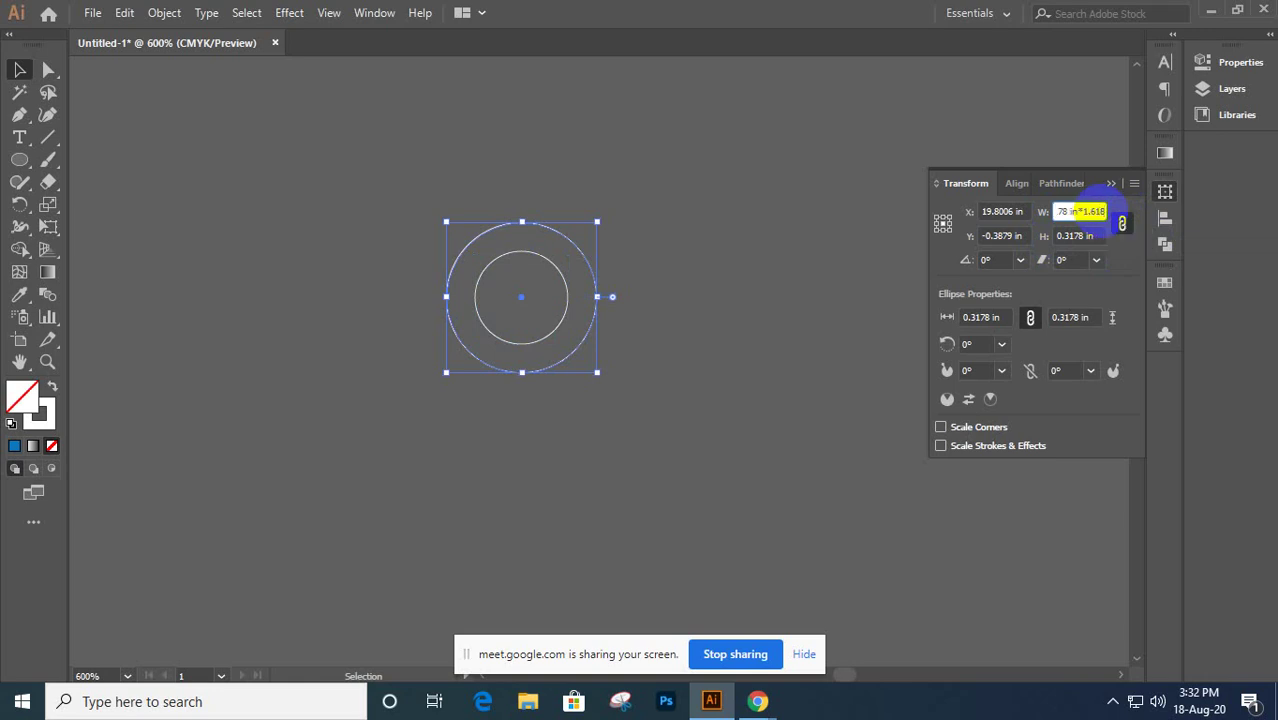
key(Return)
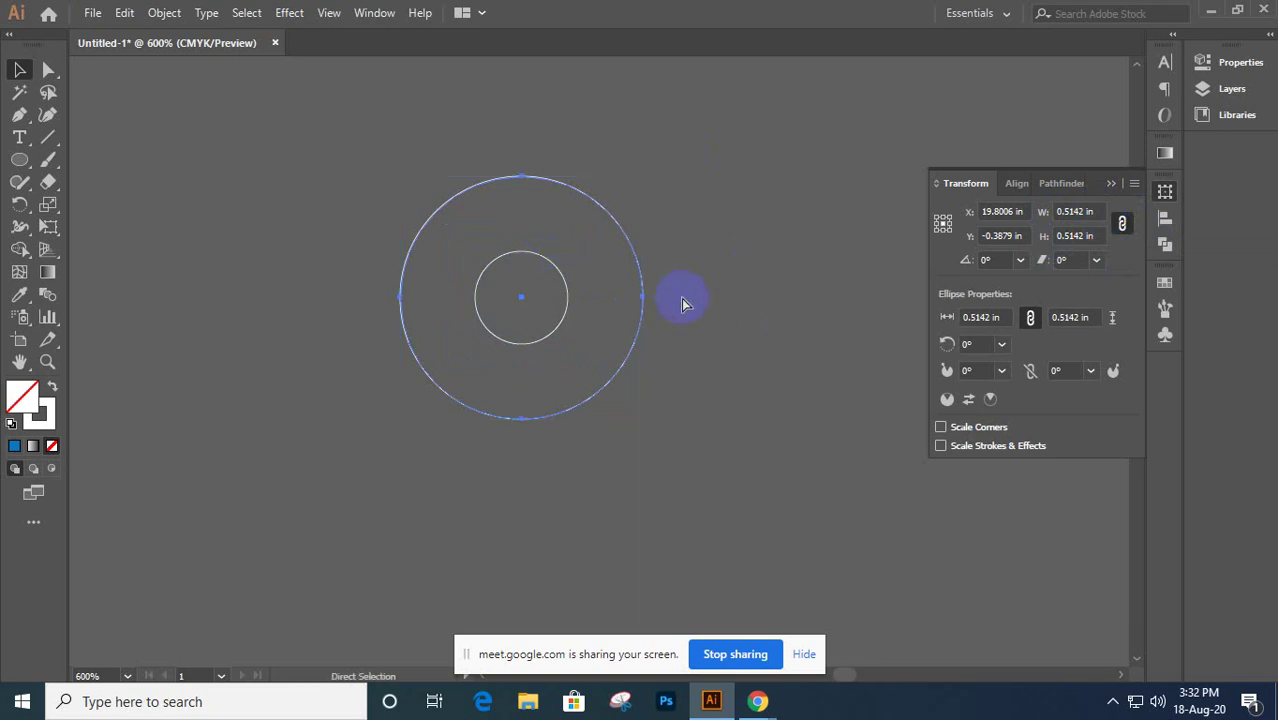
key(ctrl+z)
key(ctrl+z)
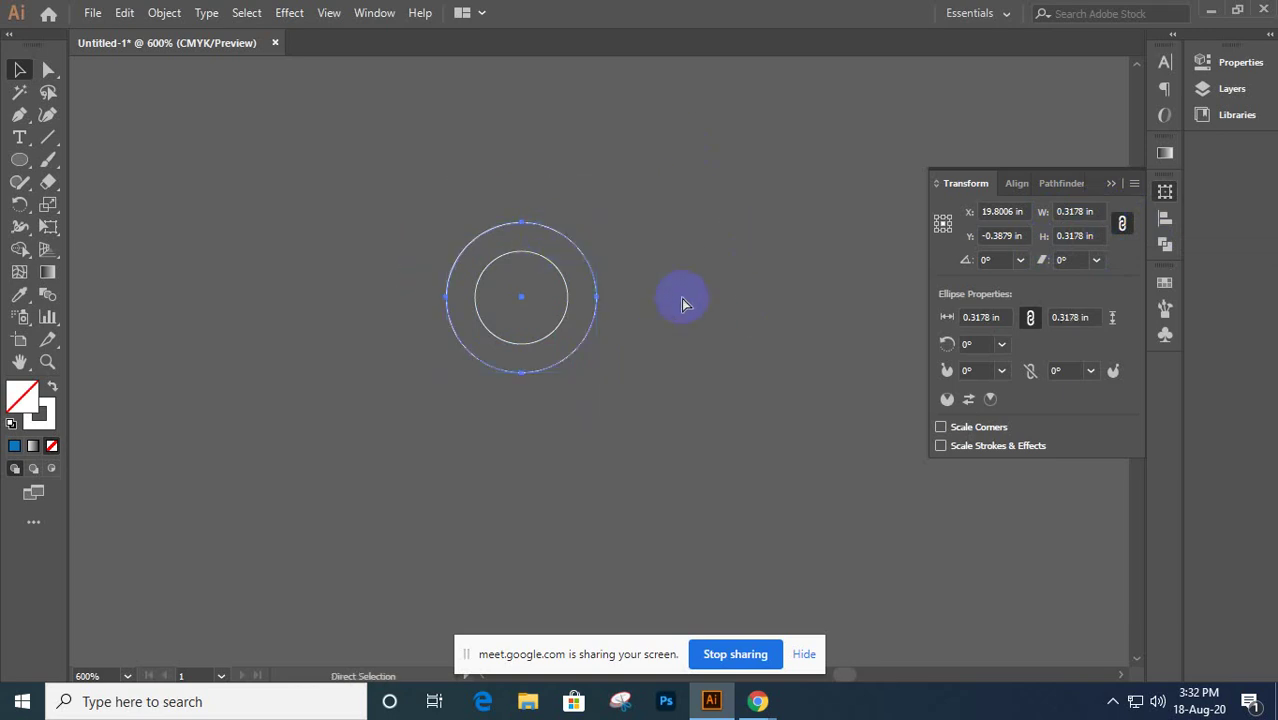
- Create two more concentric circle copies, each with the width of the preceding one multiplied by 1.618
click(1088, 212)
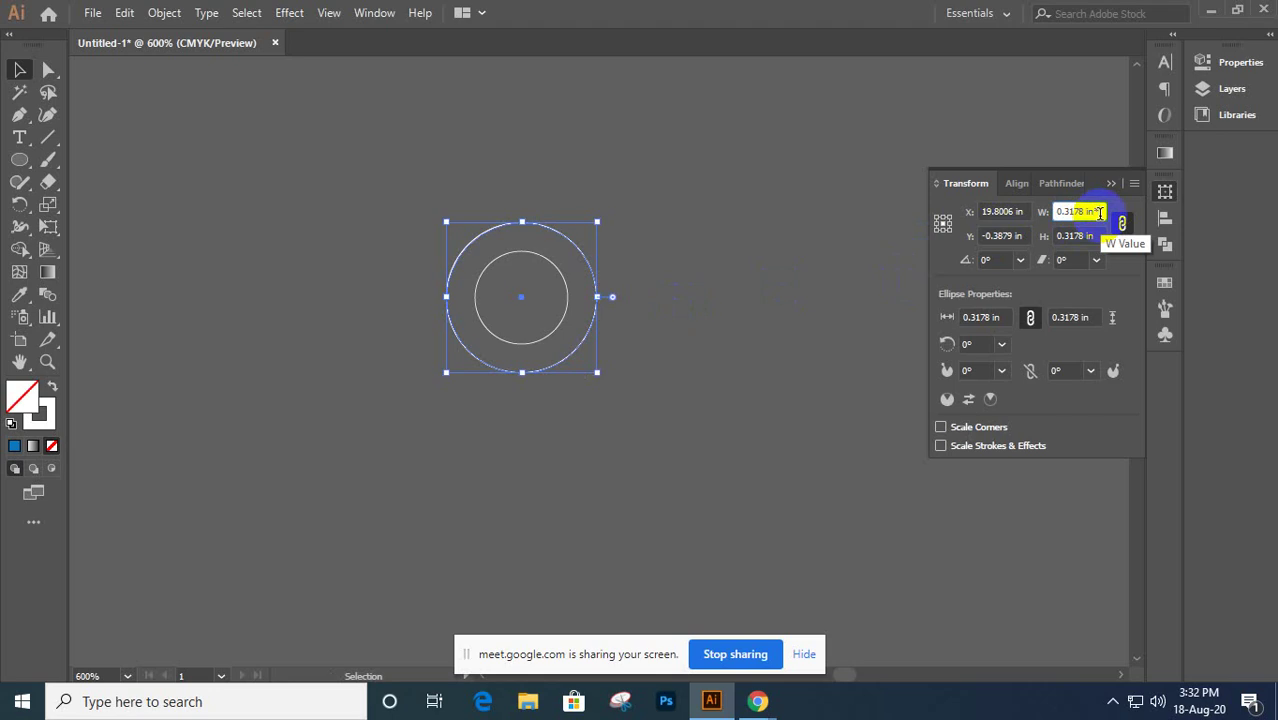
text(*1.618)
key(Return)
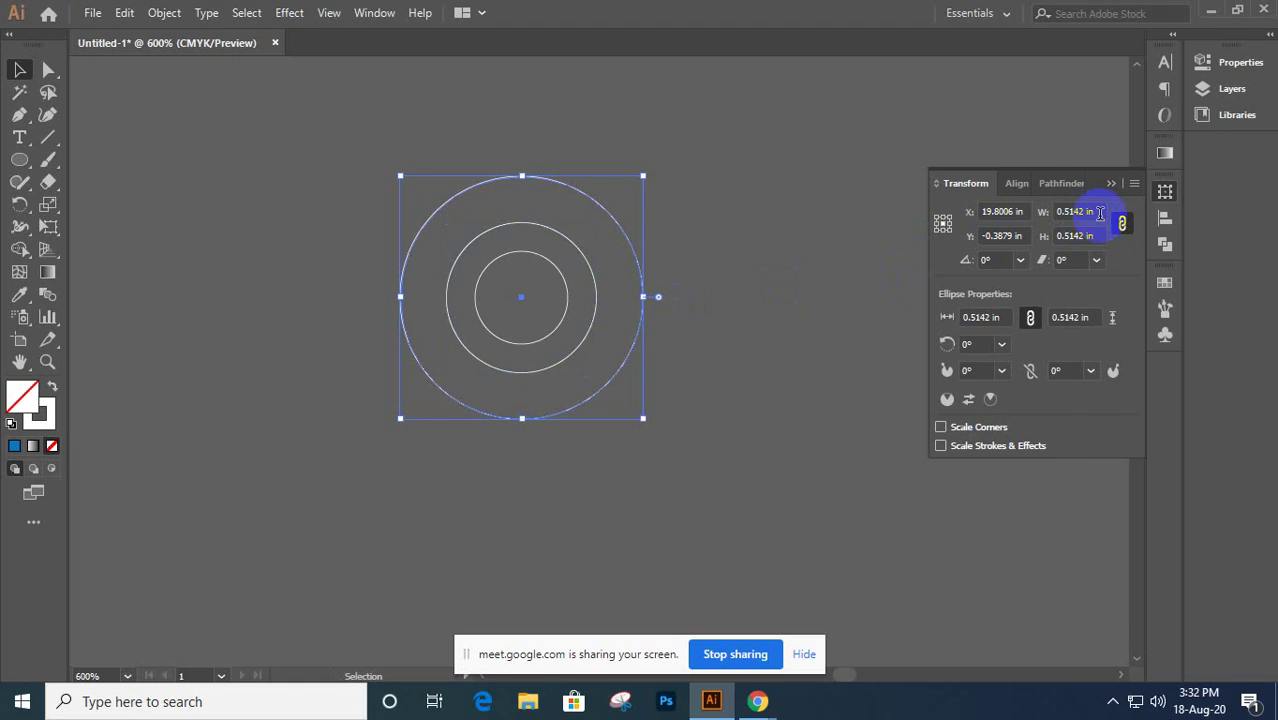
click(1100, 213)
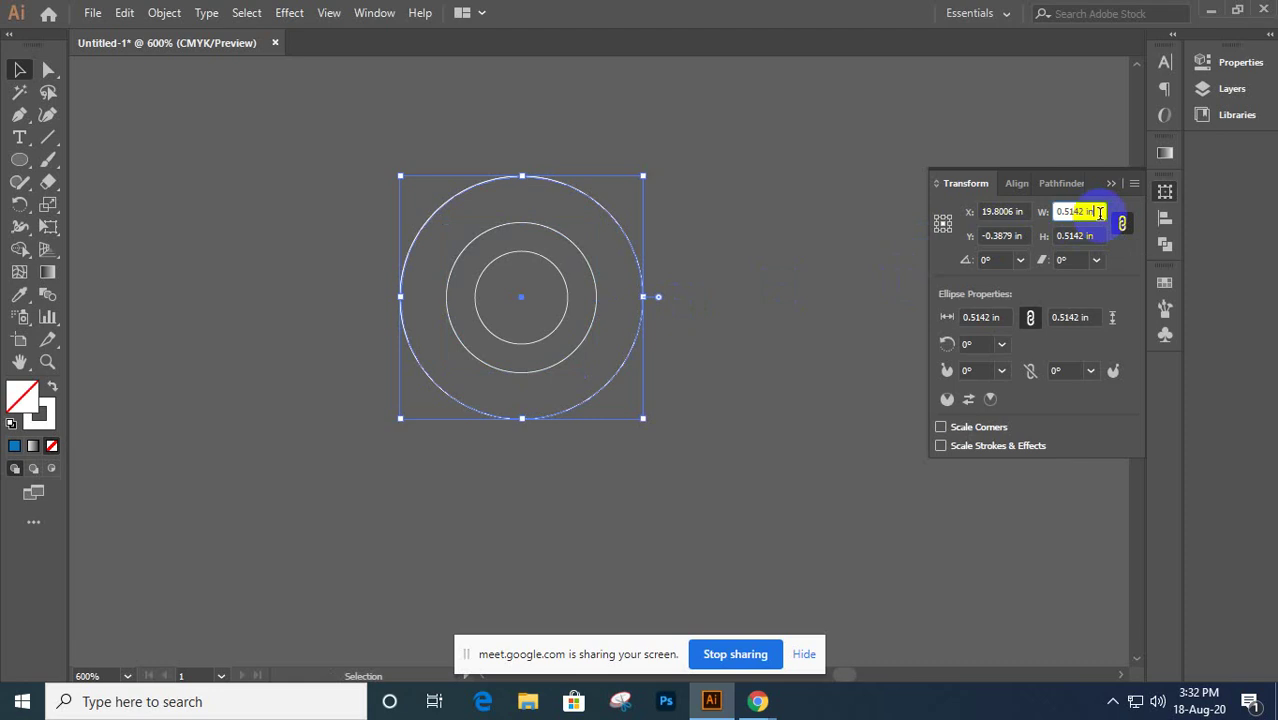
text(*1.618)
key(Return)
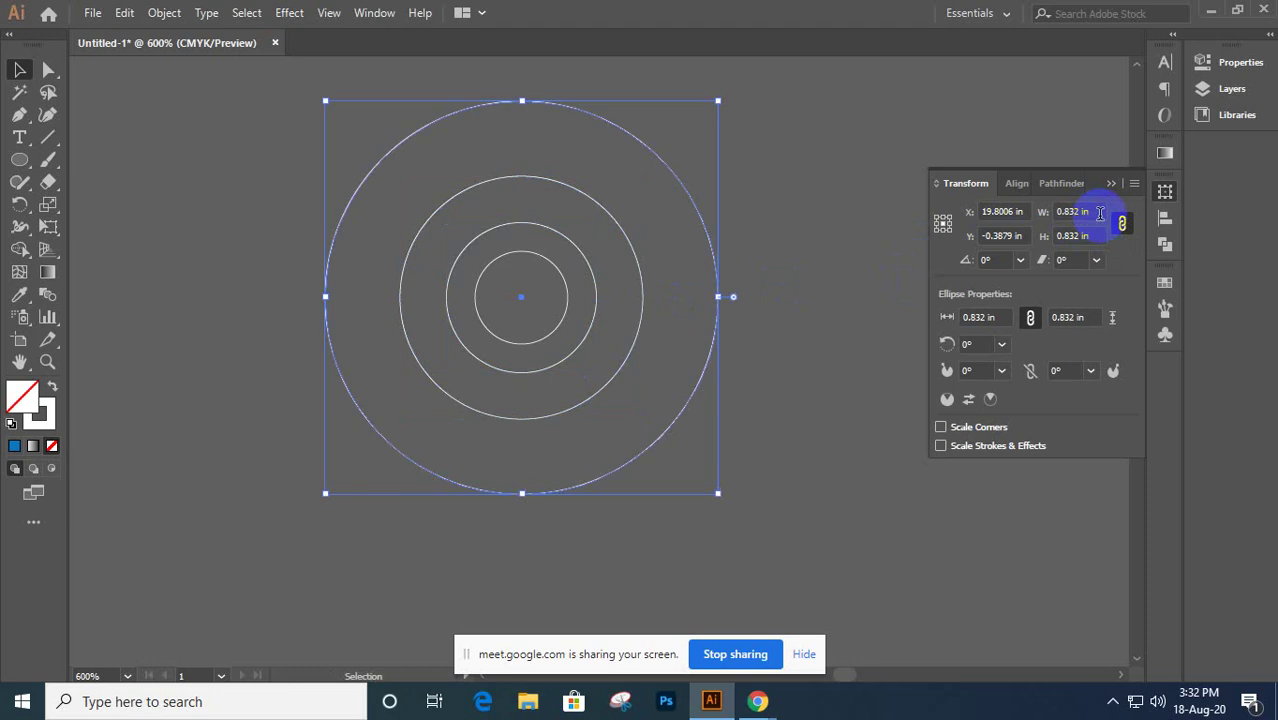
- Delete the old large concentric circles together with the feather shapes and the green bird, keeping the new small circle set
scroll(619, 379, down, 1)
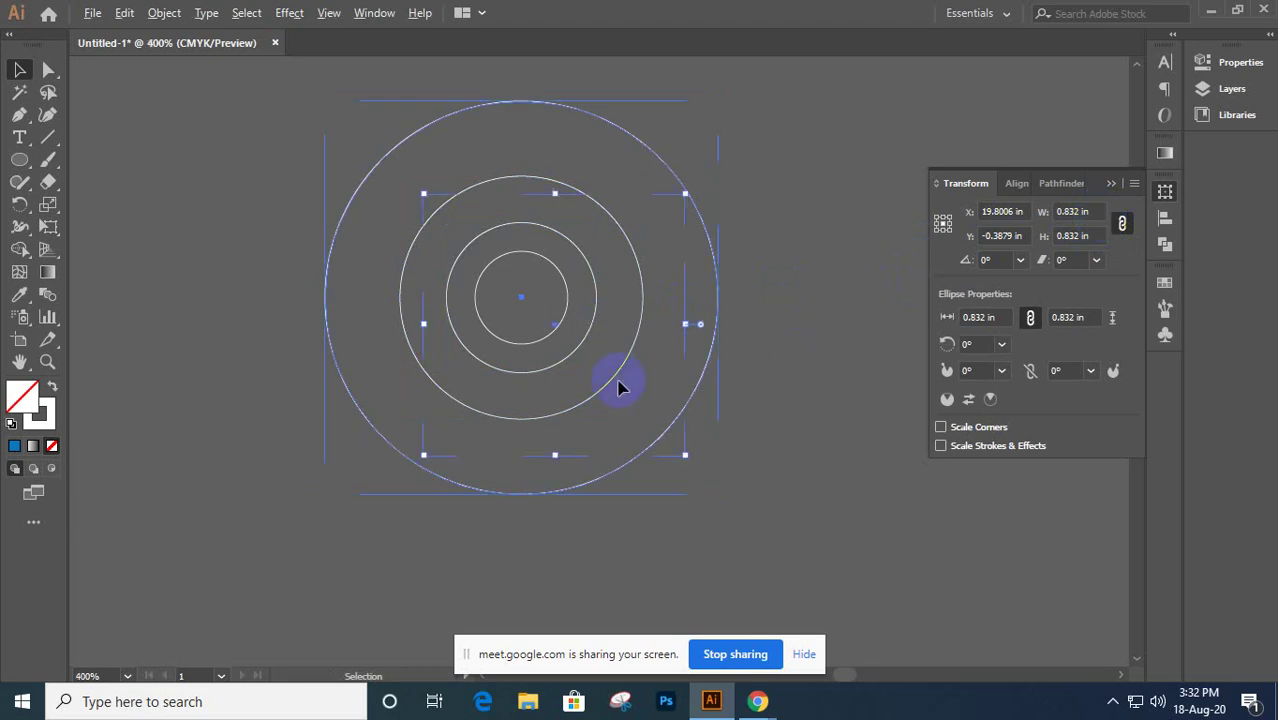
scroll(619, 380, down, 2)
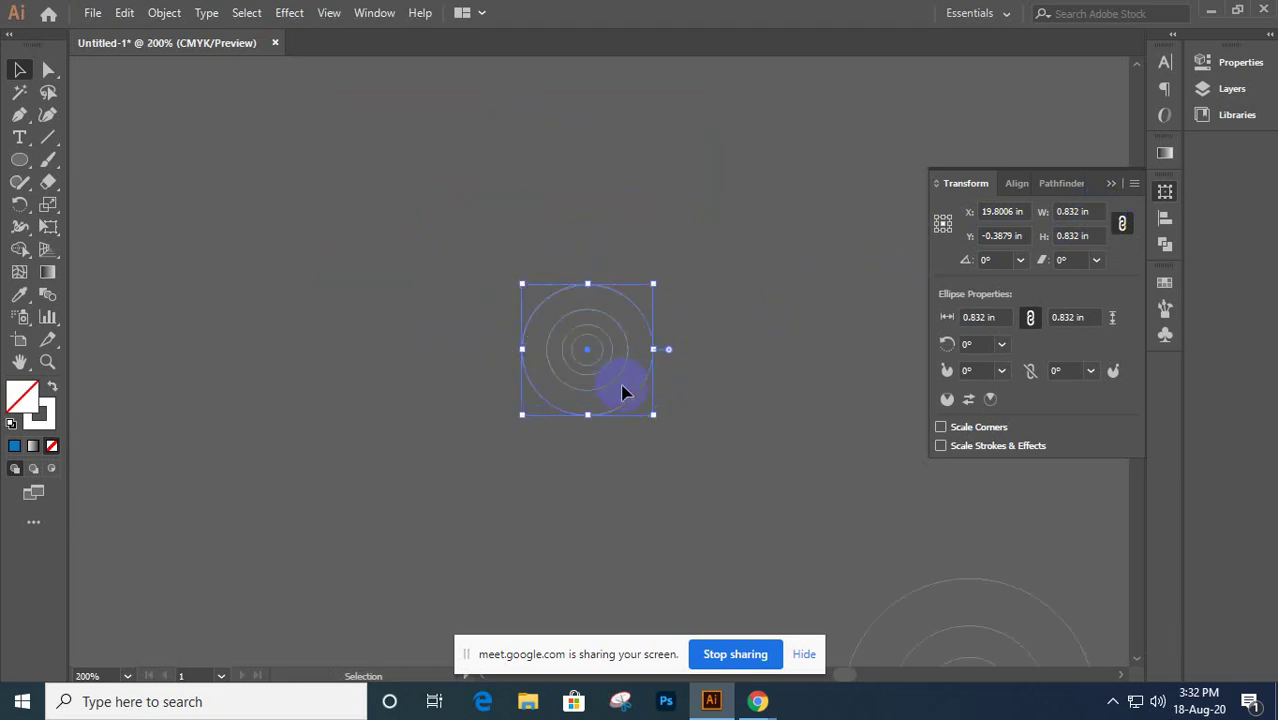
drag(489, 309, 377, 214)
drag(902, 633, 481, 391)
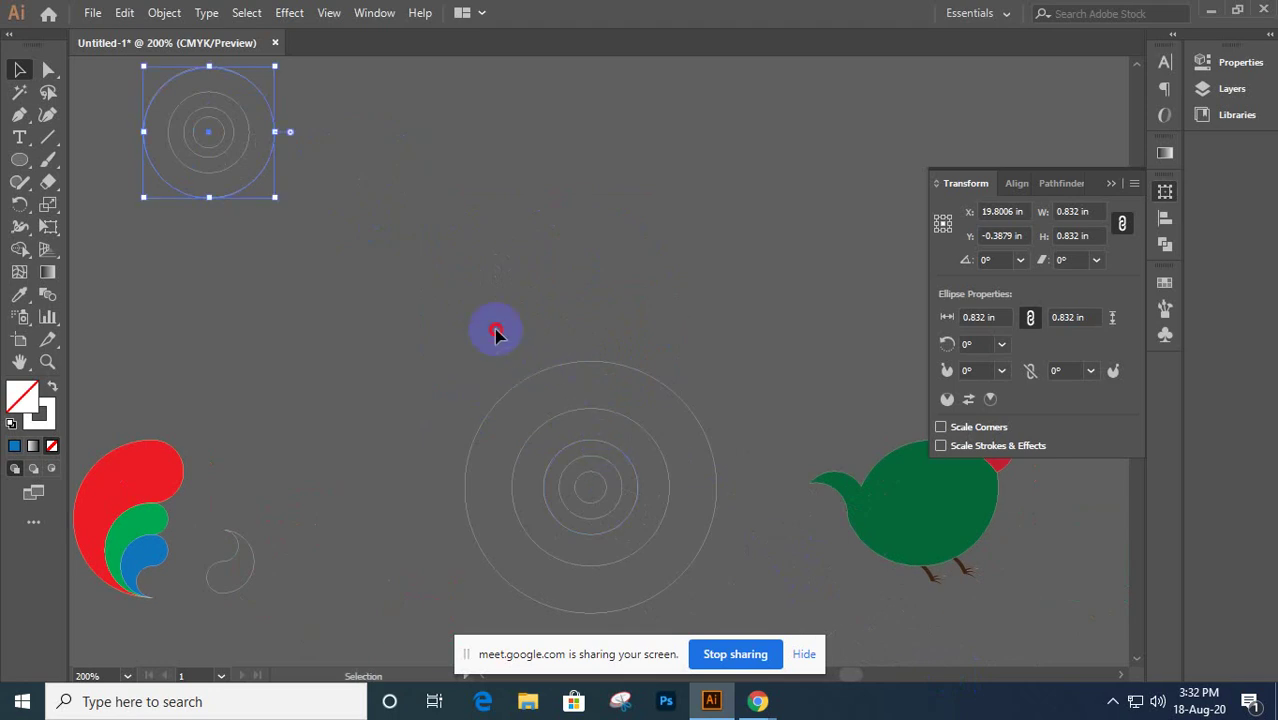
drag(495, 330, 733, 583)
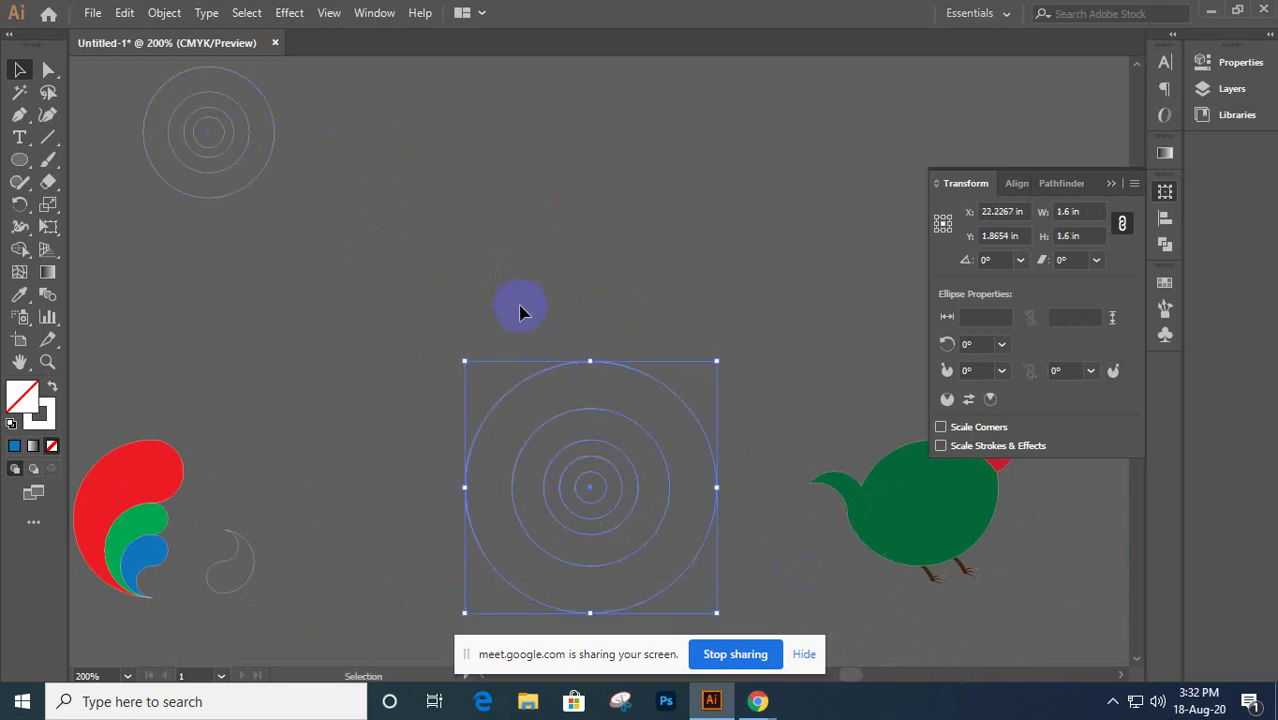
key(space)
drag(578, 243, 579, 377)
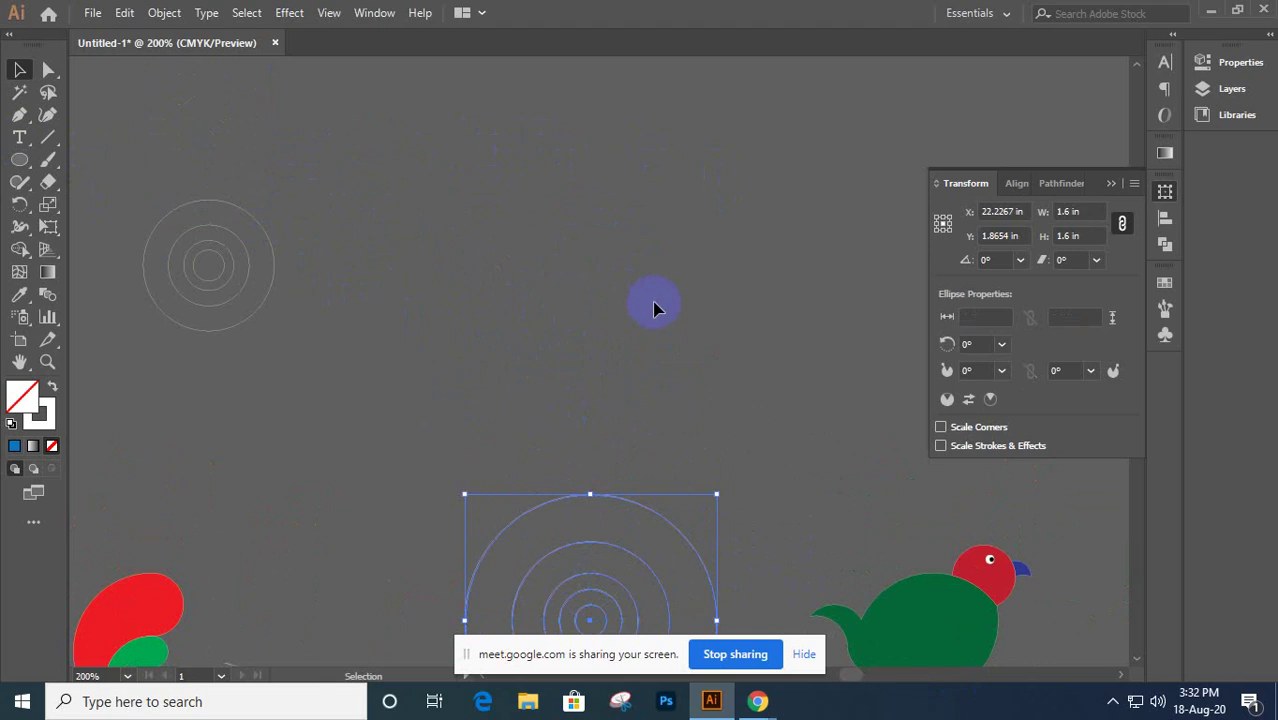
scroll(655, 308, down, 2)
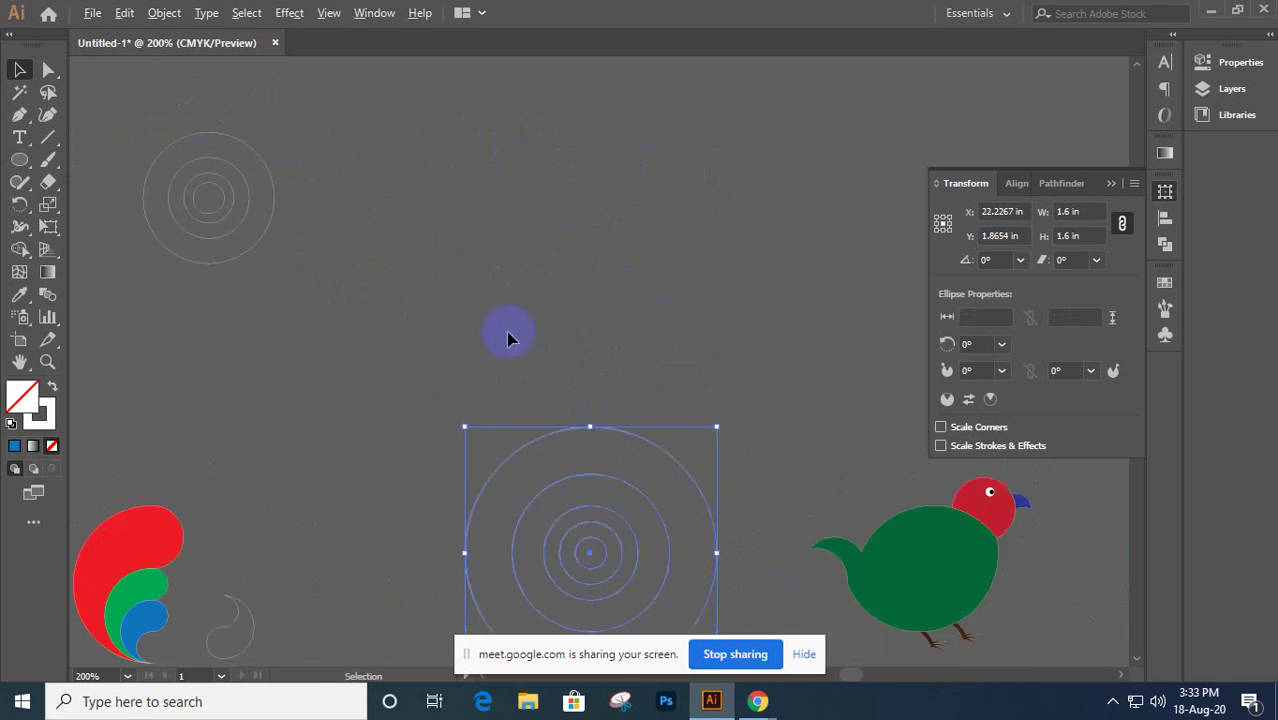
drag(266, 358, 810, 513)
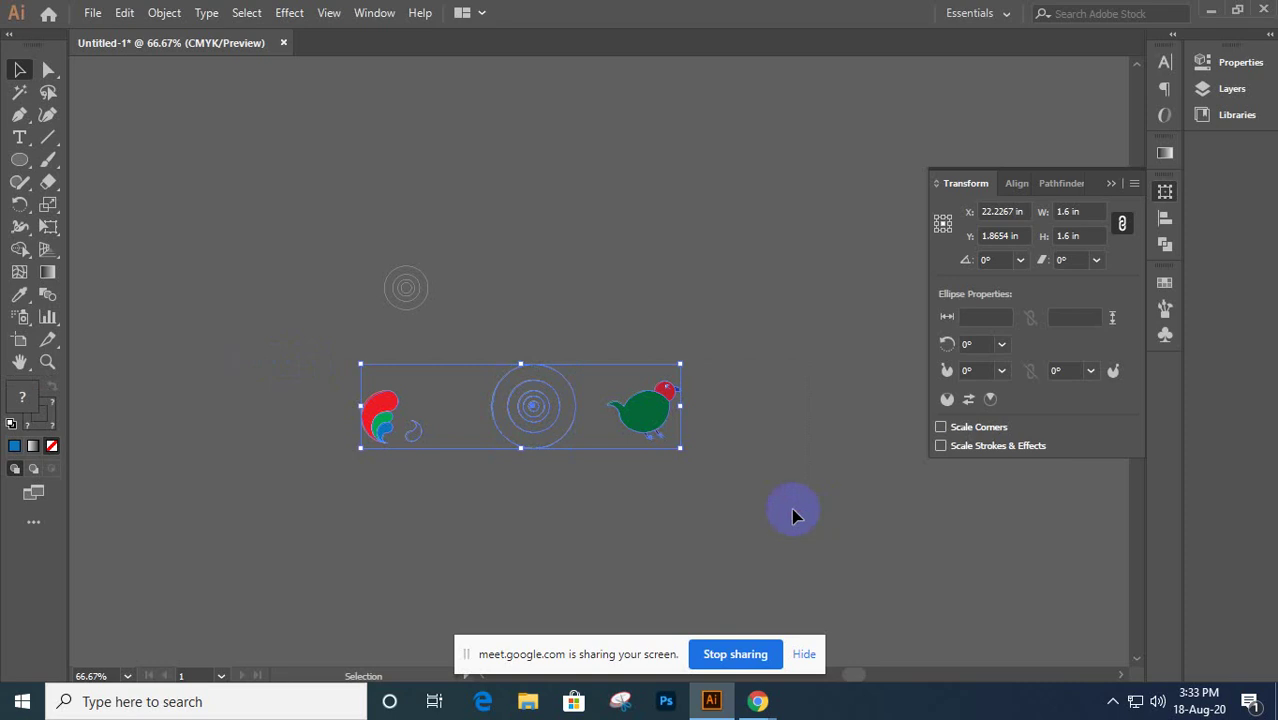
key(Delete)
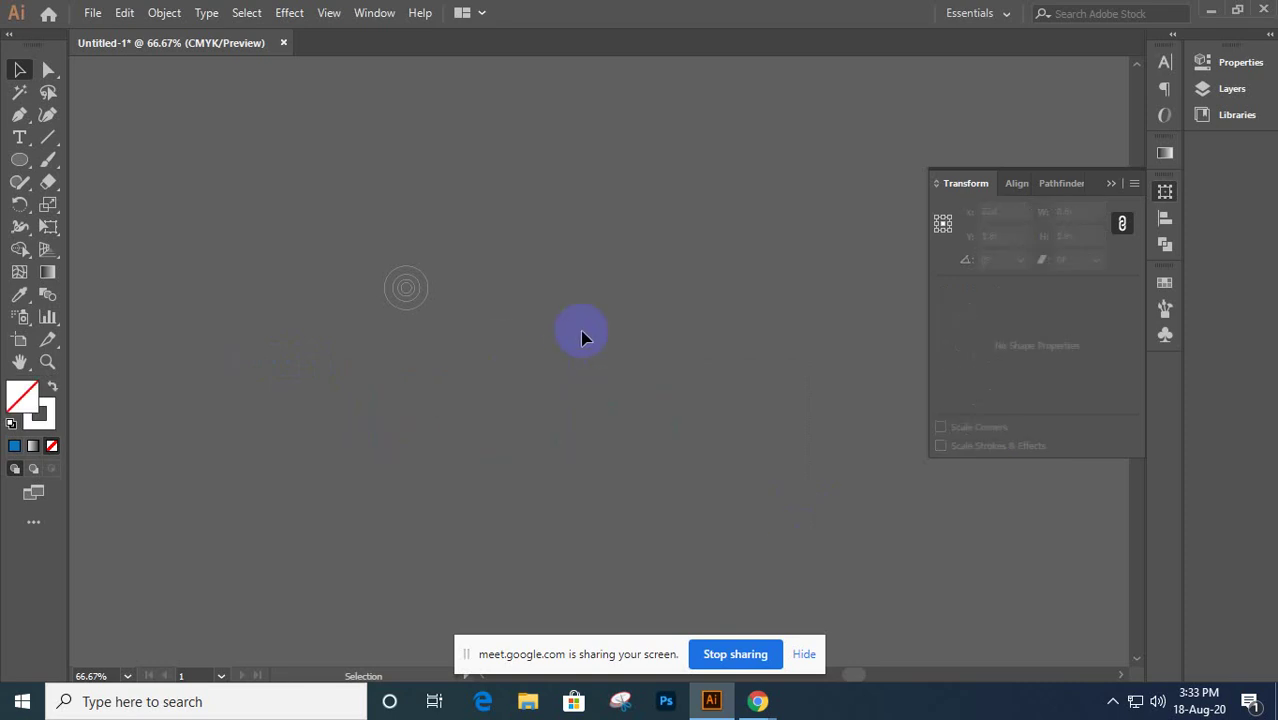
- Collapse the transform properties and delete the remaining small set of concentric circles
click(1112, 183)
drag(289, 205, 543, 405)
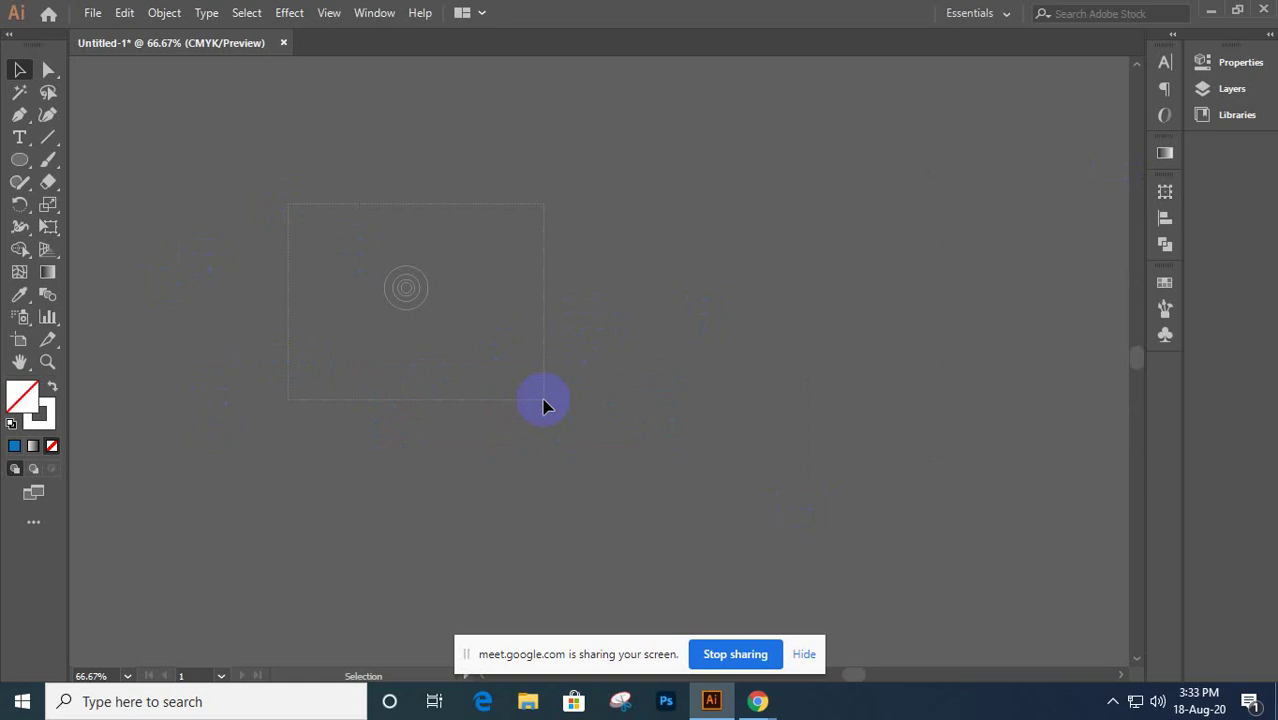
drag(543, 405, 542, 402)
key(ctrl+minus)
key(ctrl+minus)
key(ctrl+minus)
key(ctrl+minus)
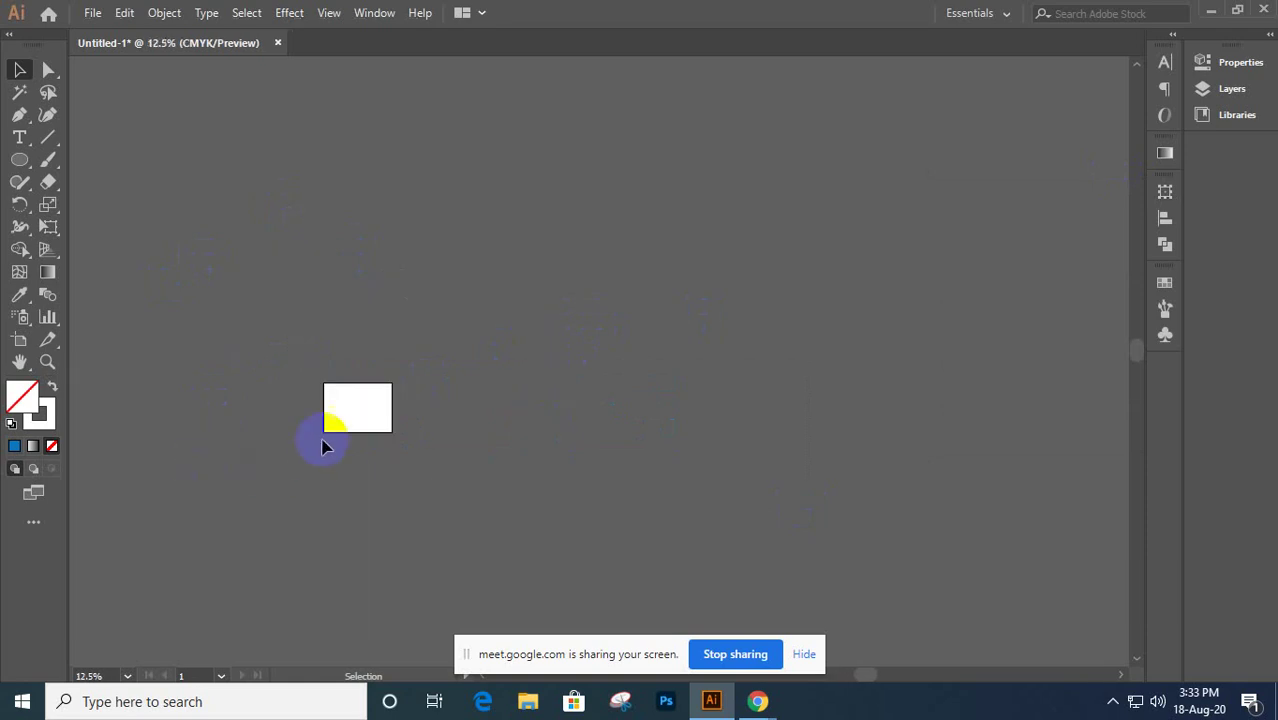
scroll(340, 401, up, 4)
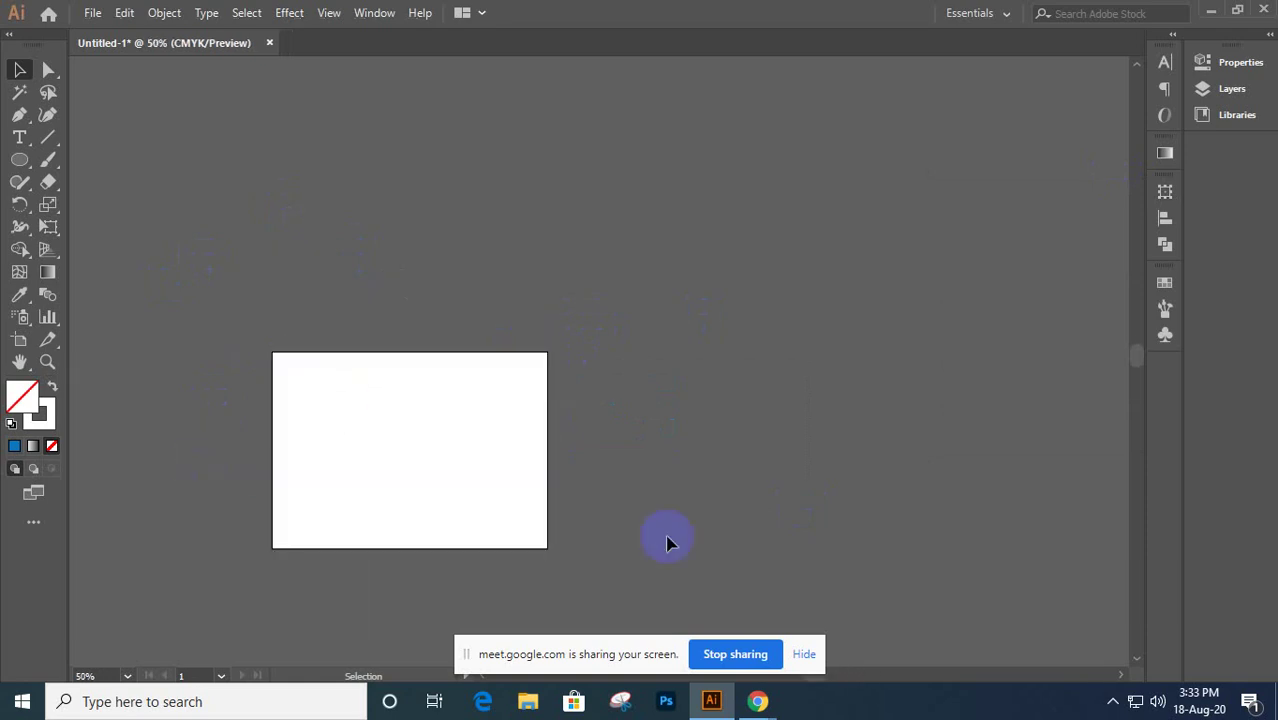
- Hide the screen-sharing notice, switch to Chrome and close the golden ratio search page
click(804, 654)
mouse_move(757, 700)
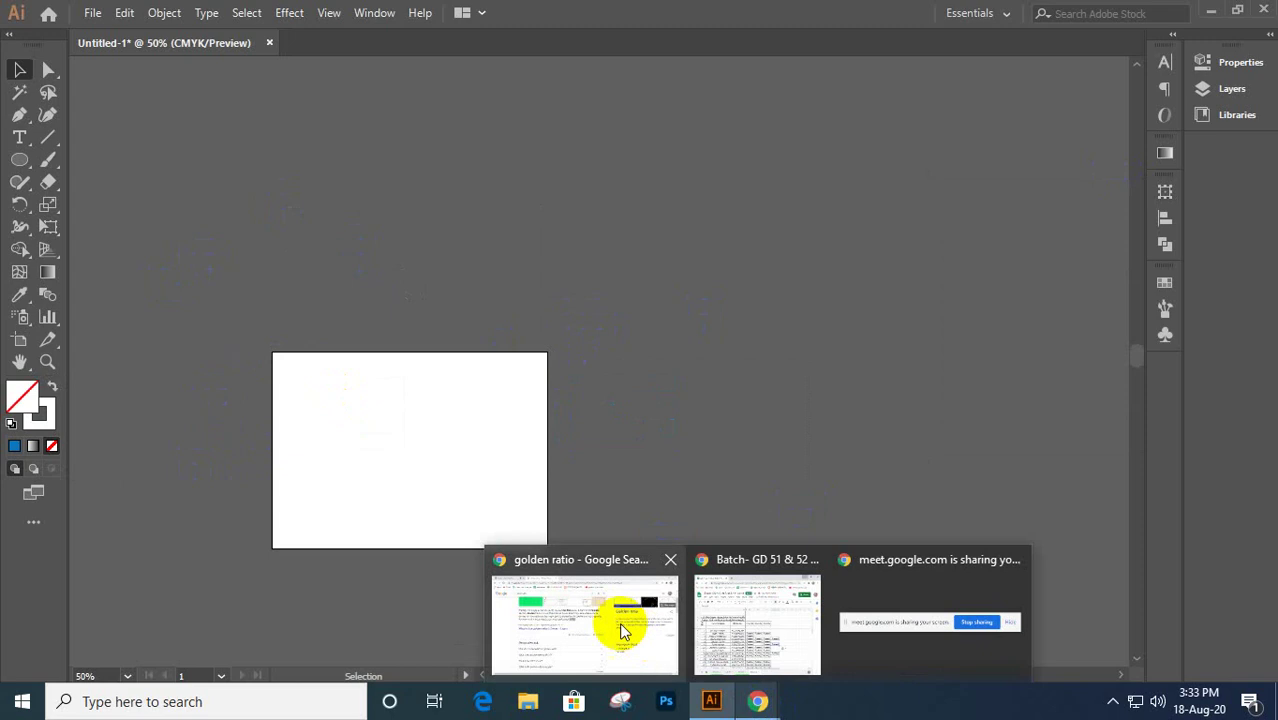
click(622, 626)
click(441, 15)
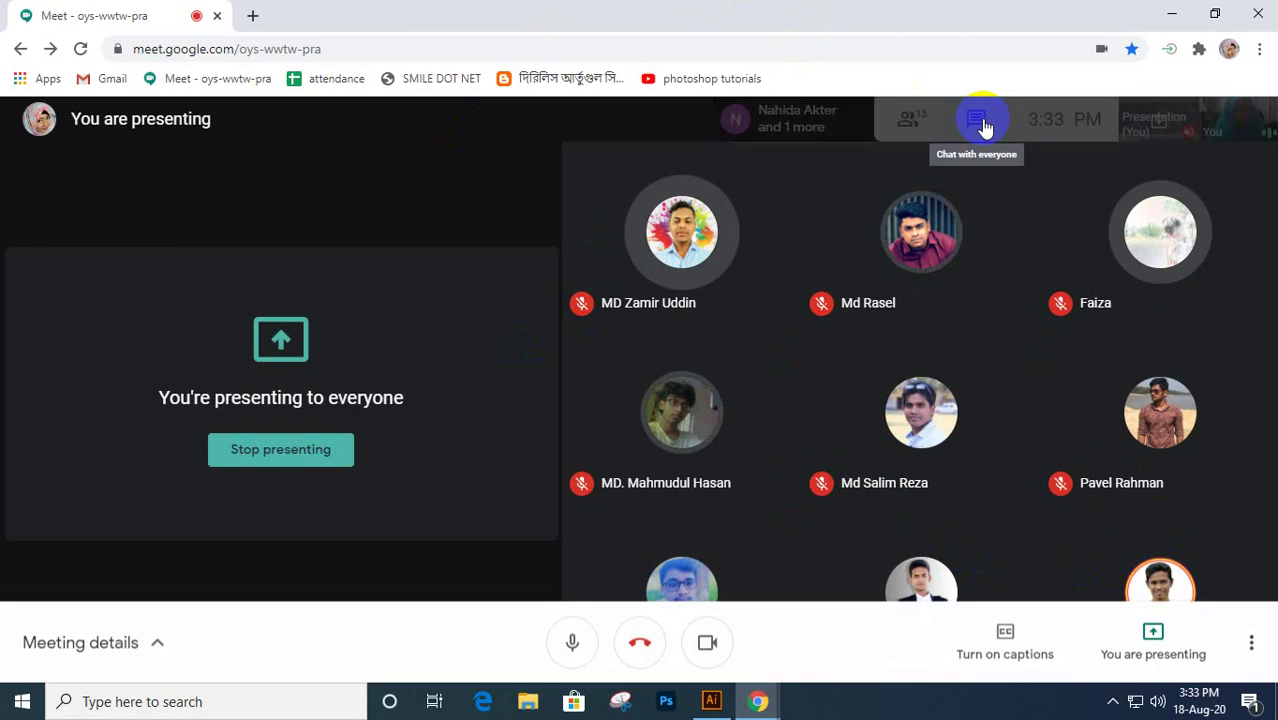
- Check the messages in the Google Meet class chat and close the chat
click(983, 121)
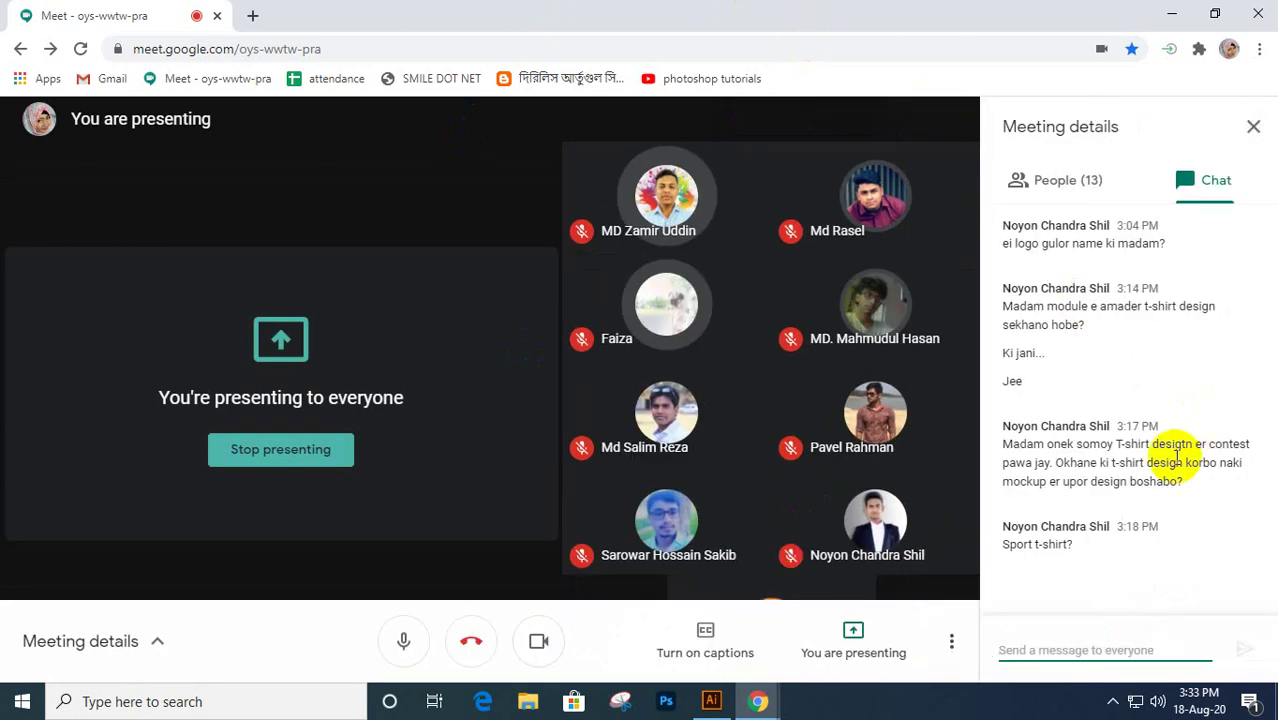
click(1255, 130)
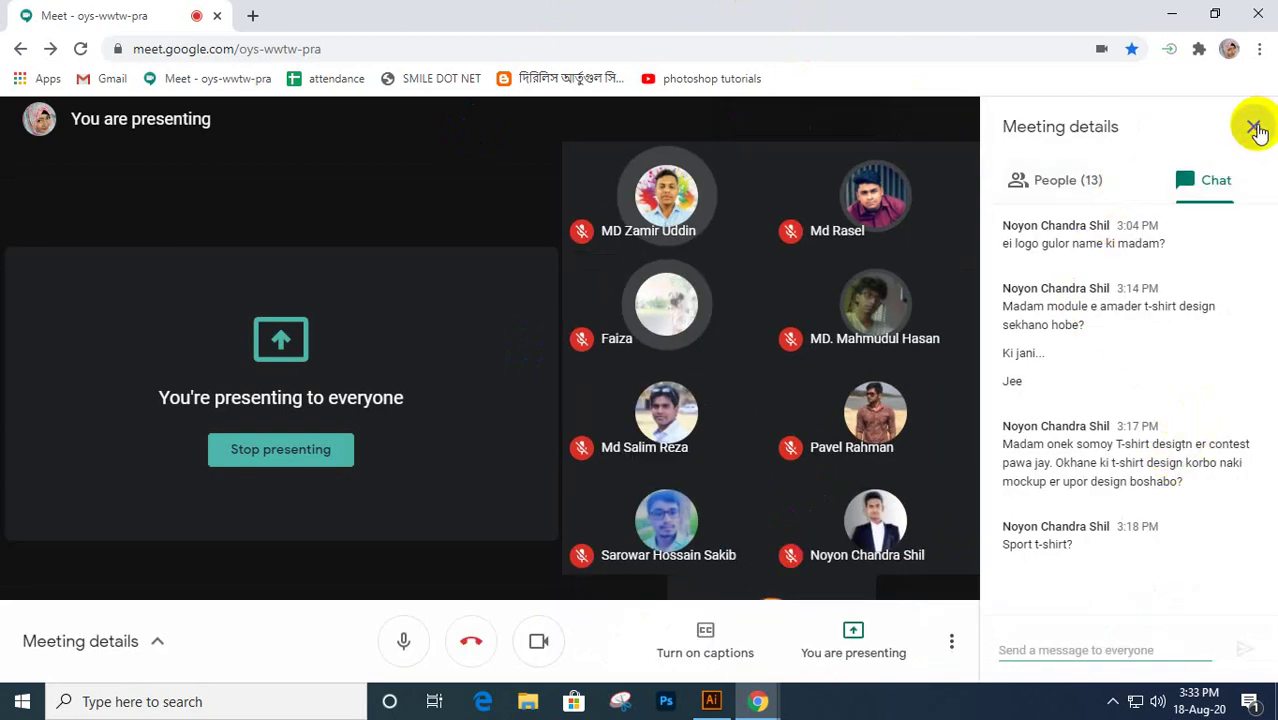
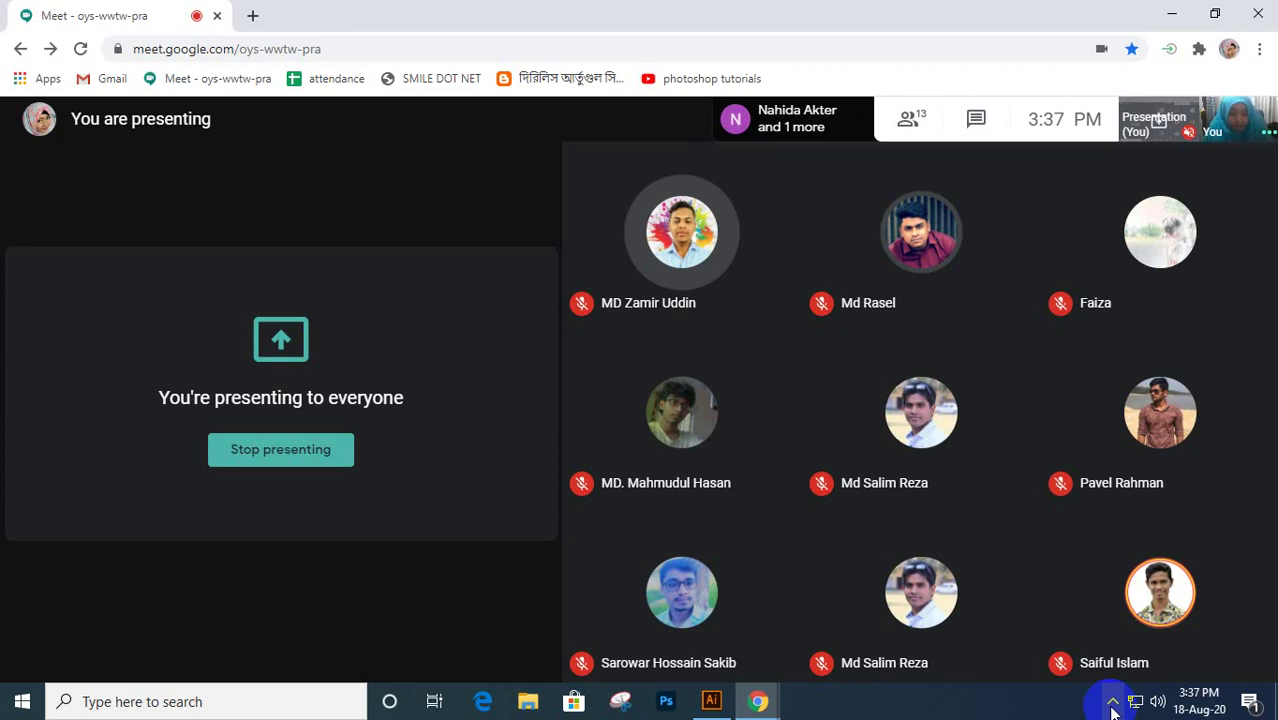
- Show the hidden icons of the Windows system tray
click(1113, 702)
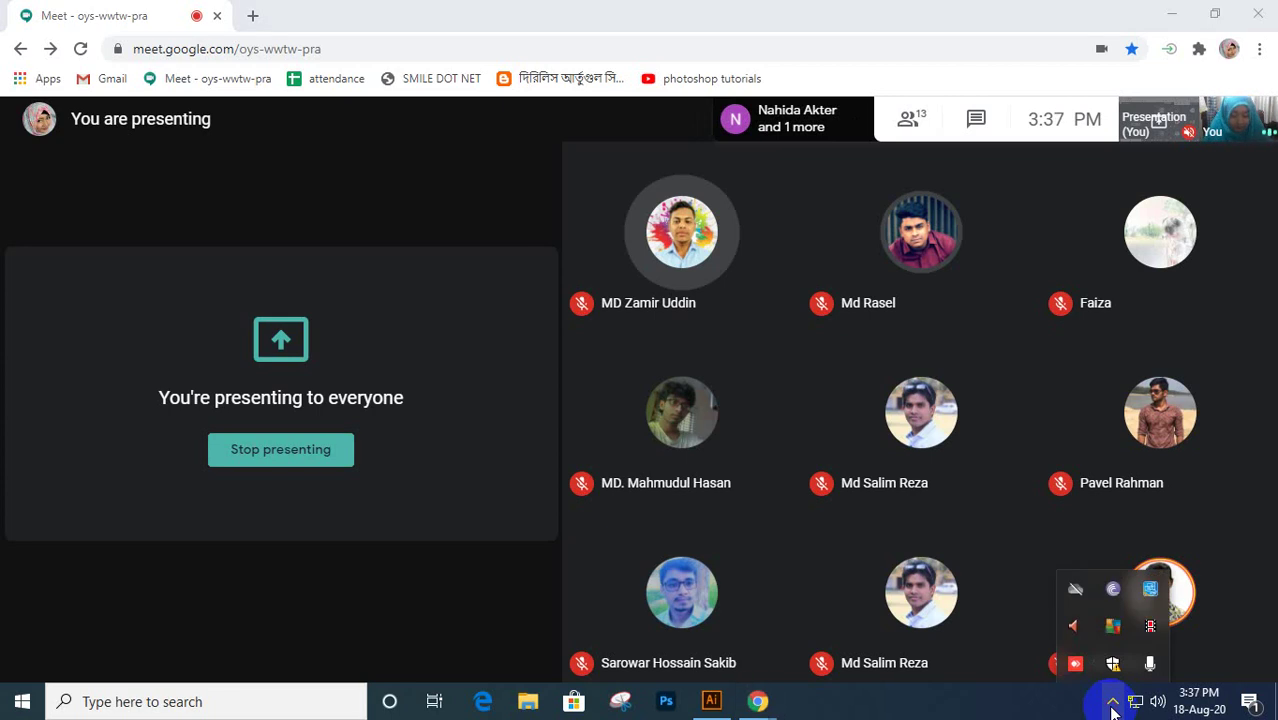